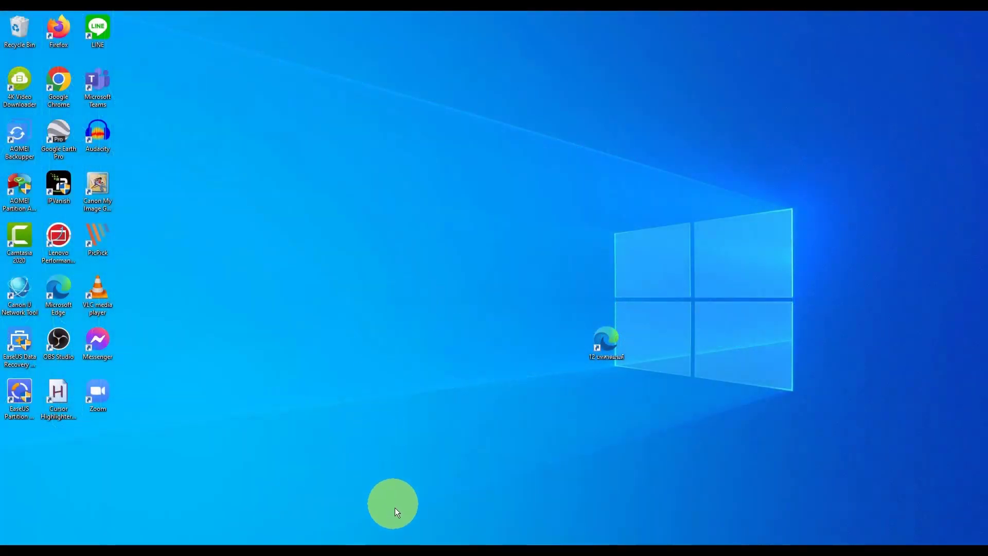
- Open File Explorer and go to the Access Projects folder on Local Disk (C:), maximized
click(394, 543)
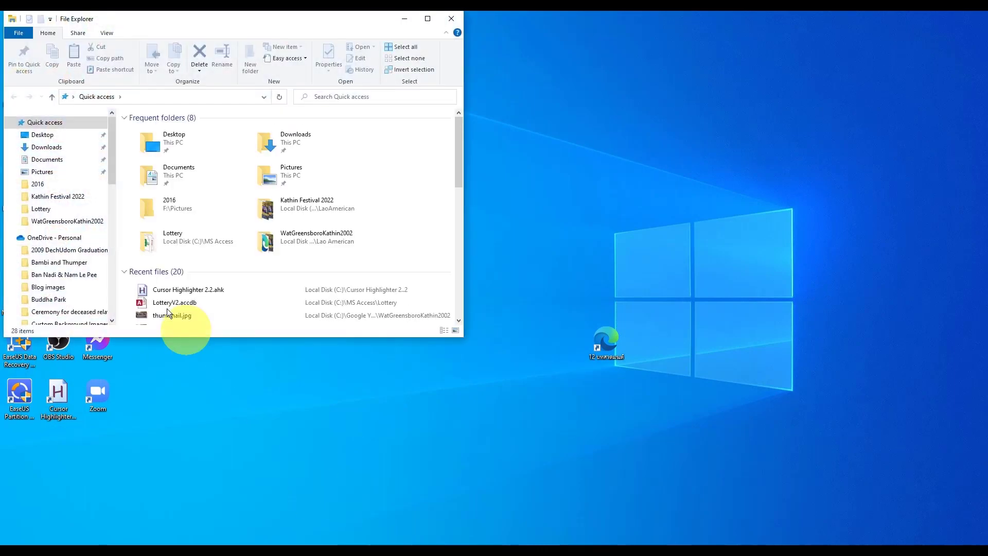
drag(112, 175, 109, 307)
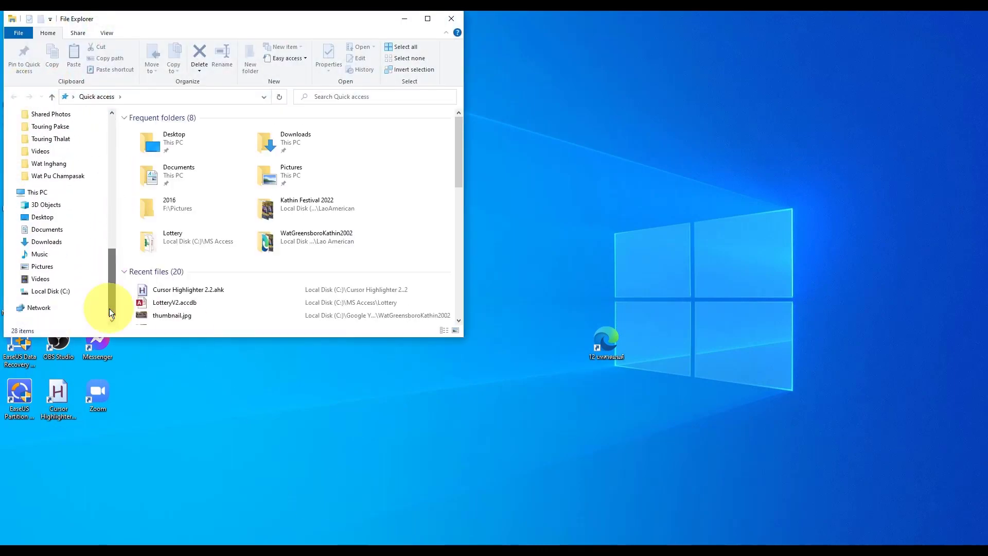
click(51, 293)
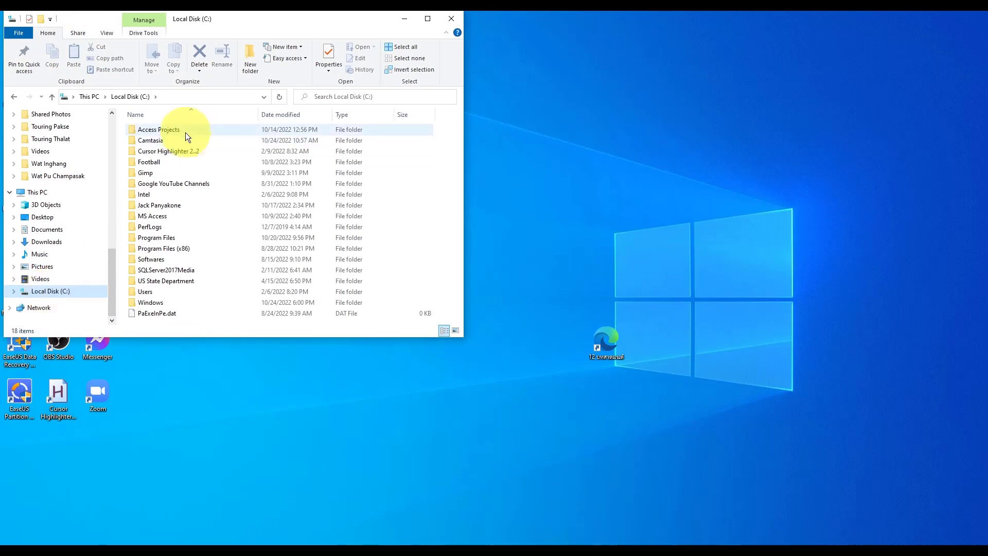
double_click(184, 129)
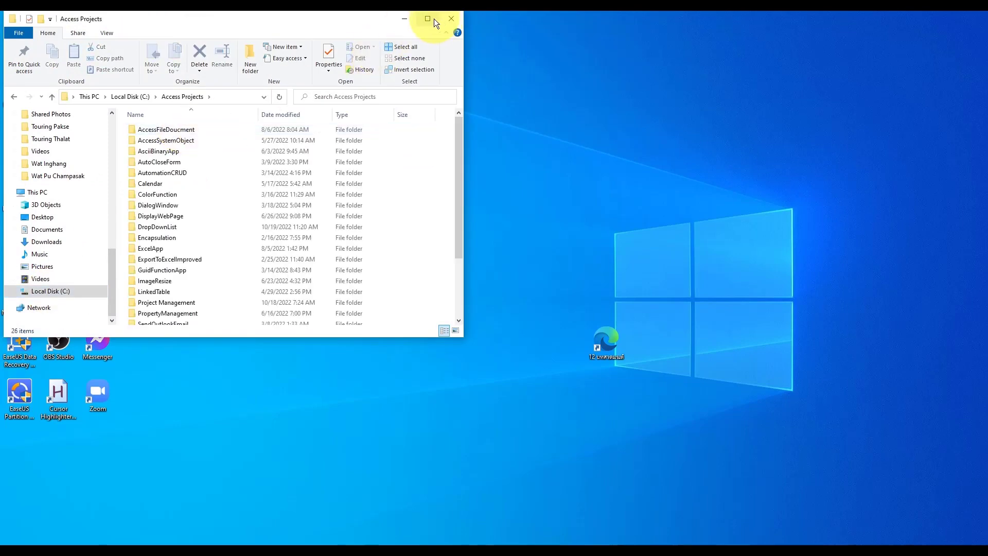
click(432, 20)
- Open the Project Management folder and select Module 34 Report 5
click(170, 301)
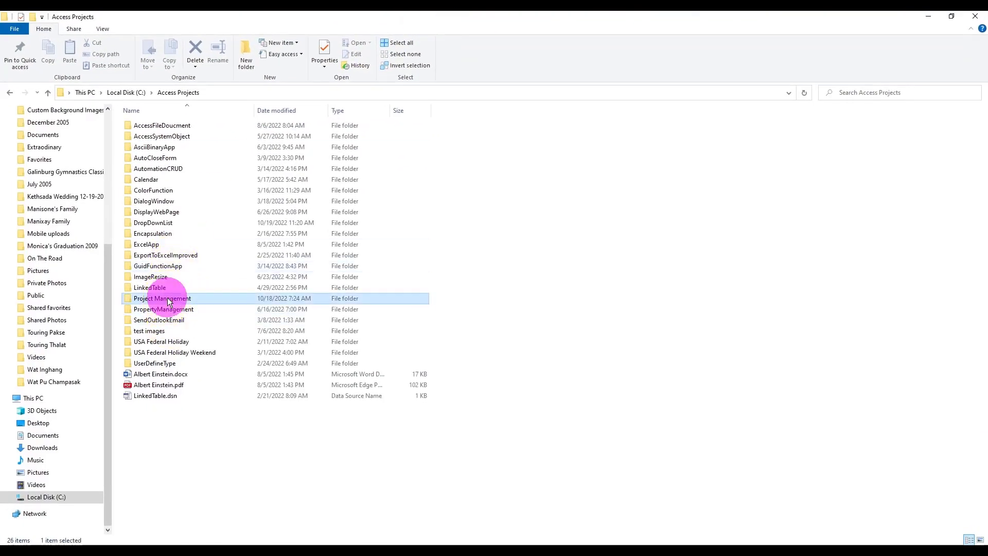
double_click(168, 300)
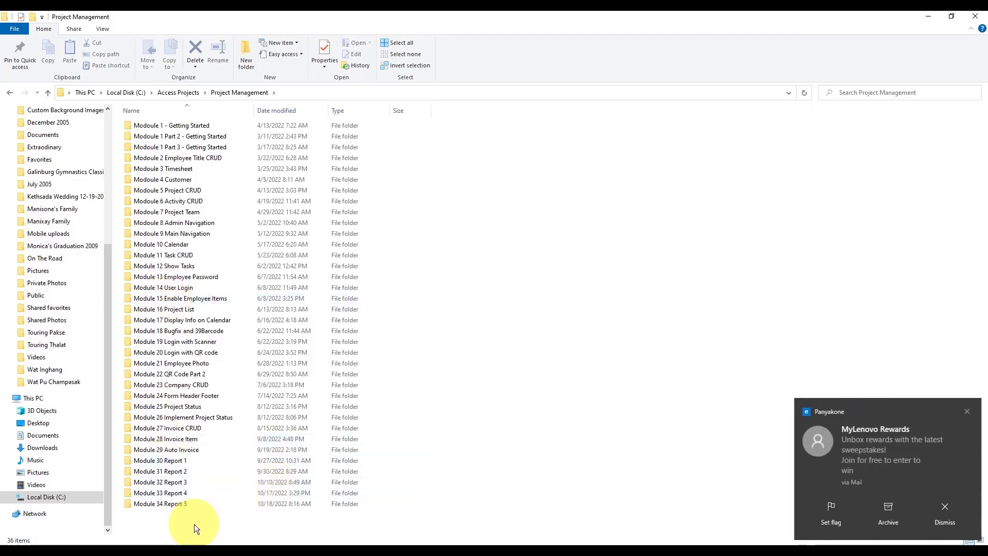
click(181, 504)
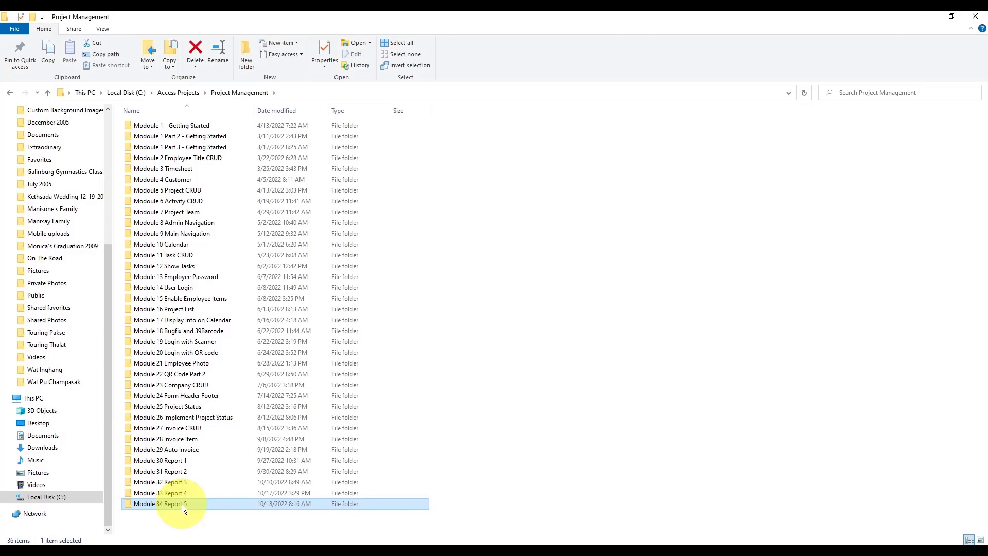
- Copy Module 34 Report 5 as Module 35 Report 6 and open its ProjectManagementSystem.accdb
key(ctrl+c)
key(ctrl+v)
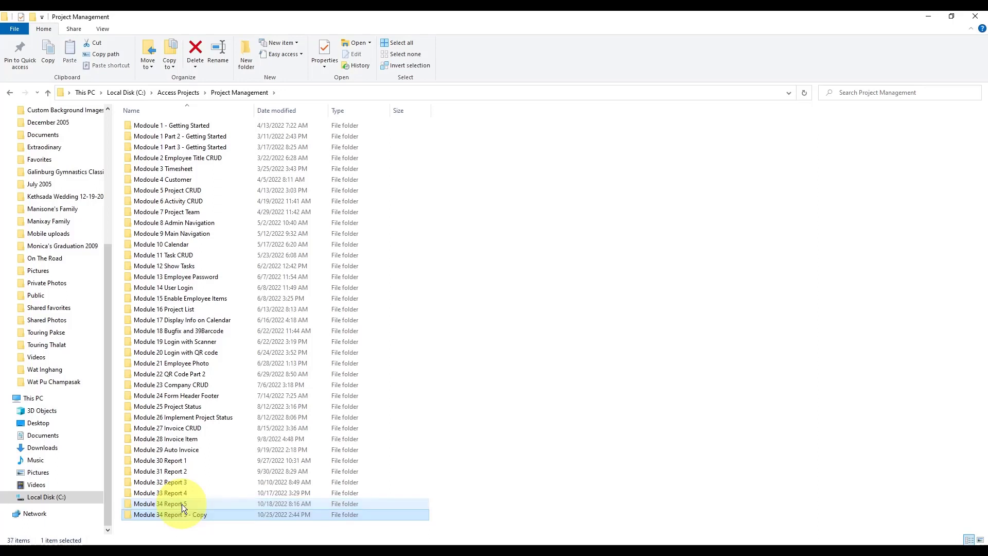
click(173, 514)
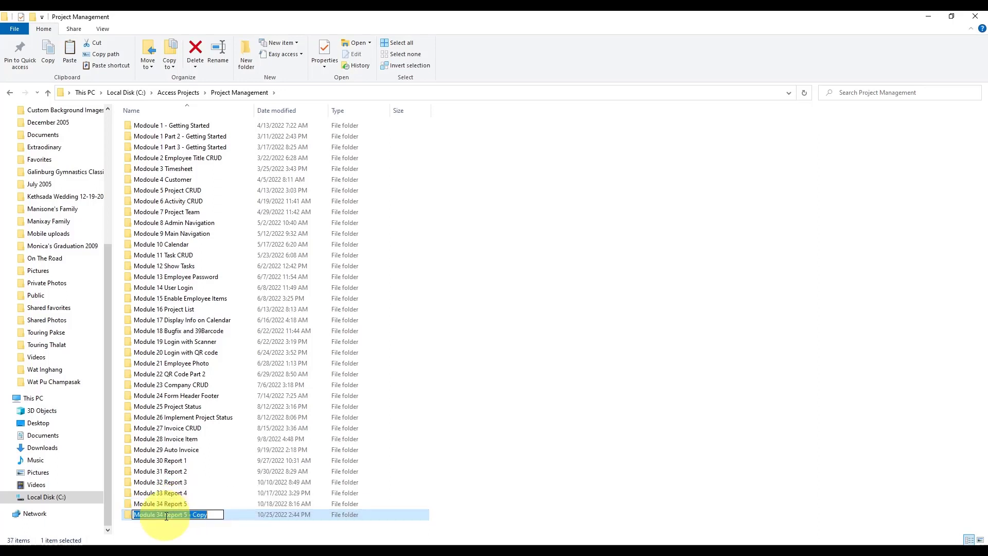
mouse_move(159, 515)
mouse_down()
mouse_move(216, 515)
mouse_move(161, 513)
mouse_up()
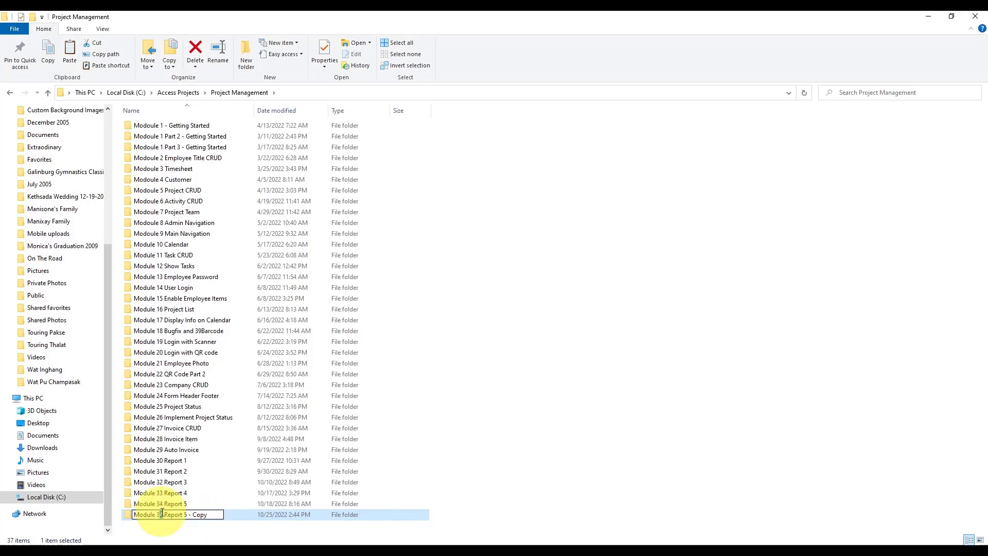
text(5)
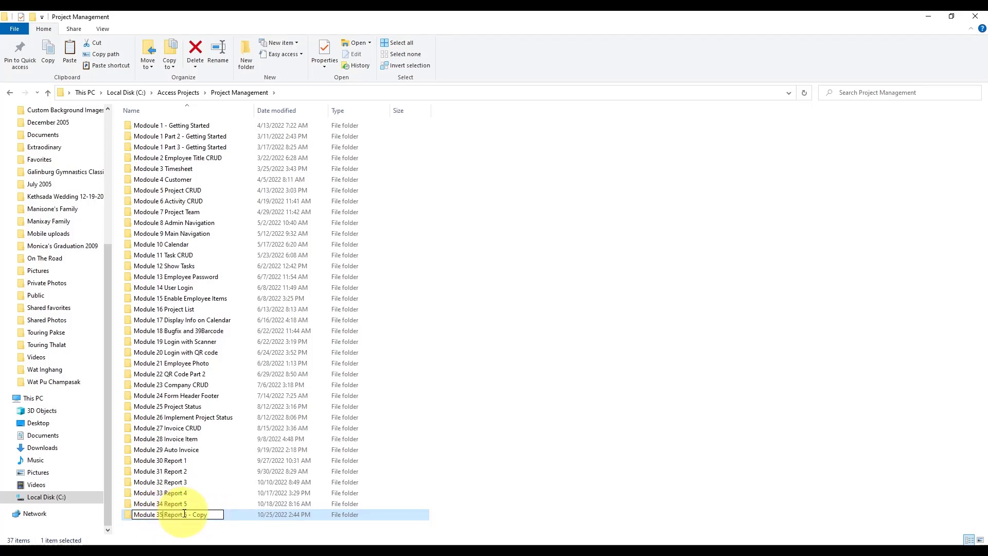
drag(183, 513, 255, 511)
text(6)
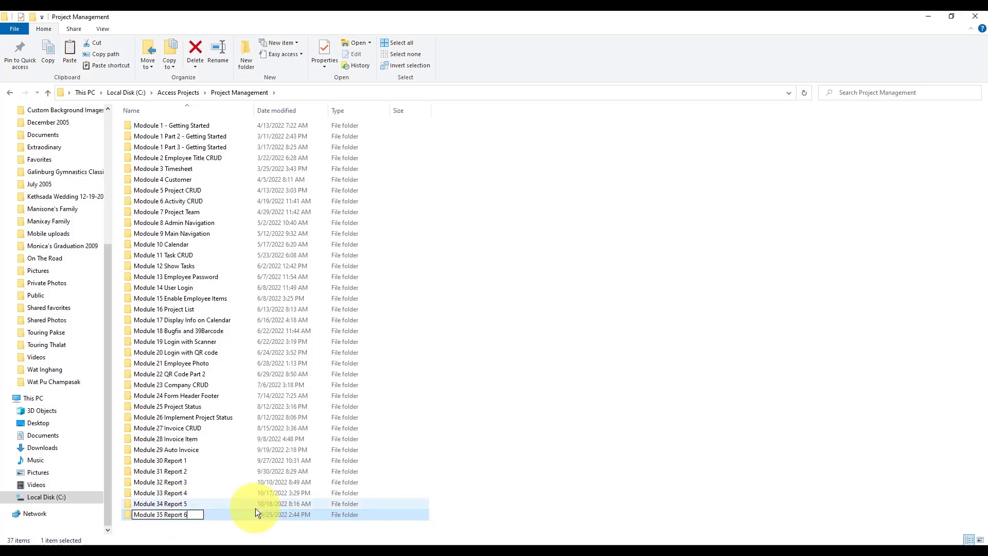
key(Return)
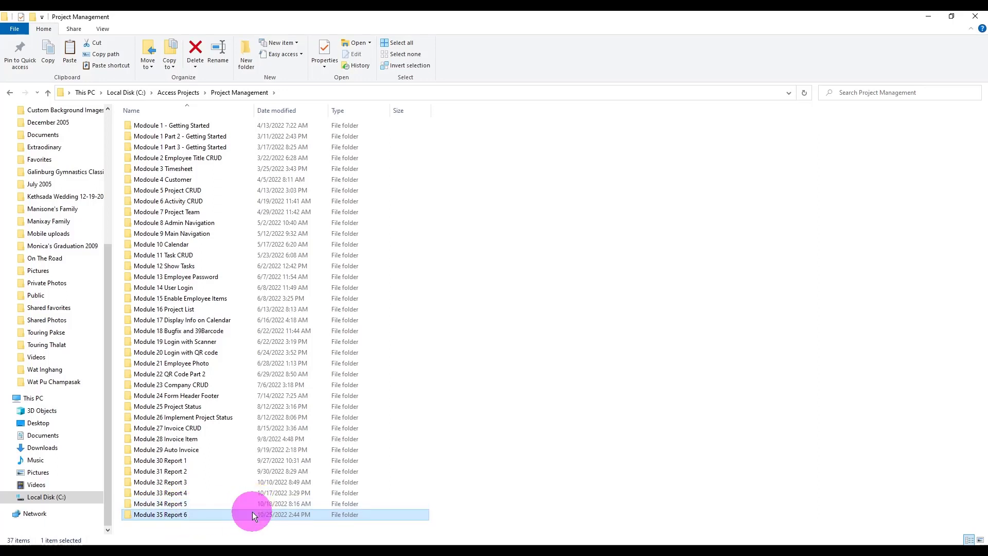
double_click(252, 511)
double_click(205, 162)
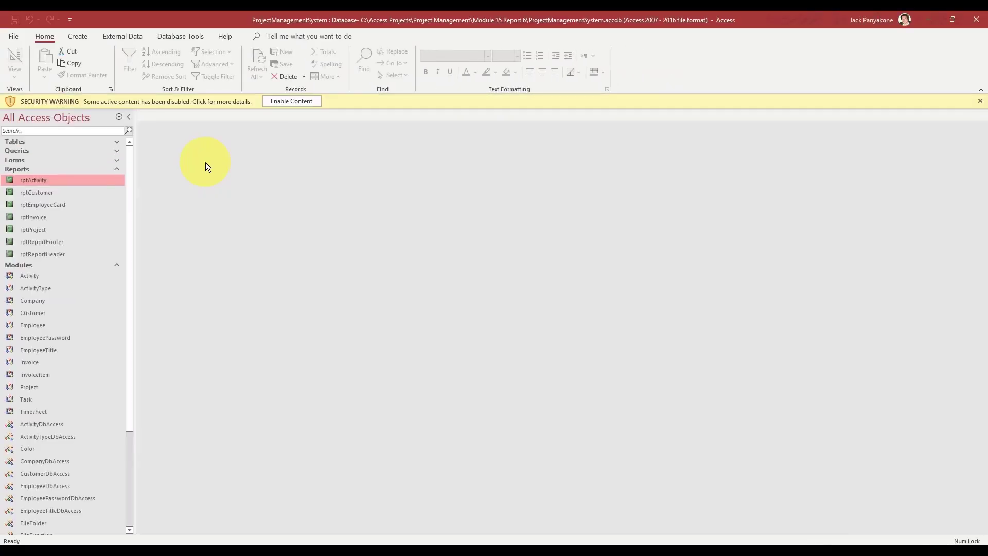
- Enable content on the security warning bar and expand the Forms group in the navigation pane
click(293, 102)
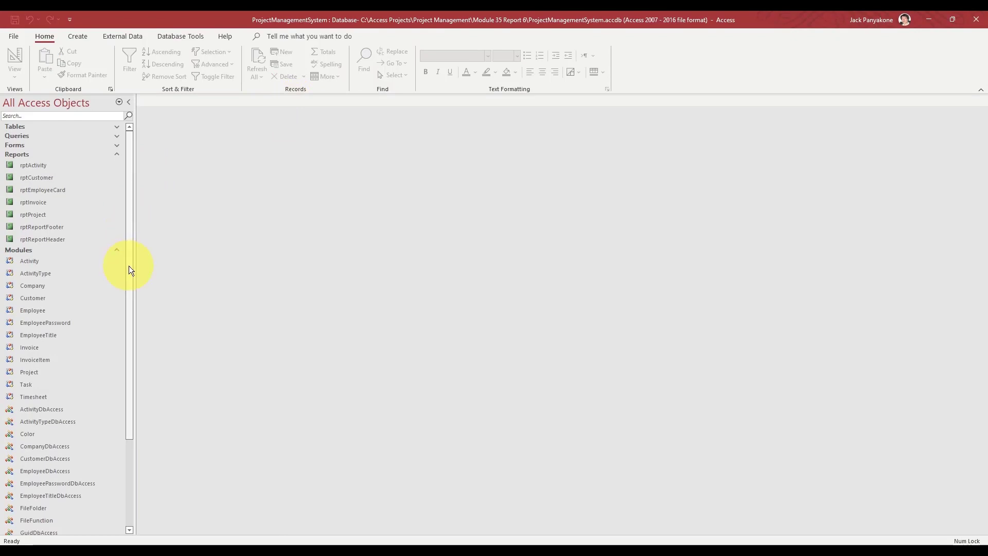
drag(129, 265, 128, 410)
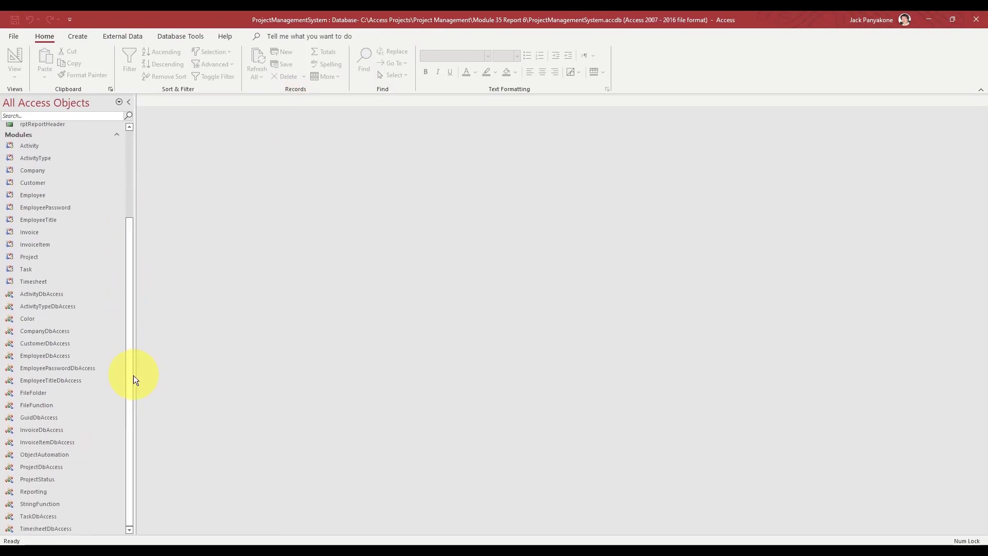
drag(134, 375, 126, 246)
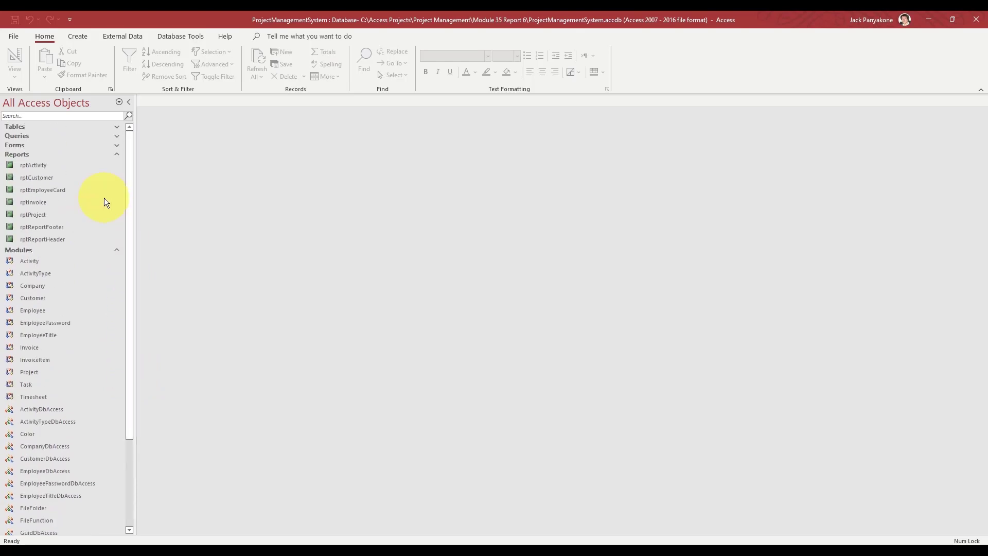
click(117, 144)
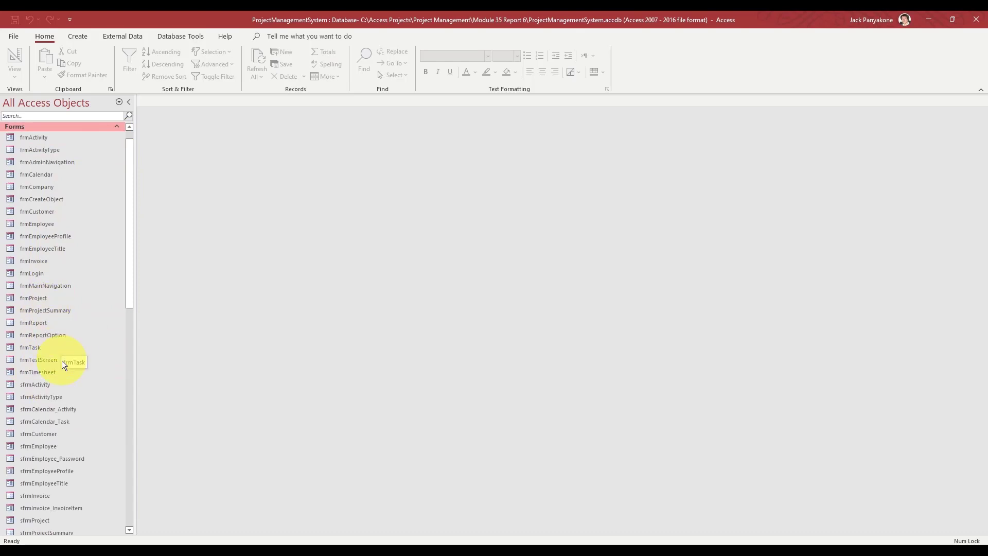
right_click(51, 334)
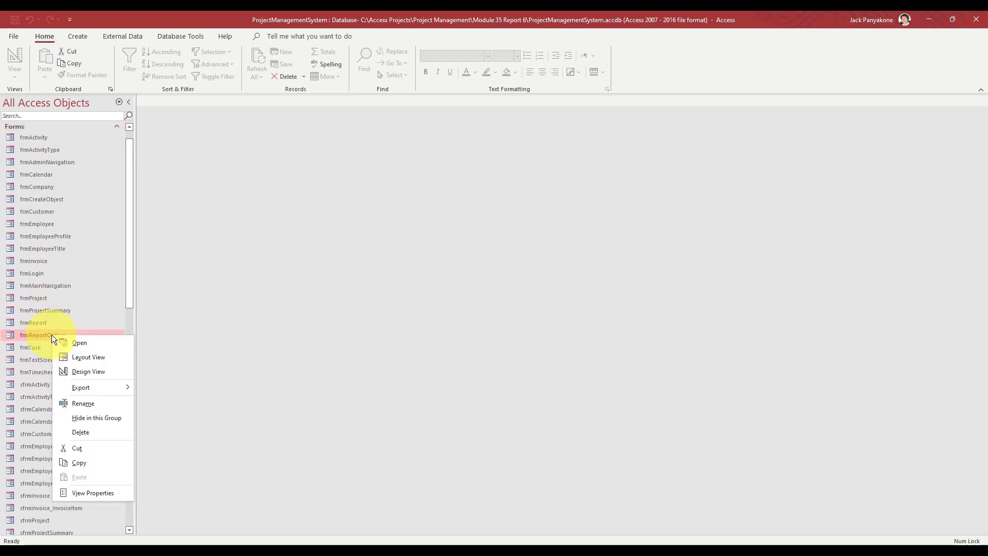
click(88, 371)
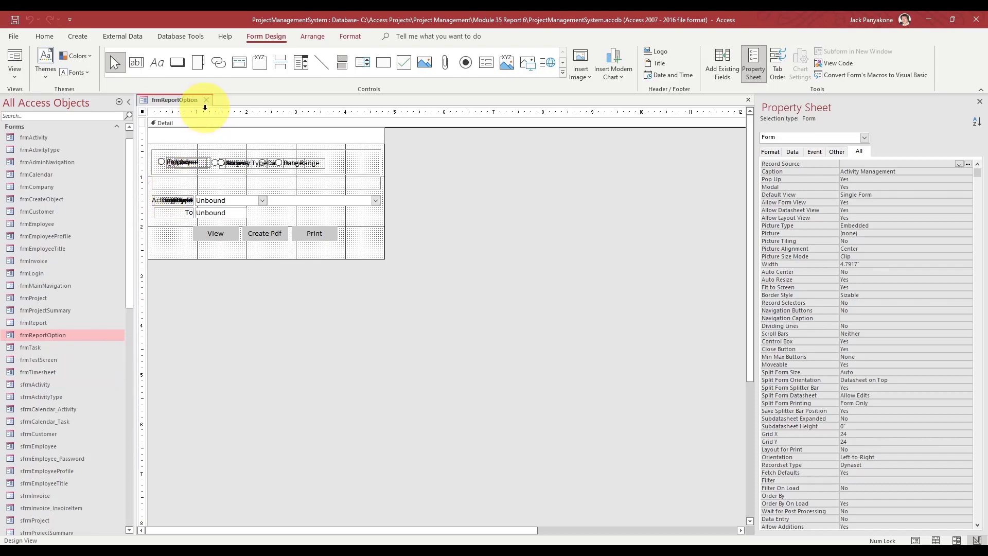
click(206, 100)
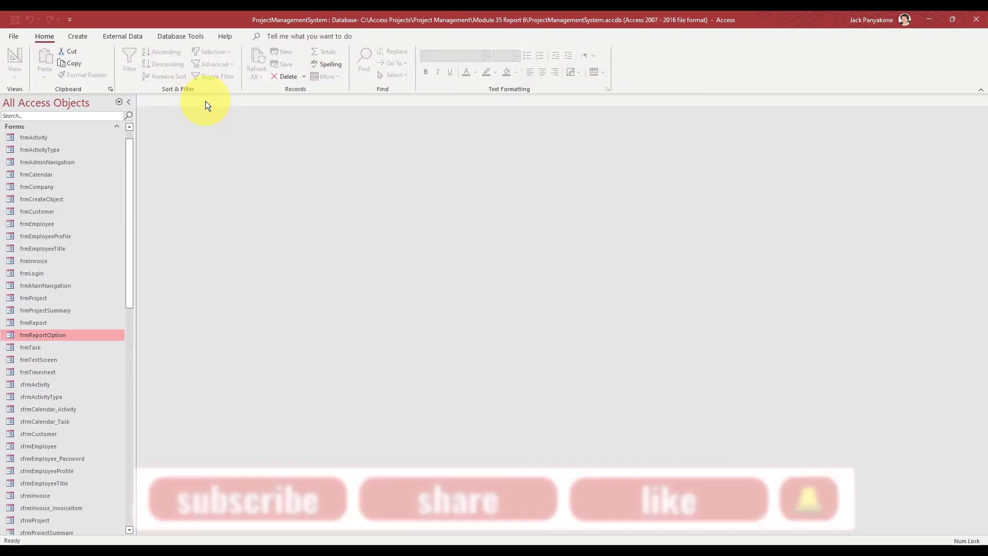
click(44, 321)
right_click(44, 321)
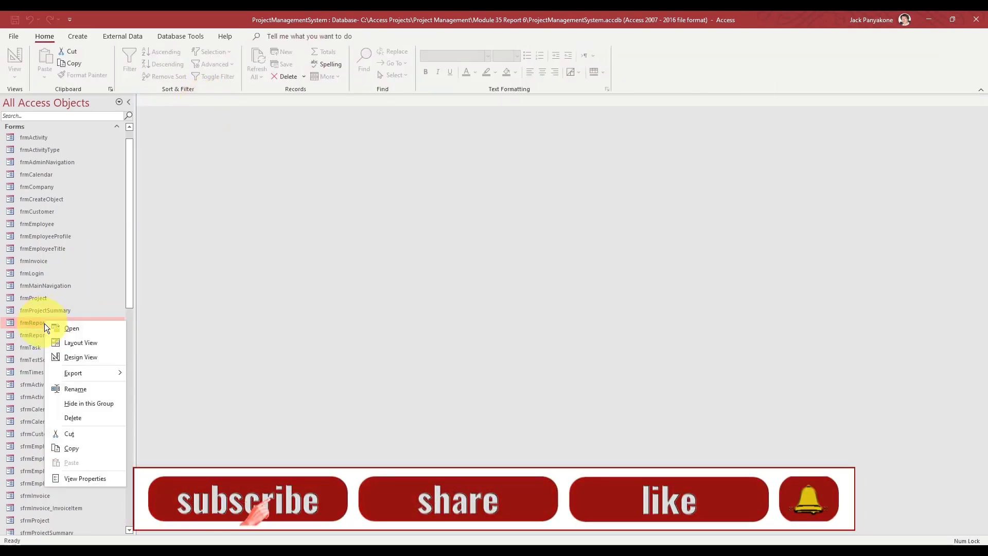
click(73, 354)
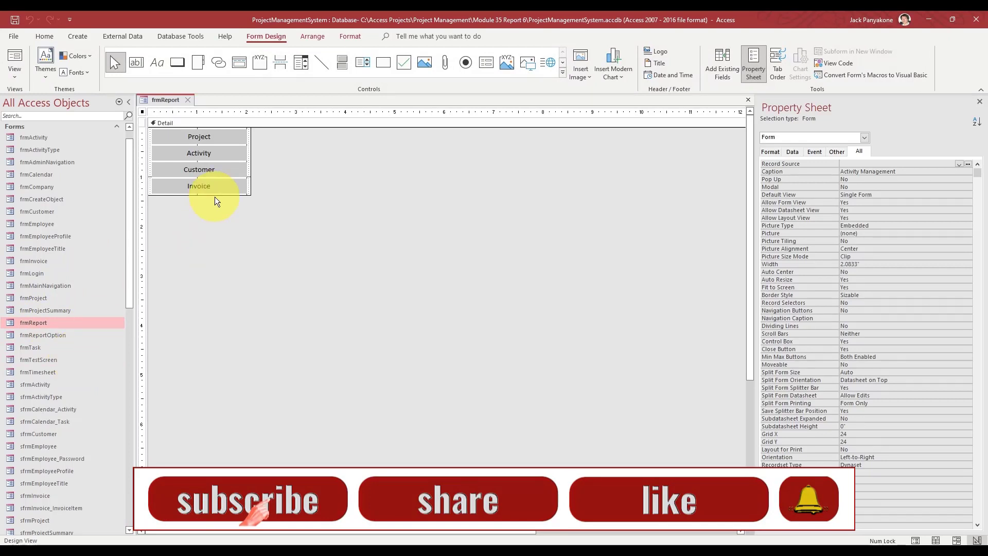
click(202, 170)
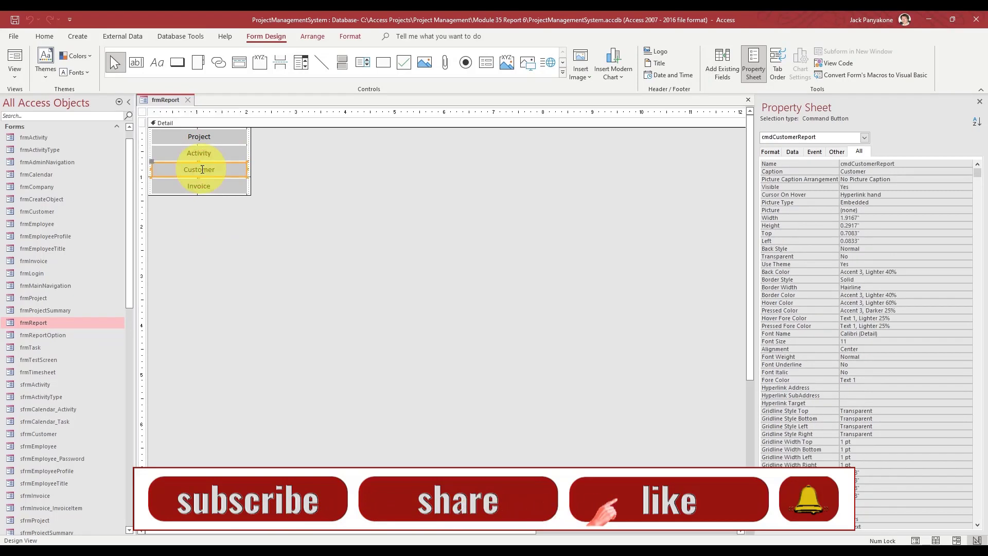
click(189, 98)
drag(127, 164, 128, 147)
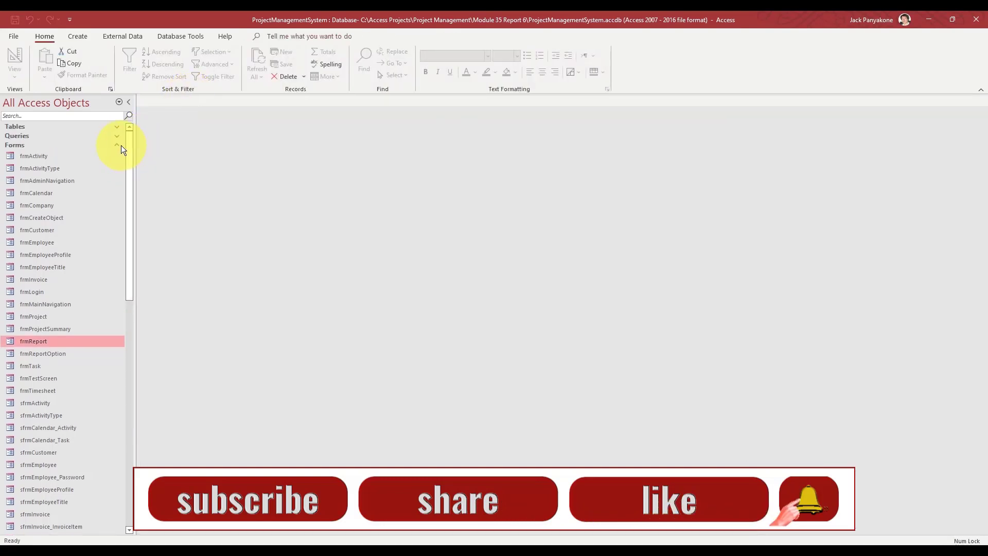
- Collapse Forms and open the rptCustomer report in Design View
click(117, 146)
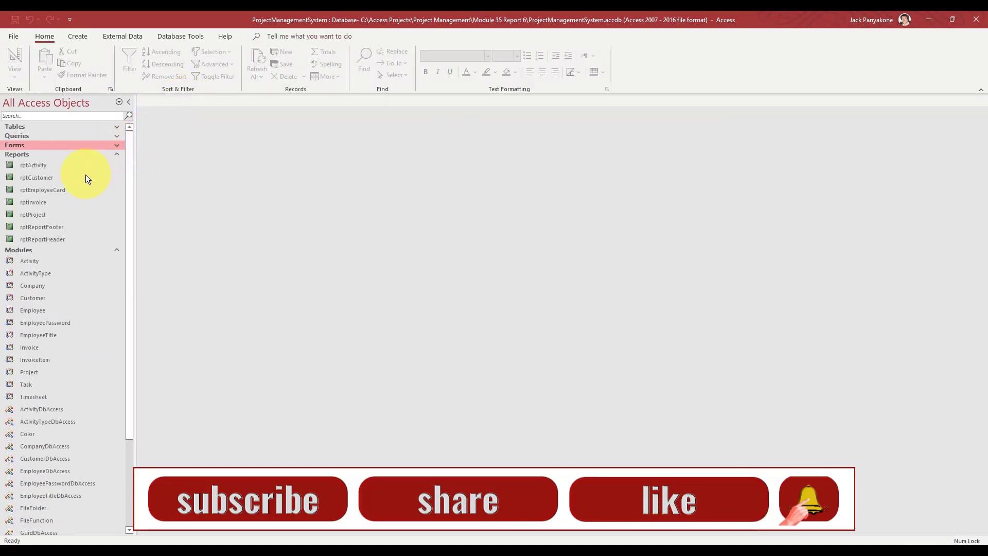
click(45, 178)
right_click(44, 178)
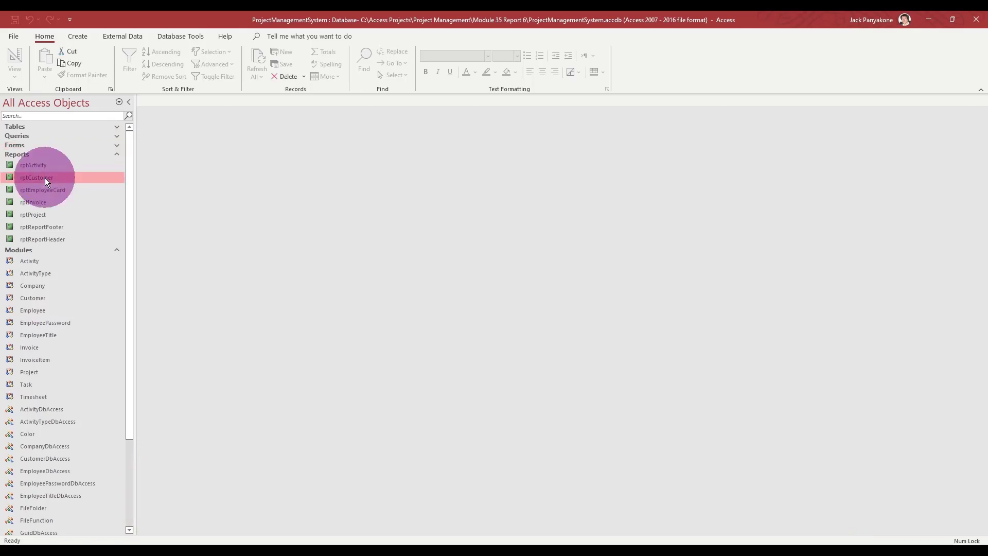
click(80, 215)
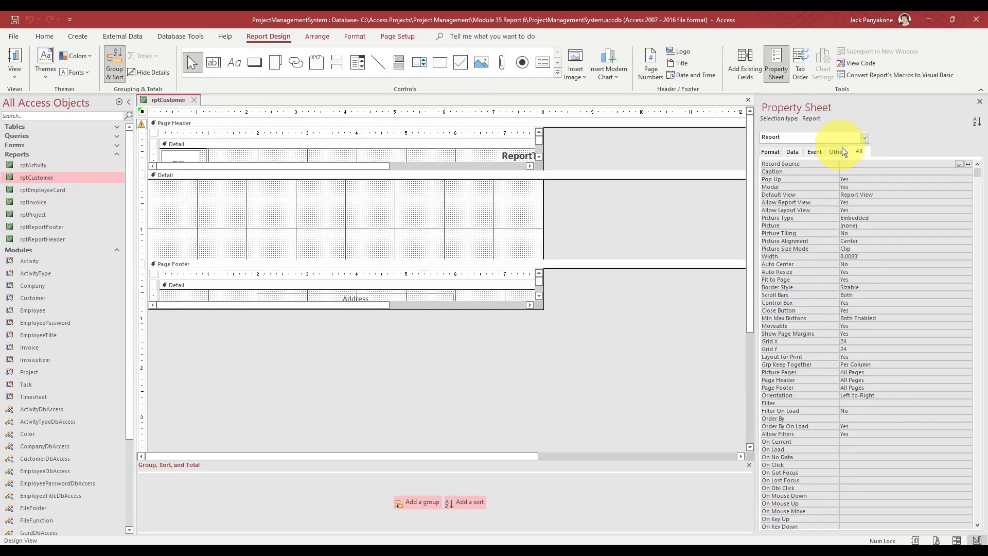
- Set rptCustomer's Record Source to qryCustomerList in the Property Sheet
click(865, 164)
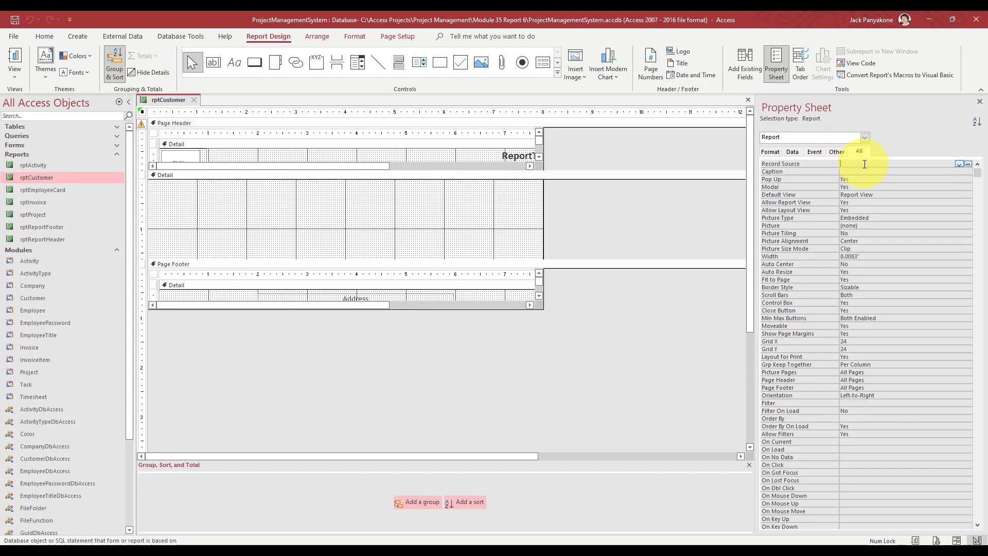
text(qrycustomerList)
key(Return)
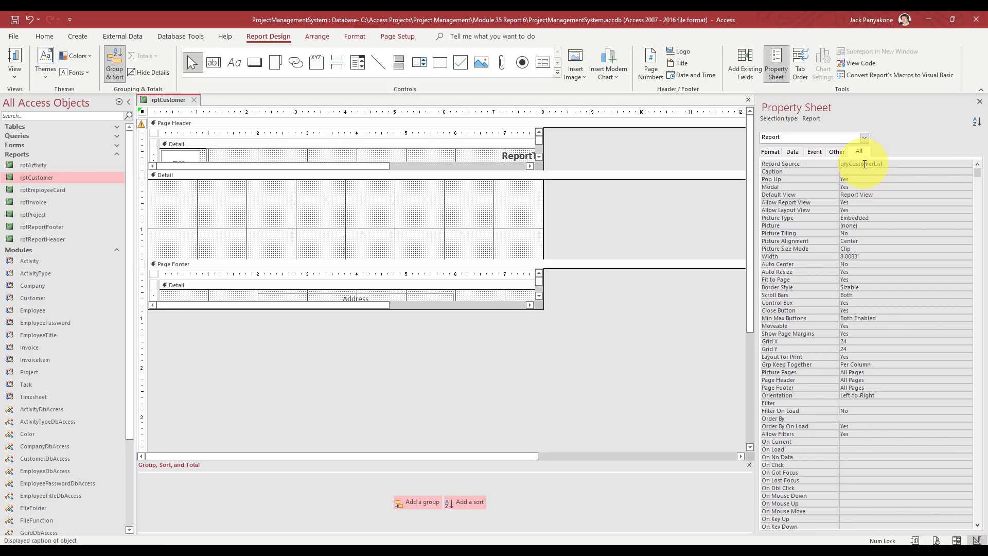
click(634, 209)
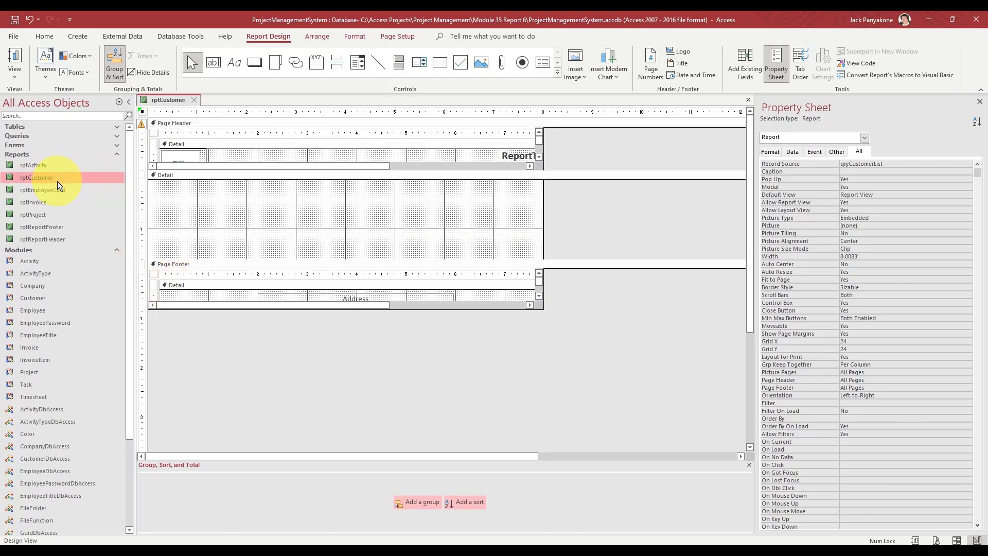
right_click(42, 163)
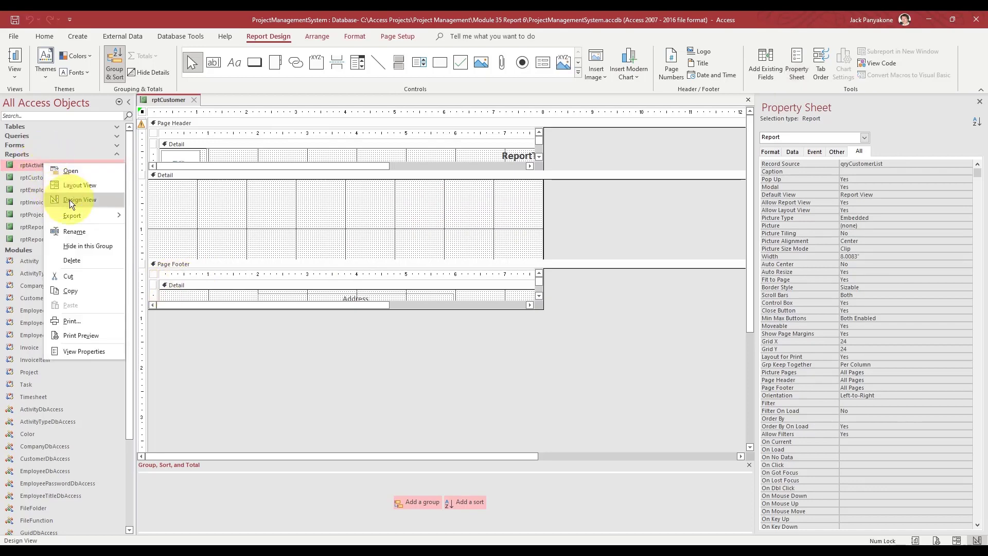
- Open rptActivity in Design View, select its Date, Employee, Type and Related labels, then return to rptCustomer
click(70, 199)
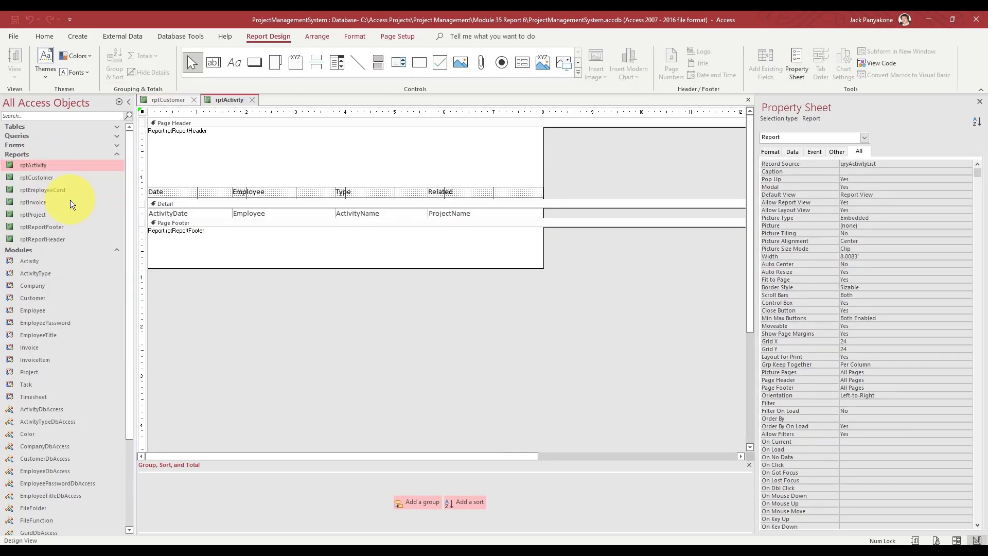
click(145, 190)
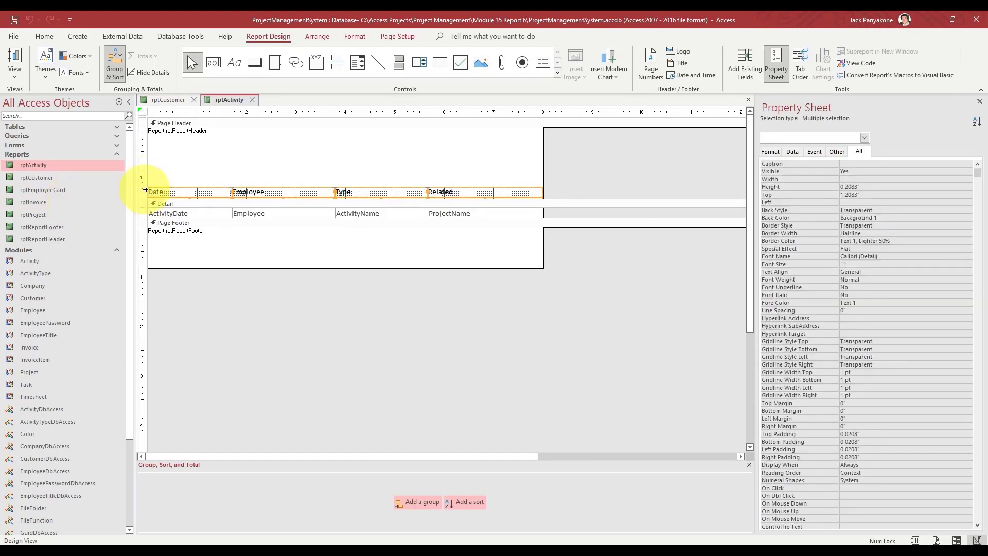
click(175, 102)
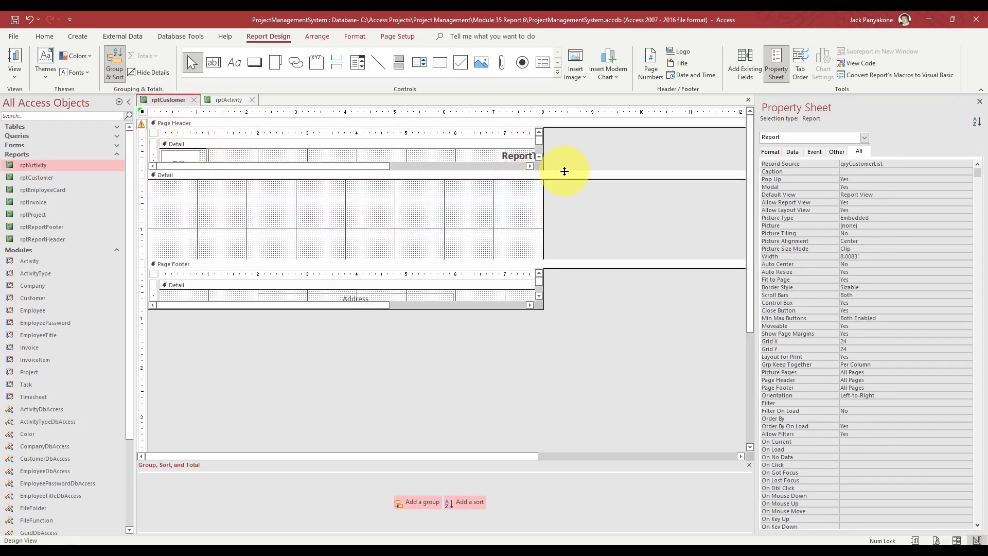
- Lengthen rptCustomer's Page Header so the rptReportHeader subreport sits at top 0.375", then show rptActivity
drag(565, 171, 564, 267)
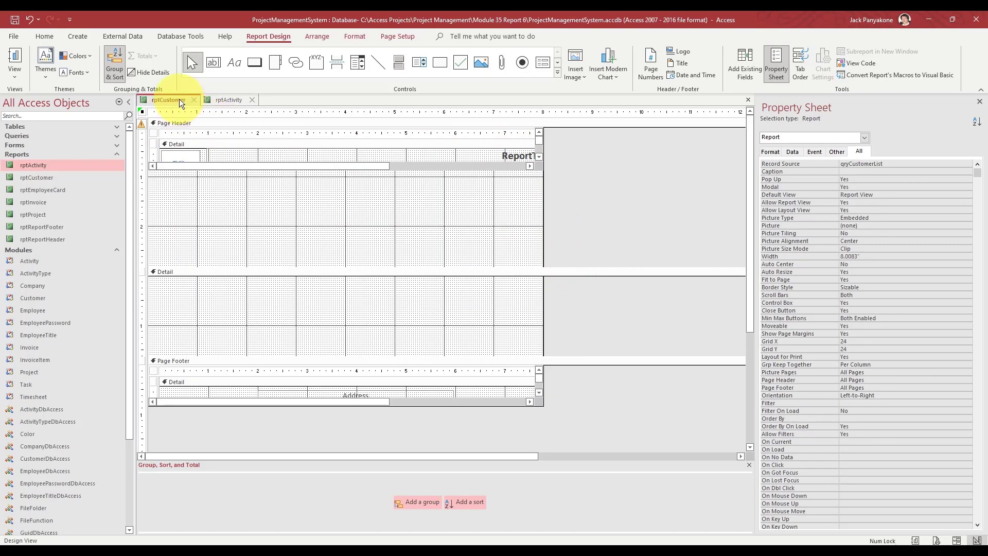
click(175, 122)
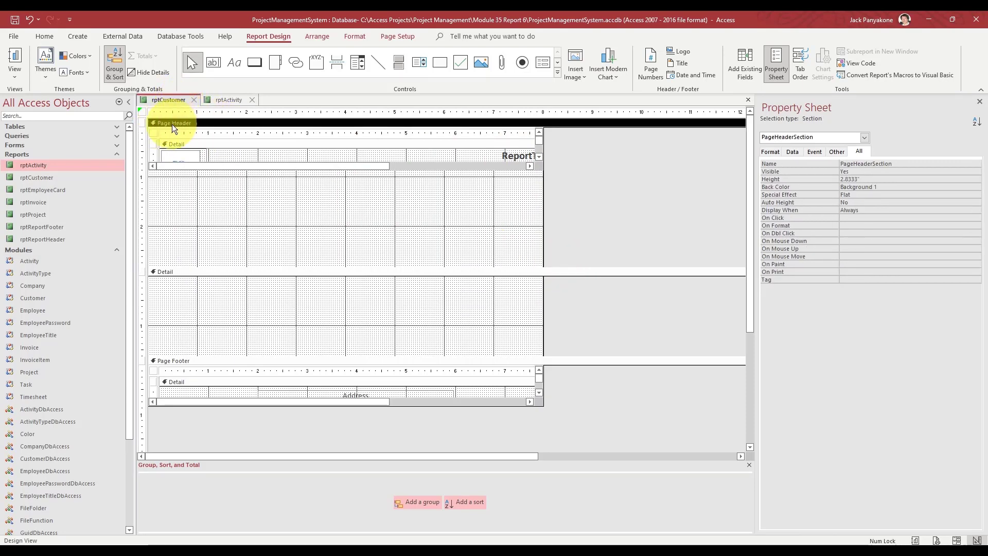
drag(584, 200, 453, 156)
click(454, 141)
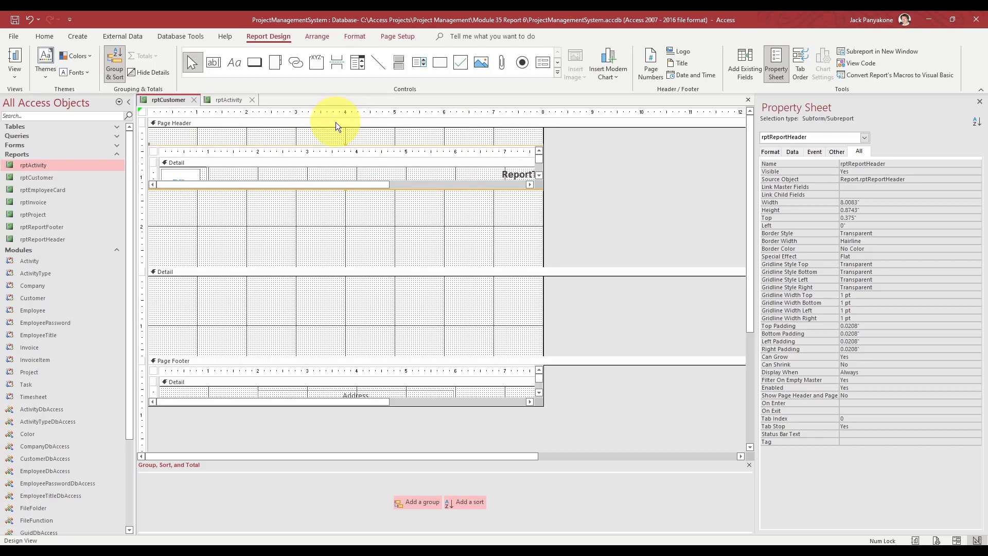
click(336, 123)
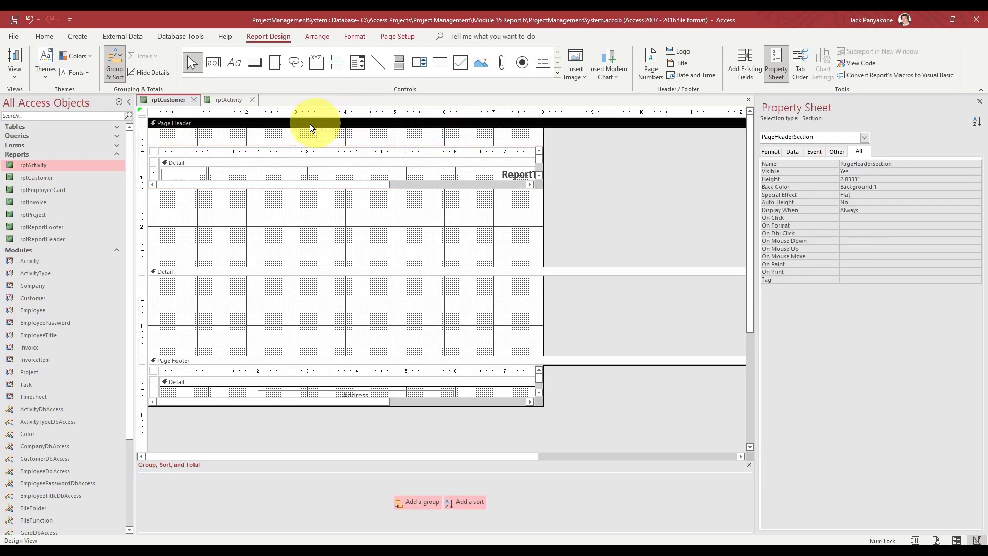
click(228, 100)
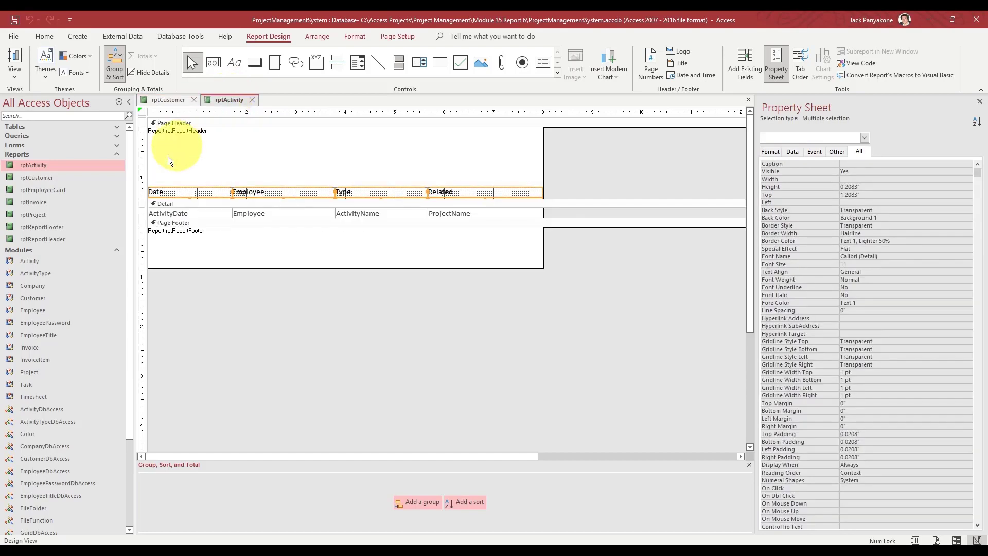
- Copy rptActivity's Date, Employee, Type and Related labels into rptCustomer's page header, below the subreport
right_click(162, 196)
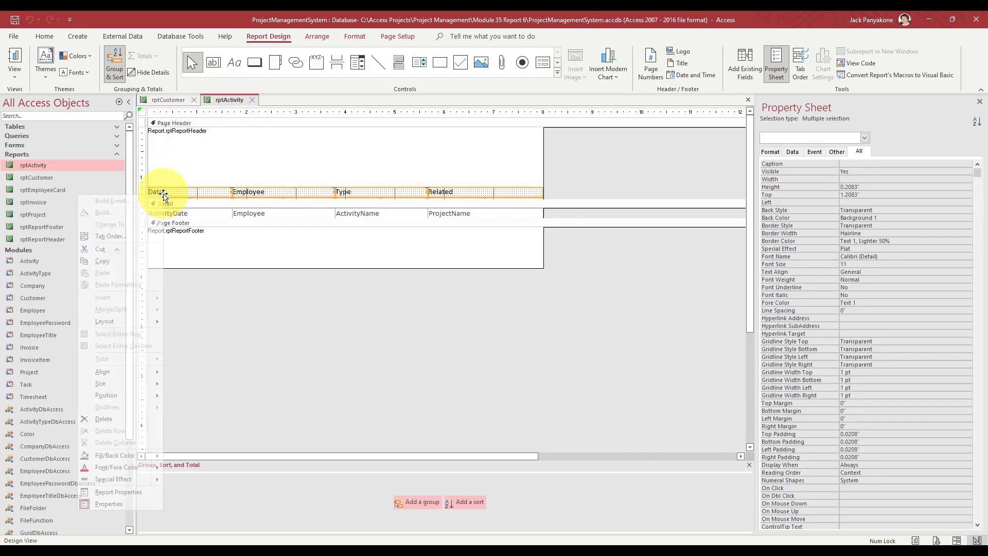
click(119, 263)
click(168, 99)
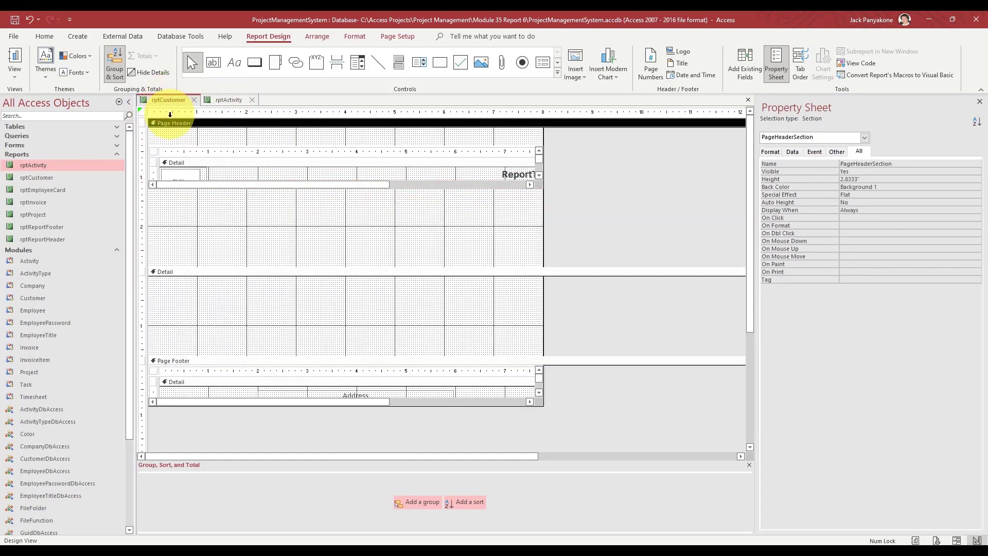
key(ctrl+v)
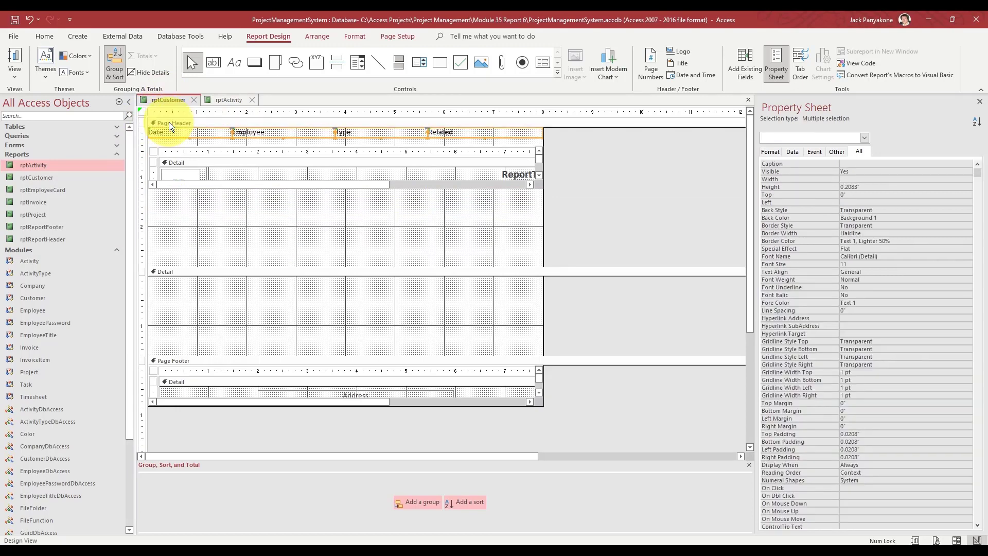
drag(175, 135, 174, 205)
- Move rptCustomer's rptReportHeader subreport up to top 0"
click(139, 164)
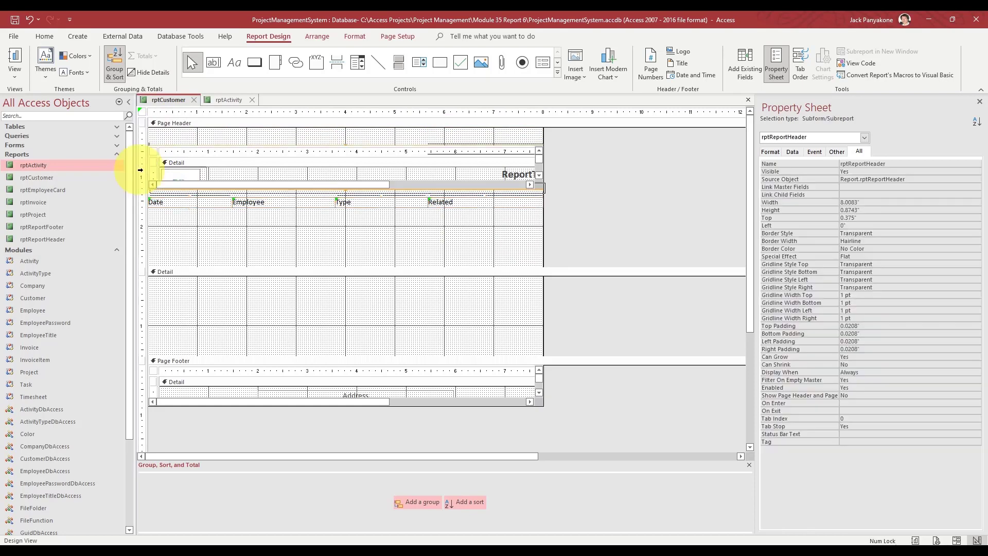
key(Up)
key(Up)
key(Up)
key(Up)
key(Up)
key(Up)
key(Up)
key(Up)
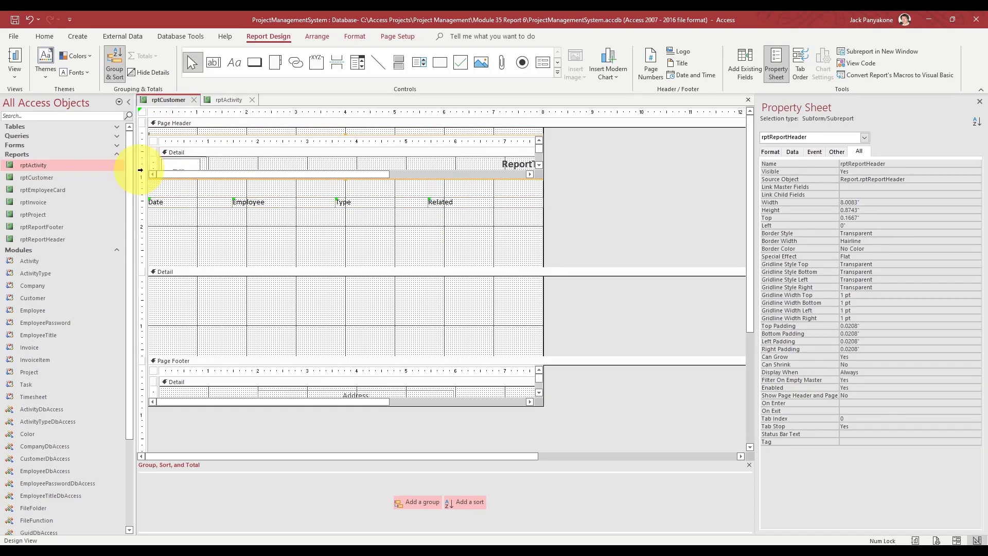
key(Up)
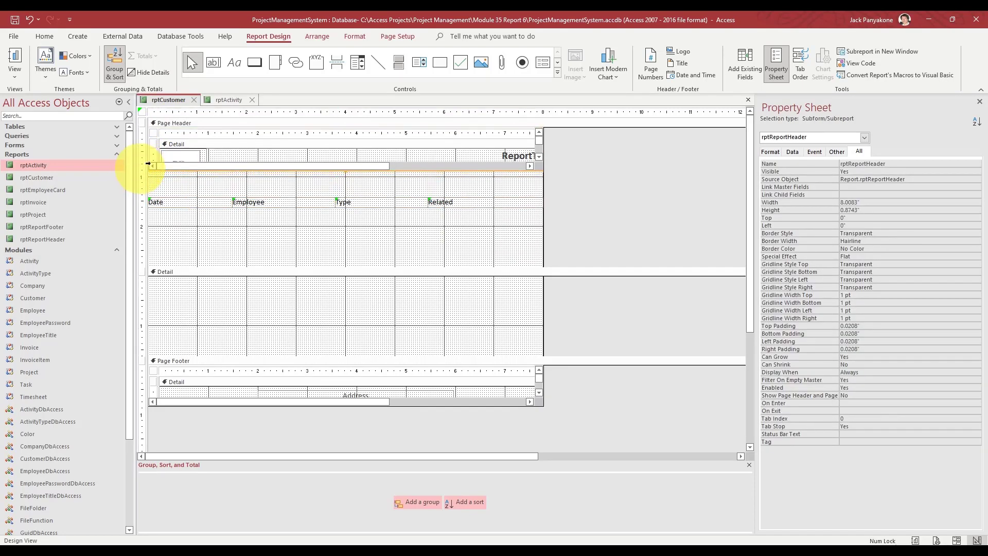
click(224, 100)
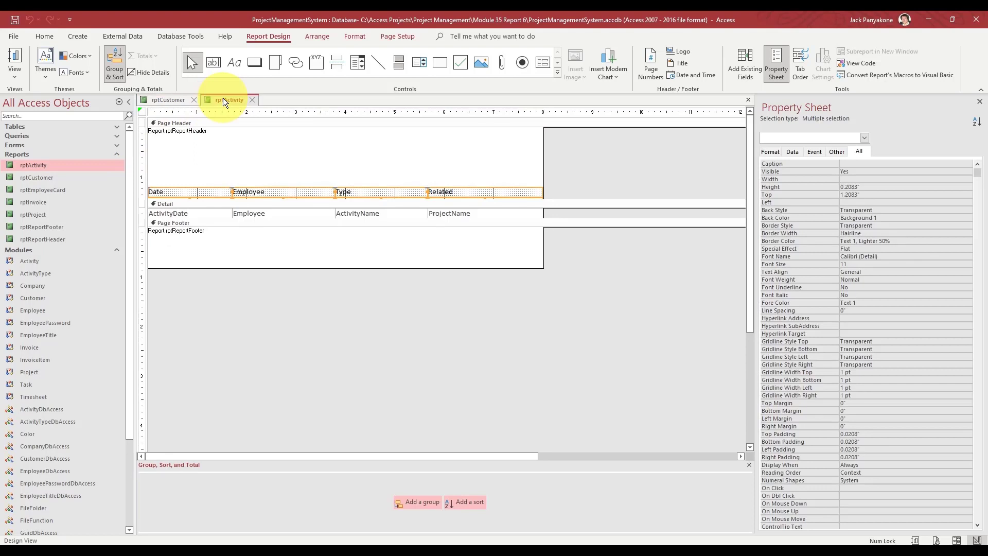
- Copy the 1.2076" subreport Height from rptActivity and paste it over rptCustomer's 0.8743" height
click(357, 141)
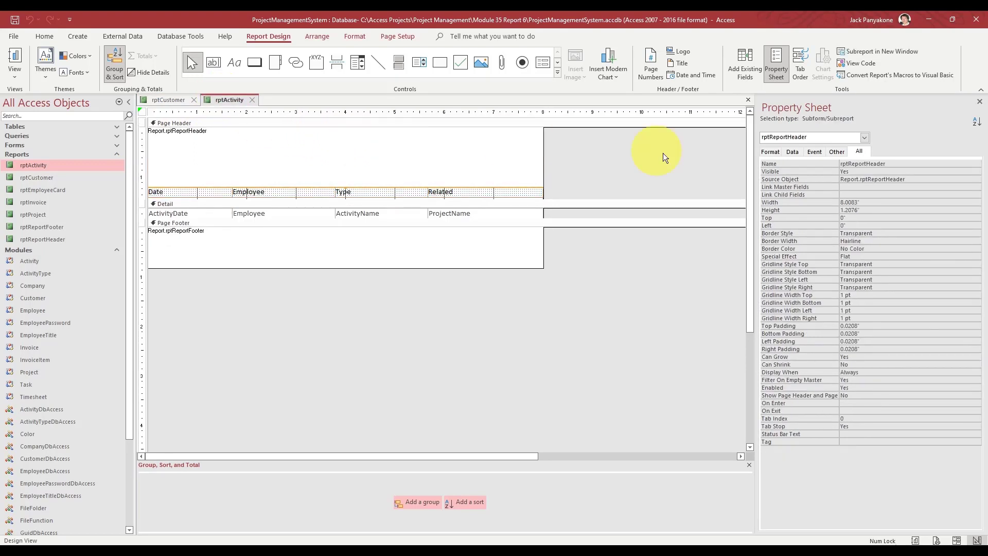
click(812, 207)
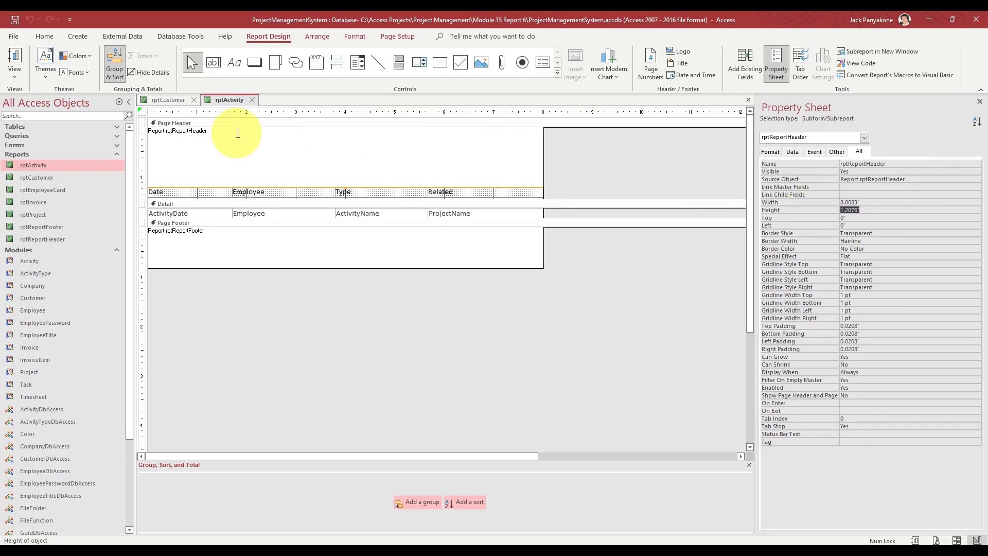
click(174, 100)
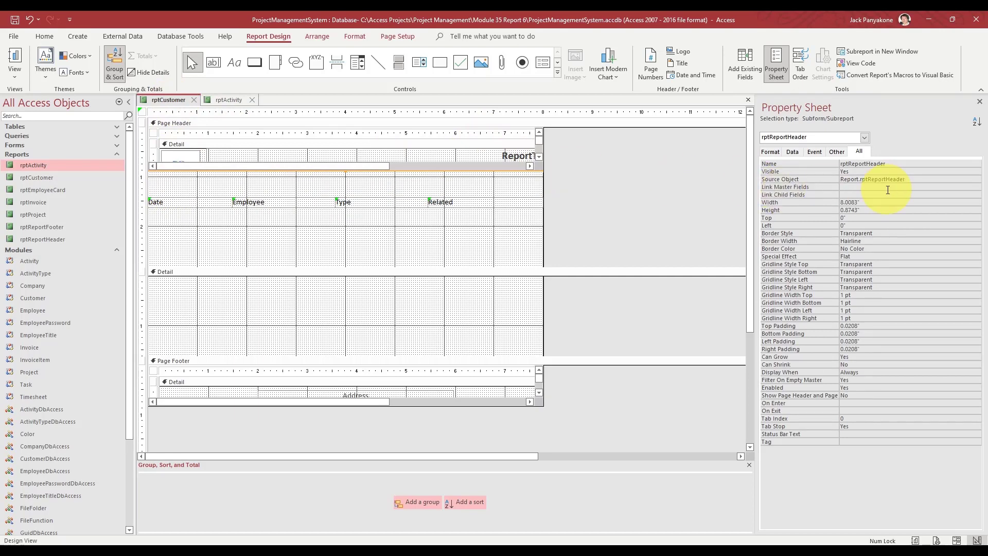
click(824, 207)
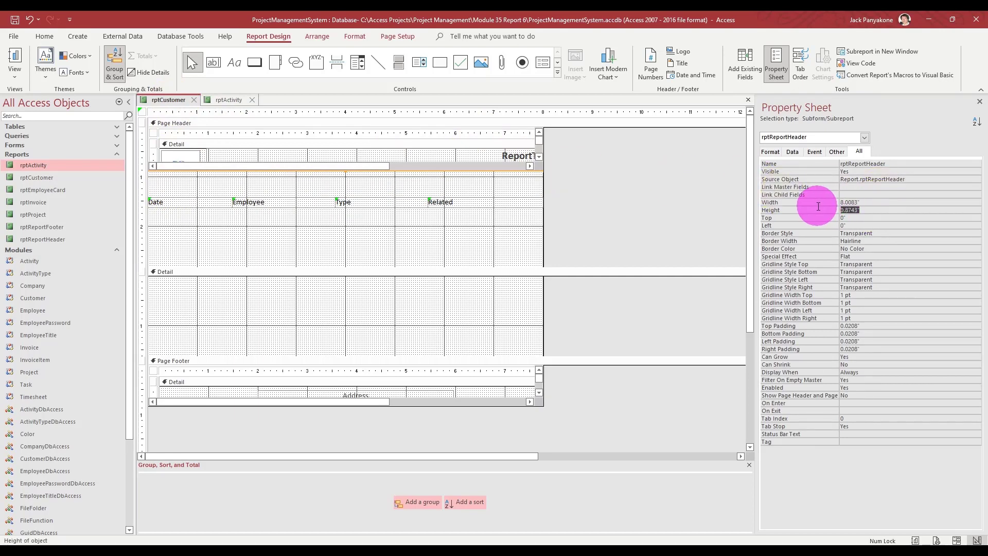
key(ctrl+v)
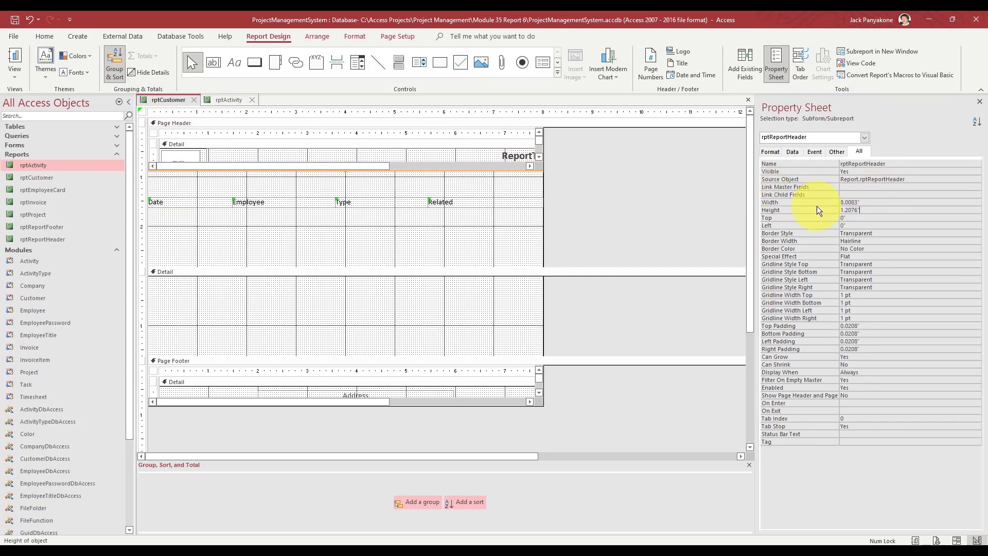
key(Return)
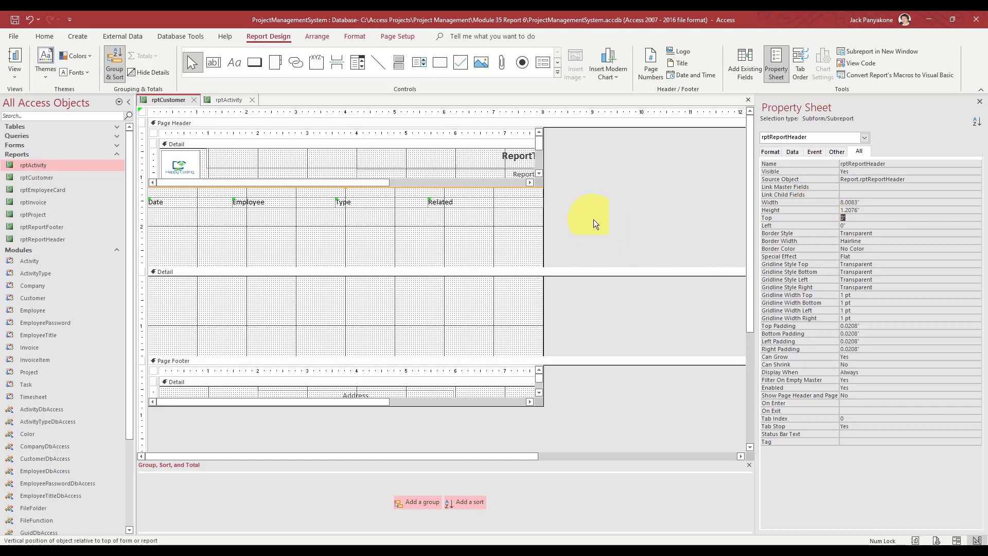
click(146, 202)
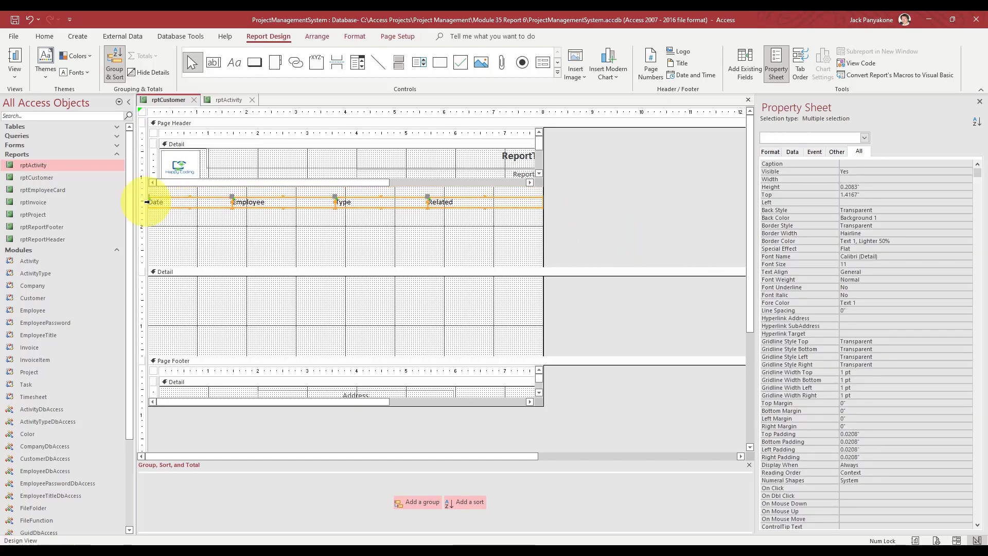
- Nudge rptCustomer's heading labels up to top 1.2083" and shorten the page header beneath them
key(Up)
key(Up)
key(Up)
key(Up)
key(Up)
key(Up)
key(Up)
key(Up)
key(Up)
key(Up)
key(Up)
key(Up)
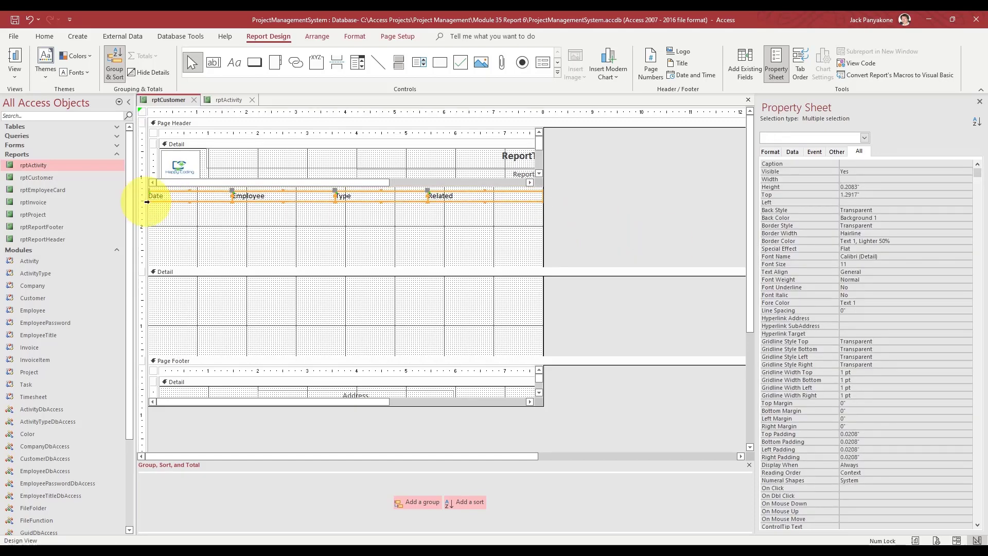
key(Up)
key(Up)
key(Up)
key(Up)
click(226, 99)
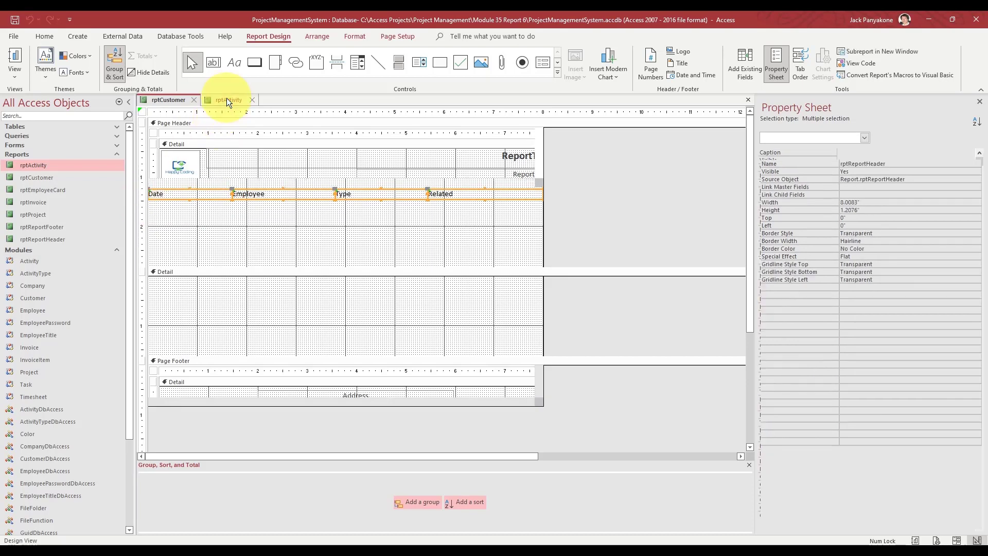
click(172, 96)
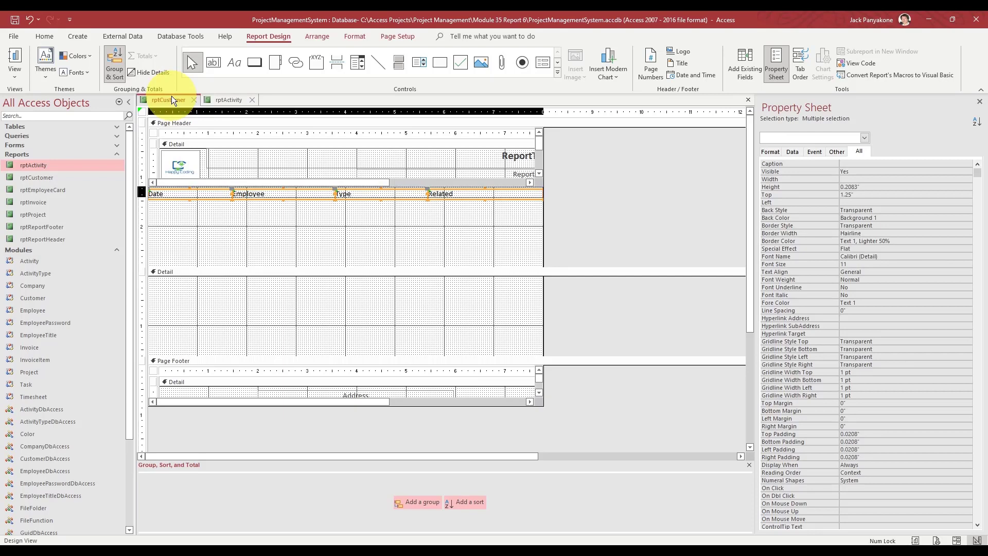
key(Up)
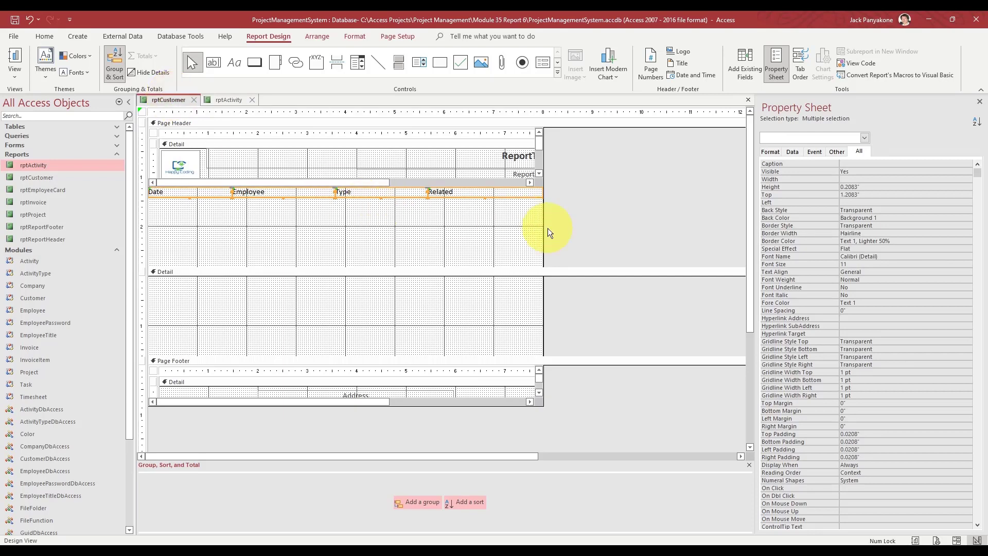
drag(563, 269, 551, 177)
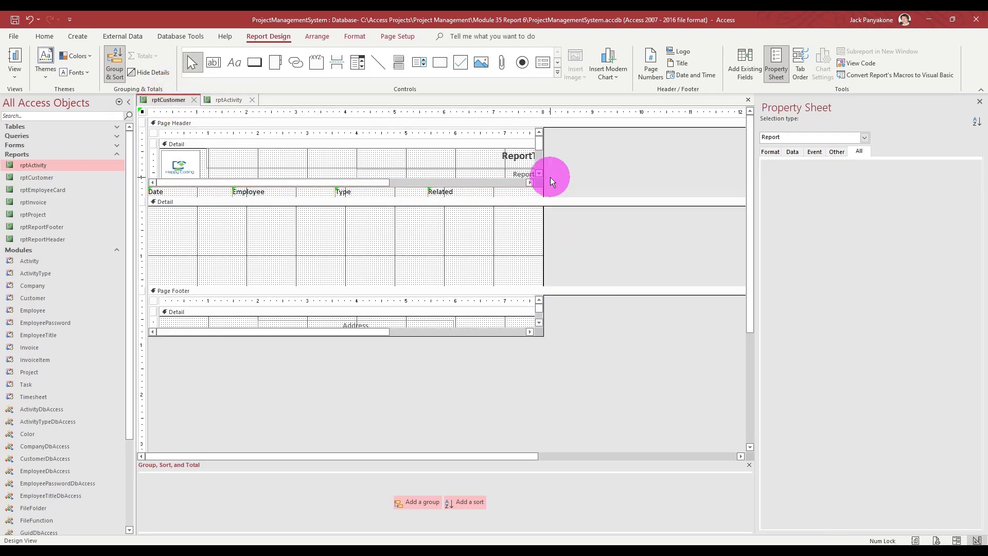
- Paste rptActivity's ActivityDate, Employee, ActivityName and ProjectName text boxes into rptCustomer's Detail section
click(226, 98)
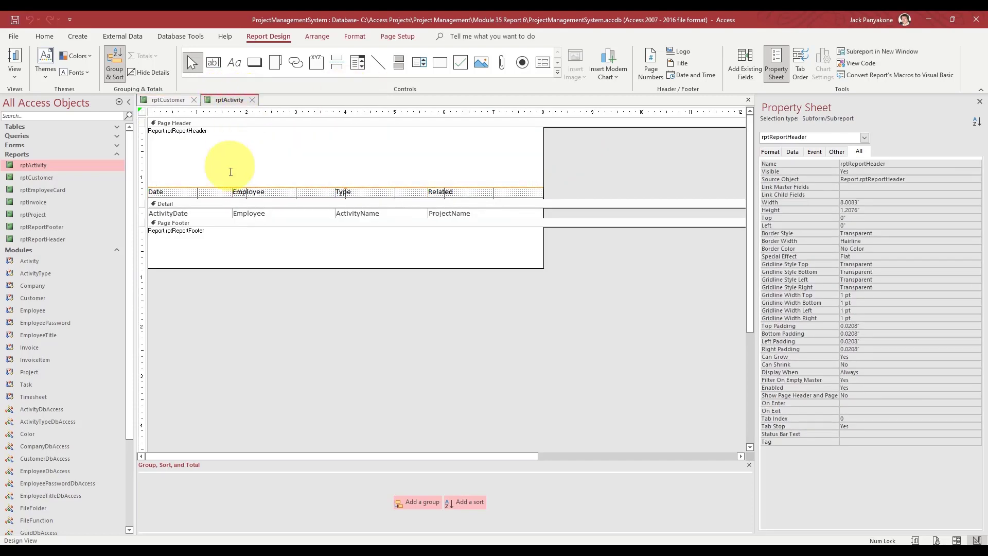
click(146, 213)
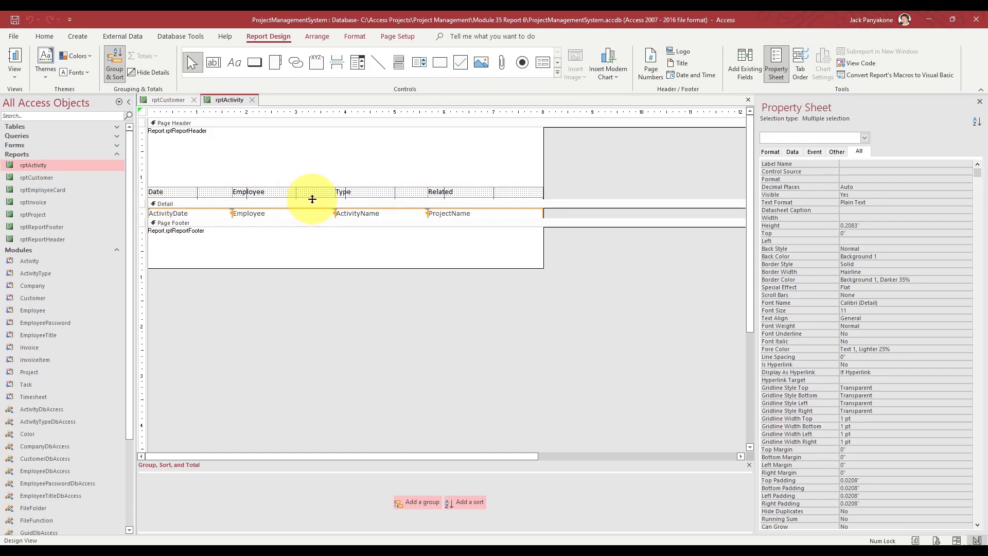
click(163, 100)
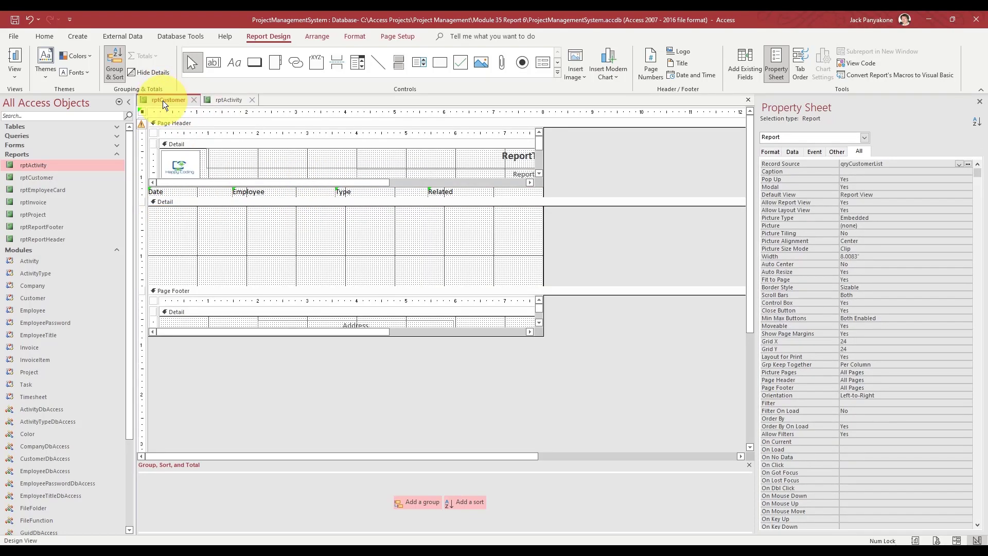
click(168, 201)
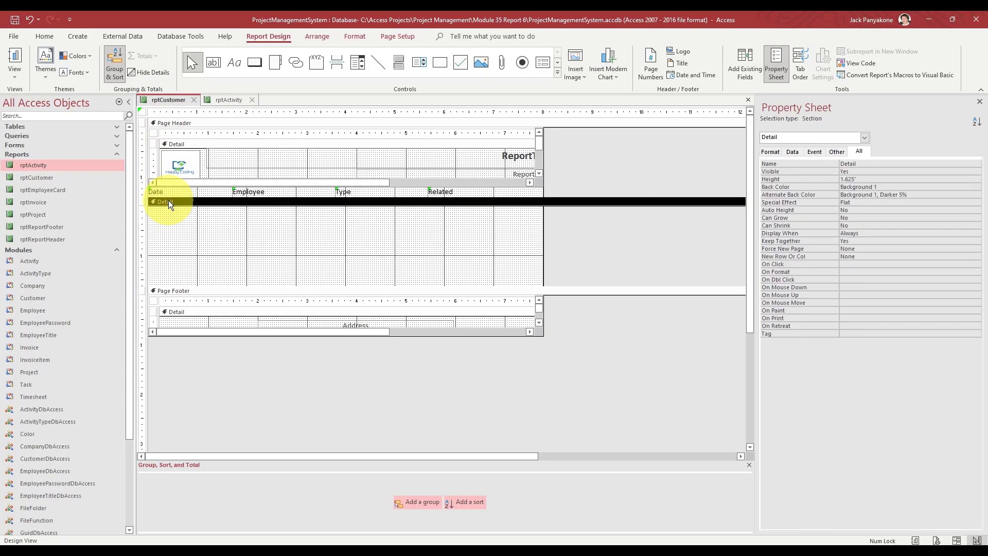
key(ctrl+v)
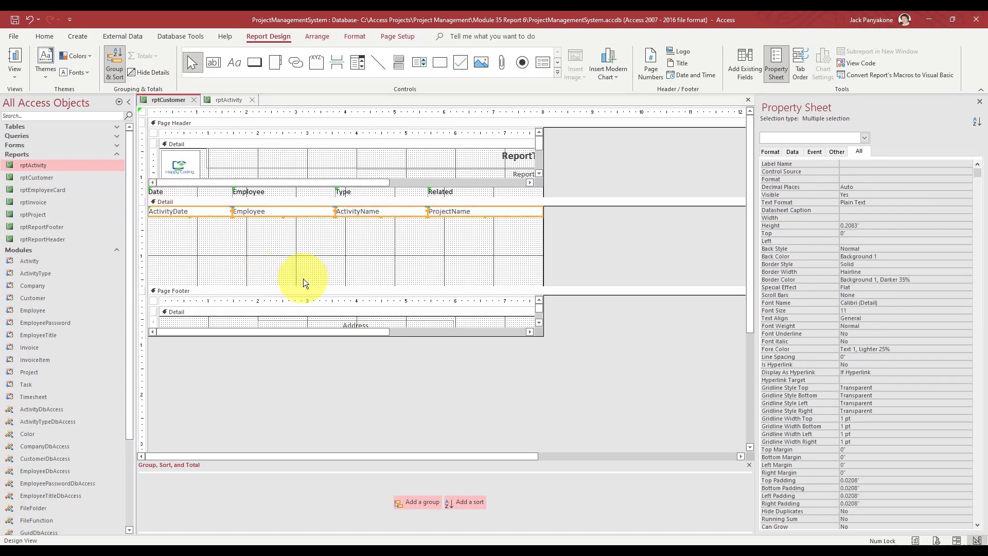
- Close the rptActivity design and deselect the controls in rptCustomer
click(229, 100)
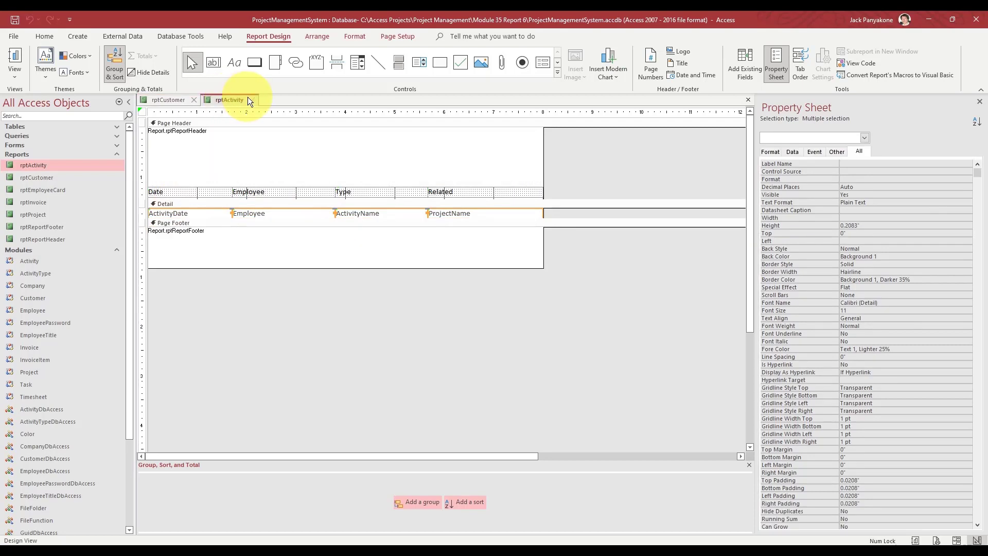
click(252, 99)
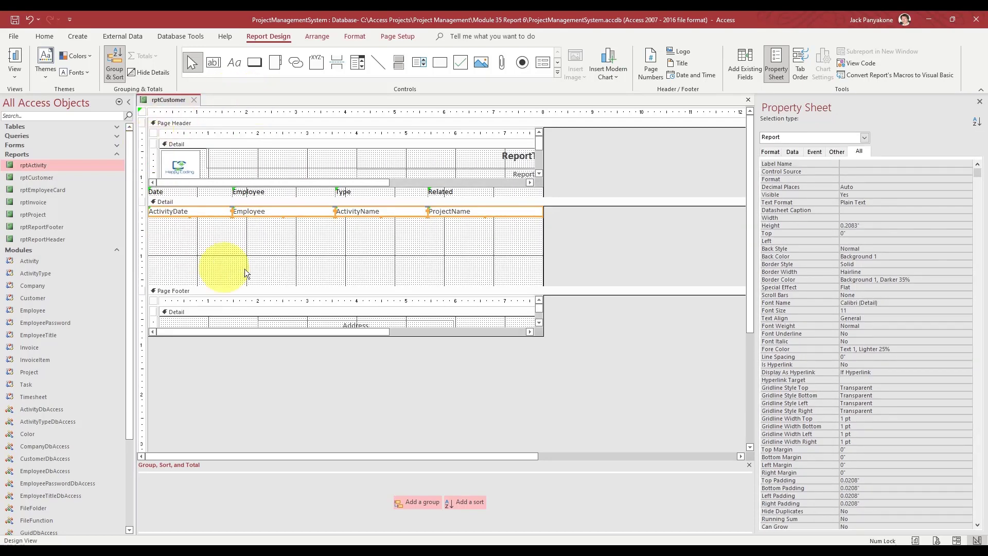
click(602, 233)
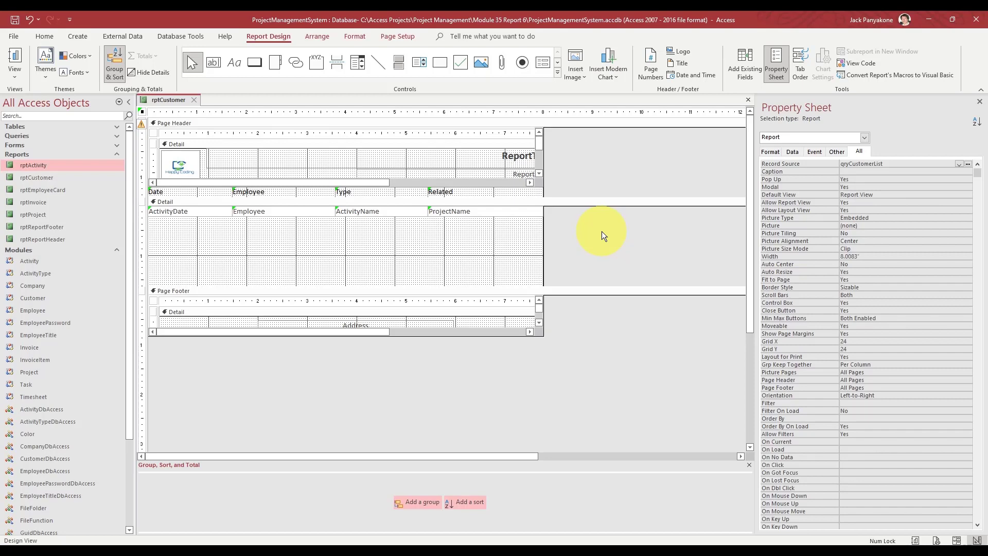
- Rebind the ActivityDate box to CustomerName and the Employee box to CustomerAddress
click(190, 212)
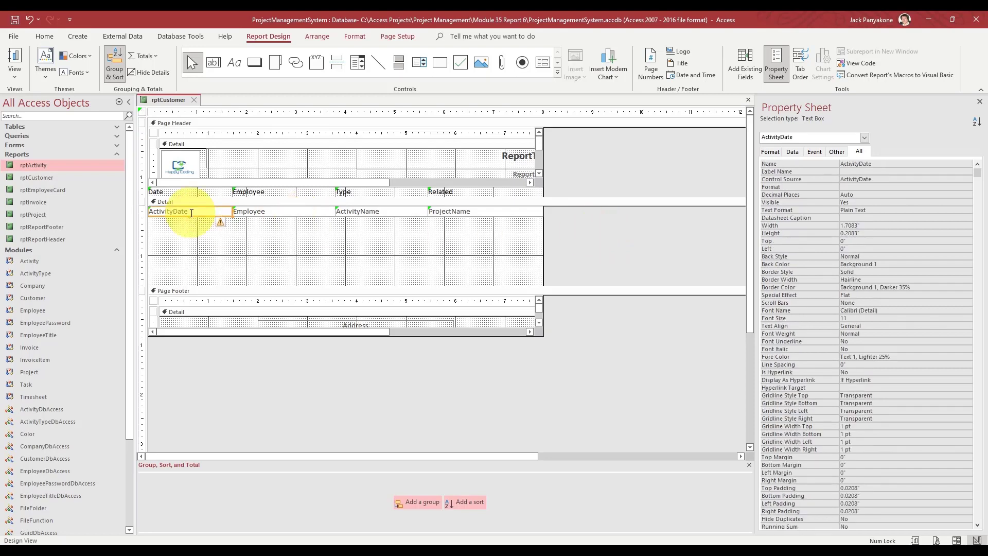
click(892, 179)
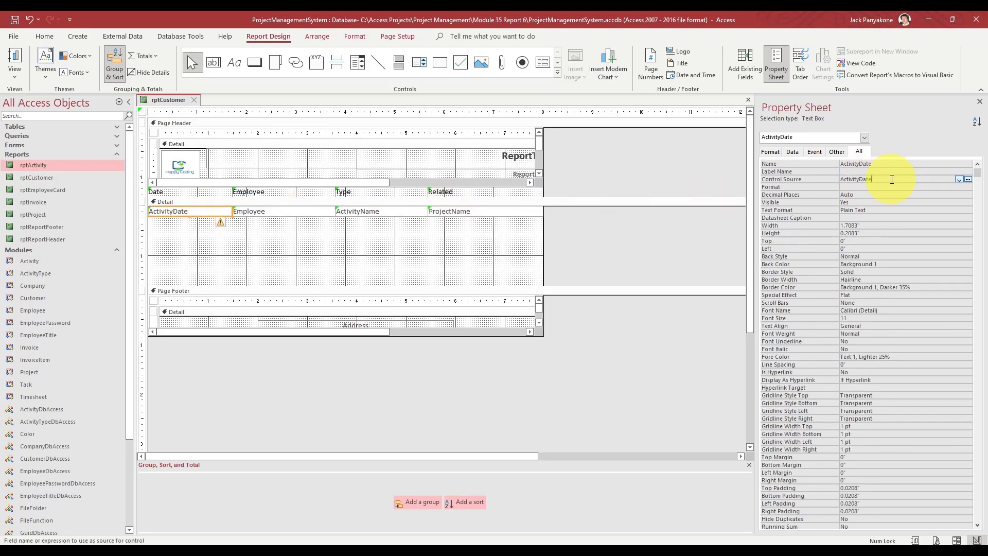
click(959, 179)
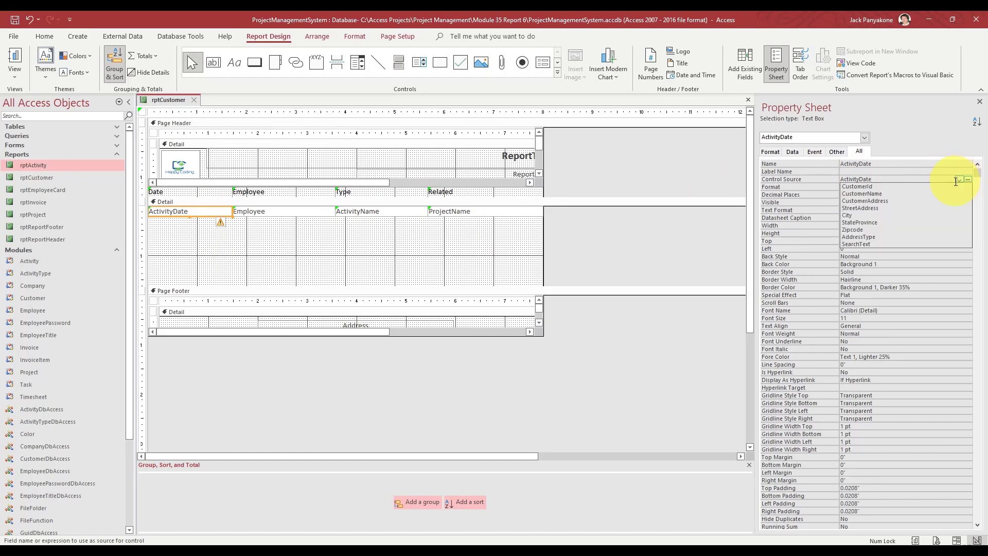
click(940, 193)
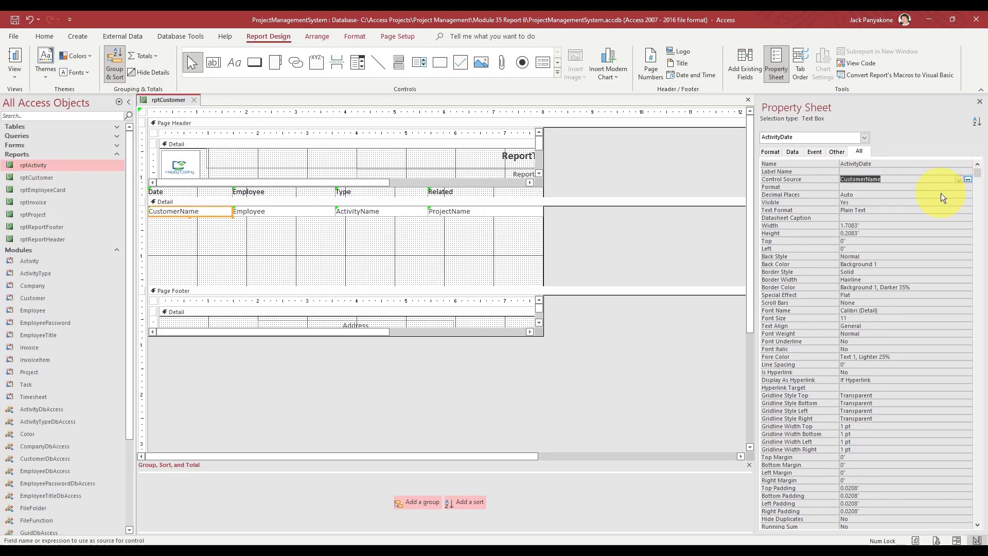
key(Up)
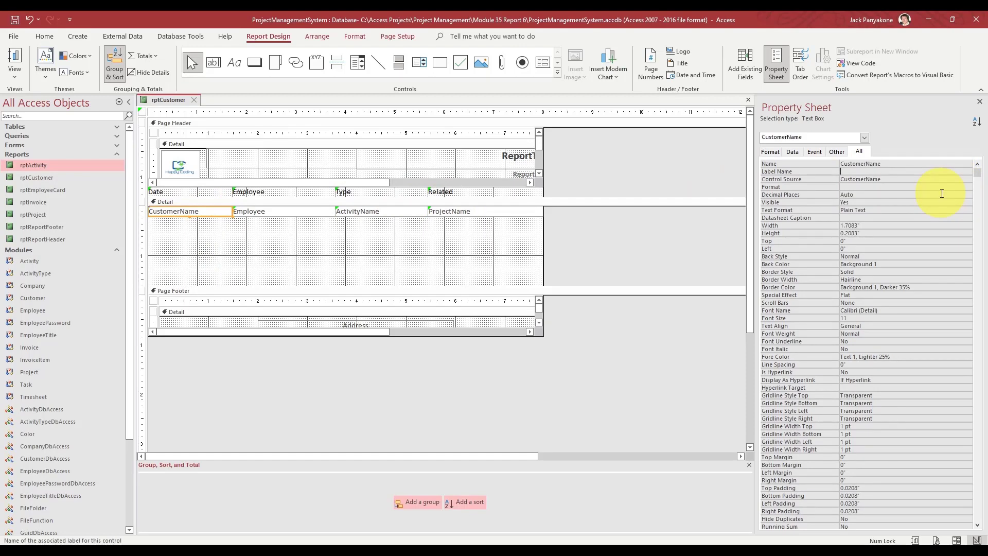
click(303, 211)
click(879, 180)
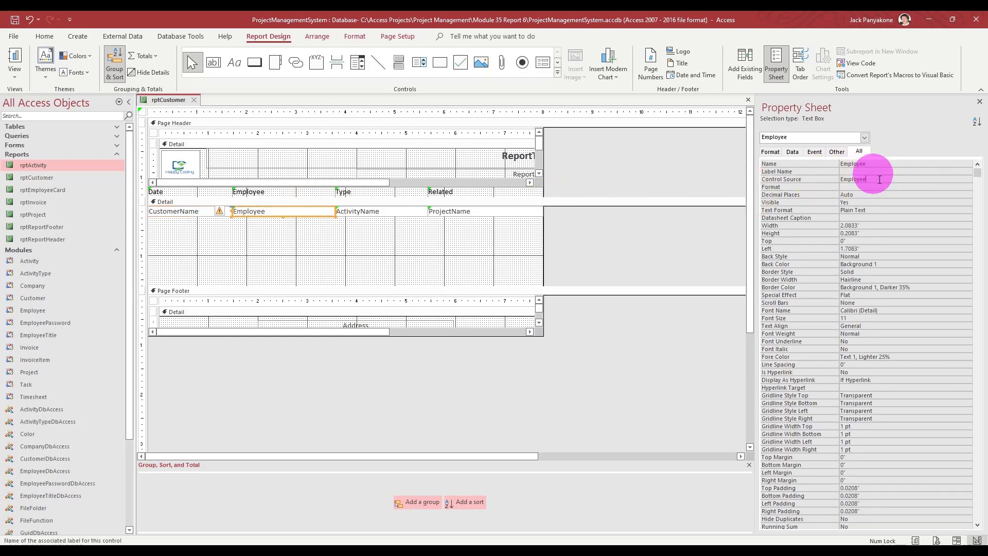
click(959, 180)
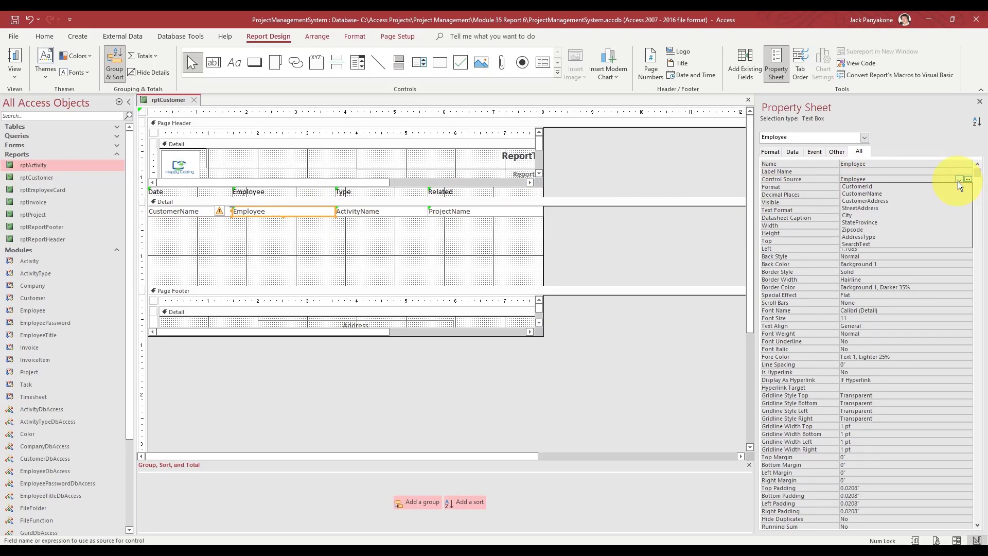
click(920, 203)
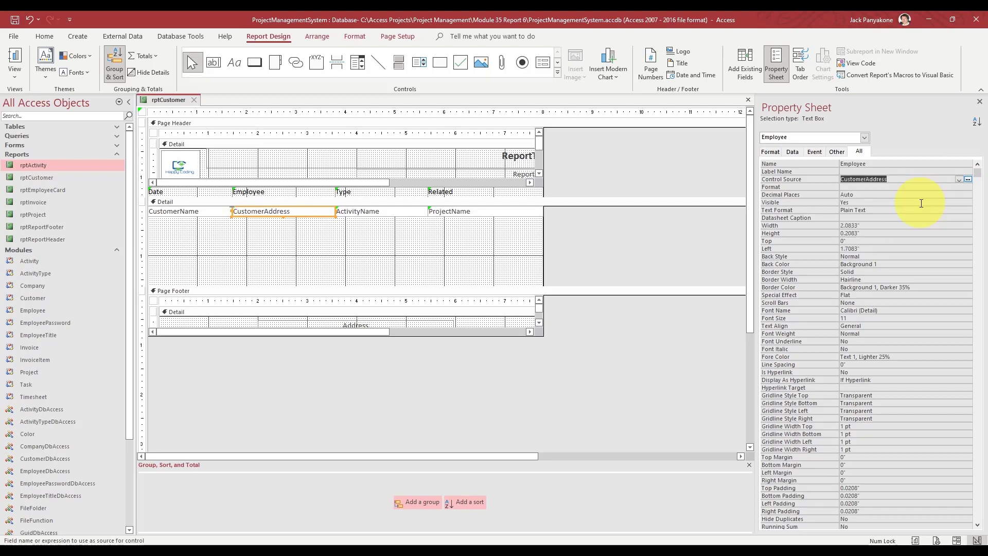
key(Up)
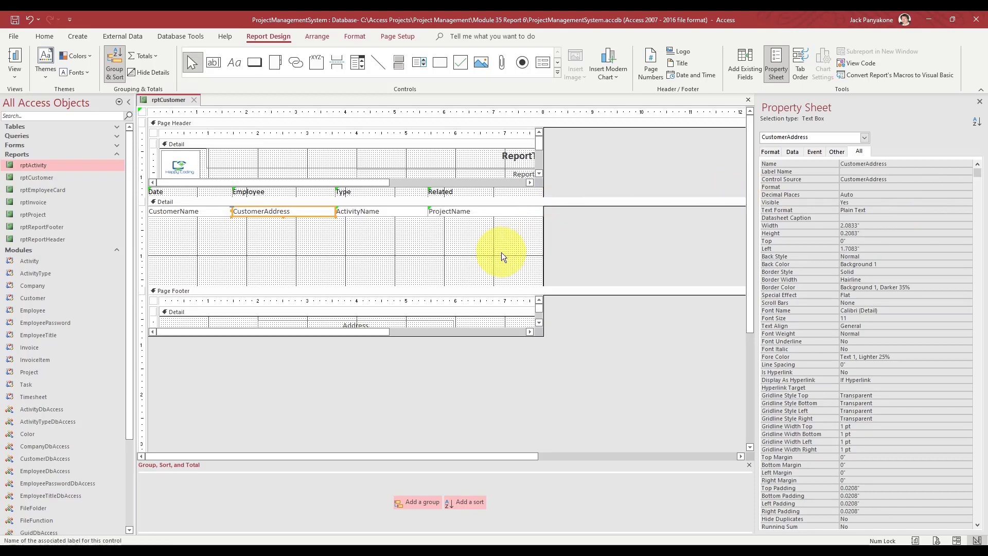
- Rebind the ActivityName detail box to AddressType
click(401, 211)
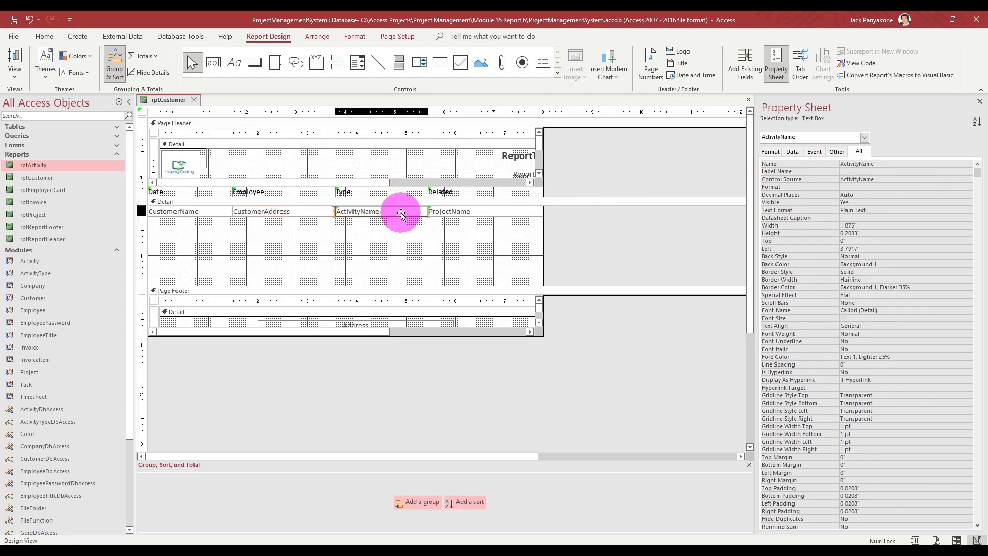
click(877, 179)
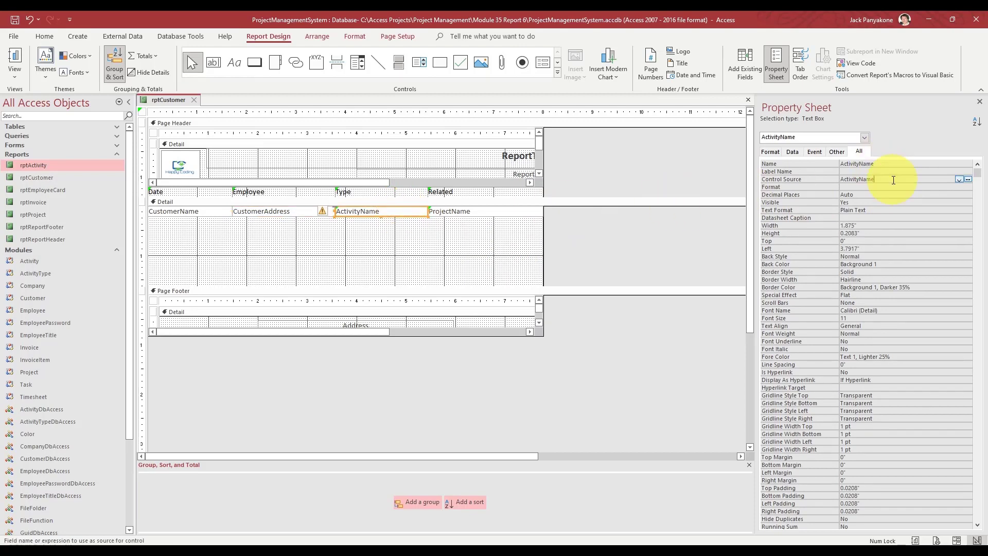
click(958, 179)
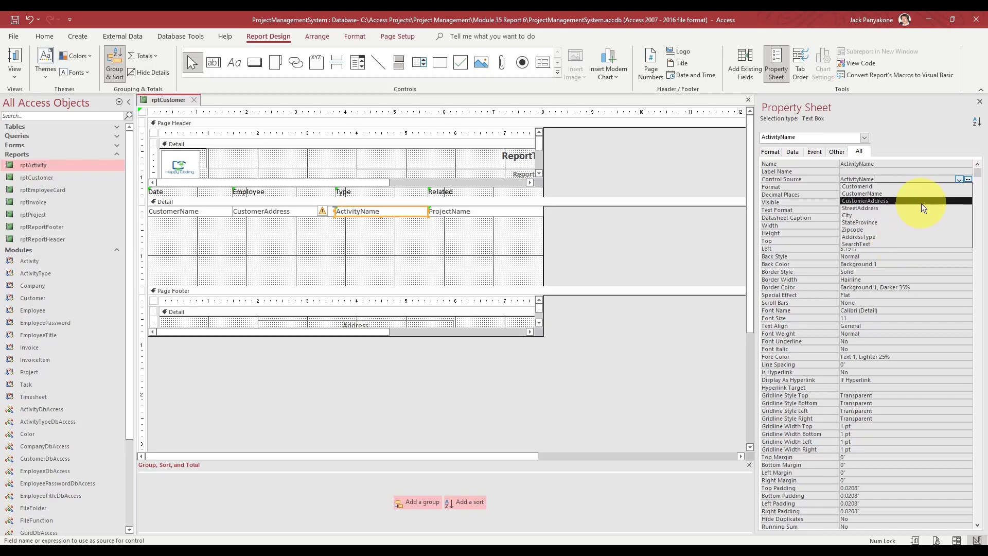
click(913, 237)
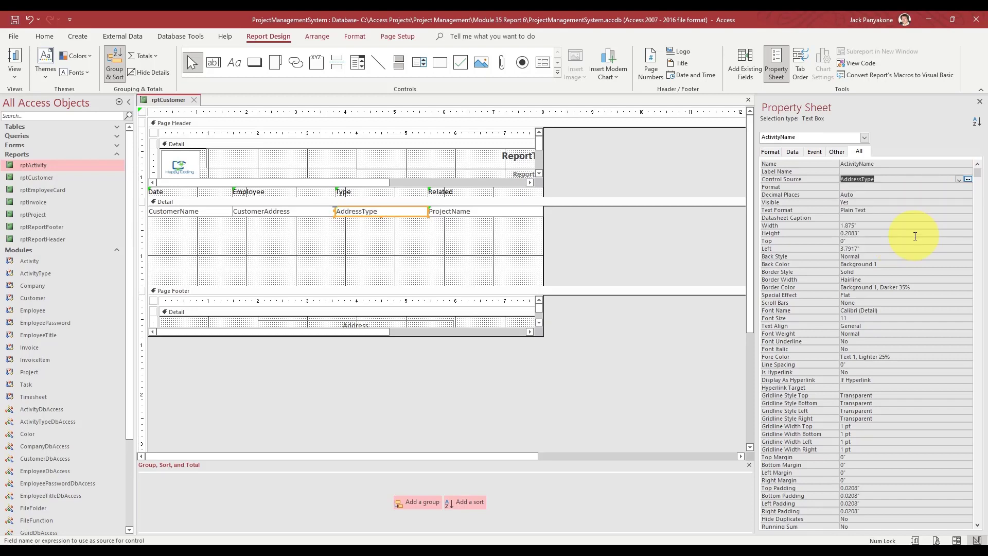
key(Up)
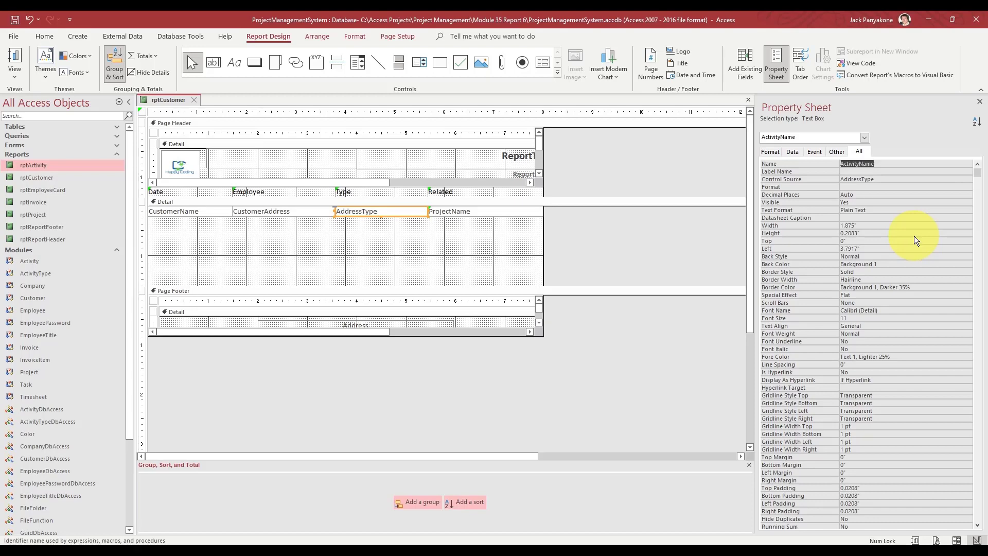
click(690, 242)
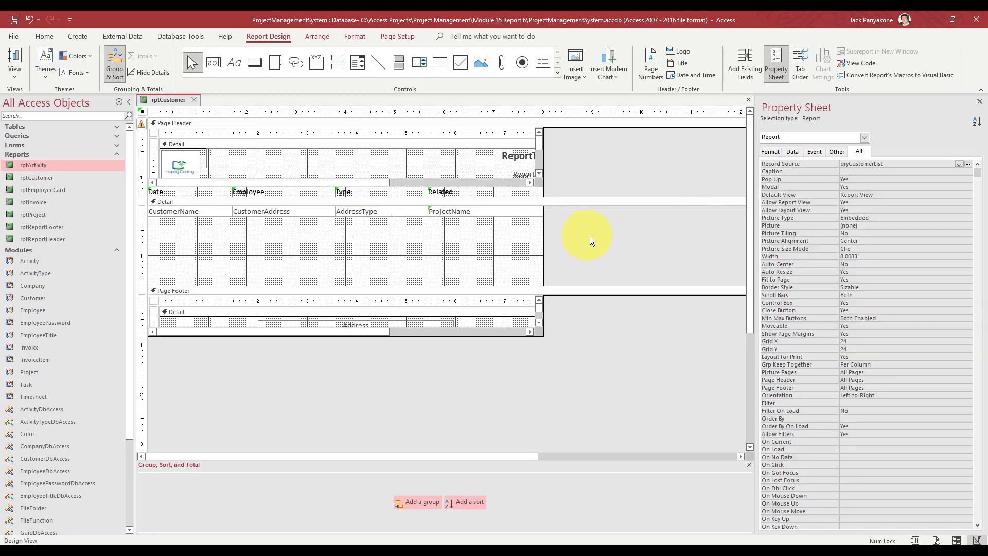
- Delete the Related heading and ProjectName box, and shift the Type column right
drag(588, 235, 514, 190)
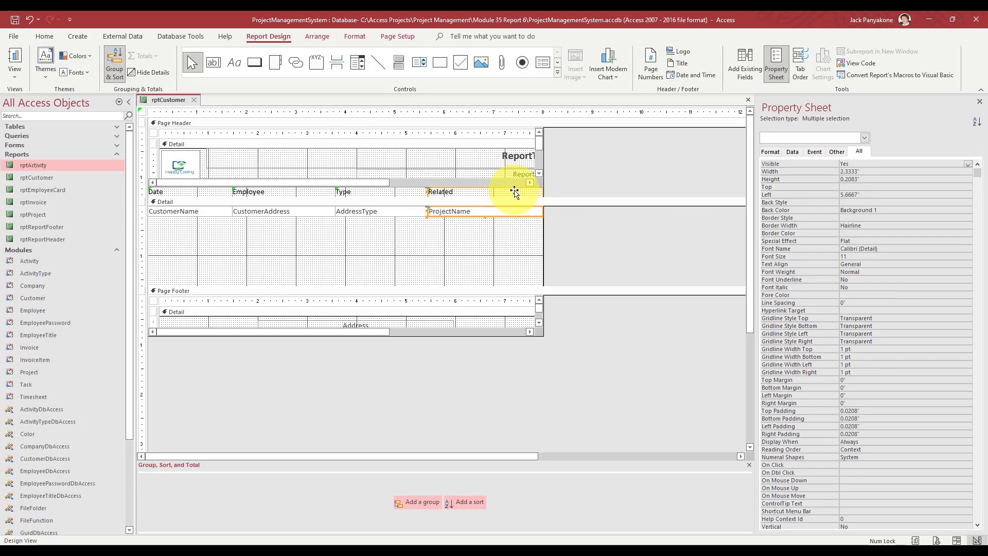
key(Delete)
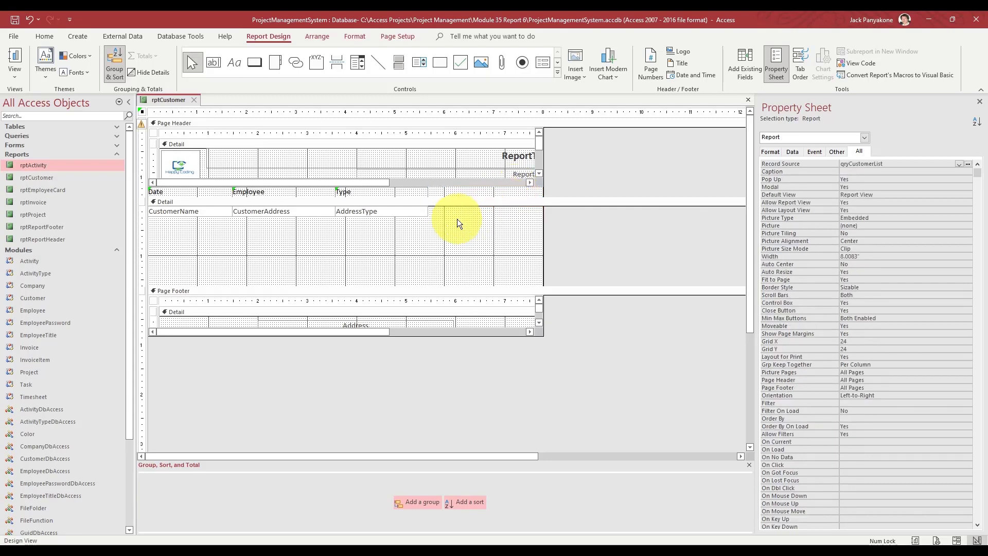
drag(457, 218, 538, 189)
click(356, 218)
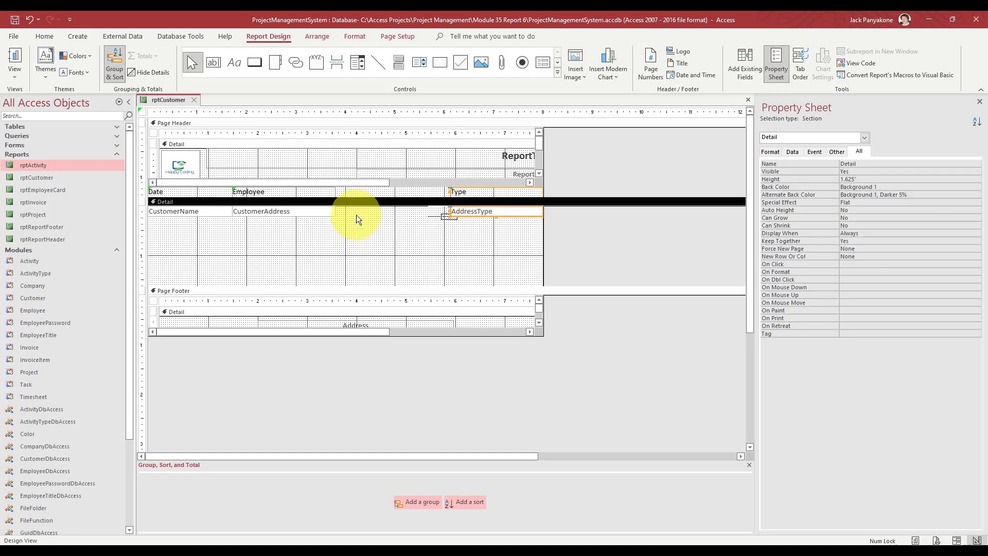
- Widen the Employee/CustomerAddress column and shrink the Detail band to a single row
drag(356, 215, 371, 192)
drag(429, 185, 449, 181)
click(221, 224)
drag(221, 224, 268, 190)
click(592, 252)
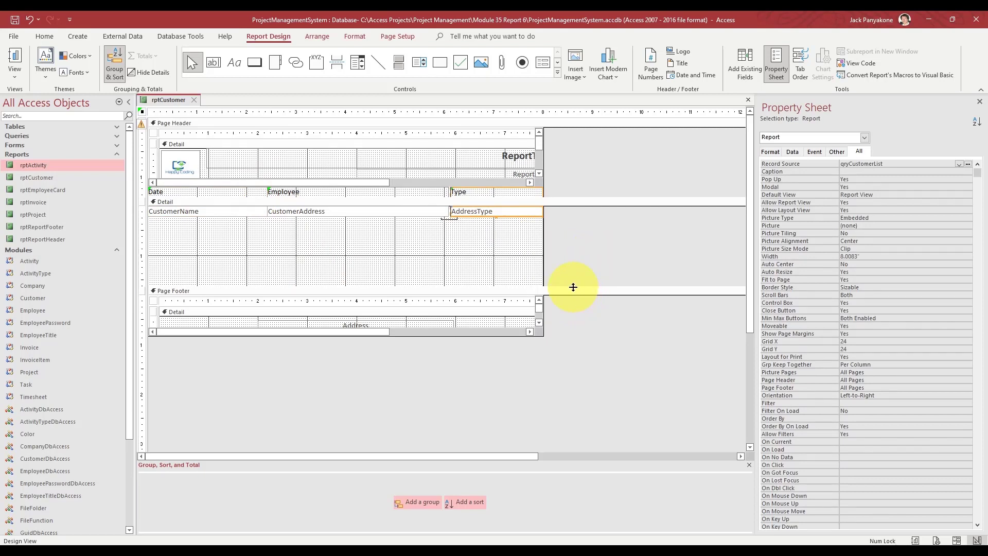
drag(573, 287, 561, 169)
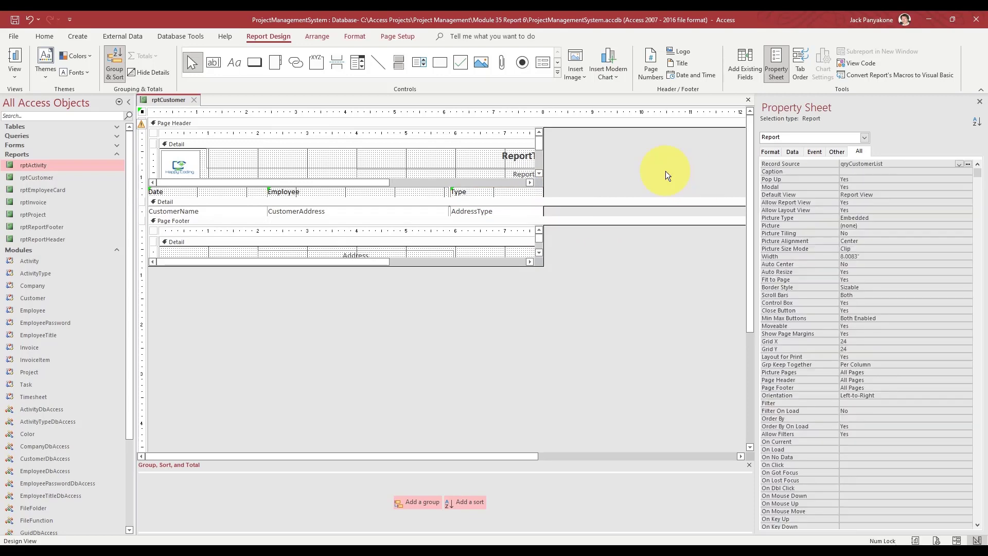
click(862, 62)
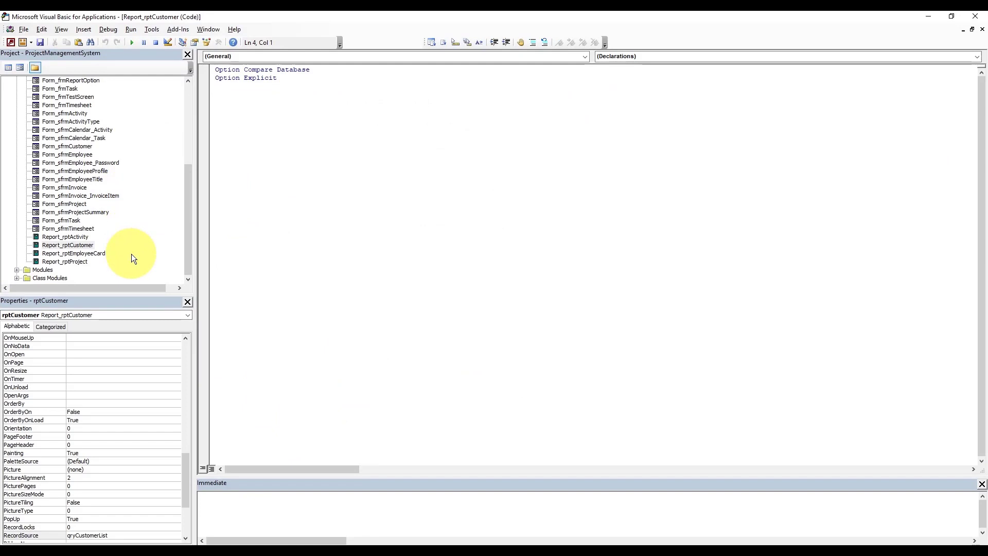
- Copy rptActivity's Report_Open procedure, which sets RecordSource from Reporting.SqlStatement, into rptCustomer's module
double_click(75, 237)
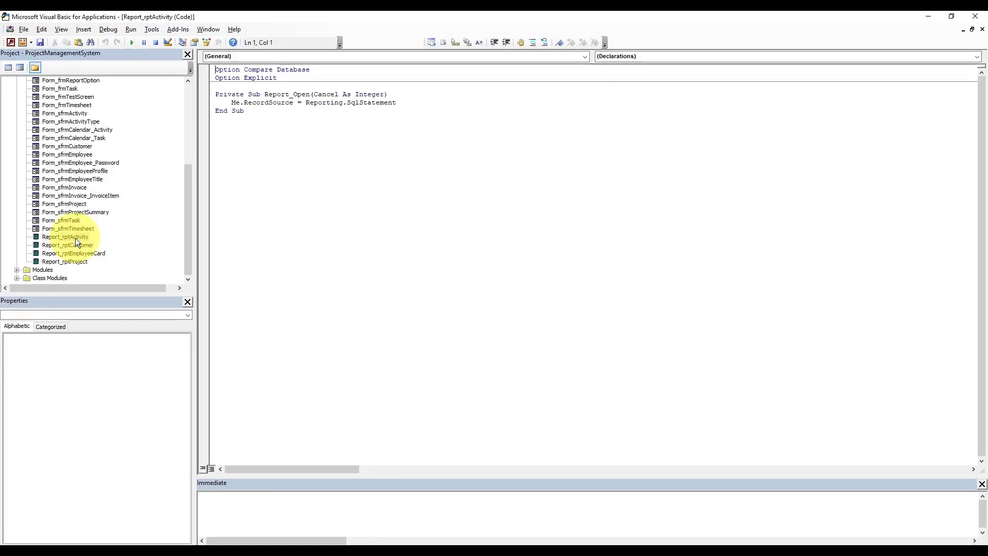
drag(252, 114, 203, 97)
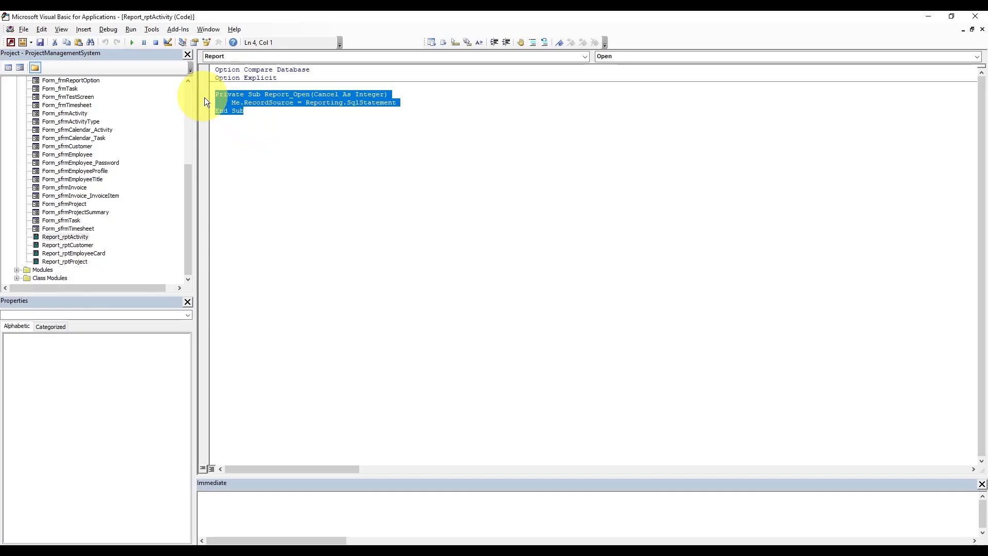
click(982, 30)
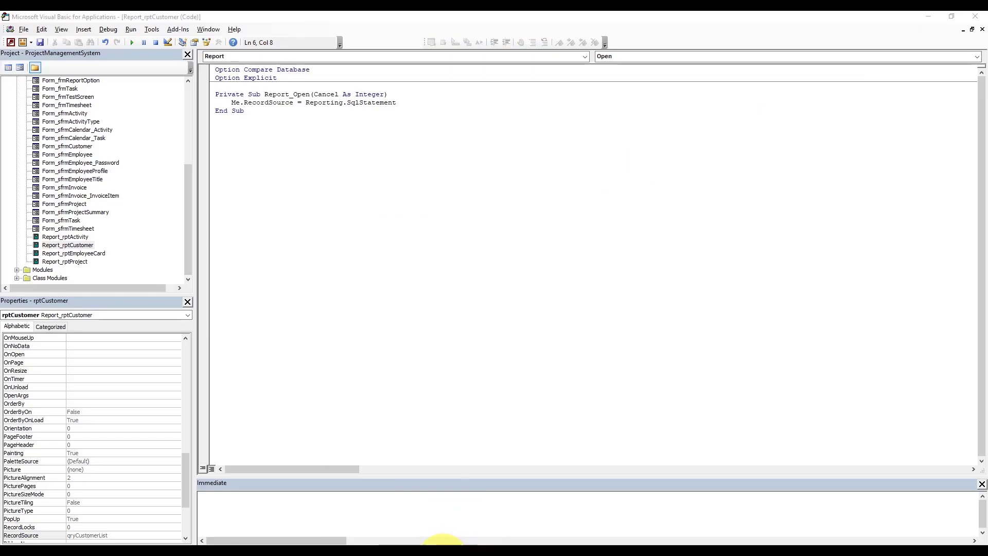
mouse_move(448, 540)
click(400, 519)
click(477, 369)
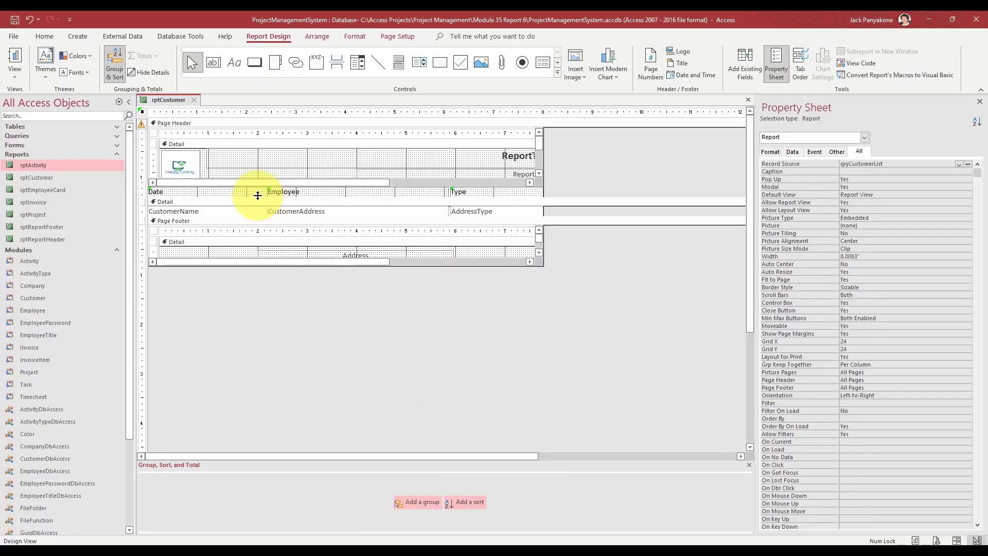
- Close the rptCustomer design and open frmReportOption in Design View
click(195, 100)
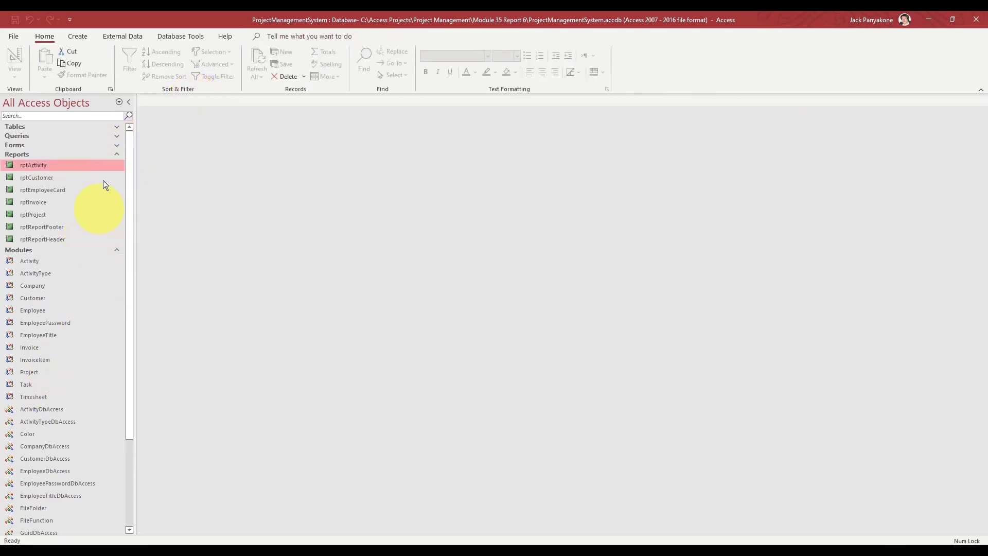
click(118, 147)
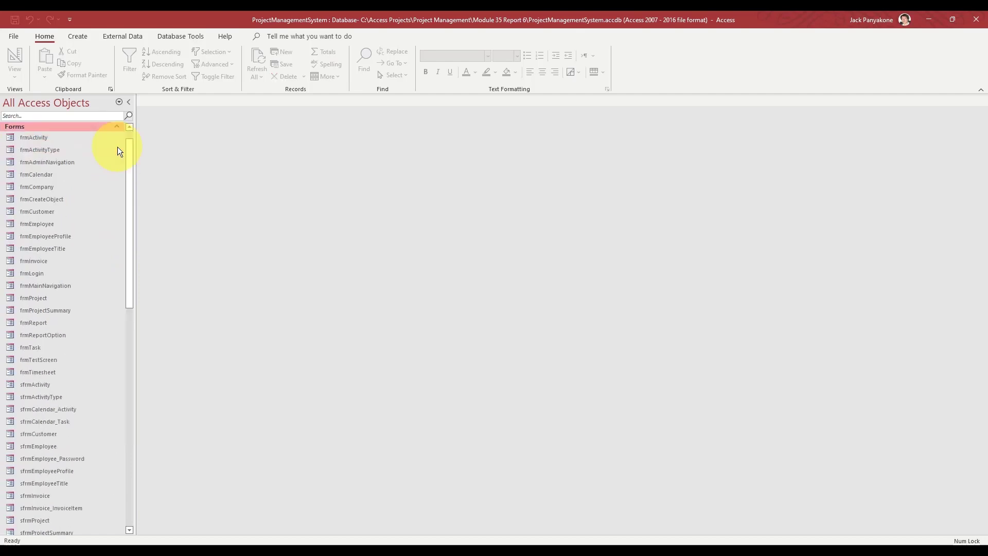
right_click(50, 334)
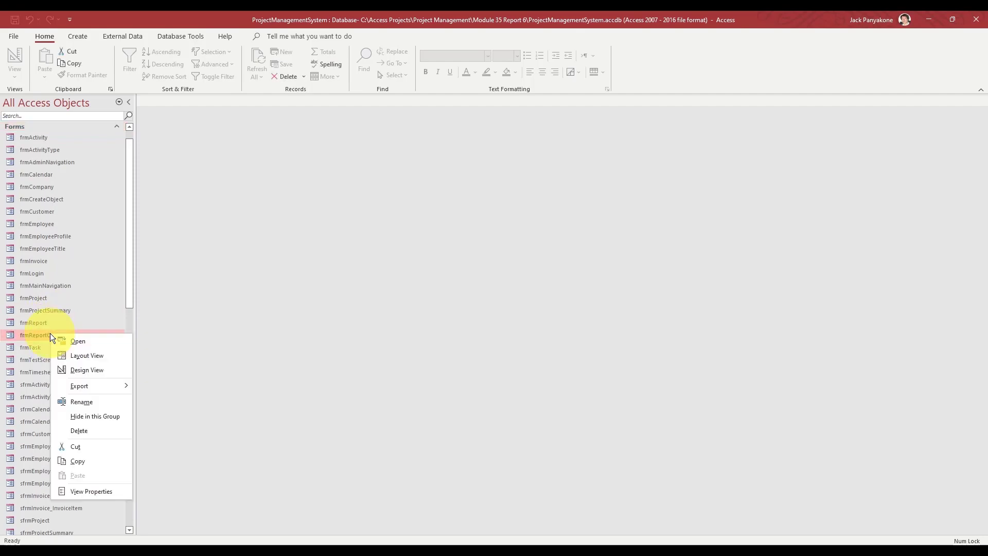
click(81, 369)
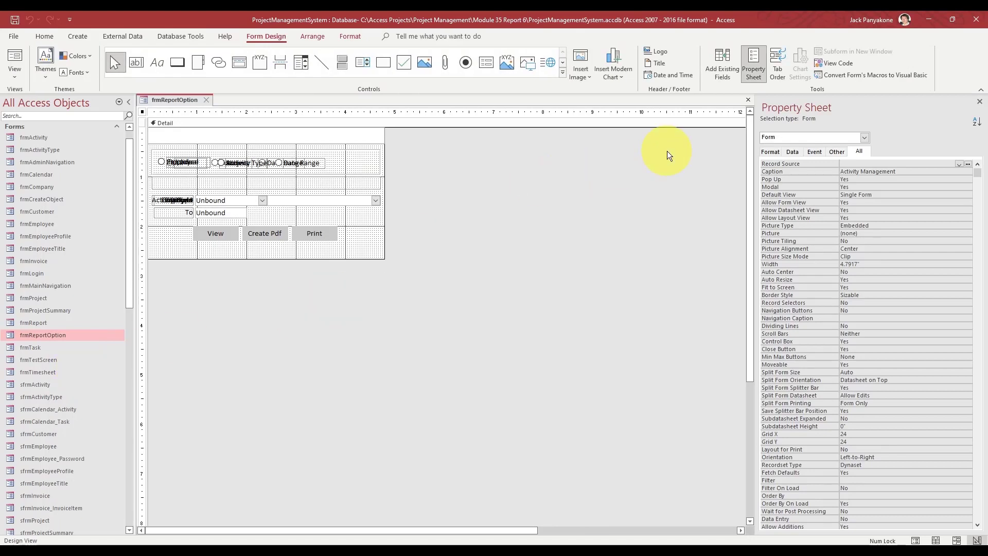
- Close the frmReportOption design and run frmMainNavigation
click(866, 137)
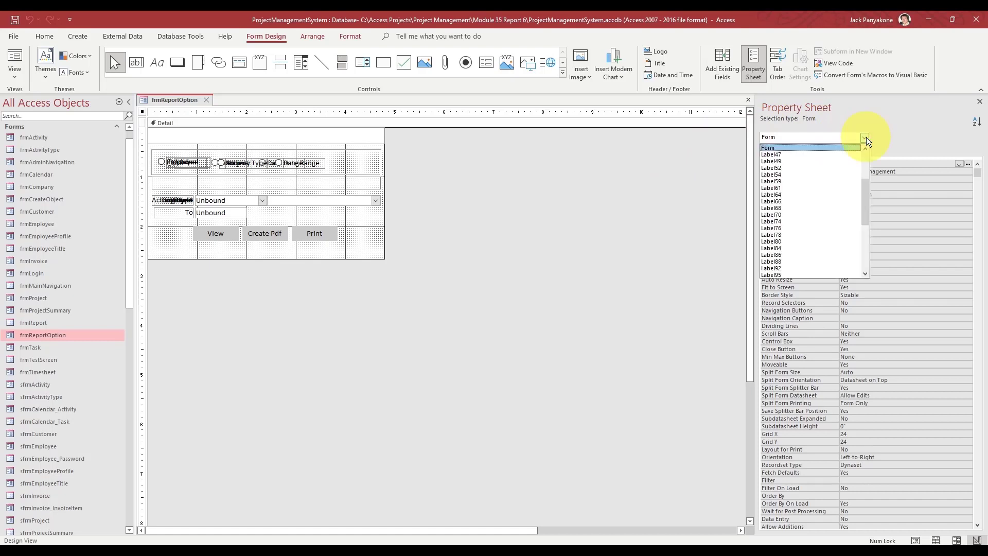
click(613, 195)
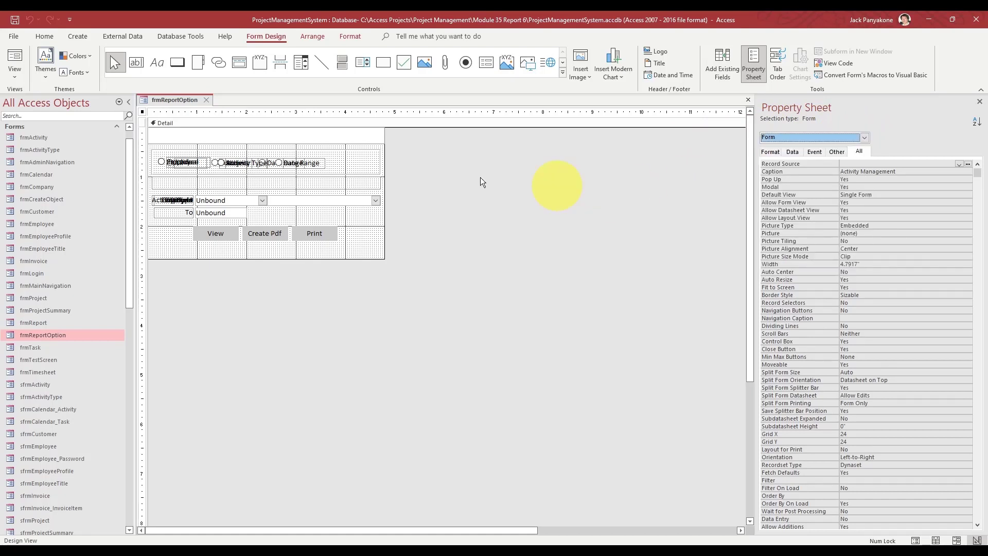
click(206, 99)
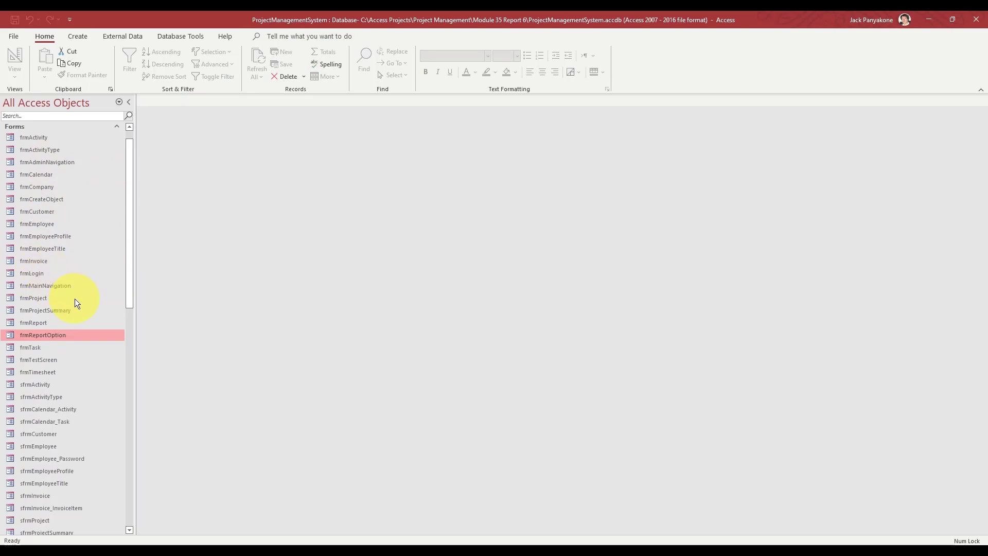
double_click(54, 286)
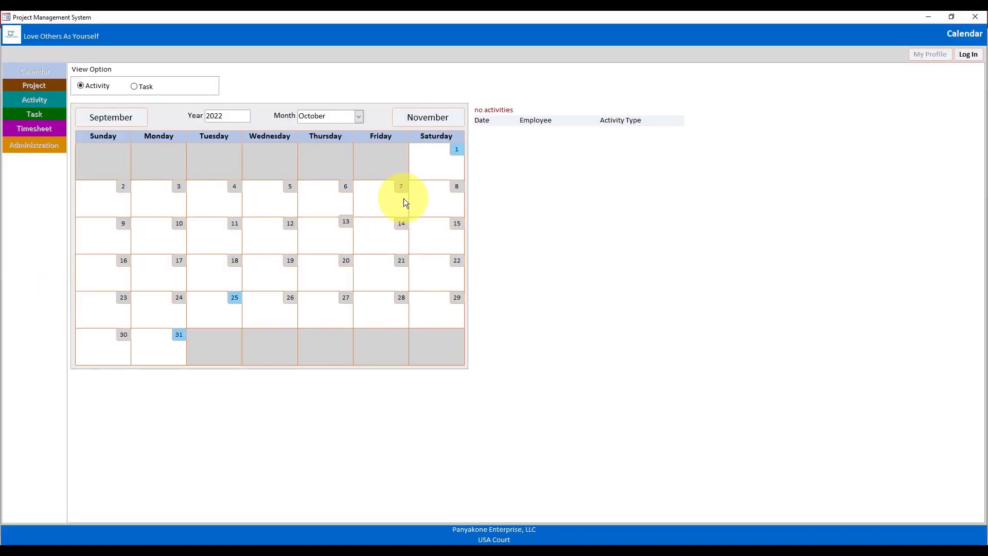
- Log in with the employee's username and password
click(968, 54)
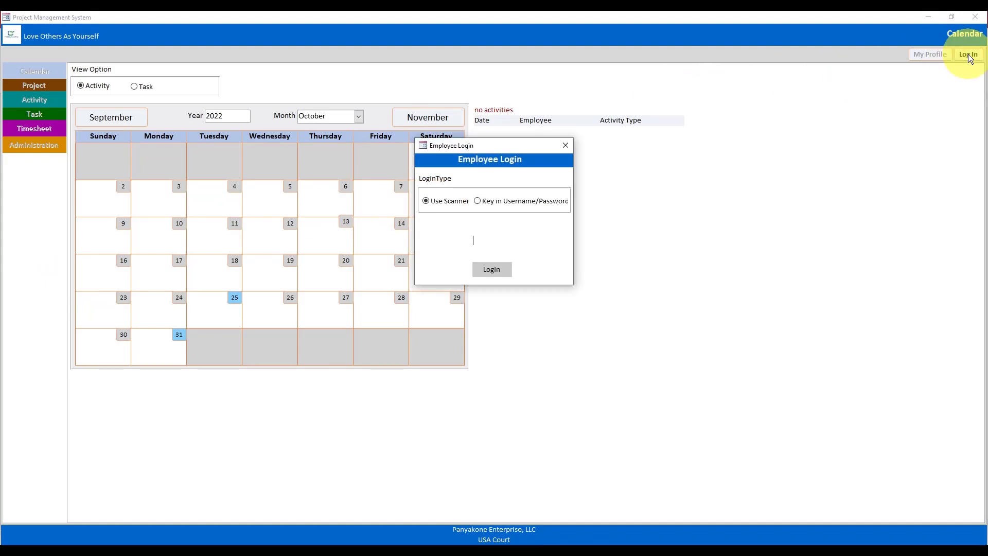
click(534, 205)
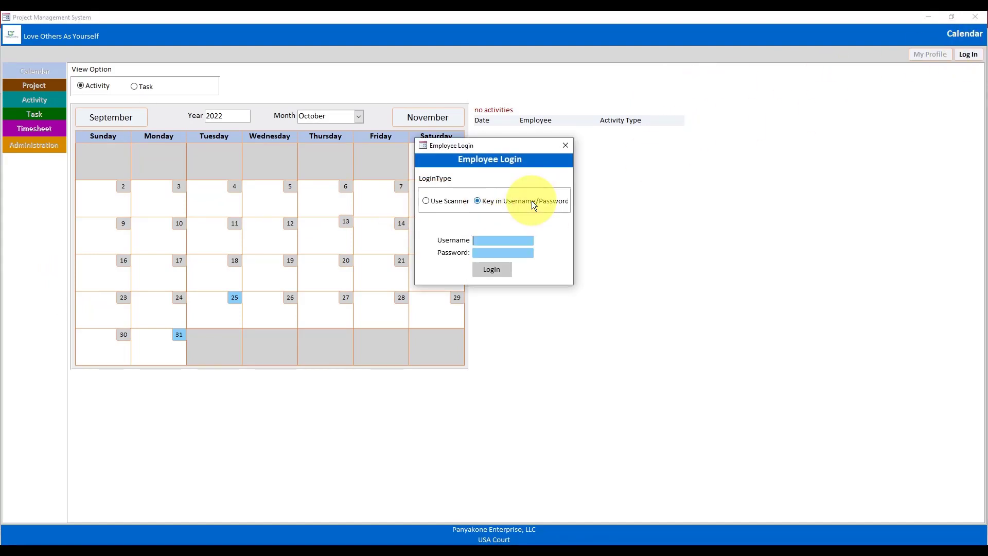
key(Tab)
key(Return)
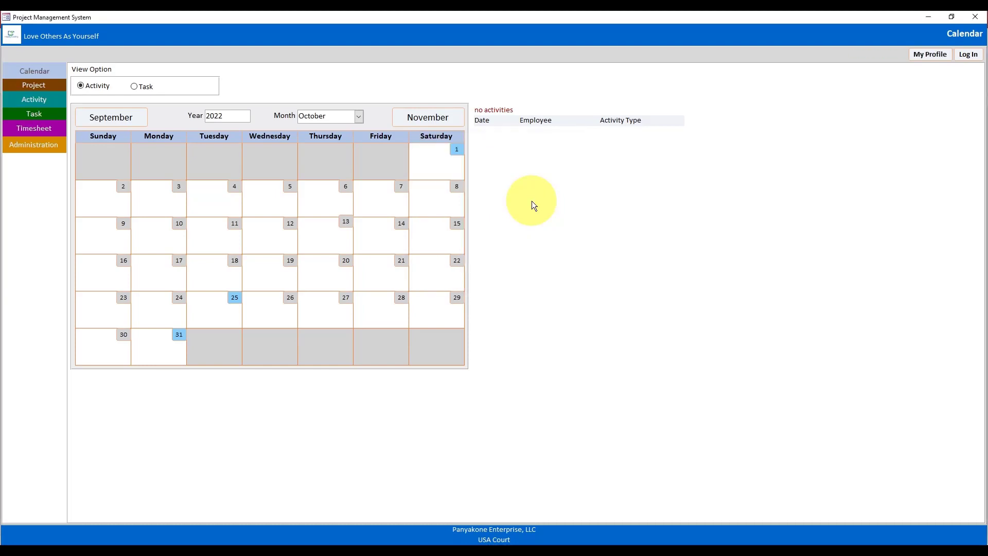
- Open Administration > Report > Customer options and switch that form to Design View
click(36, 150)
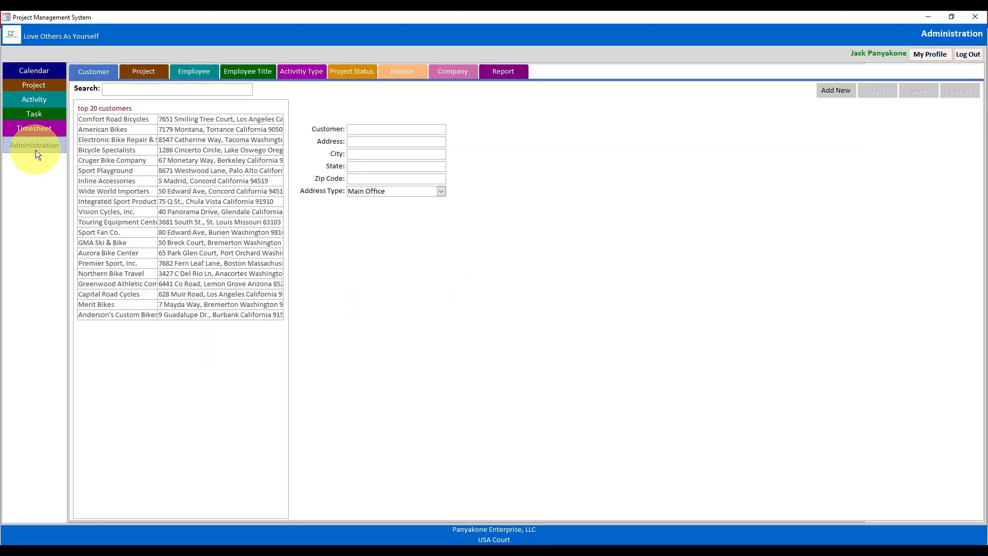
click(515, 73)
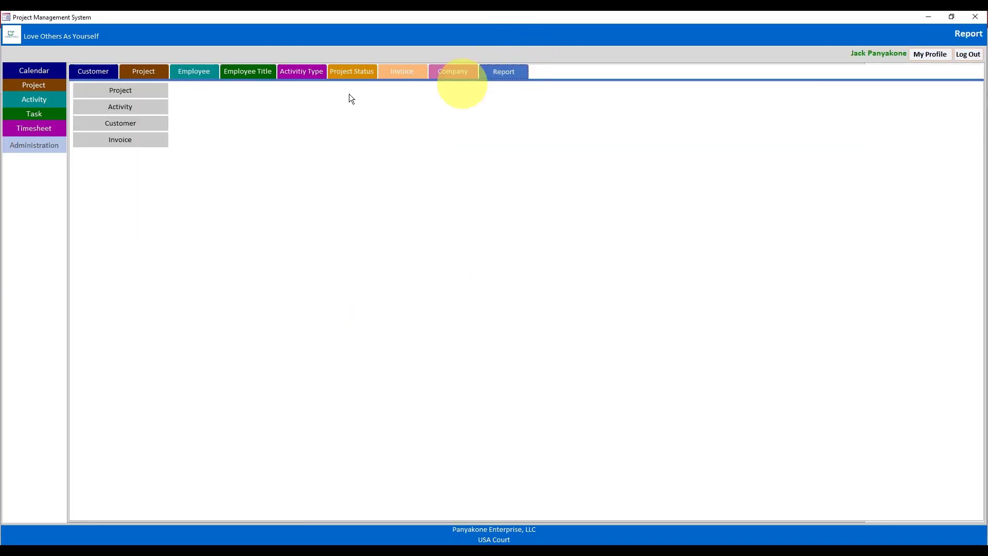
click(154, 125)
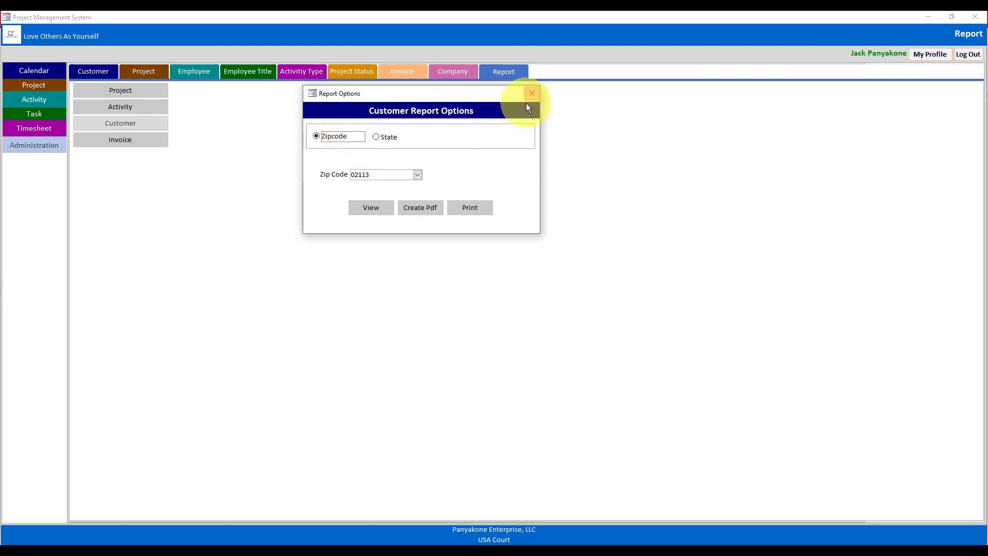
right_click(470, 95)
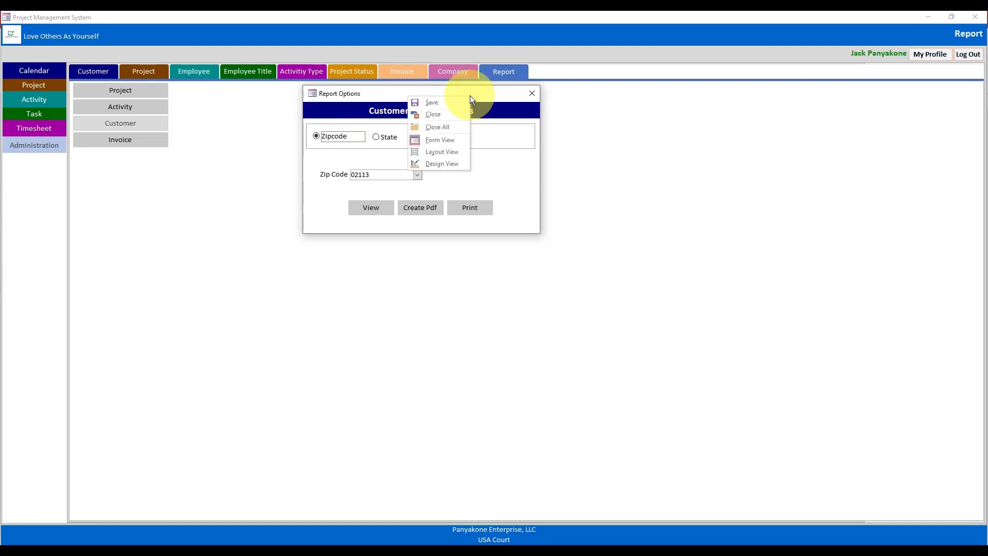
click(431, 164)
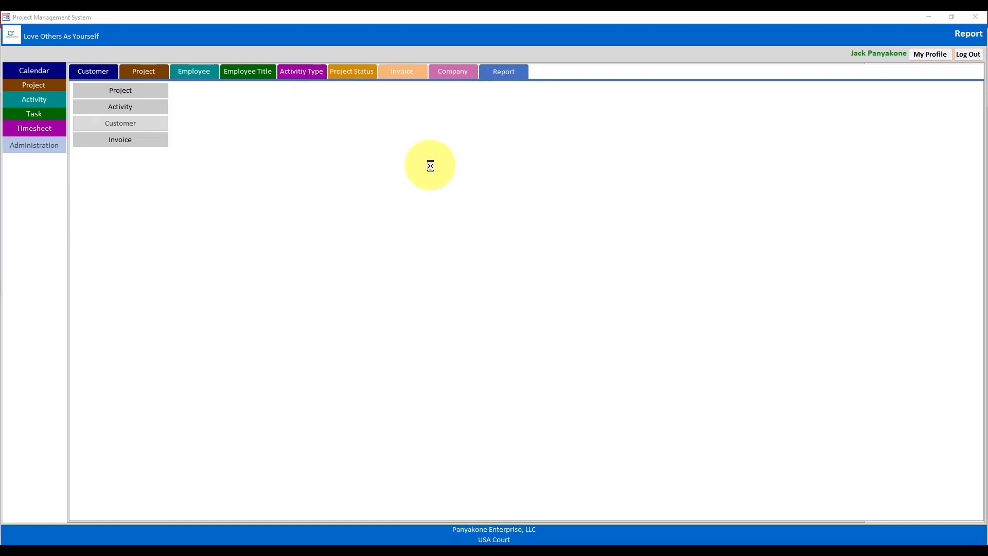
click(929, 17)
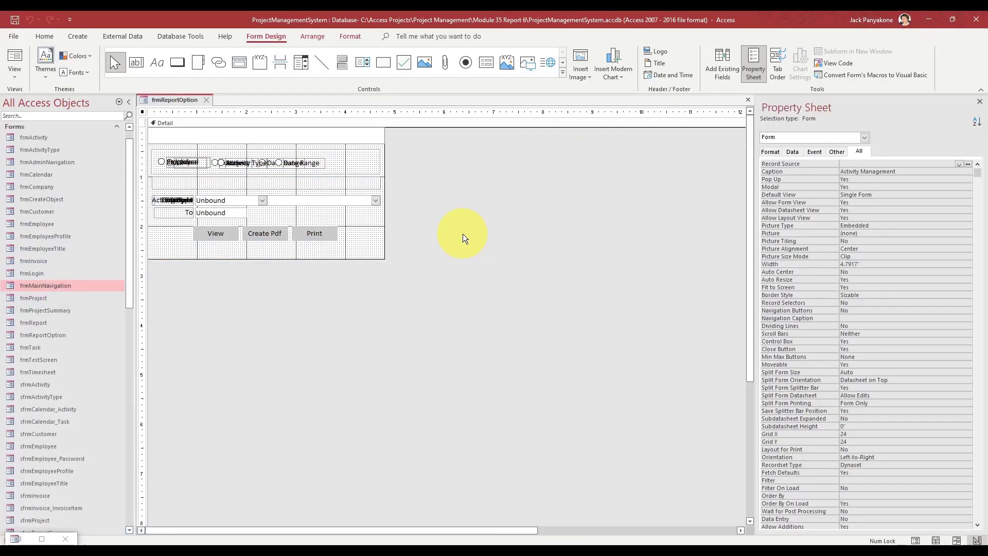
- Check the cboZipcode combo box's Row Source in the Property Sheet, then view the form's code
click(865, 137)
scroll(865, 191, up, 4)
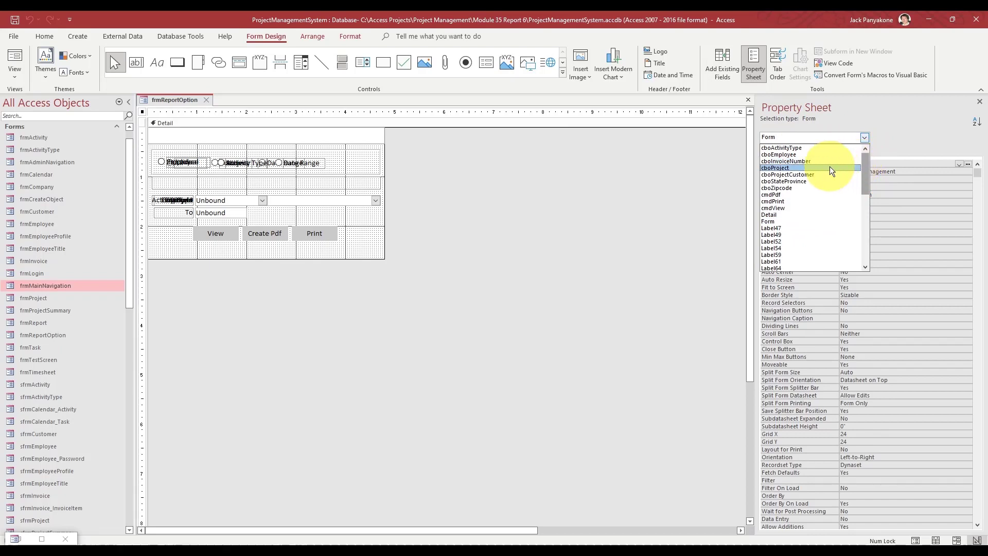
click(813, 188)
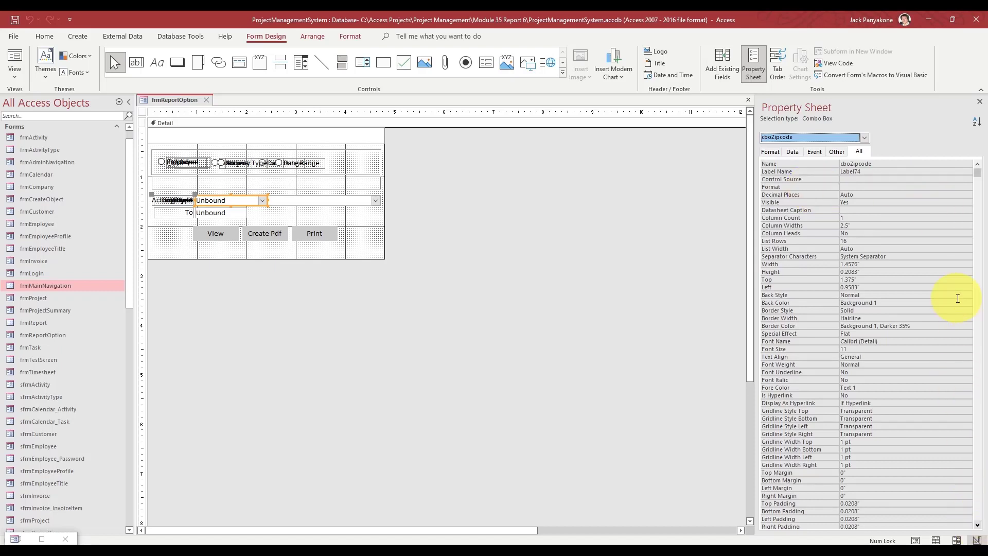
click(978, 174)
drag(978, 174, 982, 364)
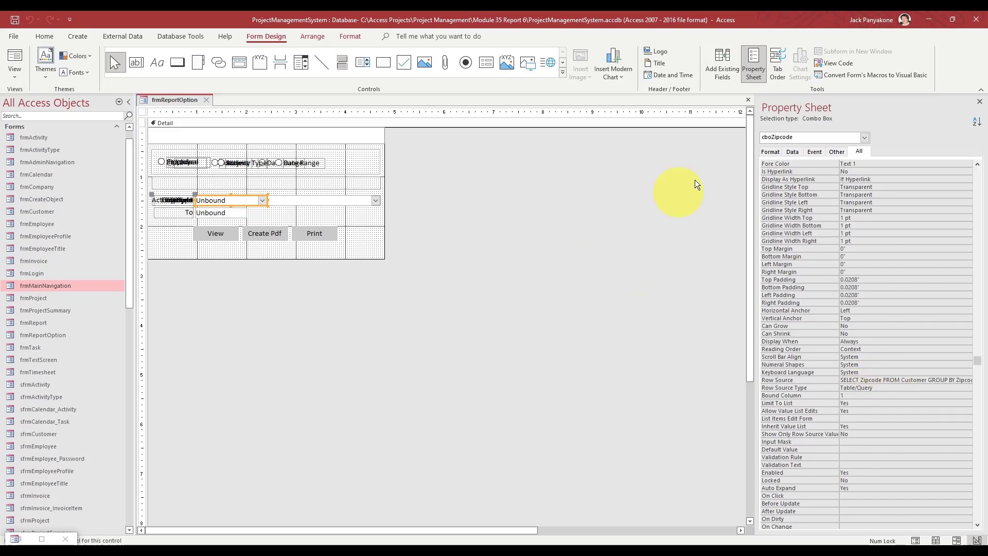
click(837, 61)
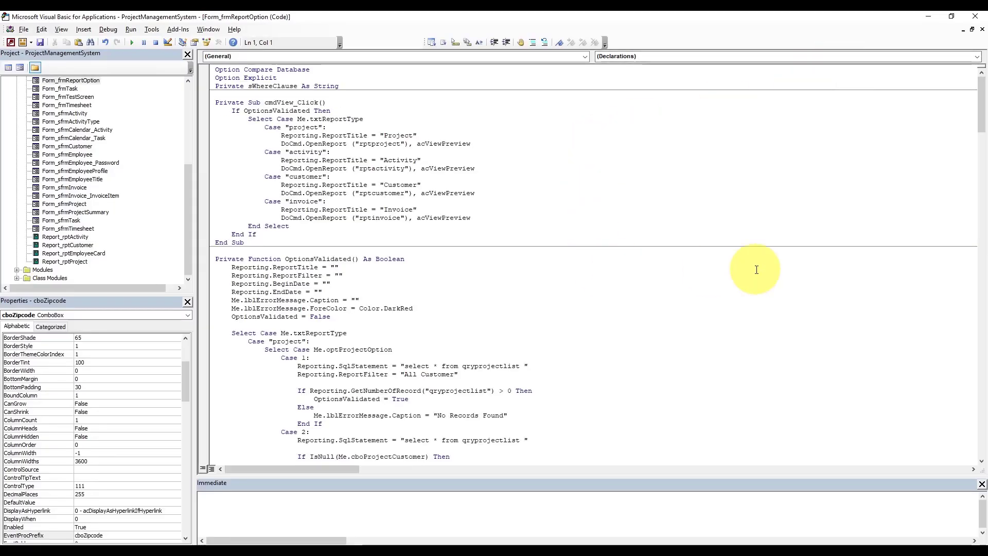
- Paste the activity case's option-handling code over the customer block and delete the leftover Case 3
drag(983, 103, 978, 208)
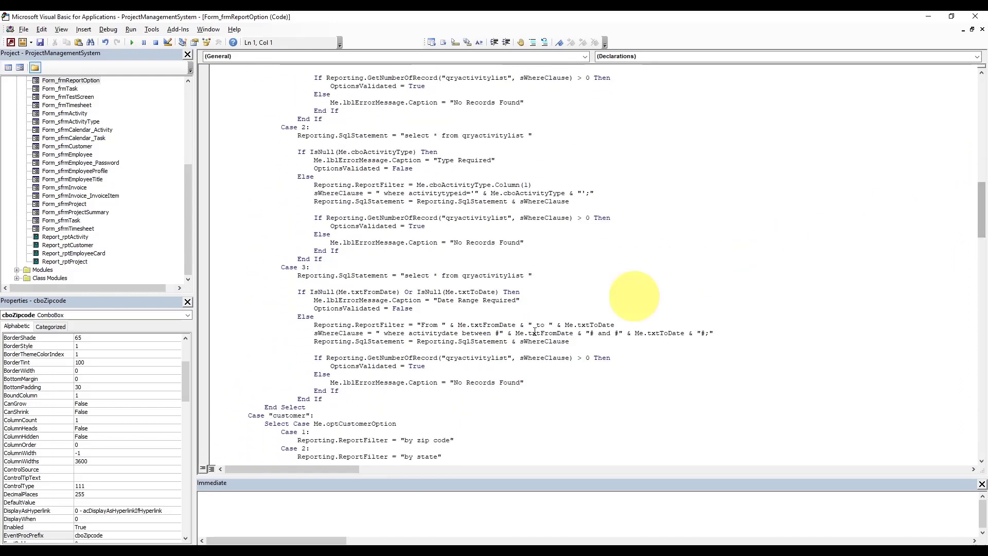
drag(305, 407, 215, 178)
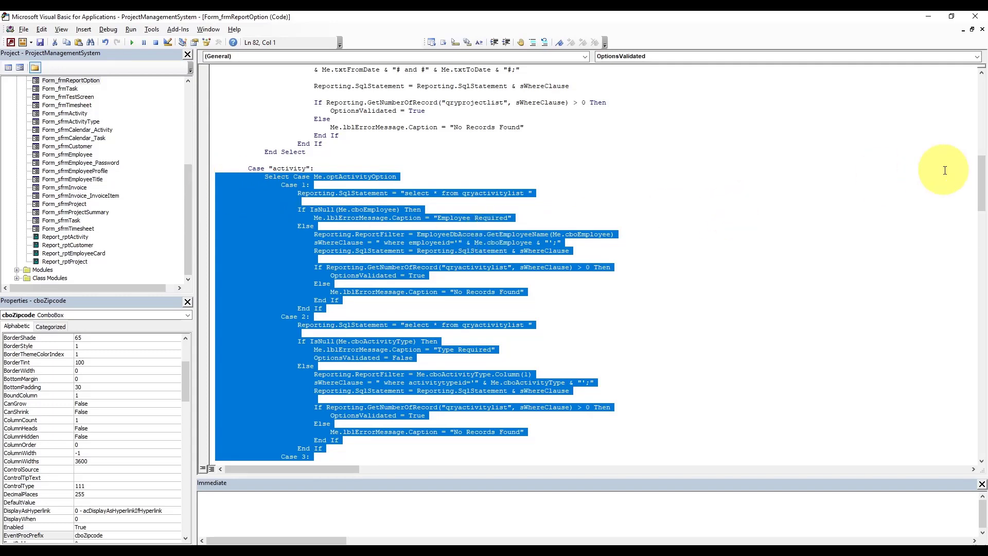
drag(983, 186, 982, 222)
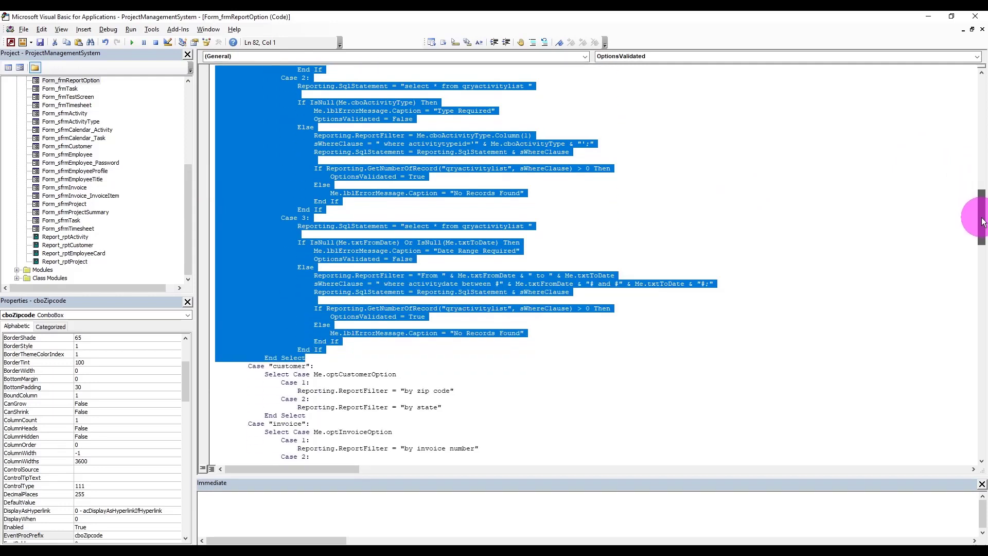
drag(983, 222, 983, 222)
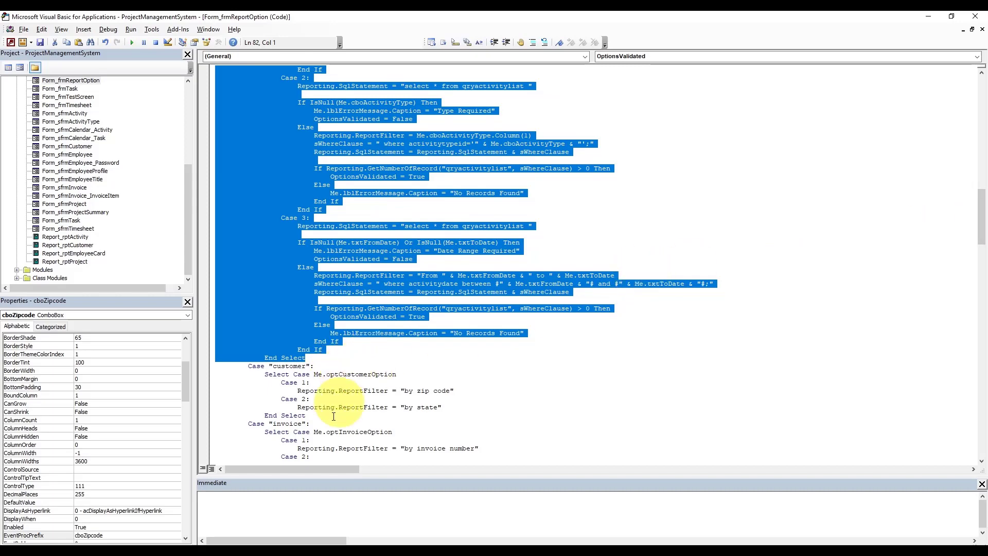
drag(309, 416, 265, 374)
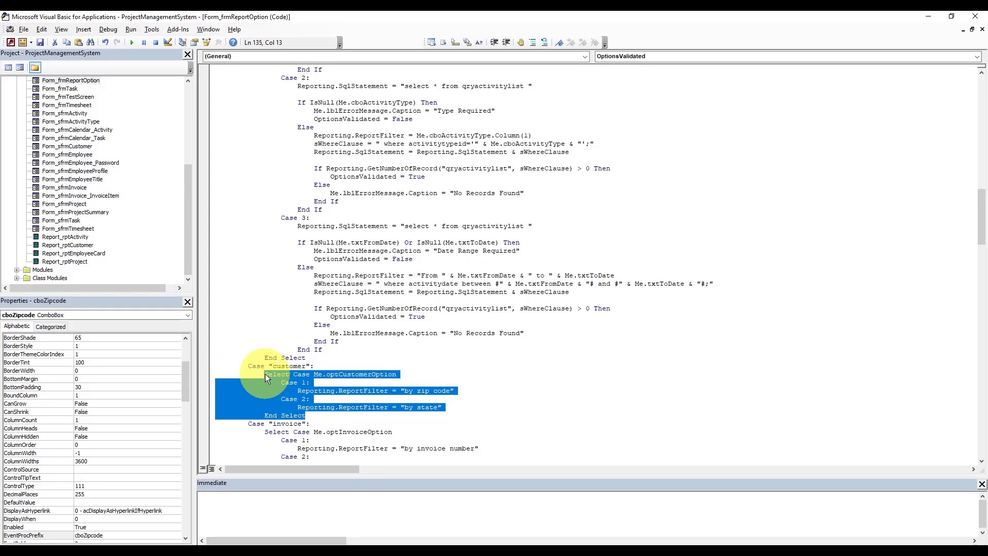
key(ctrl+v)
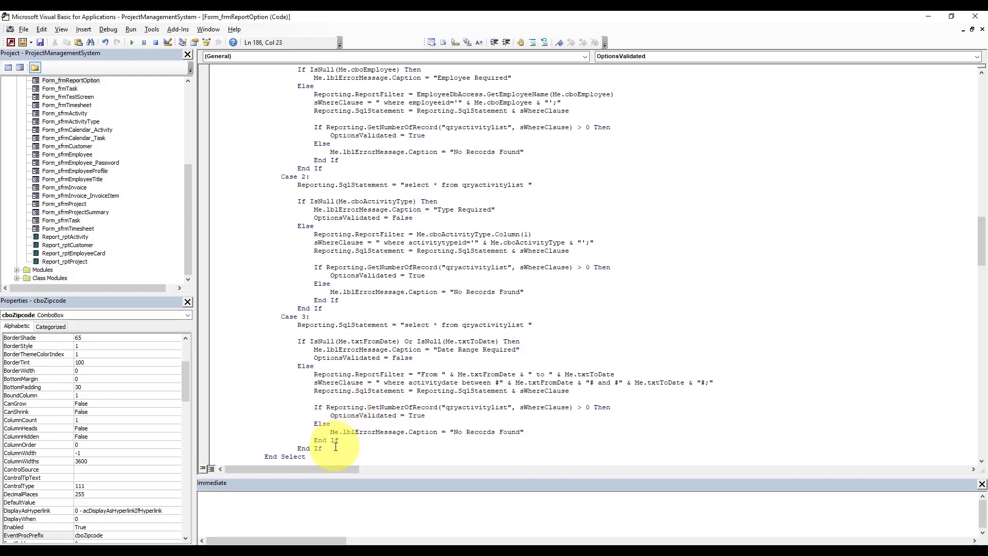
drag(333, 447, 355, 311)
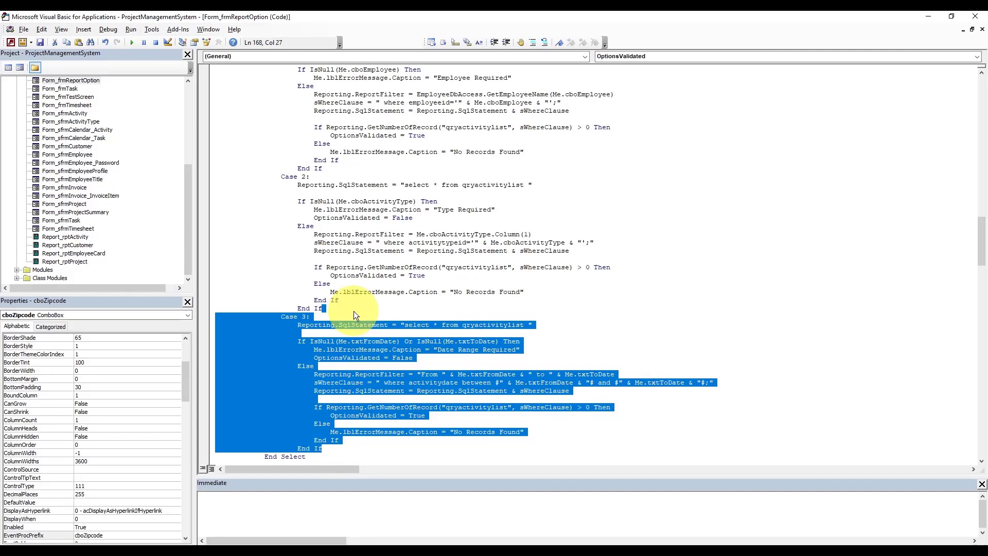
key(Delete)
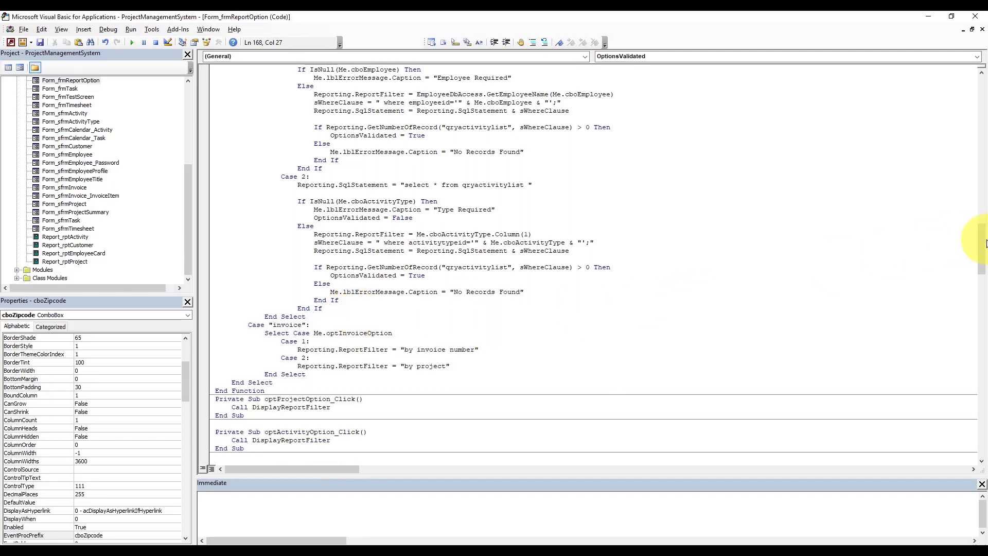
drag(982, 249, 982, 236)
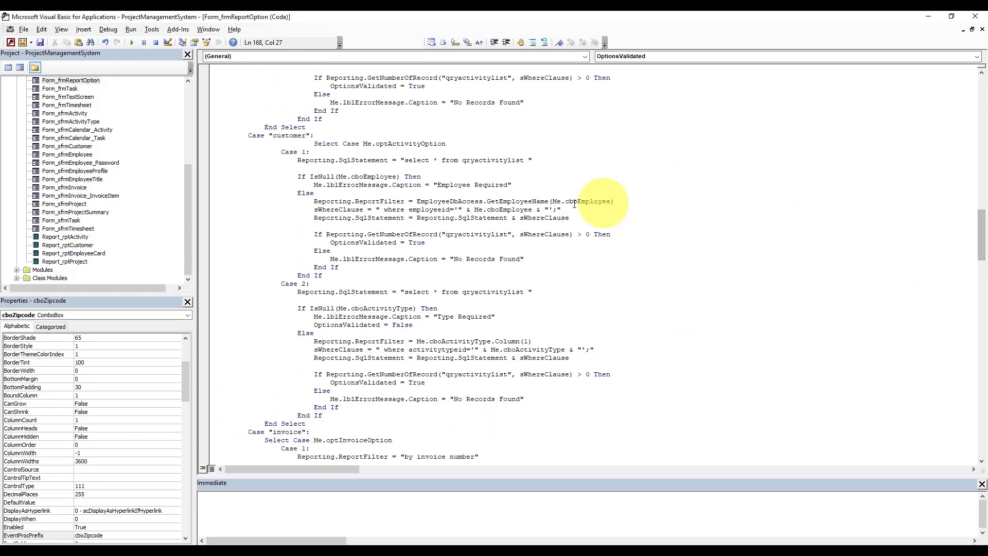
- Switch the pasted Select Case to optCustomerOption and its query to qrycustomerlist
click(314, 144)
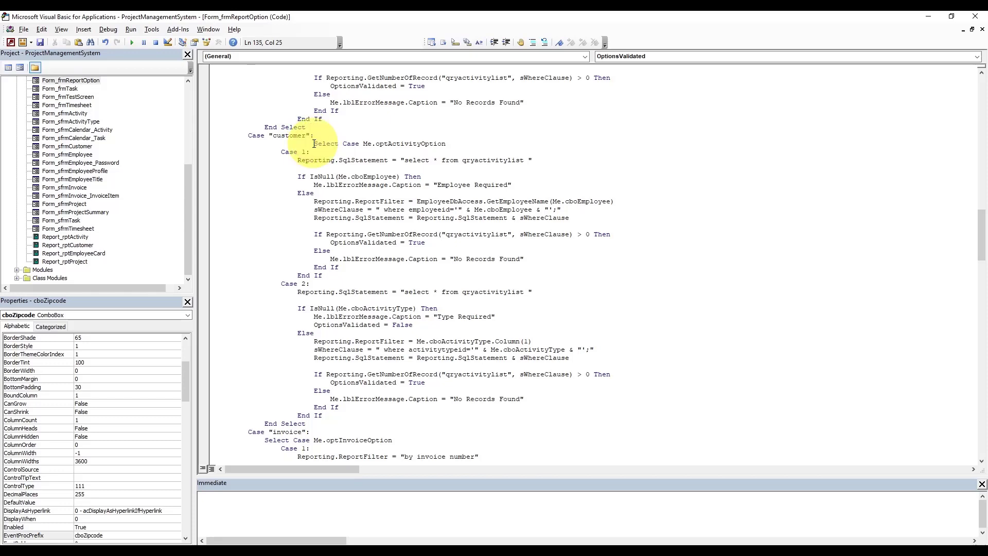
key(shift+Tab)
key(shift+Tab)
key(shift+Tab)
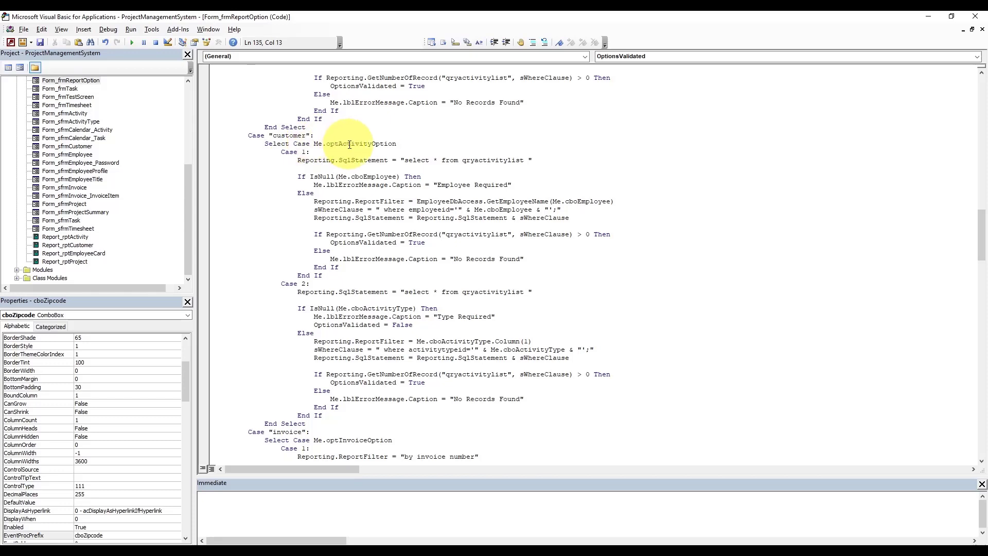
double_click(348, 144)
key(BackSpace)
key(BackSpace)
text(.optCustomerOption)
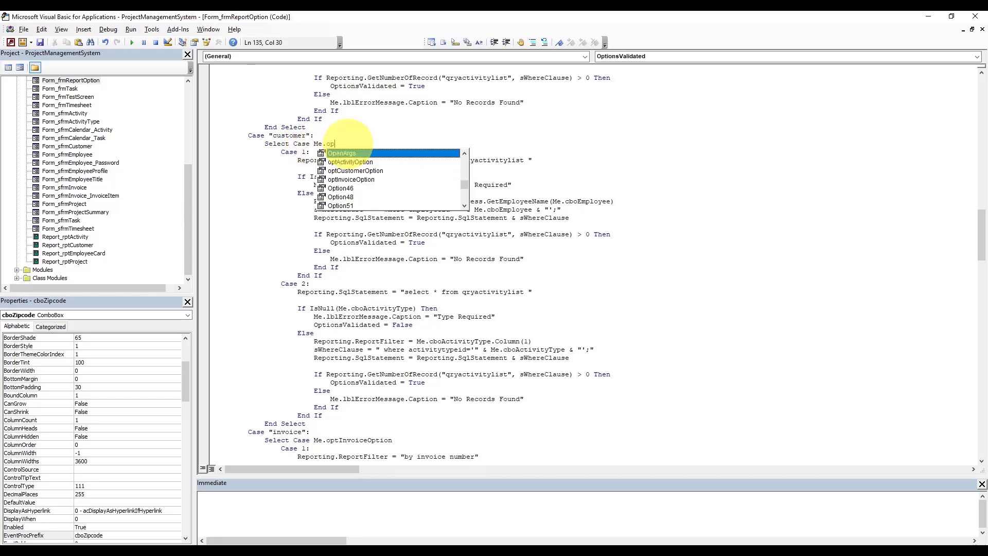
key(Tab)
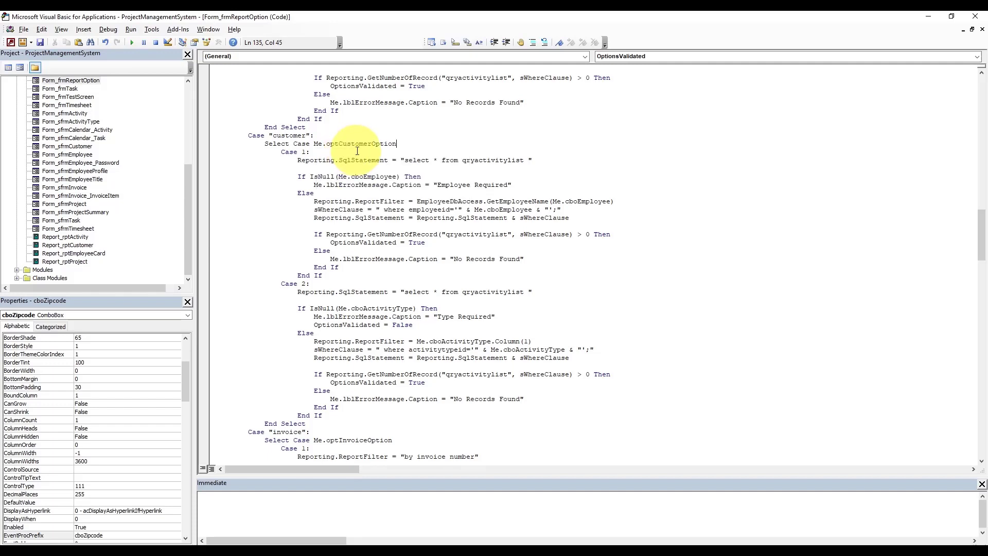
double_click(474, 161)
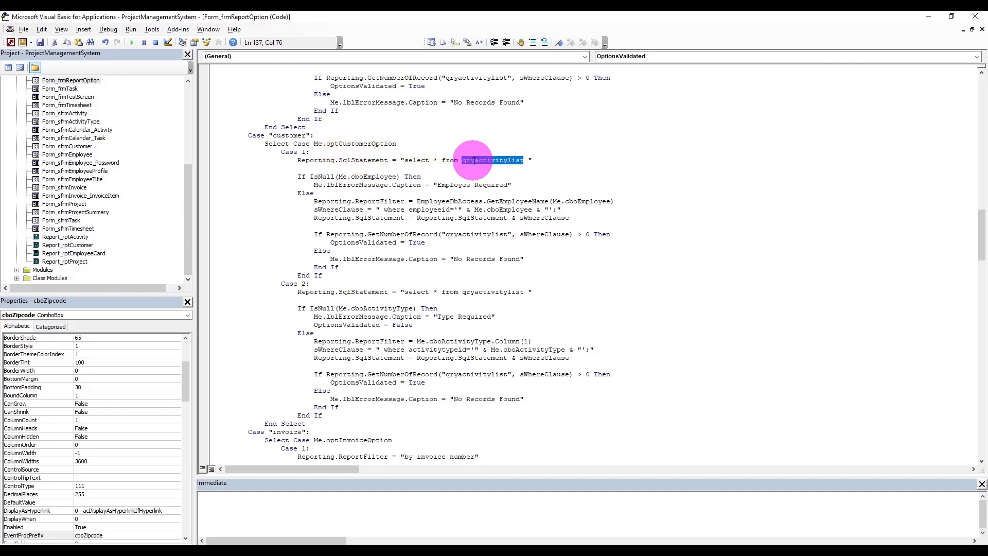
text(qrycustomer)
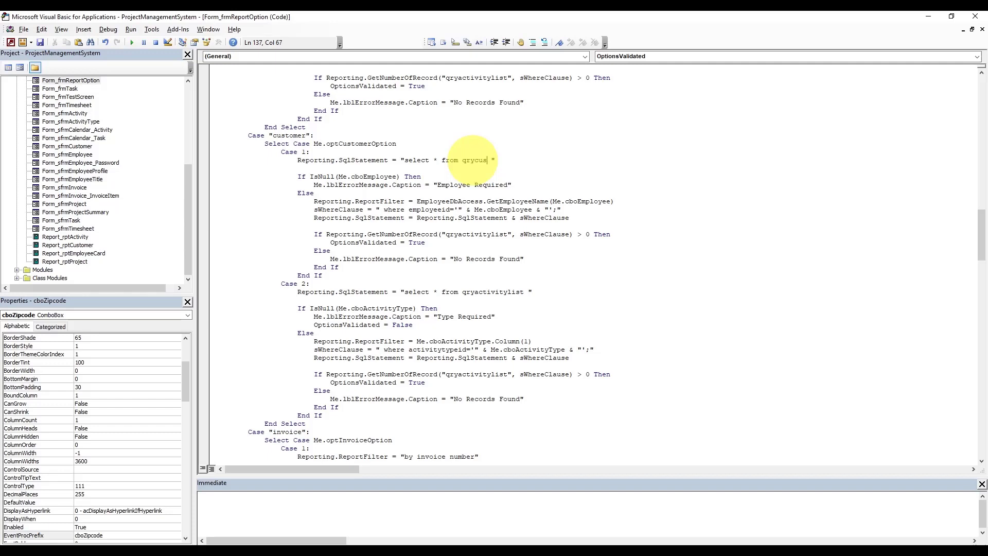
text(list)
- Make the null check test cboZipcode with the message 'Zip Code Required'
double_click(386, 177)
key(BackSpace)
key(BackSpace)
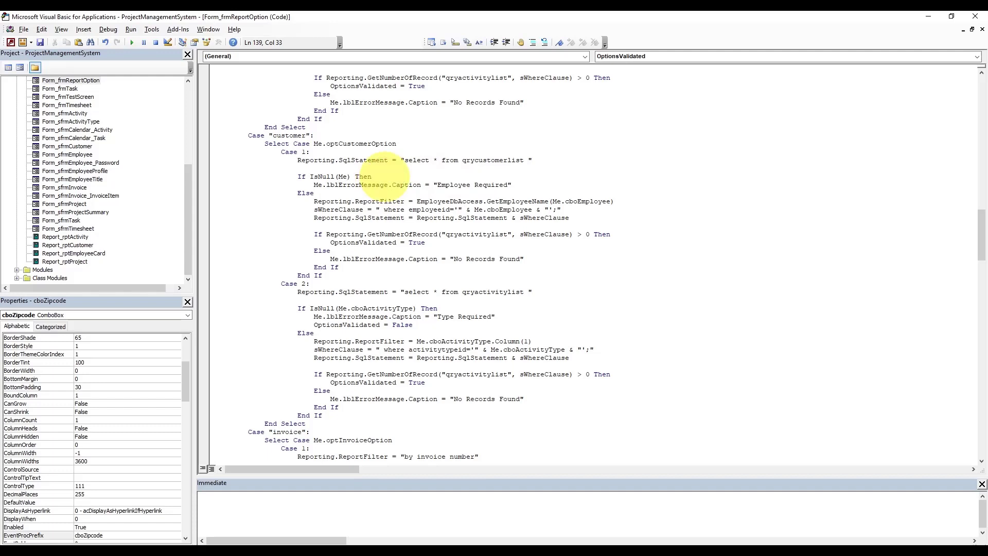
text(.cboZipcode)
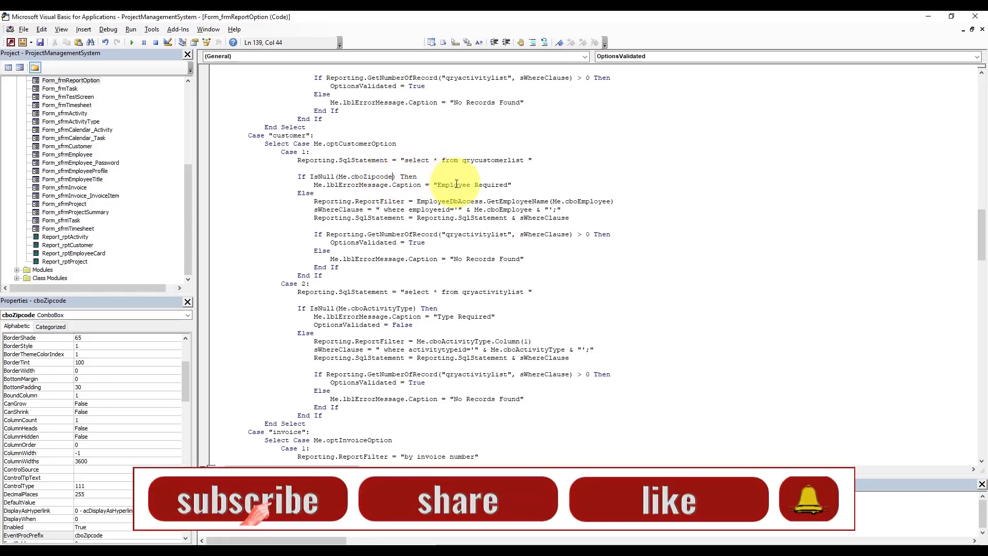
double_click(456, 184)
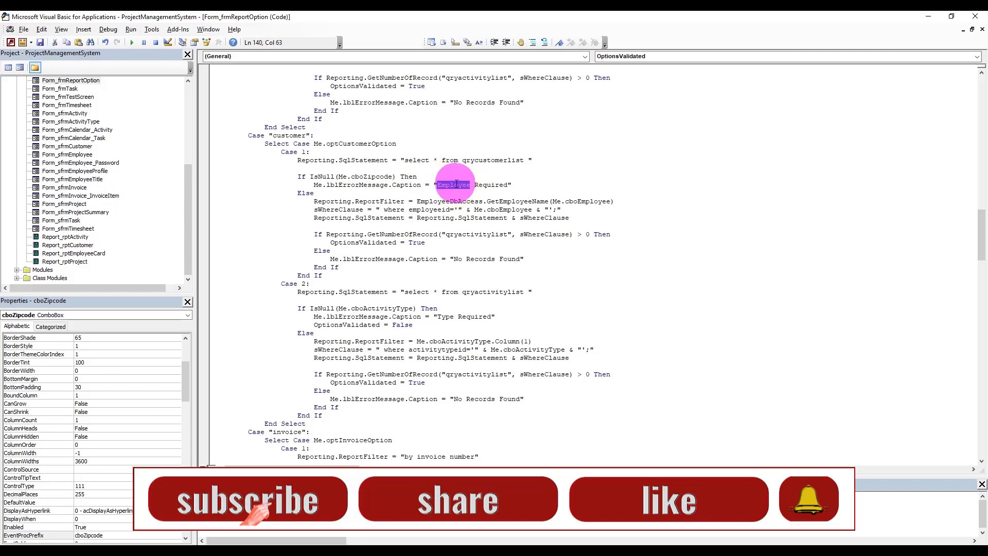
text(Zip Cod)
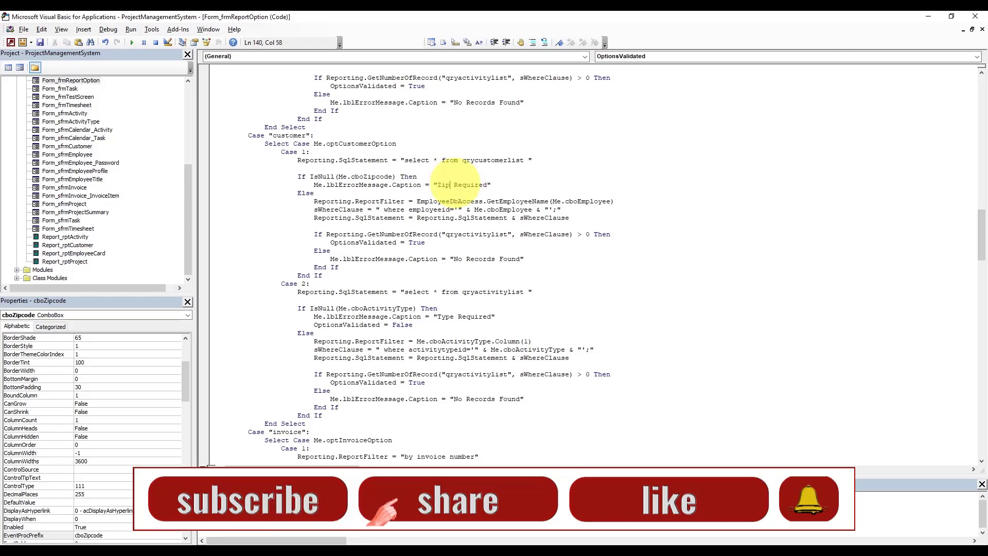
text(e)
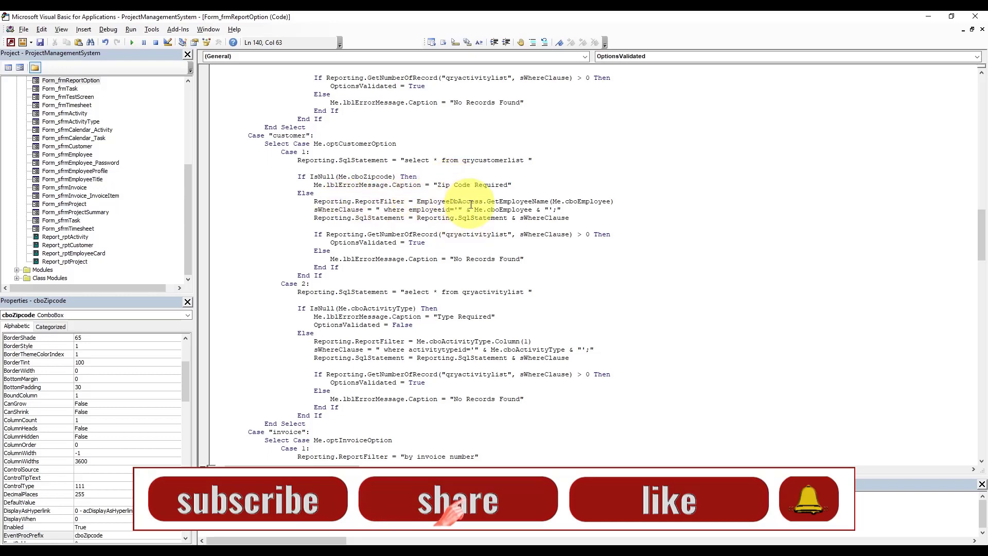
- Set the ReportFilter caption to "Customers for zip code" & Me.cboZipcode
double_click(587, 201)
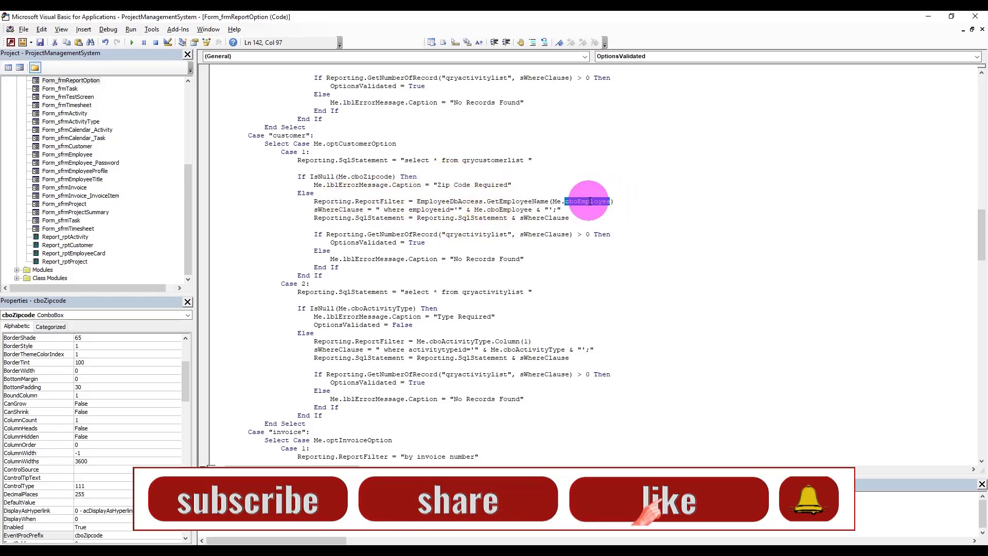
click(417, 201)
drag(418, 202, 626, 201)
text(")
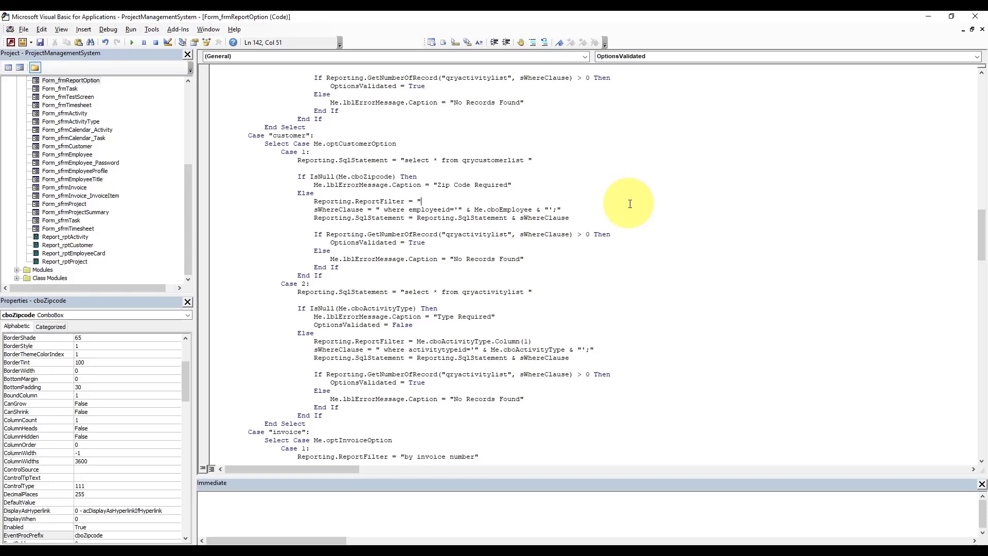
text(Customers for)
text(zip code)
text(& me.cboz)
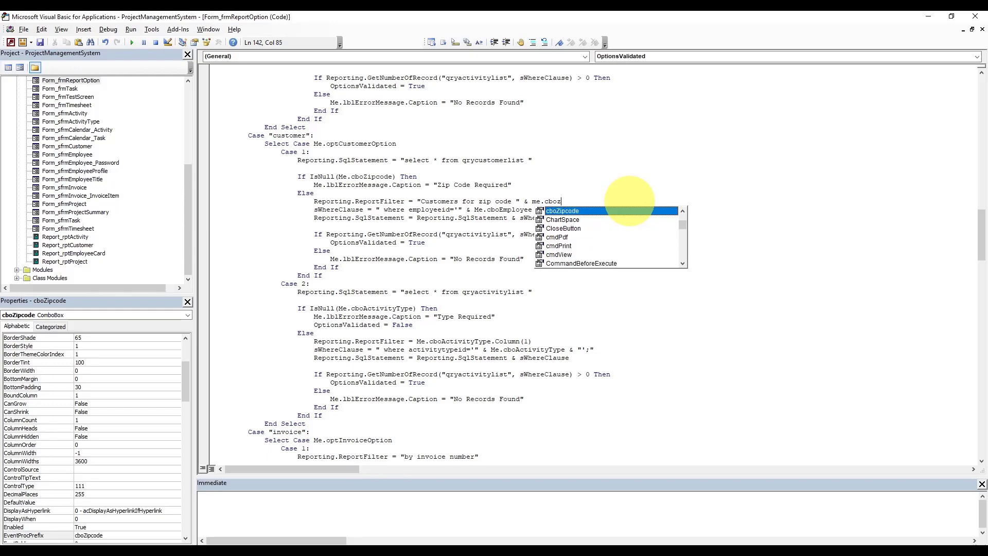
key(Tab)
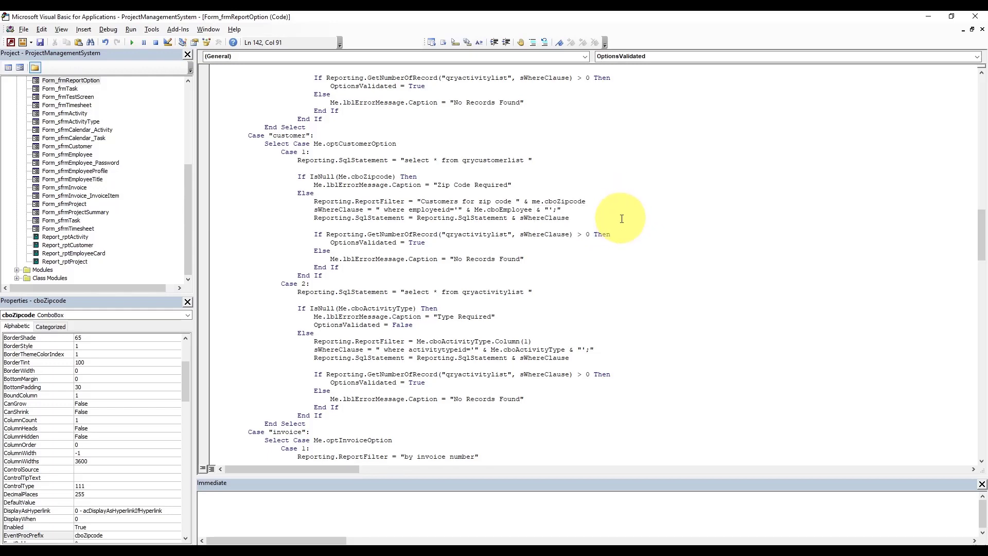
key(Down)
key(Down)
- Change the where clause to filter the zipcode field by cboZipcode
double_click(426, 209)
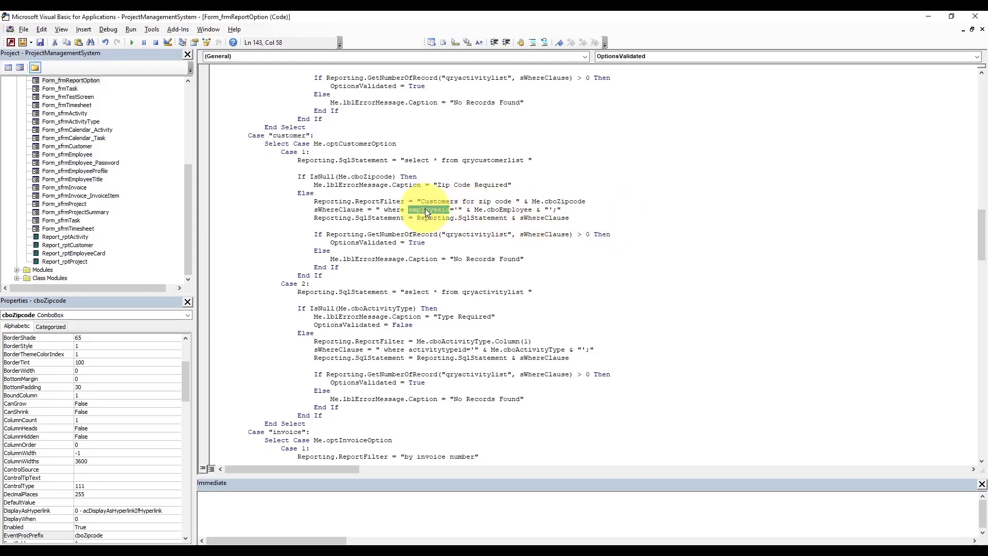
text(zipcode)
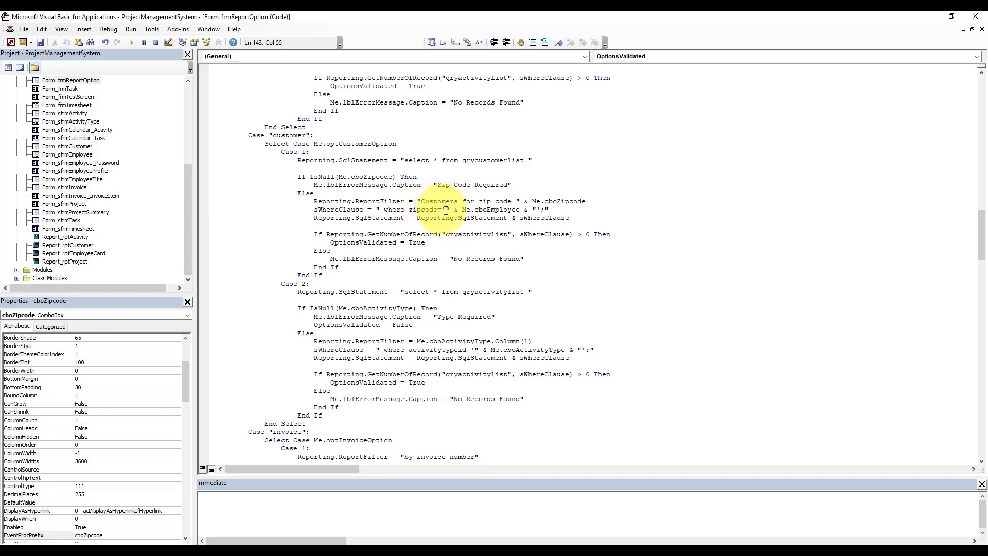
double_click(502, 210)
text(cb)
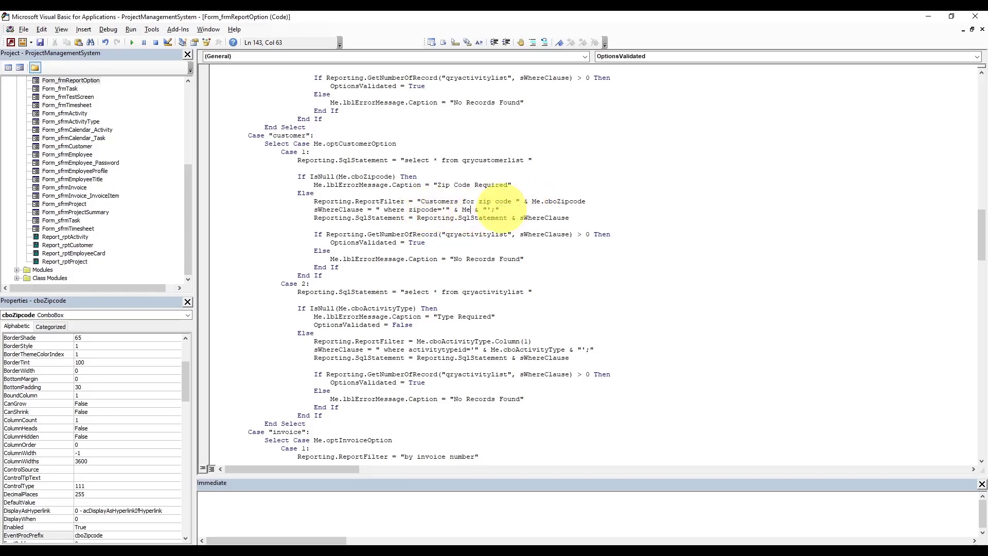
key(ctrl+space)
text(o)
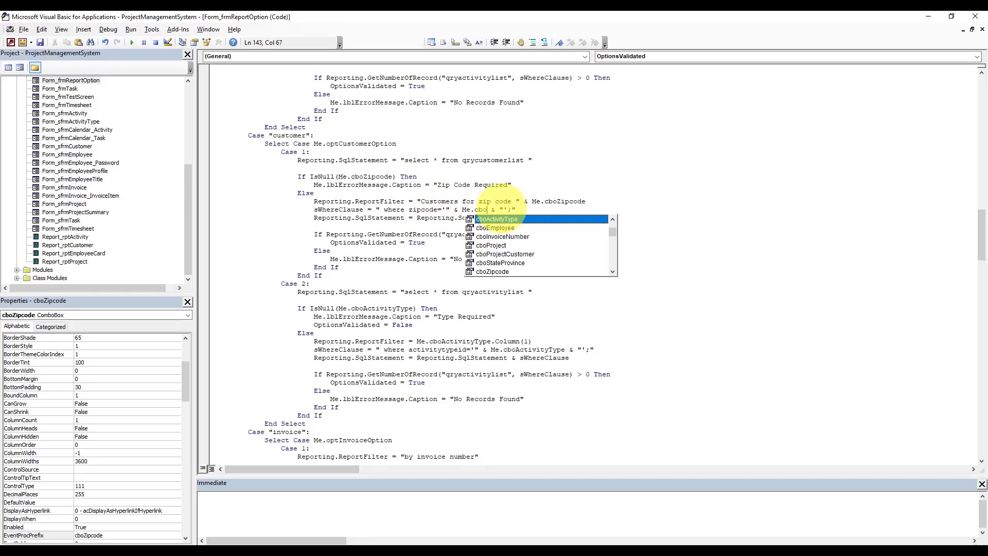
text(z)
key(Tab)
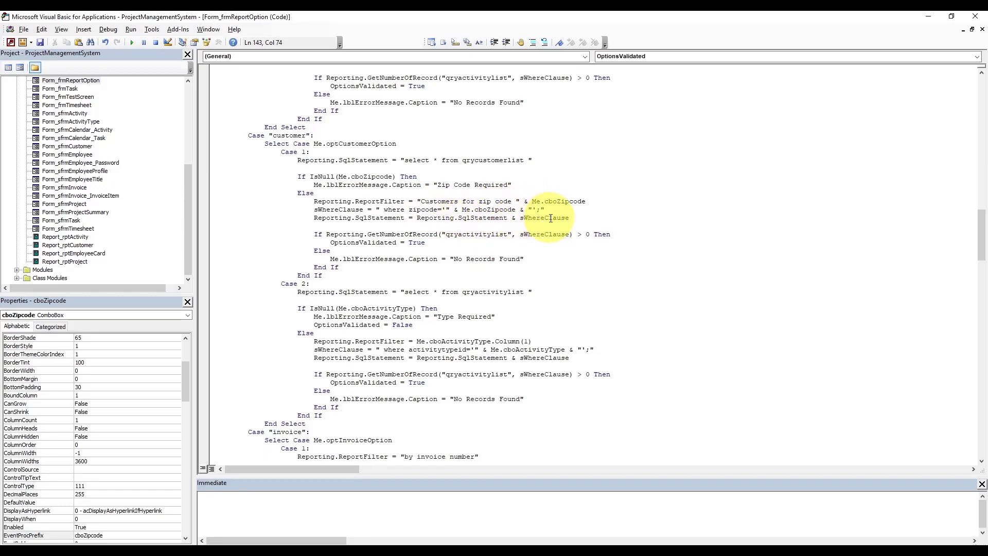
- Replace qryactivitylist with qrycustomerlist in the record-count check and both Case 2 statements
double_click(482, 160)
key(ctrl+c)
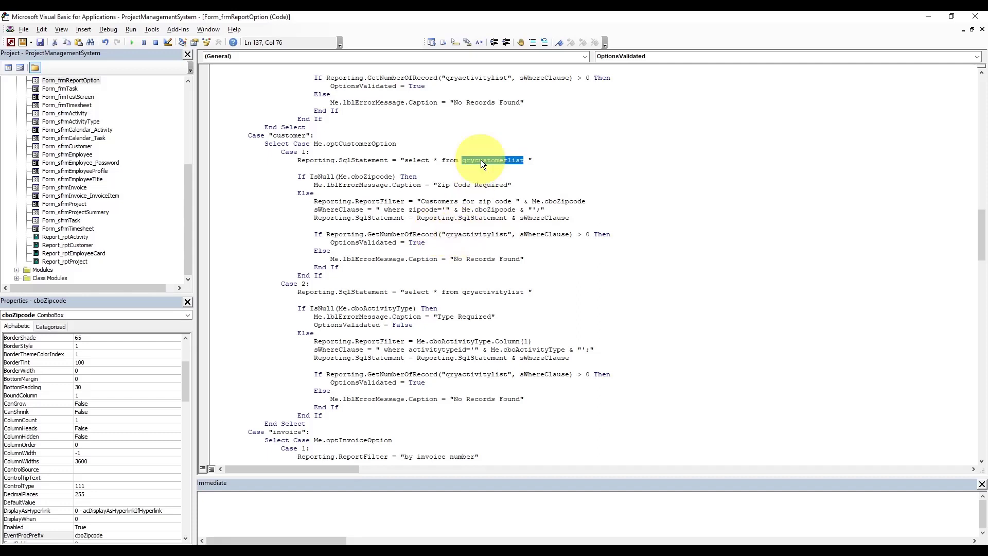
double_click(474, 234)
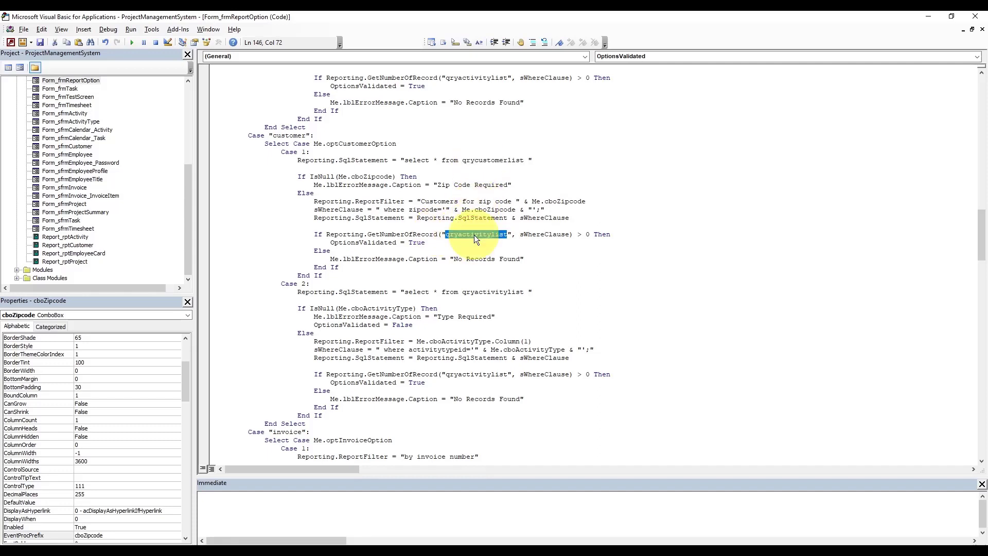
key(ctrl+v)
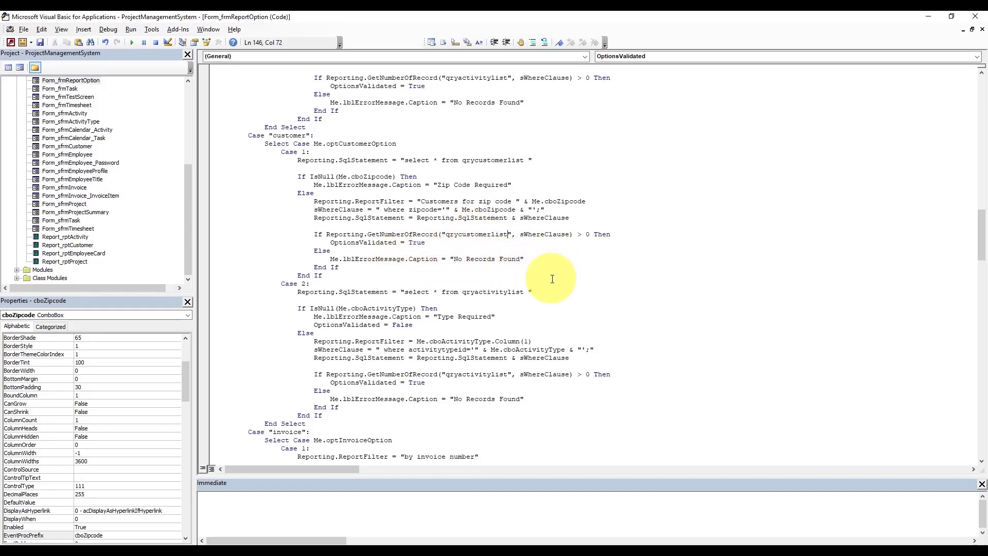
double_click(480, 291)
key(ctrl+v)
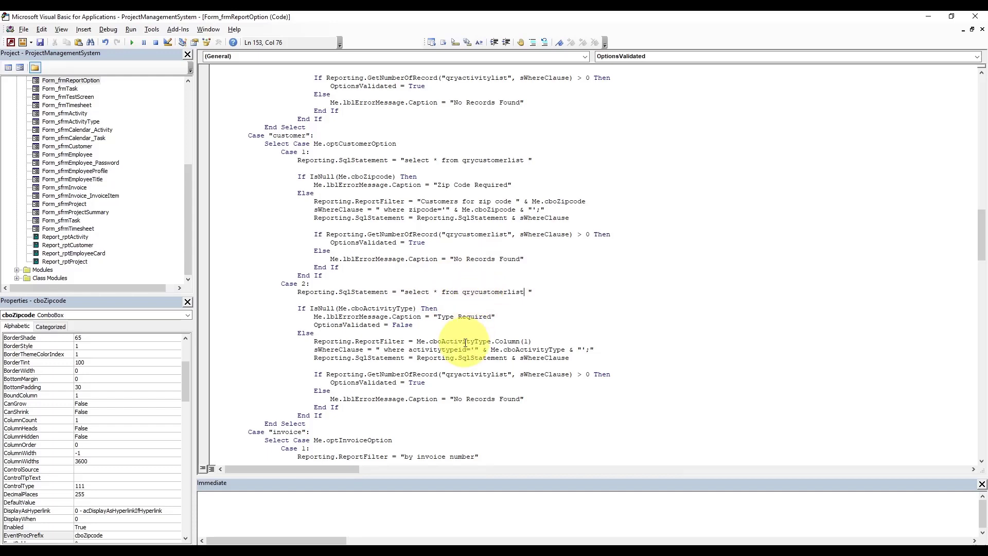
double_click(484, 374)
key(ctrl+v)
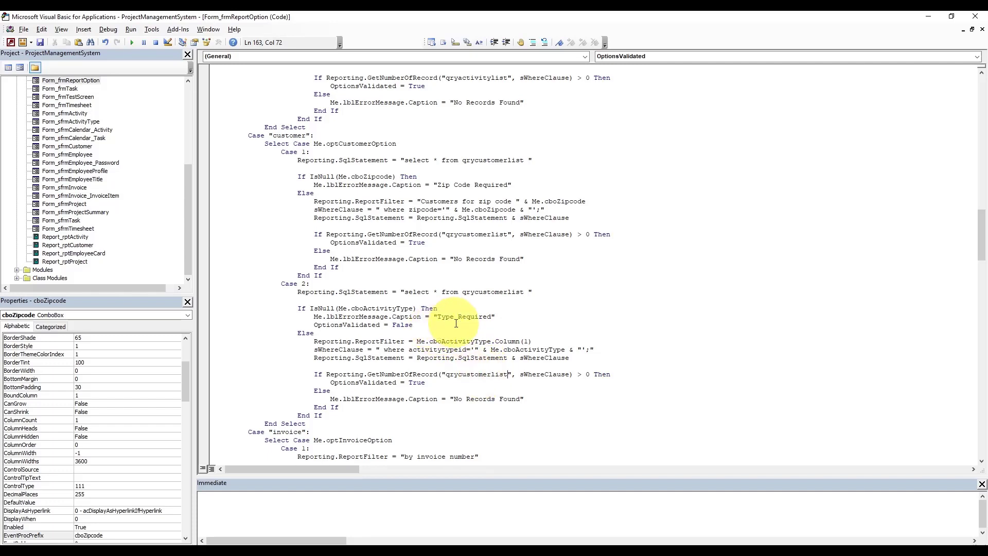
- Make the Case 2 check require cboStateProvince, with the message 'State Required'
double_click(392, 309)
key(Delete)
key(BackSpace)
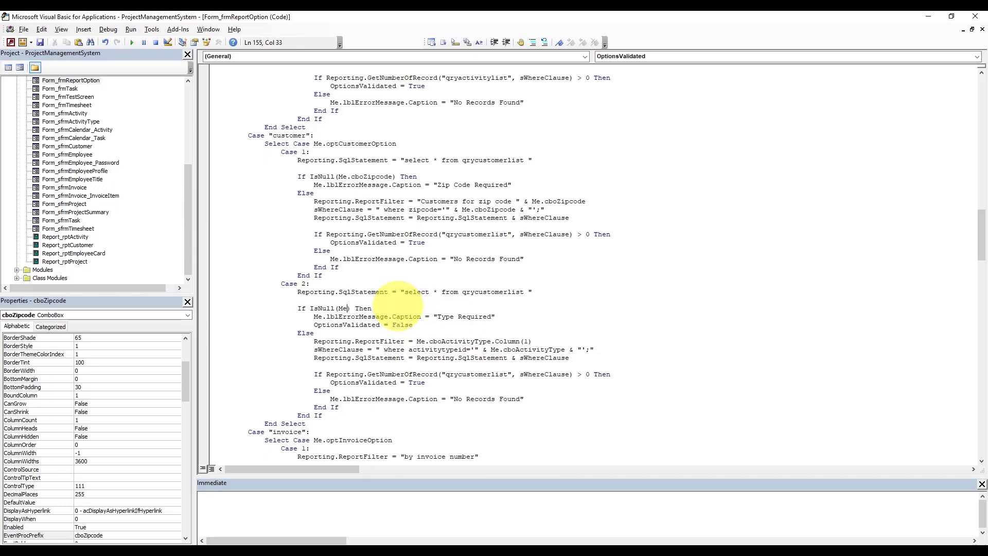
text(.cbos)
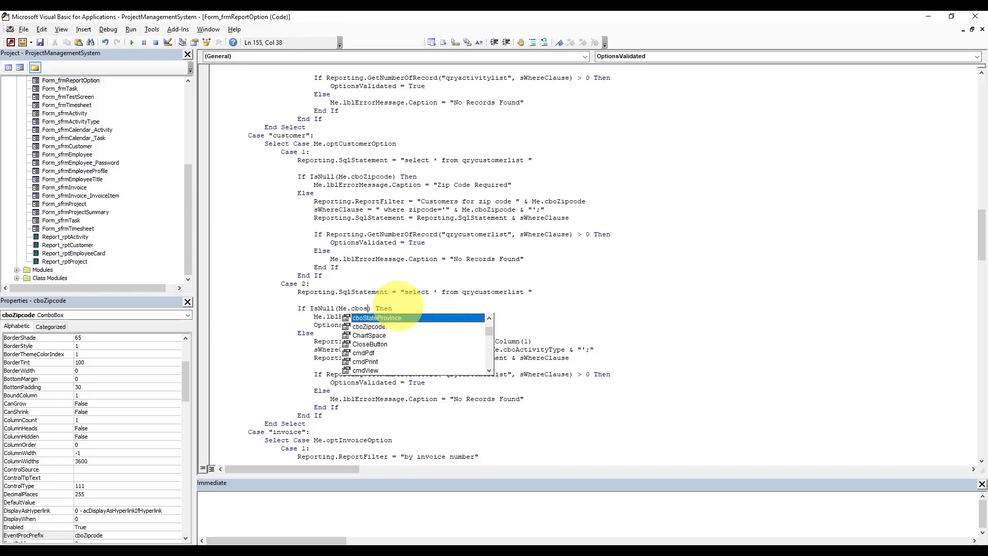
key(Tab)
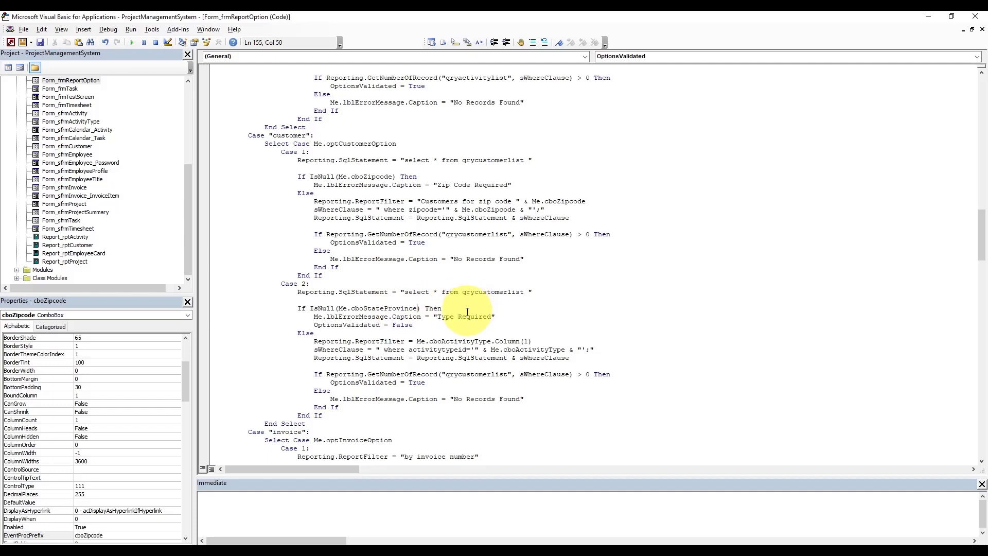
double_click(451, 318)
text(Stat)
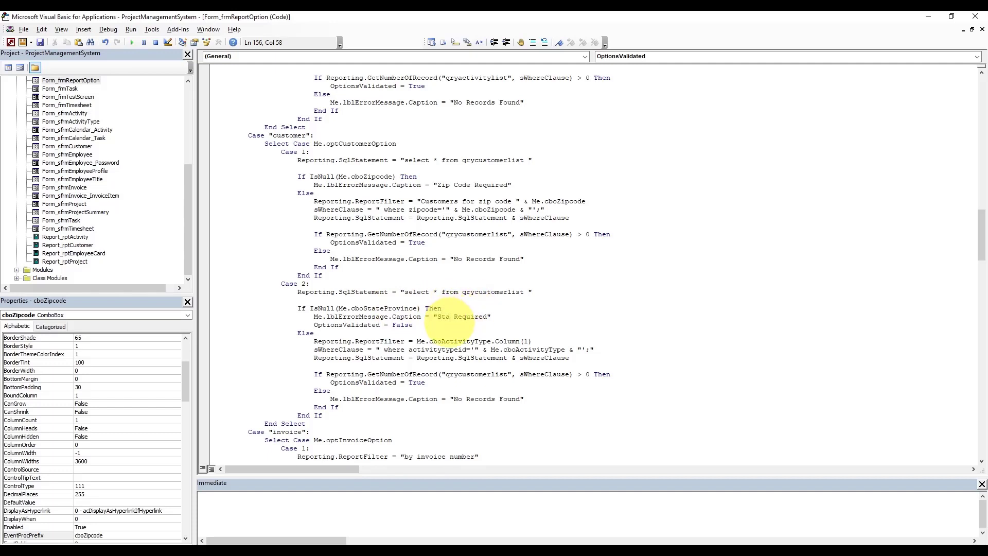
text(e)
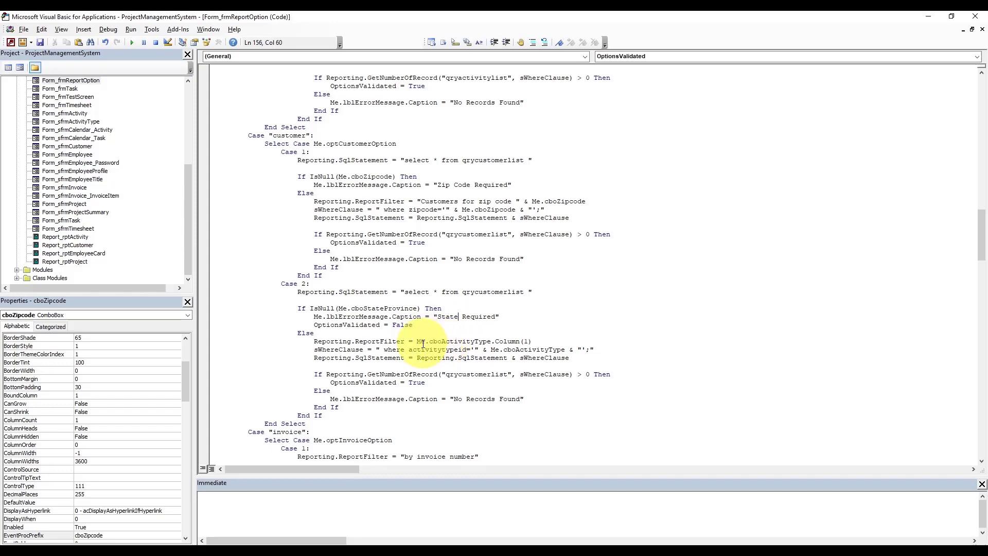
- Caption Case 2 "Customers for state" & Me.cboStateProvince and filter the where clause by cboStateProvince
drag(417, 341, 535, 342)
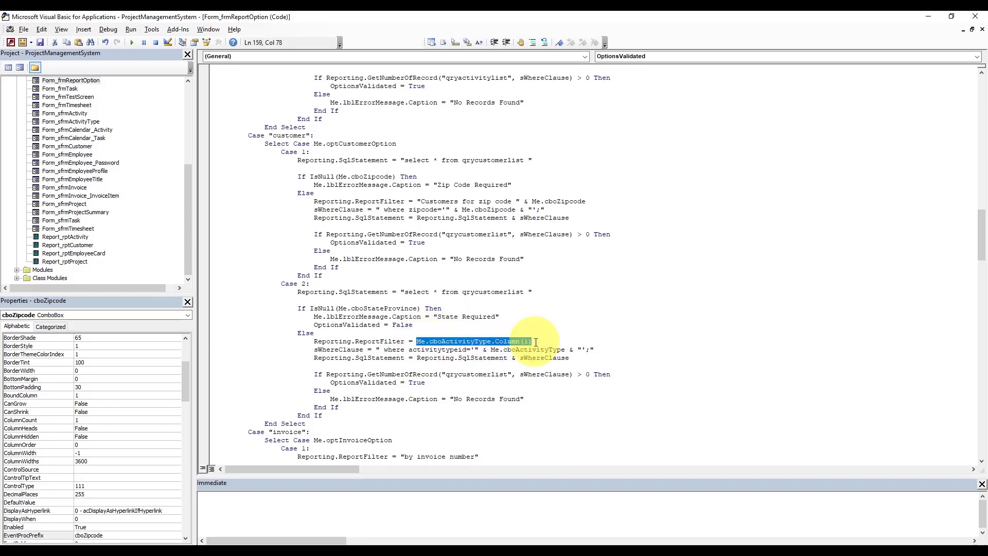
text("Cu)
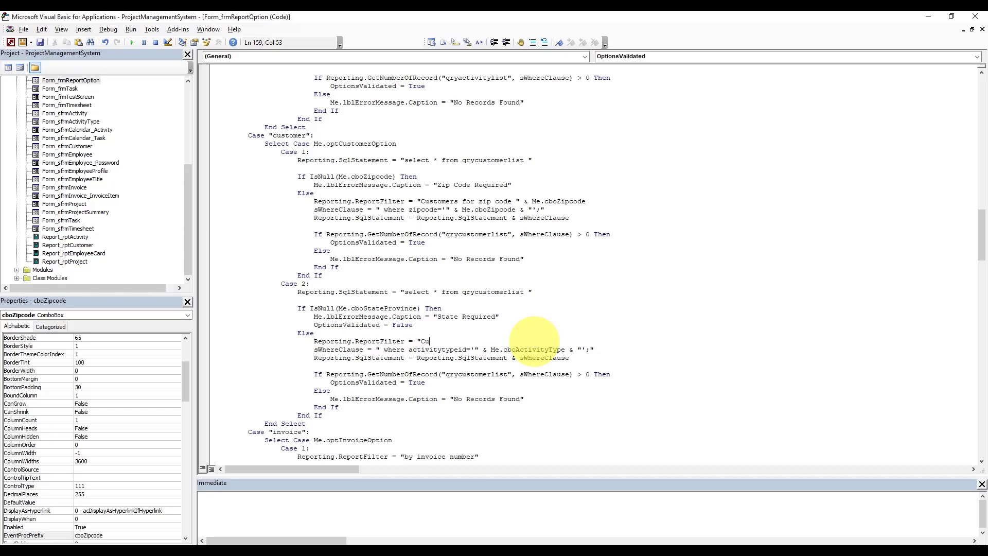
text(stomers for state)
text(& me.cbos)
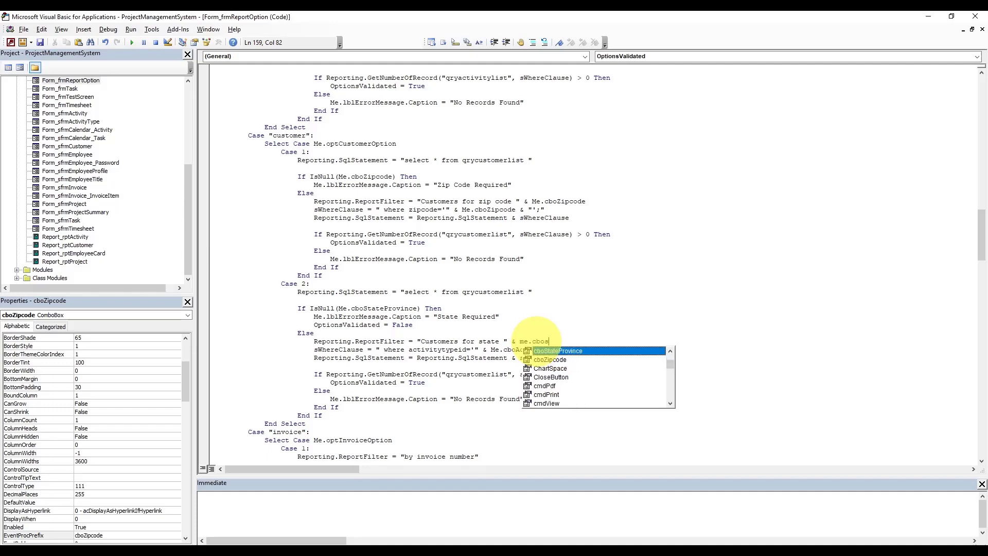
key(Tab)
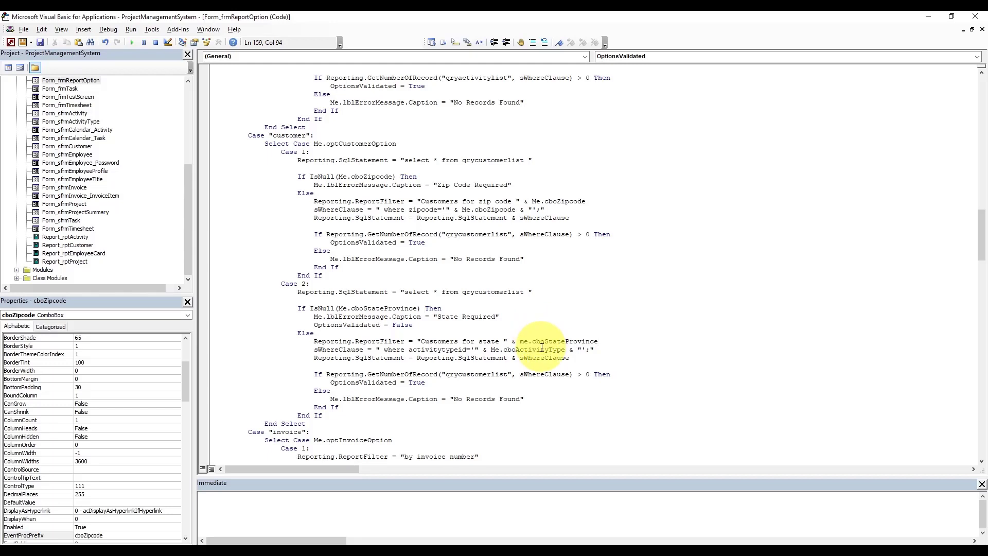
double_click(457, 349)
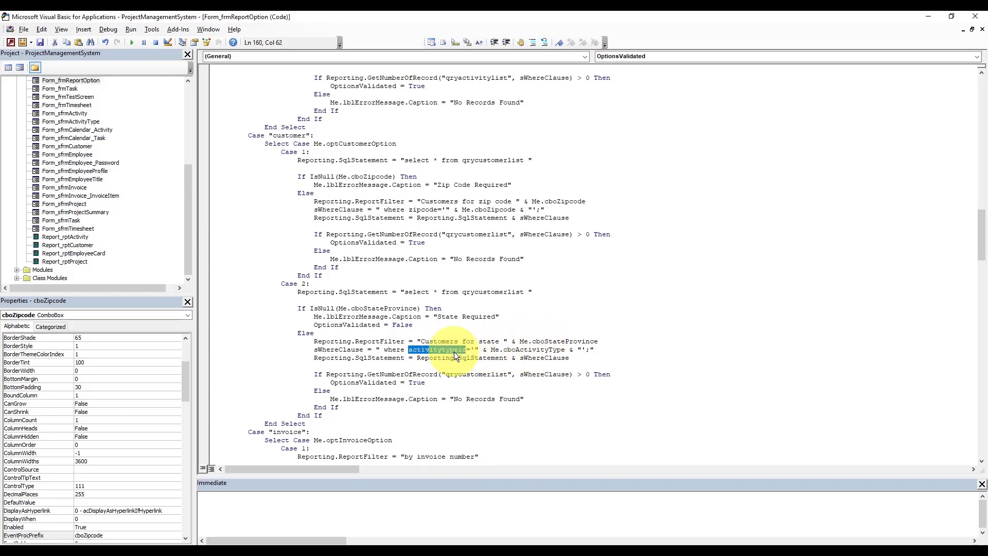
text(strteprovin)
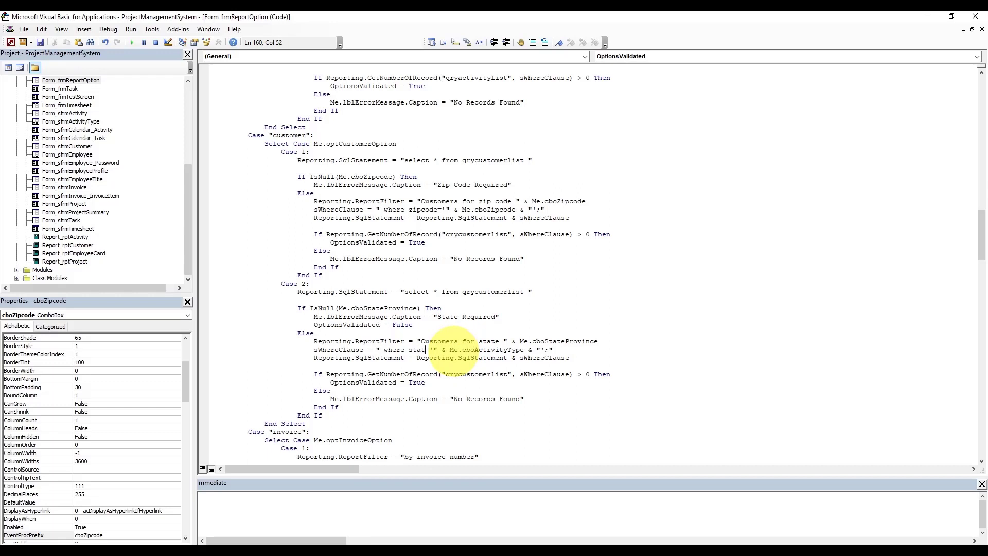
text(ce)
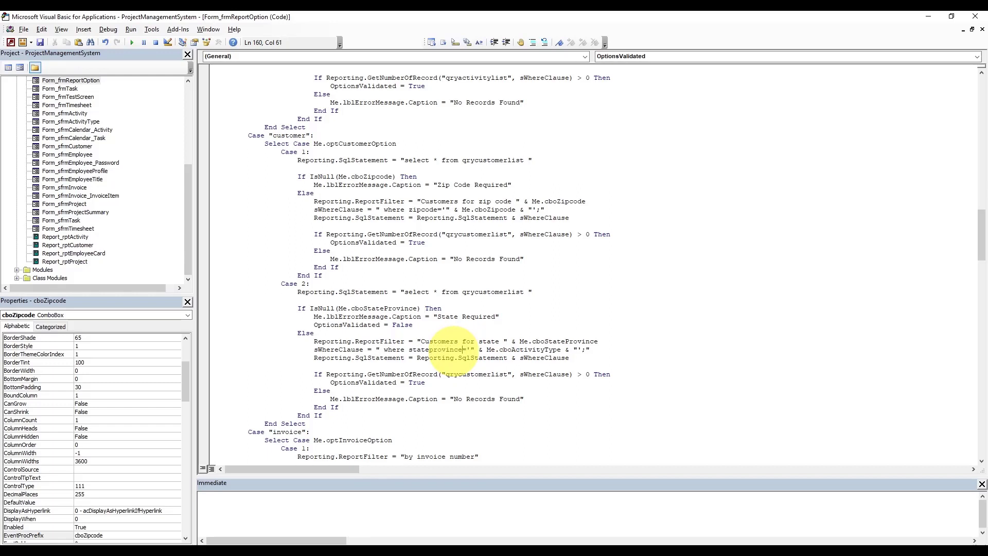
double_click(513, 349)
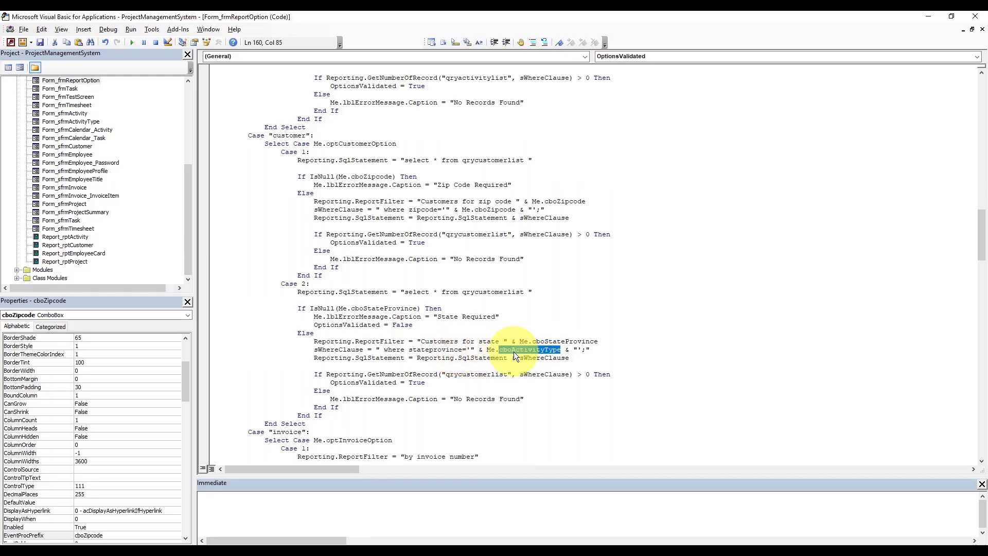
key(BackSpace)
key(BackSpace)
text(.cbos)
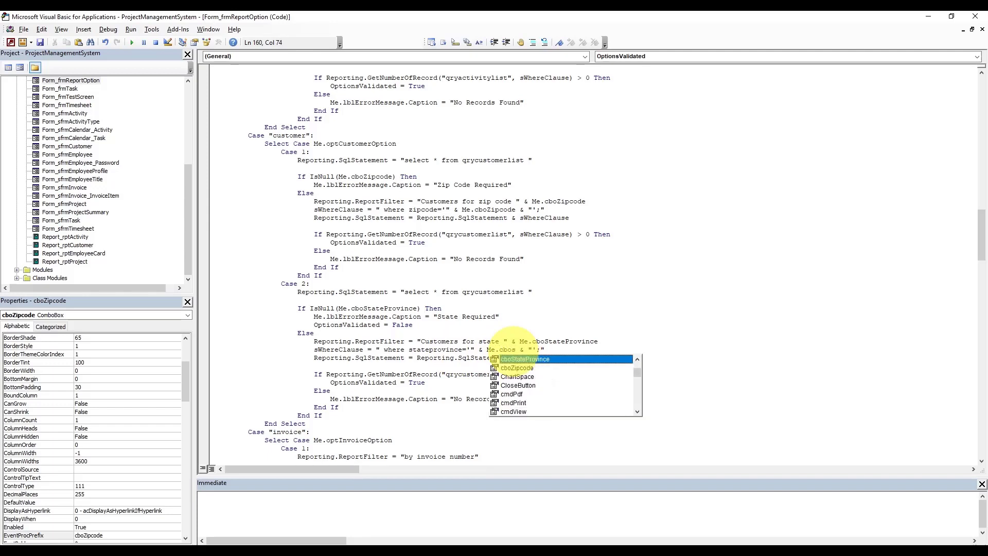
key(Tab)
click(492, 366)
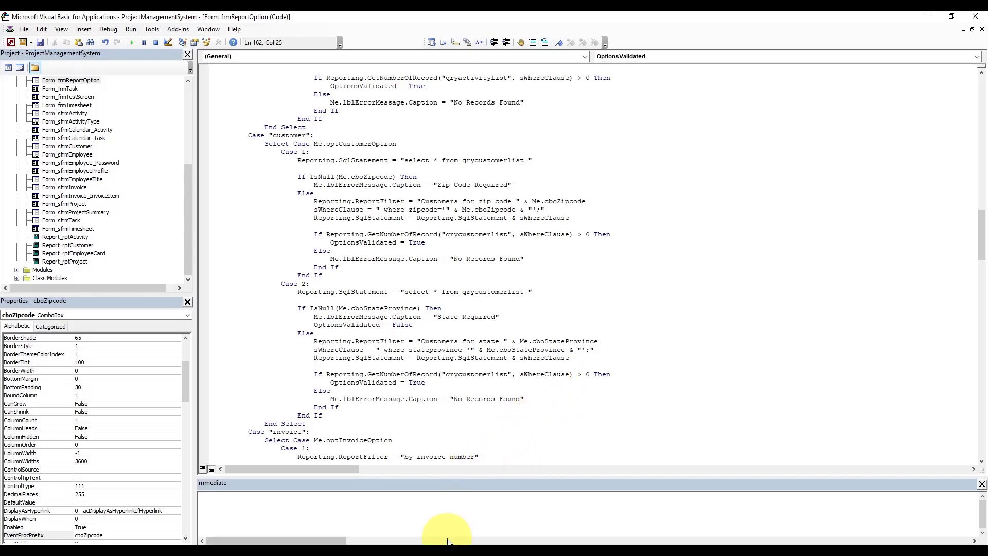
- Return to Access, close the frmReportOption design, and restore the main navigation form
click(412, 523)
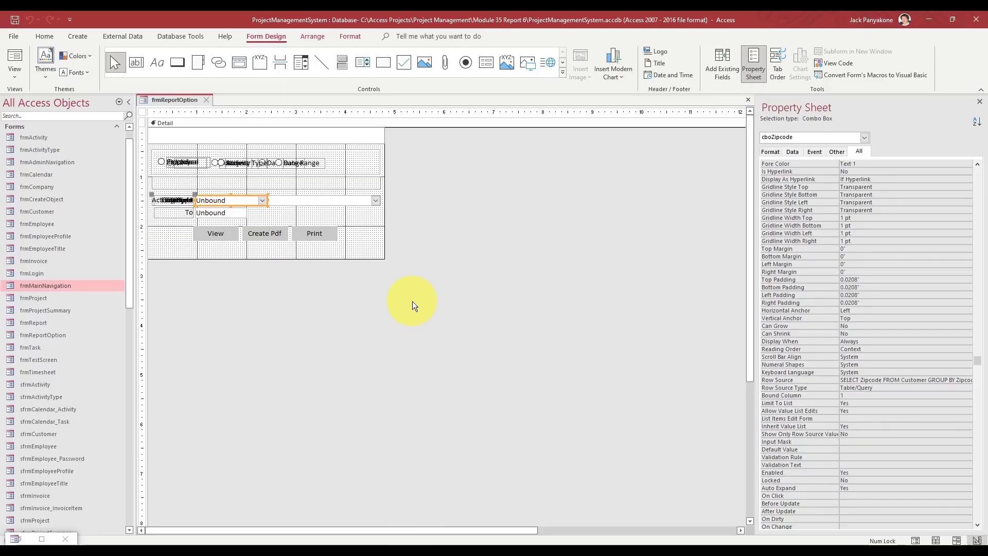
click(206, 99)
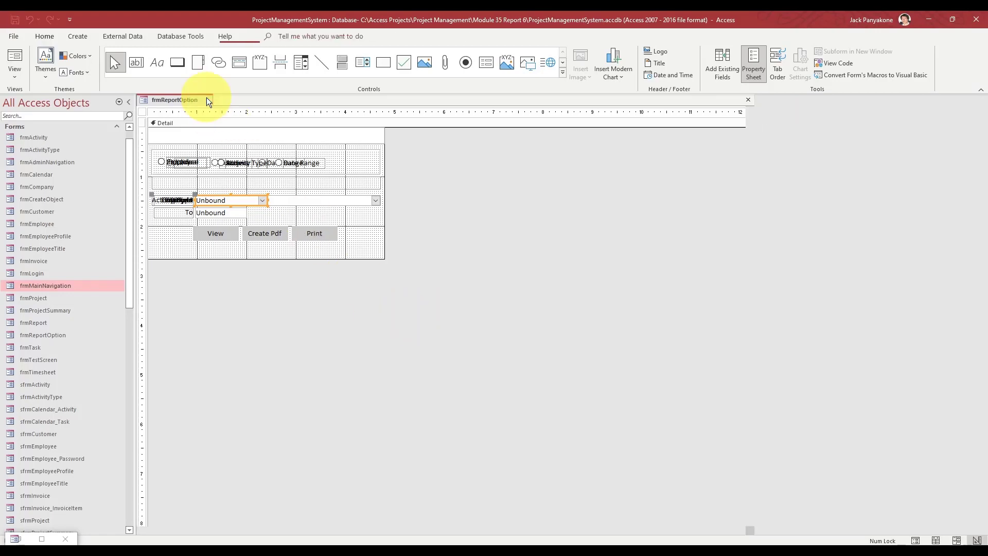
click(42, 537)
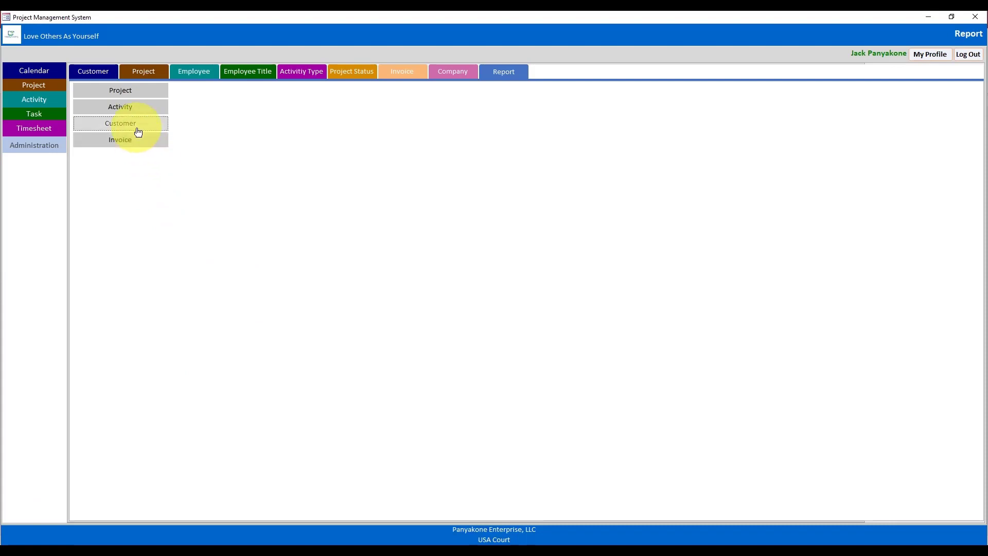
- Preview the customer report for zip code 02113 full screen and zoomed in
click(138, 133)
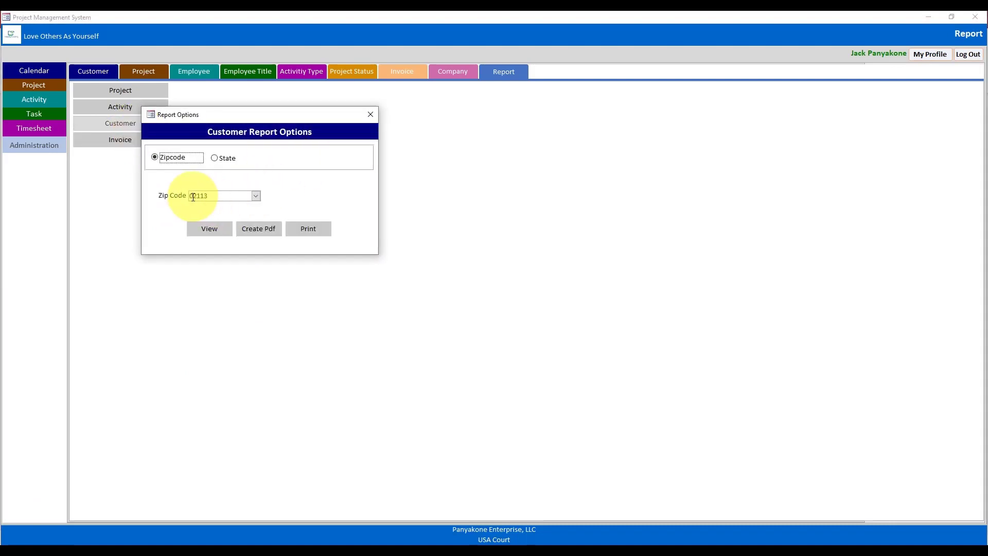
click(220, 235)
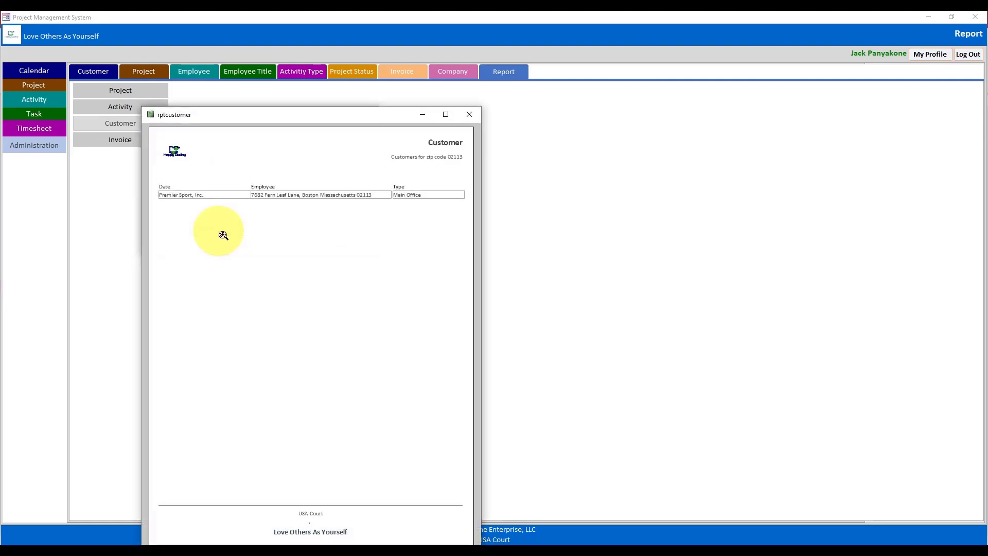
drag(333, 122, 493, 50)
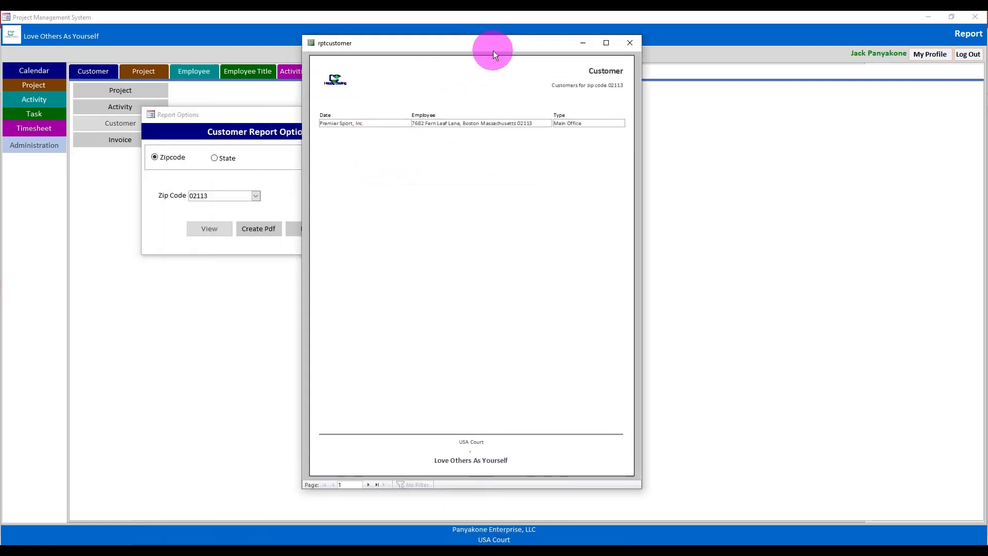
click(606, 43)
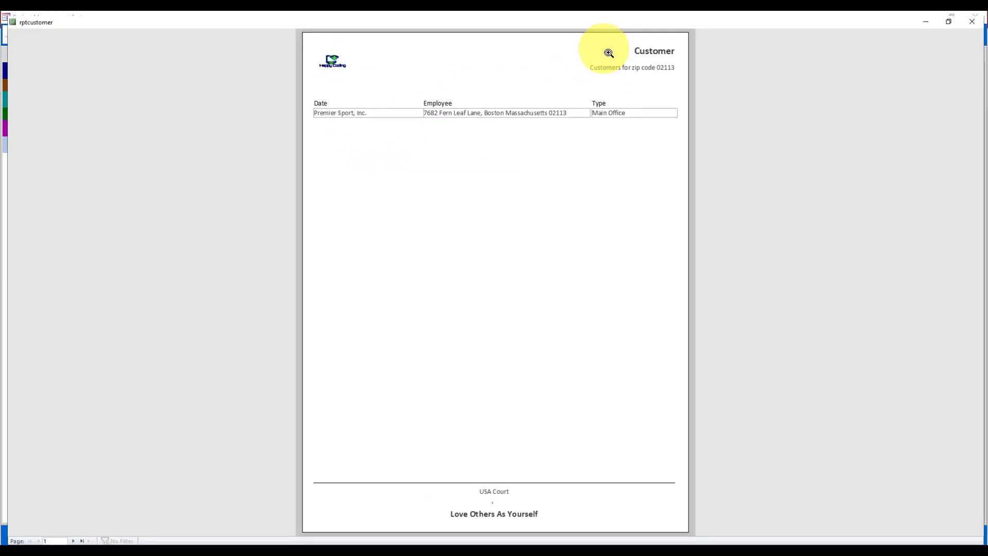
click(509, 187)
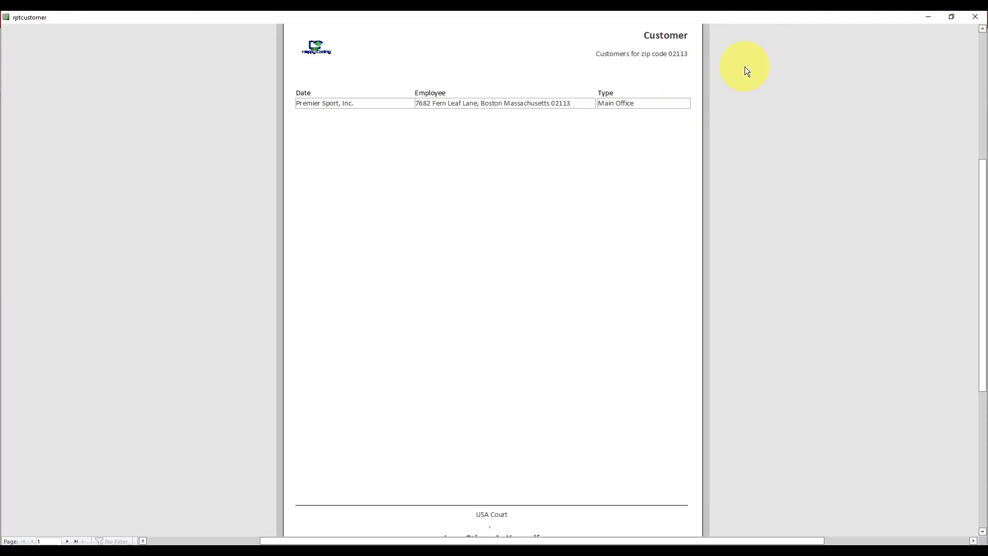
- Switch the customer report to Design View and close the report options dialog
right_click(555, 33)
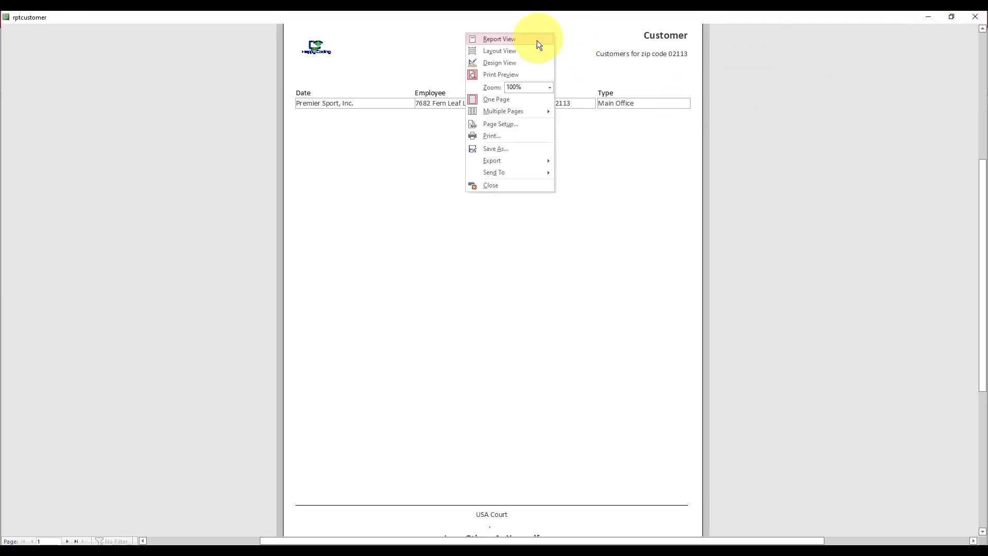
click(512, 65)
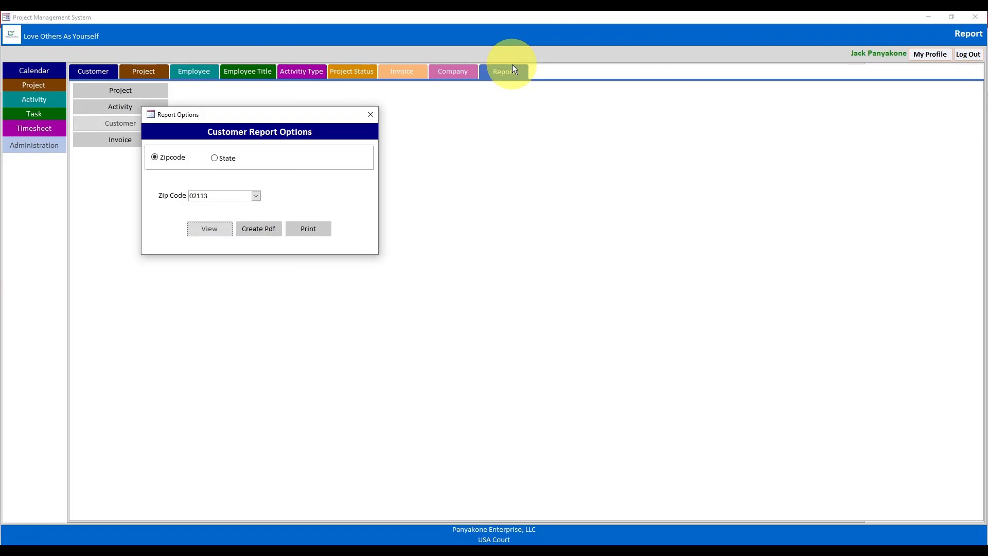
click(371, 115)
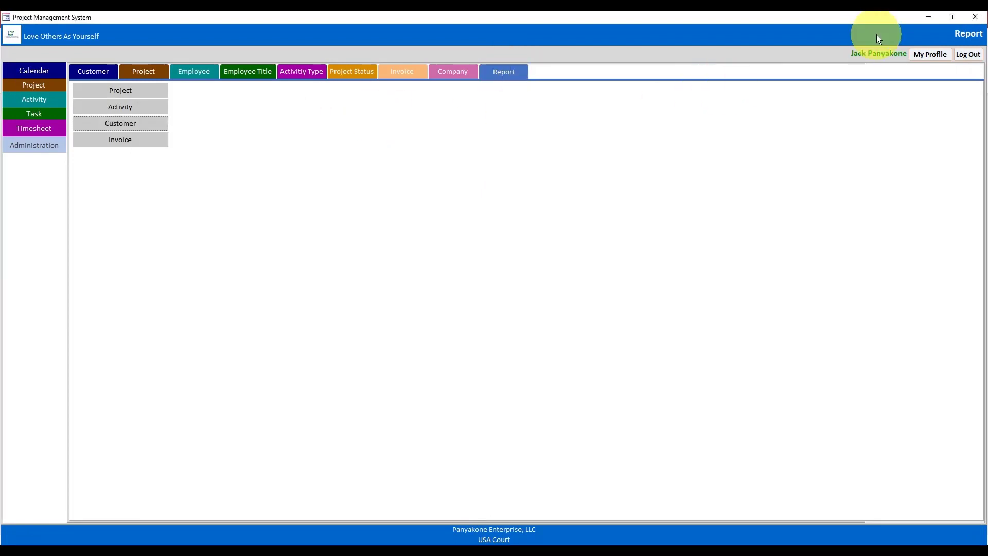
click(927, 15)
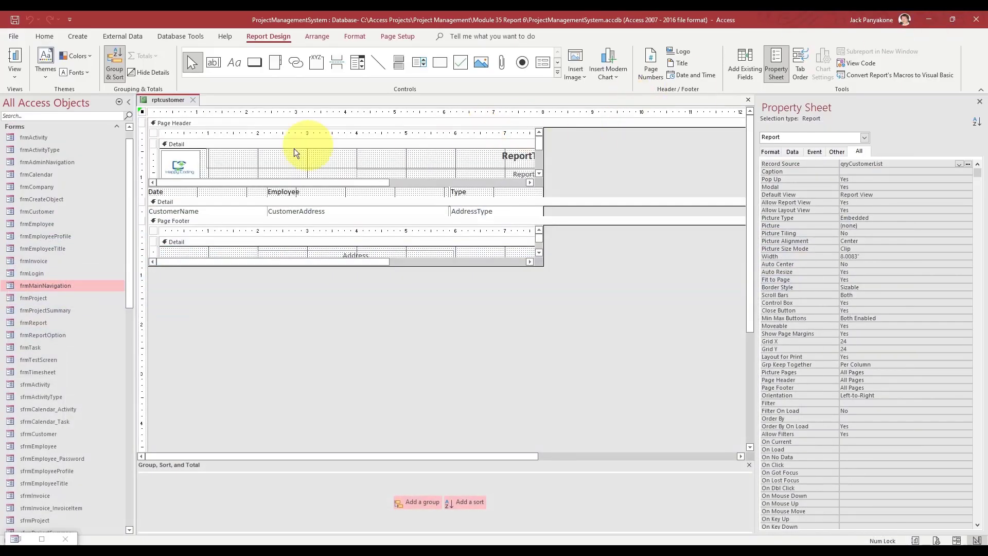
- Rename the Date and Employee column headings to Customer and Address
click(169, 191)
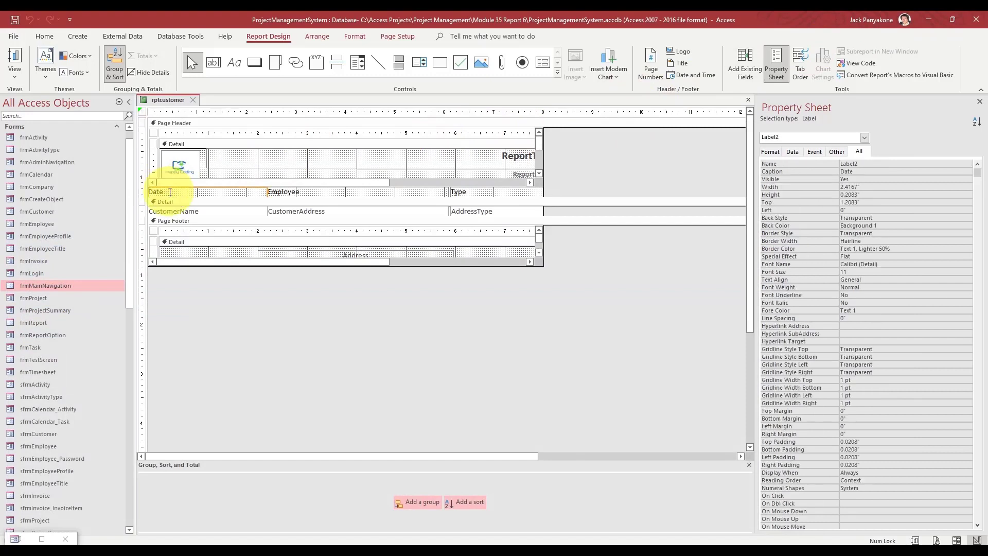
click(170, 191)
key(BackSpace)
key(BackSpace)
key(BackSpace)
key(BackSpace)
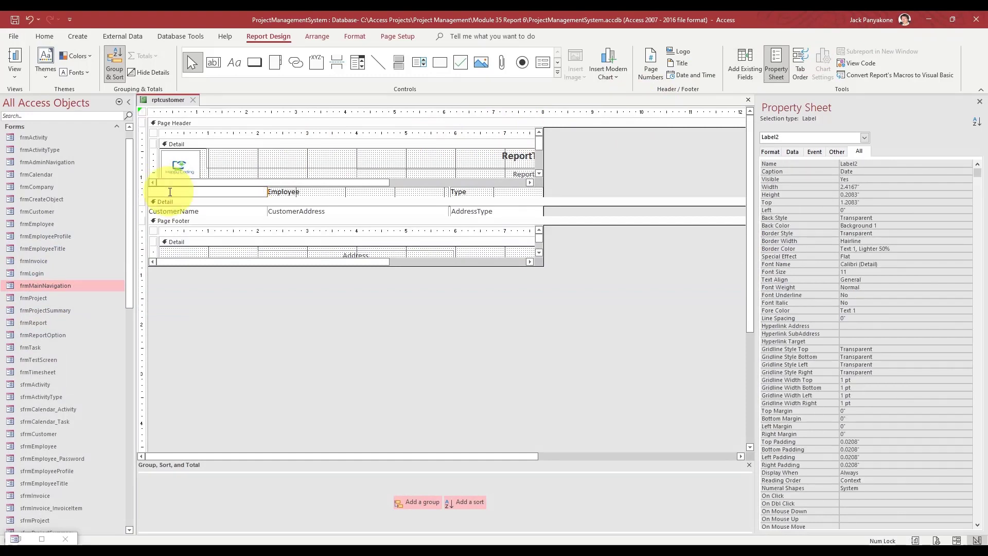
text(Customer)
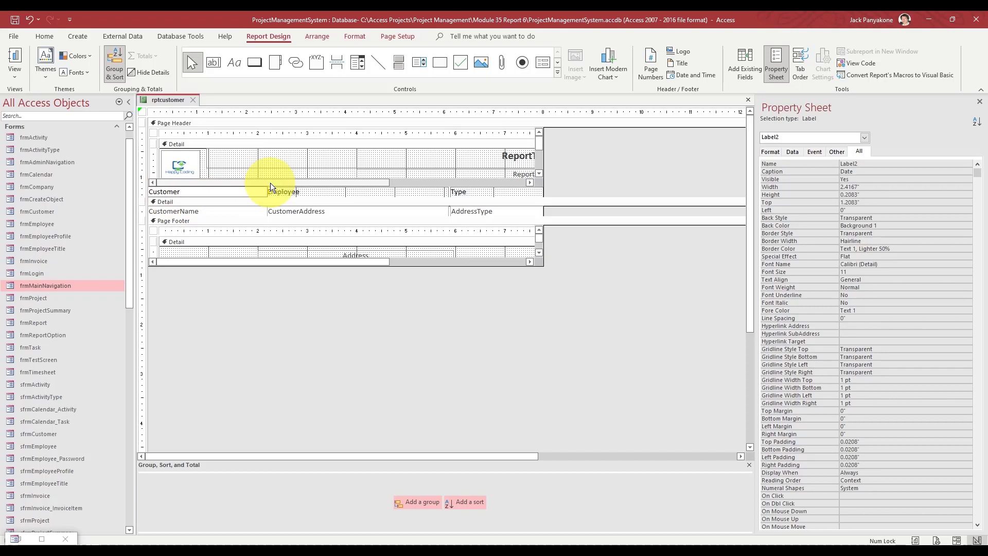
click(310, 191)
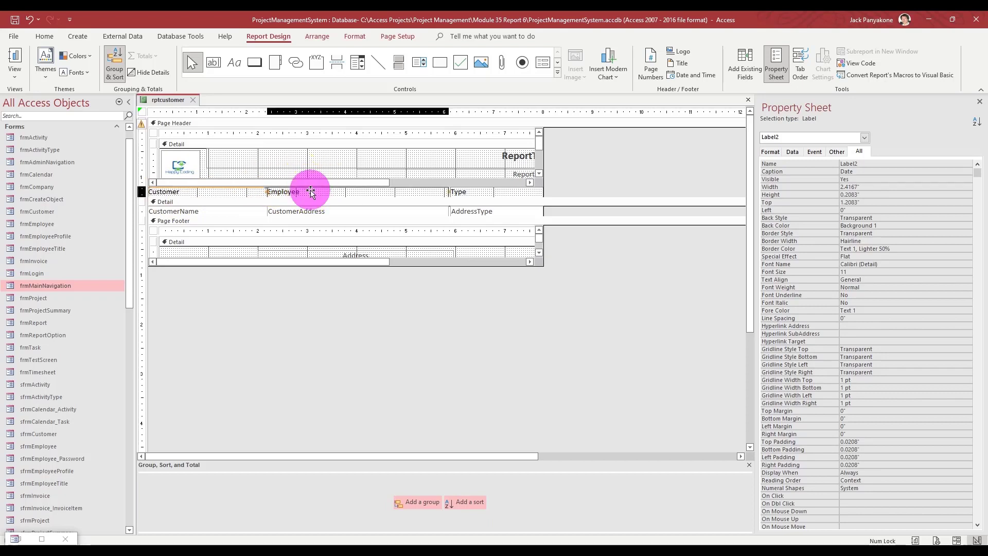
double_click(311, 190)
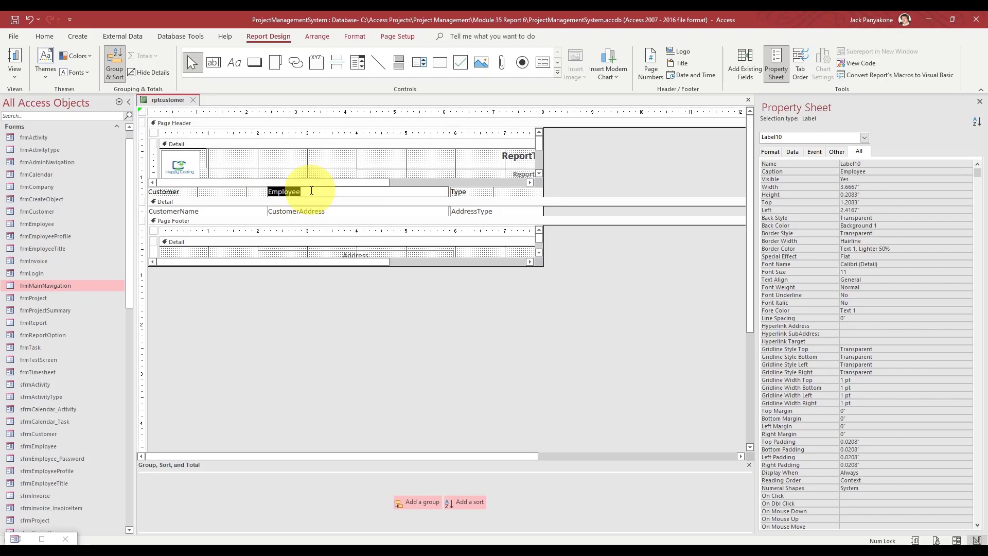
text(Address)
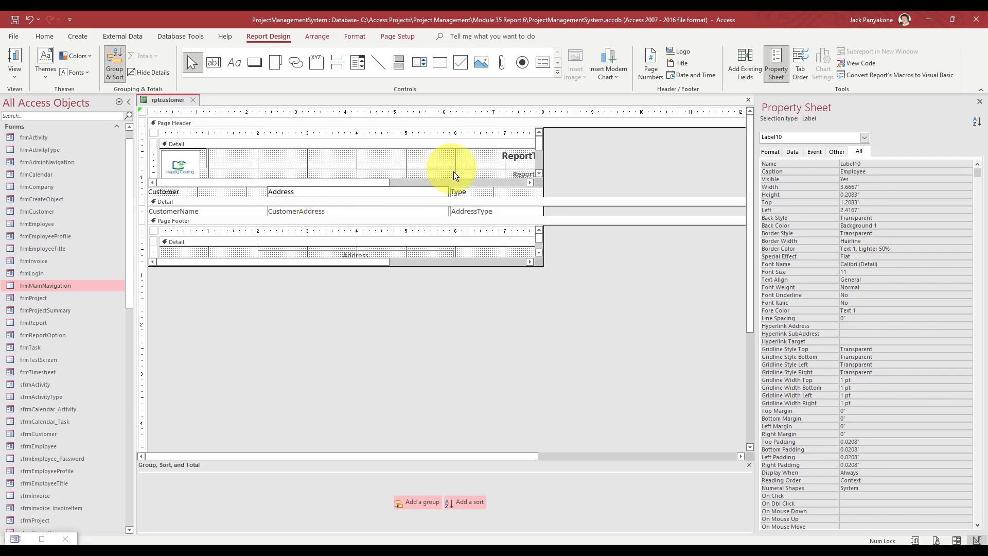
click(467, 191)
- Change the Type heading to Address Type and close the report design
click(470, 192)
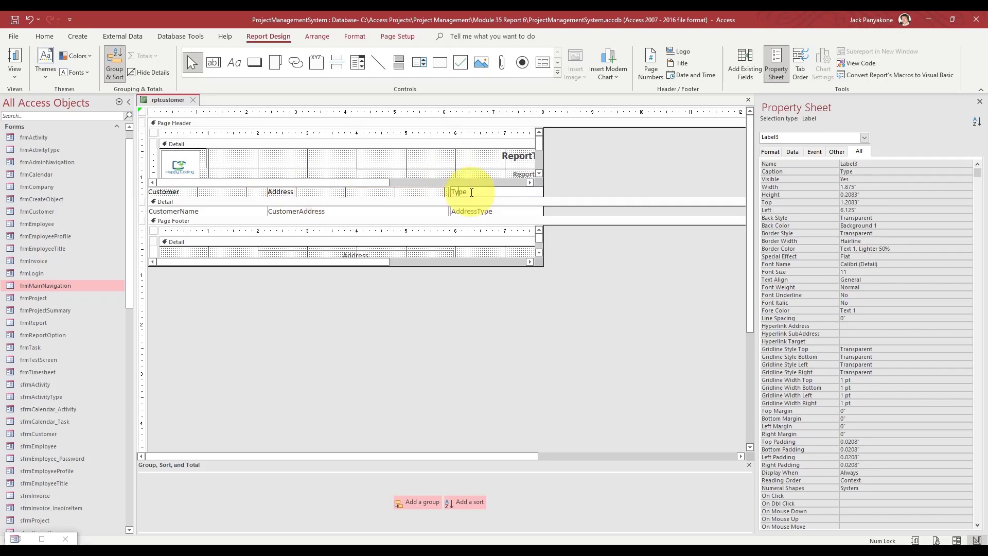
key(Home)
text(Address)
click(612, 181)
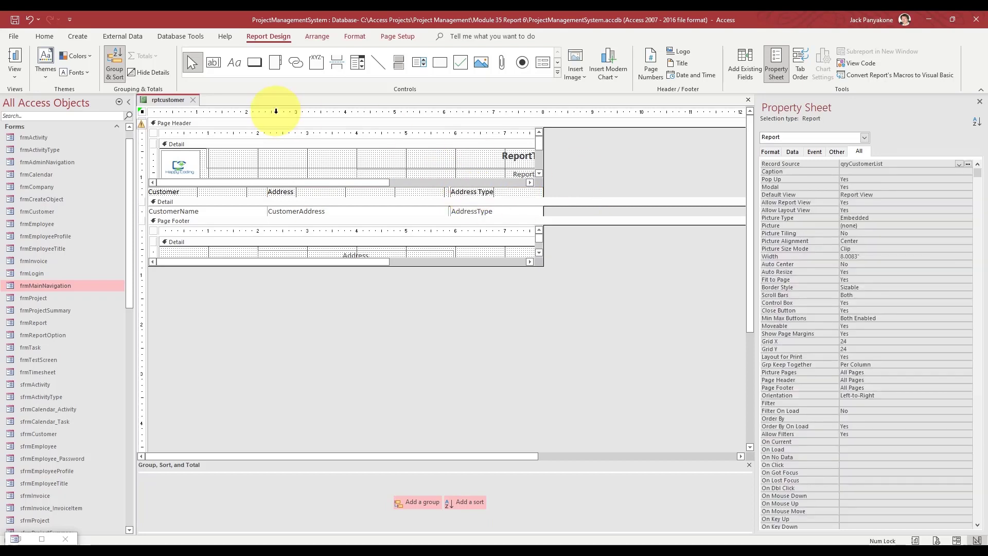
click(193, 99)
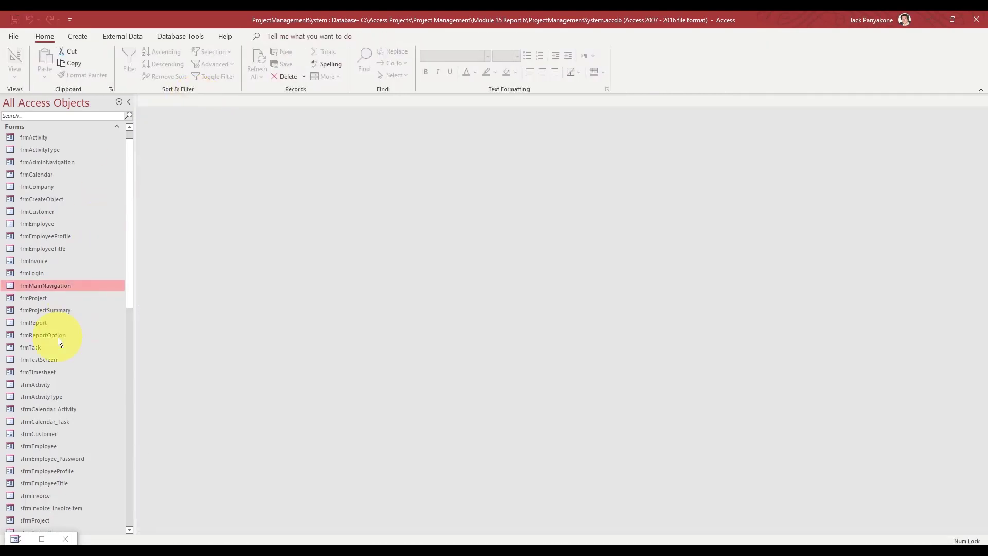
- Preview the customer report for zip code 59715 to confirm the new headings, then close it
click(41, 538)
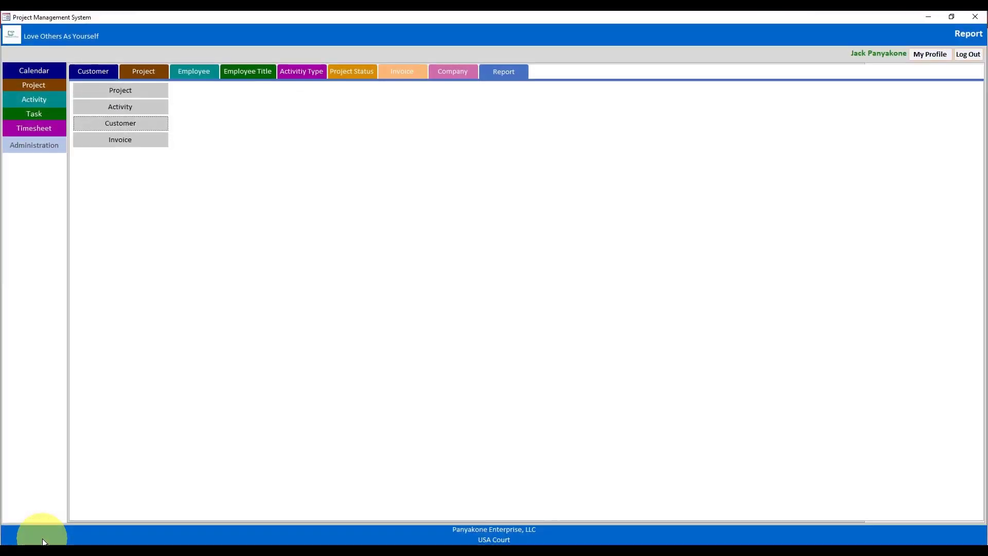
click(134, 124)
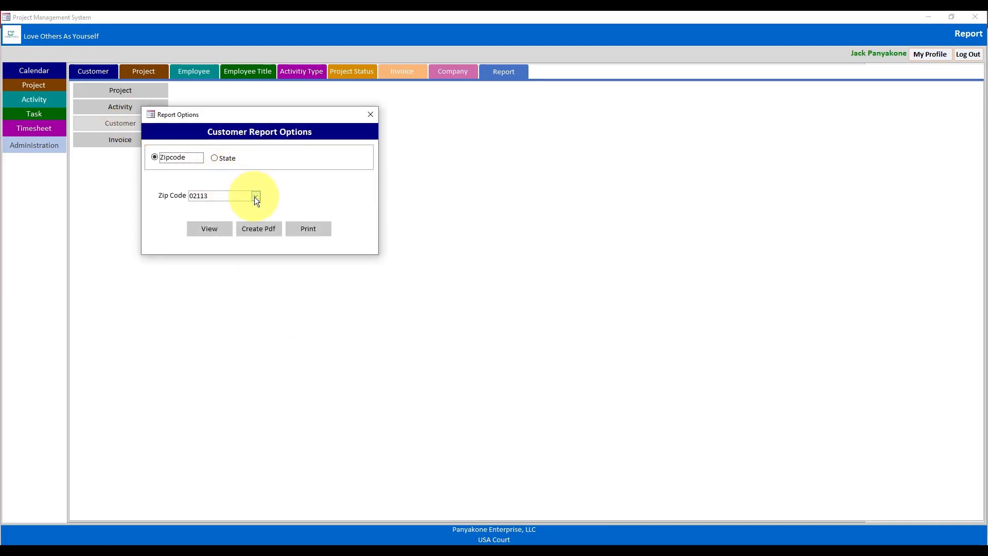
click(255, 196)
click(217, 276)
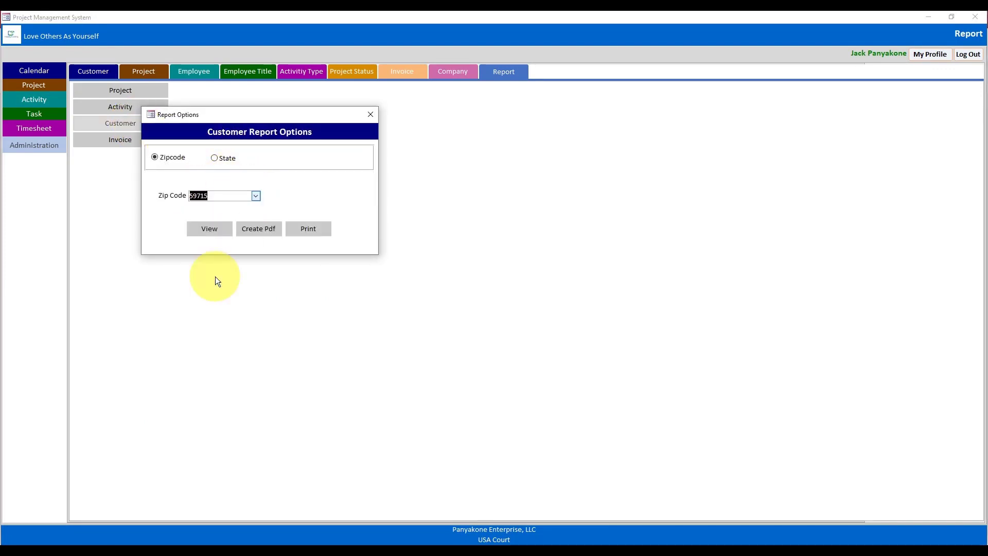
click(208, 230)
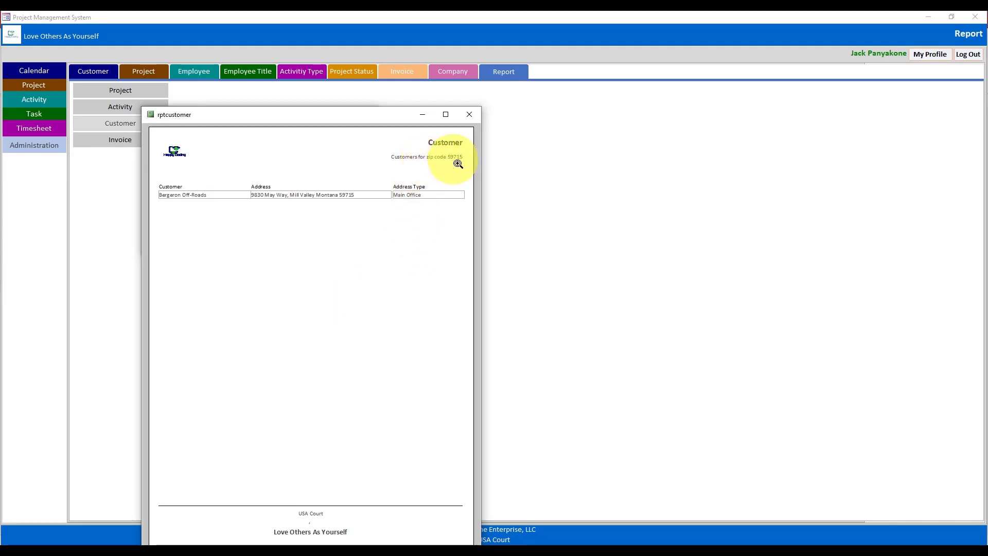
click(473, 118)
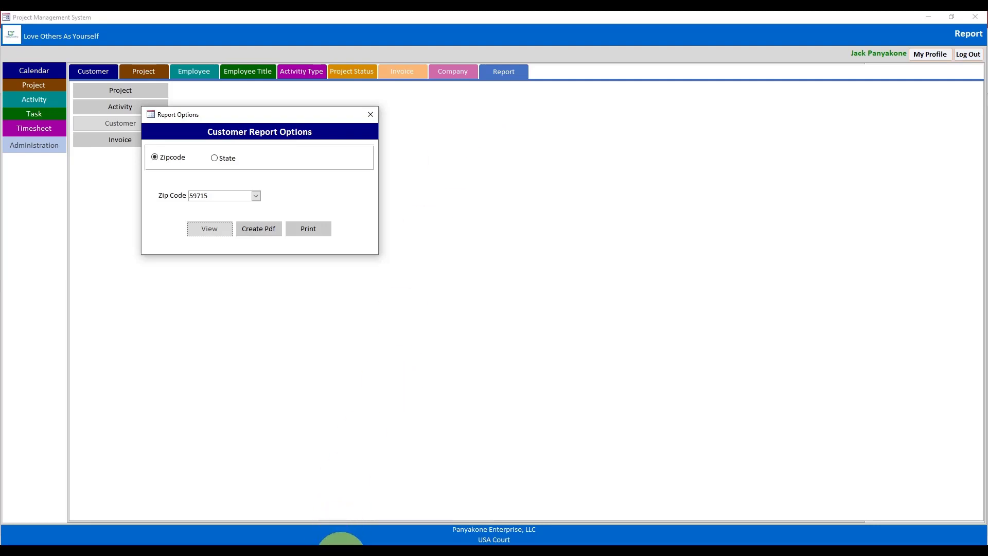
click(342, 543)
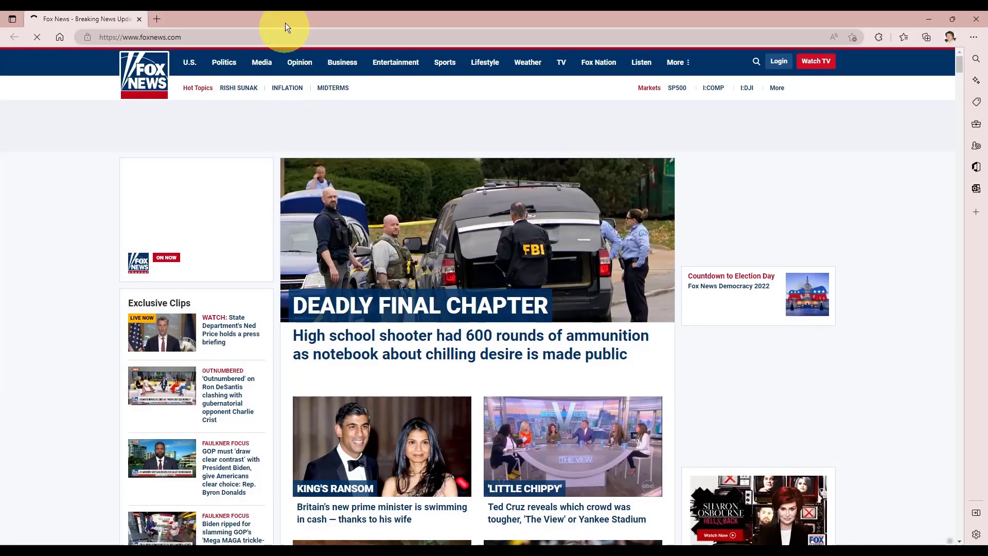
- Search Bing for 'san francisco zip code'
click(285, 37)
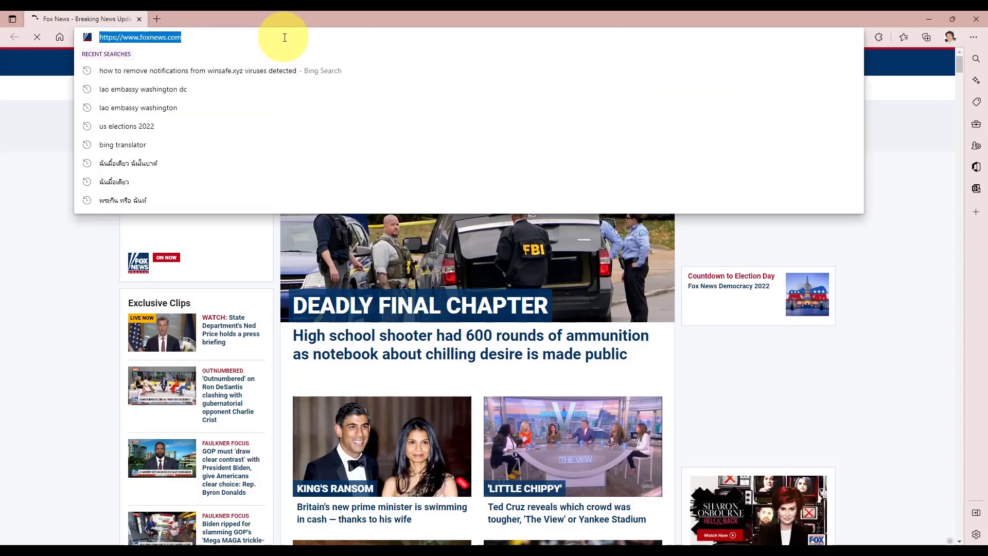
text(z)
key(BackSpace)
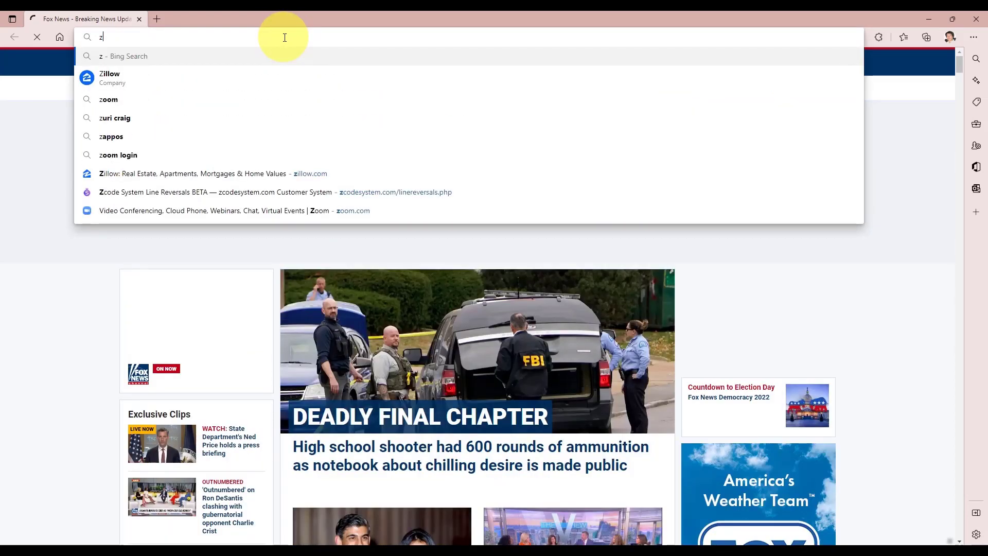
key(BackSpace)
text(san)
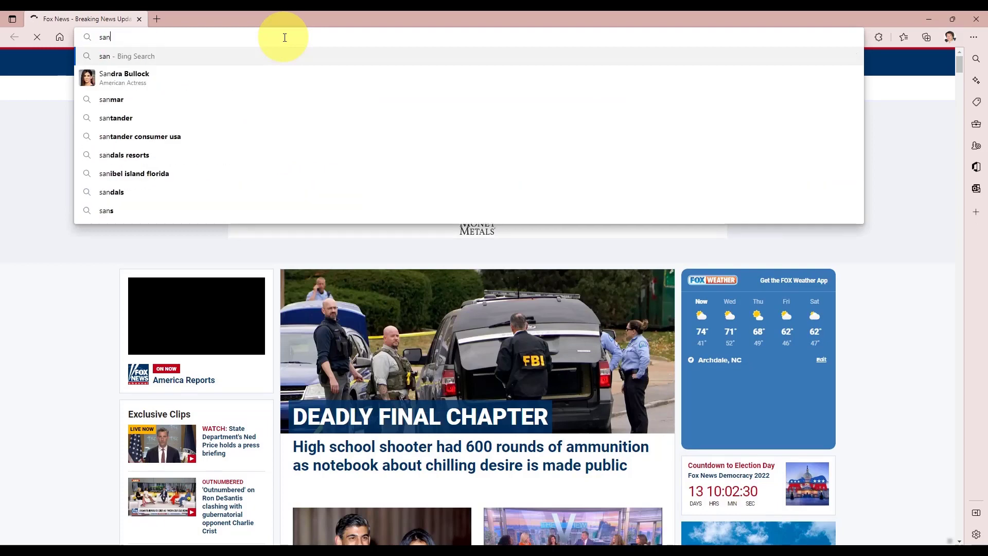
text( frst)
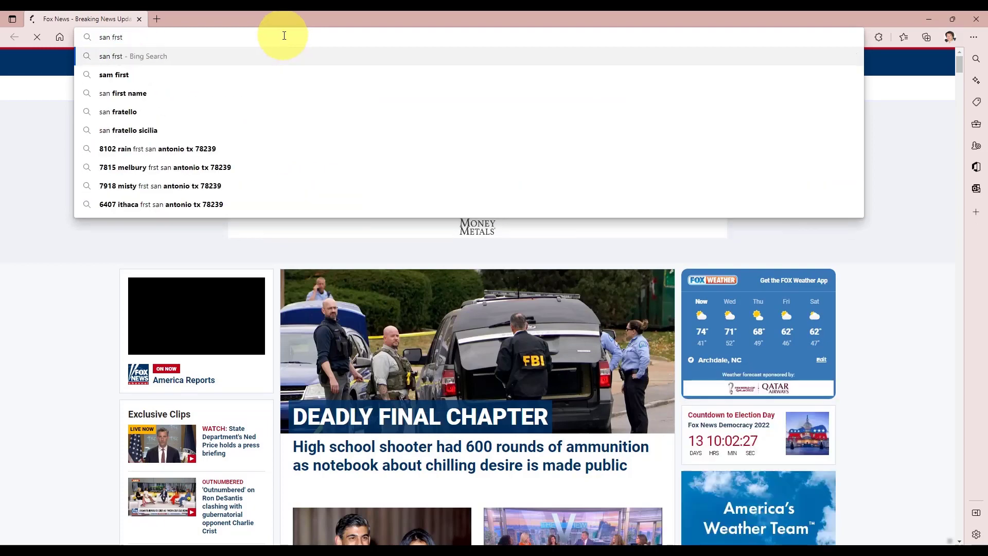
key(BackSpace)
key(BackSpace)
key(BackSpace)
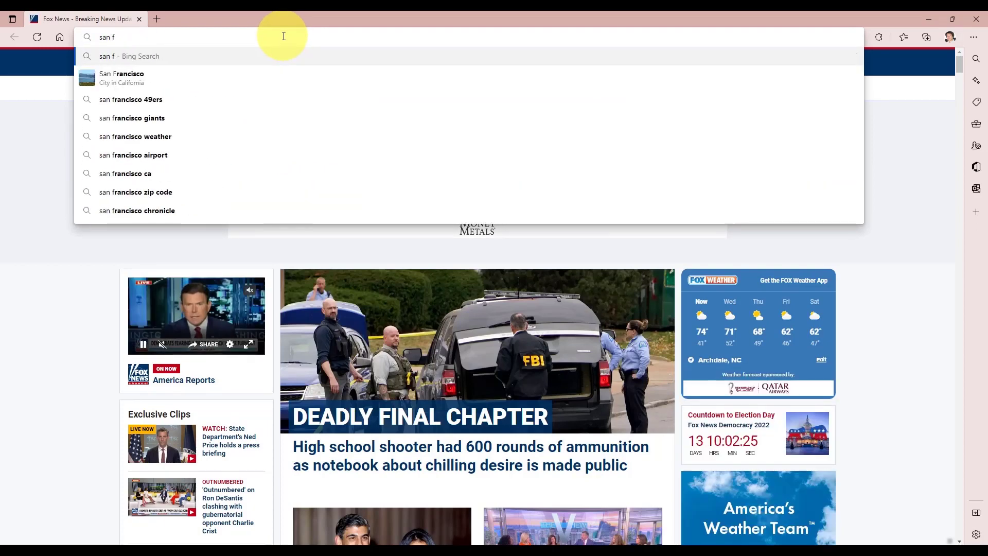
click(269, 72)
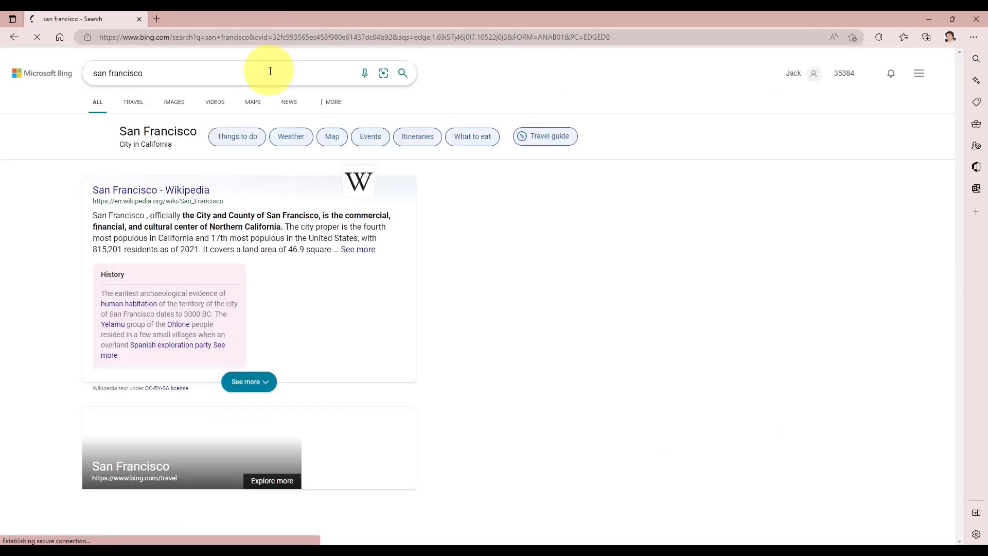
text(zip)
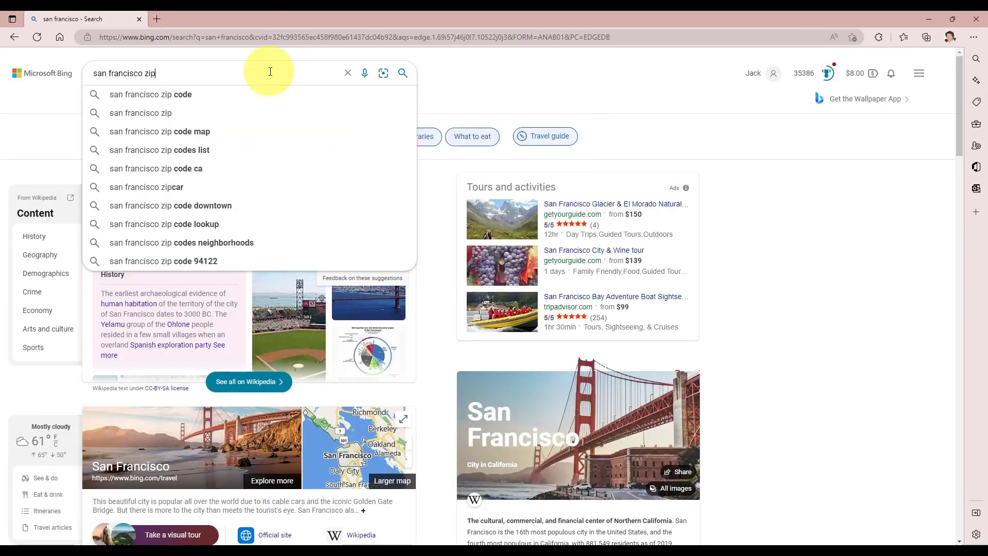
click(261, 93)
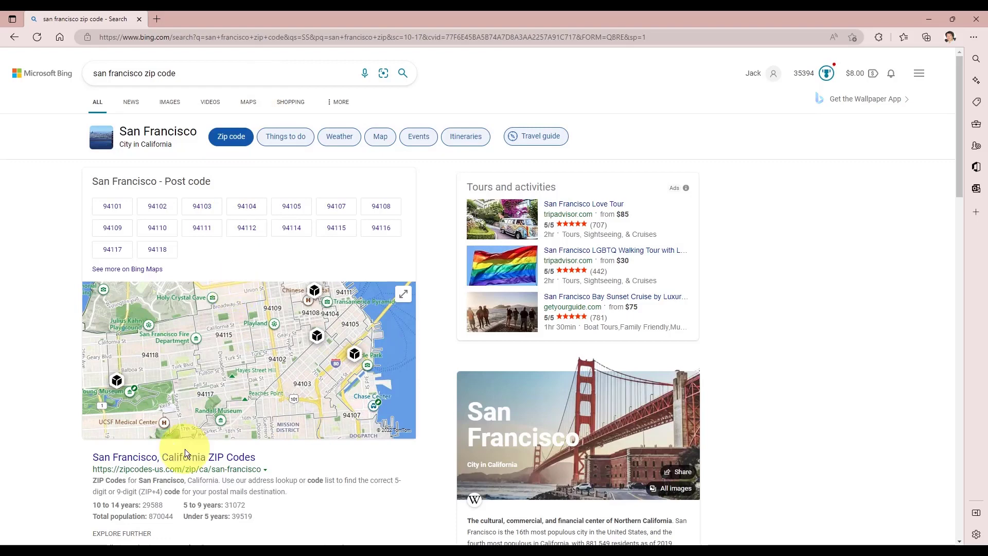
- Open the zipcodes-us.com list, select ZIP code 94102, and return to Access
click(164, 459)
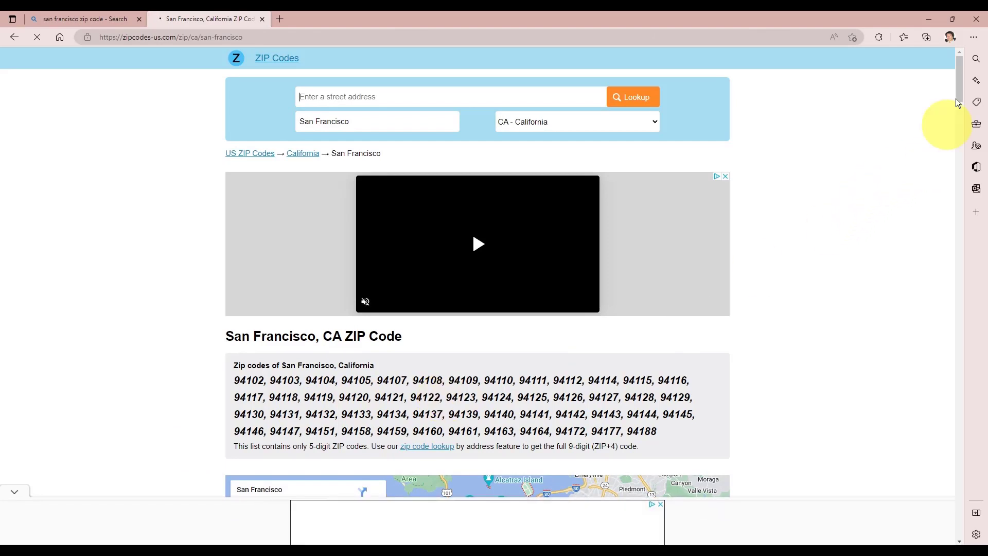
drag(959, 69, 959, 87)
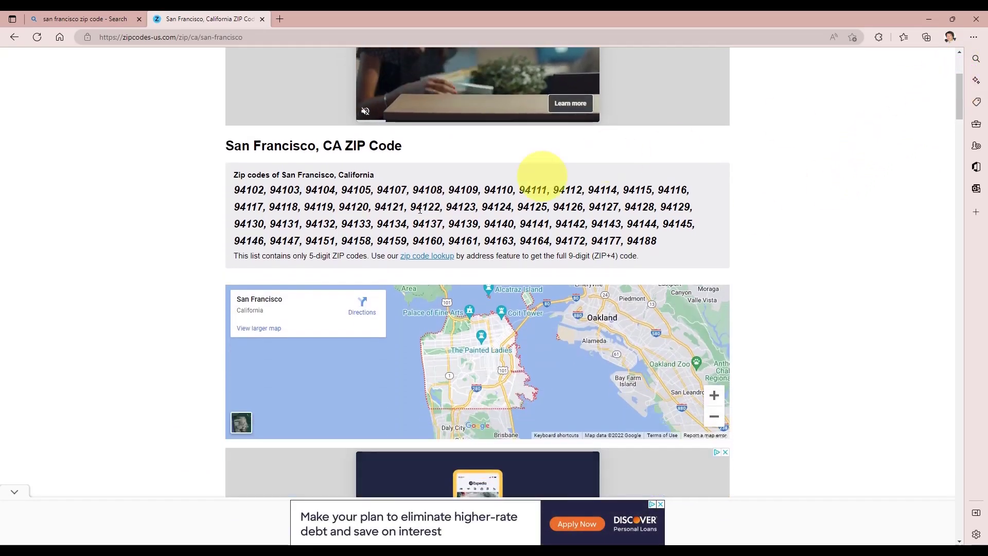
double_click(253, 193)
key(ctrl+c)
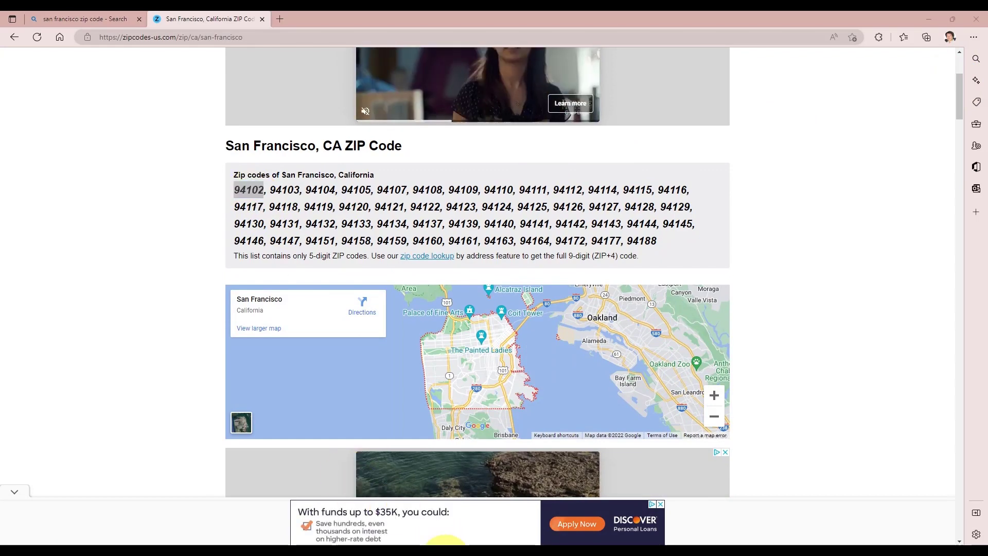
mouse_move(440, 543)
click(414, 520)
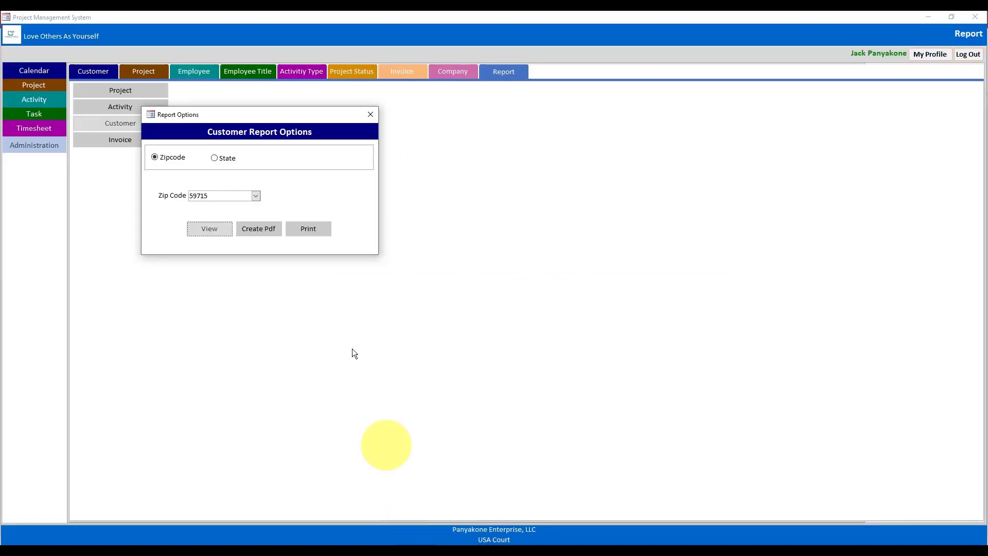
- Try previewing the customer report with pasted ZIP 94102, then dismiss the resulting message
click(255, 197)
key(ctrl+v)
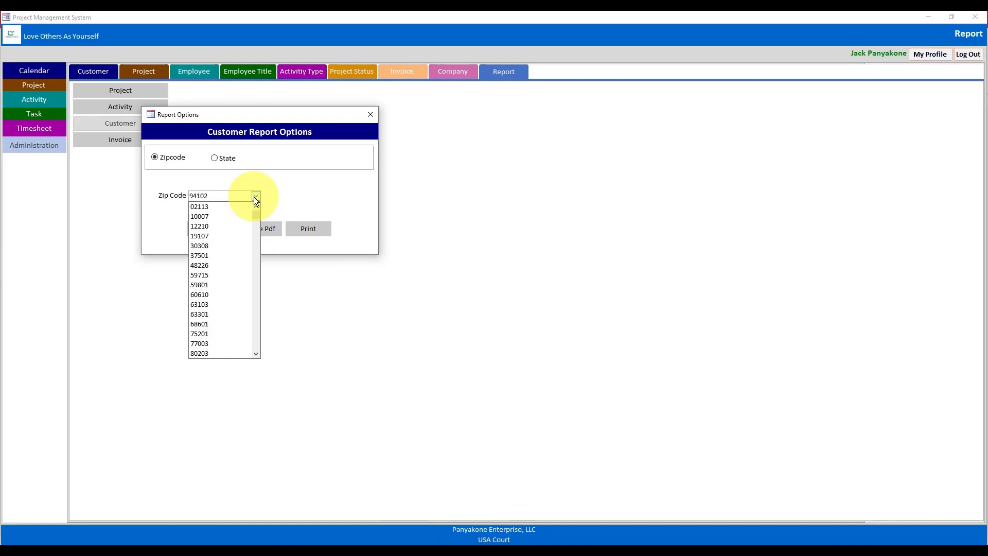
click(317, 198)
click(215, 230)
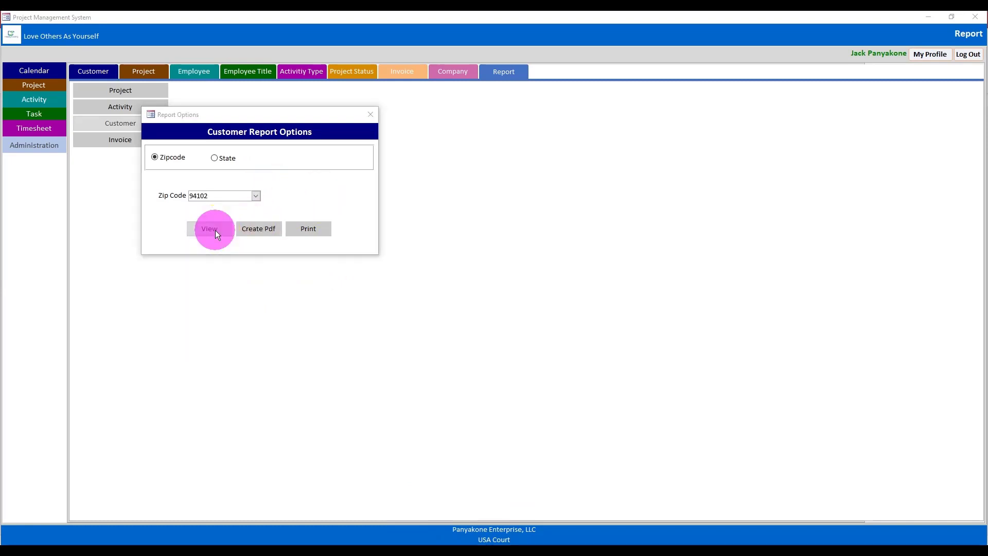
click(497, 315)
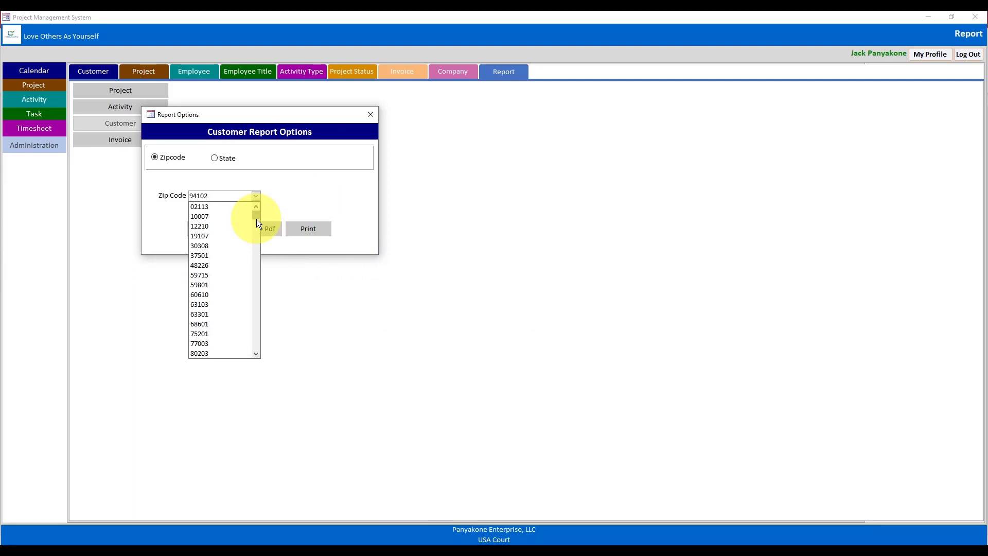
- Preview the report for ZIP 94010 full-screen, then switch it to Design View
key(BackSpace)
key(BackSpace)
key(BackSpace)
key(BackSpace)
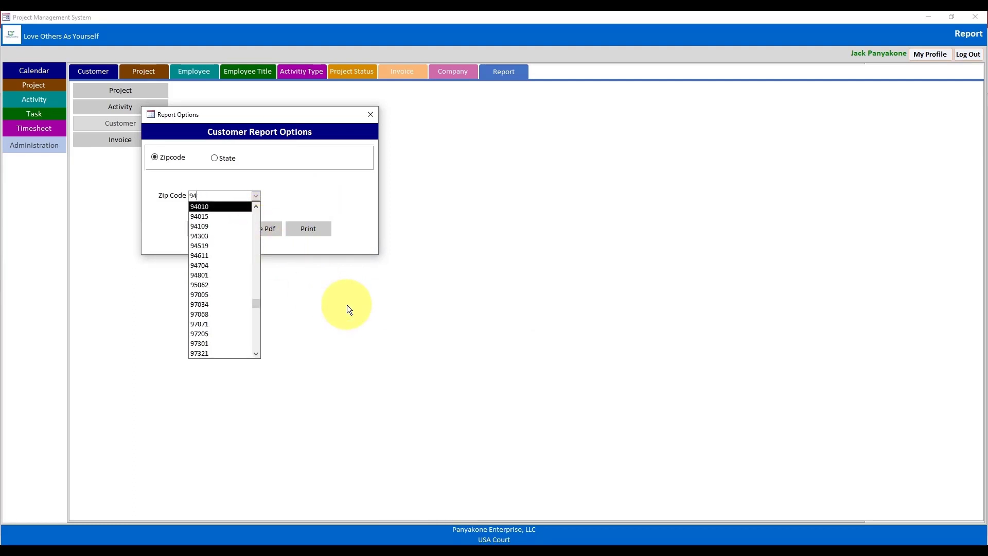
text(4)
click(217, 206)
click(208, 229)
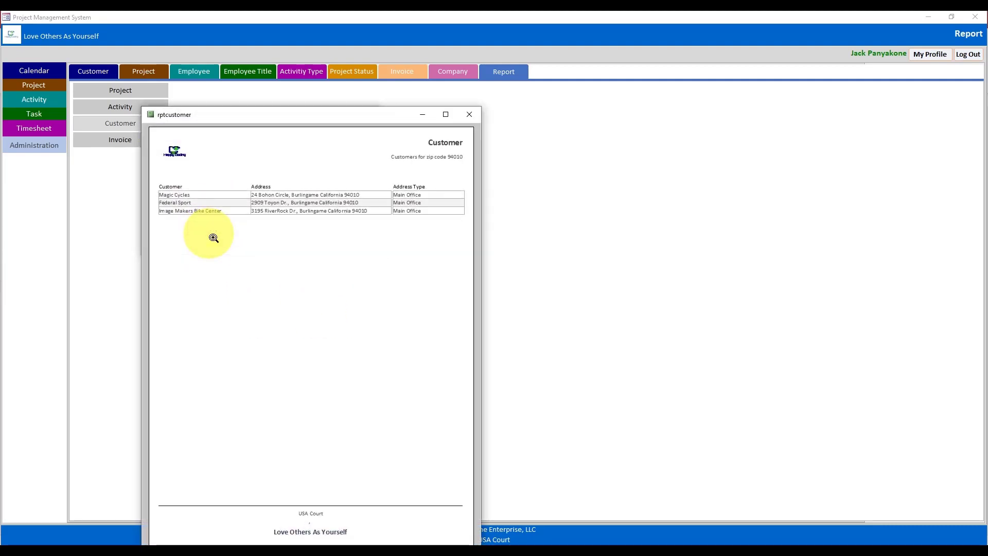
drag(332, 120, 424, 60)
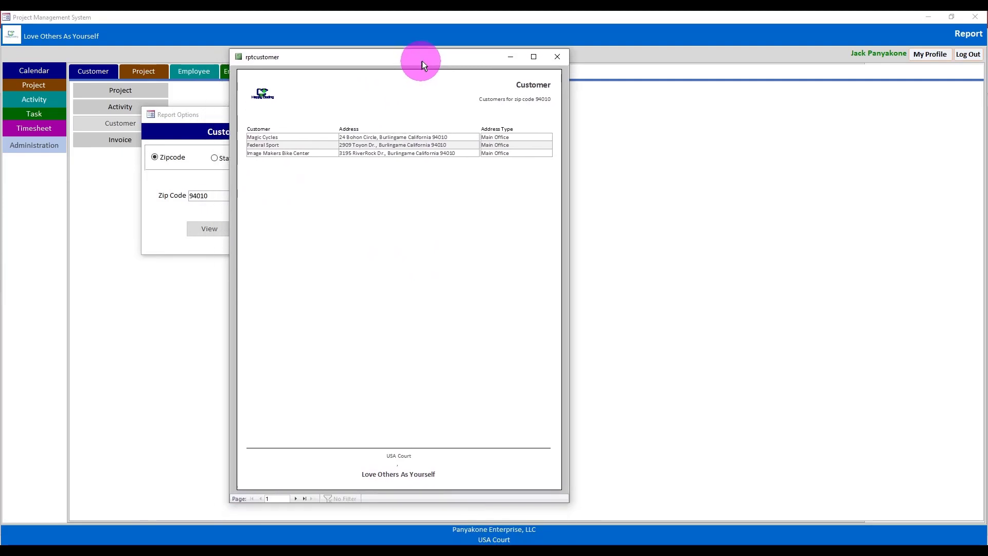
click(537, 54)
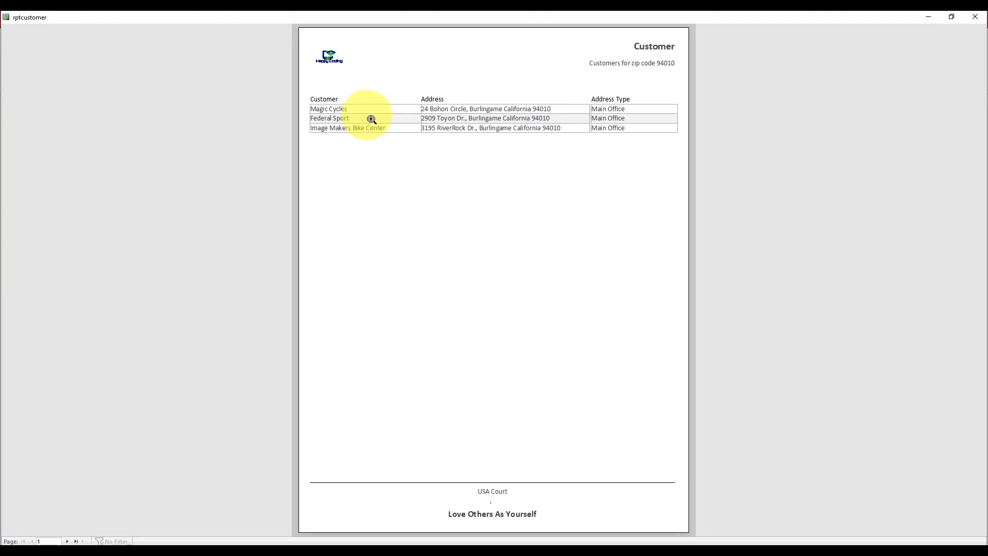
right_click(517, 22)
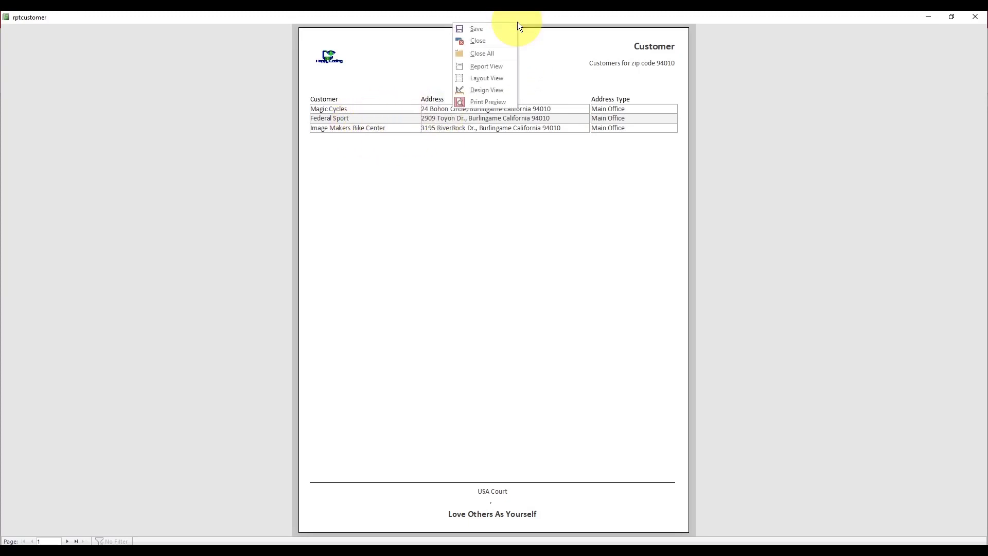
click(493, 90)
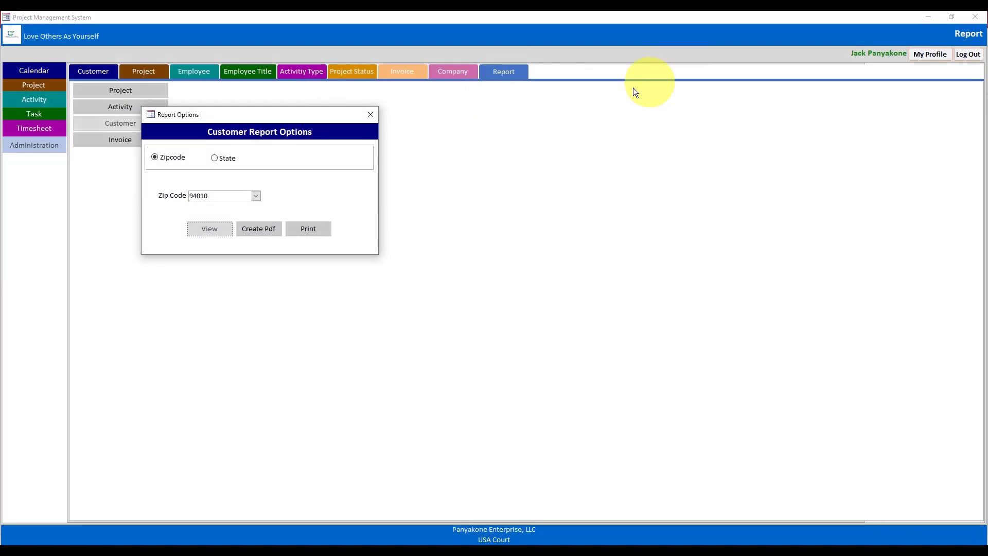
- Set the Detail section's Alternate Back Color to No Color and close rptCustomer's design
click(370, 114)
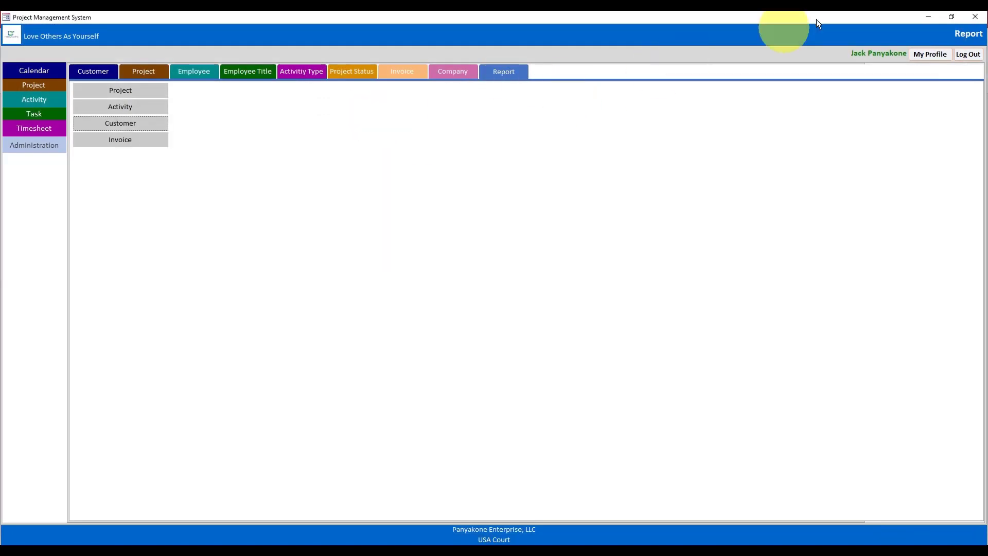
click(928, 18)
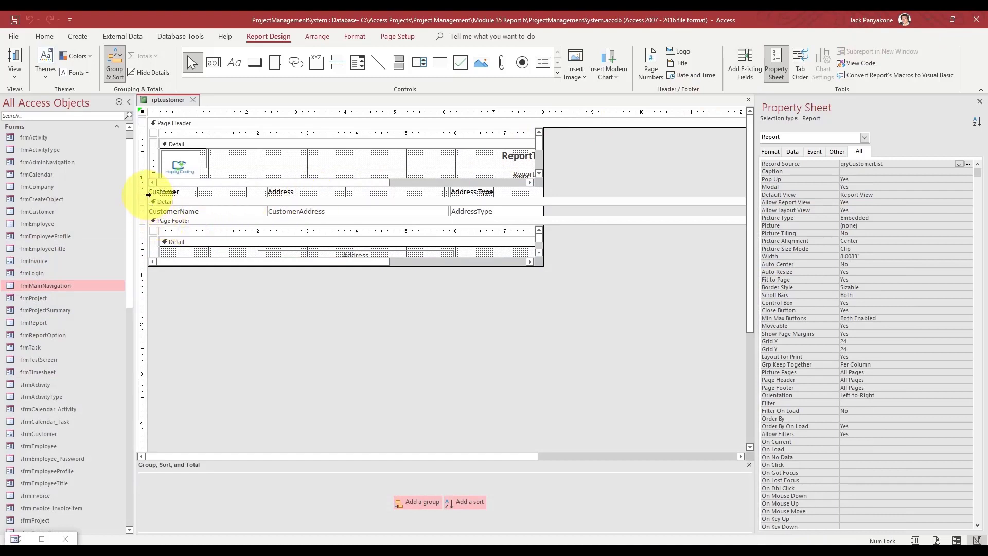
click(415, 202)
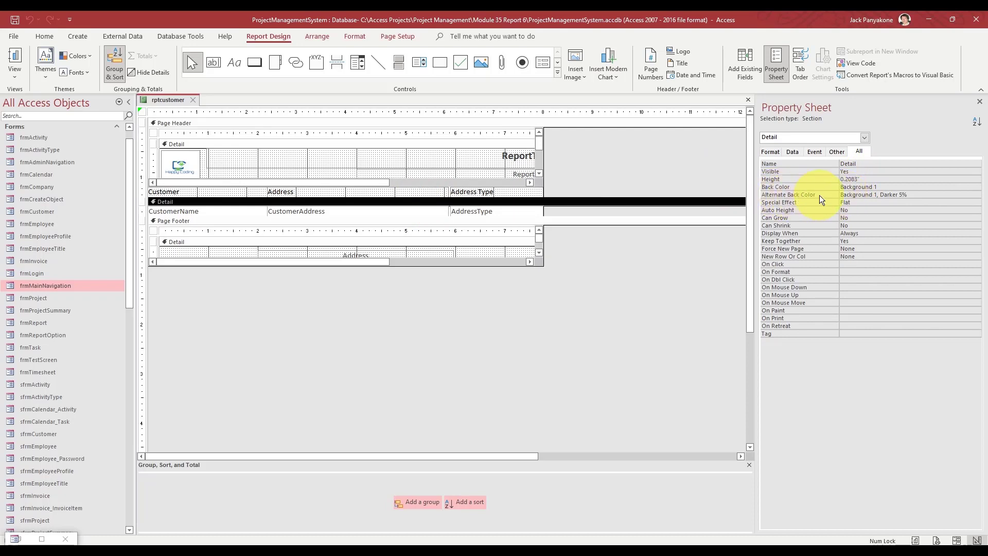
drag(926, 194, 823, 189)
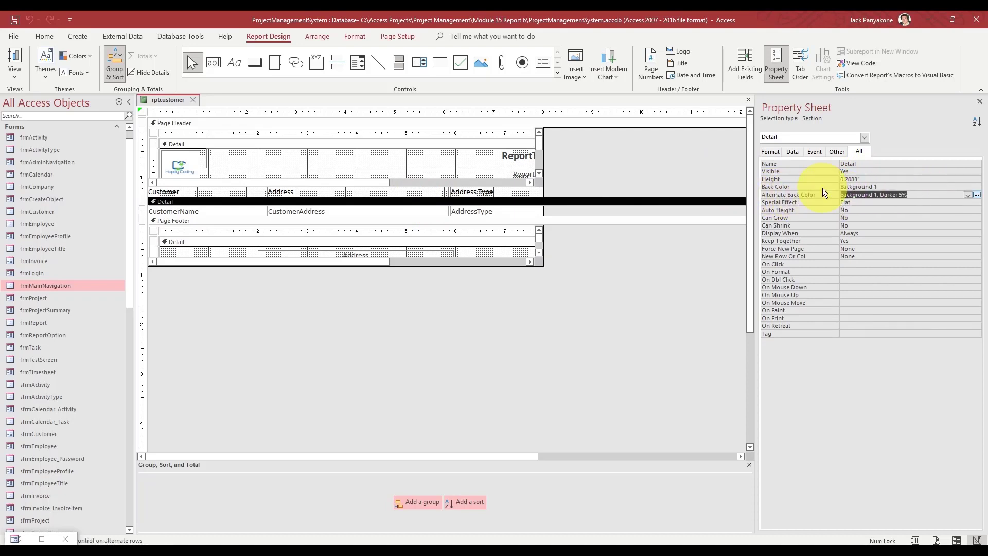
key(Delete)
key(Return)
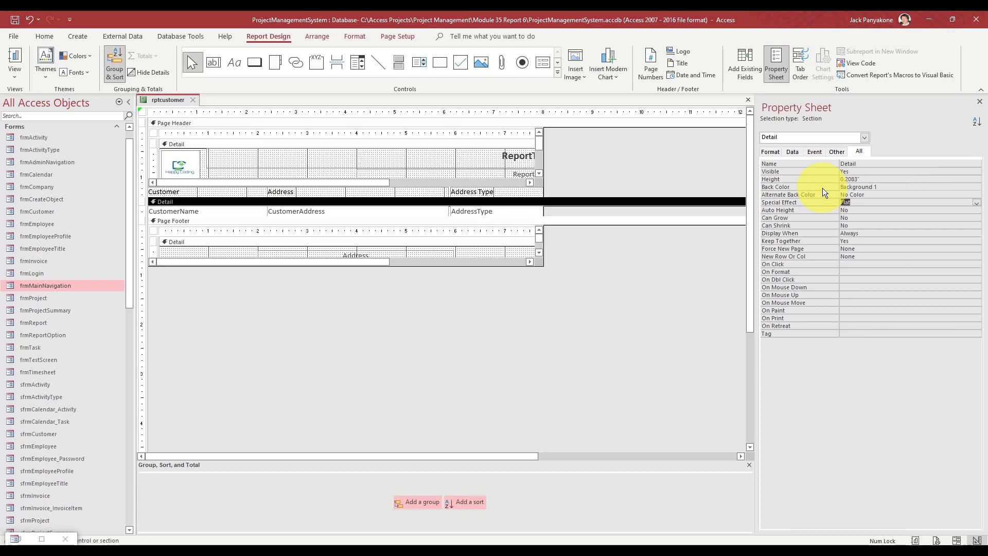
click(602, 286)
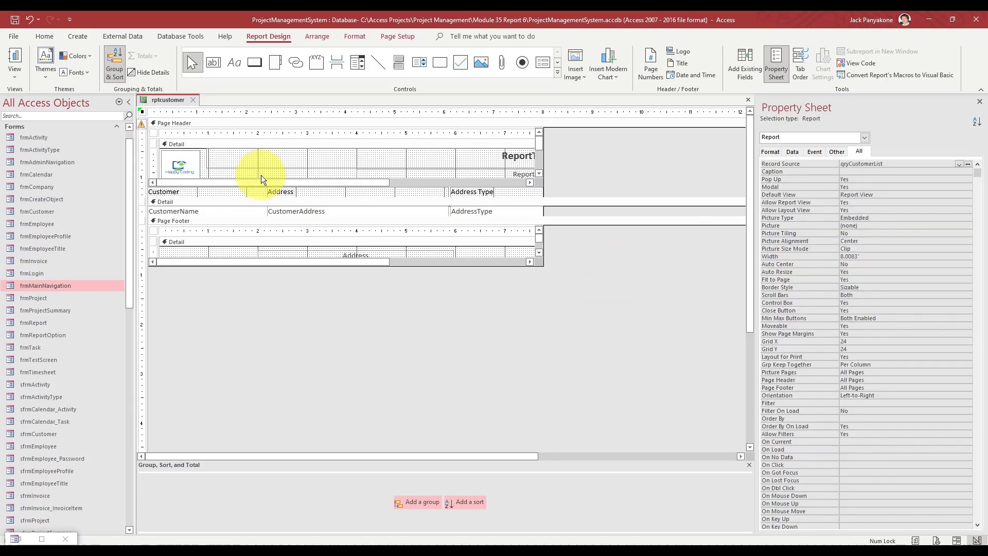
click(193, 99)
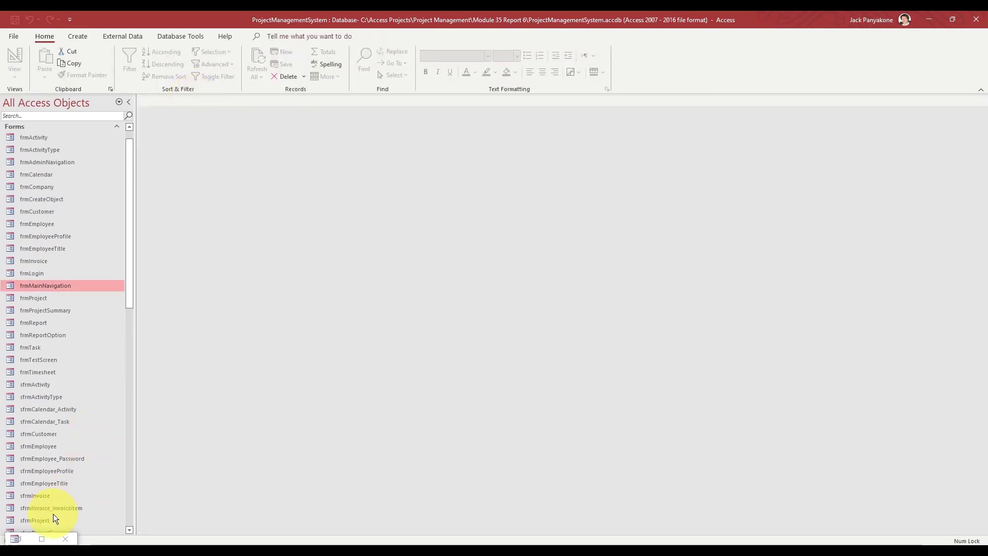
- Preview the customer report filtered by state California full-screen, then close it
click(42, 539)
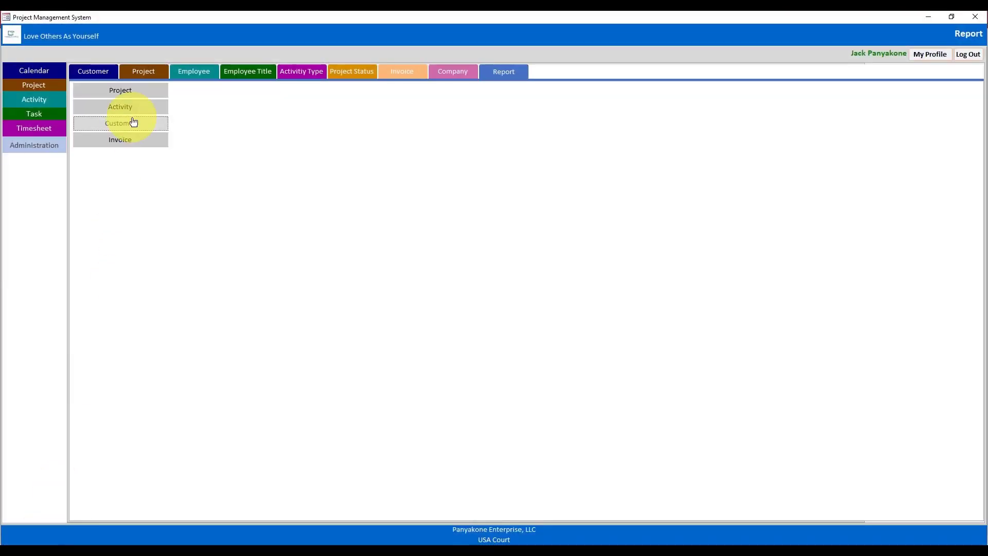
click(132, 120)
click(216, 158)
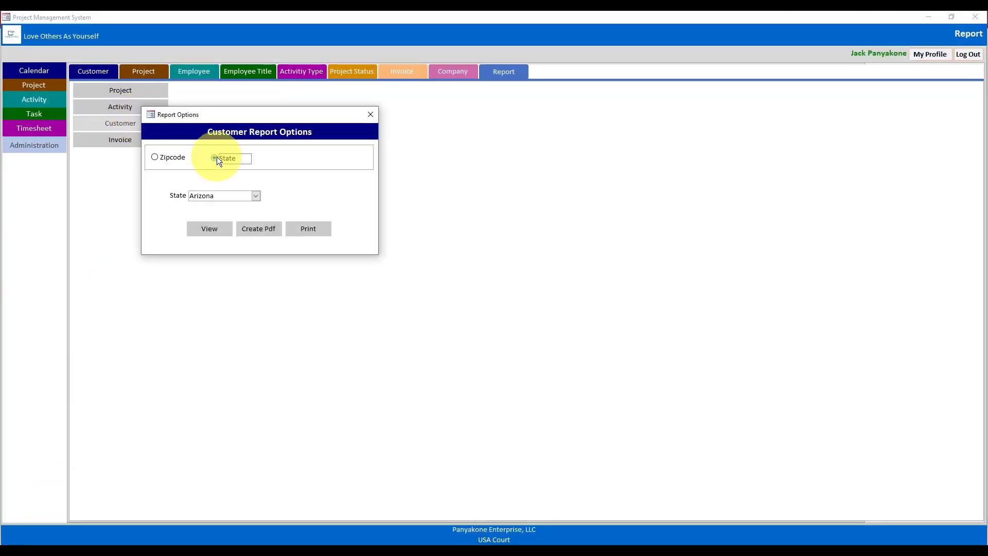
click(255, 197)
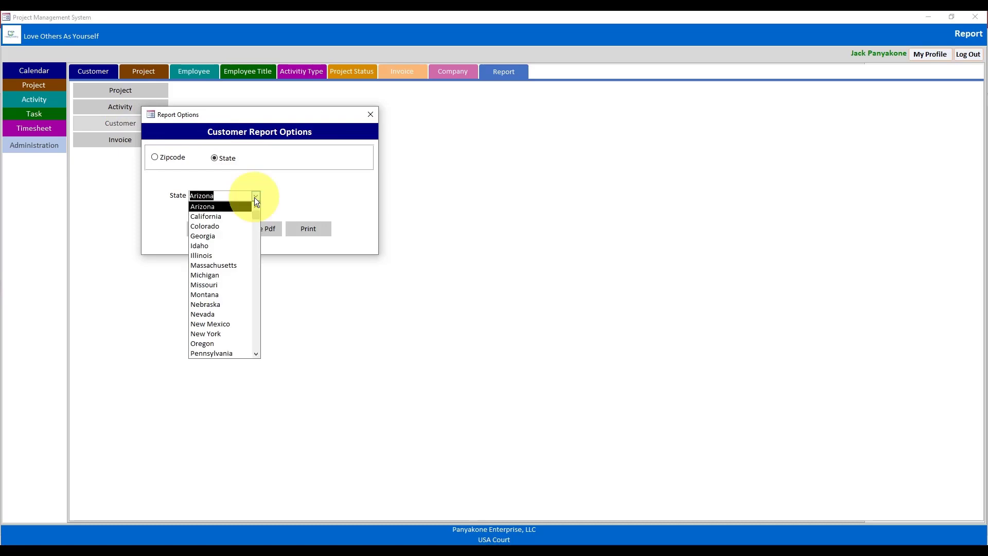
click(227, 217)
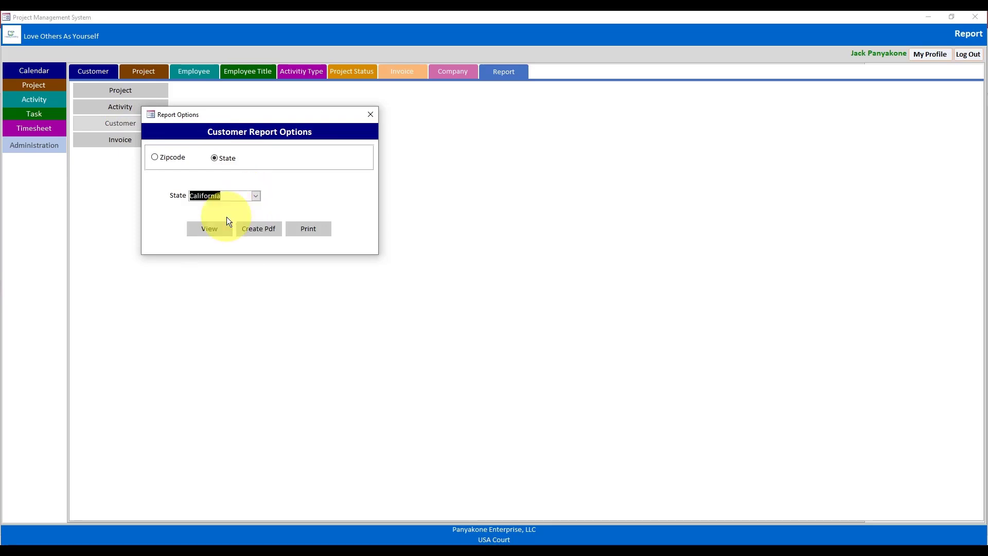
click(212, 234)
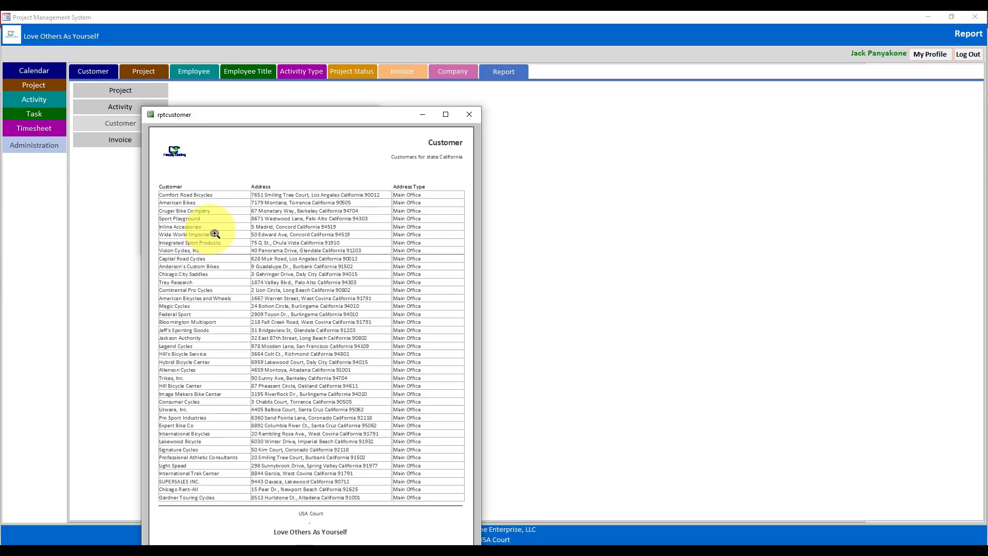
drag(317, 113, 451, 44)
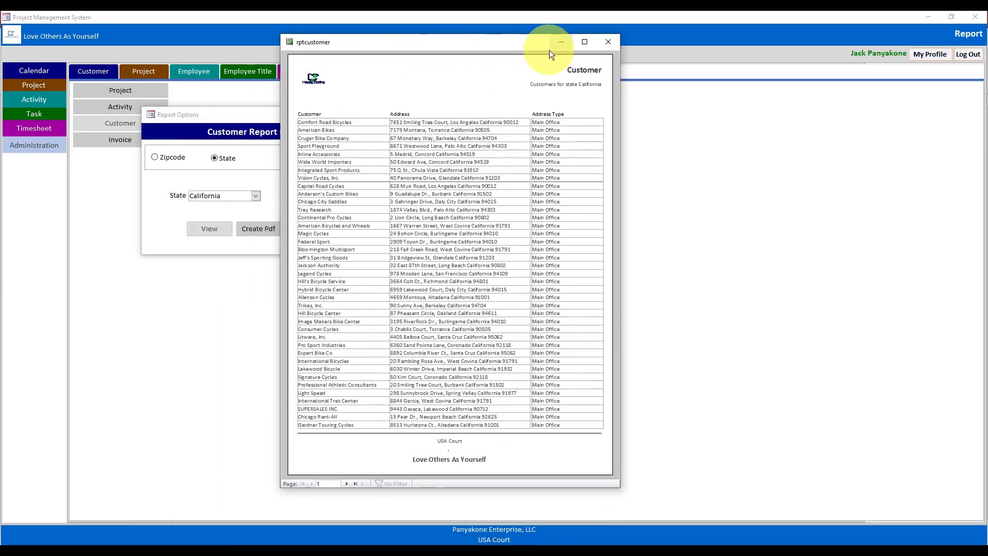
click(587, 46)
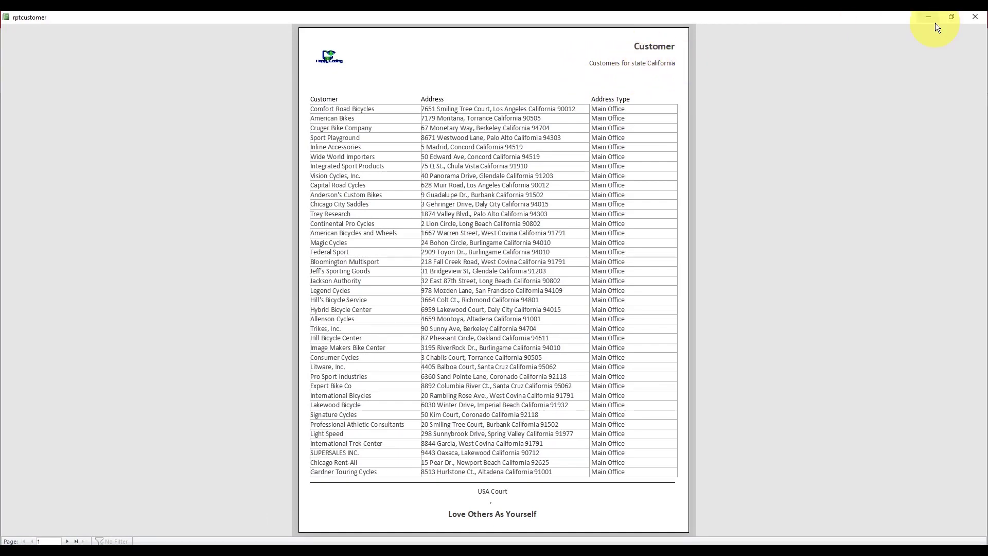
click(975, 16)
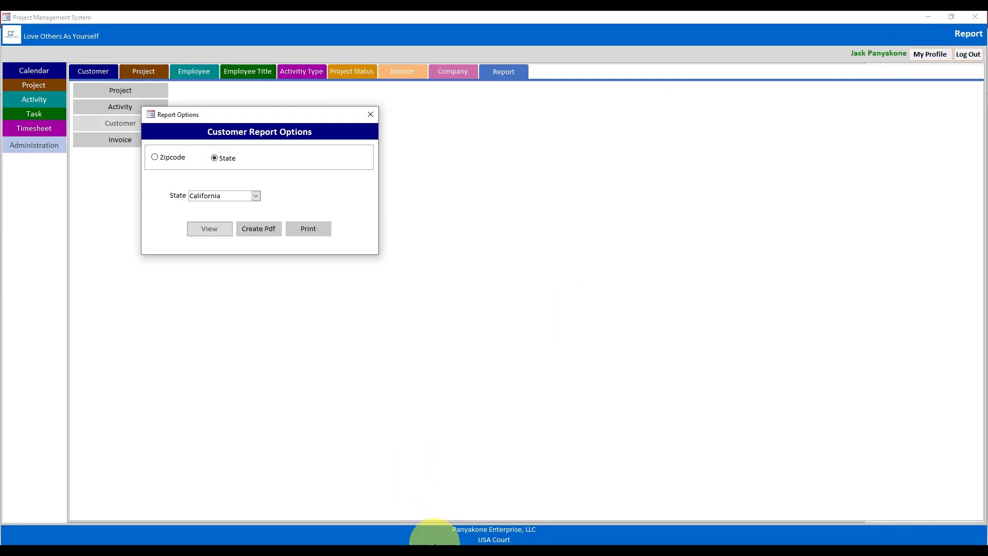
- Add 'of' to the VBA ReportFilter caption so it reads 'Customers for state of'
mouse_move(437, 537)
click(496, 516)
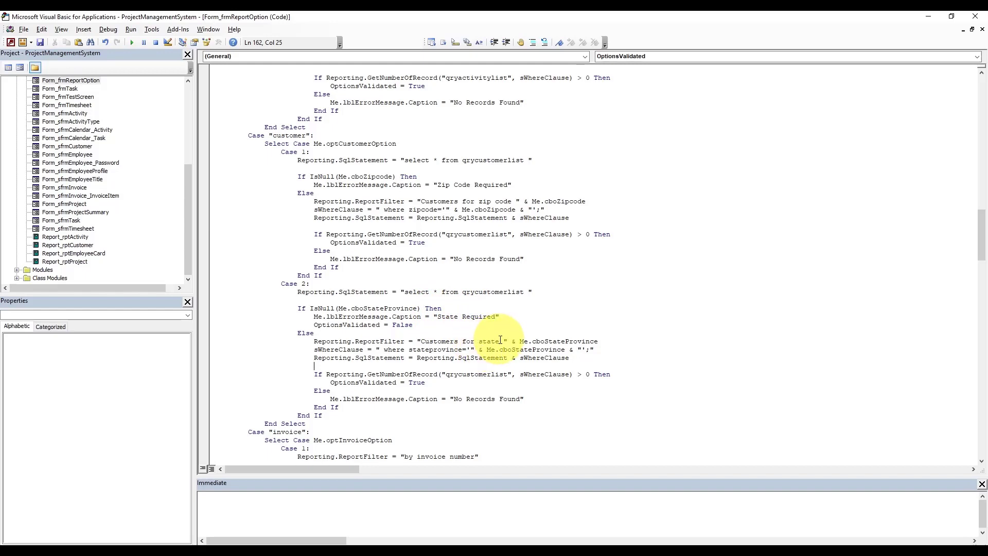
text(of)
click(537, 315)
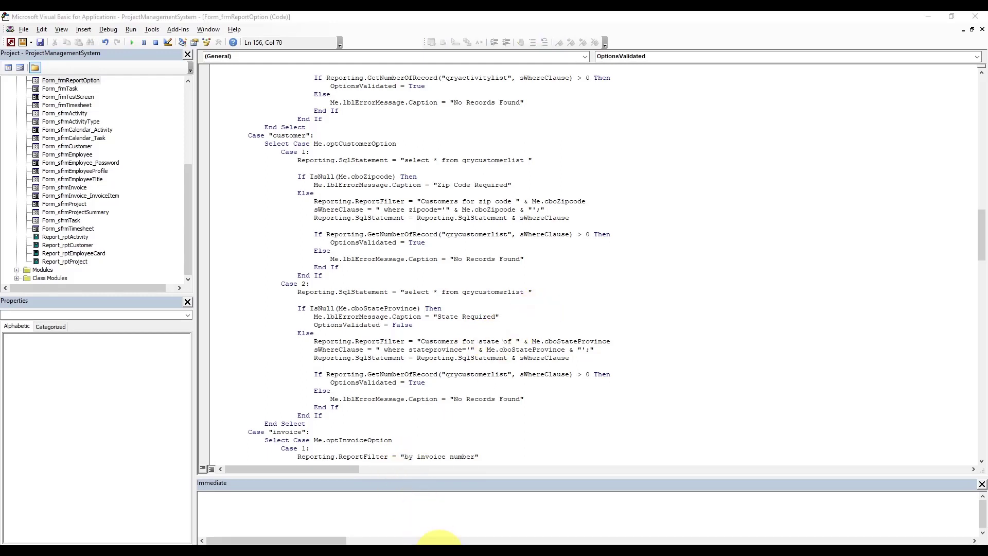
click(400, 524)
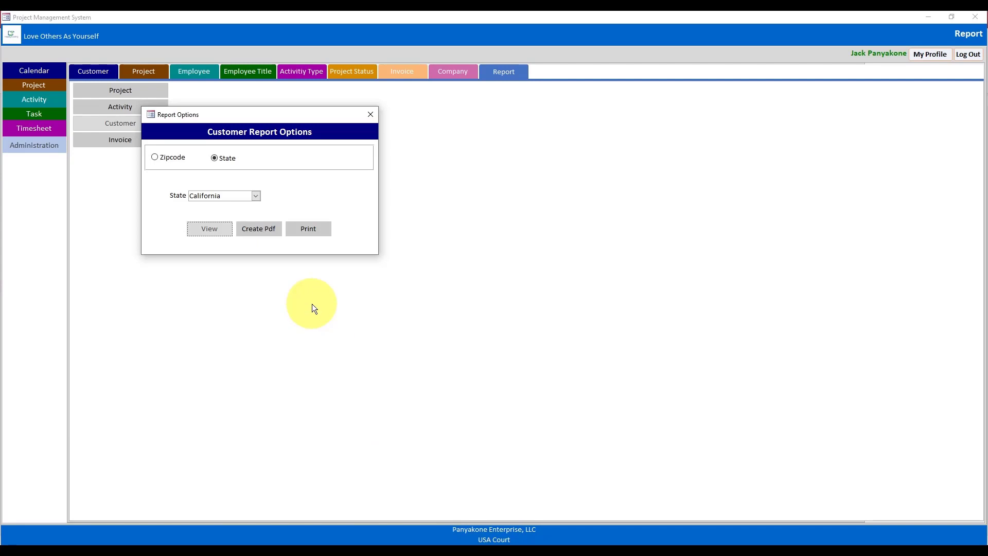
- Preview the California customer report full-screen to check the corrected caption, then close it
click(211, 229)
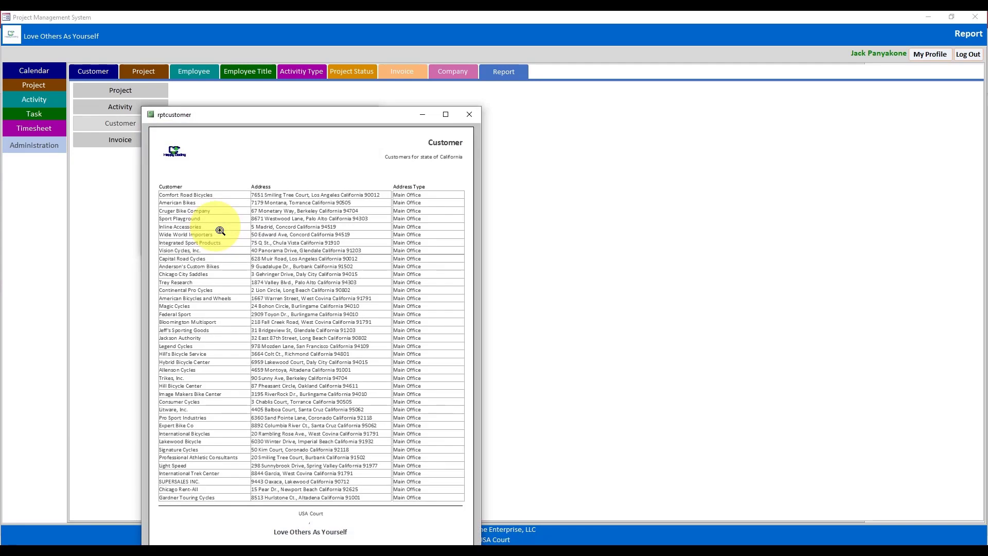
drag(399, 115, 535, 46)
click(584, 44)
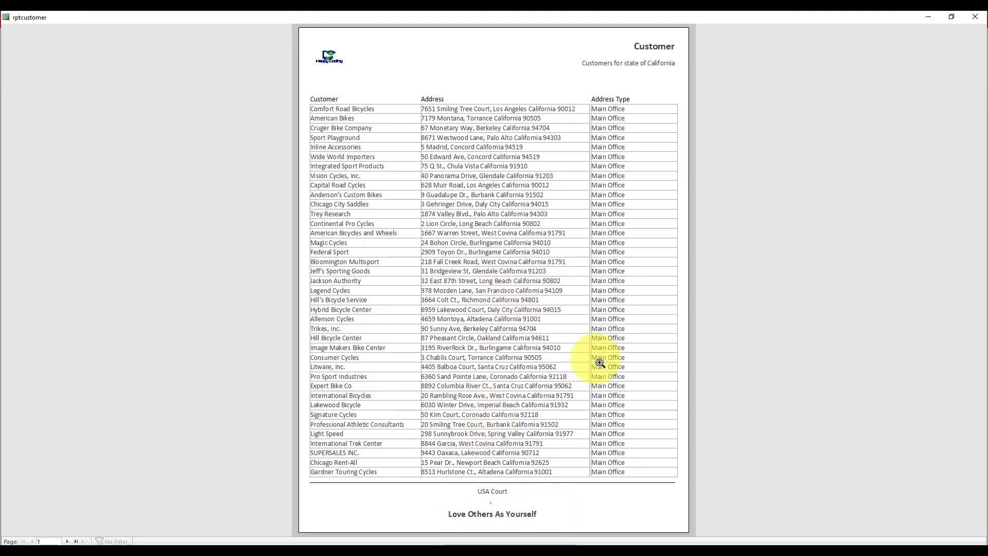
click(973, 18)
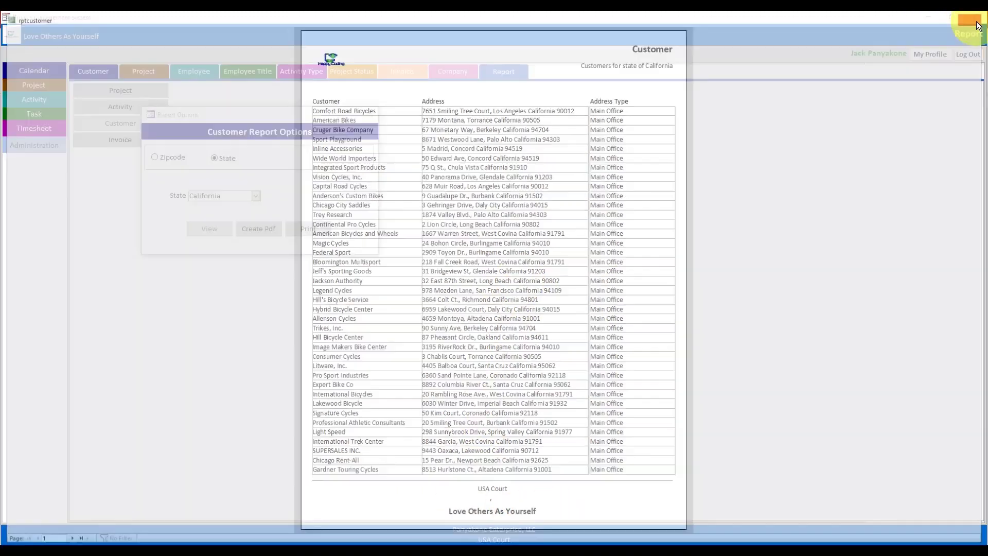
- Preview and close the customer reports for Colorado and Illinois
click(259, 199)
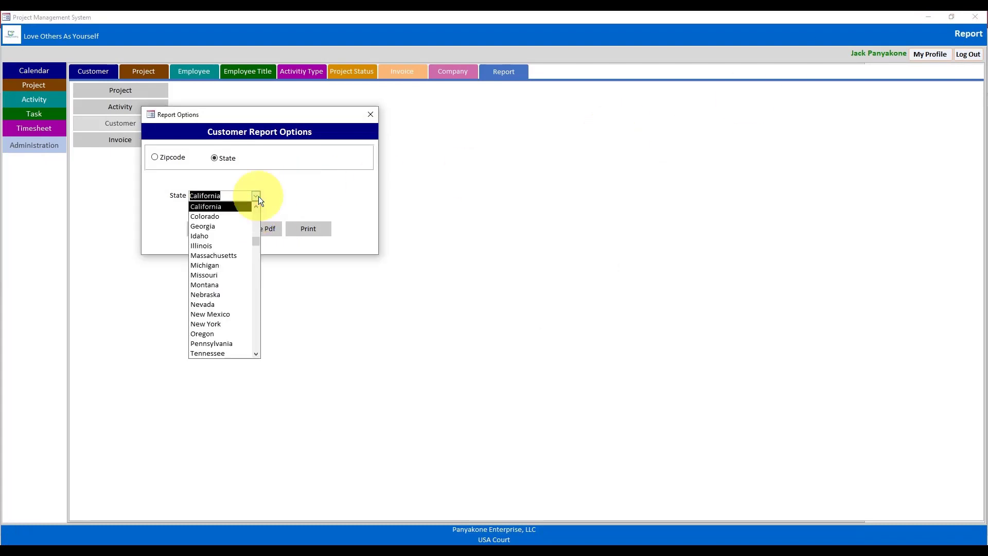
click(216, 220)
click(216, 225)
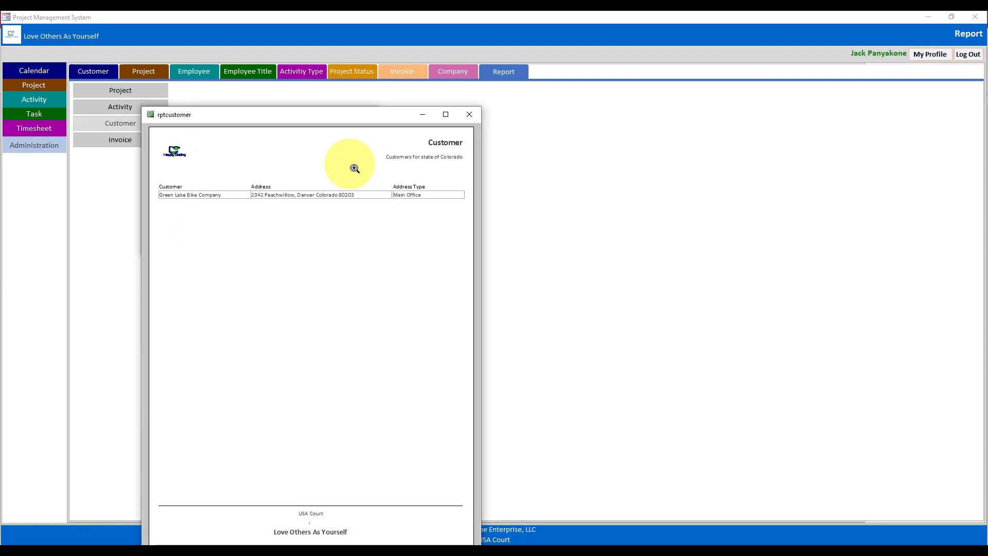
click(470, 114)
click(256, 196)
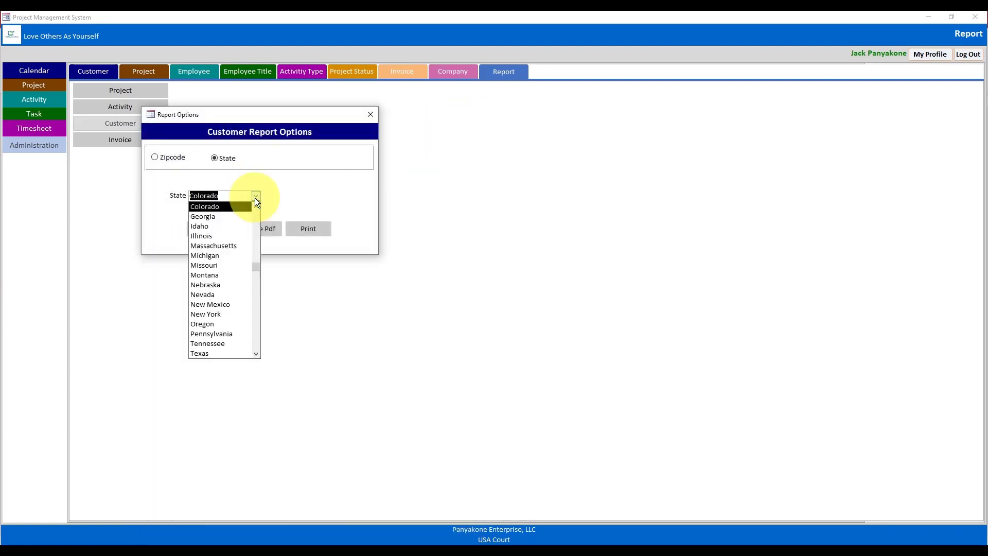
click(195, 235)
click(197, 232)
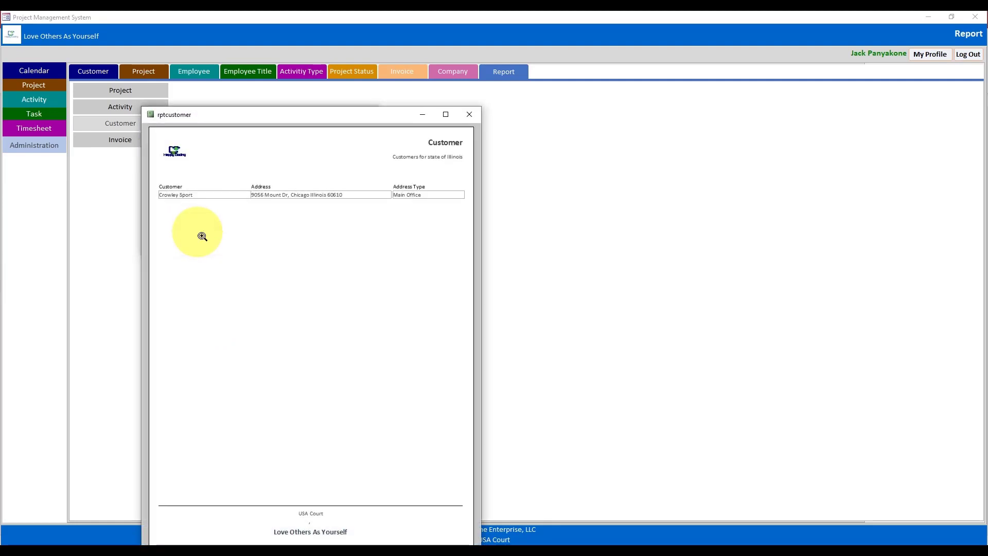
click(469, 115)
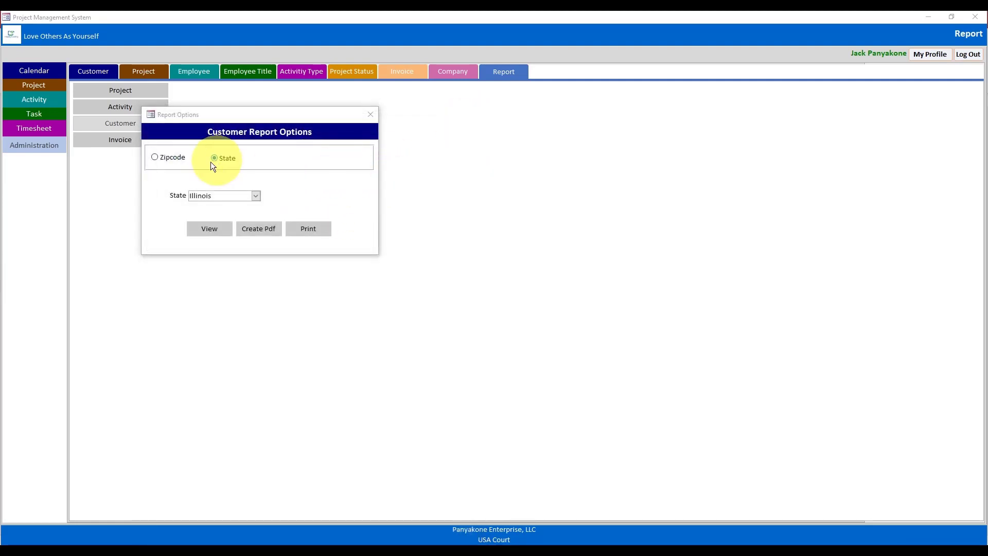
- Switch to Zipcode filtering, preview the report for zip 63301, then close it
click(180, 160)
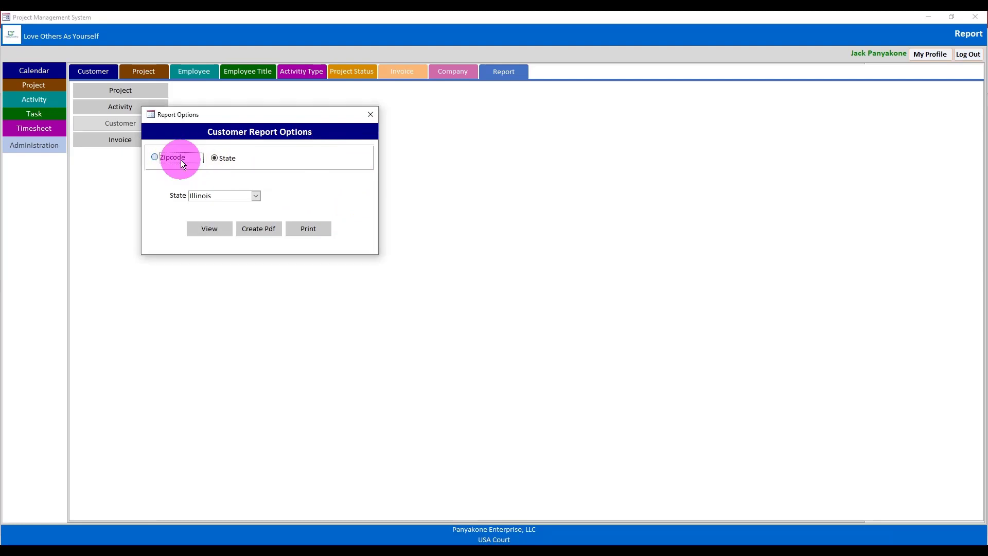
click(256, 196)
click(196, 310)
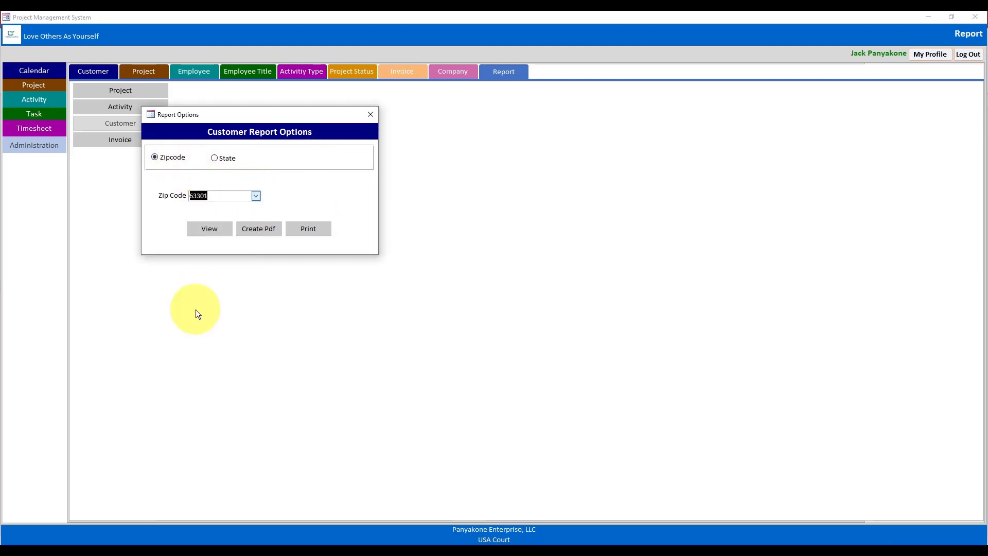
click(209, 228)
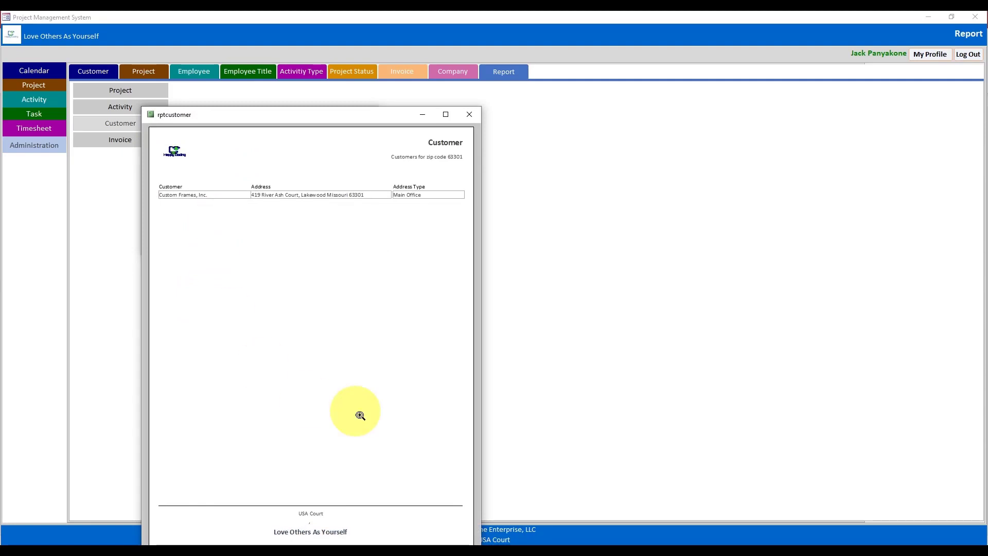
click(469, 115)
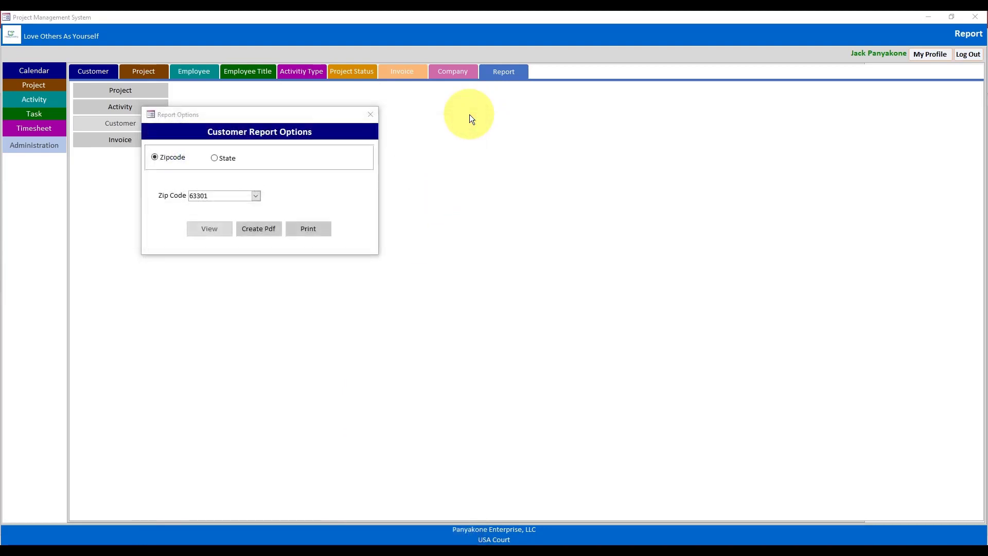
- Close Report Options, minimize the main form, and open the qryInvoiceList query
click(370, 118)
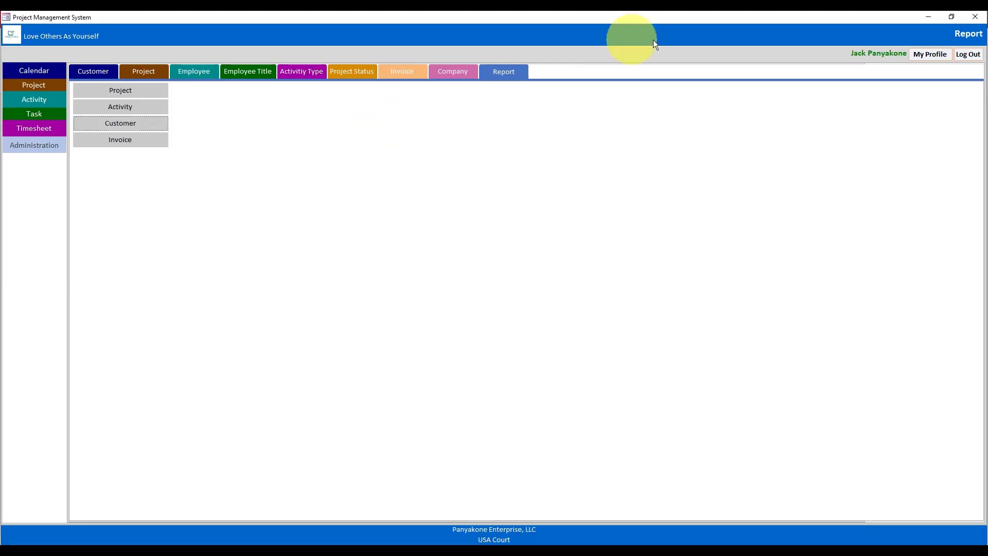
click(928, 16)
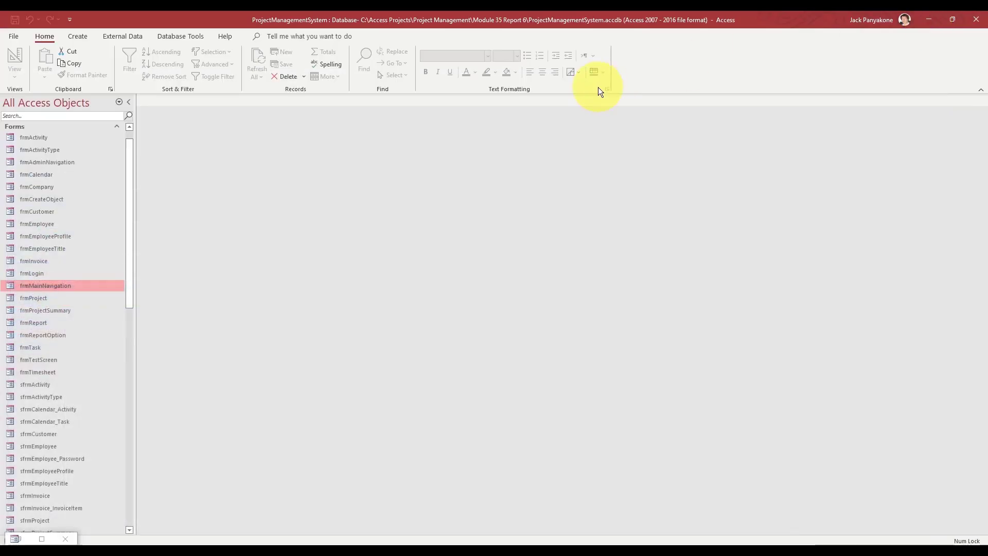
drag(128, 217, 128, 209)
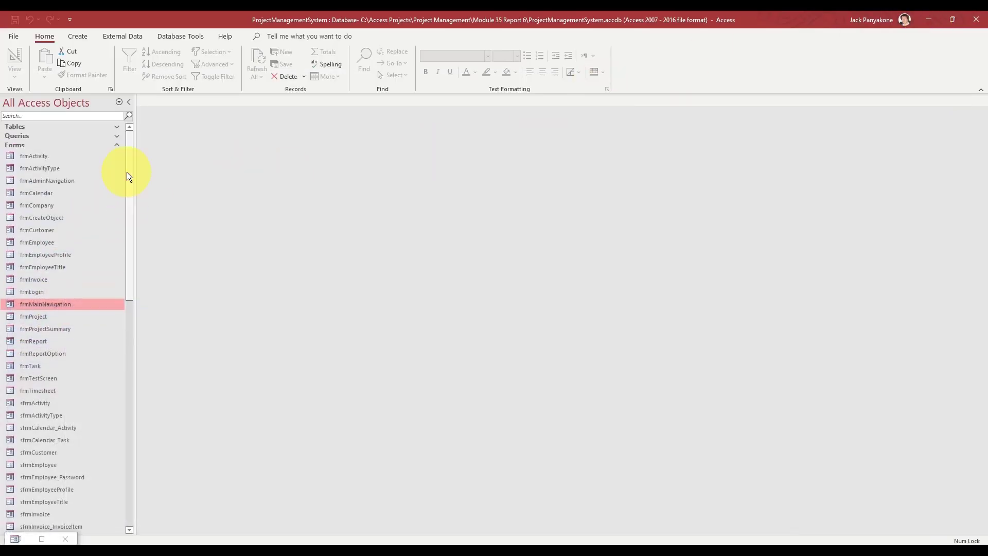
click(117, 136)
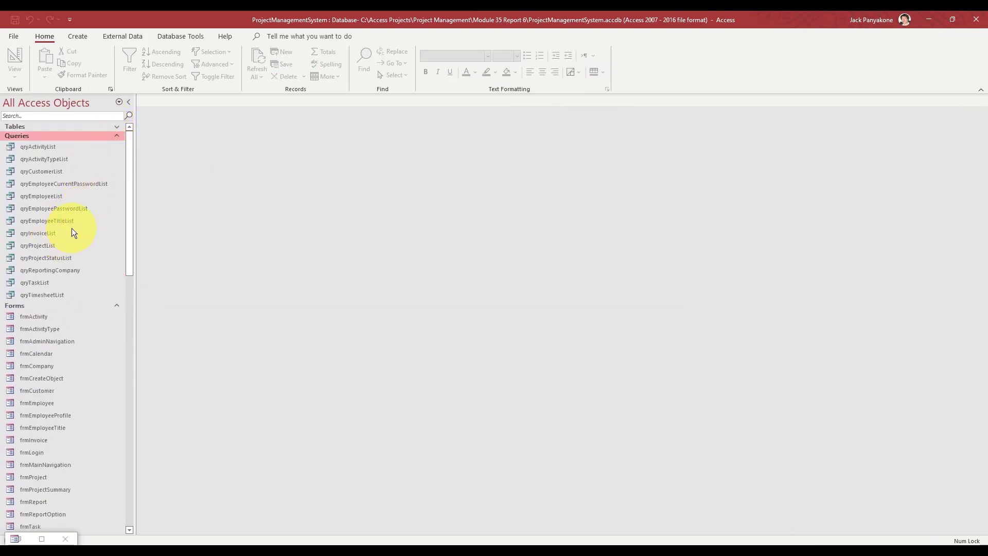
double_click(53, 234)
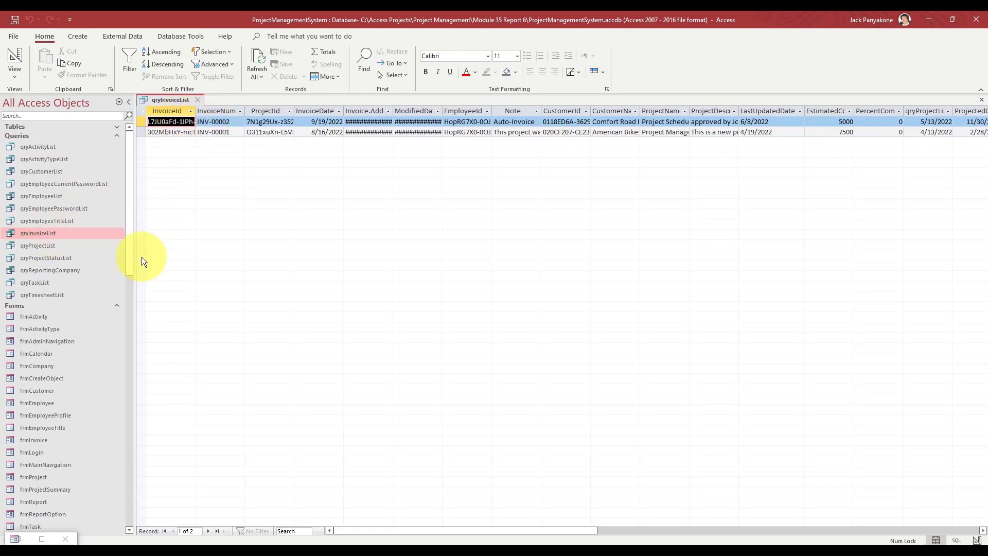
- Briefly open and close the InvoiceItem table, collapsing the Tables list again
click(116, 128)
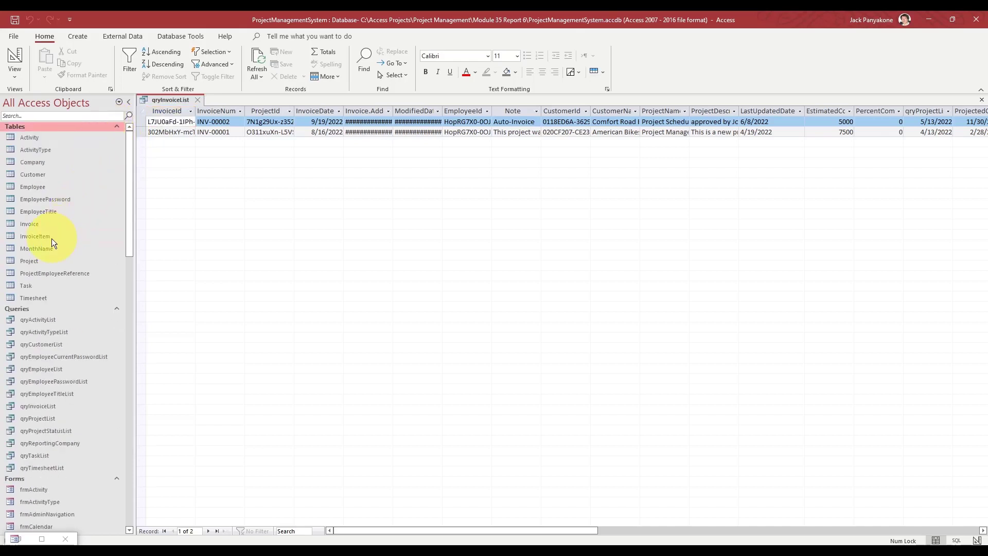
double_click(36, 236)
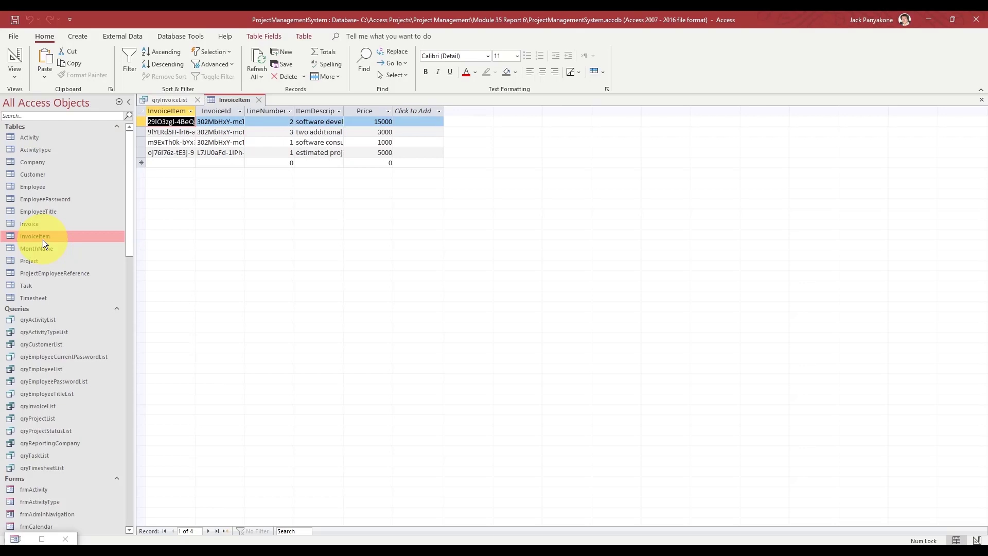
click(260, 99)
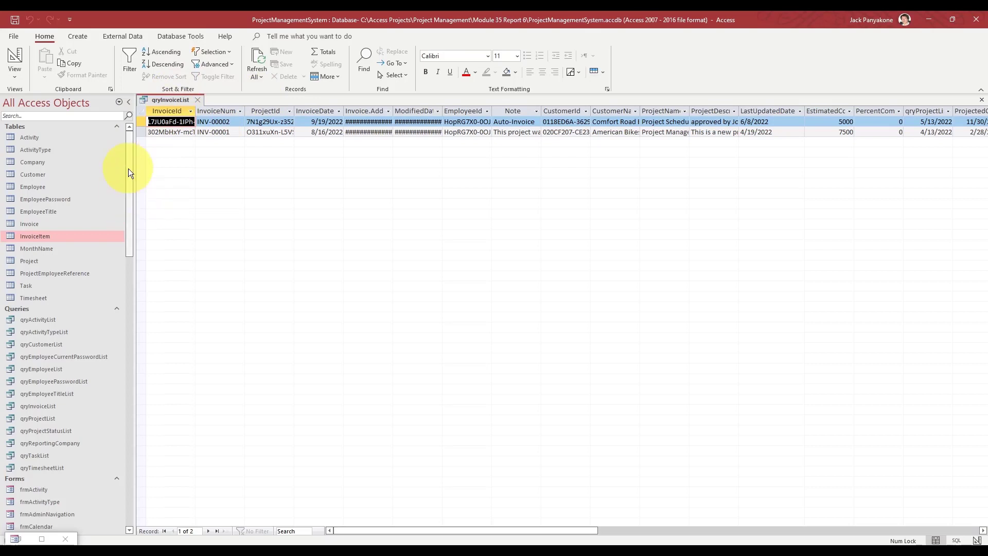
click(116, 126)
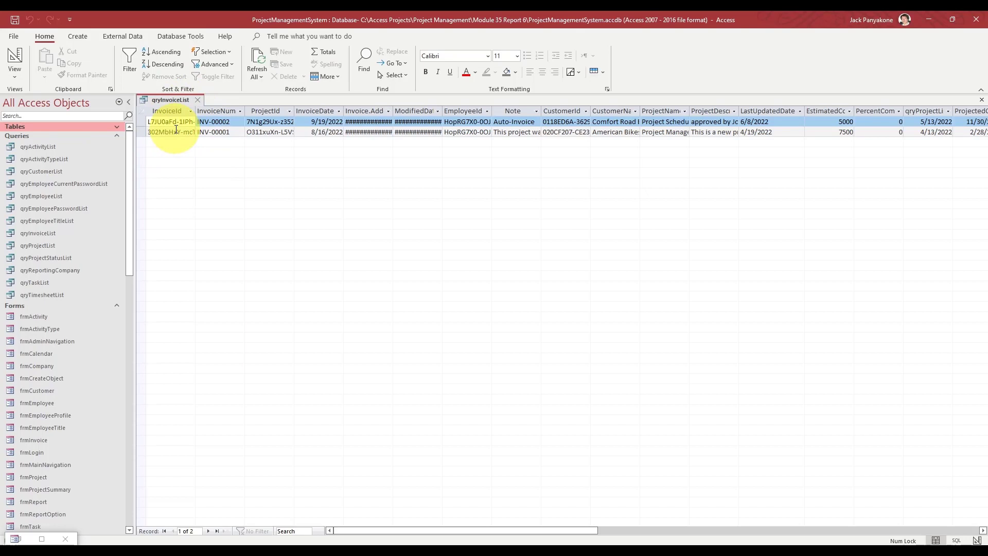
right_click(184, 102)
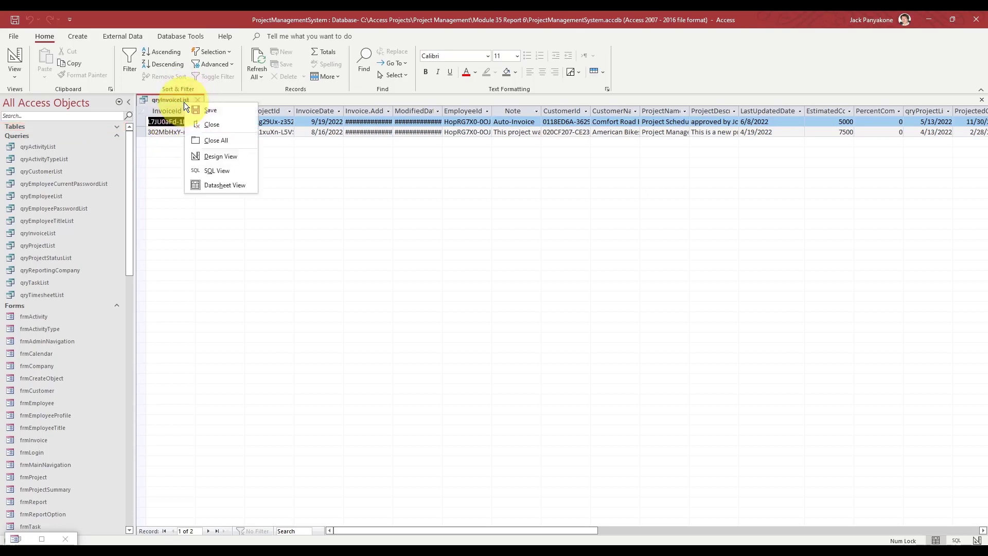
- Switch qryInvoiceList to Design View to see its Invoice, qryProjectList and Customer joins
click(216, 157)
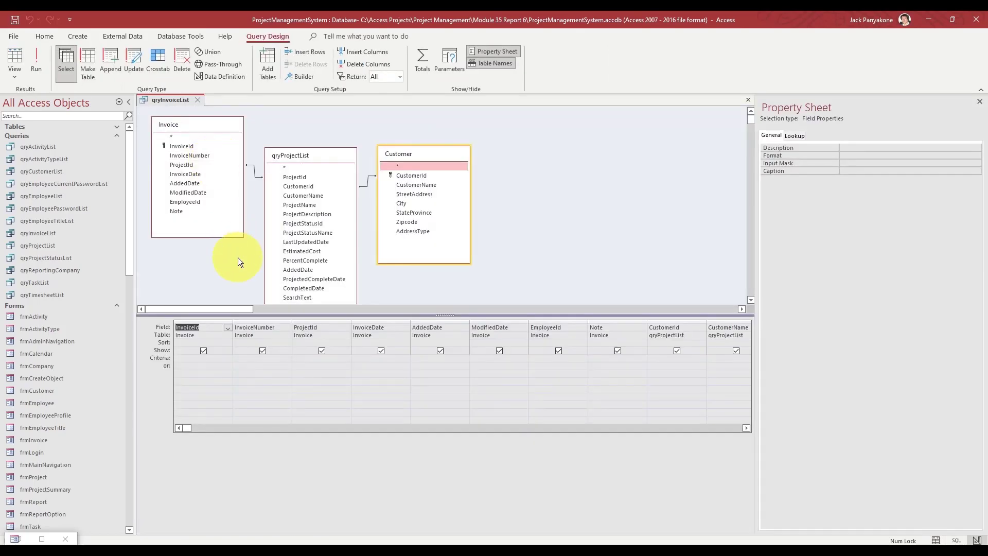
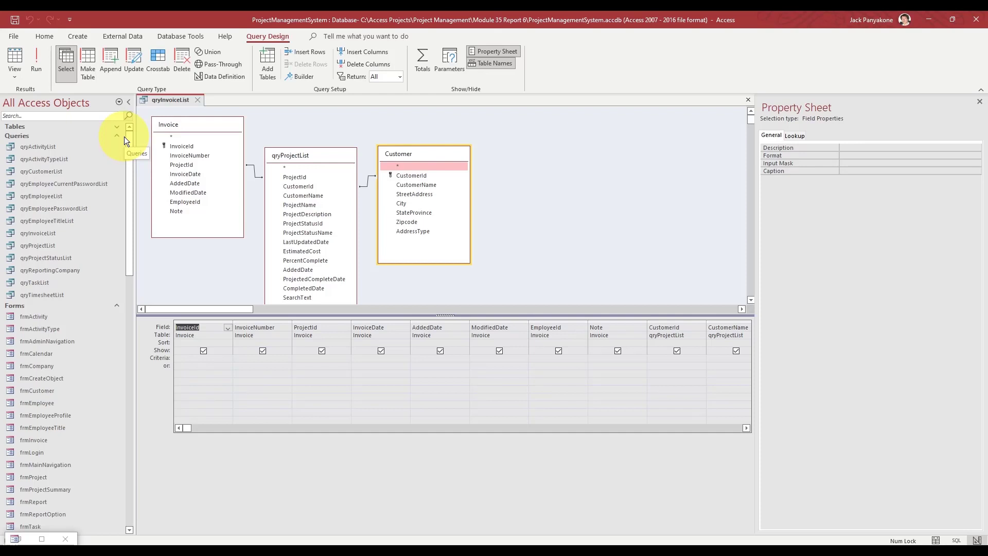
- Copy qryInvoiceList's SQL into a new blank query and view it in Design View
right_click(287, 126)
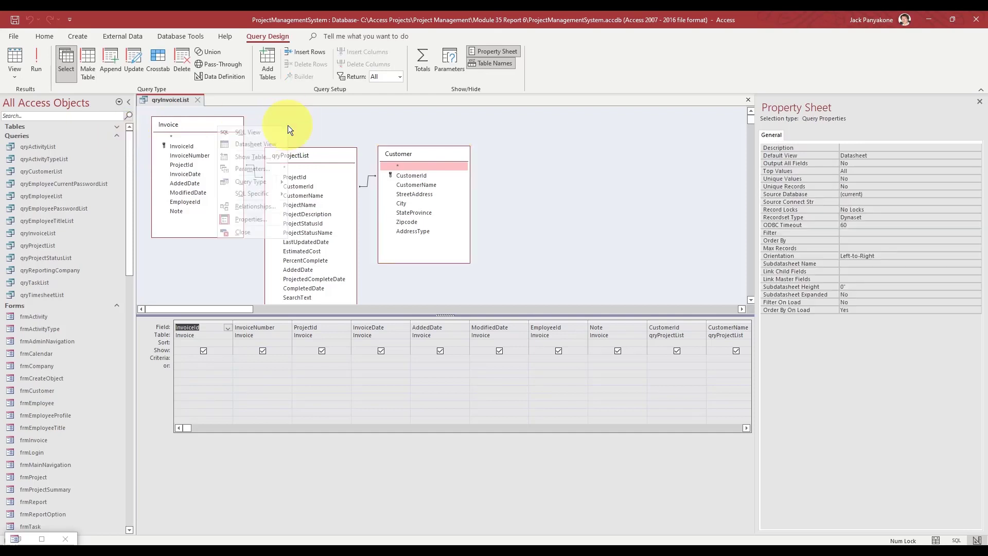
click(257, 134)
key(ctrl+c)
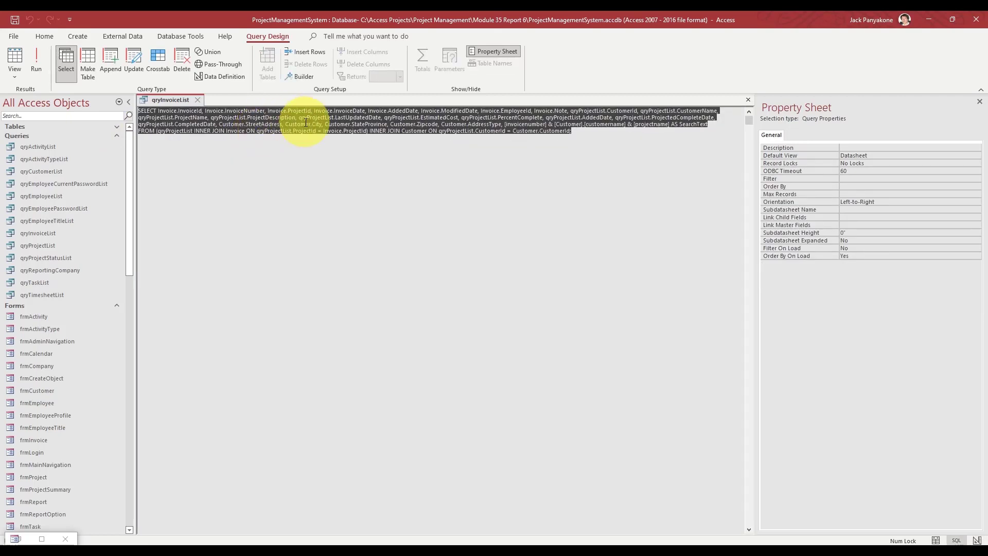
click(79, 38)
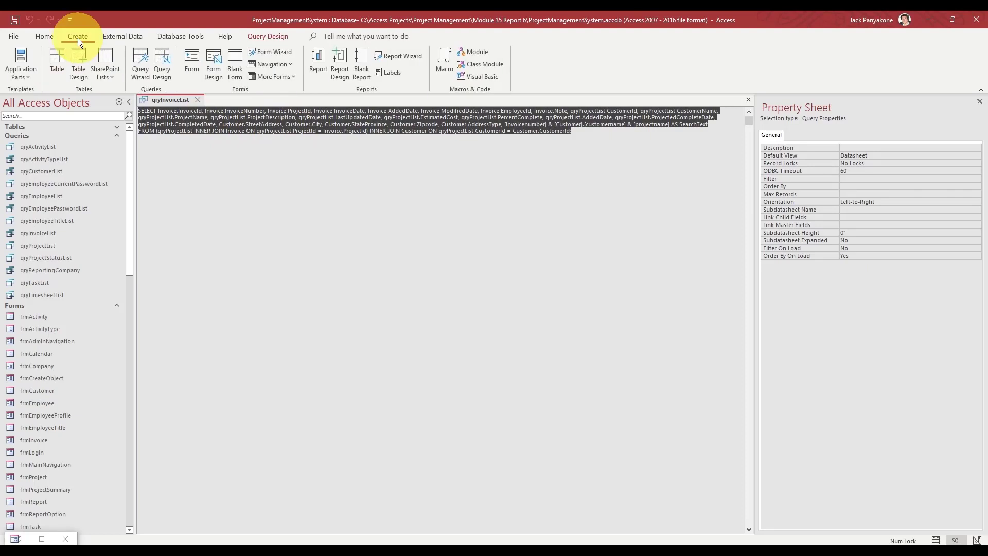
click(165, 59)
right_click(229, 124)
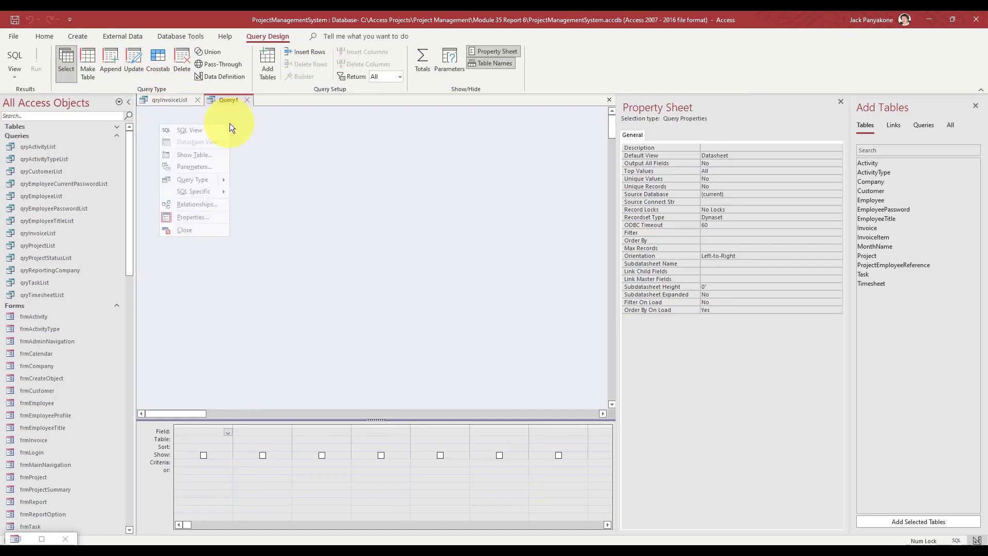
click(219, 130)
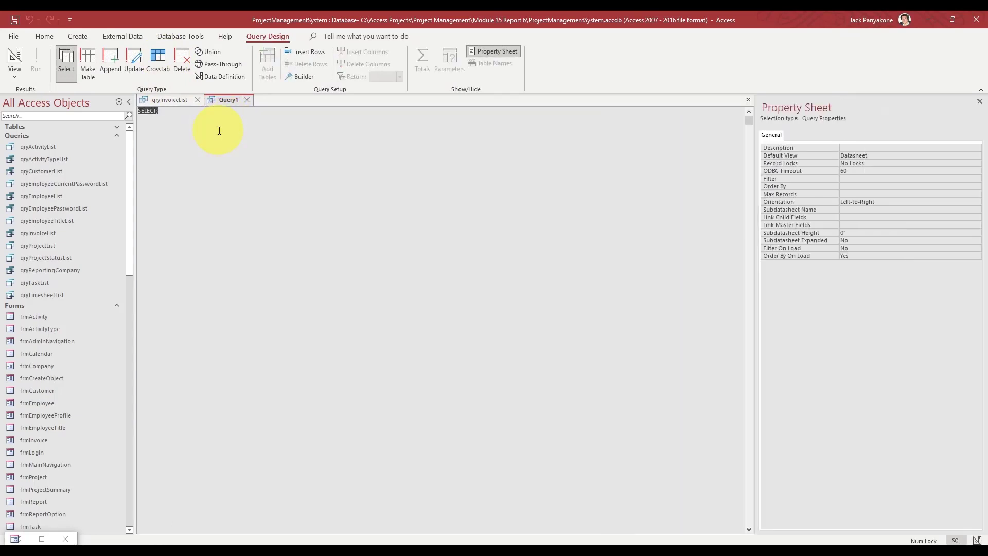
key(ctrl+v)
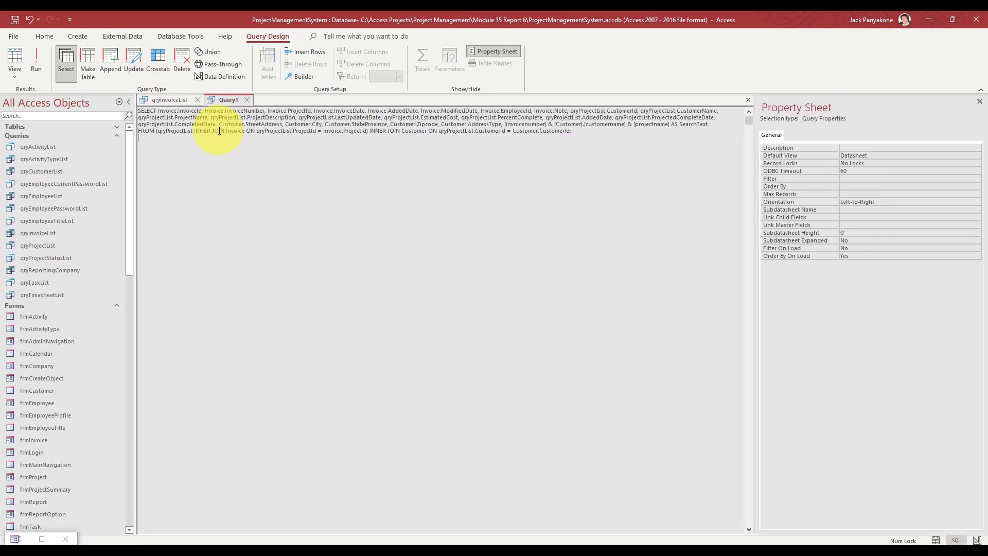
right_click(222, 100)
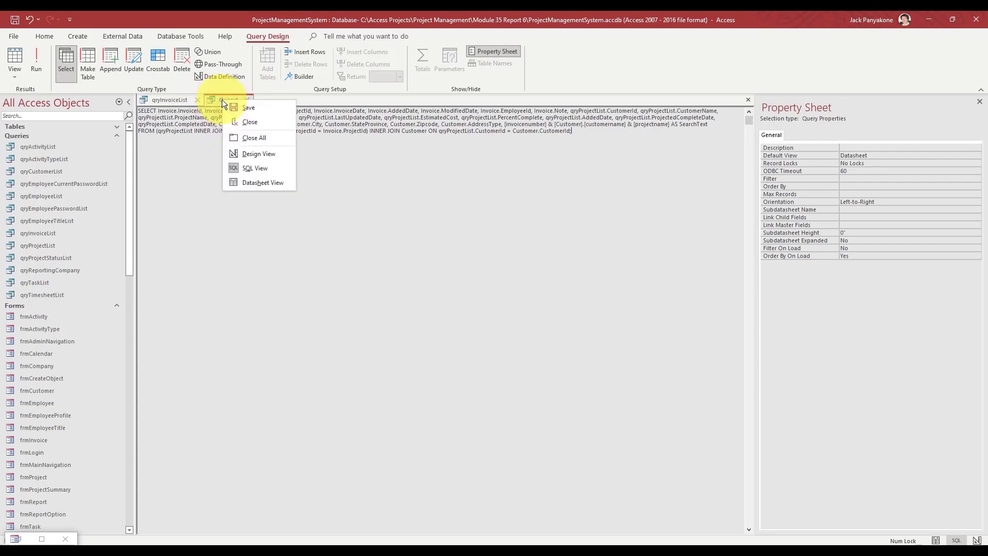
click(244, 154)
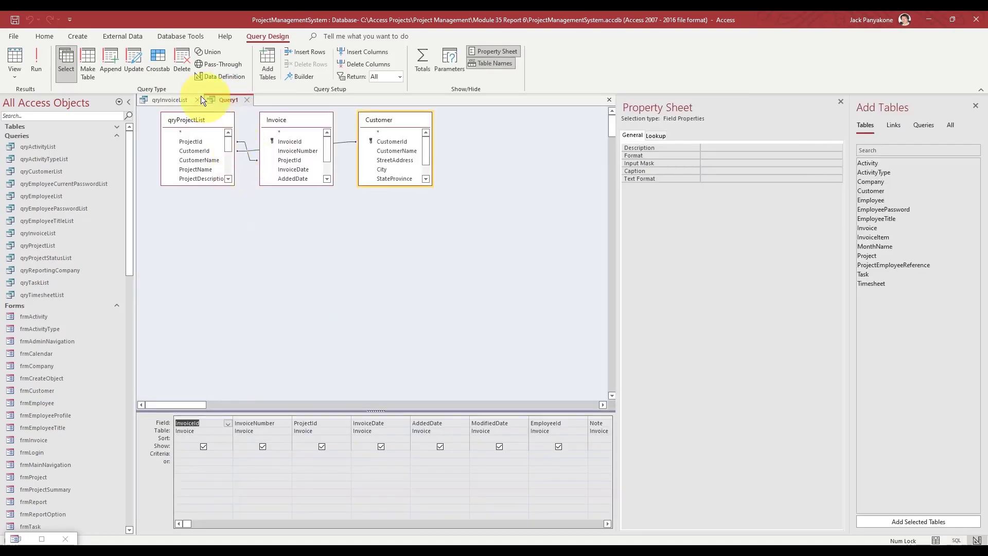
- Return qryInvoiceList to Design View, compare it with Query1, then close qryInvoiceList
click(179, 99)
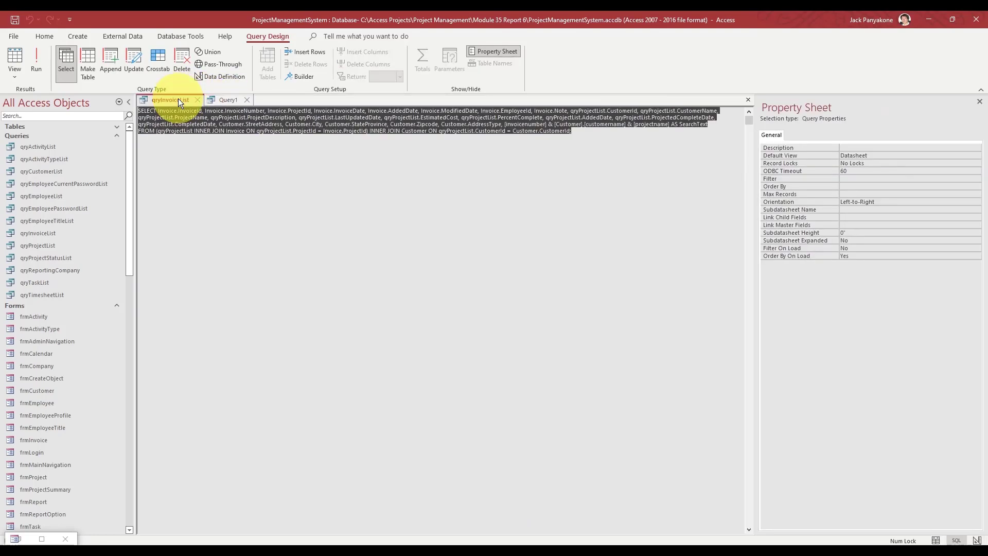
right_click(178, 99)
click(199, 153)
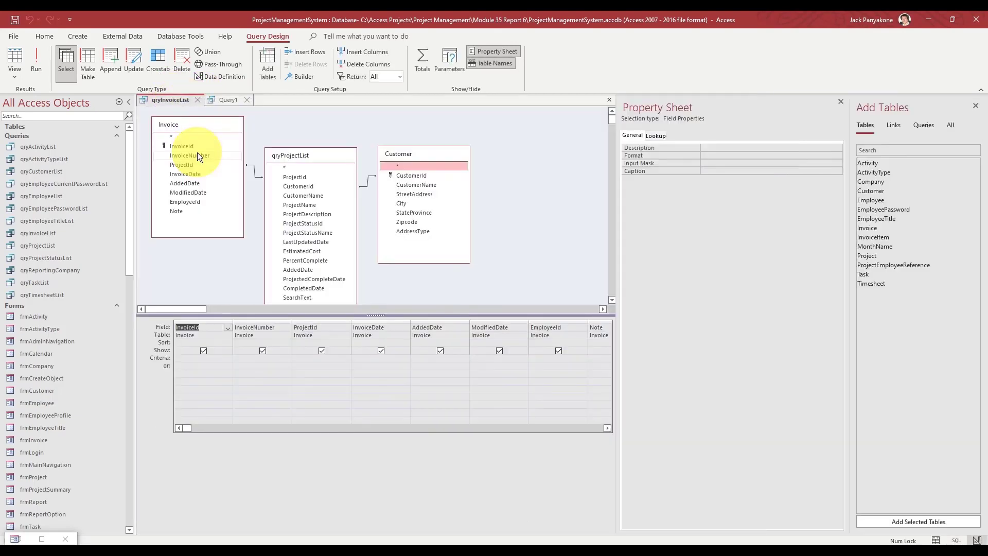
click(230, 98)
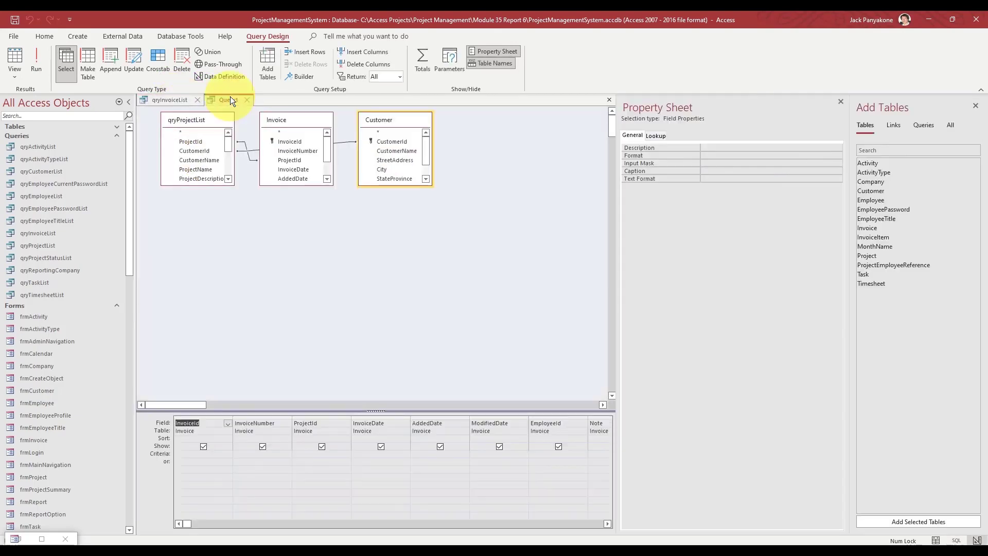
click(171, 100)
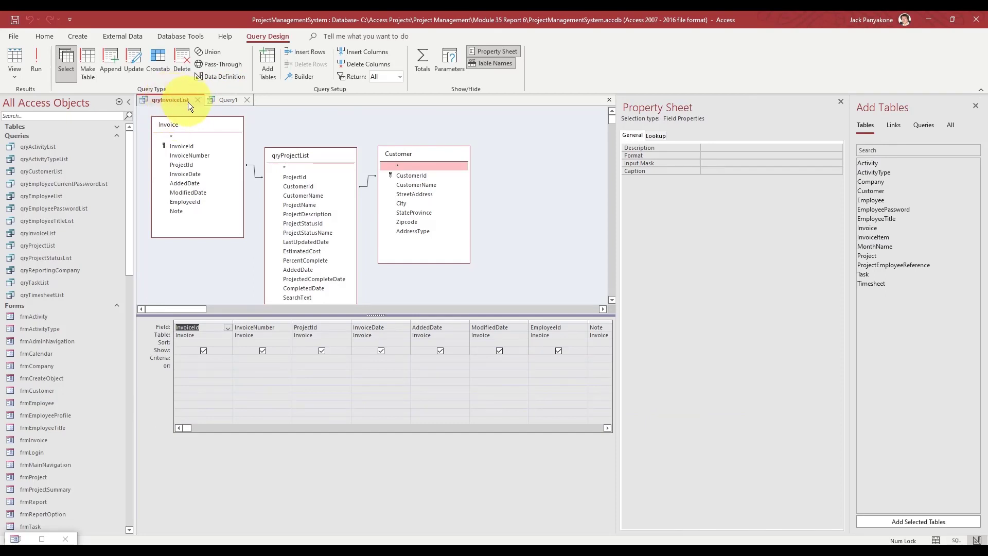
click(199, 100)
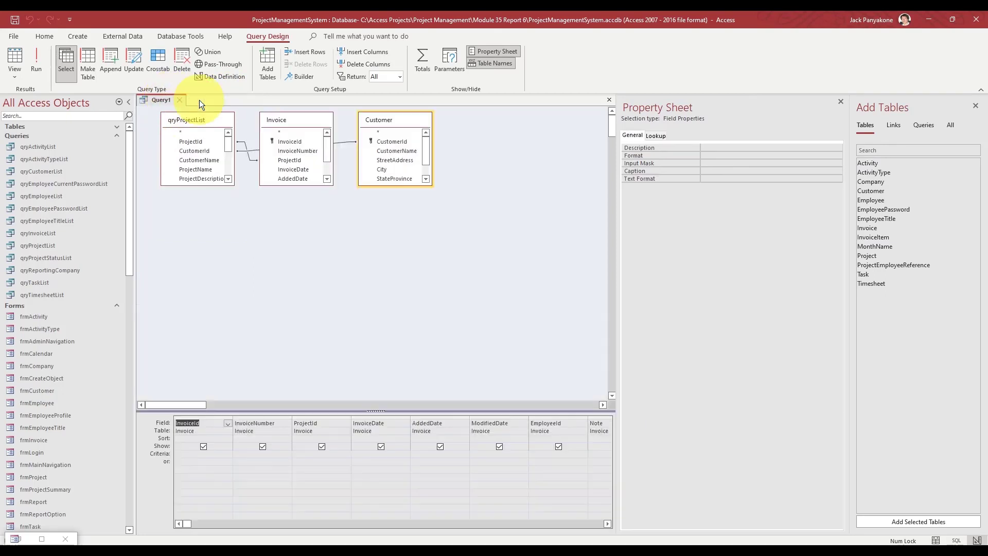
- Save the query as qryInvoiceDetailList and move the Customer table below Invoice
click(14, 20)
text(q)
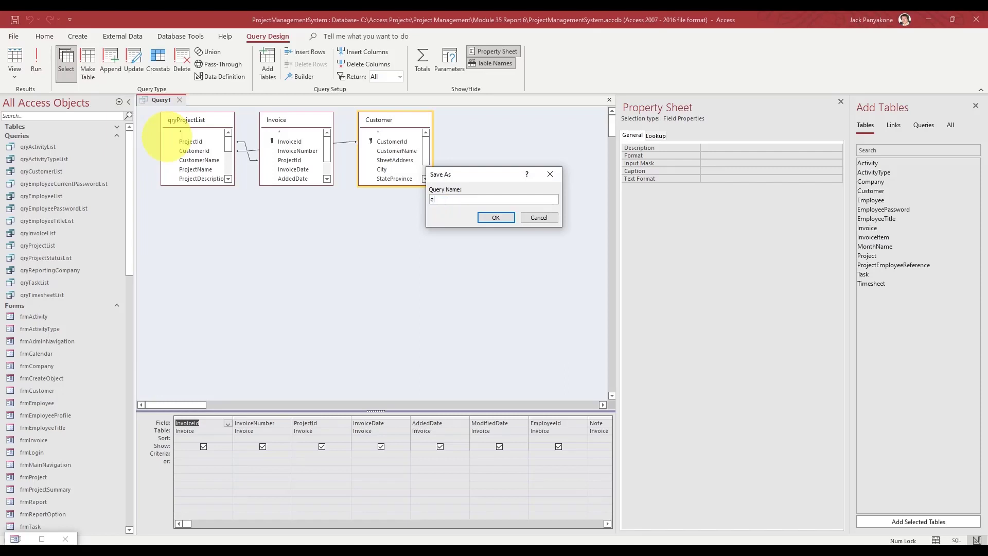
text(ryInvoiceDetailList)
key(Return)
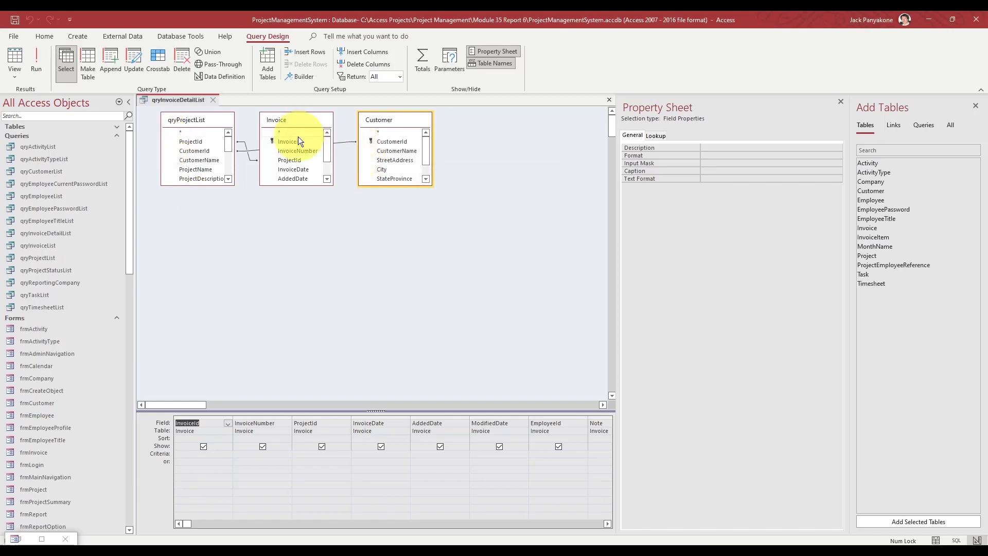
drag(394, 118, 289, 204)
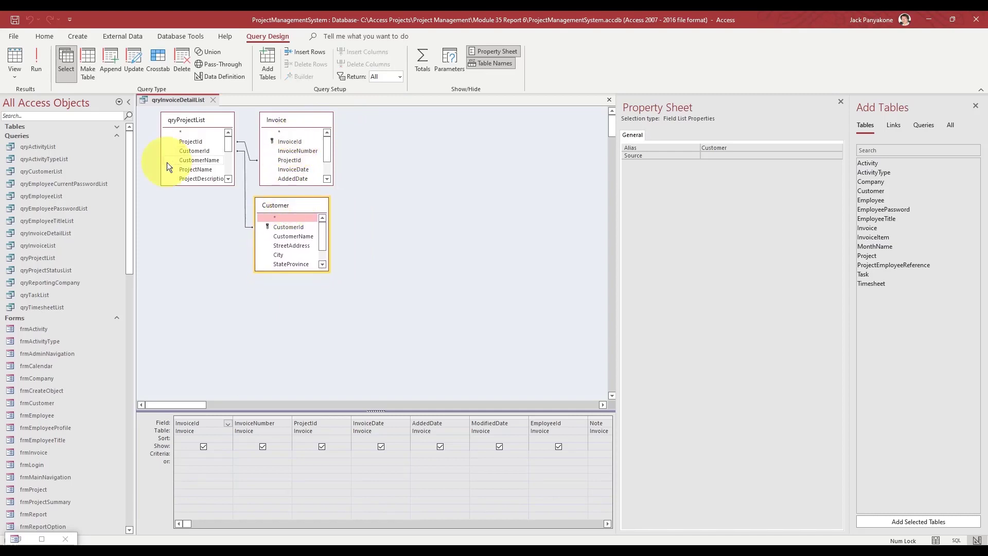
- Add the InvoiceItem table to the design, joined to Invoice, and place it beside Invoice
click(118, 128)
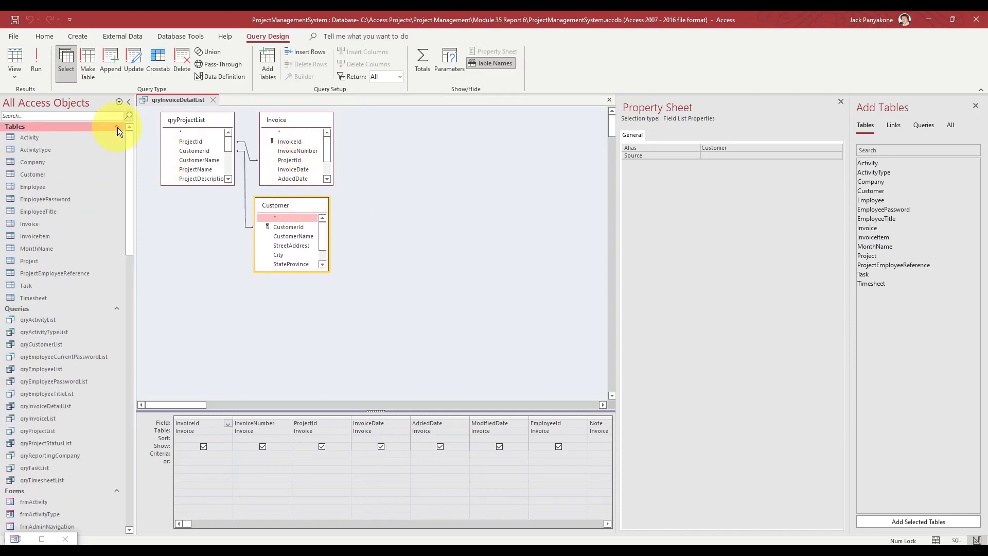
click(37, 236)
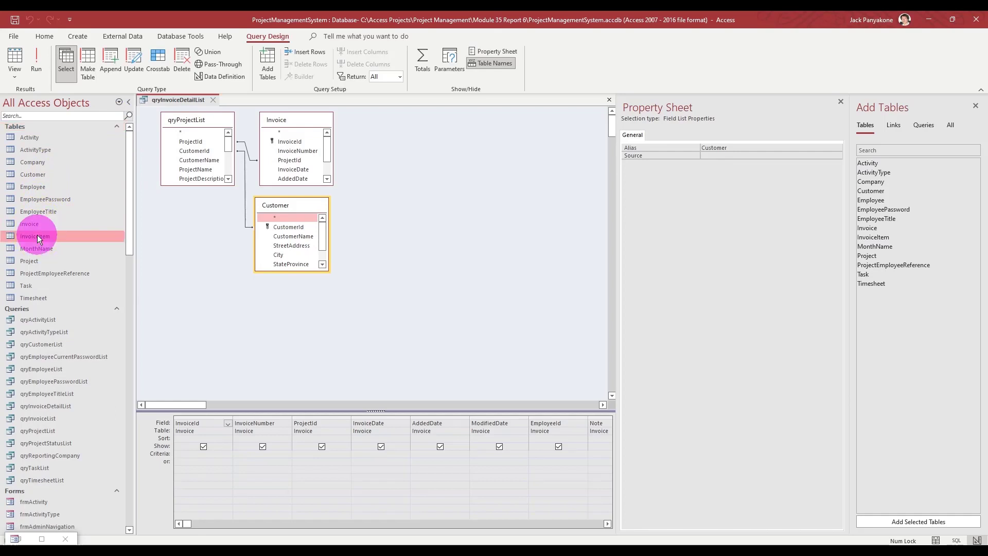
drag(37, 235, 414, 150)
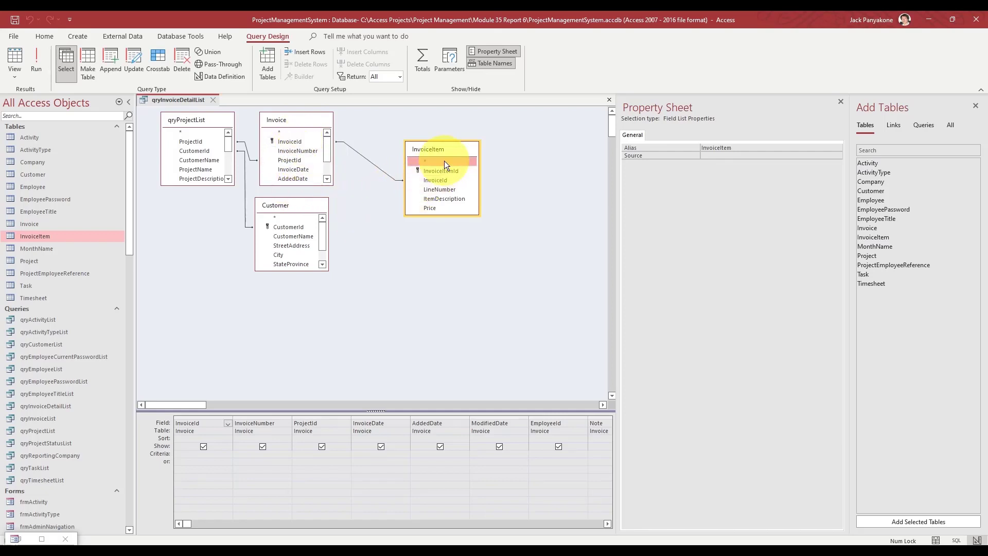
drag(445, 149, 393, 160)
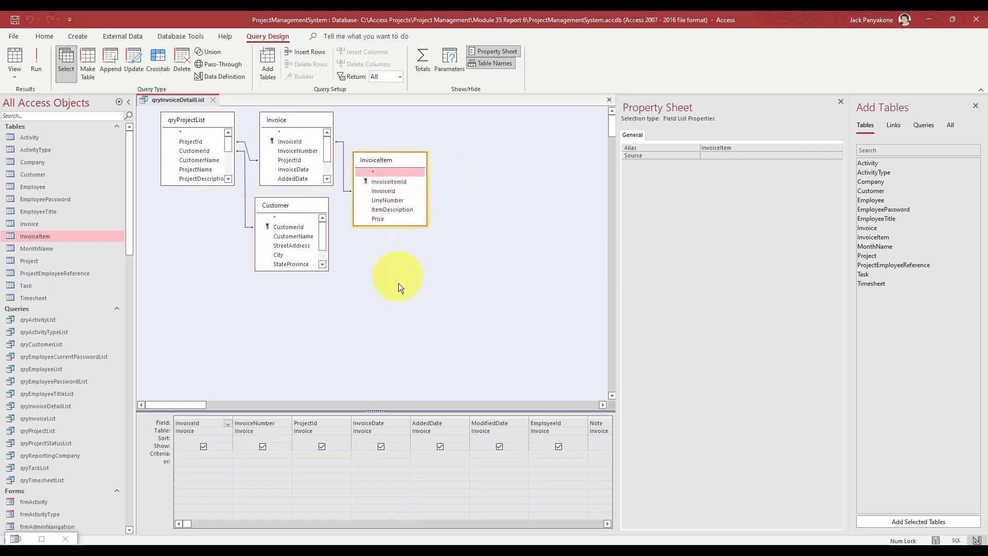
click(607, 522)
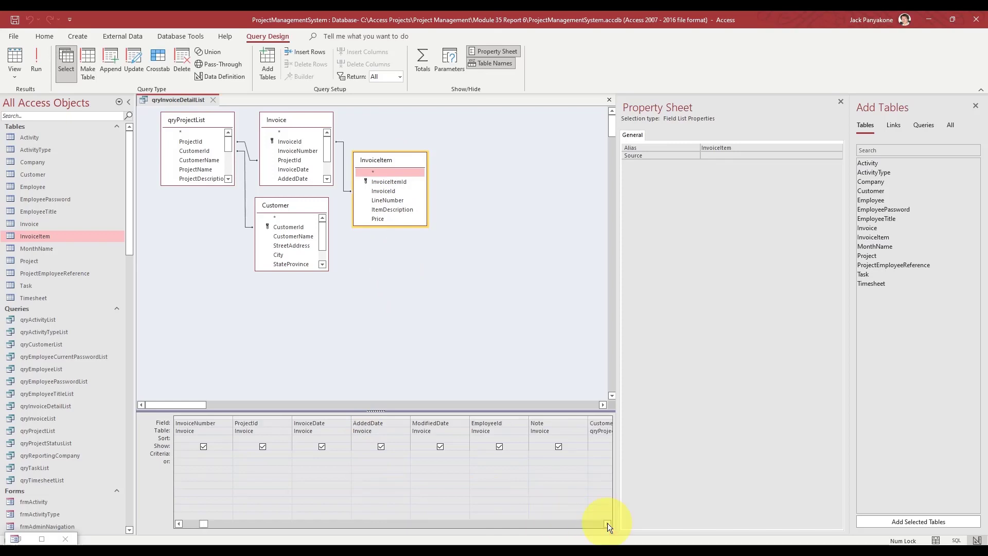
drag(607, 523, 607, 523)
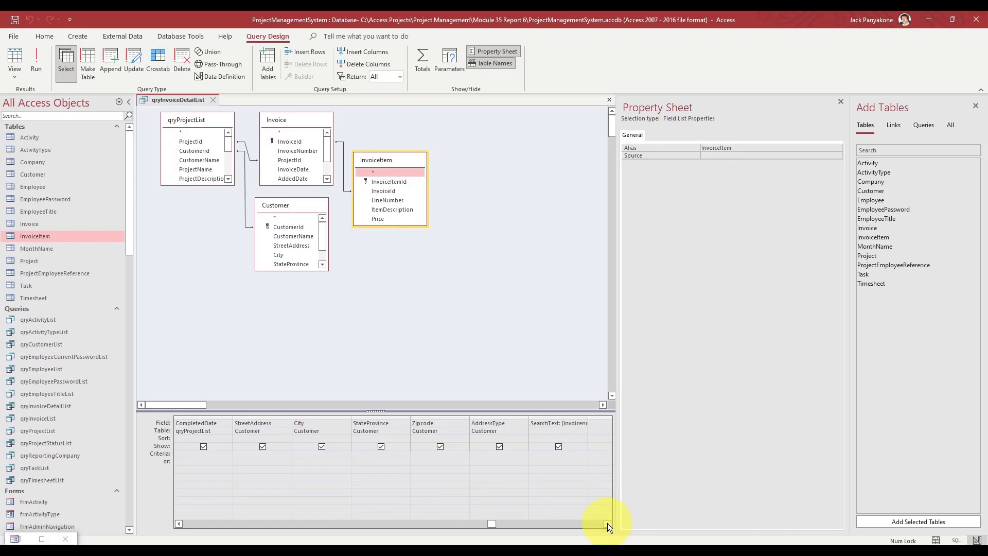
- Delete the SearchText field expression and add InvoiceItemId to the query grid
click(551, 434)
key(Up)
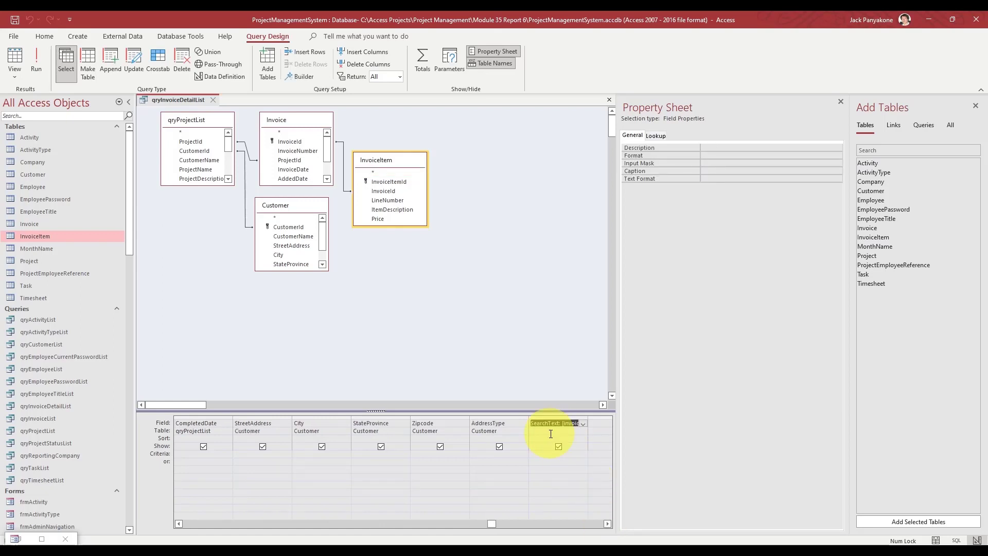
key(Delete)
click(507, 323)
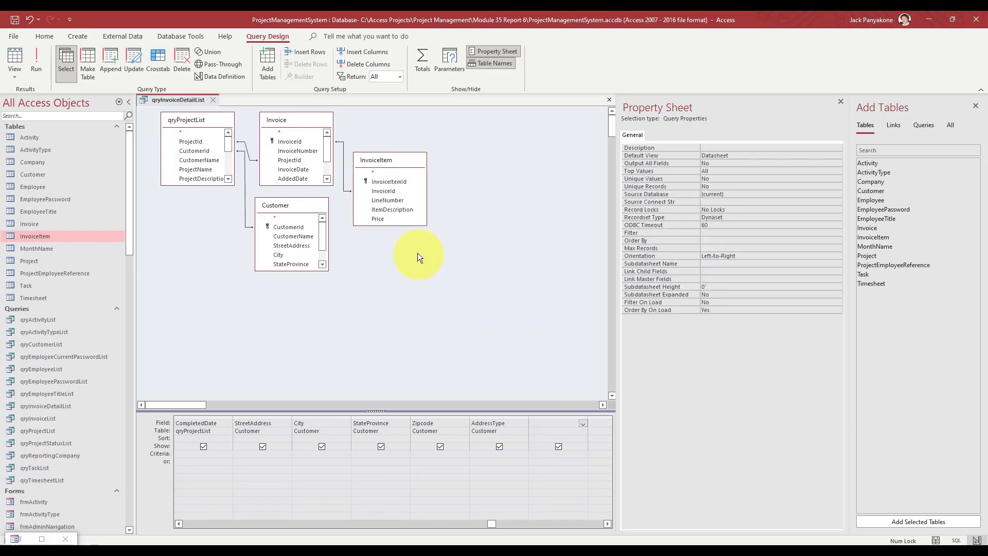
double_click(388, 181)
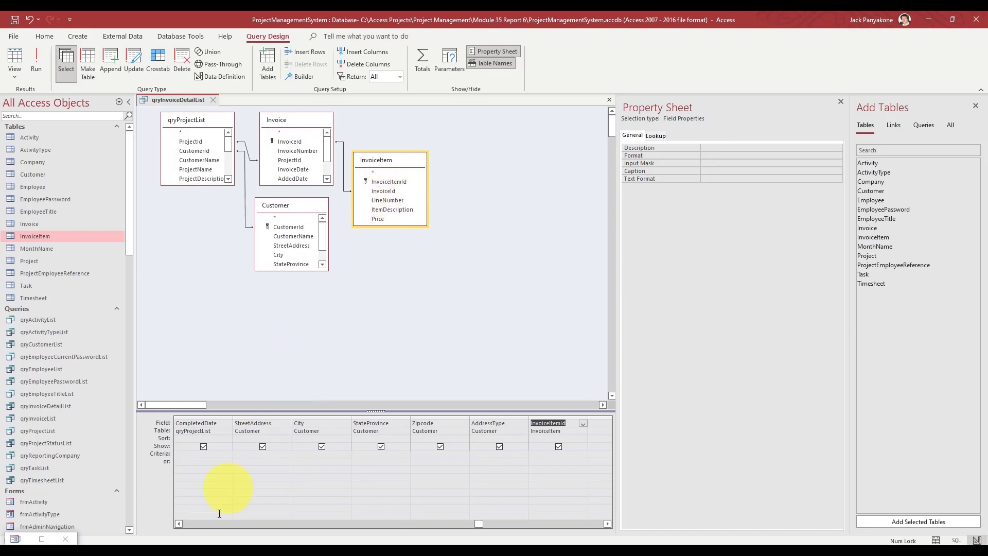
click(178, 522)
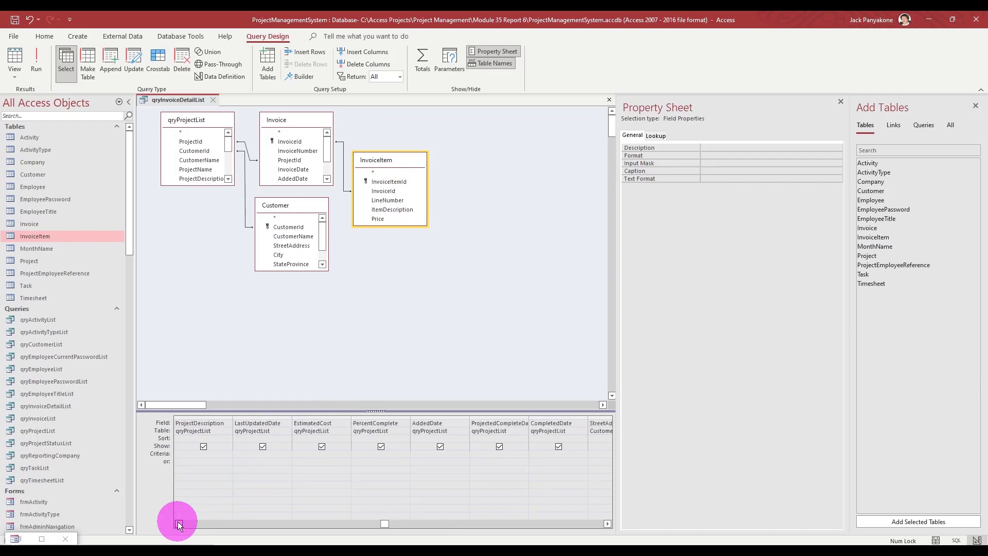
click(178, 521)
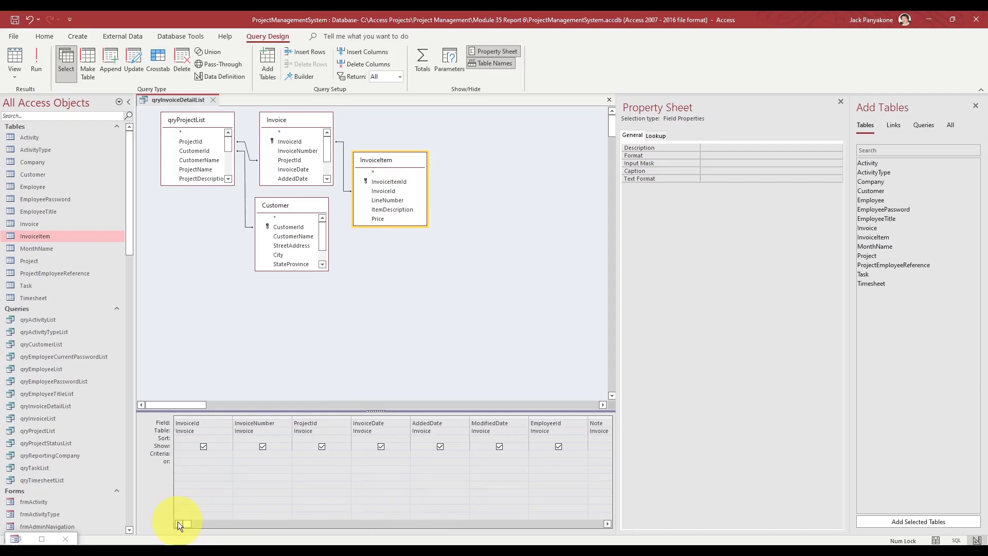
click(379, 201)
click(379, 211)
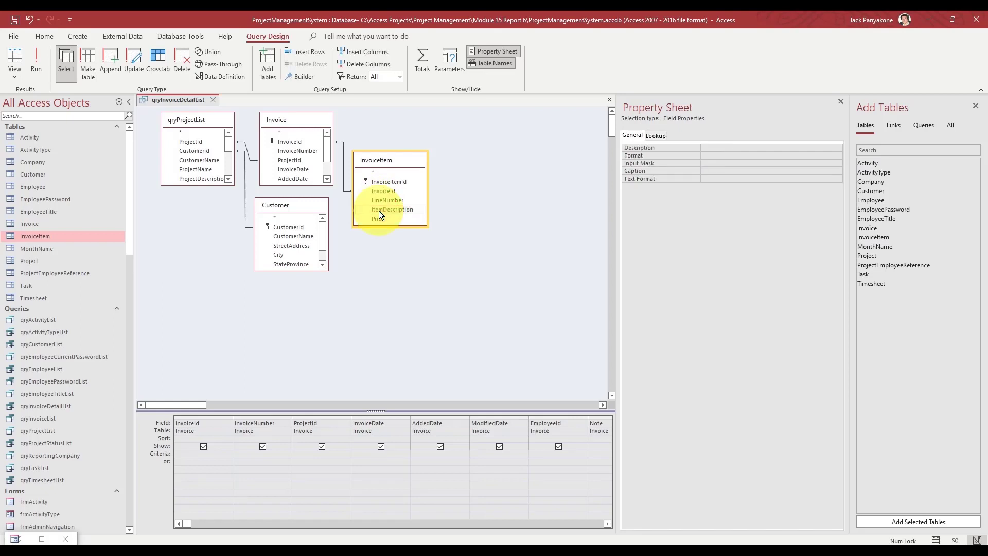
click(375, 220)
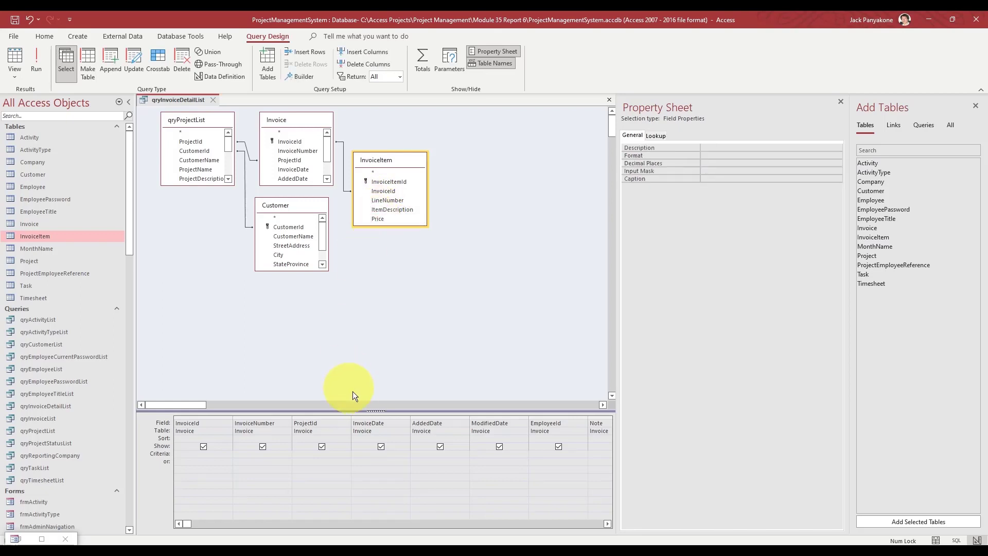
click(607, 524)
click(607, 524)
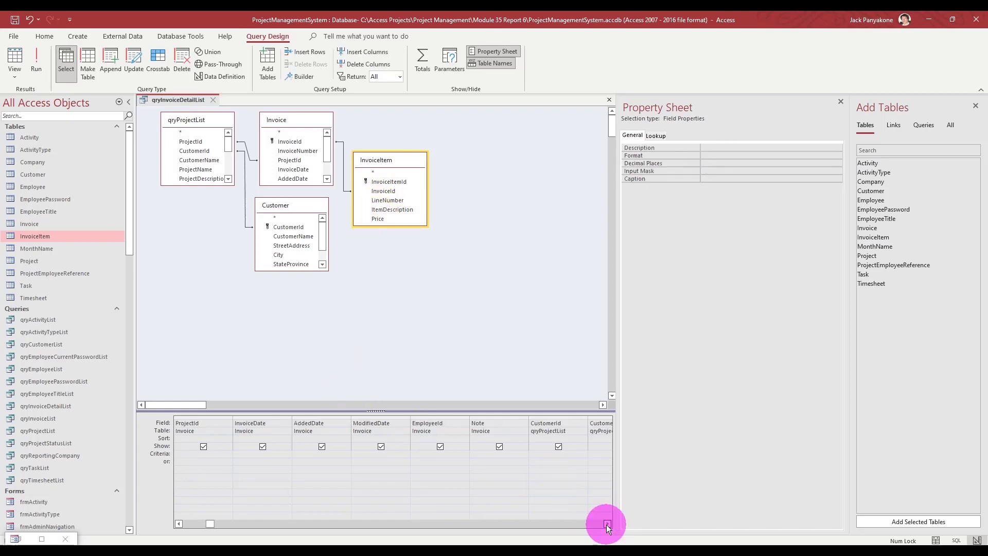
click(607, 524)
click(607, 523)
click(607, 524)
click(607, 524)
click(608, 524)
click(607, 524)
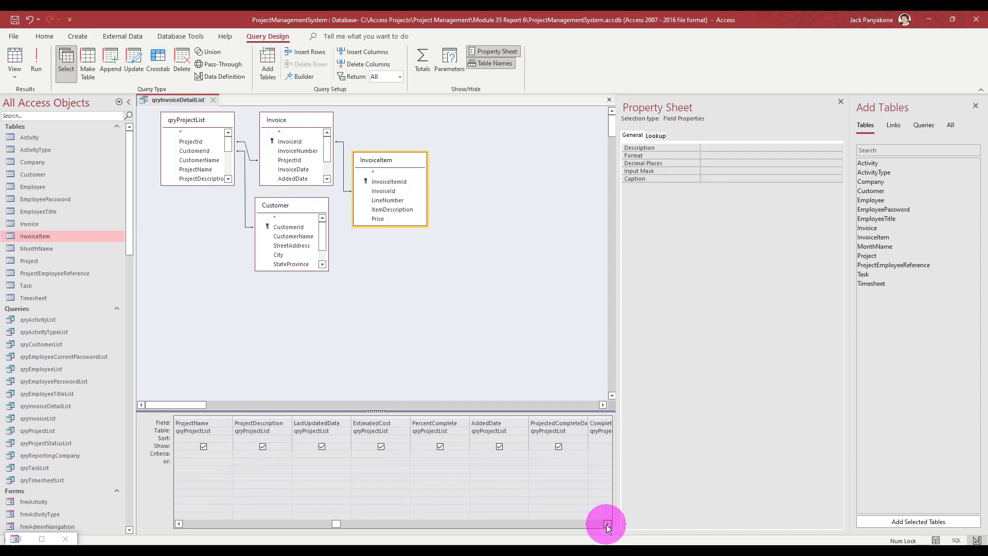
click(607, 524)
click(607, 523)
click(607, 524)
click(608, 524)
click(607, 524)
click(607, 524)
click(607, 523)
click(607, 524)
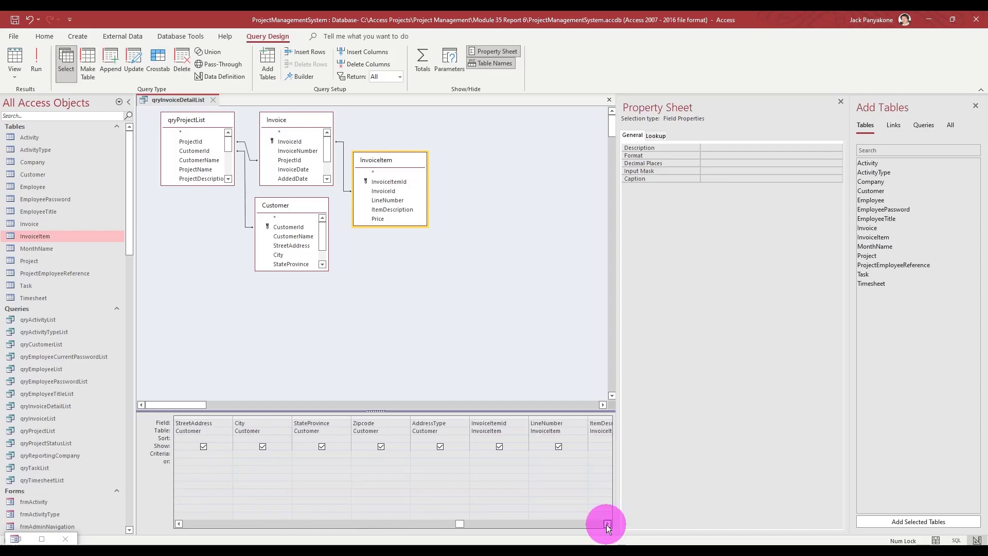
click(607, 524)
click(607, 524)
click(607, 523)
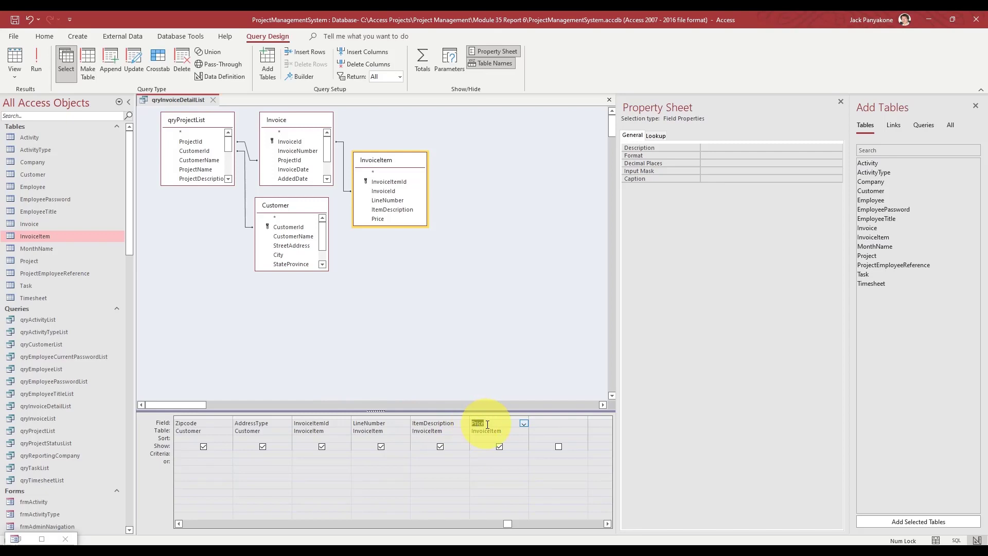
click(517, 323)
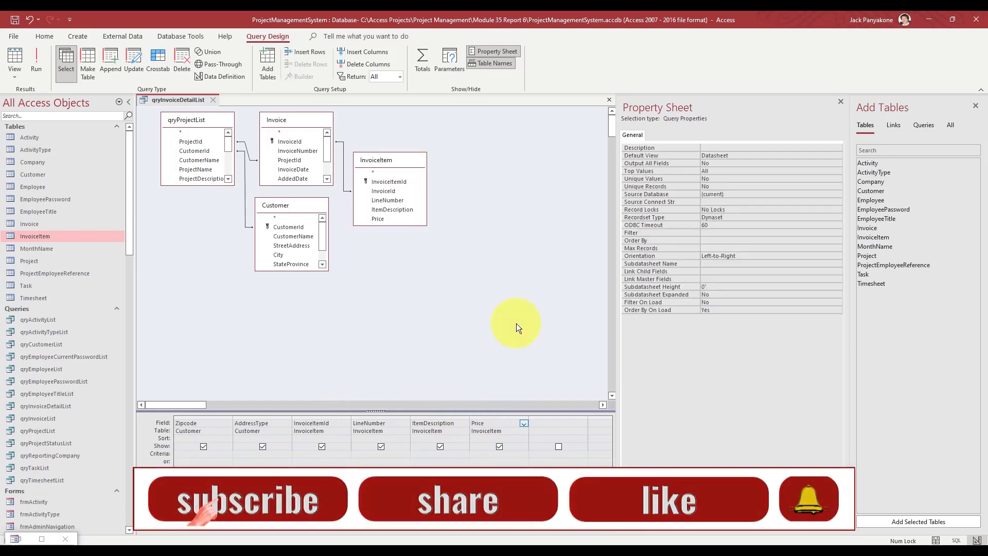
- Close qryInvoiceDetailList, collapse the Tables, Queries and Forms groups, and open rptInvoice in Design View
click(214, 97)
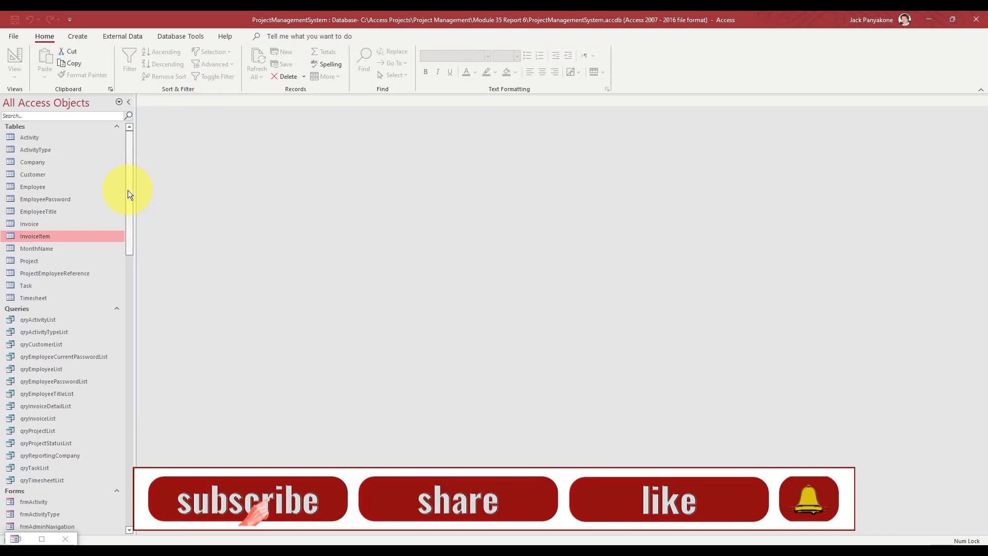
click(117, 127)
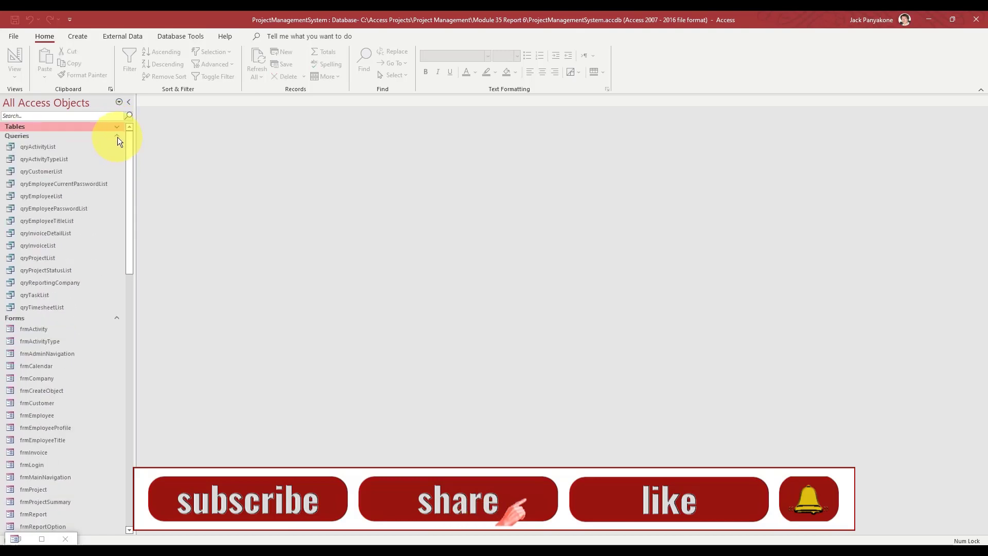
click(118, 136)
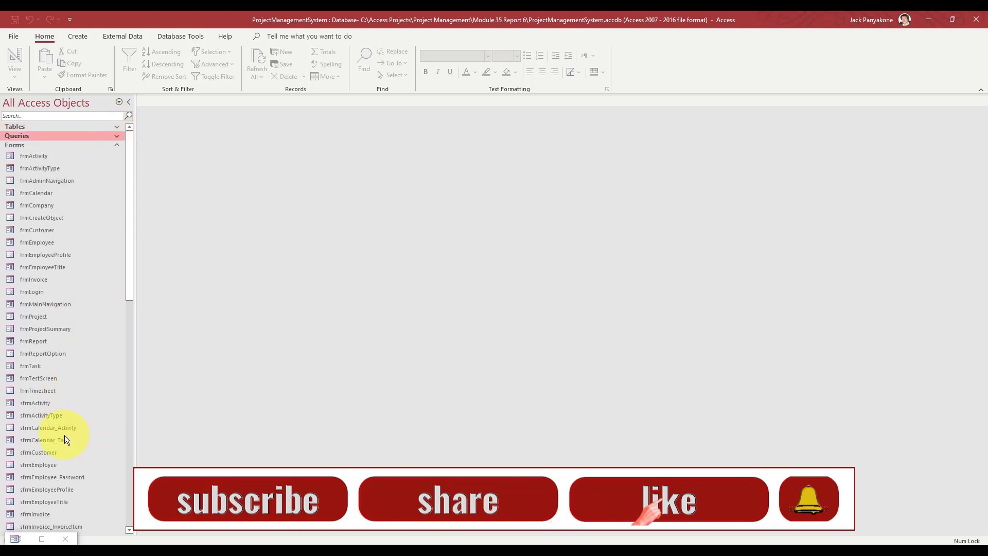
click(117, 146)
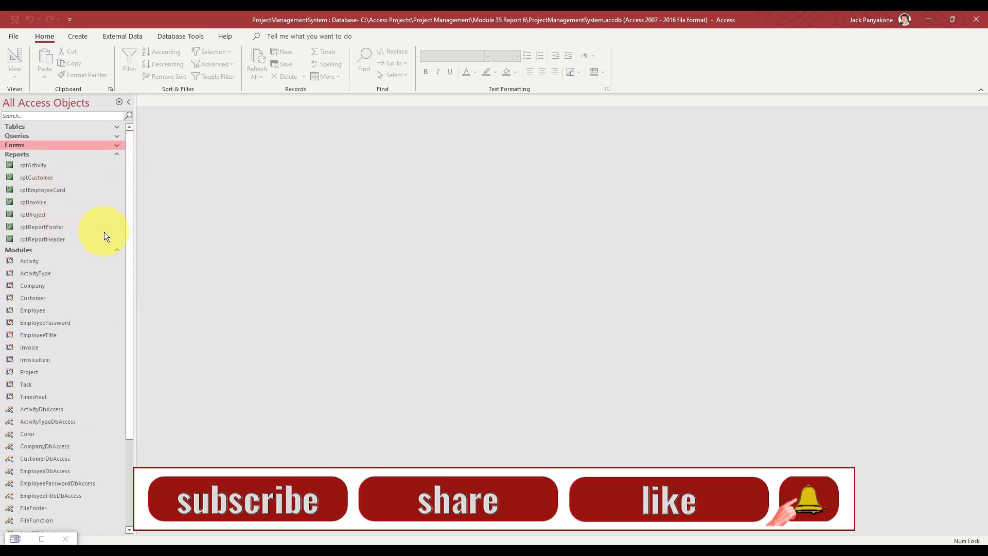
click(39, 201)
right_click(38, 202)
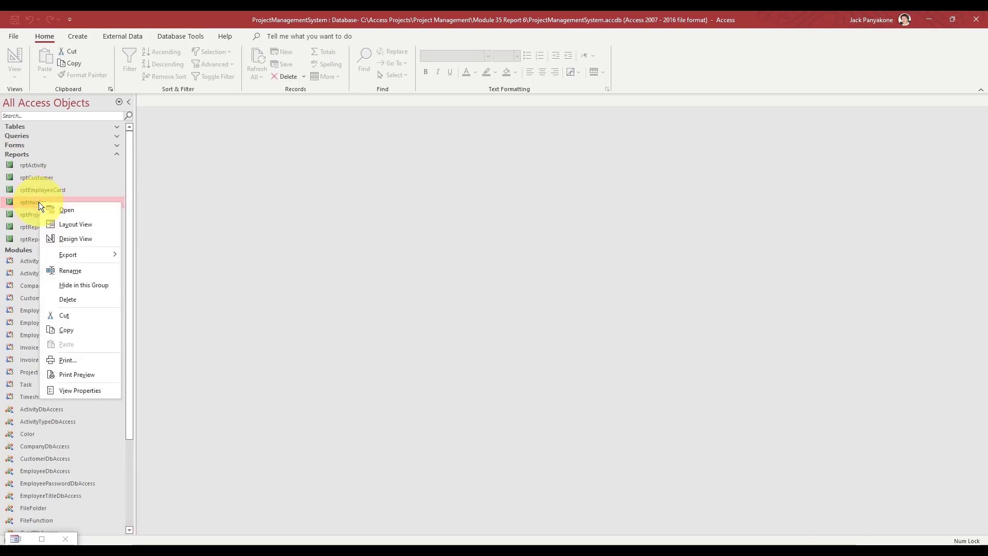
click(73, 239)
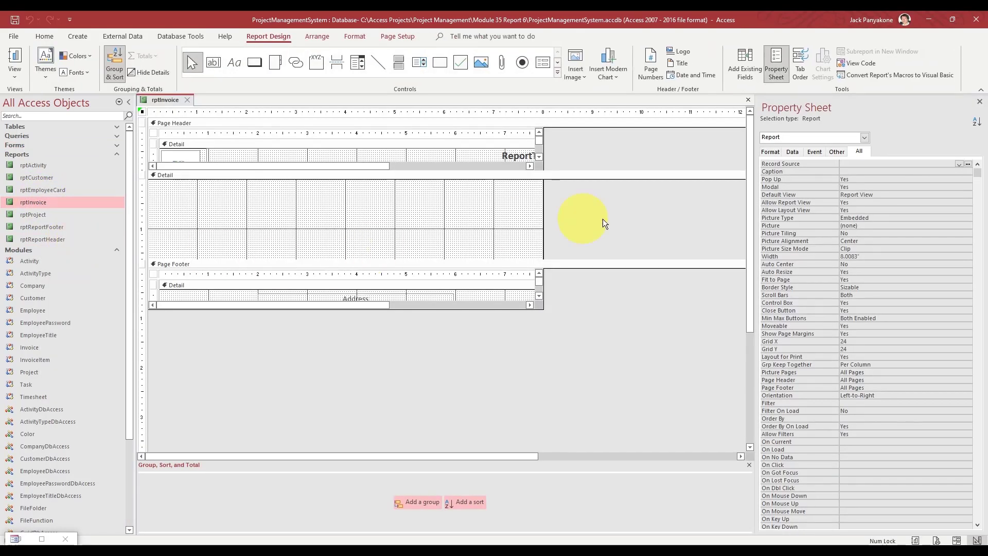
- Set rptInvoice's Record Source to qryInvoiceDetailList in the Property Sheet
click(632, 221)
click(860, 163)
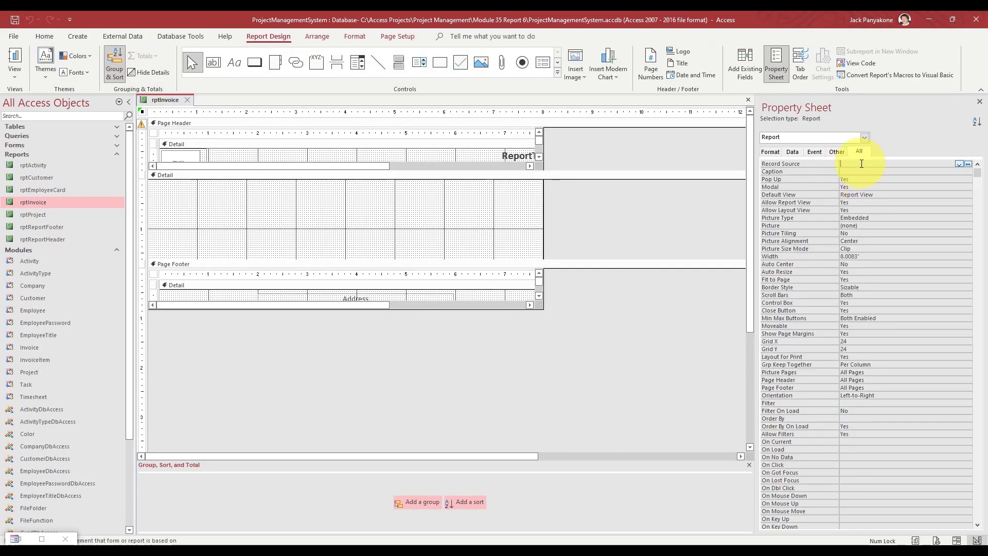
text(qryin)
key(Return)
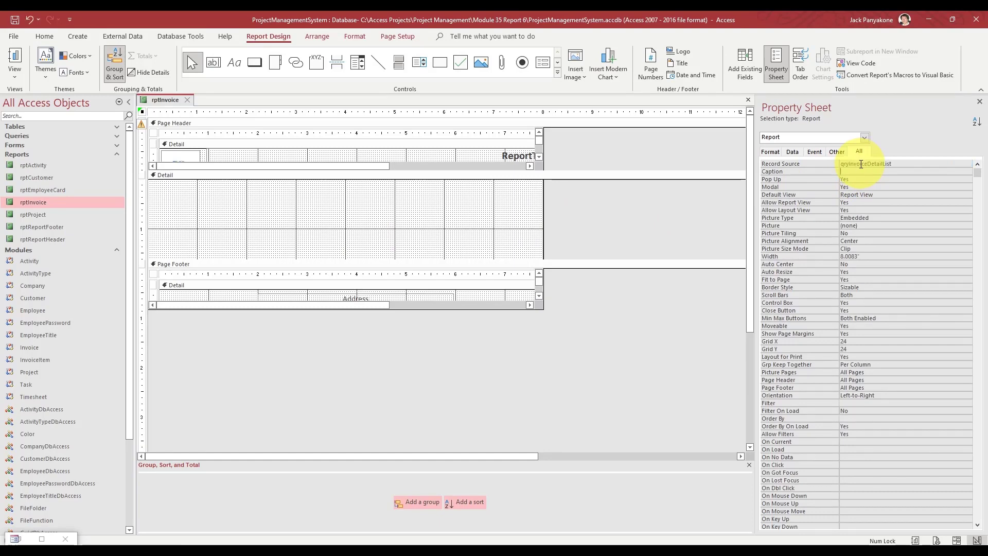
click(694, 198)
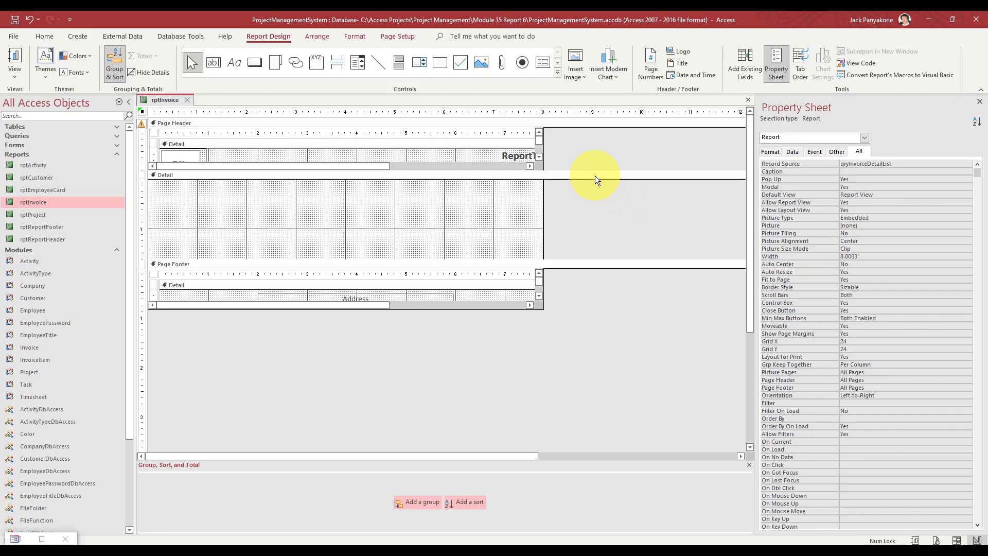
- Group the report on InvoiceNumber with a footer section and enlarge the InvoiceNumber Header
click(568, 175)
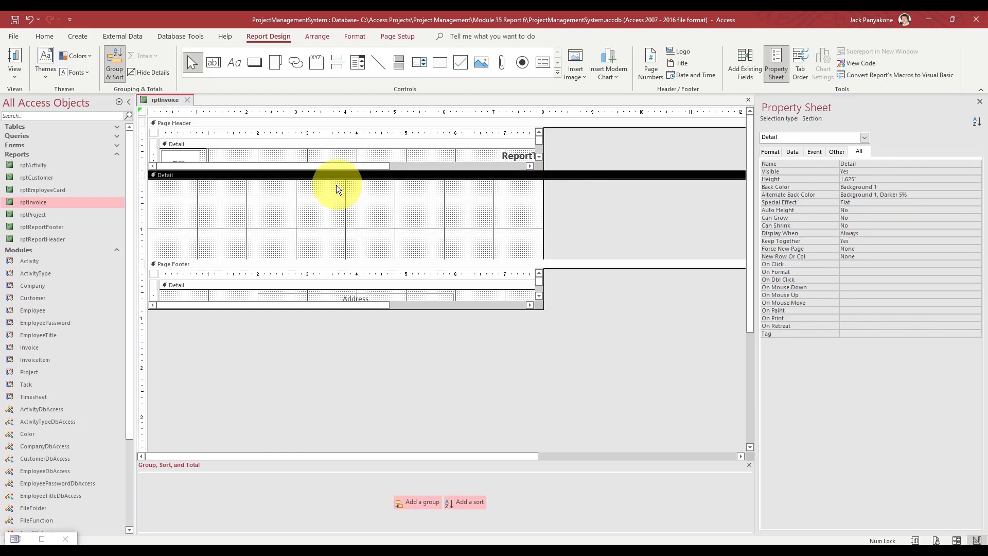
right_click(310, 176)
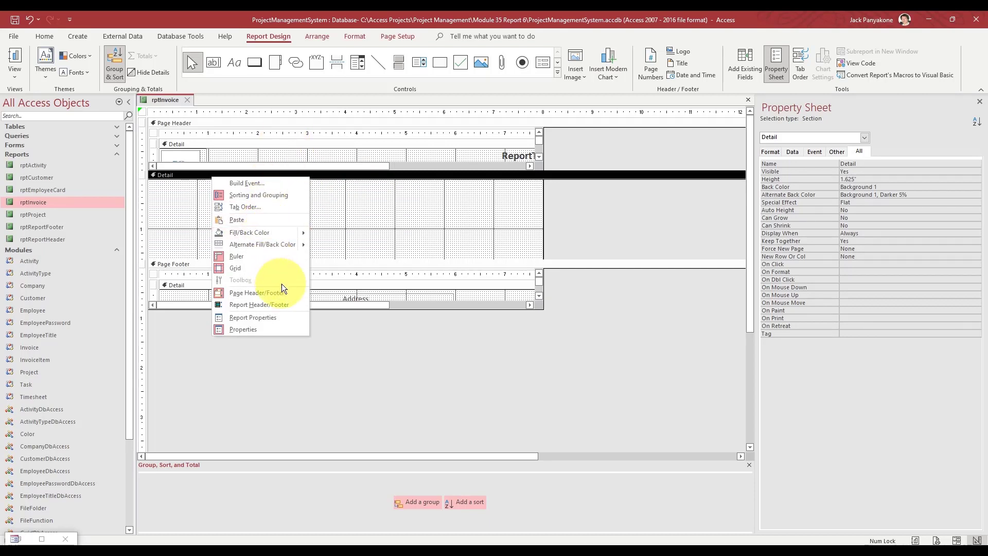
click(385, 400)
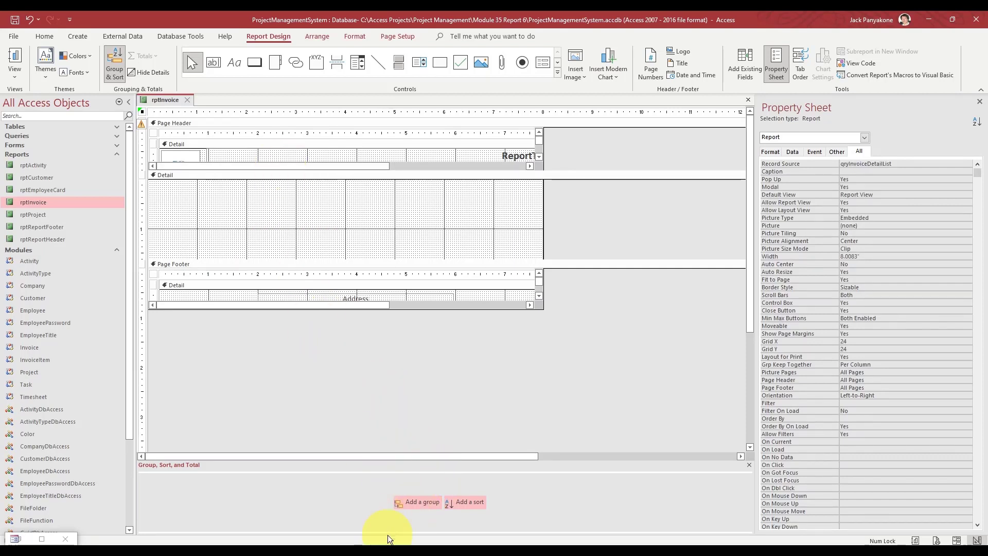
click(421, 505)
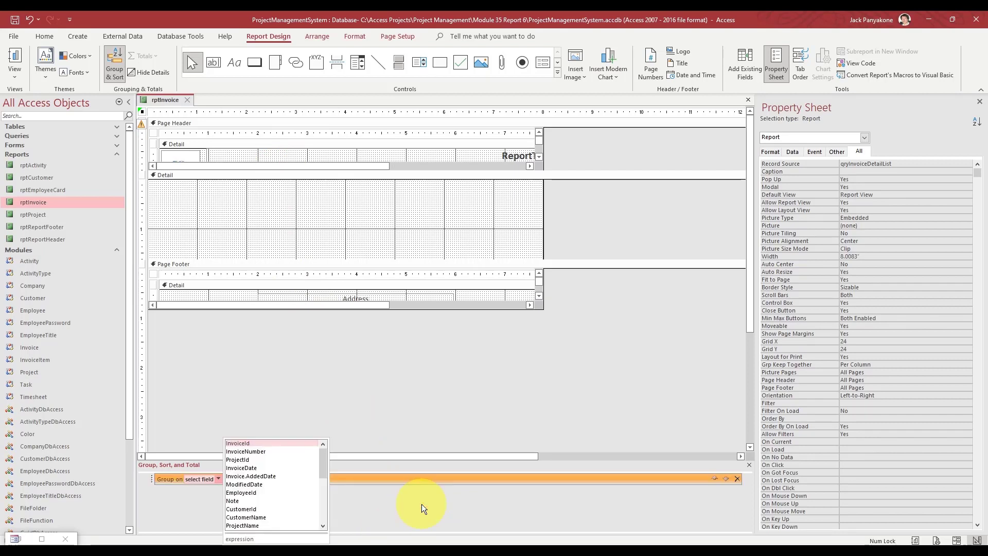
click(288, 450)
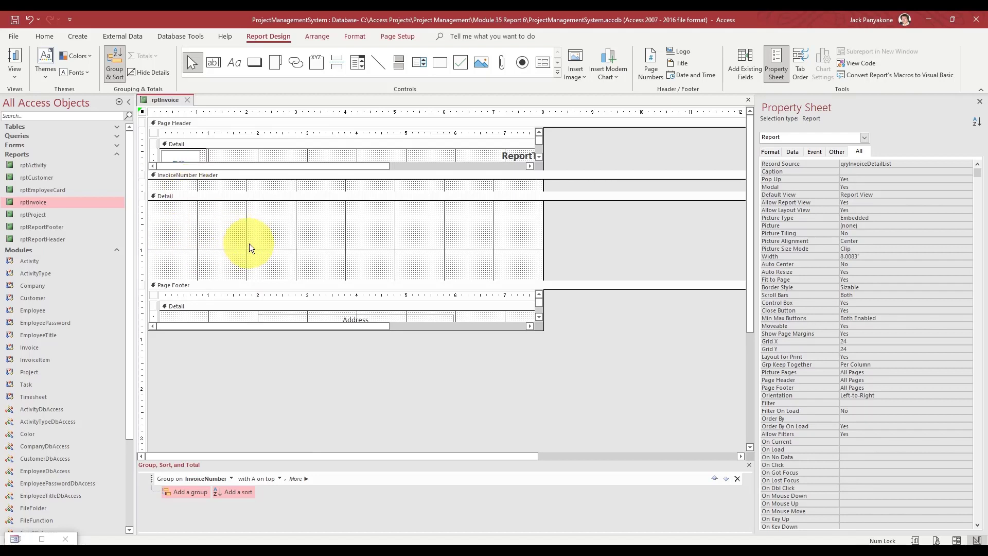
click(308, 479)
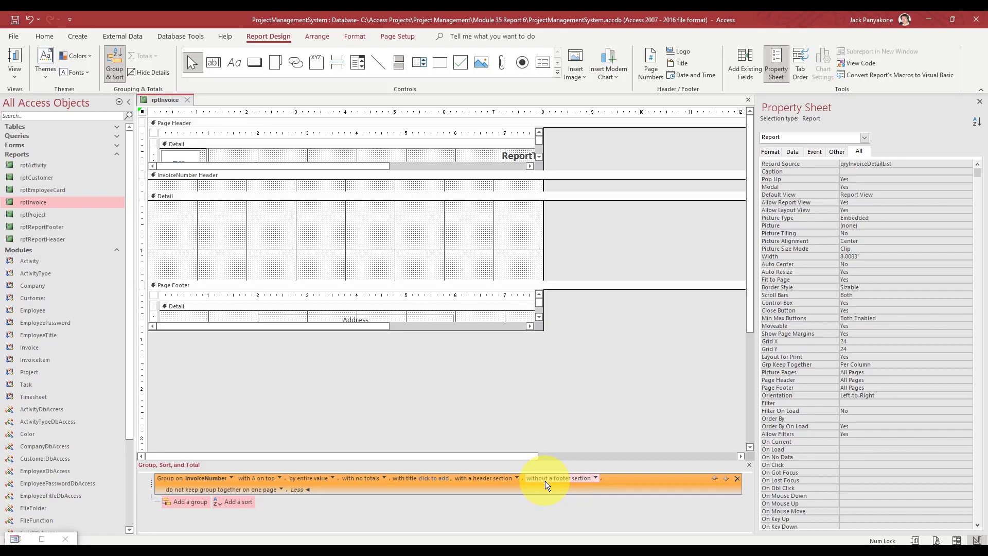
click(596, 478)
click(575, 487)
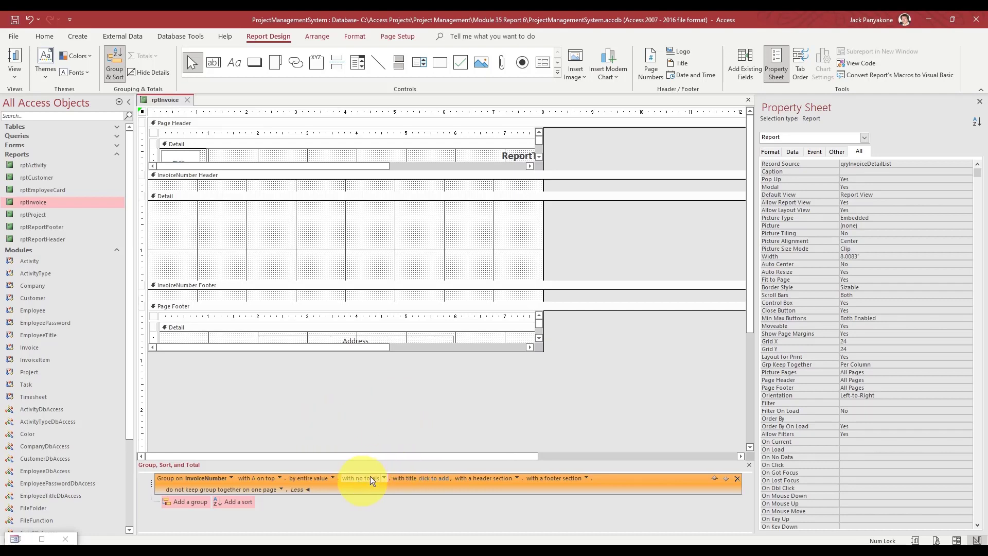
click(407, 394)
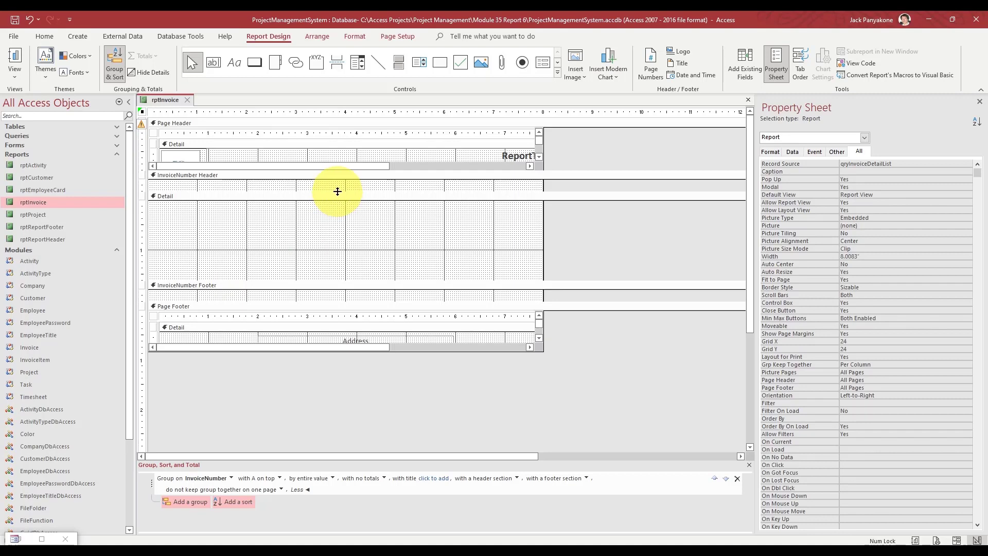
drag(336, 192, 337, 203)
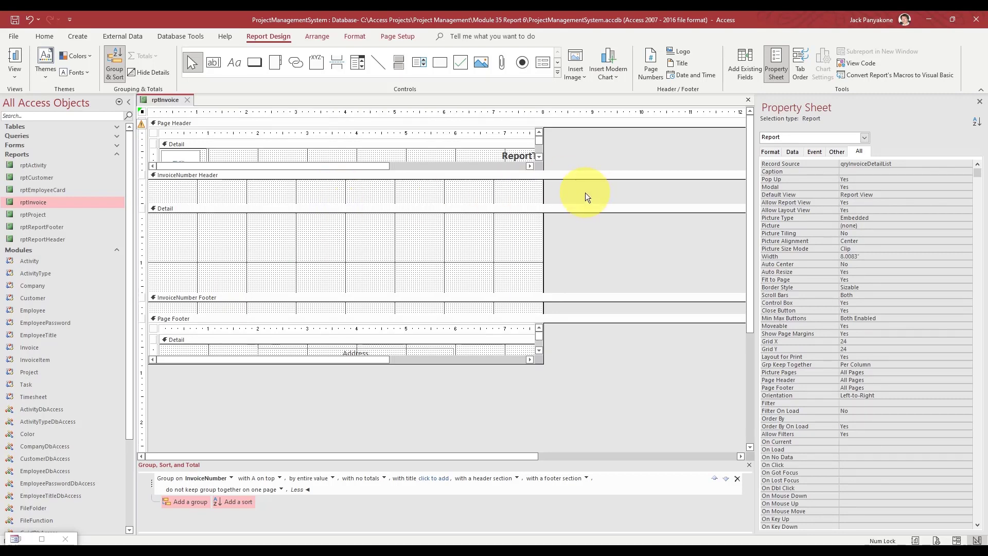
- Copy rptCustomer's Customer, Address and Address Type labels into rptInvoice's InvoiceNumber Header, nudged down
click(45, 179)
right_click(44, 179)
click(73, 219)
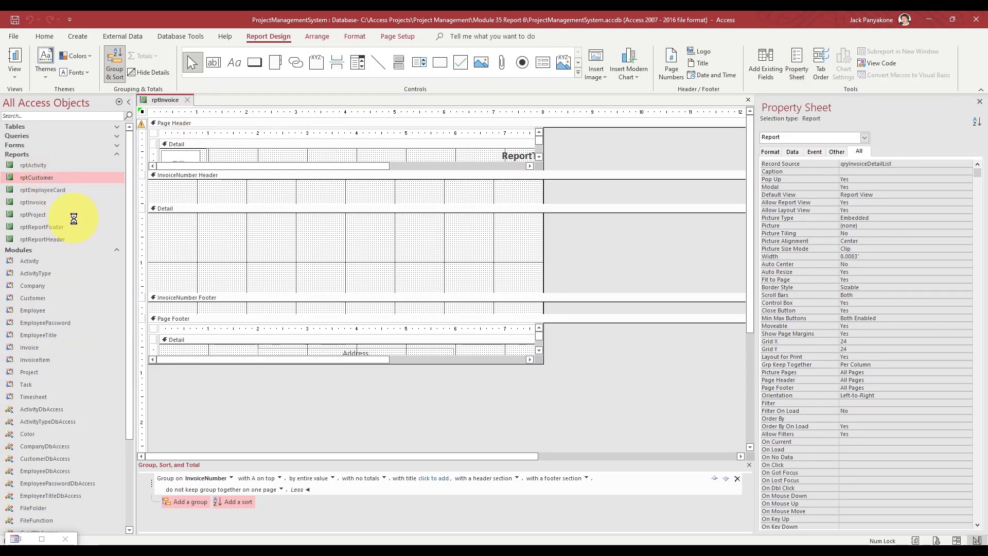
click(145, 192)
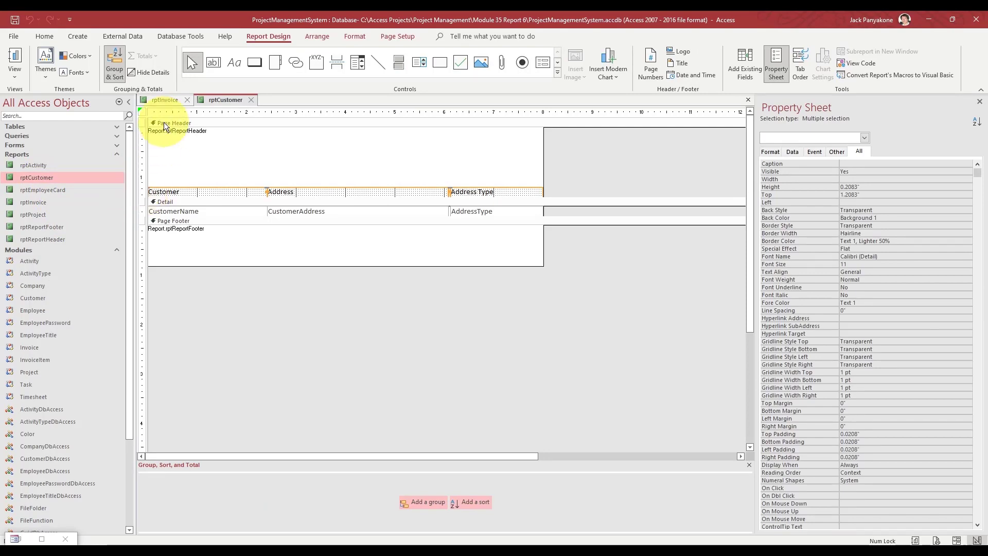
click(164, 100)
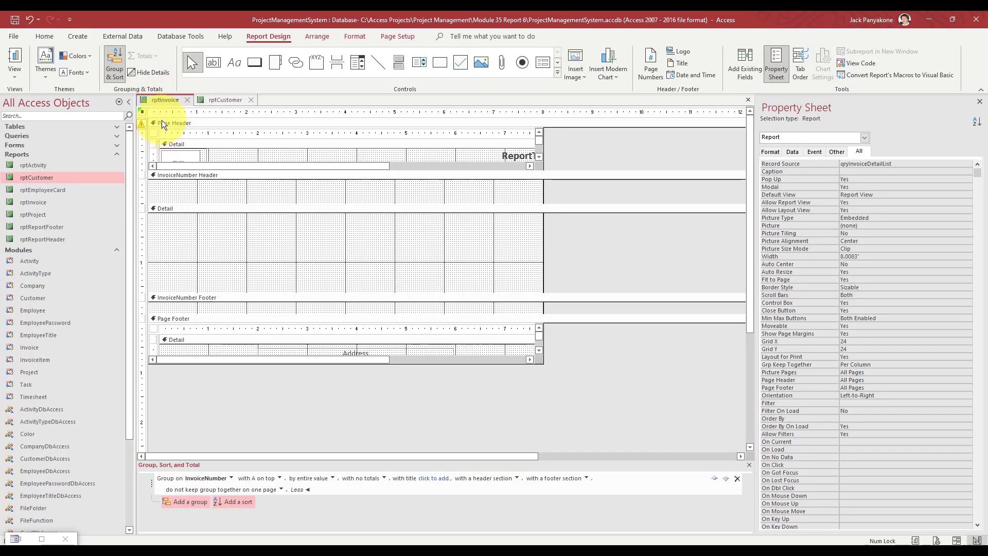
click(327, 176)
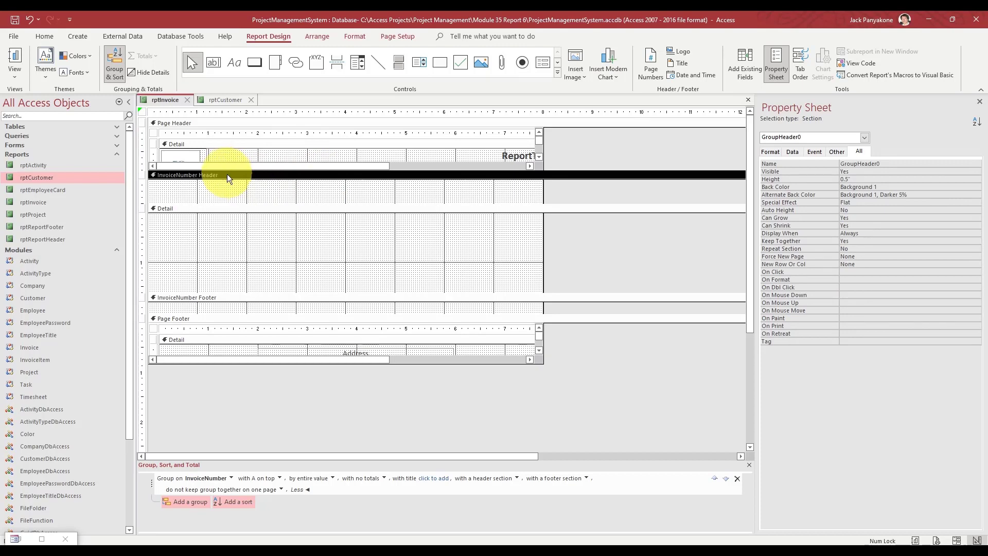
click(223, 101)
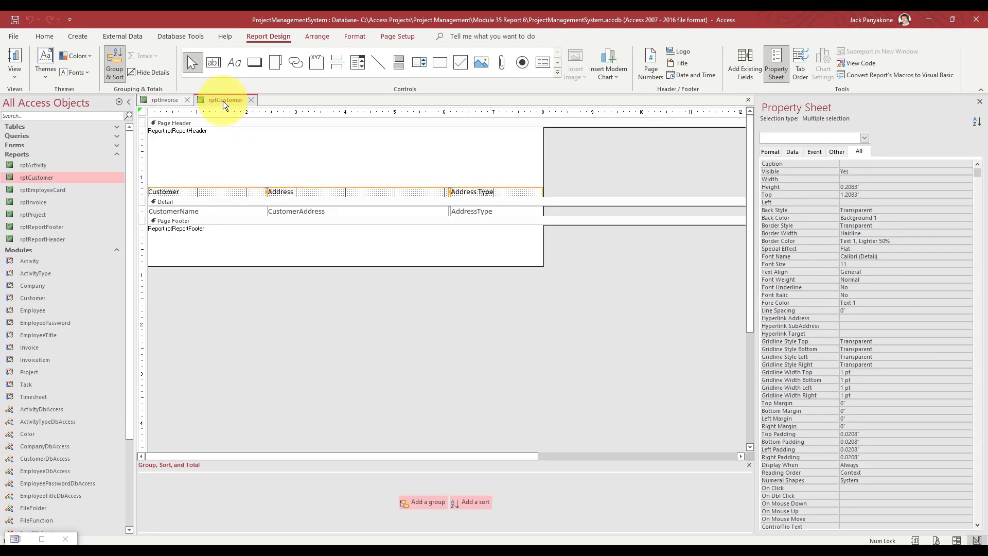
right_click(185, 191)
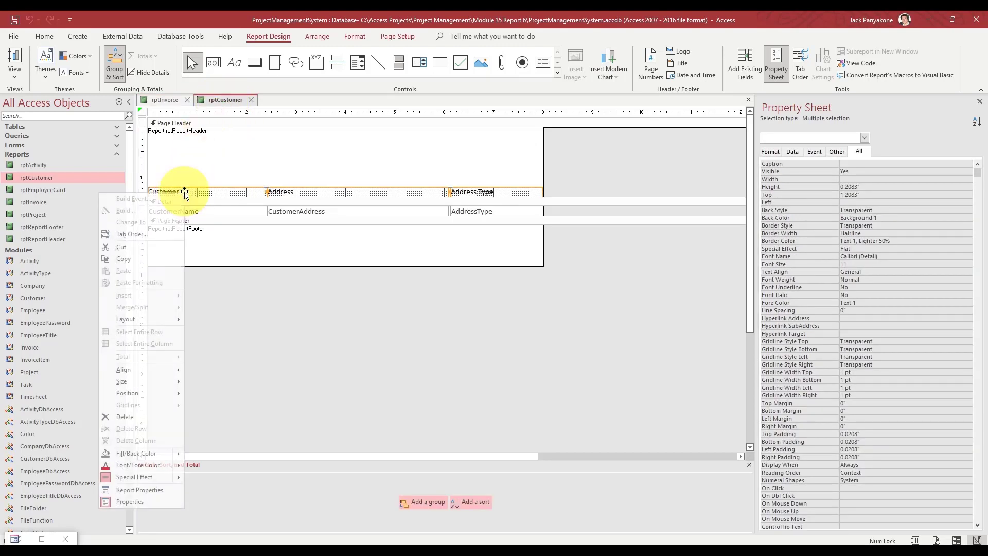
click(150, 258)
click(164, 100)
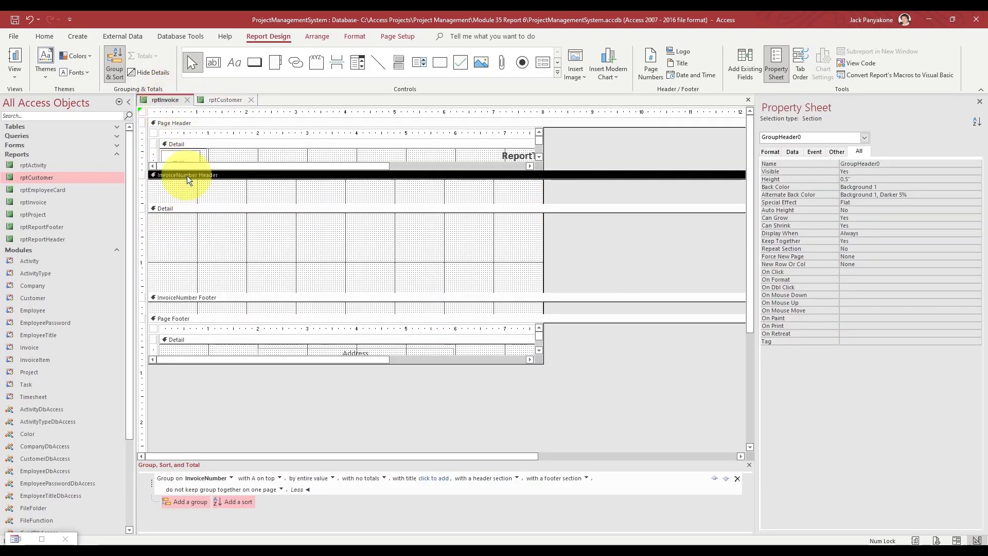
key(ctrl+v)
key(Down)
key(Down)
key(Down)
key(Down)
key(Down)
key(Down)
key(Down)
key(Down)
key(Down)
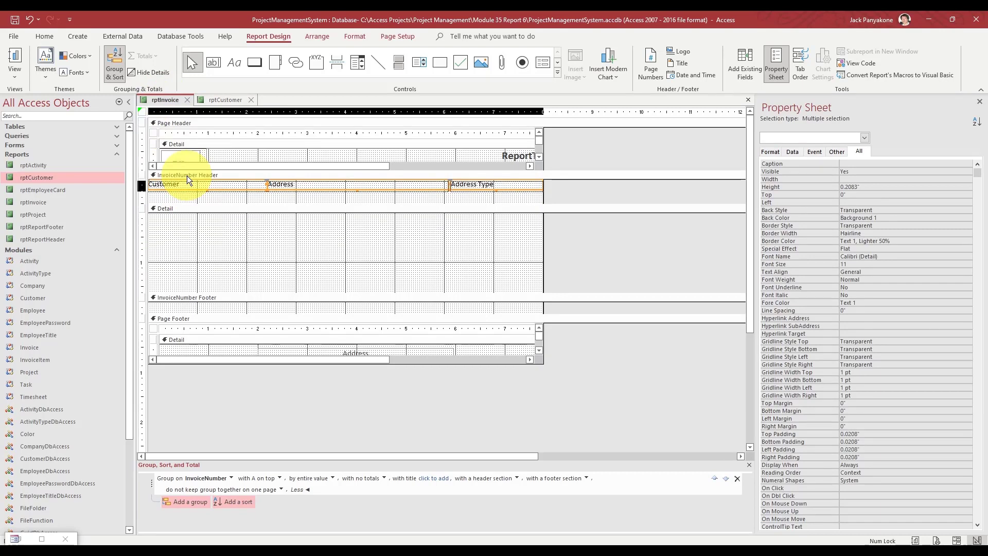
key(Down)
key(Down)
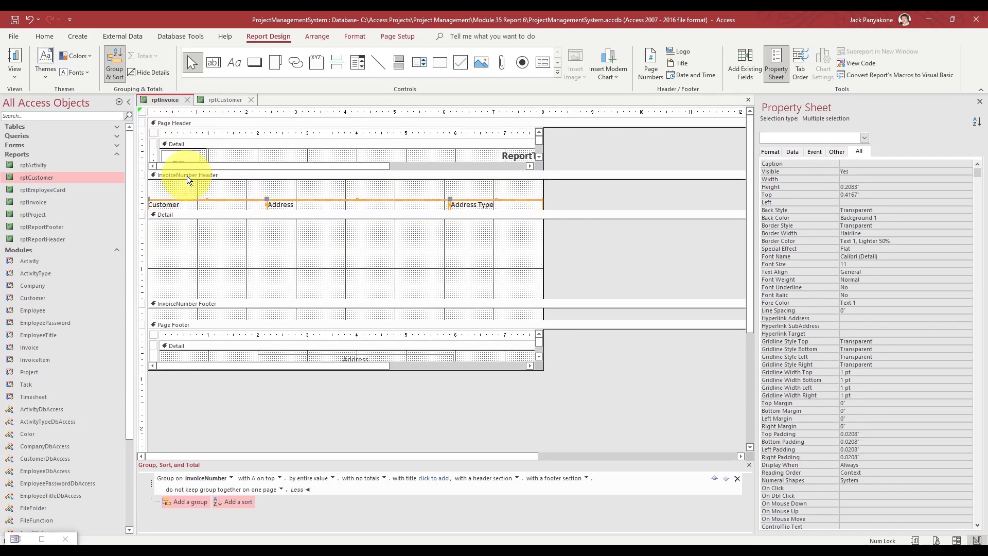
- Copy rptCustomer's CustomerName, CustomerAddress and AddressType fields into rptInvoice's Detail section
click(217, 100)
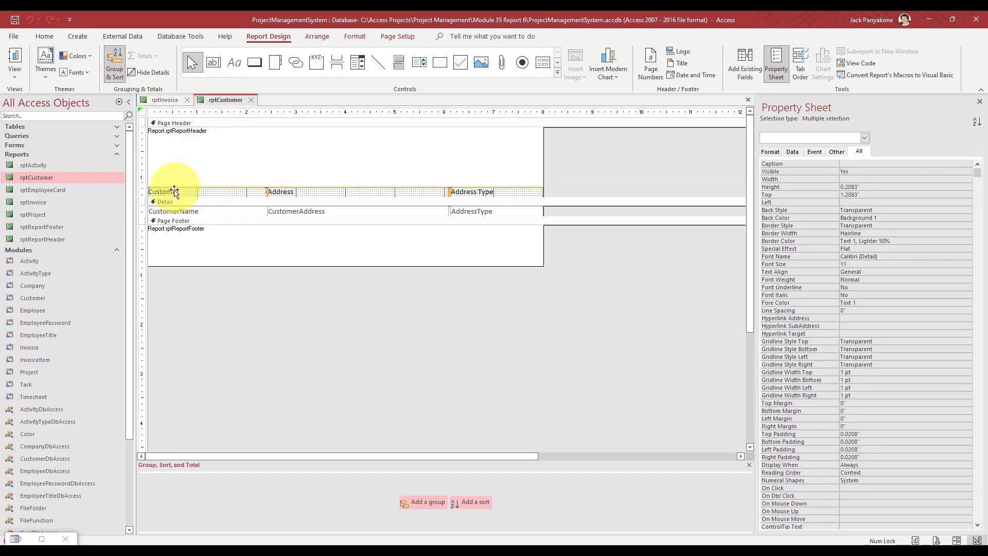
click(147, 212)
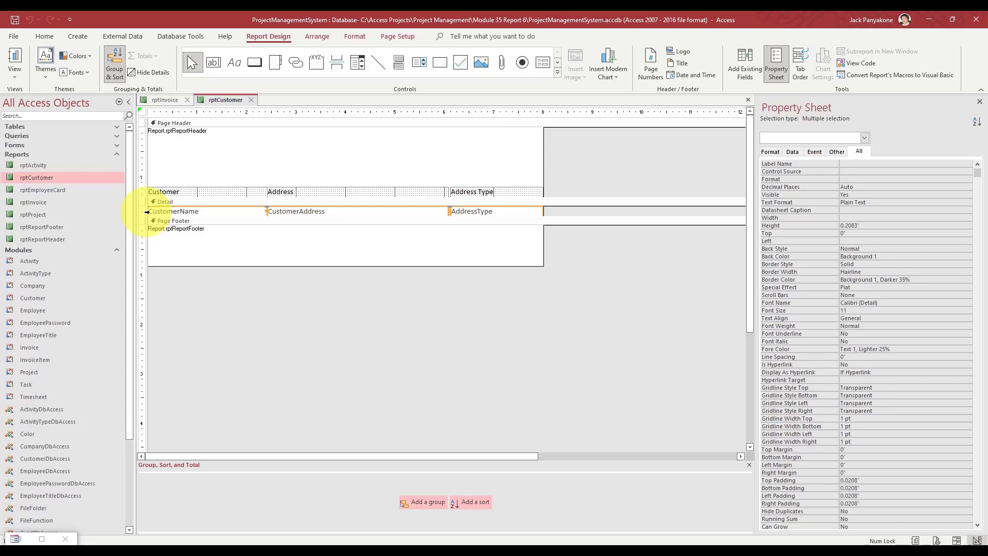
click(171, 99)
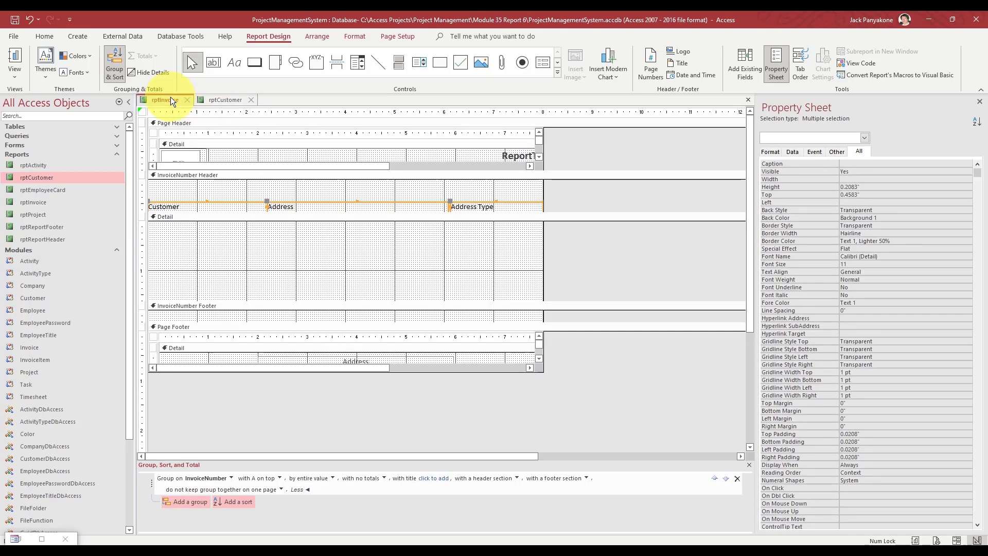
click(174, 217)
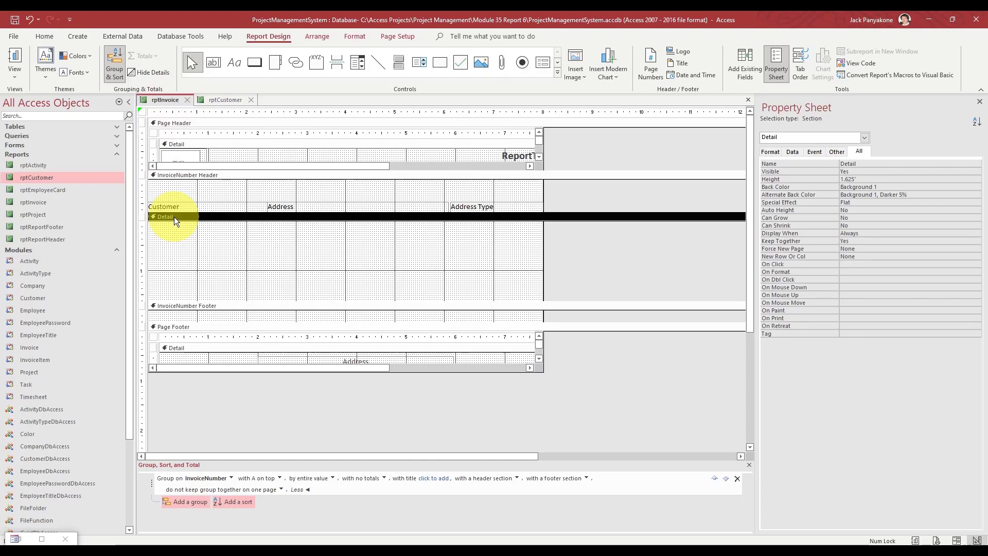
click(225, 101)
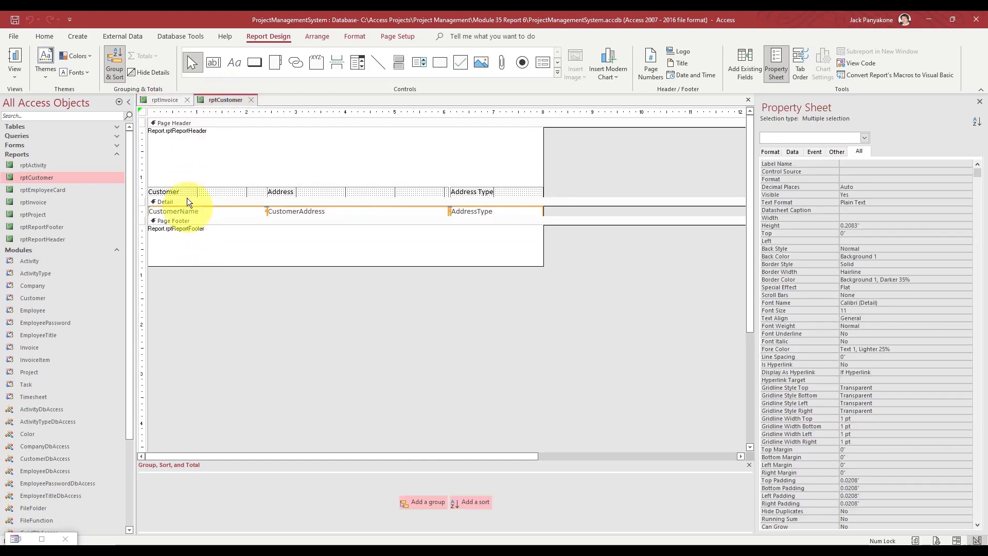
right_click(184, 211)
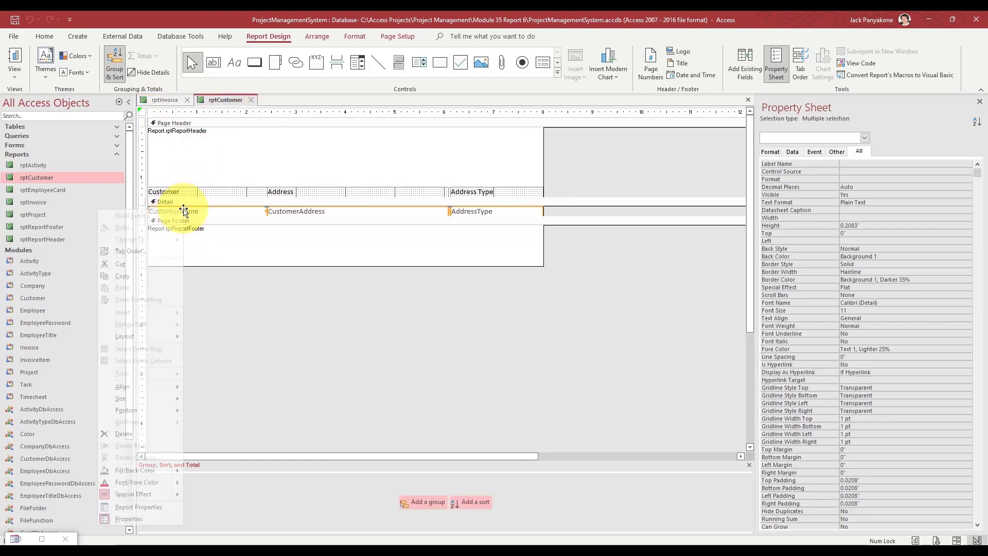
click(137, 275)
click(167, 100)
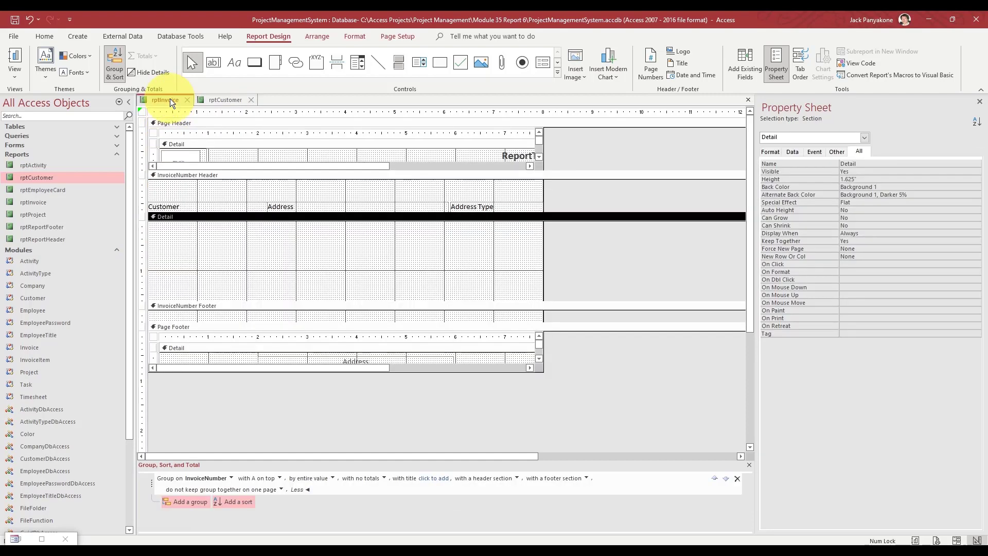
key(ctrl+v)
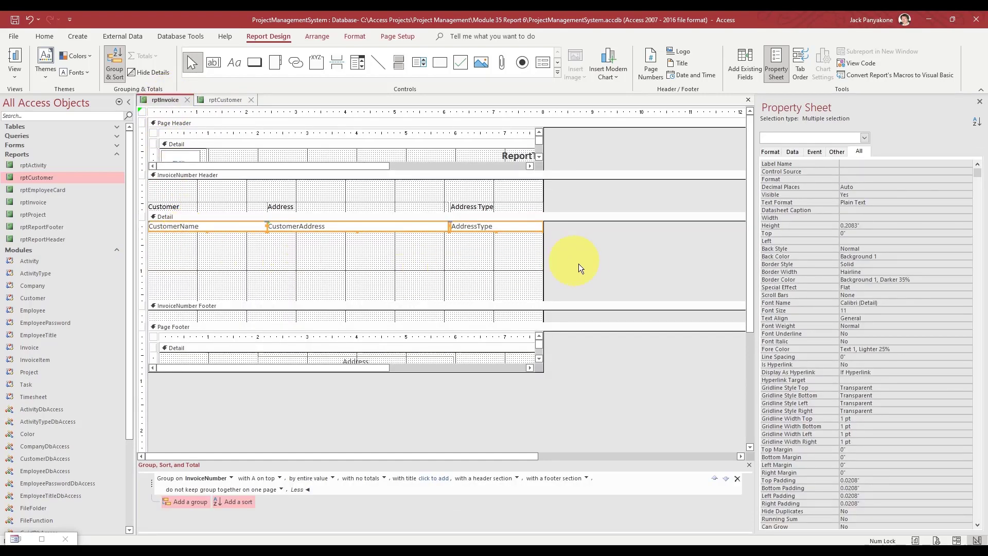
click(367, 273)
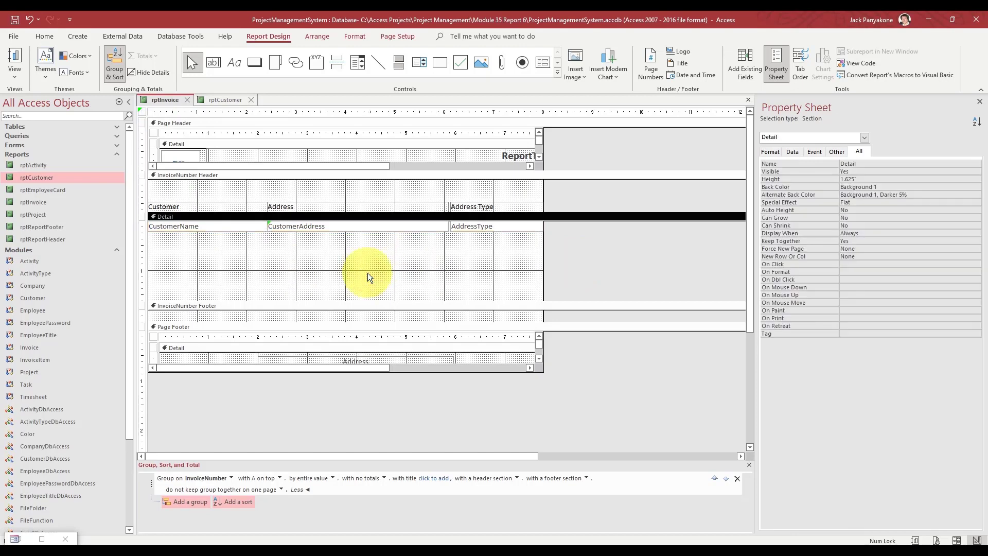
- Narrow the Customer heading and CustomerName box together from the left
click(193, 226)
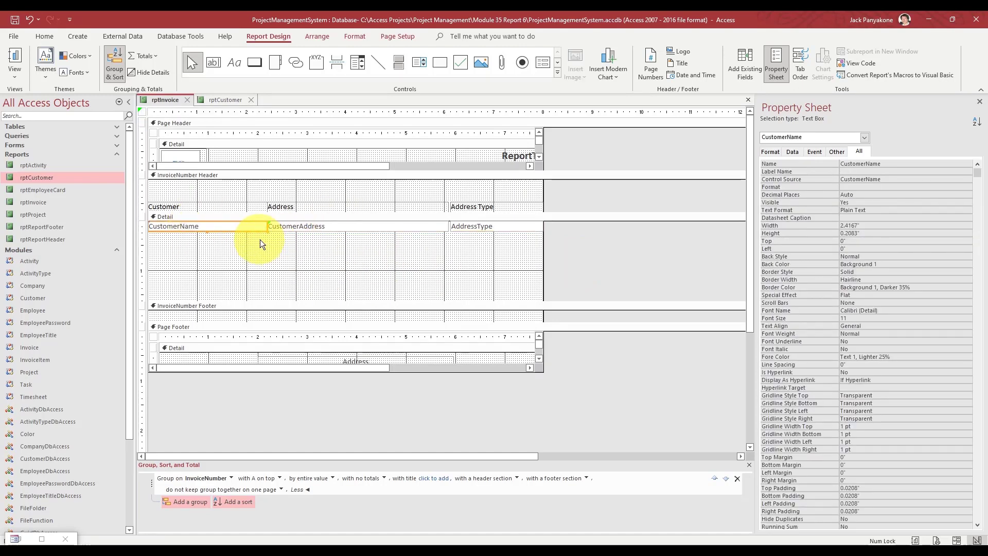
click(241, 245)
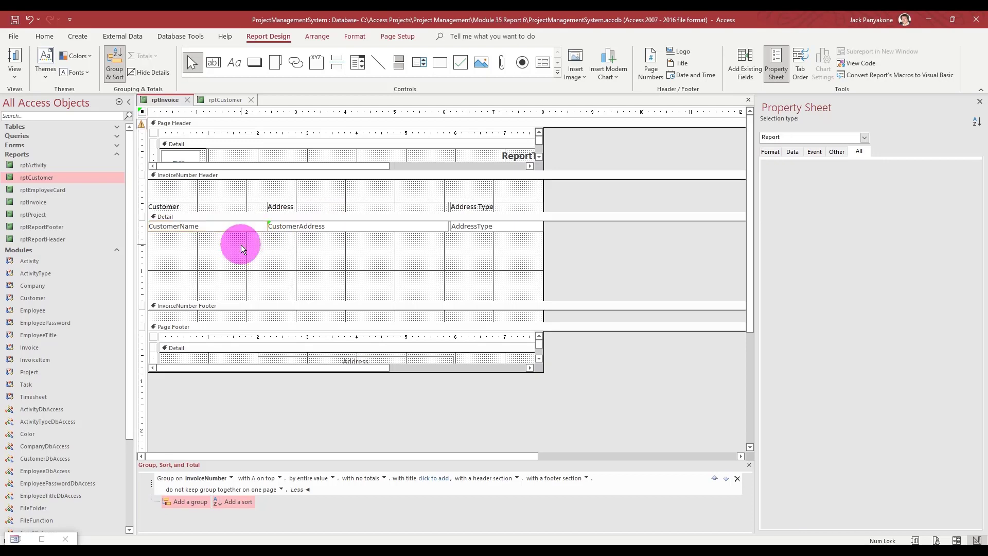
drag(241, 245, 247, 206)
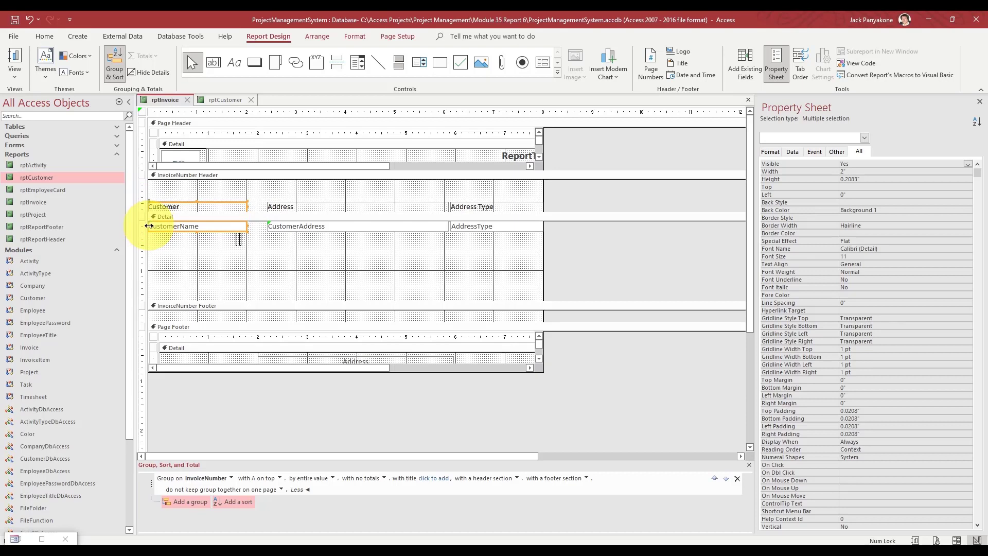
drag(148, 225, 198, 224)
click(259, 252)
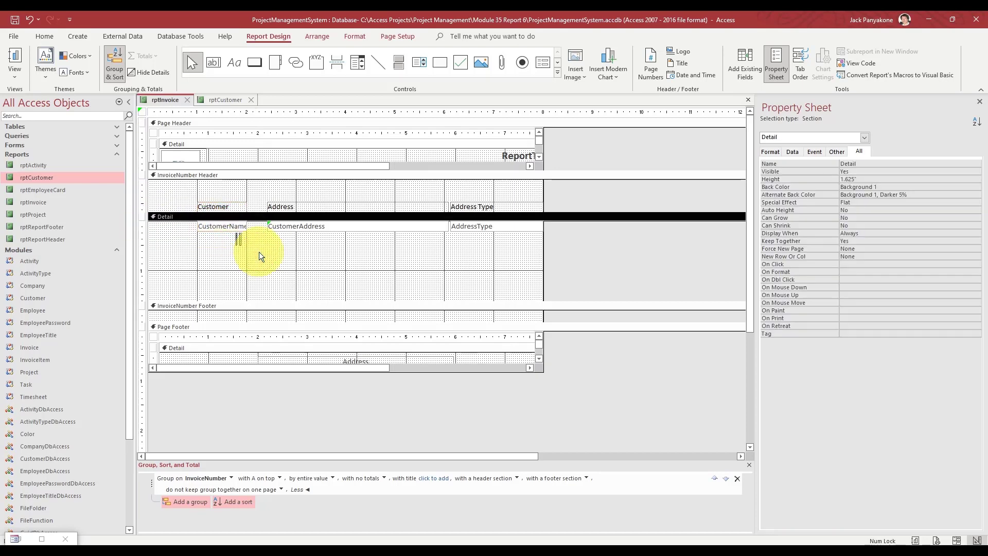
- Bind the CustomerName box to LineNumber and rename it LineNumber
click(239, 230)
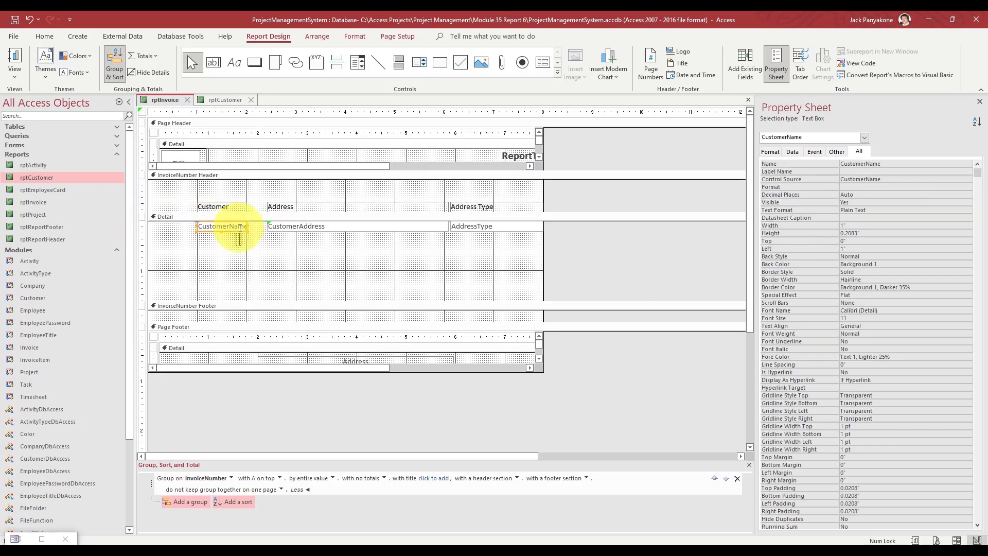
click(892, 181)
click(959, 179)
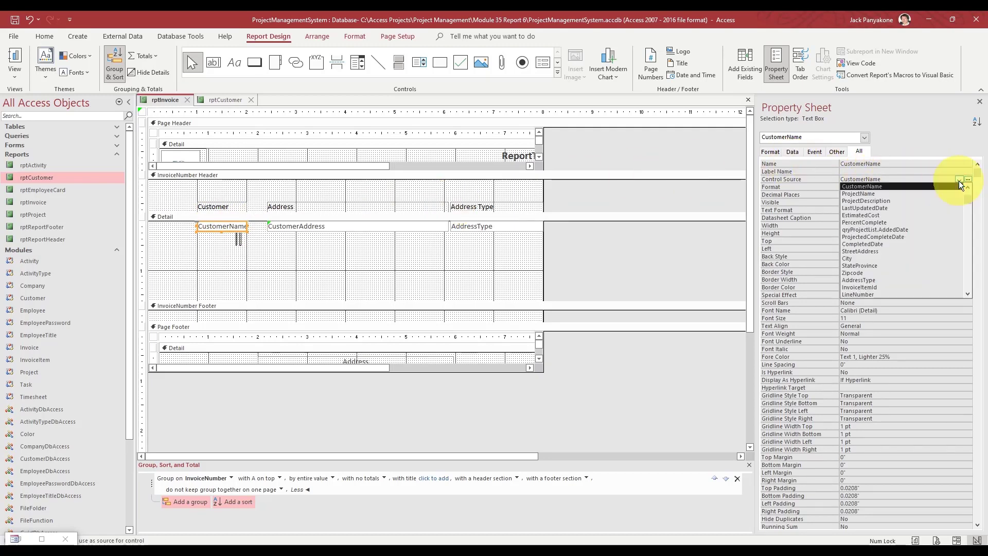
key(BackSpace)
key(BackSpace)
key(BackSpace)
key(BackSpace)
key(BackSpace)
key(BackSpace)
key(BackSpace)
key(BackSpace)
key(BackSpace)
key(BackSpace)
key(BackSpace)
key(BackSpace)
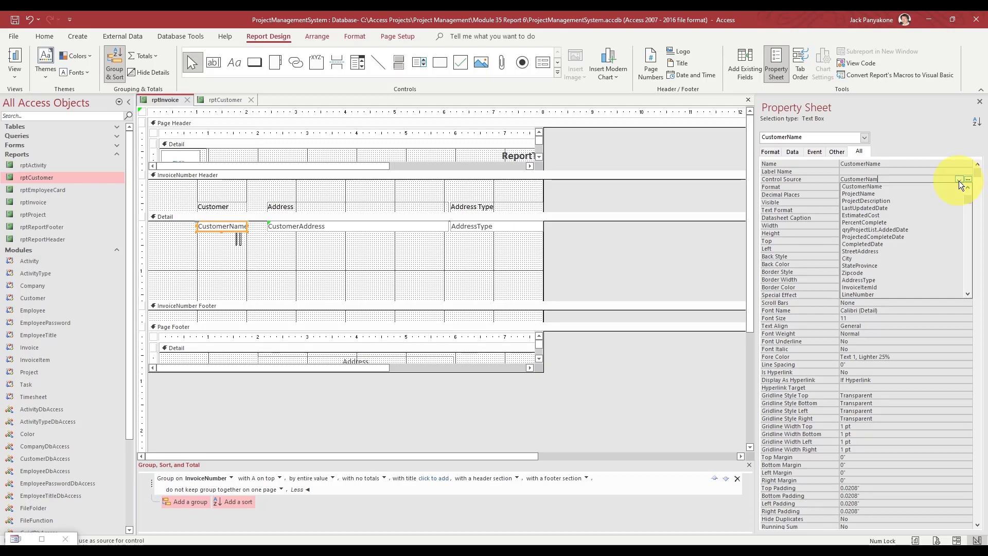
text(lineNumber)
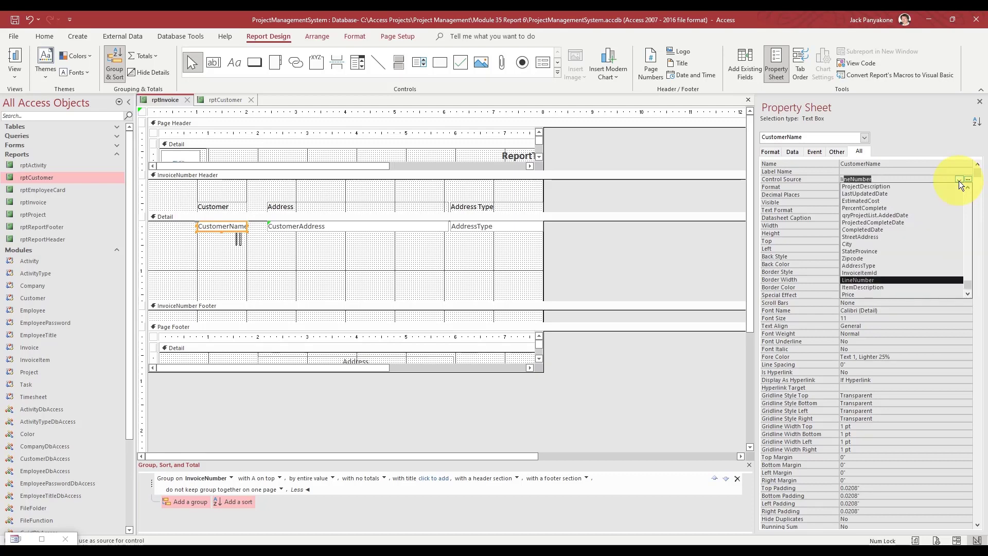
key(Return)
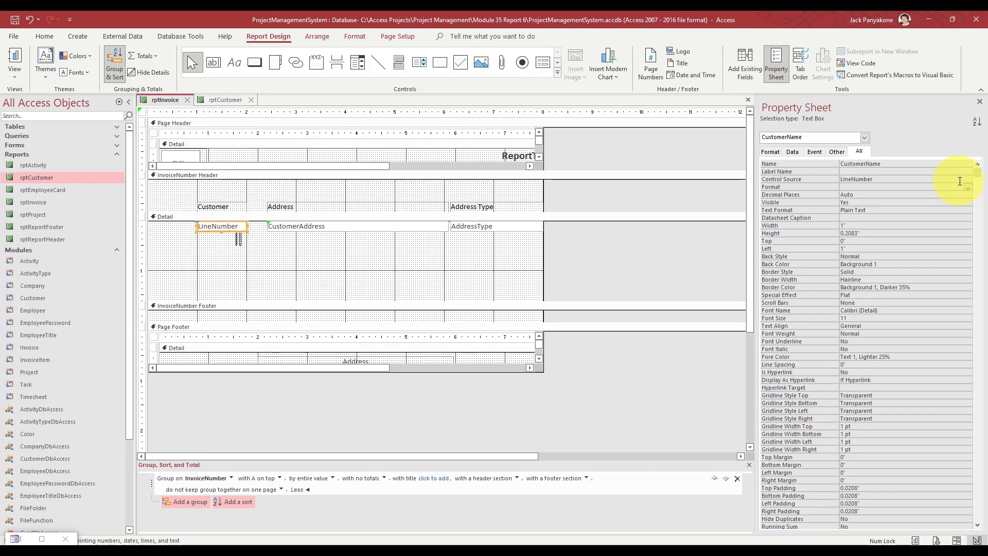
key(Up)
key(Up)
key(Up)
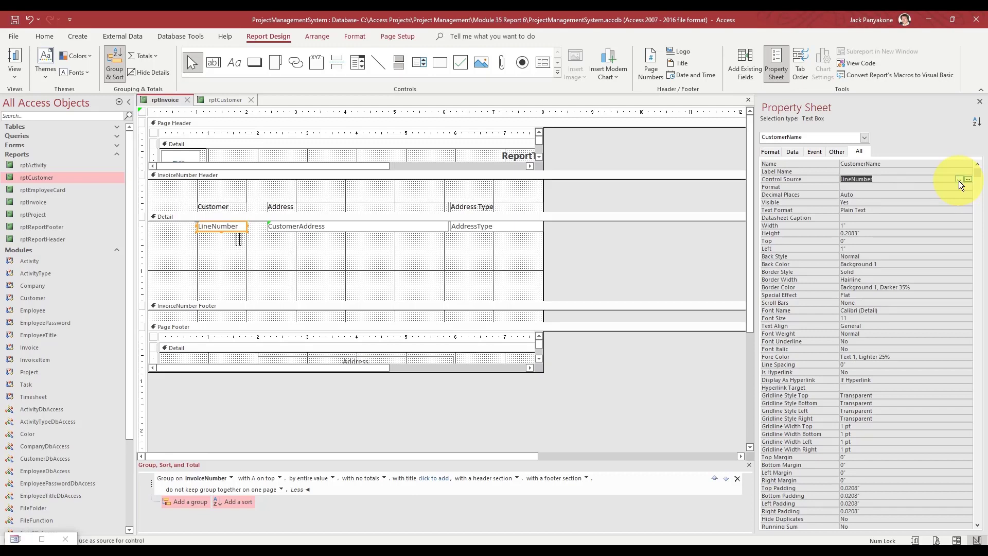
text(LineNumber)
key(Return)
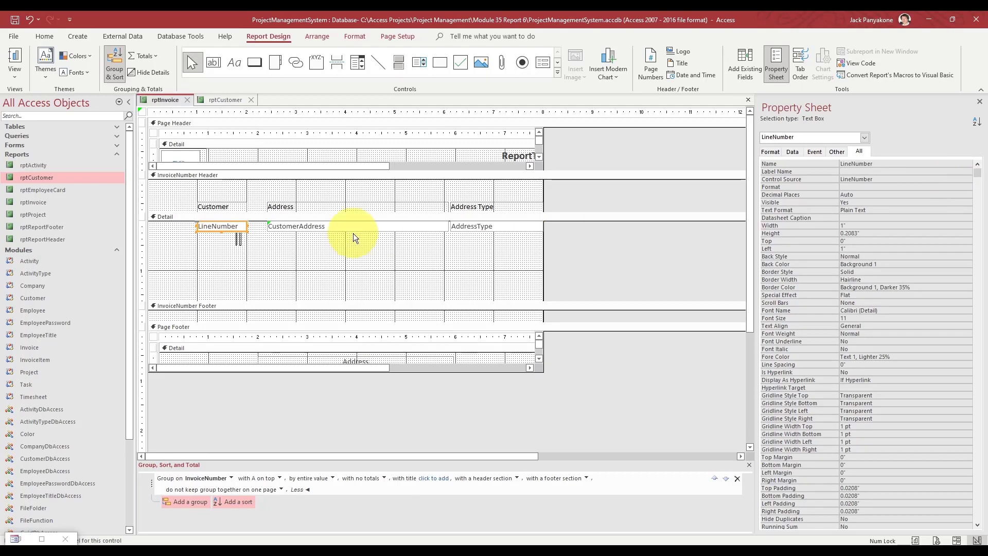
- Change the Customer heading label's text to 'Line #'
click(221, 206)
double_click(228, 206)
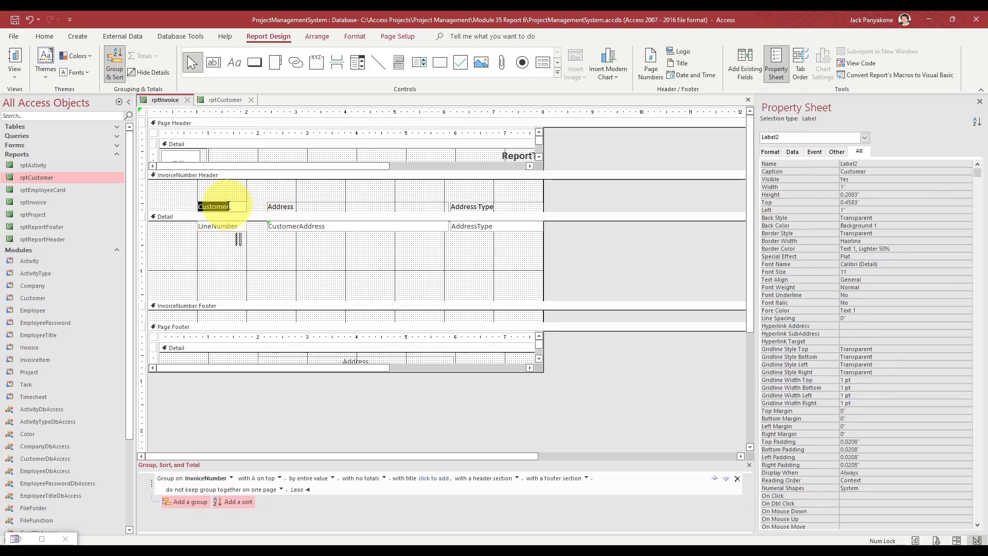
text(iner)
key(BackSpace)
key(BackSpace)
key(BackSpace)
key(BackSpace)
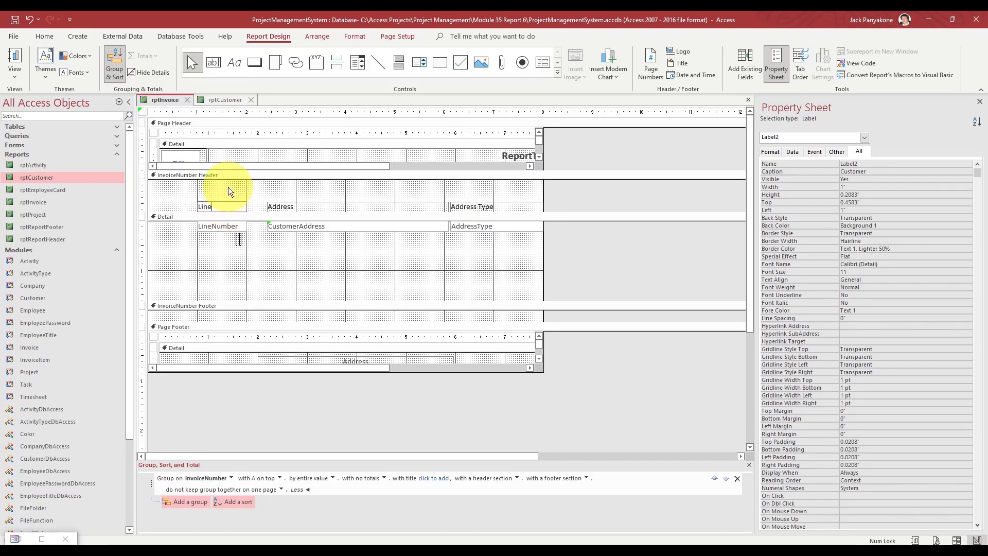
text(Line #)
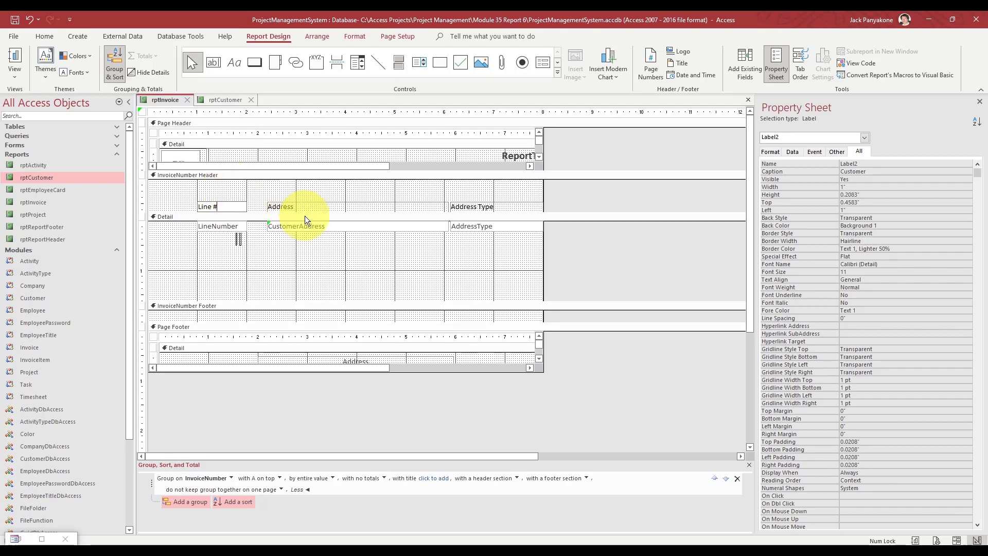
click(568, 237)
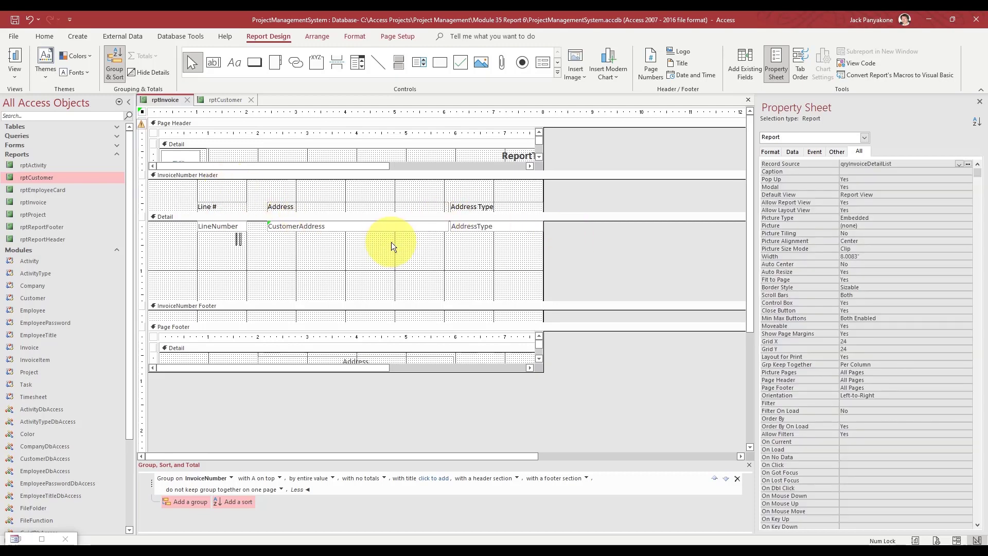
- Bind the CustomerAddress text box to the ItemDescription field
click(315, 226)
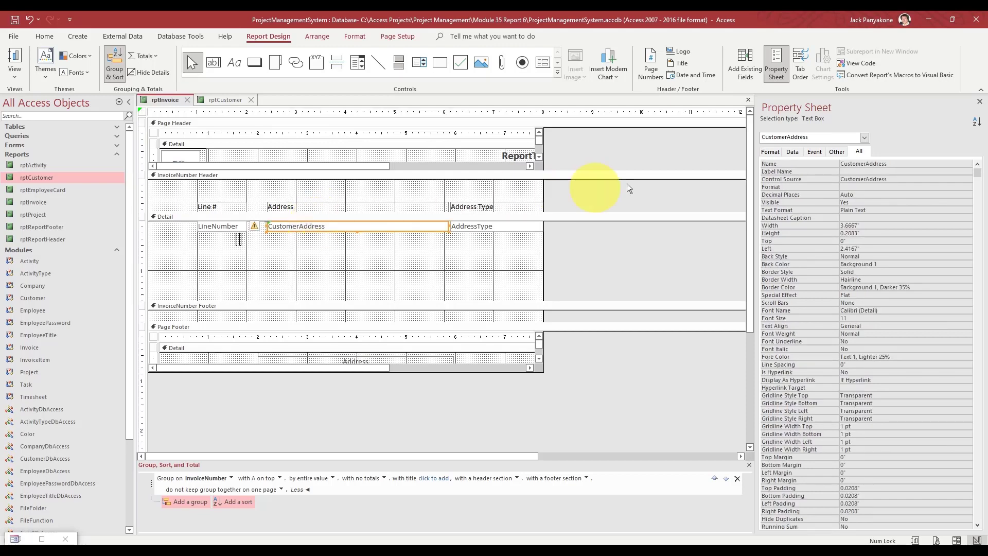
click(893, 179)
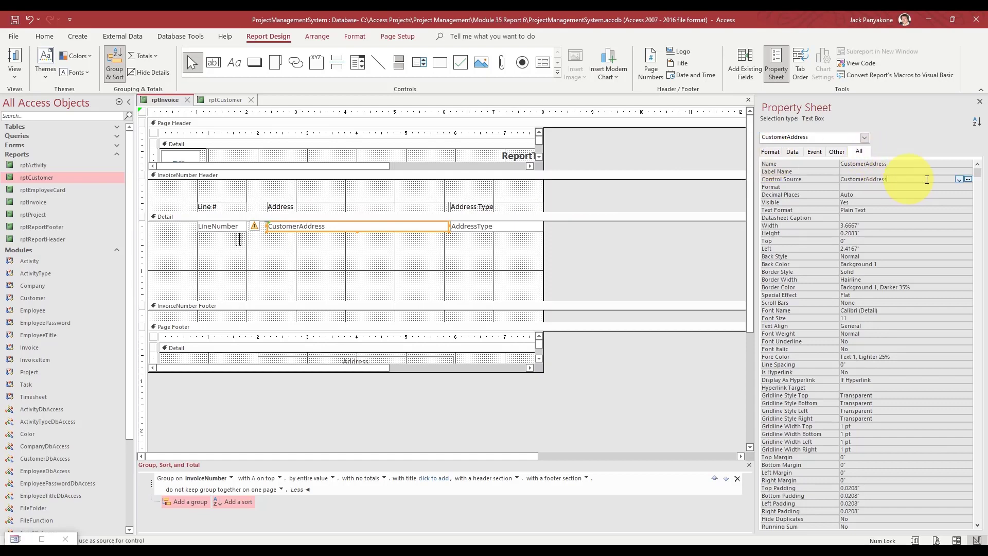
click(959, 180)
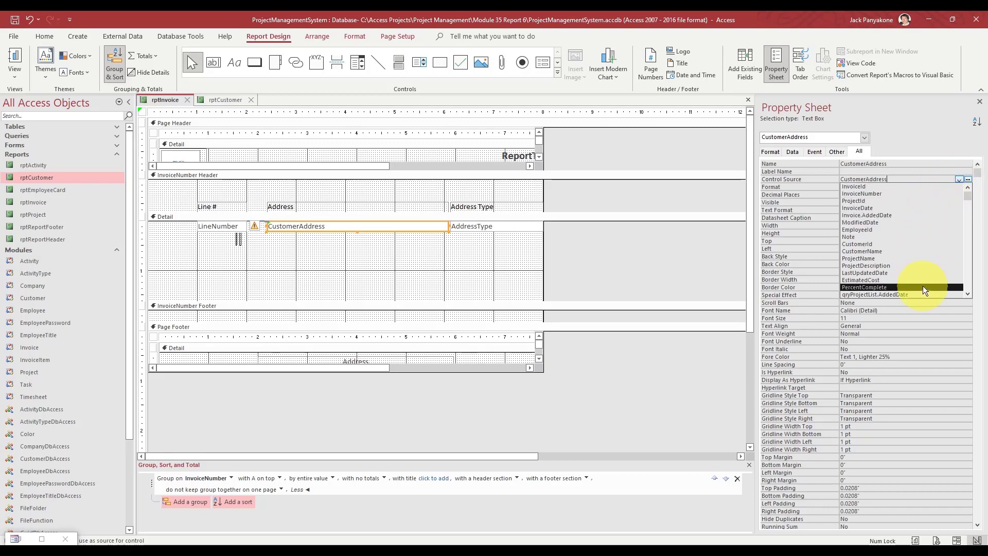
click(967, 293)
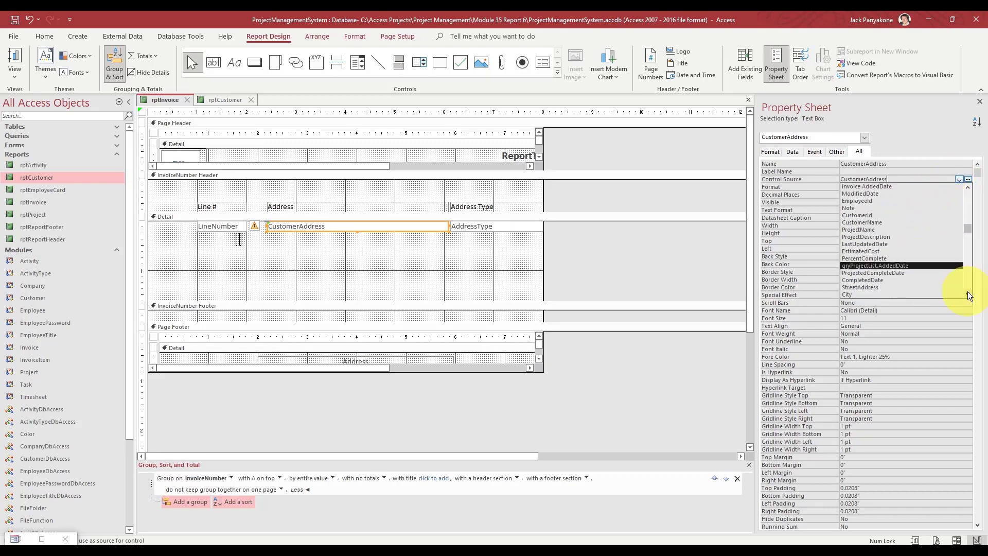
click(968, 295)
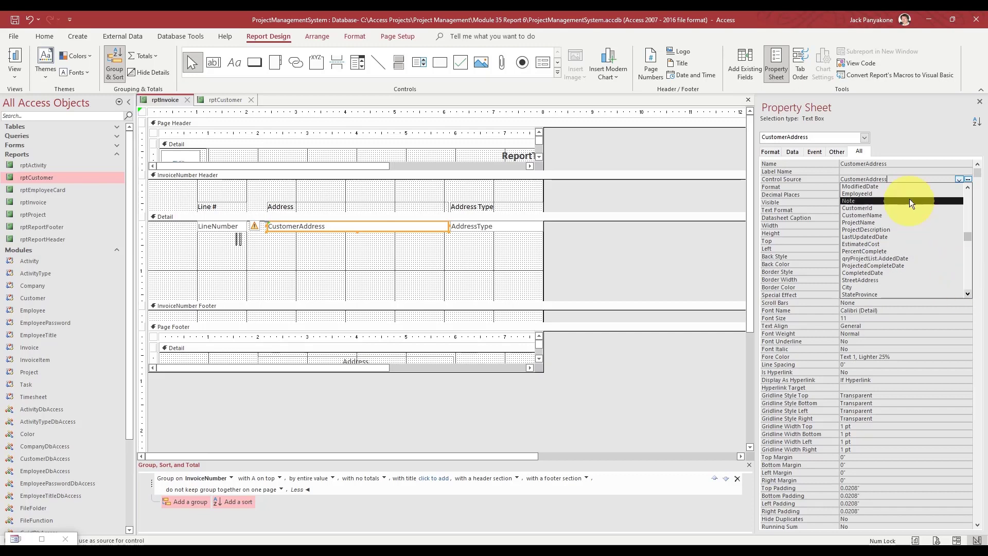
scroll(909, 198, up, 2)
key(BackSpace)
key(BackSpace)
key(BackSpace)
key(BackSpace)
key(BackSpace)
key(BackSpace)
key(BackSpace)
key(BackSpace)
key(BackSpace)
key(BackSpace)
key(BackSpace)
key(BackSpace)
key(BackSpace)
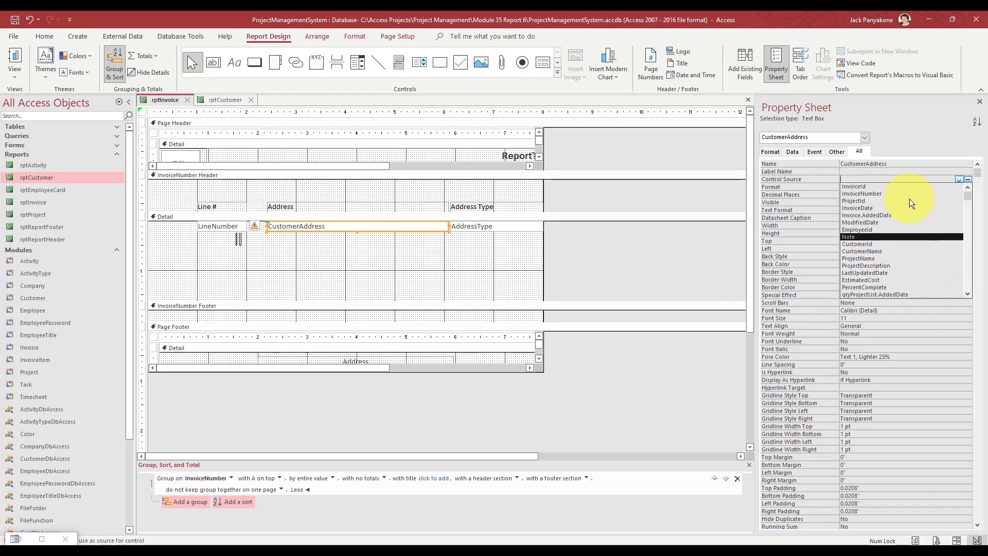
text(itemDescription)
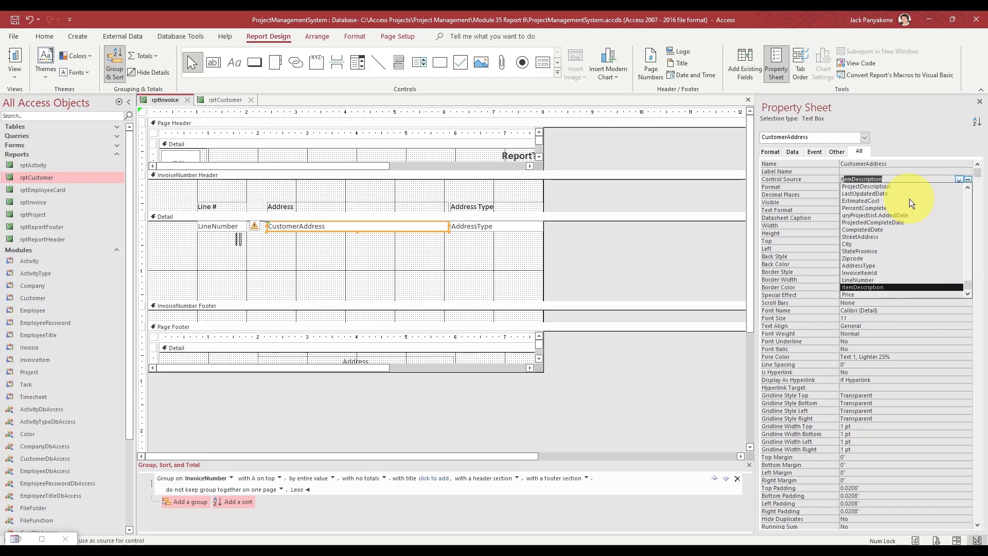
click(878, 288)
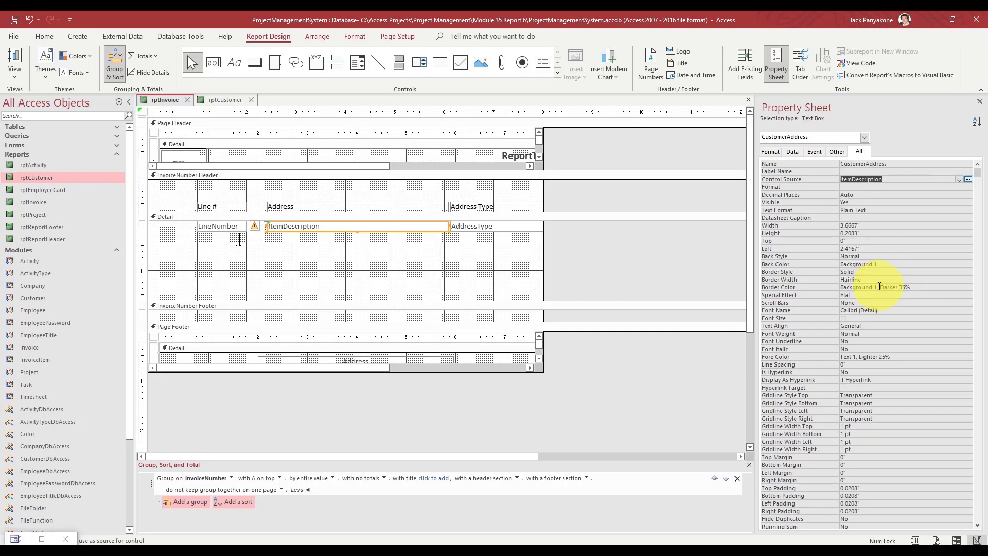
key(Up)
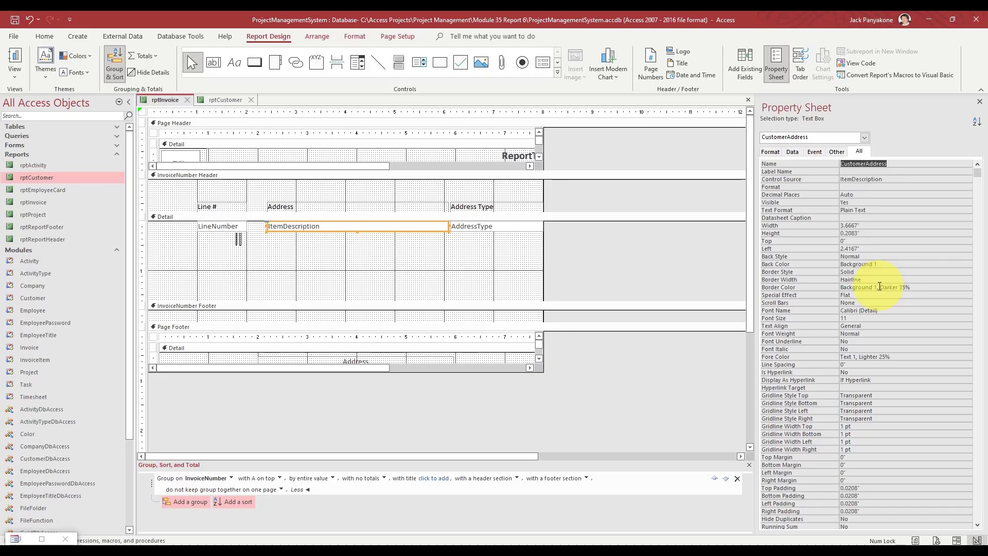
- Bind the AddressType text box to Price and rename the box Price
click(471, 227)
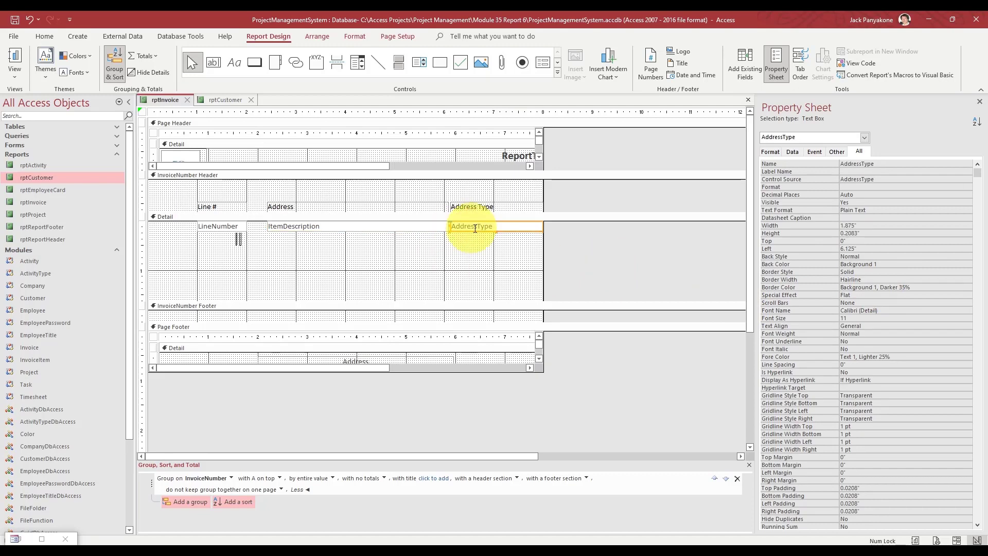
click(898, 179)
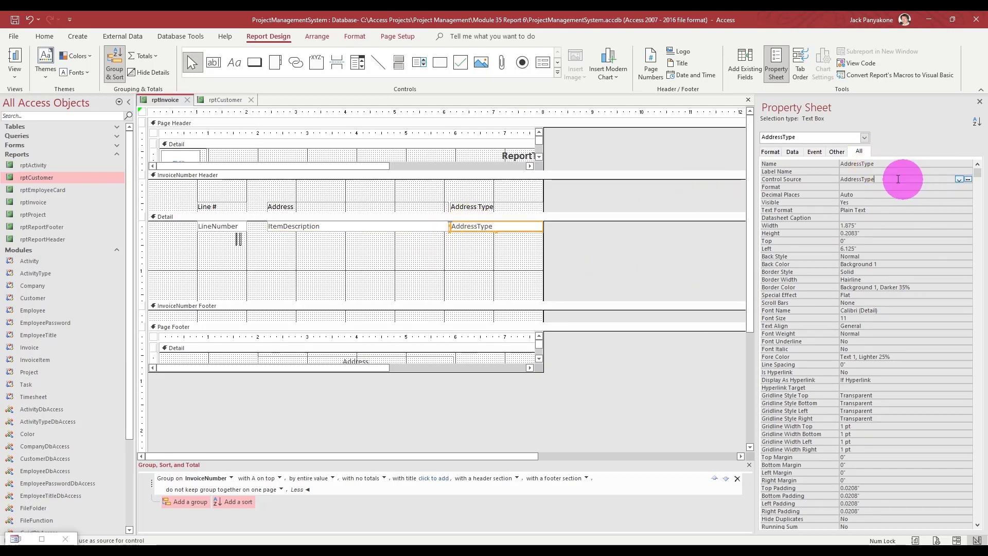
double_click(846, 179)
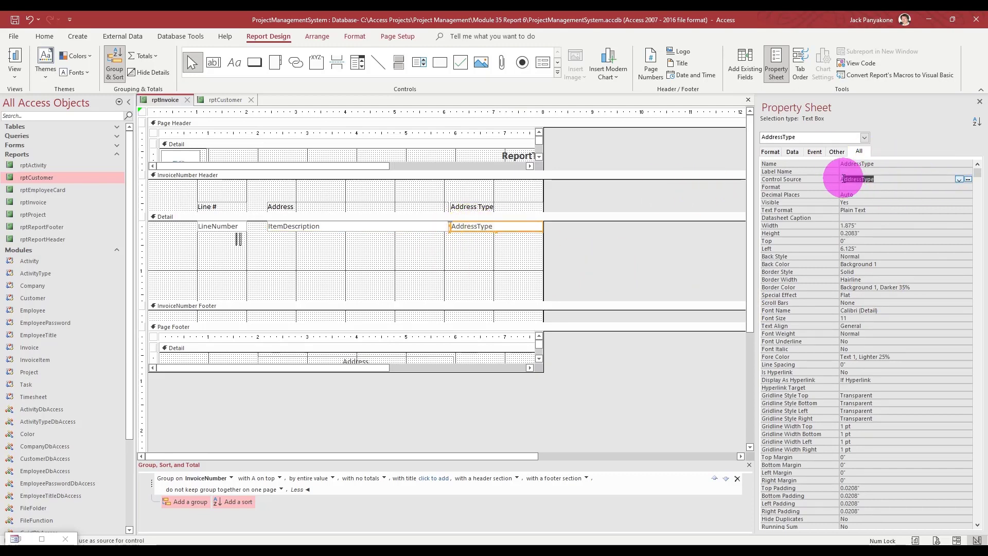
click(959, 180)
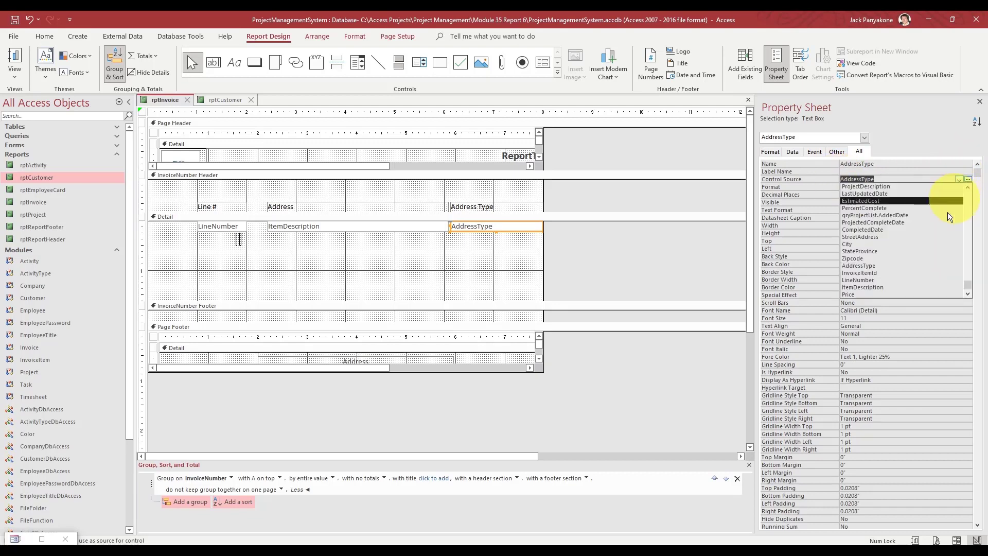
click(887, 295)
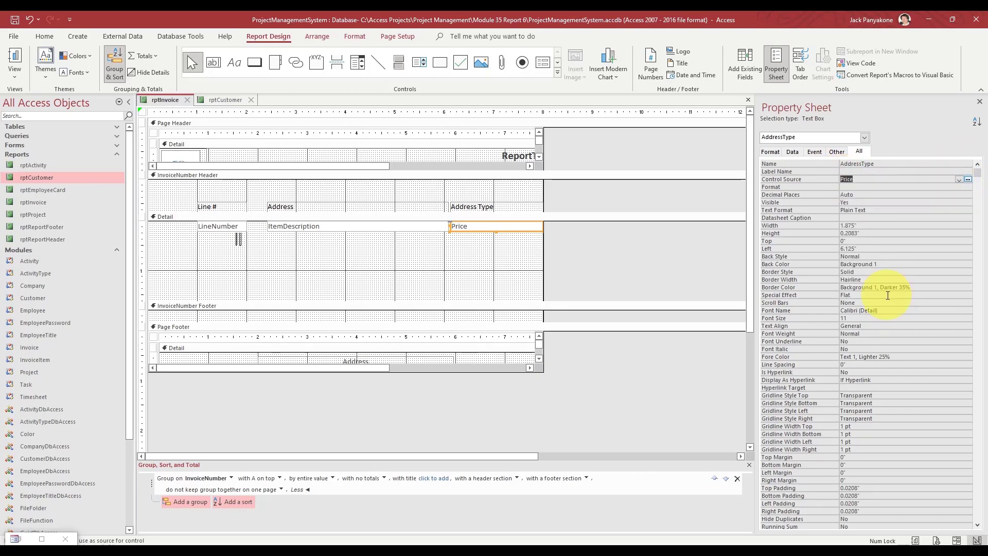
key(ctrl+c)
key(Up)
key(Up)
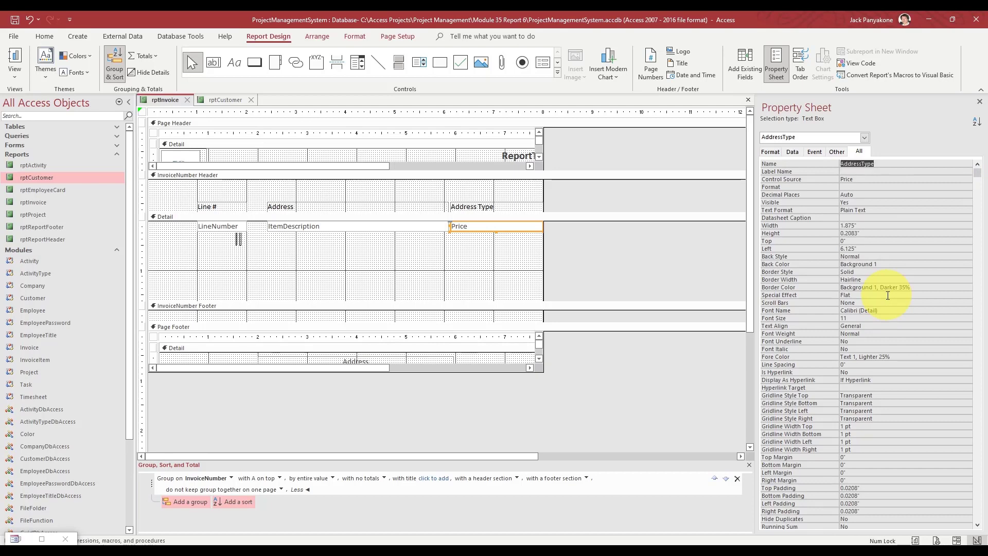
key(ctrl+v)
key(Return)
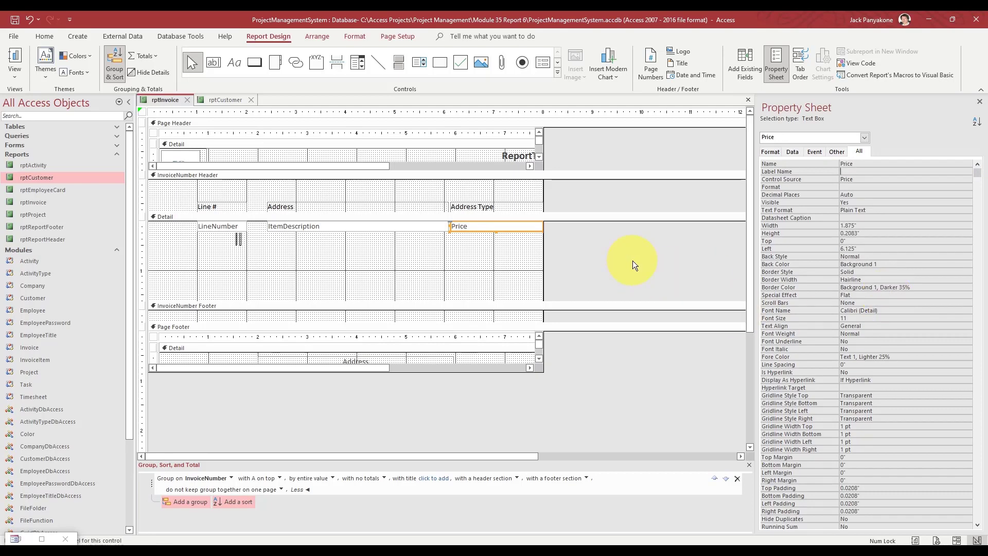
- Change the header labels 'Address' to 'Description' and 'Address Type' to 'Price'
click(411, 205)
click(412, 206)
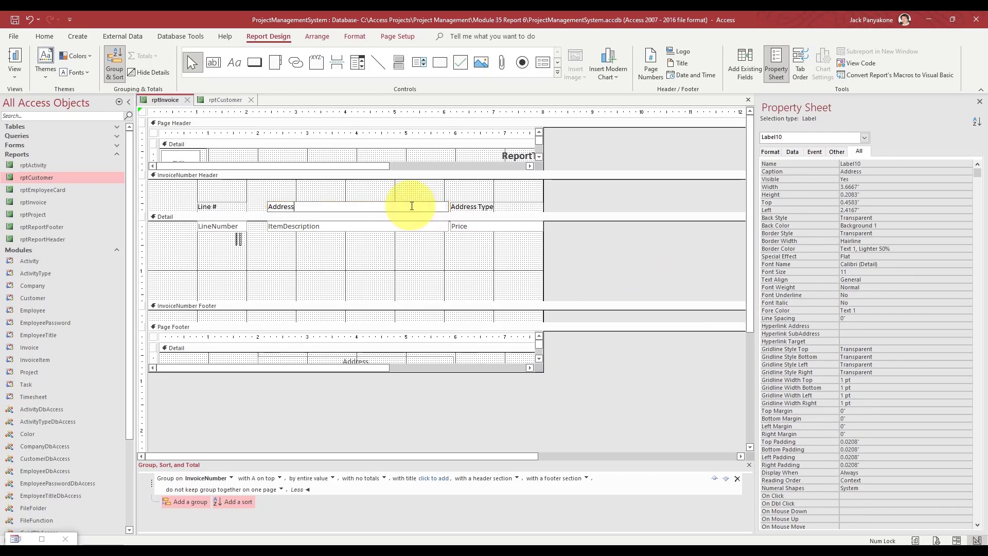
text(Description)
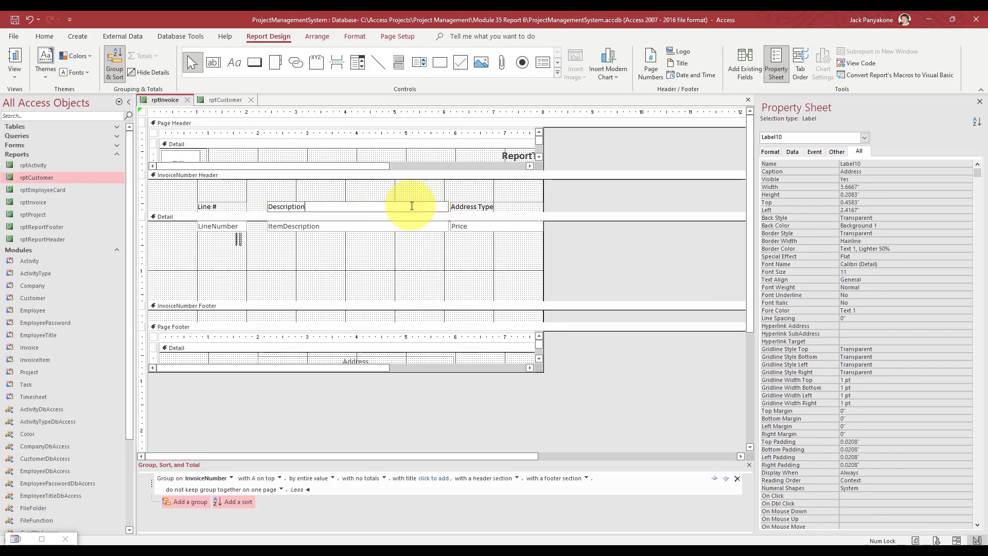
click(469, 206)
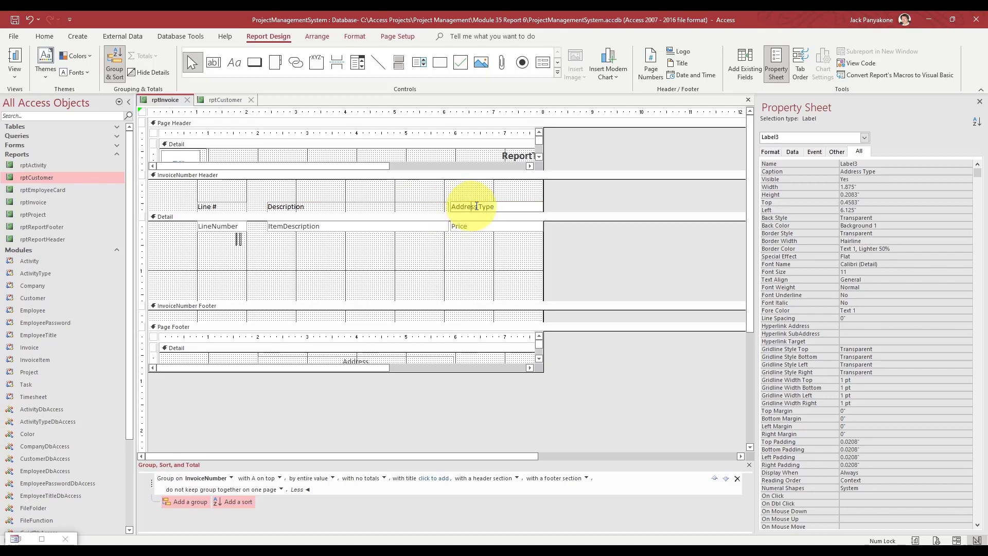
click(456, 206)
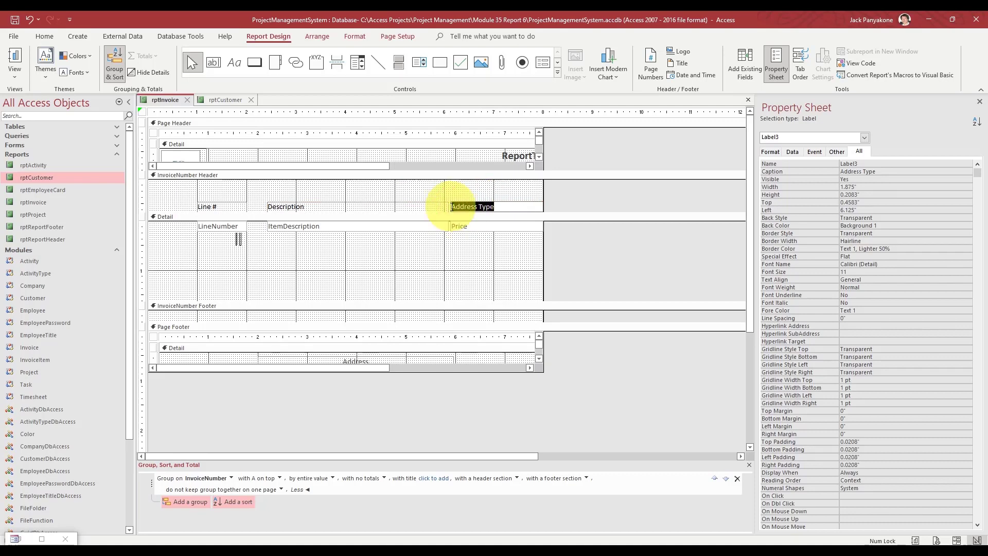
text(Price)
click(586, 241)
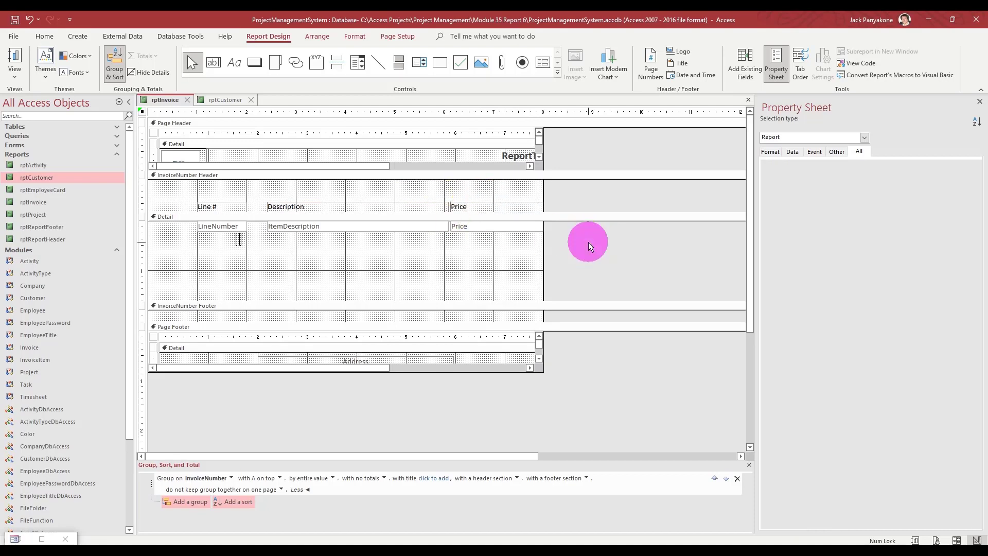
click(207, 224)
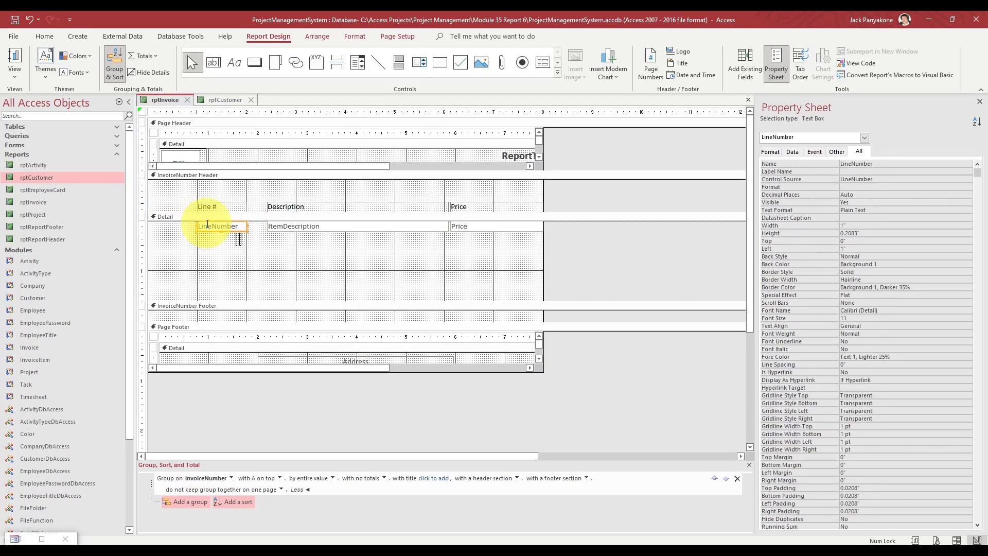
- Paste a copy of the LineNumber text box into the InvoiceNumber Header
key(ctrl+c)
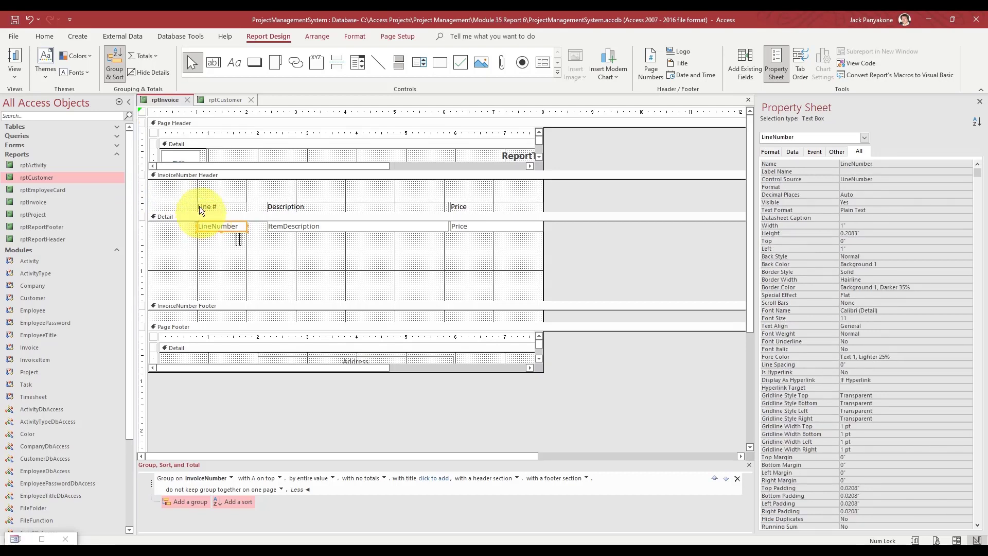
click(190, 175)
key(ctrl+v)
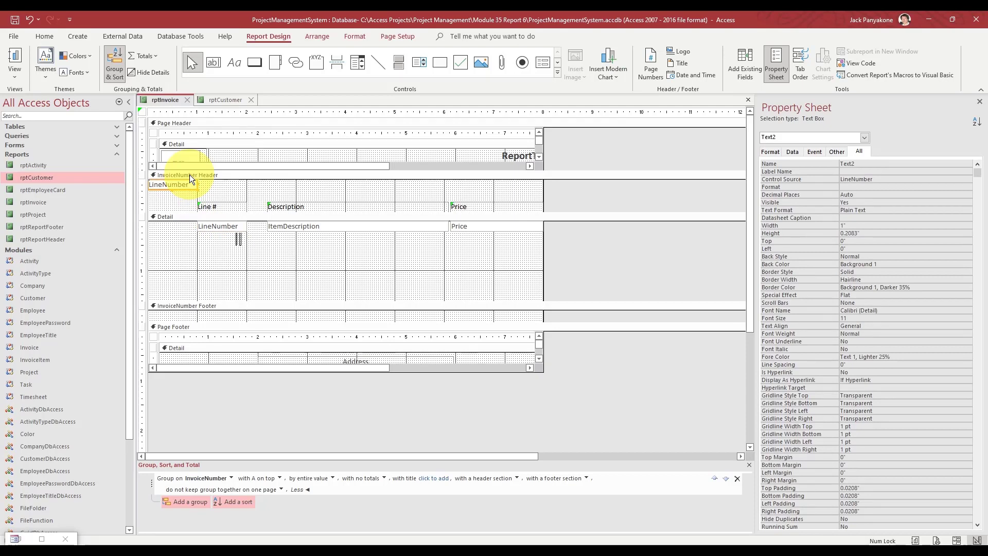
key(Right)
key(Right)
key(Right)
key(Right)
key(Right)
key(Right)
key(Right)
key(Right)
key(Right)
key(Right)
key(Right)
key(Right)
key(Right)
key(Right)
key(Right)
key(Right)
key(Right)
key(Right)
key(Right)
key(Right)
key(Right)
key(Right)
key(Right)
key(Right)
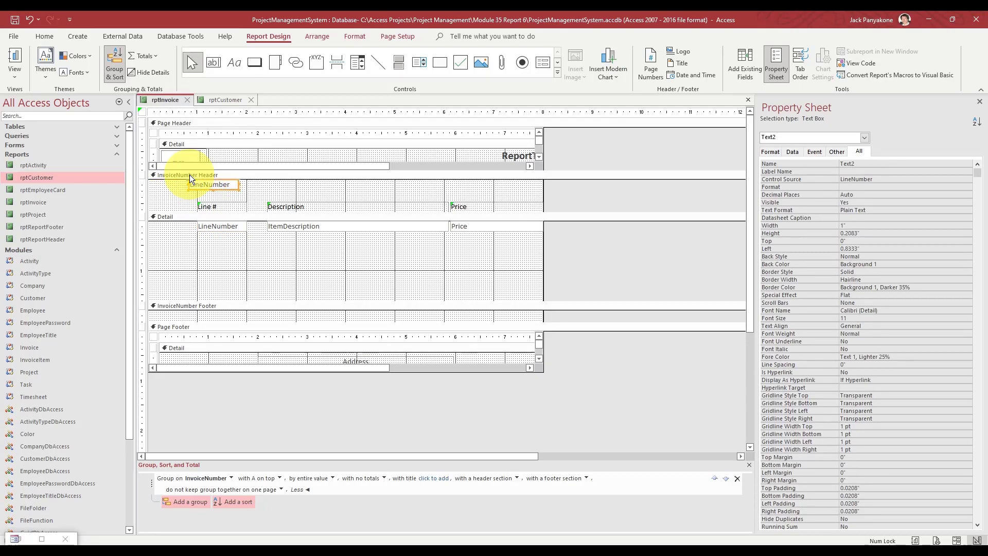
- Copy the Line # heading into the header's top-left, beside the pasted LineNumber box
click(214, 205)
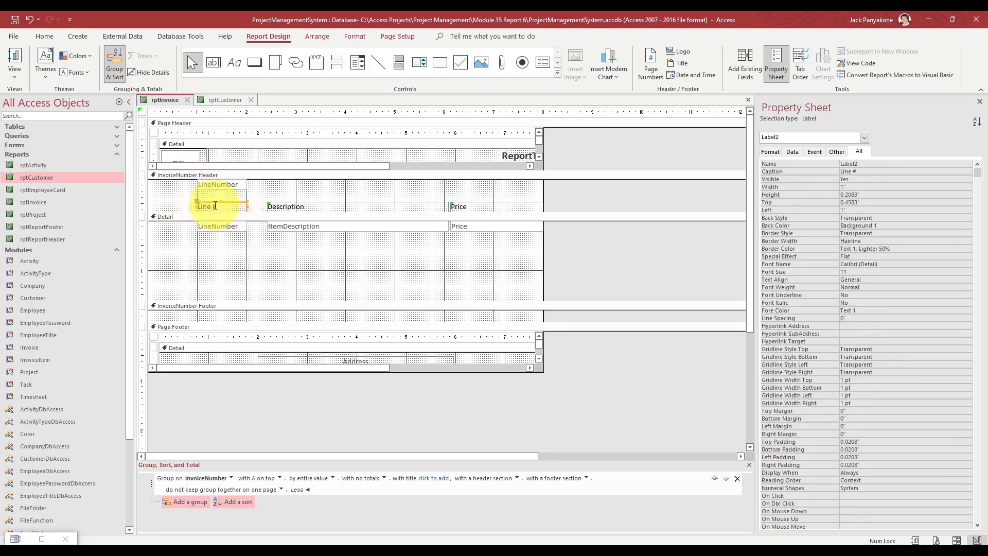
key(ctrl+c)
key(ctrl+v)
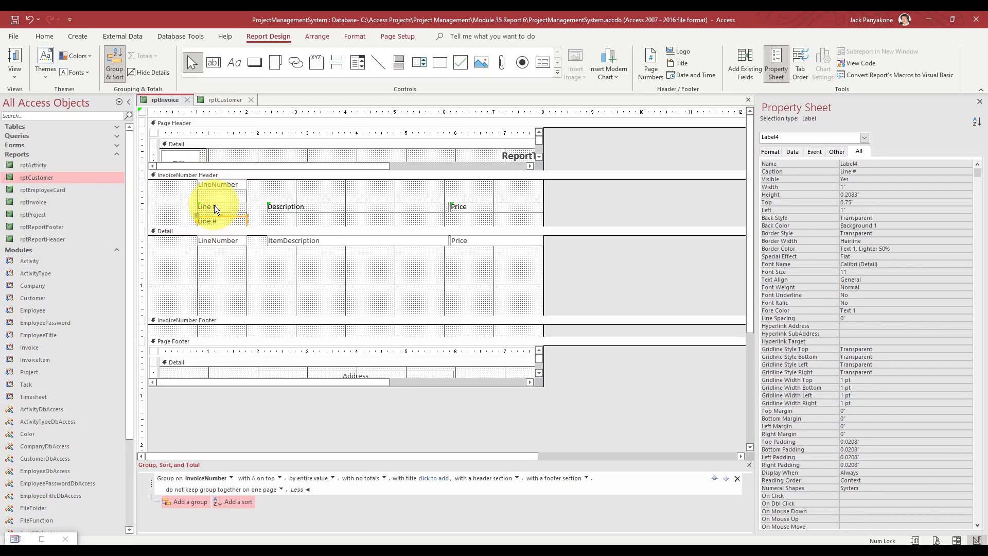
click(209, 217)
drag(209, 217, 150, 176)
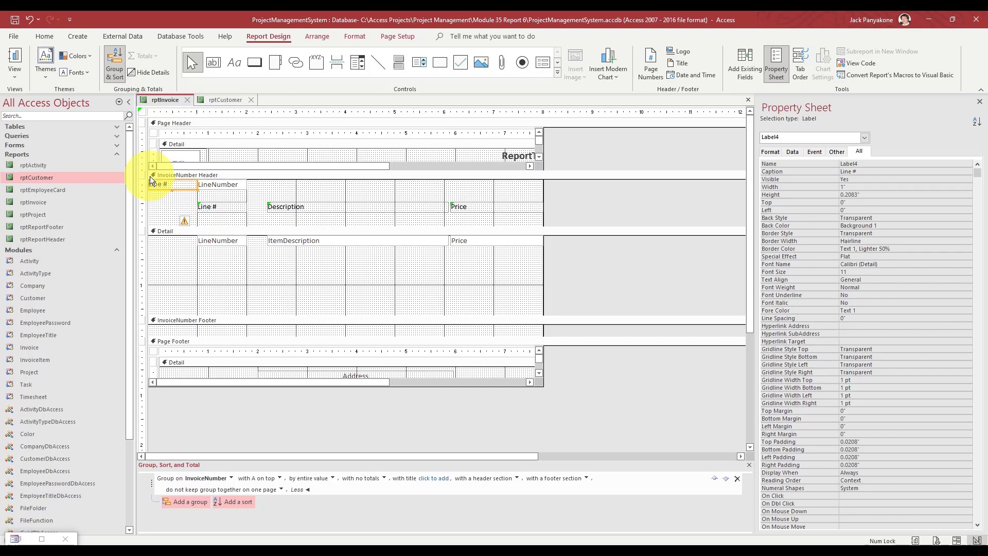
click(214, 181)
drag(214, 182, 149, 184)
- Retitle the pasted label 'Invoice Number:' and widen it to fit
click(189, 183)
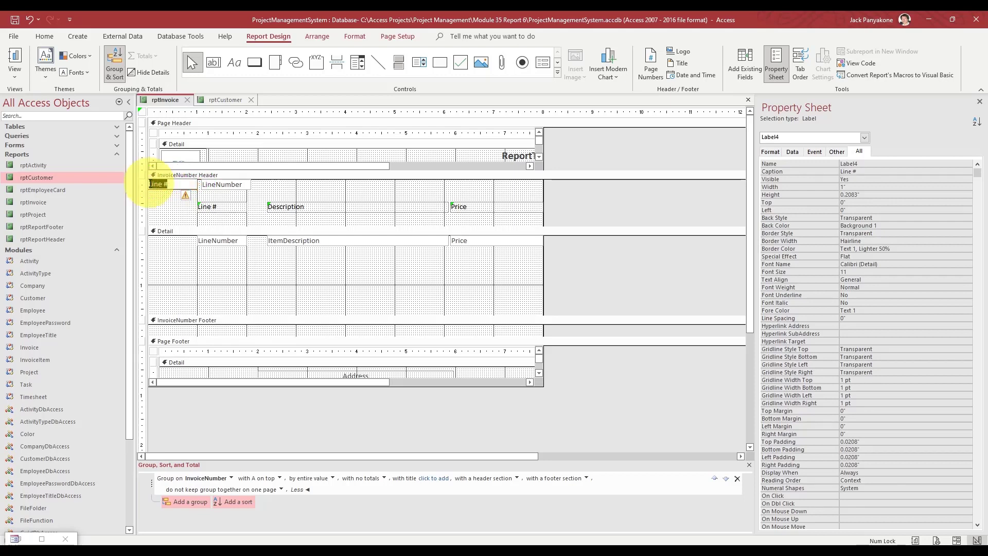
text(nnvoice)
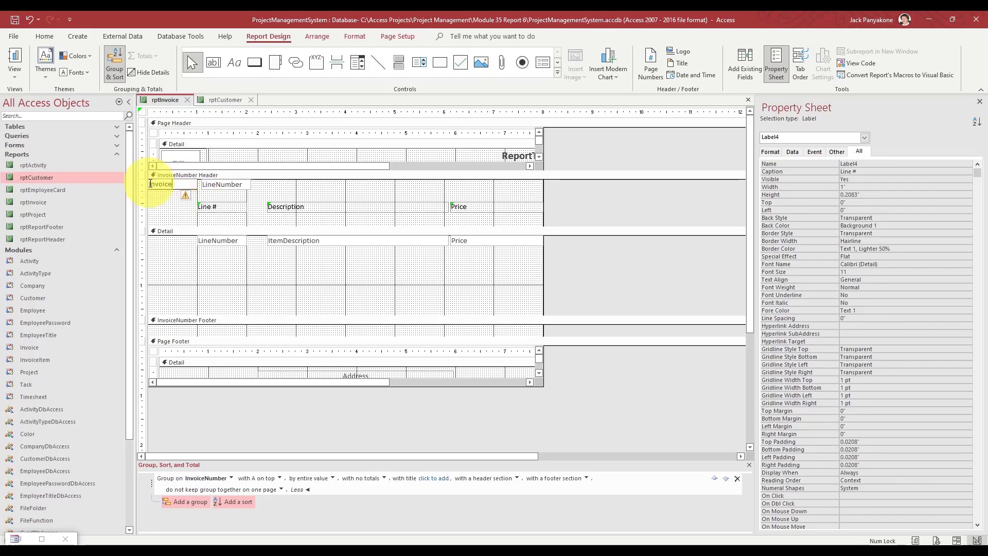
text( Number)
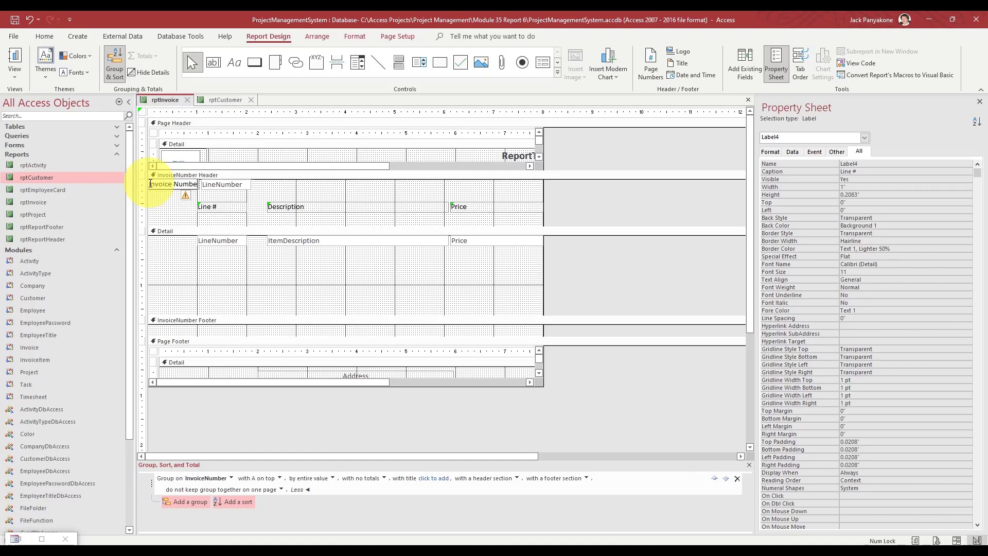
click(216, 182)
key(Right)
key(Right)
key(Right)
key(Right)
key(Right)
key(Right)
key(Right)
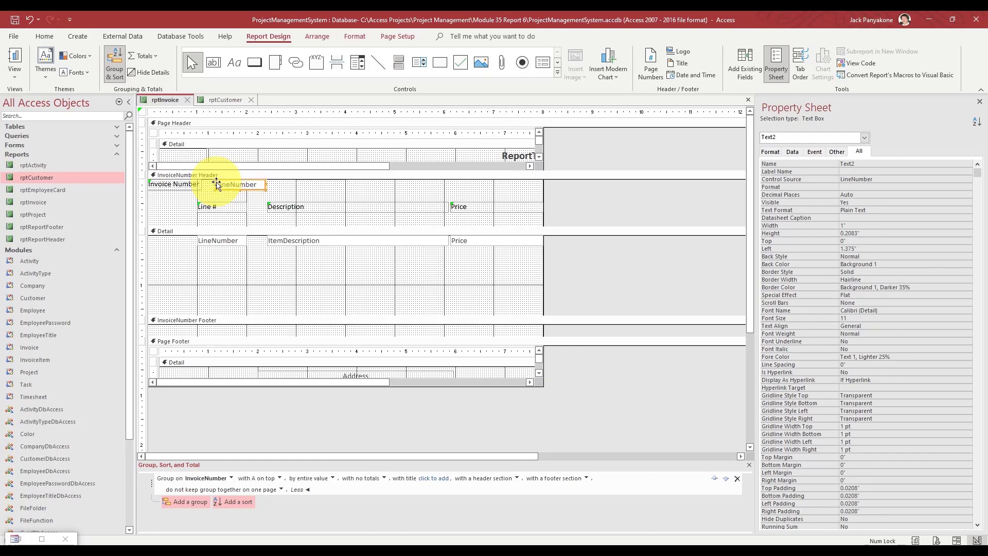
click(193, 186)
drag(201, 185, 205, 186)
click(201, 186)
text(:)
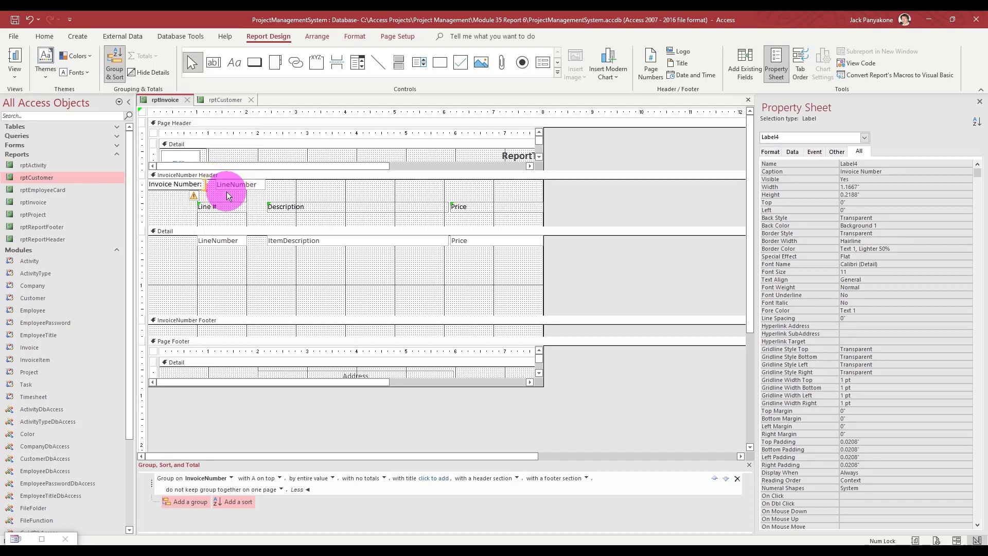
- Butt the LineNumber box against the label, widen it, and select the header row
click(226, 187)
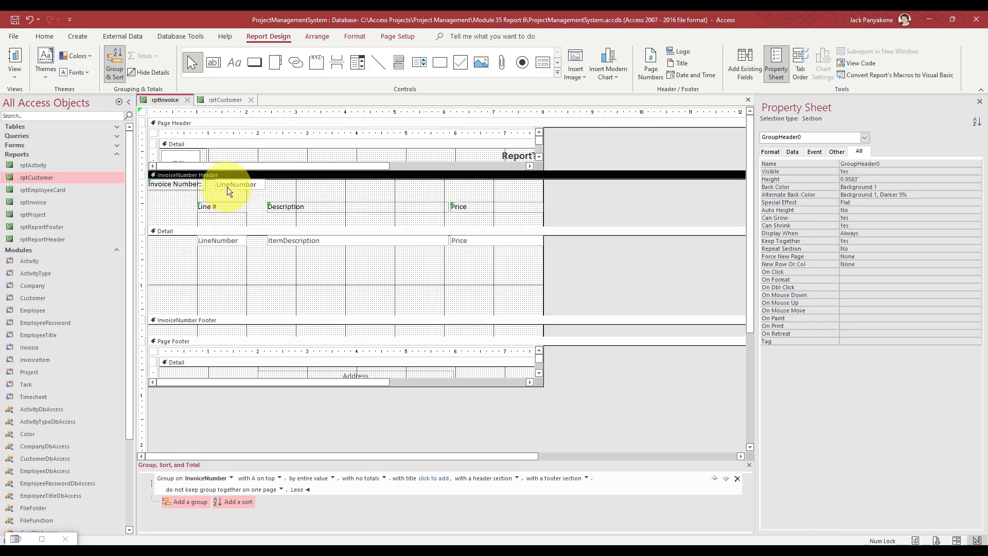
key(Left)
key(Left)
key(Left)
key(Left)
key(Left)
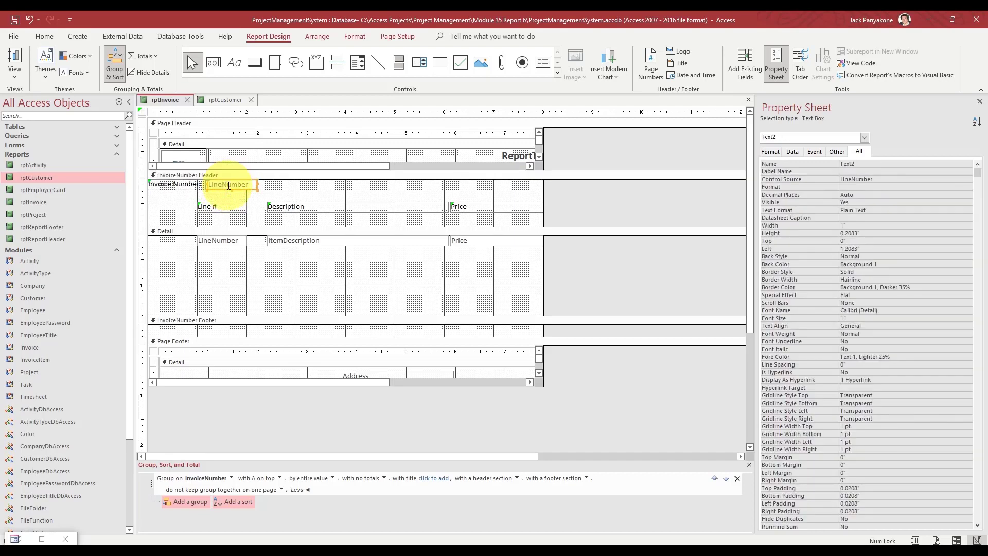
drag(255, 184, 271, 183)
click(288, 187)
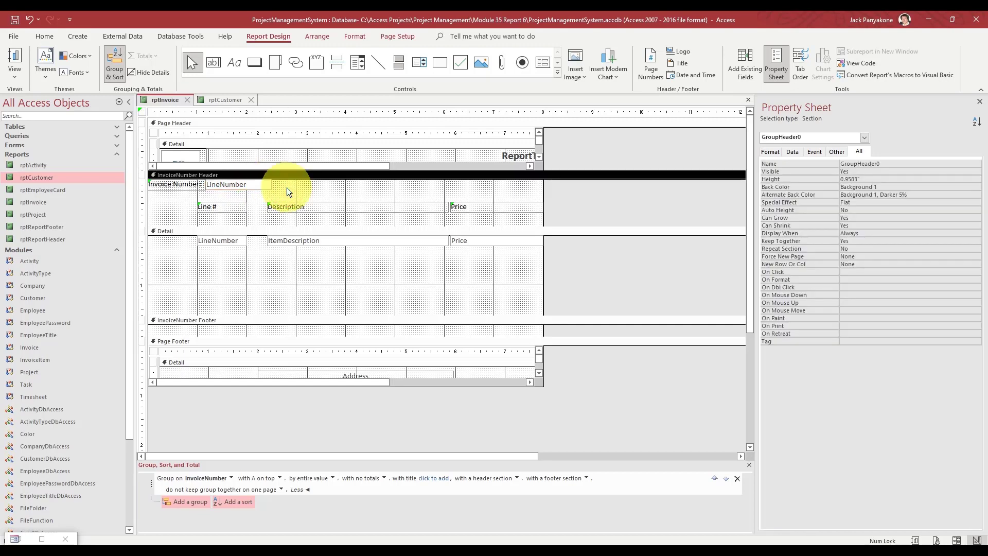
click(146, 185)
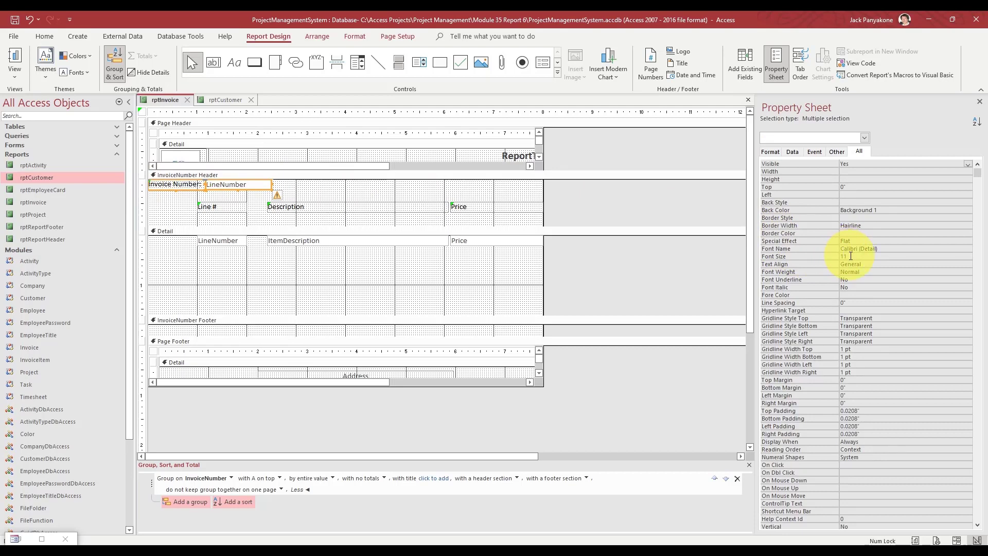
- Set Font Size 14 and Font Weight Bold on both header controls, then adjust their height
click(819, 255)
text(14)
key(Return)
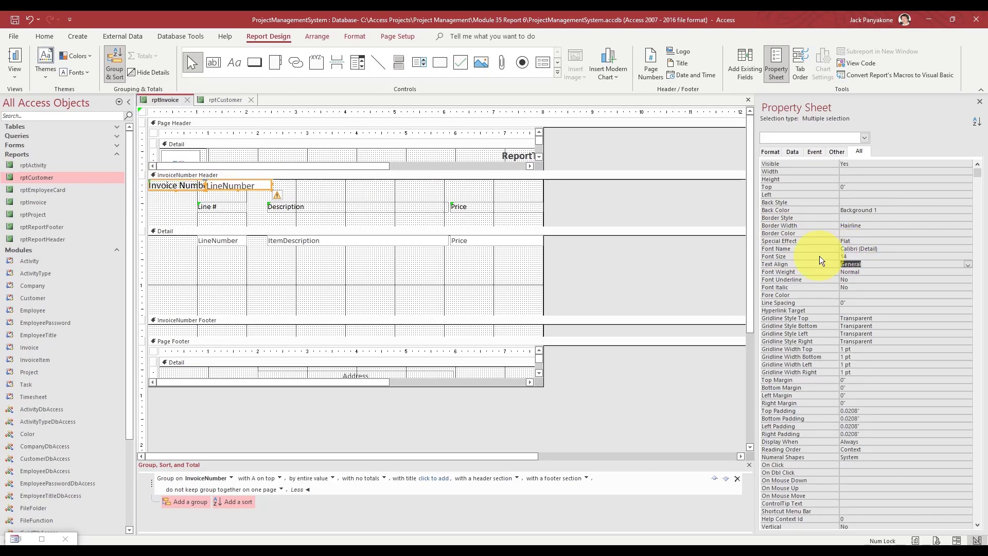
key(Return)
text(bold)
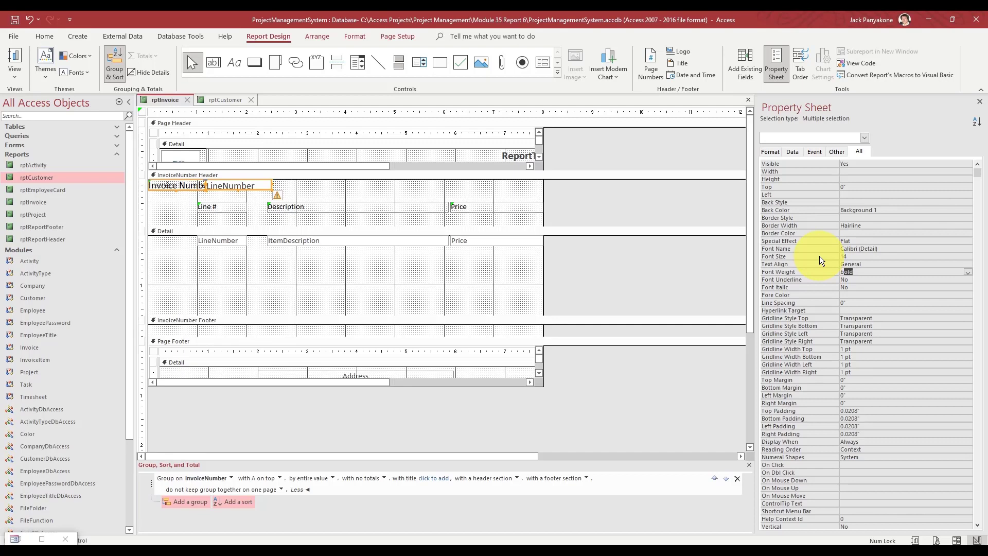
key(Return)
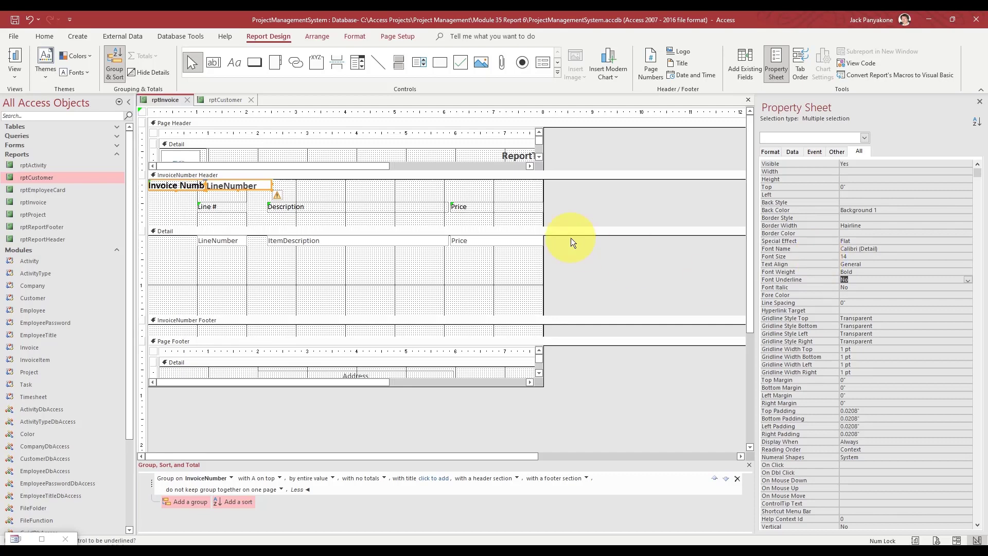
click(238, 192)
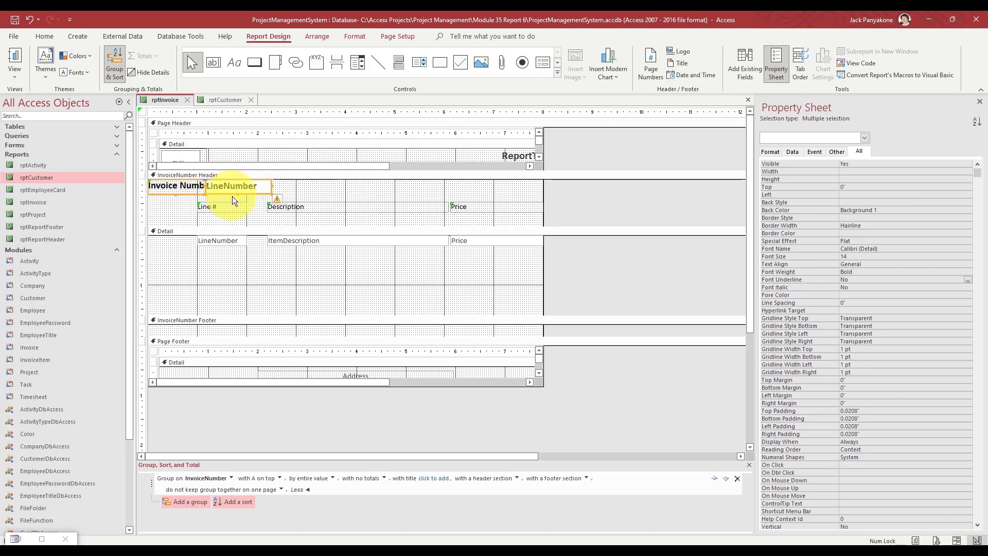
drag(238, 194, 238, 192)
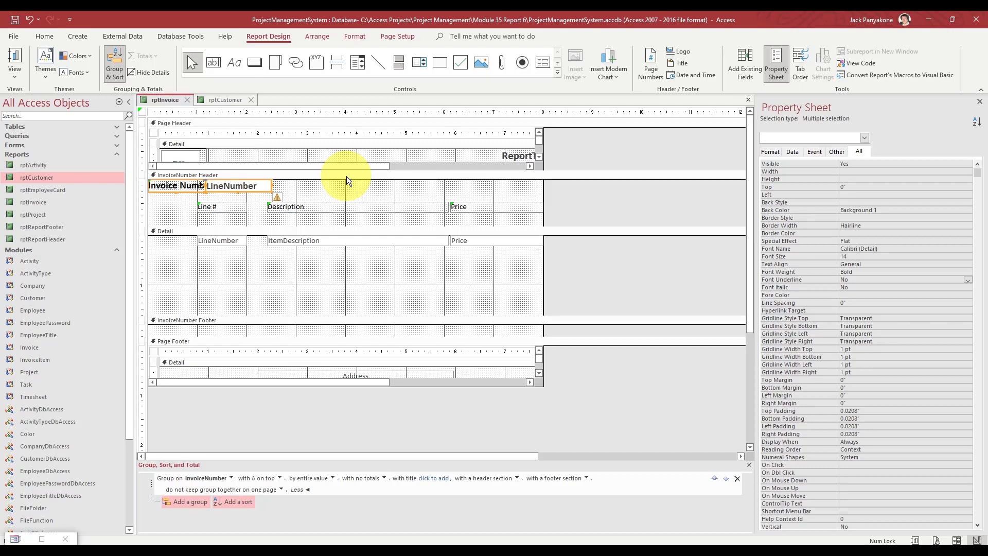
- Nudge the Line #, Description and Price headings up, shorten the group header, and shrink Detail to one row
click(146, 205)
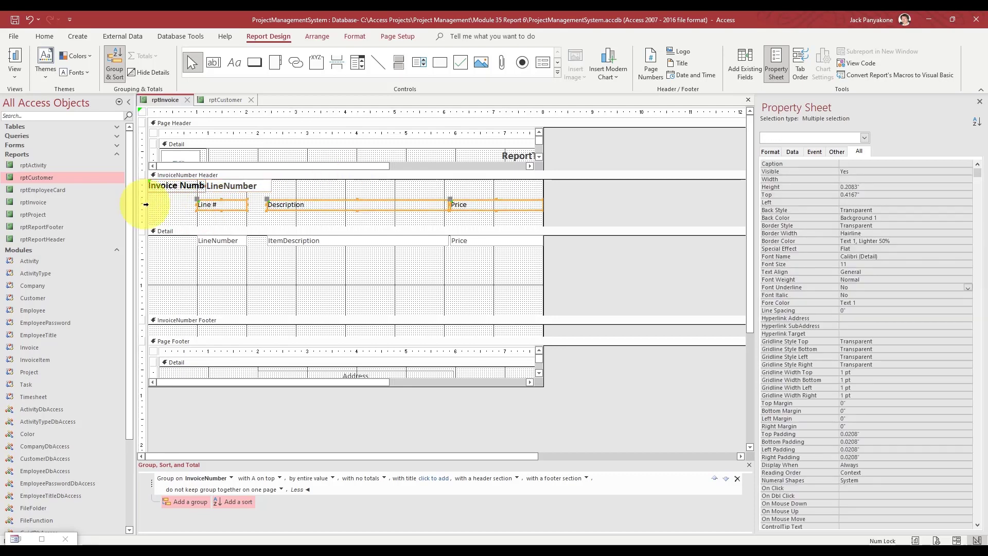
key(Up)
drag(258, 228, 258, 197)
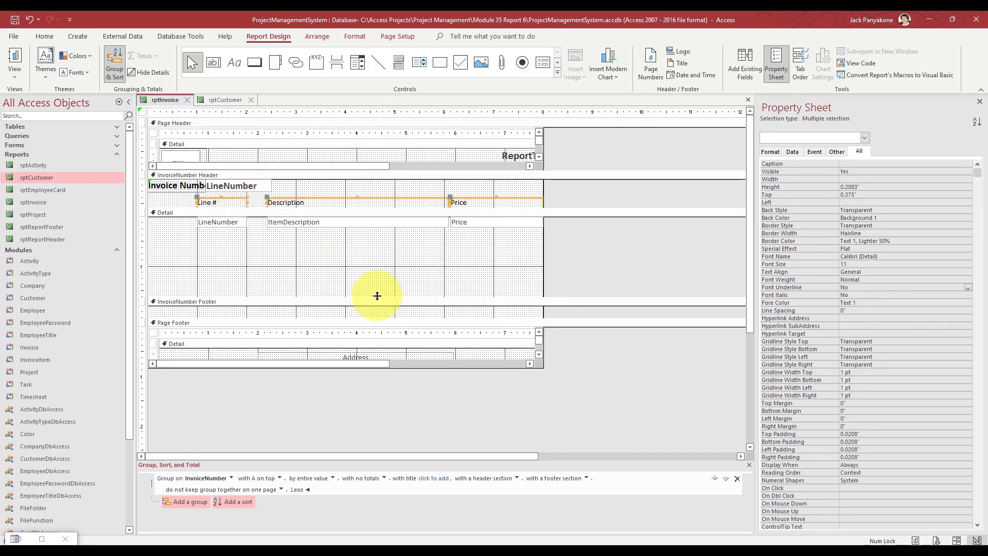
drag(377, 296, 361, 214)
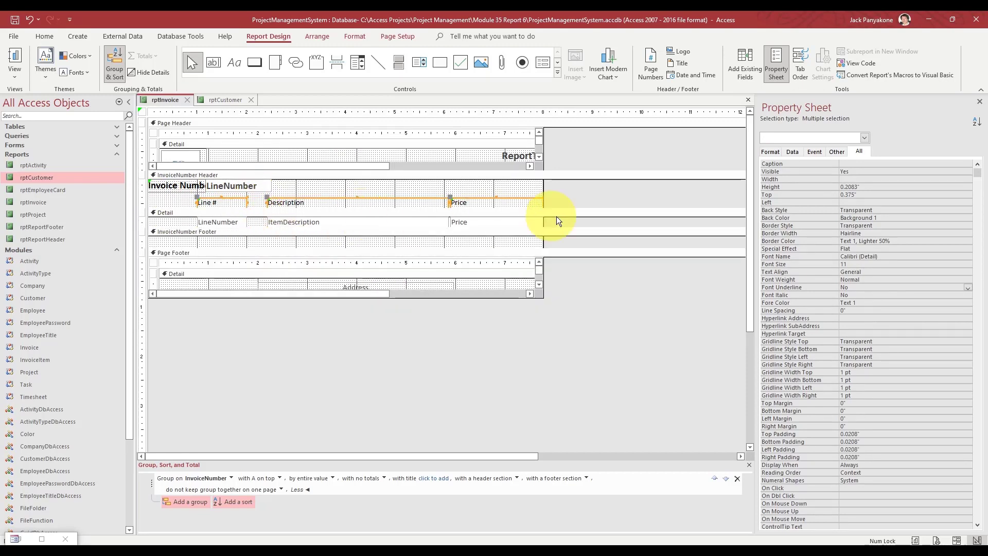
click(580, 240)
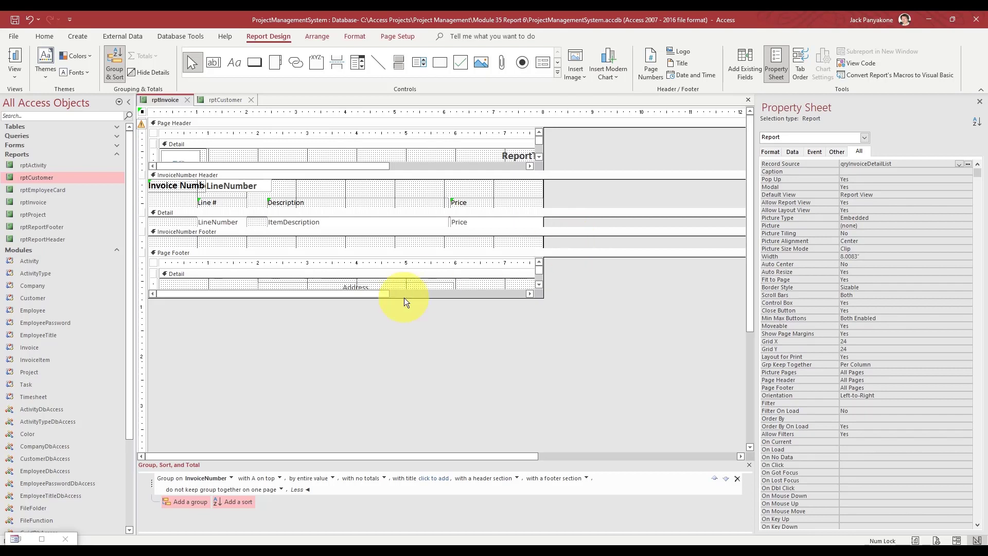
- Add a CustomerName group level and drag it above the InvoiceNumber grouping
click(309, 212)
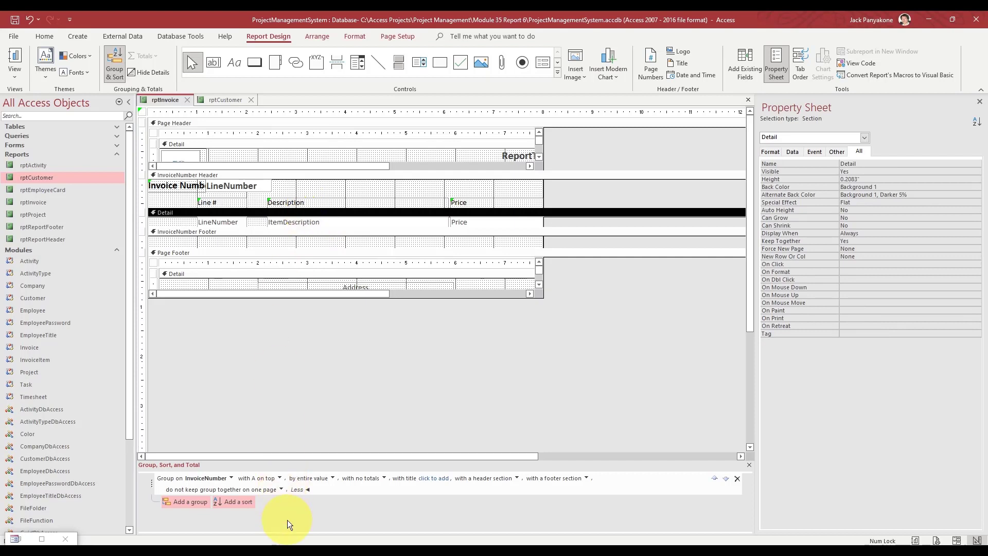
click(191, 503)
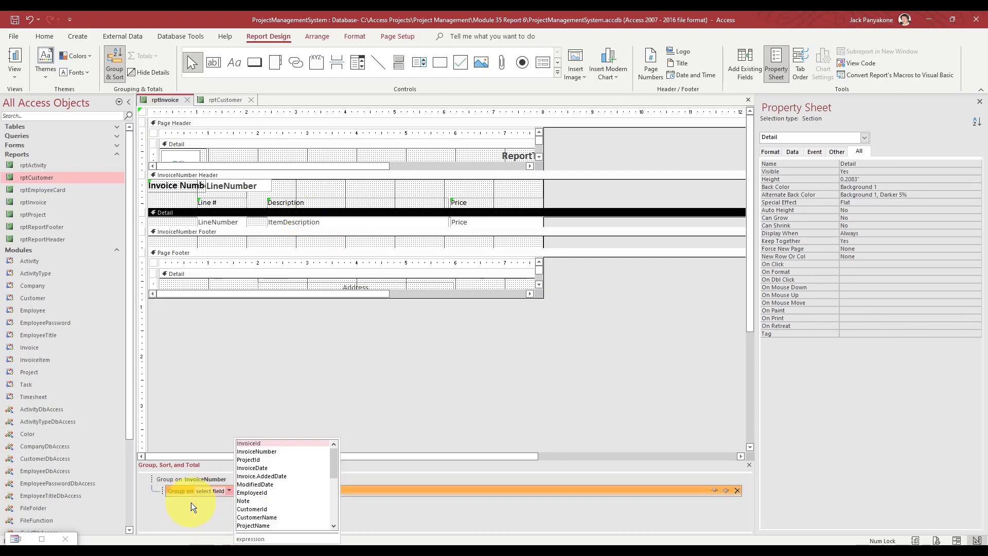
click(281, 515)
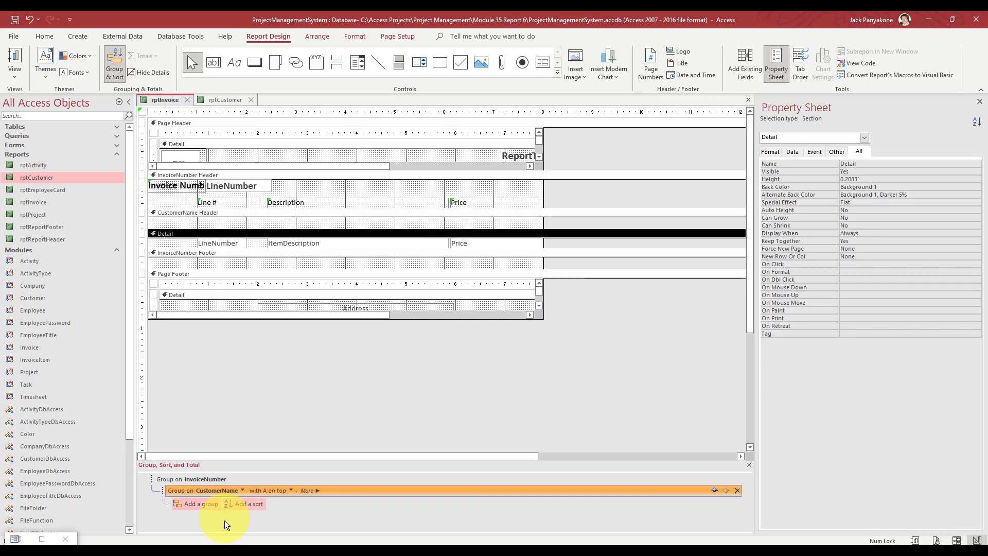
click(161, 491)
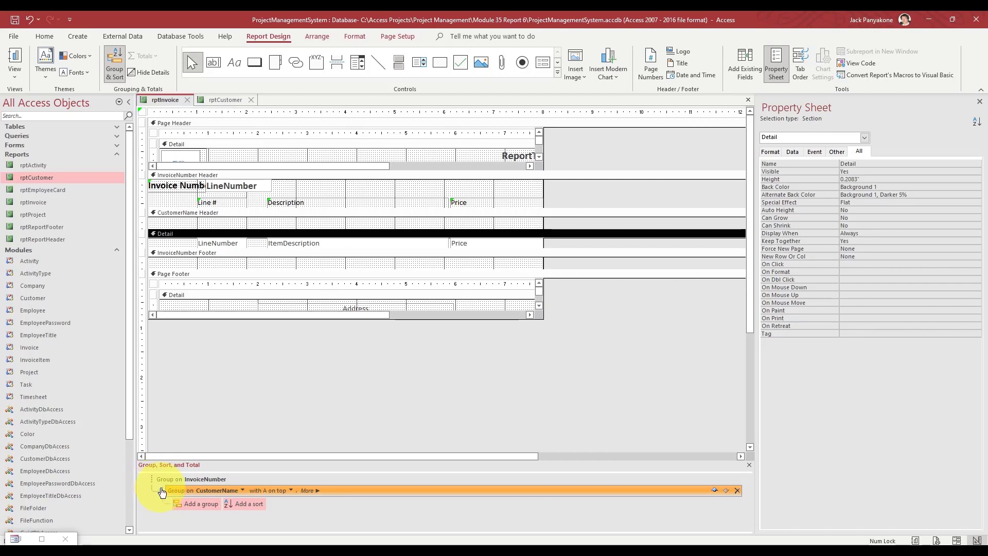
drag(162, 491, 163, 478)
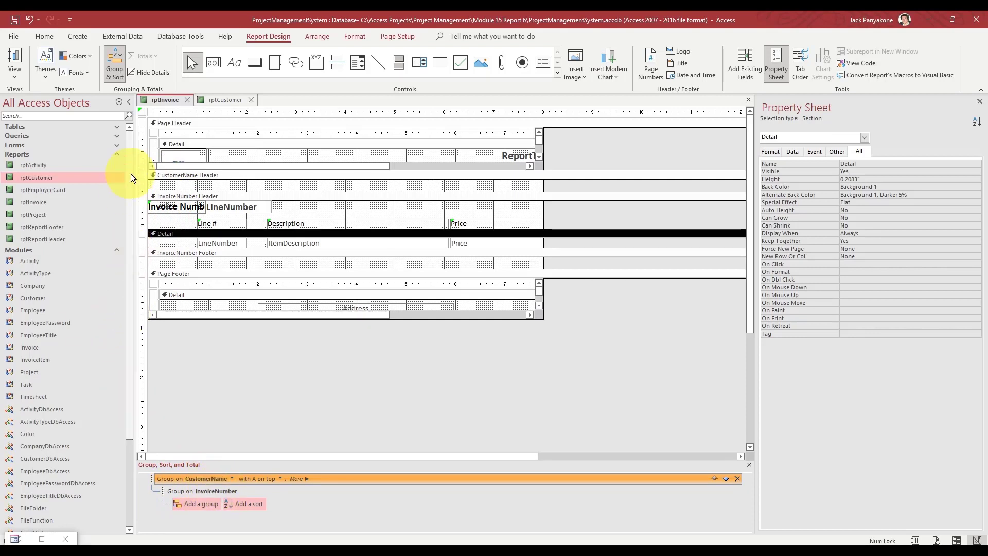
click(116, 137)
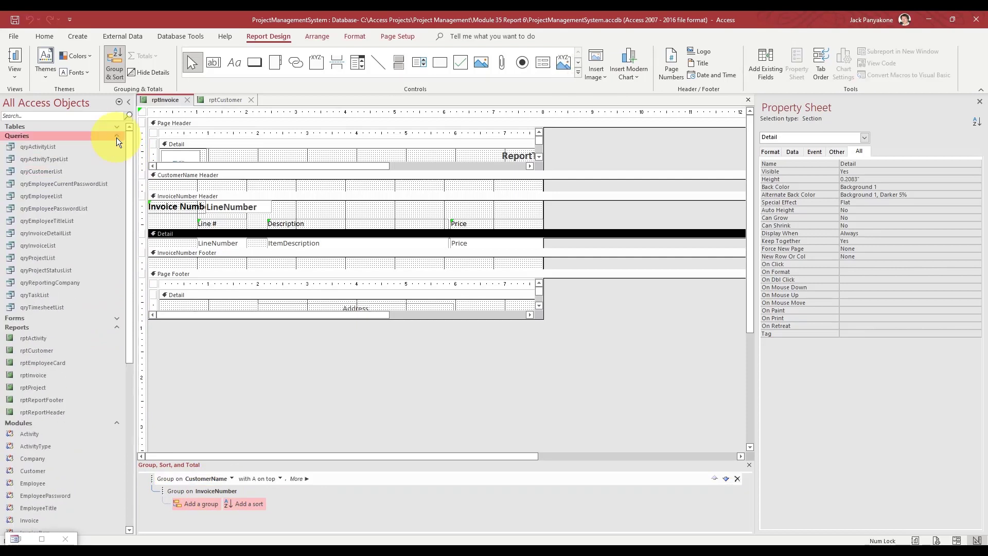
double_click(51, 232)
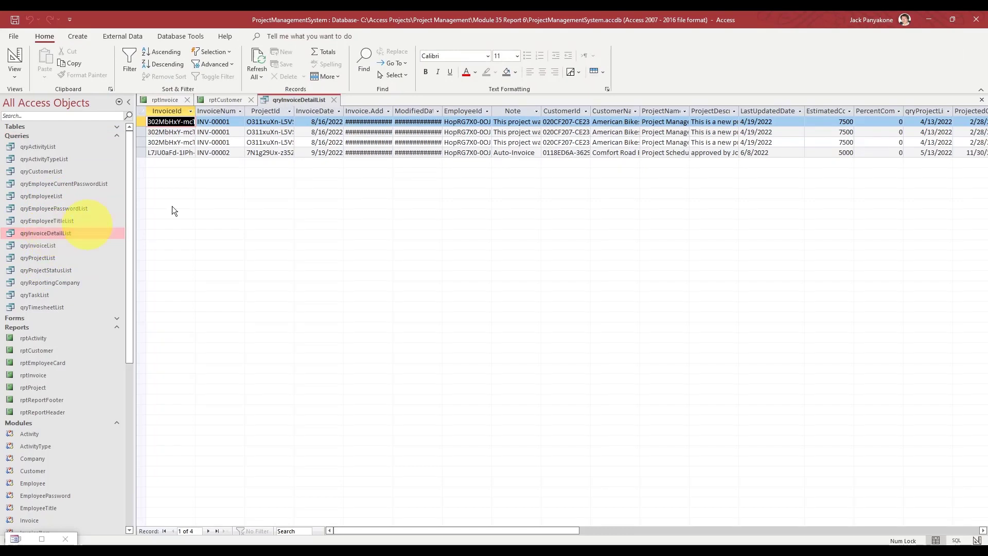
double_click(396, 110)
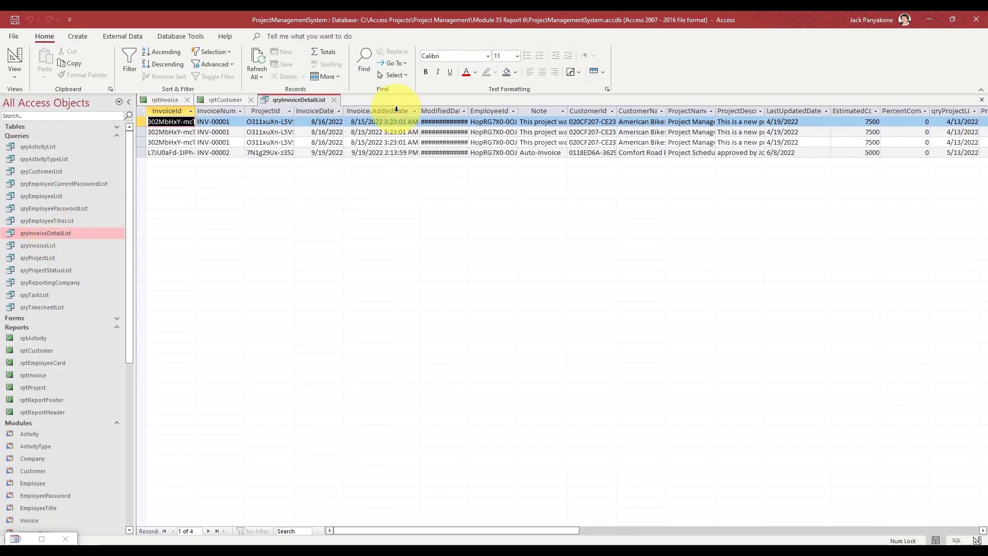
double_click(468, 107)
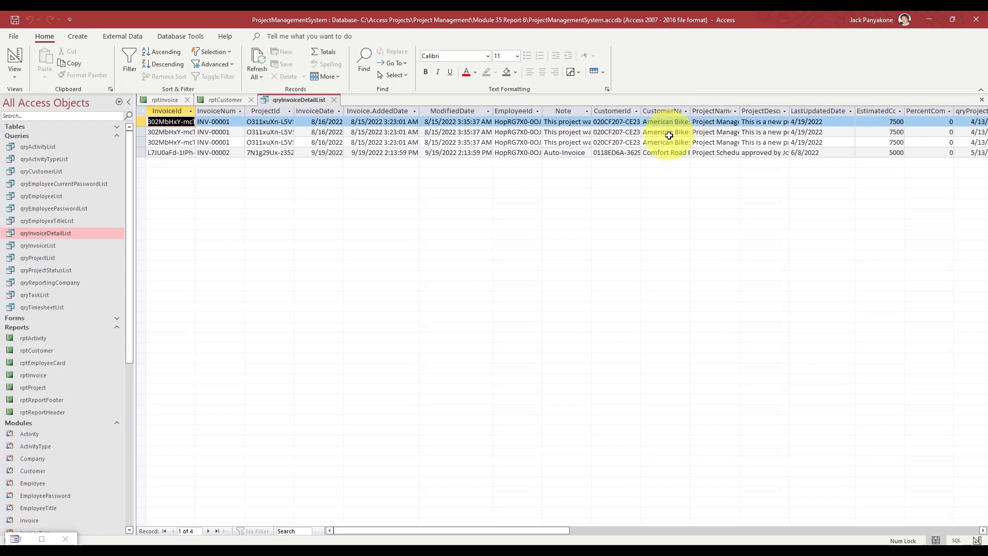
double_click(642, 110)
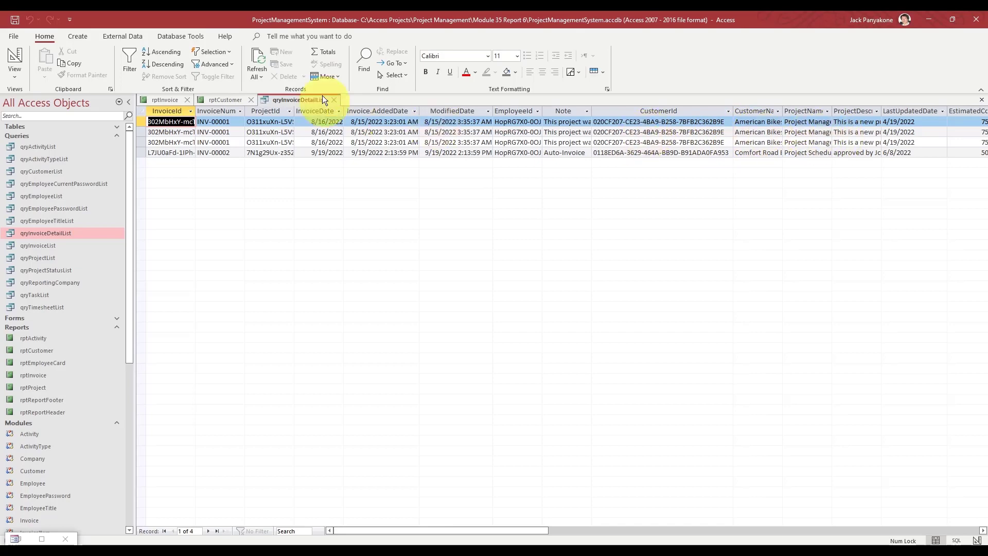
click(335, 99)
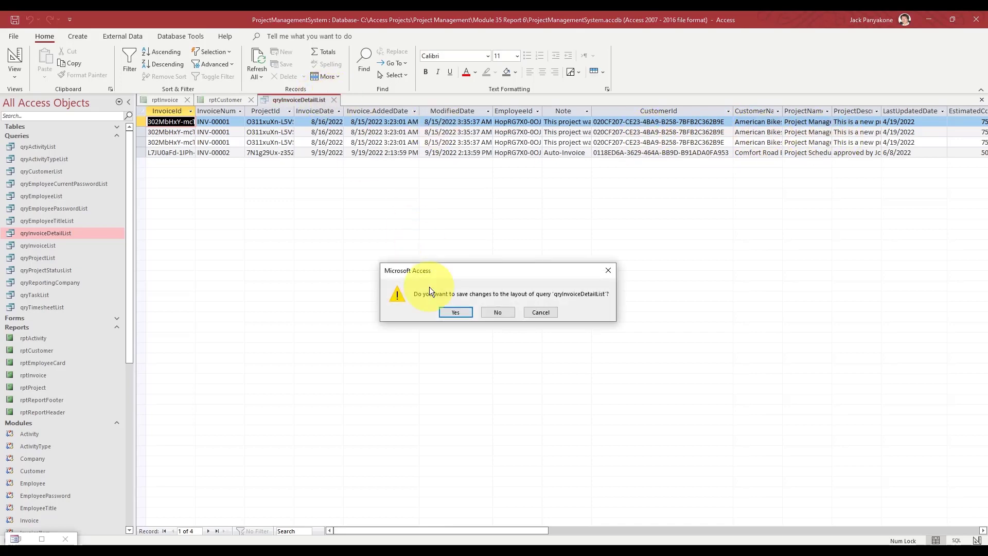
click(487, 312)
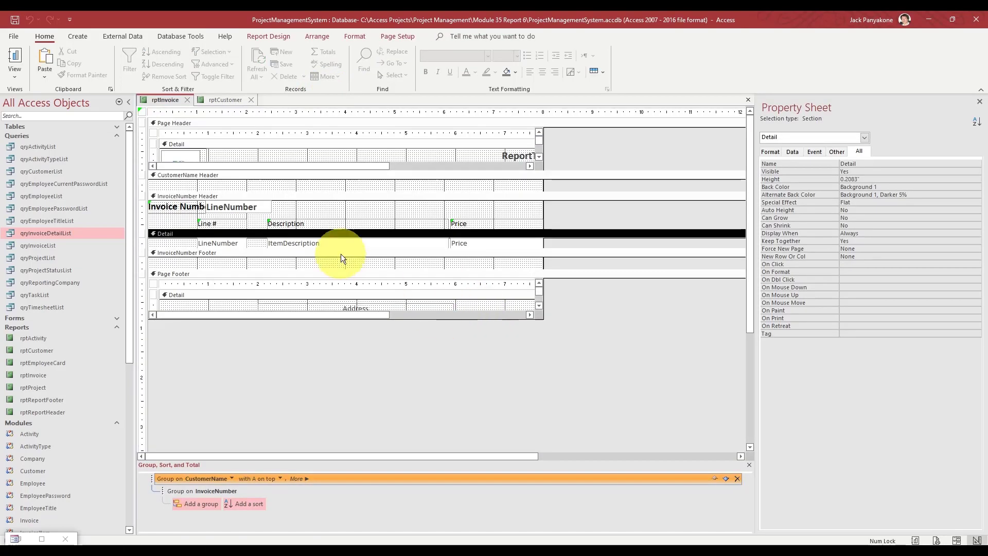
- Make the CustomerName Header taller and paste several copies of the Detail LineNumber box into it
drag(249, 192, 242, 239)
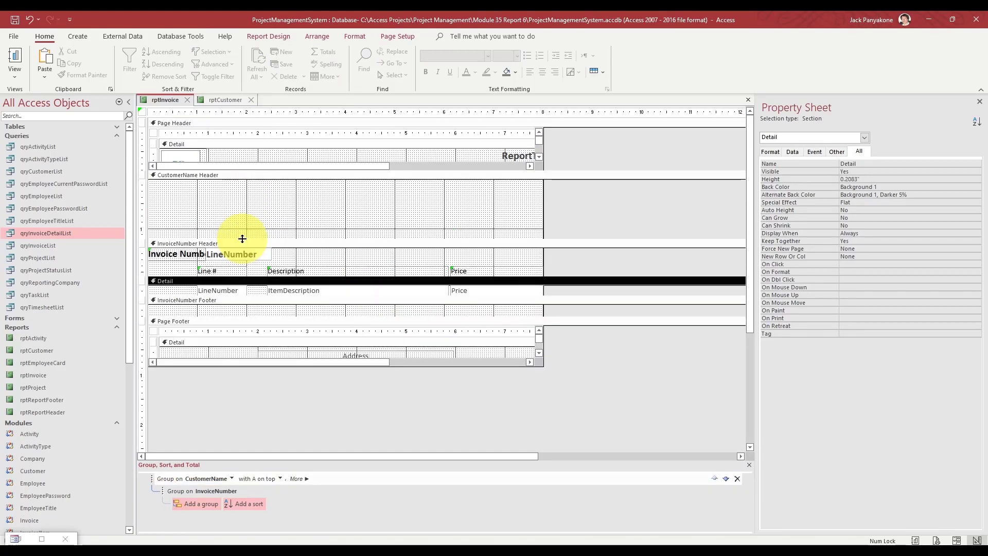
click(218, 289)
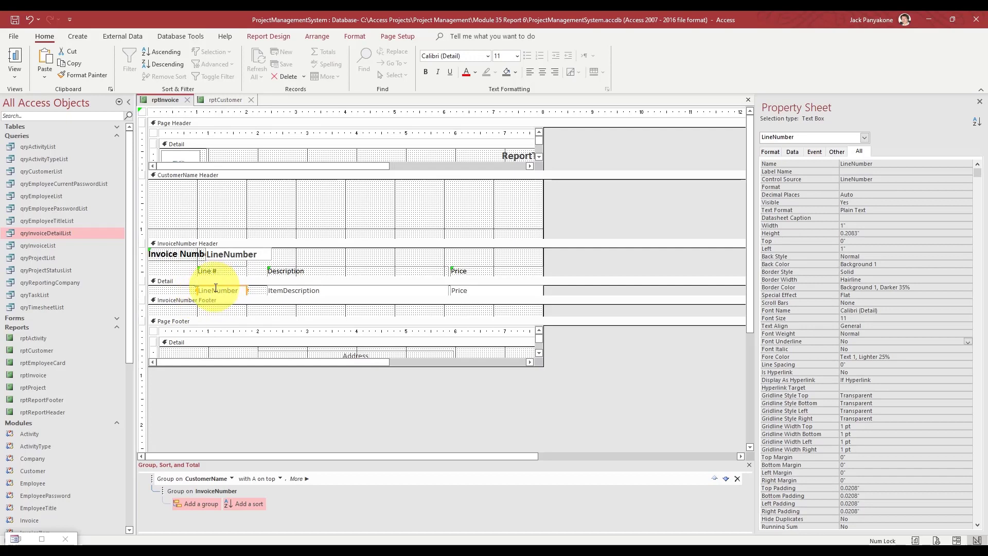
click(200, 176)
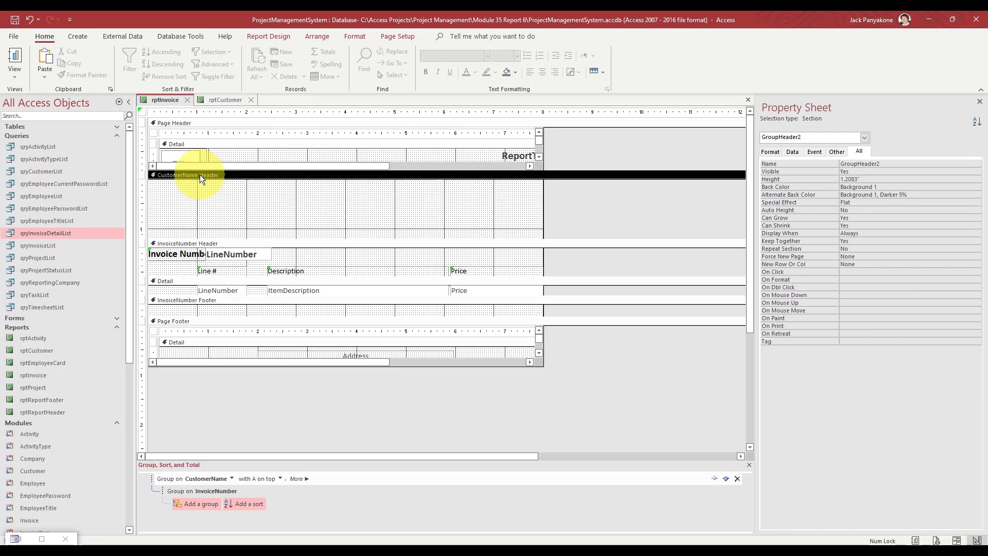
key(ctrl+v)
key(ctrl+v)
key(ctrl+v)
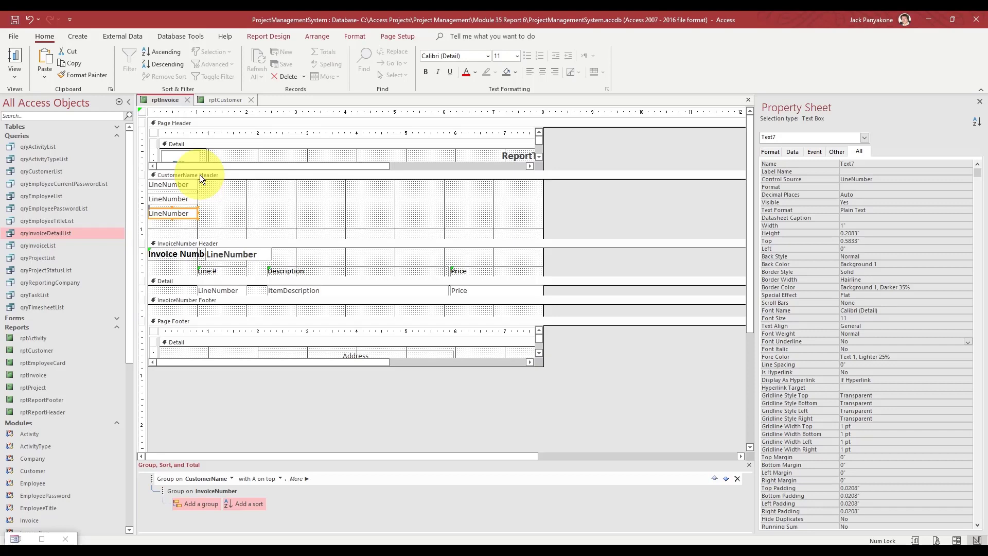
key(ctrl+v)
key(ctrl+v)
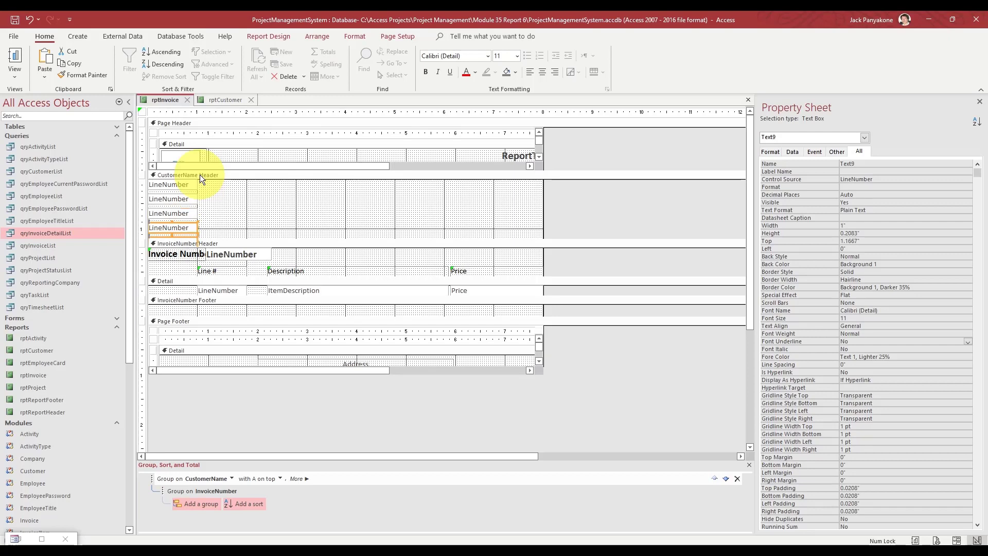
- Move one pasted box up and right, then shrink the header to 0.875"
click(227, 221)
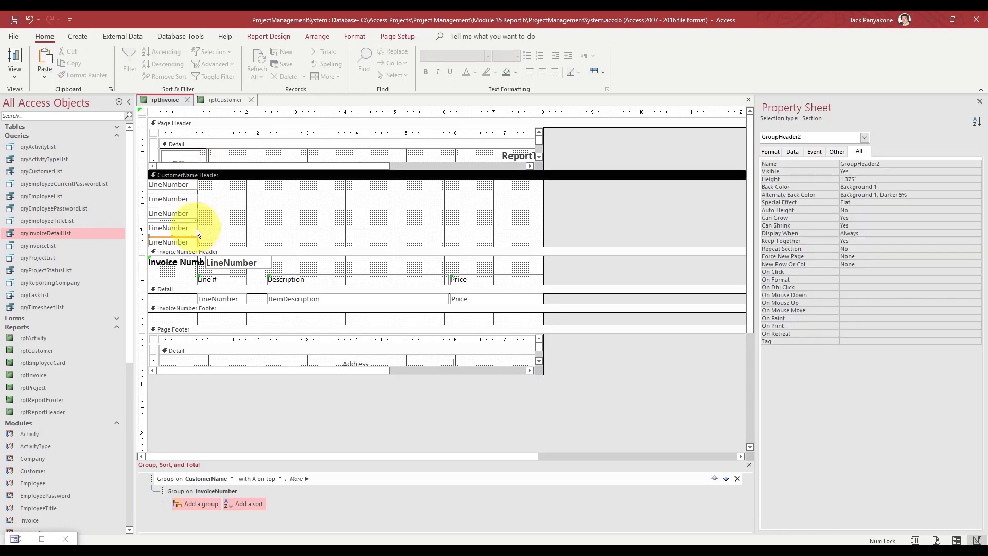
drag(194, 224, 296, 212)
click(313, 226)
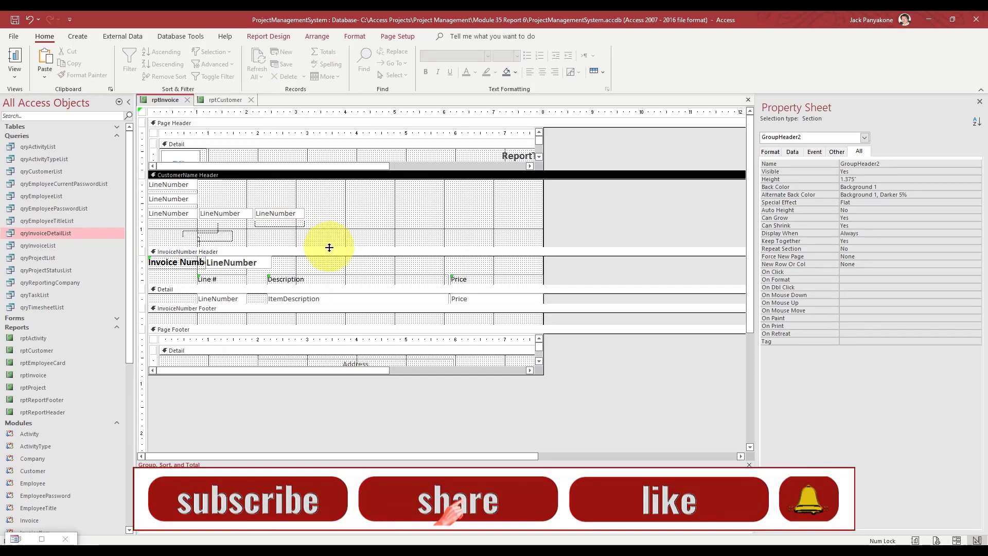
drag(329, 247, 328, 221)
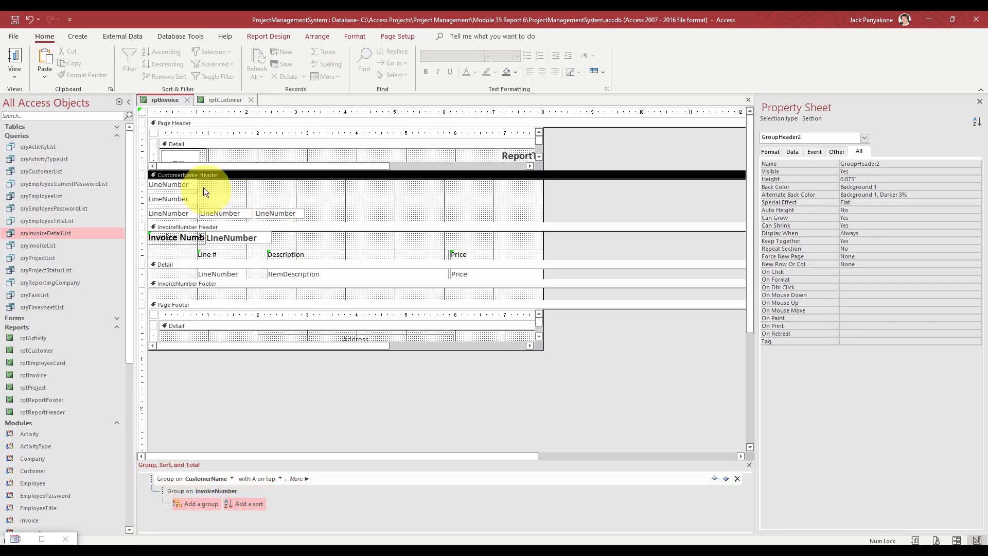
- Bind the first customer-header box to CustomerName and name it CustomerName
click(189, 185)
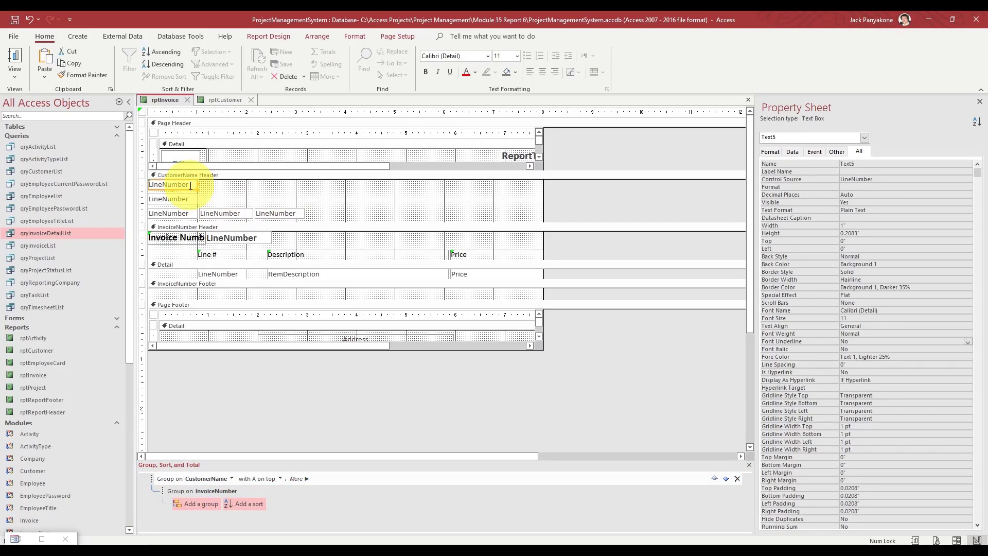
click(894, 178)
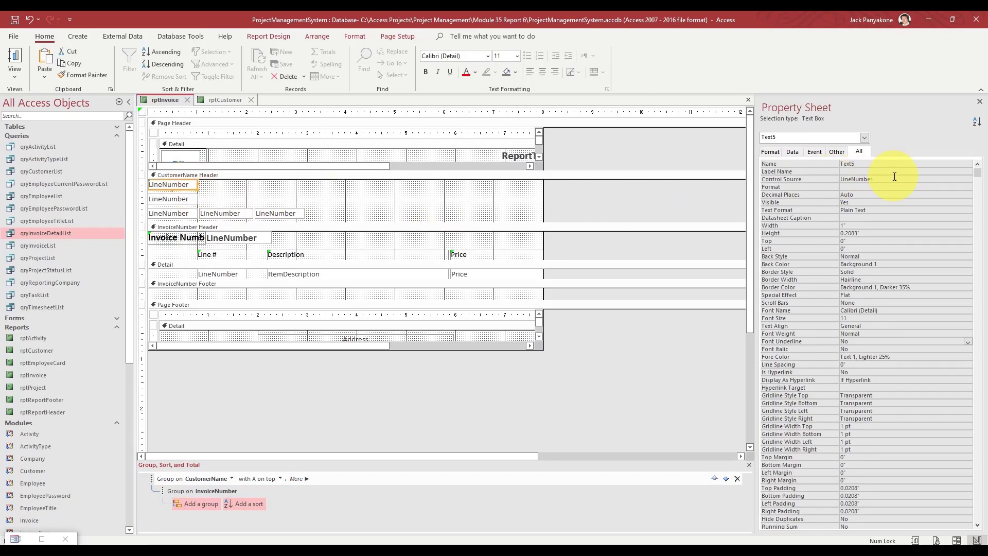
click(958, 179)
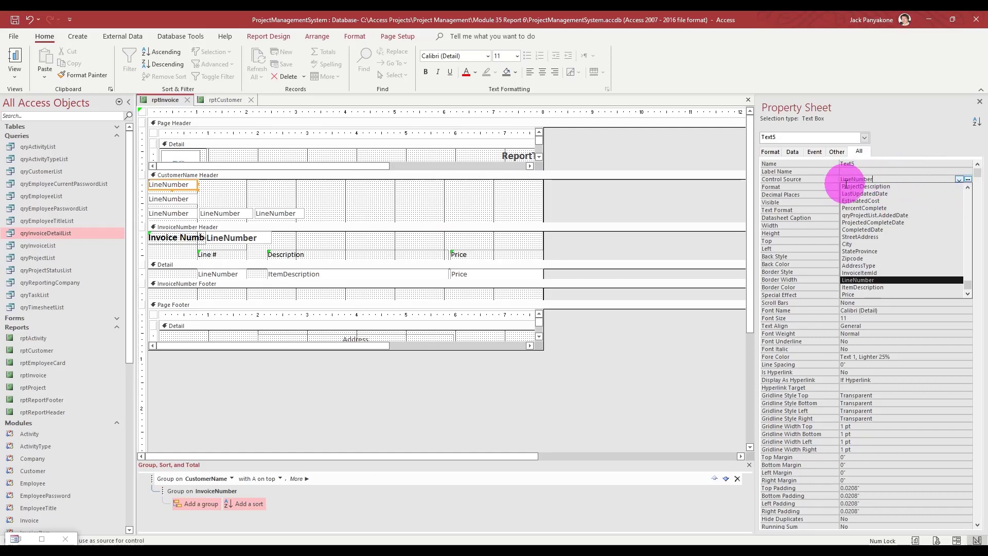
text(cus)
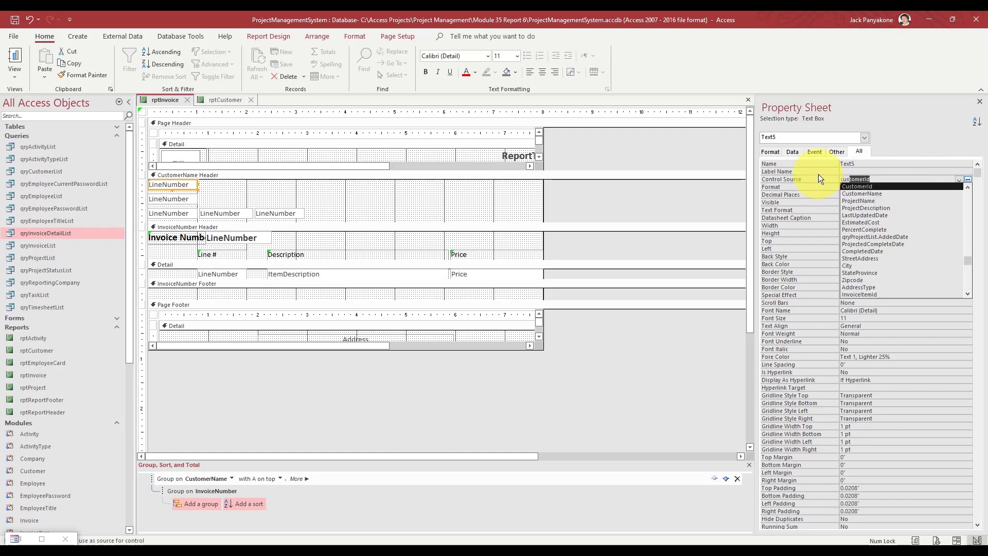
text(tomern)
key(Return)
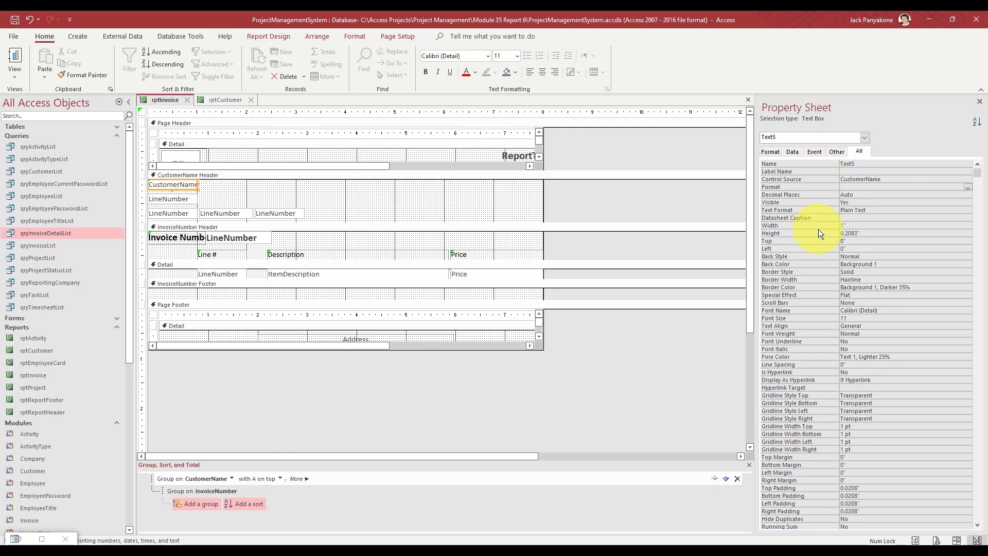
key(Up)
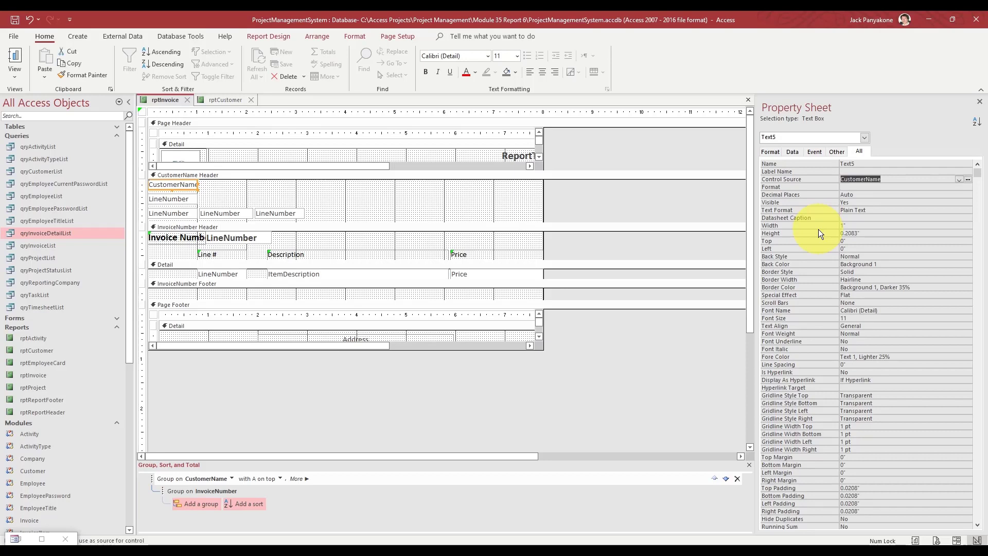
key(ctrl+c)
key(Up)
key(Up)
key(ctrl+v)
key(Return)
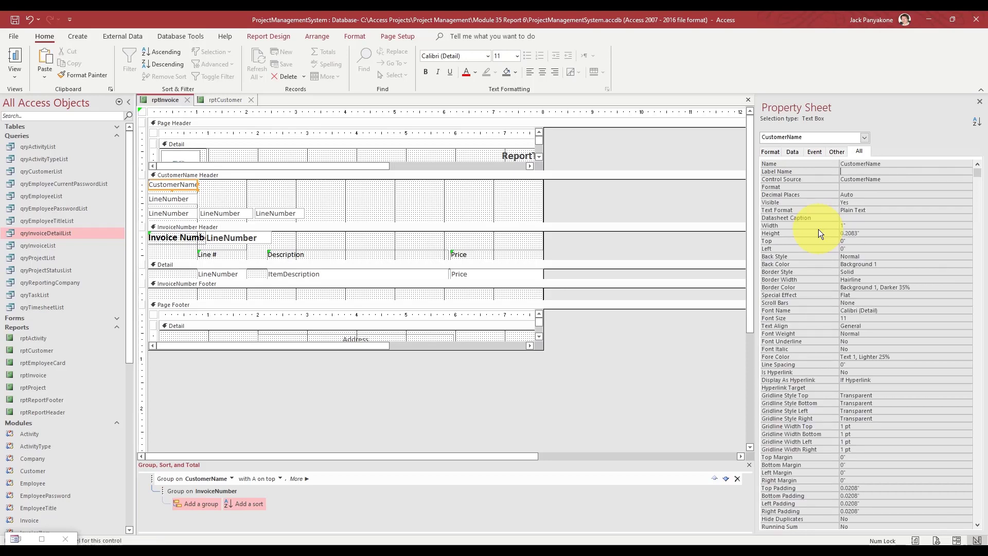
- Bind the second box to StreetAddress, and delete the two extra LineNumber boxes on the third row
click(167, 198)
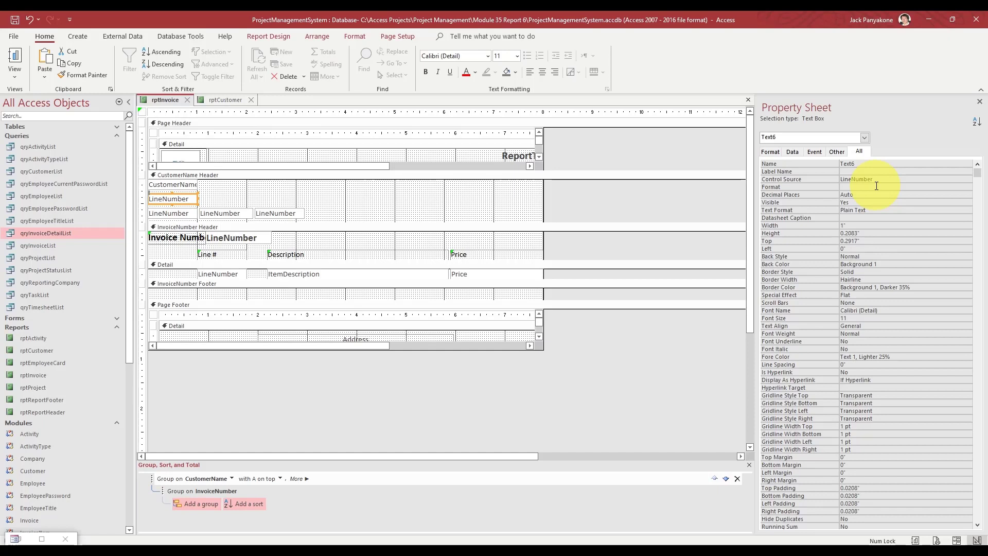
drag(878, 179, 817, 173)
text(StreetAddress)
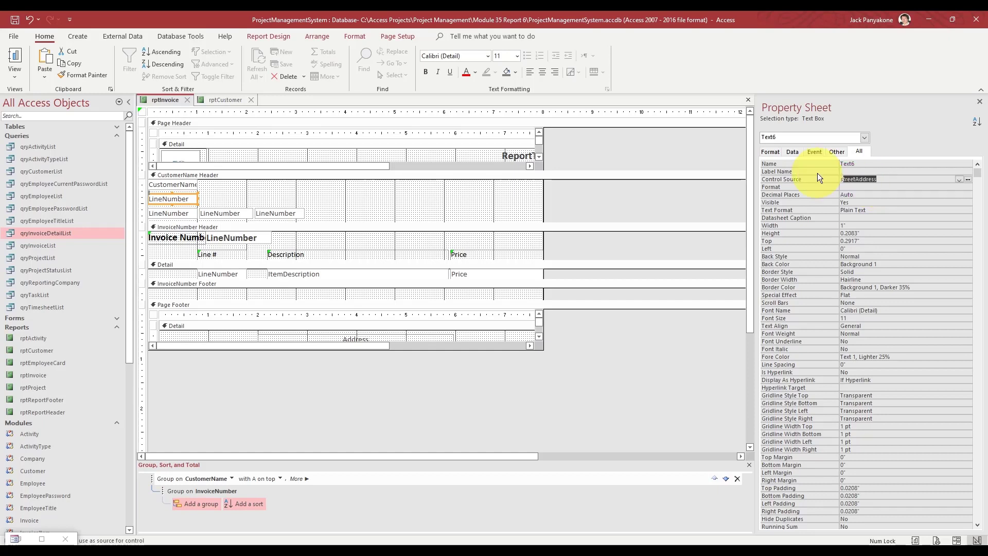
key(Return)
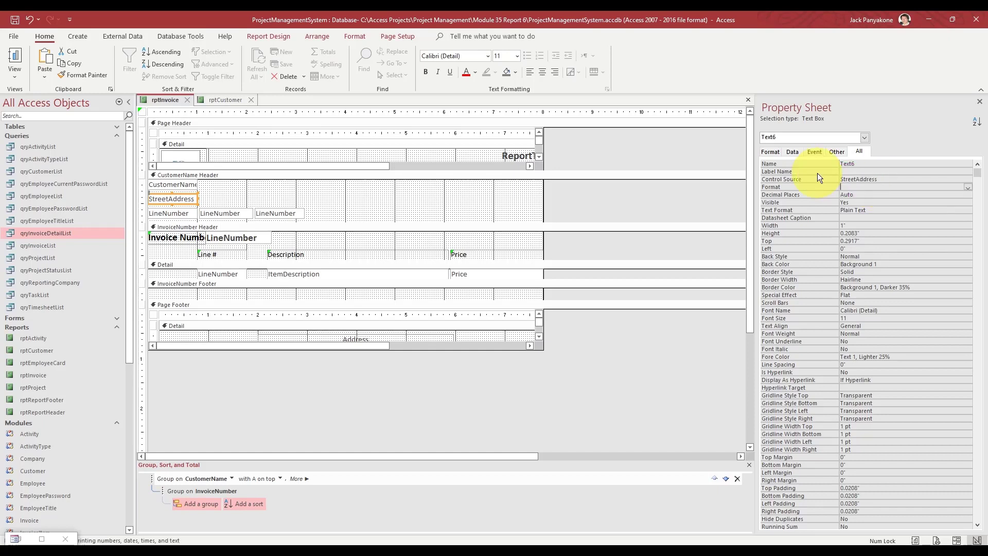
click(817, 173)
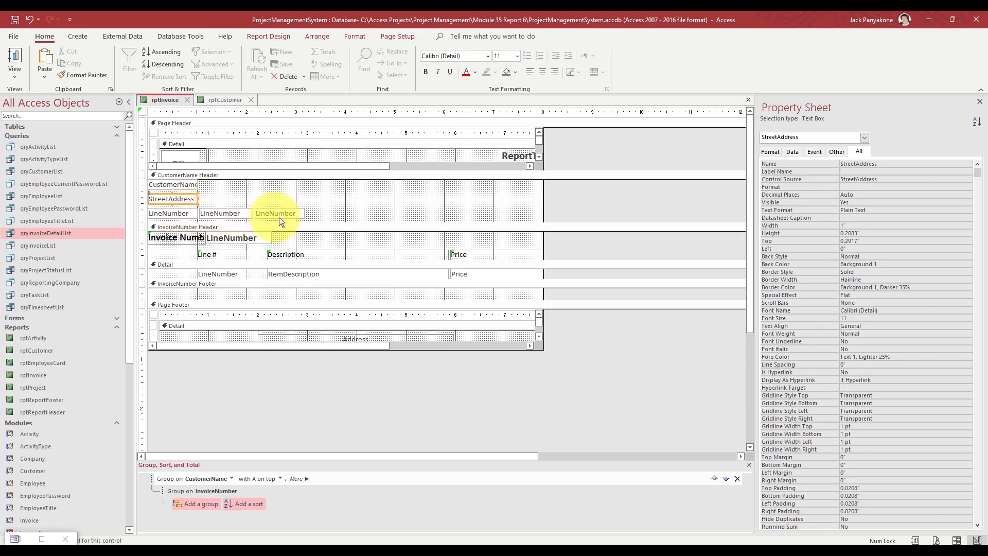
drag(313, 212, 241, 212)
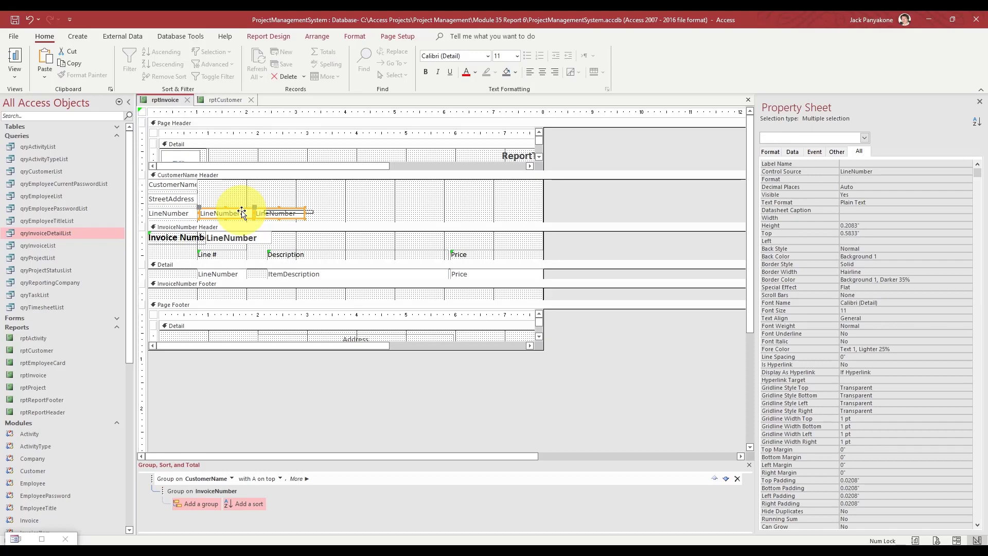
key(Delete)
- Browse the field list for the third-row box, pick Price, then undo the change
click(182, 214)
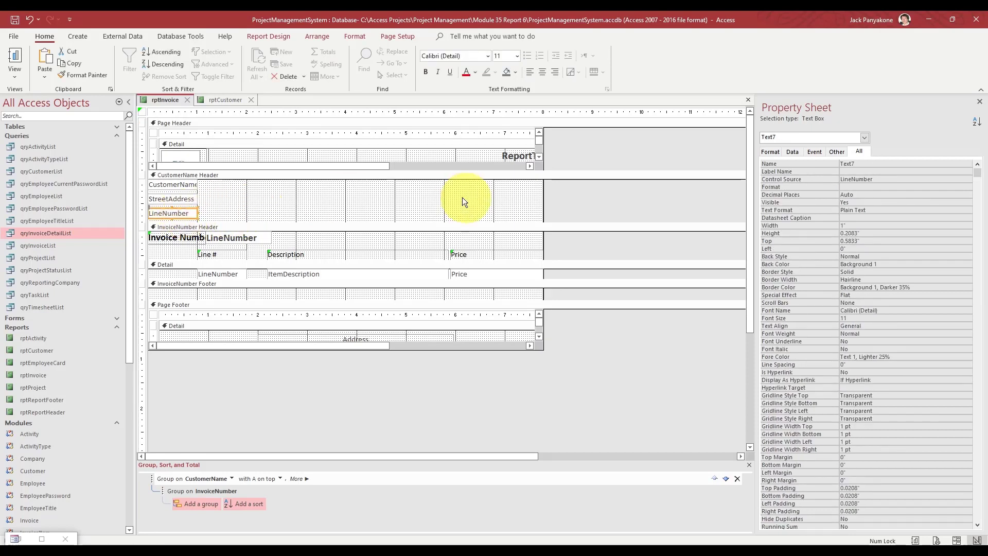
click(884, 179)
click(958, 179)
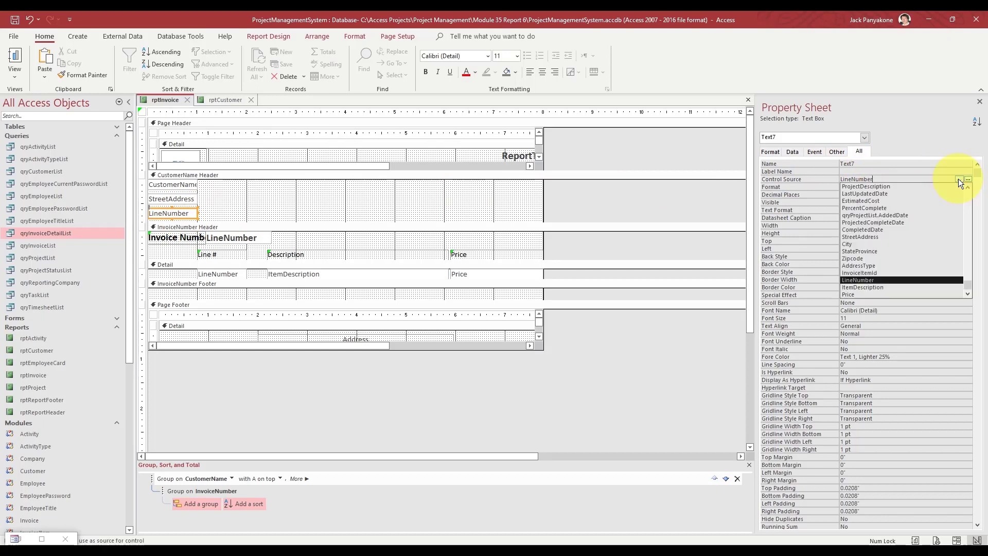
drag(884, 179, 808, 176)
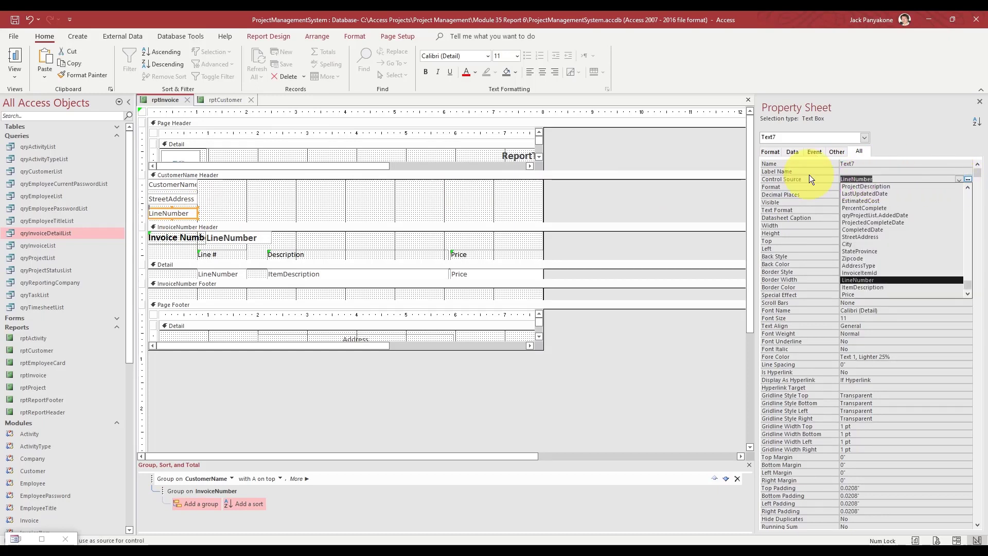
text(customerId)
key(Down)
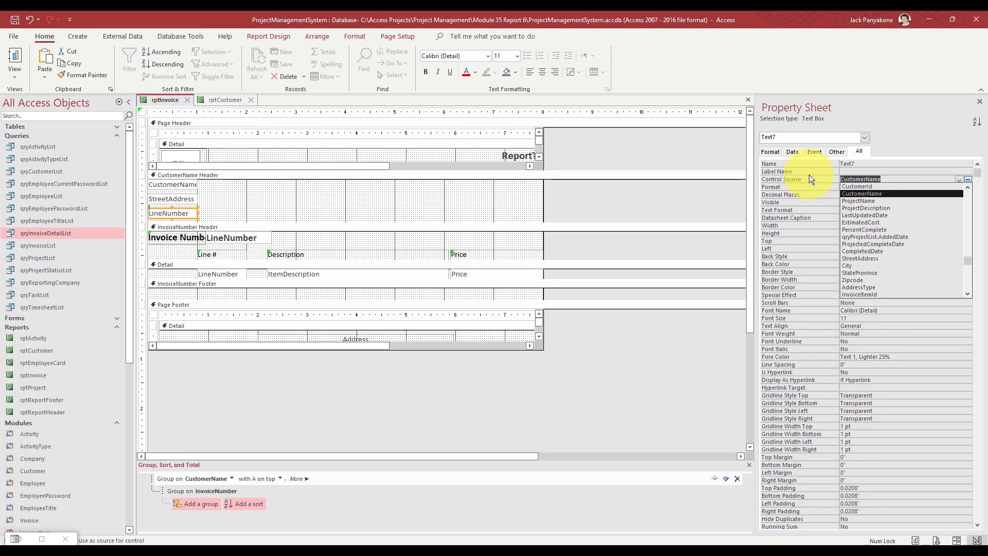
key(Down)
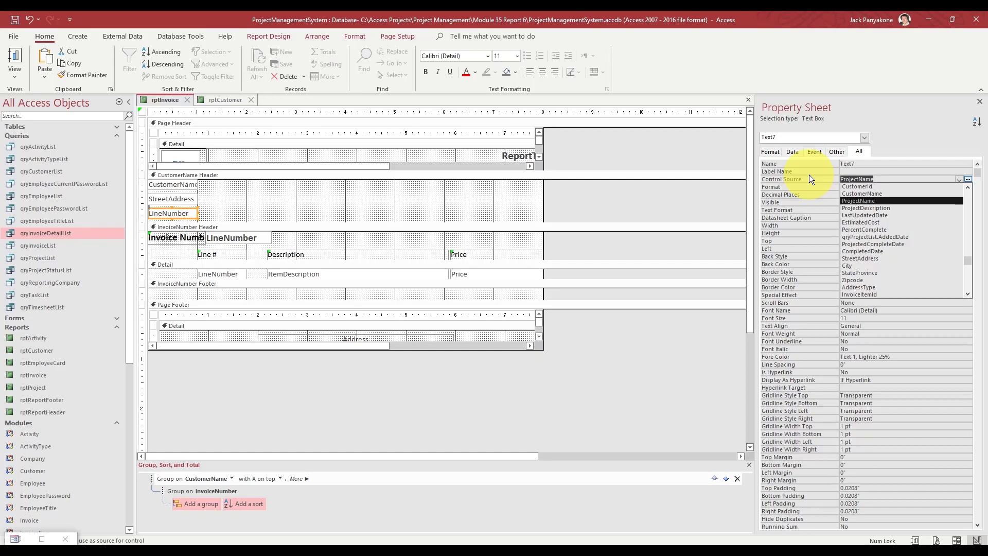
key(Up)
key(Up)
key(Up)
key(Up)
key(Up)
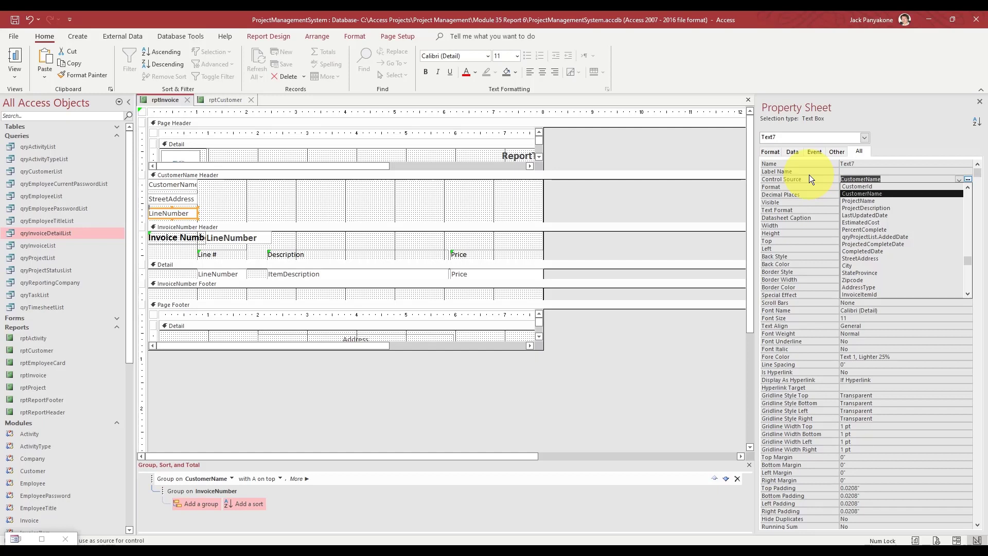
key(Up)
key(Up)
key(Up)
key(Up)
key(Up)
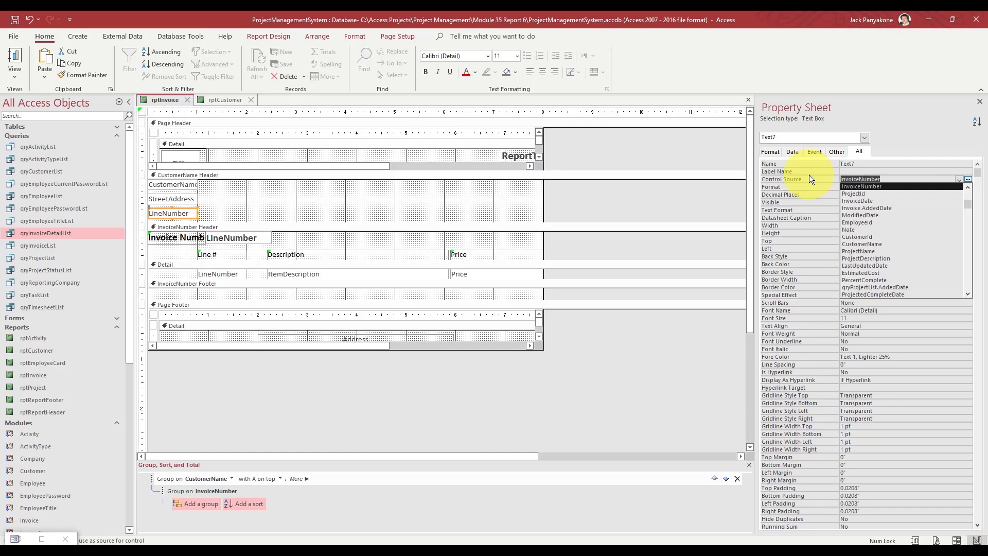
key(Down)
key(Down)
key(Down)
key(Down)
key(Down)
key(Down)
key(Down)
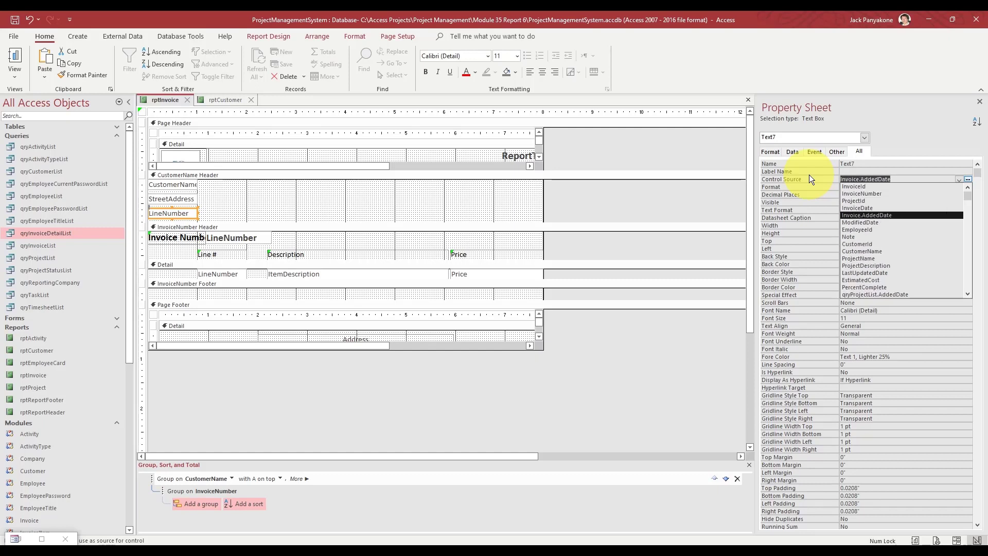
key(Down)
key(Down)
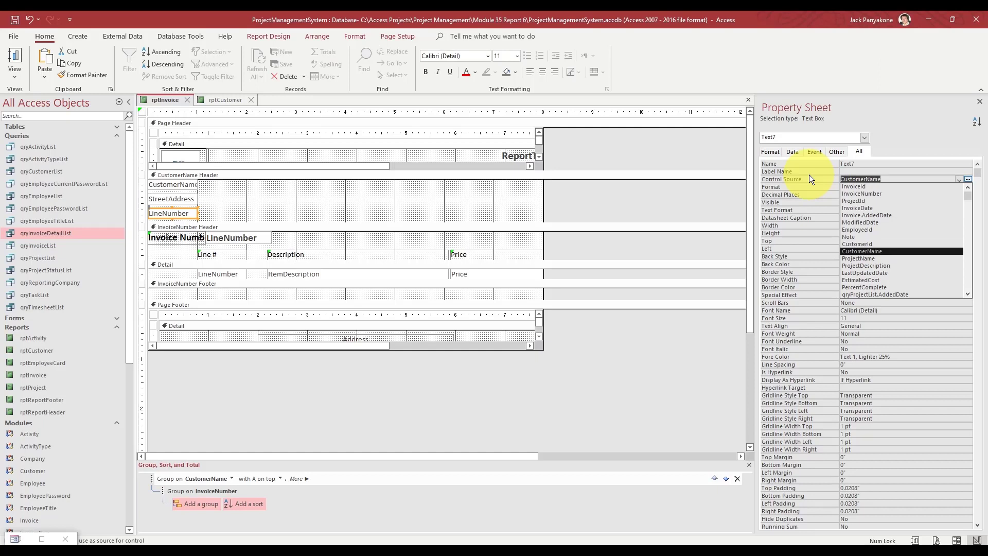
key(Down)
key(Down)
key(Down)
key(Down)
key(Down)
key(Down)
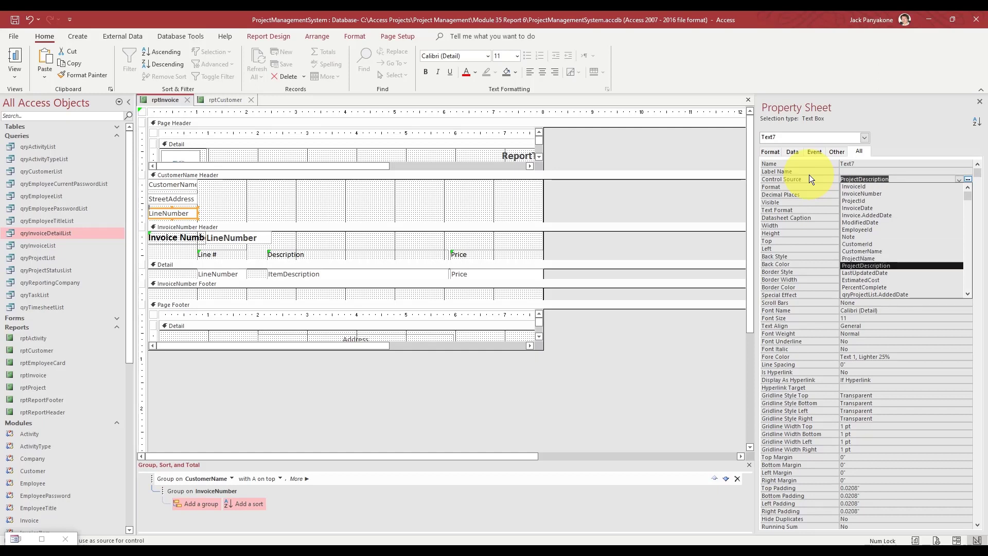
key(Down)
key(Down)
key(Down)
key(Down)
key(Down)
key(Down)
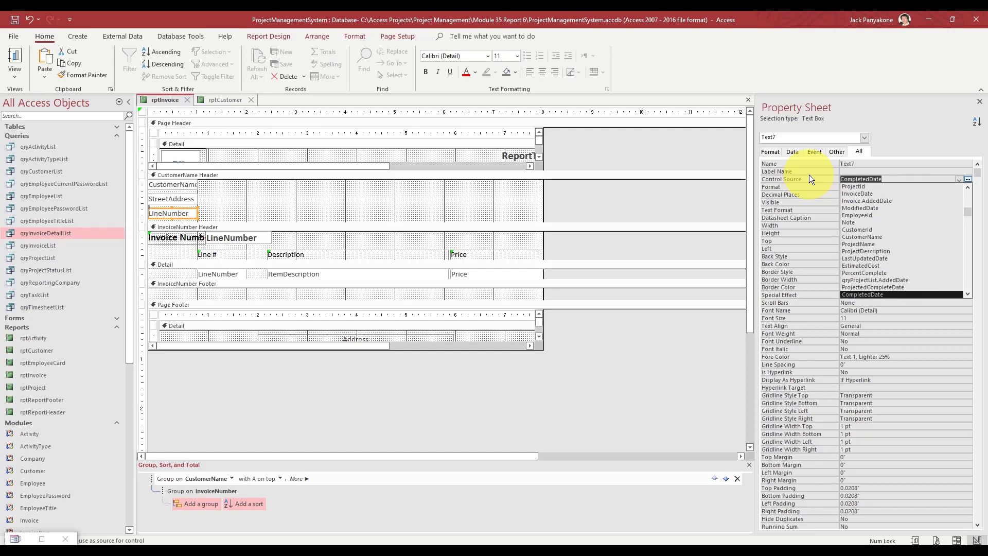
key(Down)
key(Down)
key(Down)
key(Down)
key(Down)
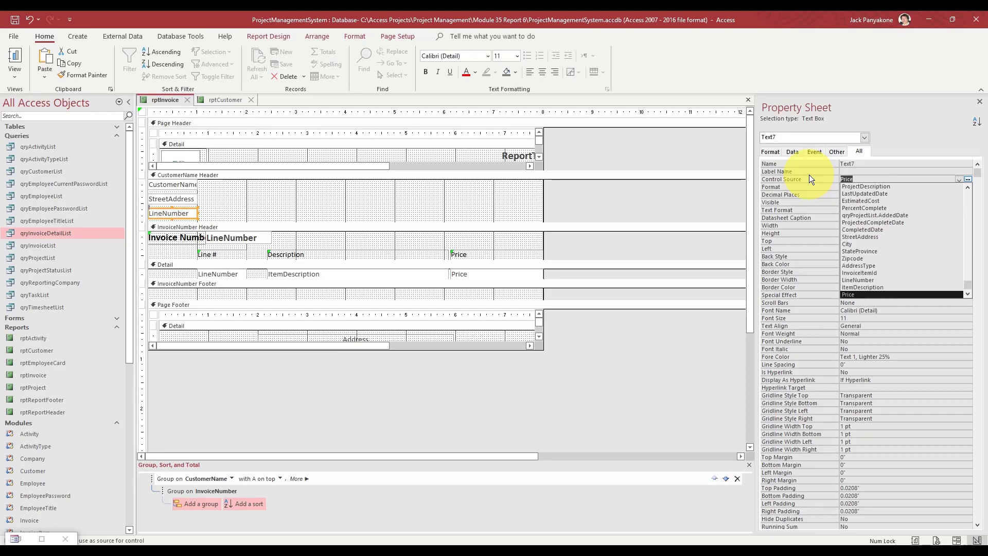
click(687, 150)
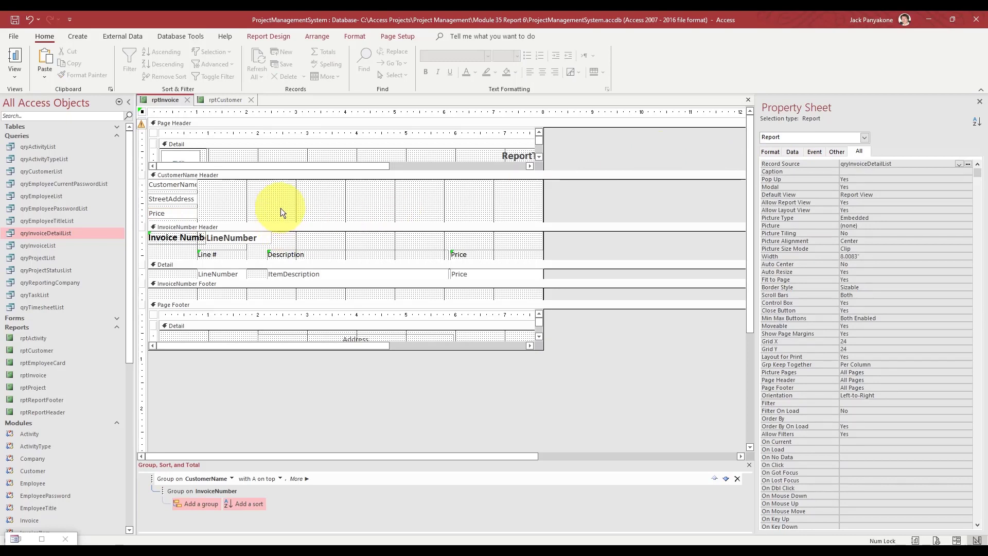
key(ctrl+z)
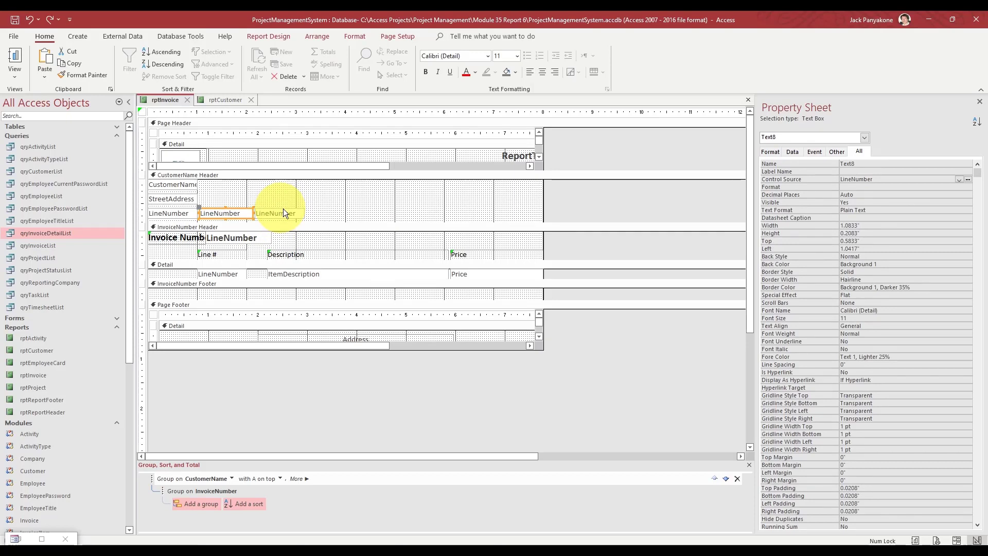
- Bind the first third-row box to City and name it City
click(412, 201)
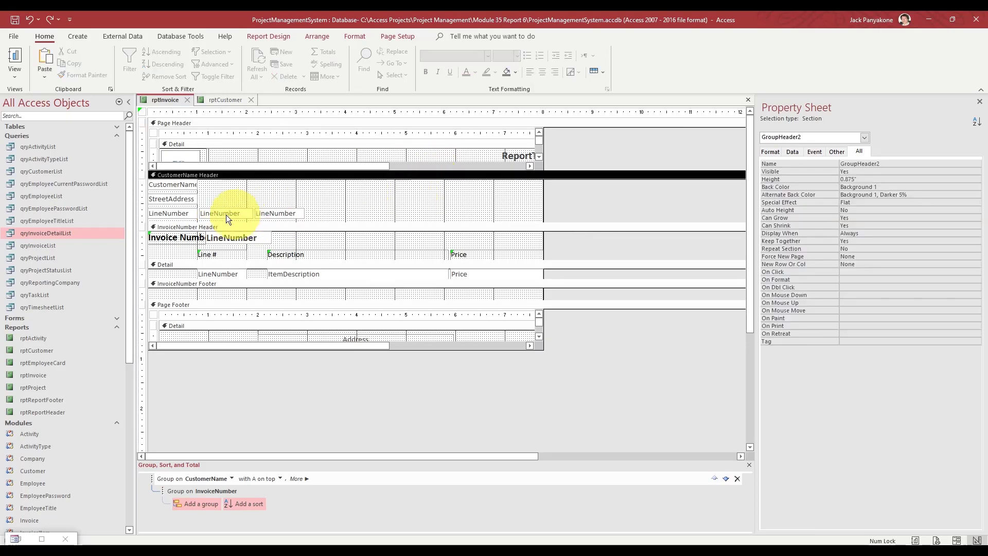
click(177, 214)
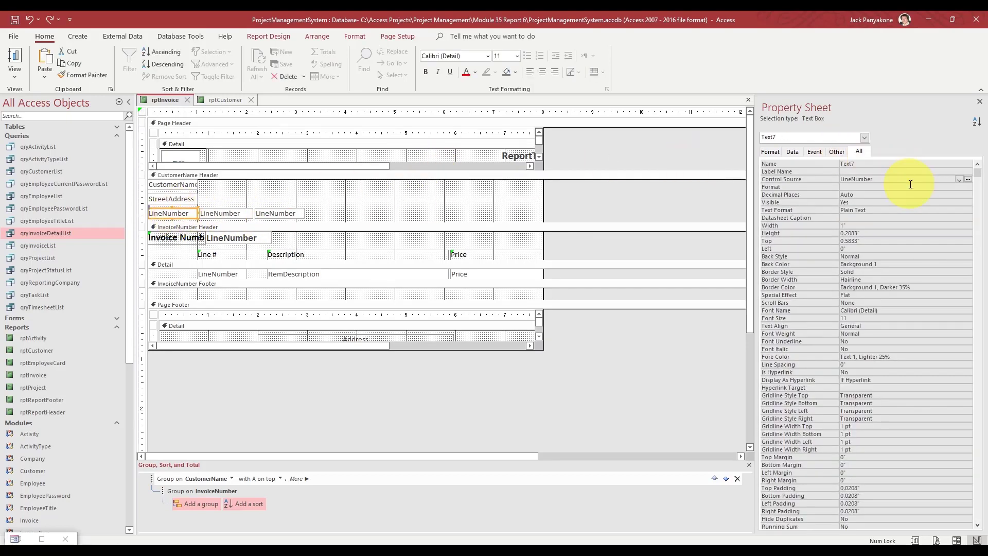
click(959, 179)
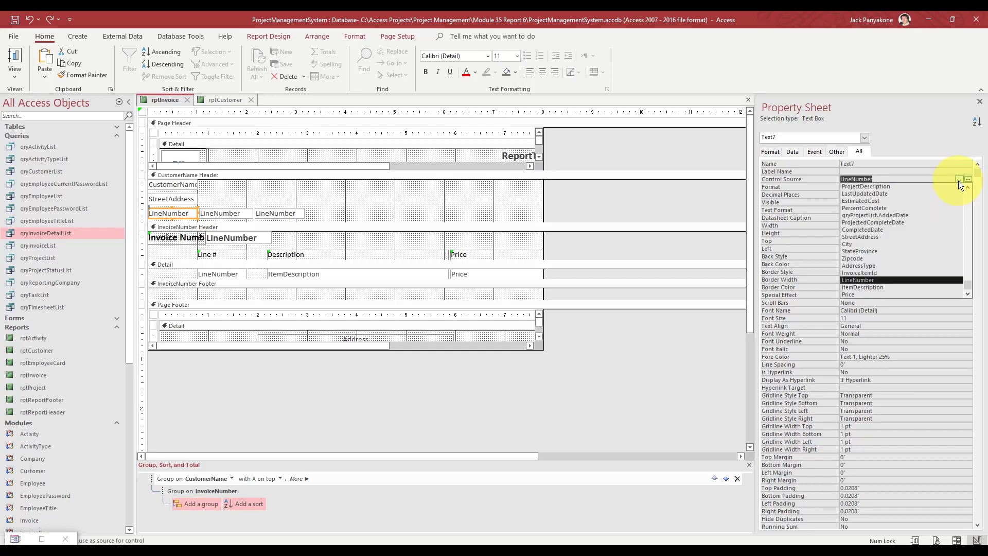
text(city)
key(Return)
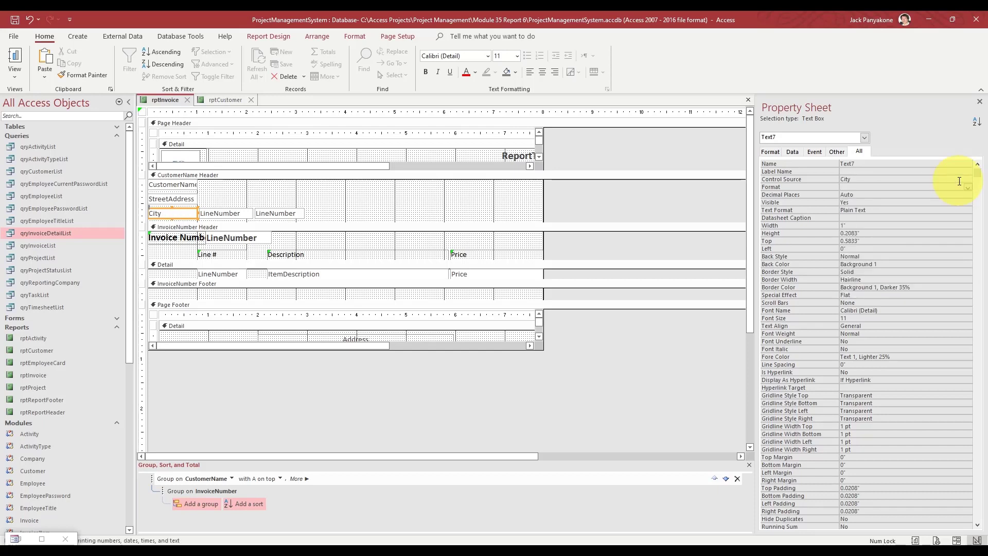
key(Up)
key(Up)
key(Up)
text(C)
key(Return)
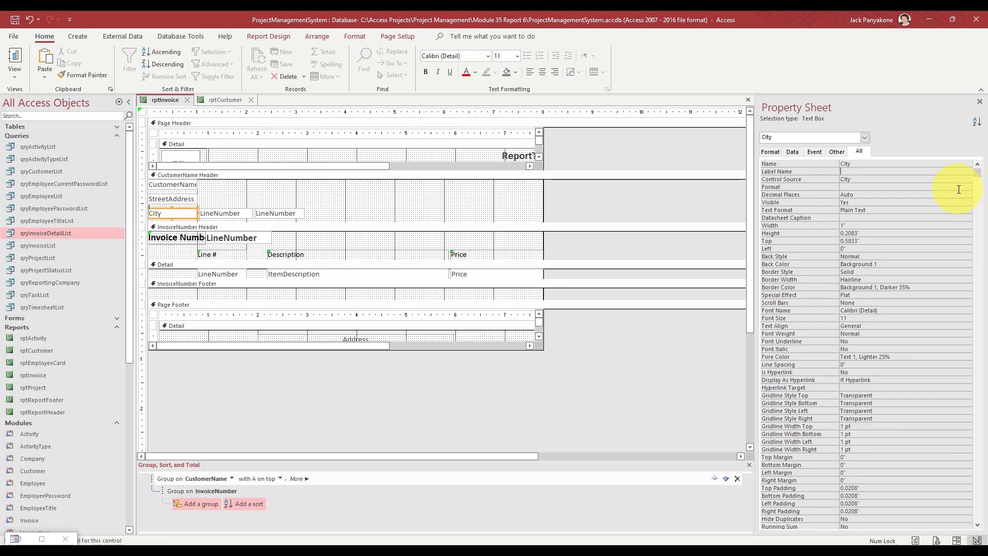
- Set the second third-row box's Control Source to StateProvince
click(248, 215)
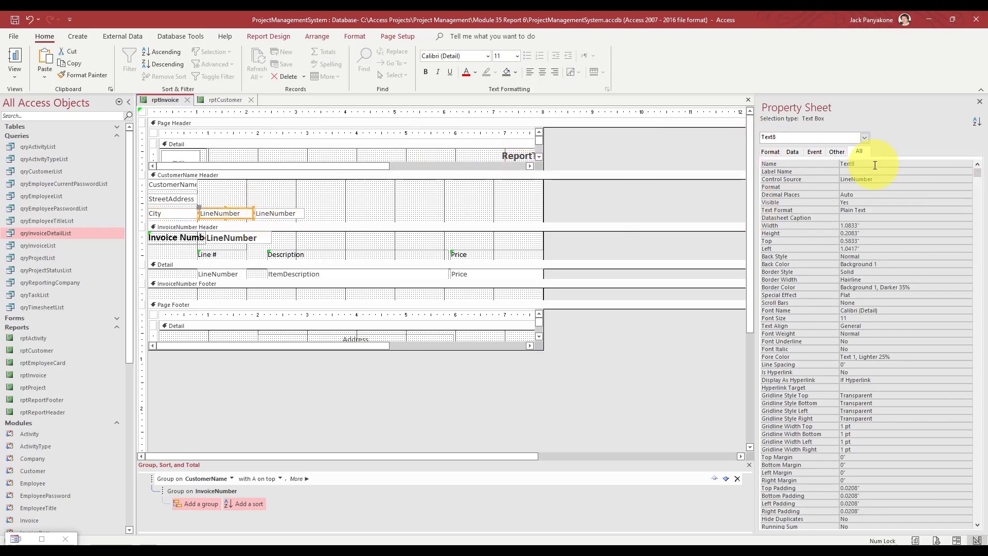
click(876, 181)
drag(876, 181, 808, 177)
text(stateProvince)
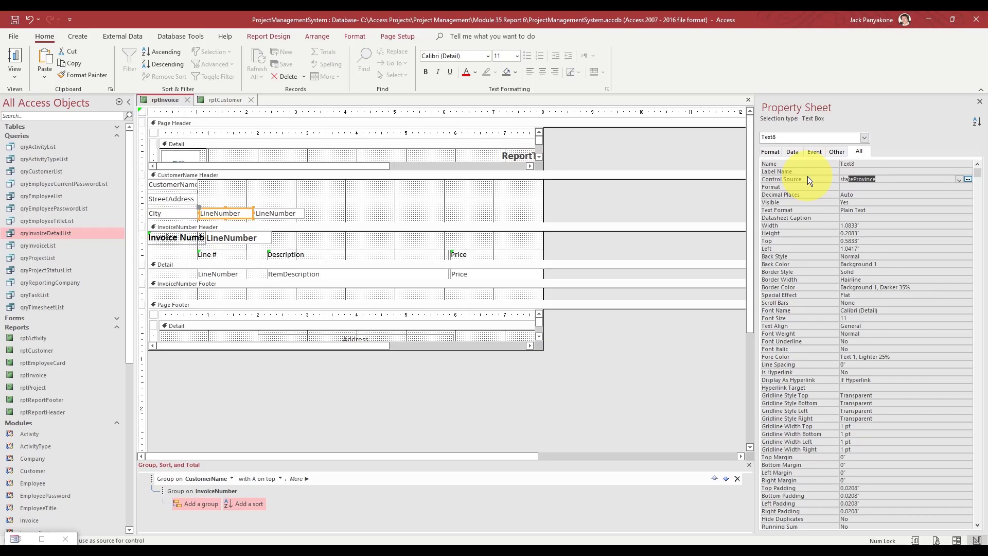
key(Return)
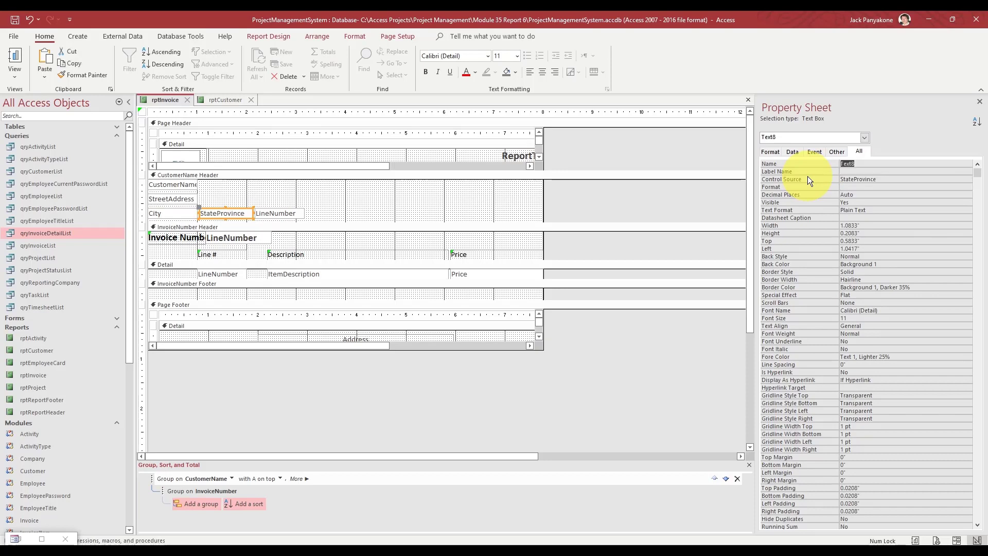
- Bind the last box to Zipcode, name it Zipcode, and select all the address fields
click(287, 213)
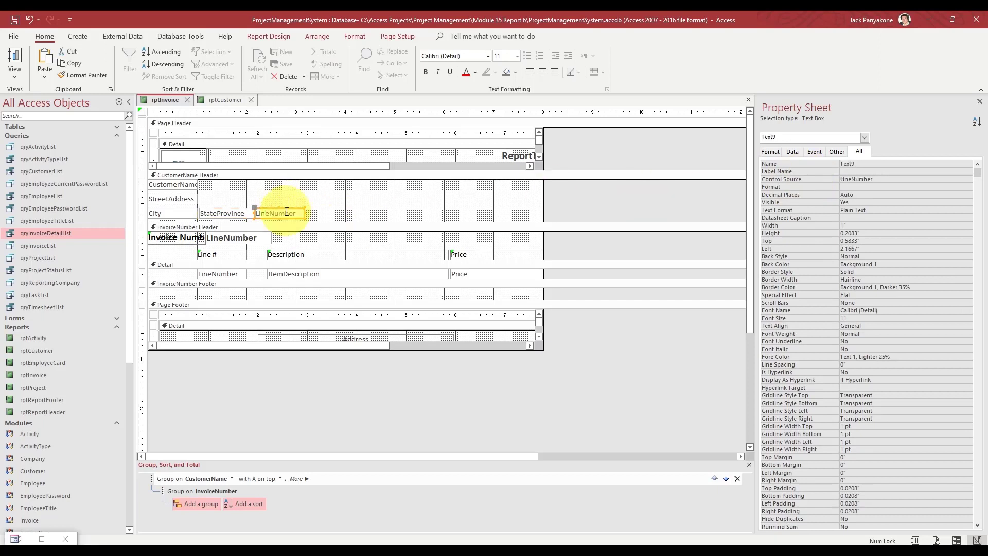
click(852, 186)
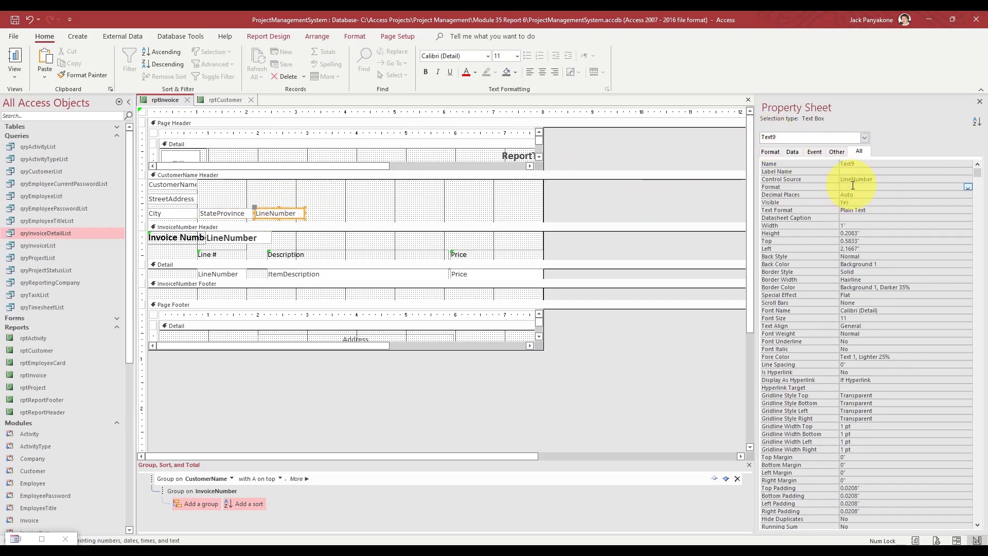
key(Up)
text(Zipcode)
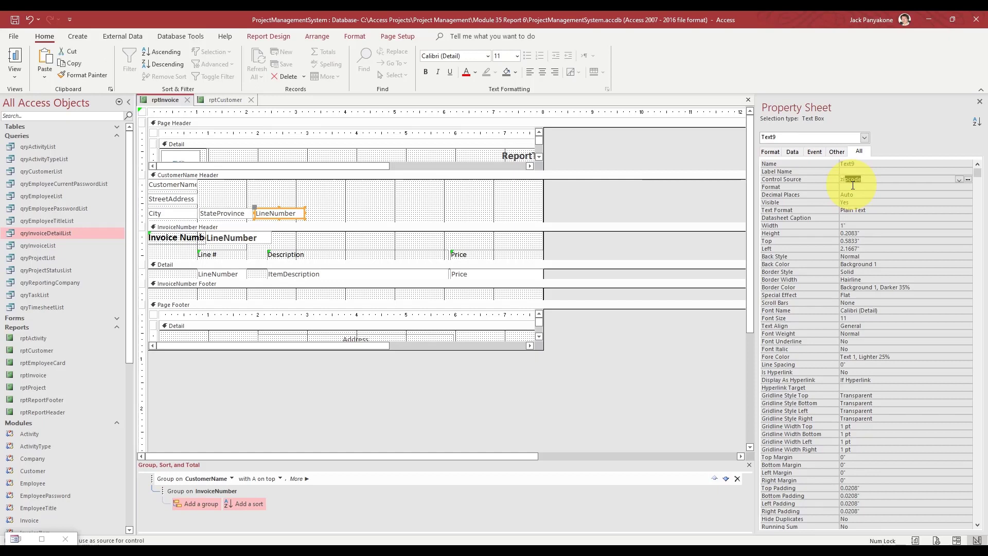
key(Return)
key(Up)
key(Up)
key(Up)
text(Zipcode)
key(Return)
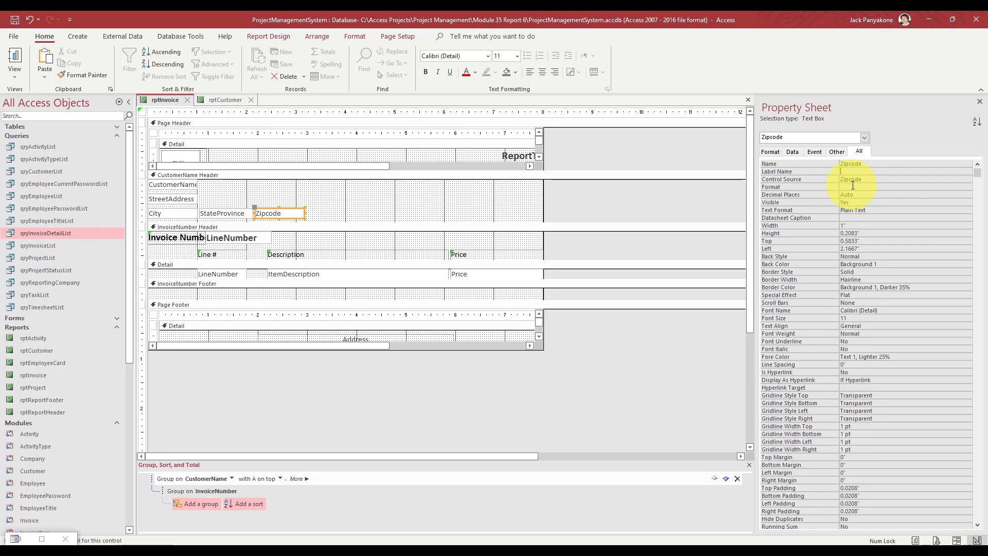
click(328, 205)
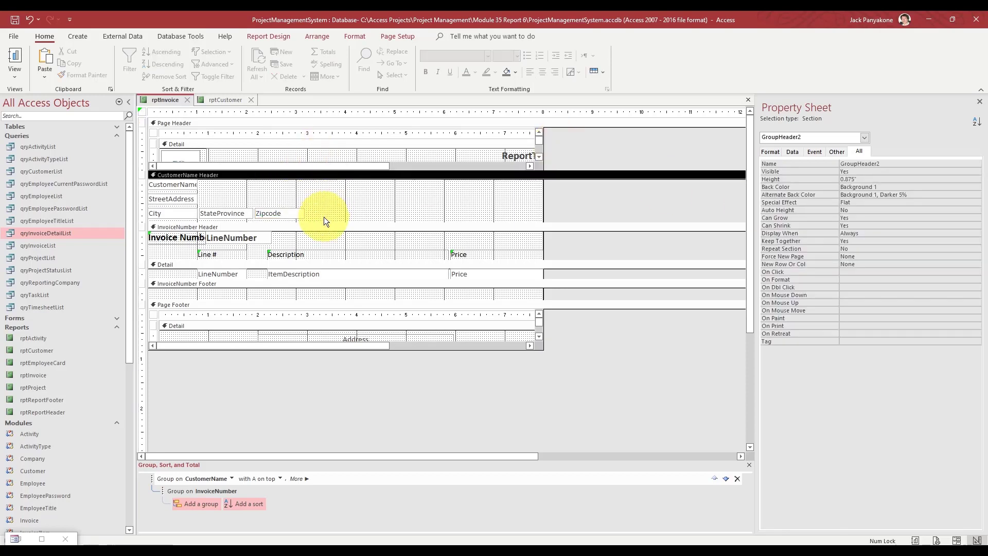
drag(323, 217, 155, 197)
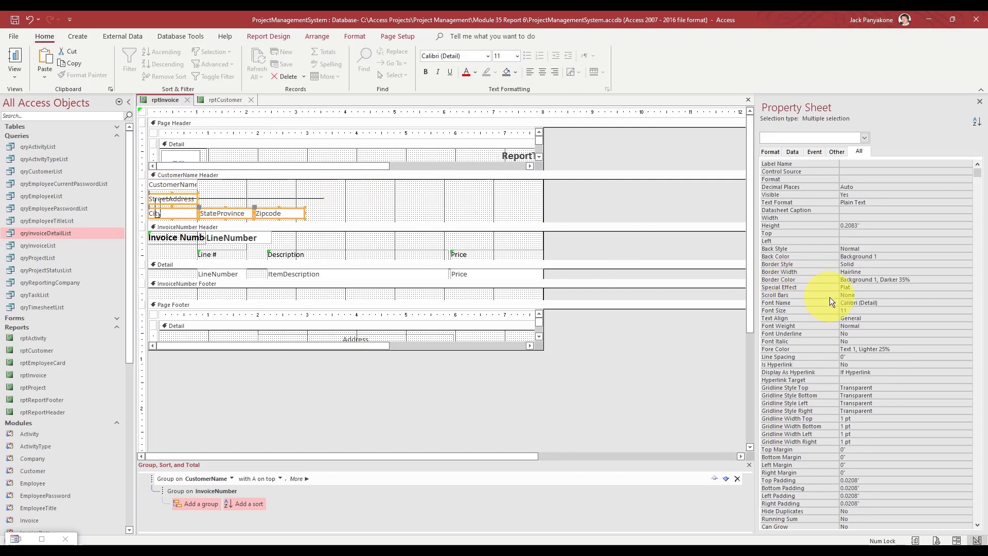
- Set the selected address fields to Font Size 12
click(849, 310)
text(12)
key(Return)
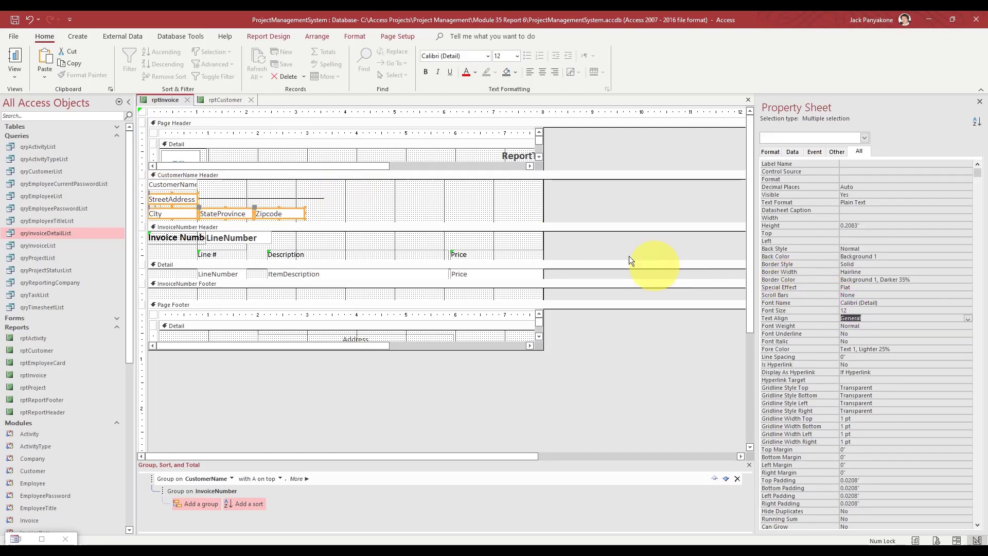
- Make the CustomerName box 14-point Bold
click(170, 185)
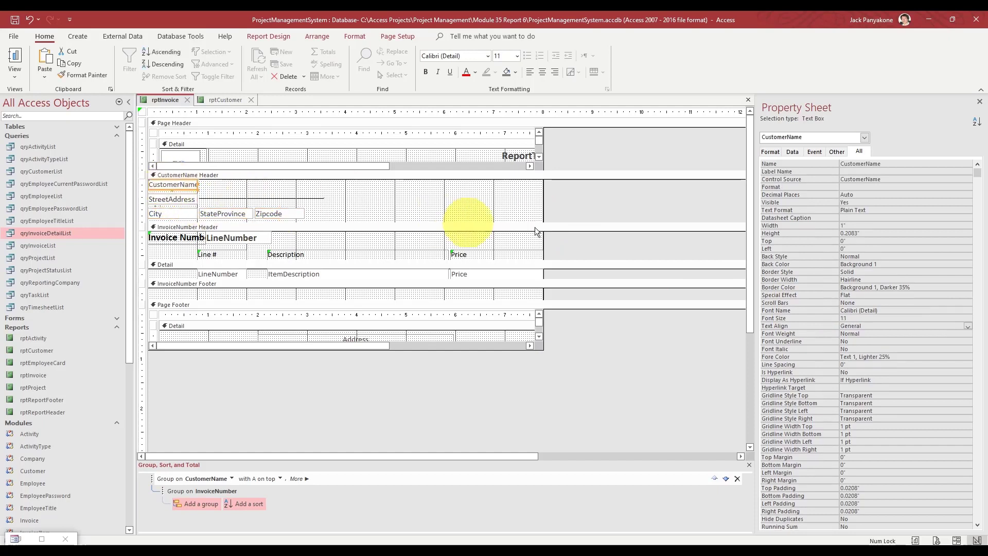
click(791, 314)
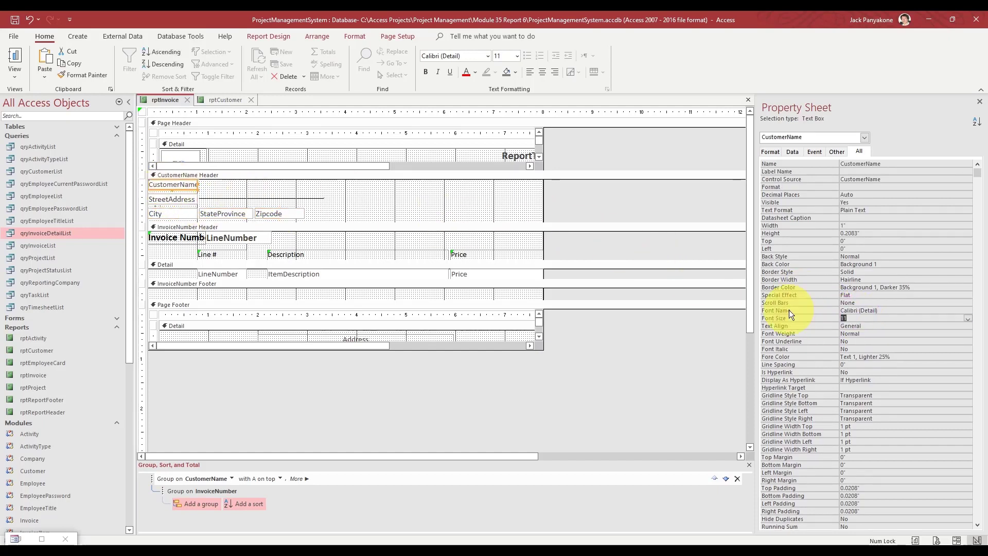
text(14)
key(Return)
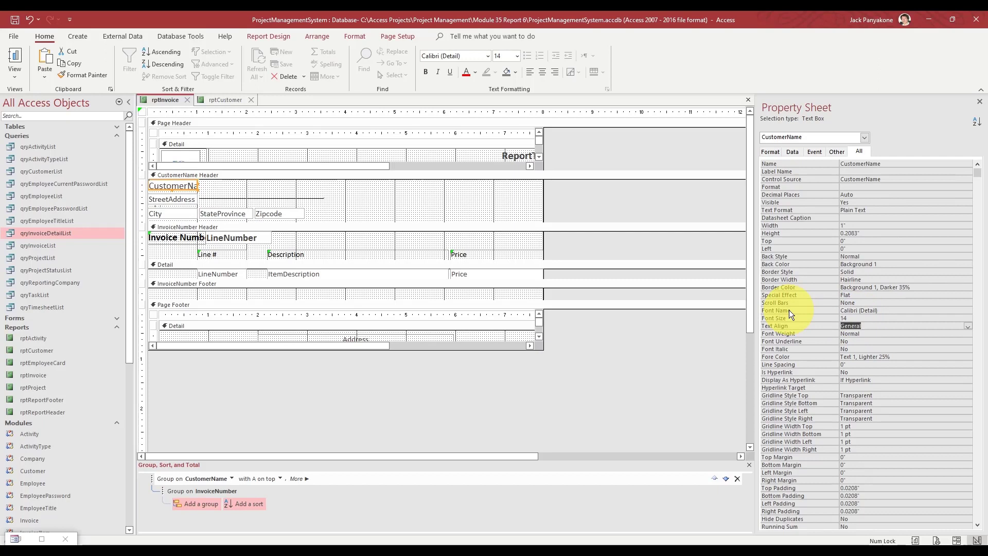
key(Return)
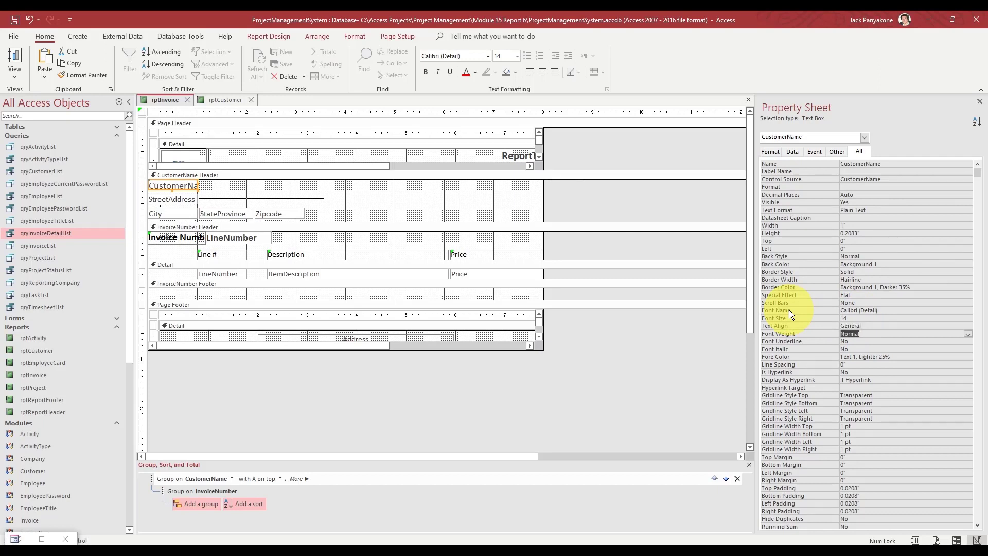
text(Bold)
key(Return)
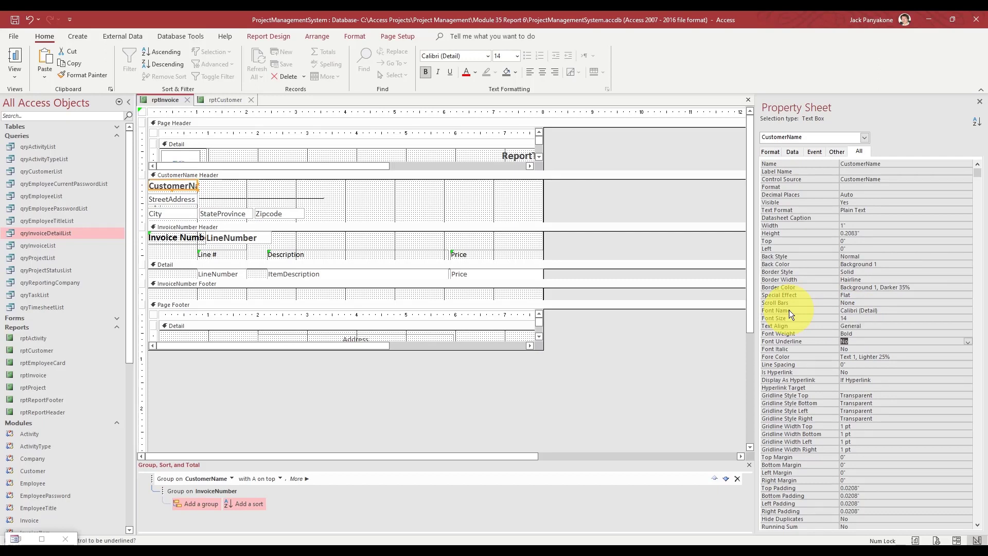
- Make the CustomerName header taller and nudge all its fields two steps right
drag(420, 222, 409, 297)
drag(329, 230, 174, 188)
key(Right)
key(Right)
key(Right)
key(Right)
key(Right)
key(Right)
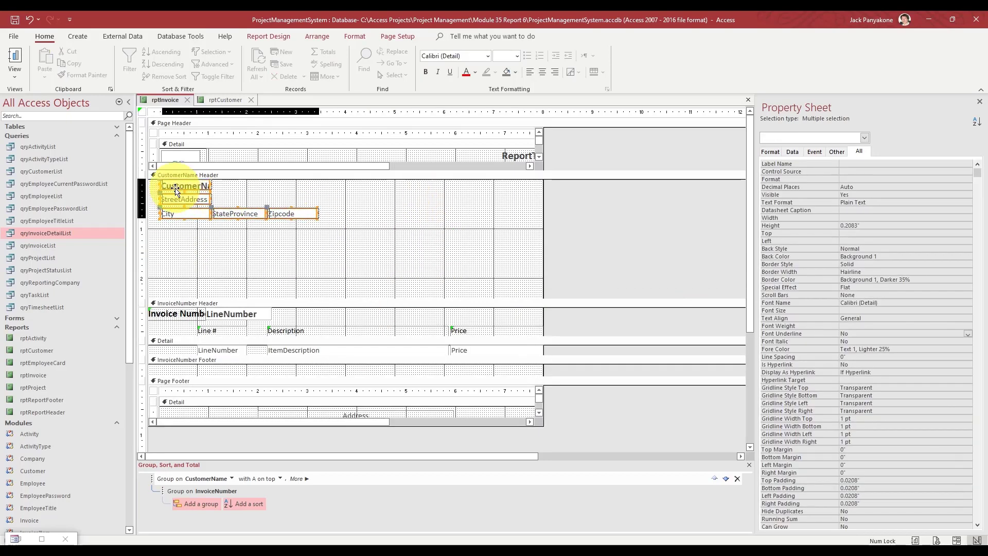
key(Right)
key(Right)
key(Right)
key(Right)
key(Right)
key(Right)
key(Right)
key(Right)
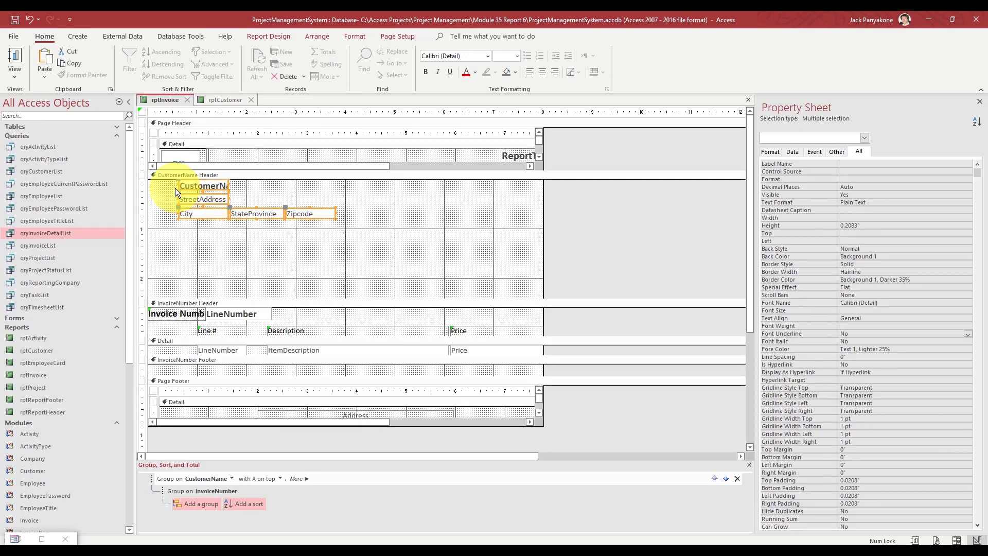
click(188, 245)
drag(194, 233, 150, 186)
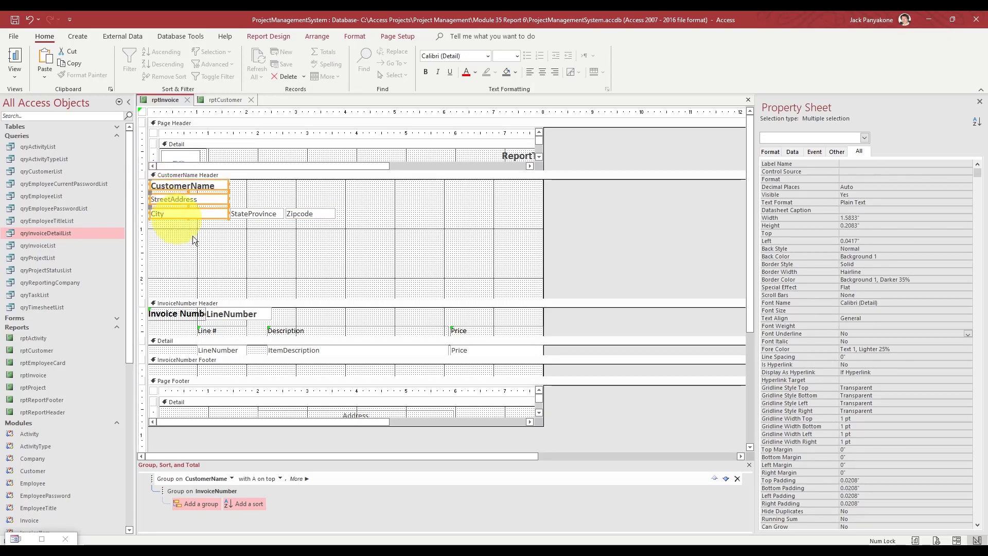
- Make the CustomerName box slightly taller
click(202, 244)
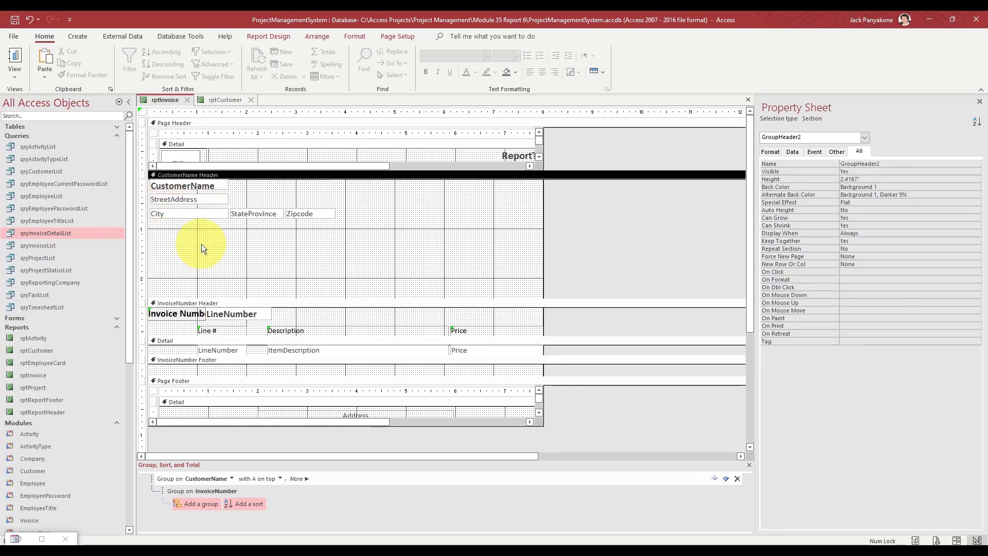
drag(309, 234, 208, 199)
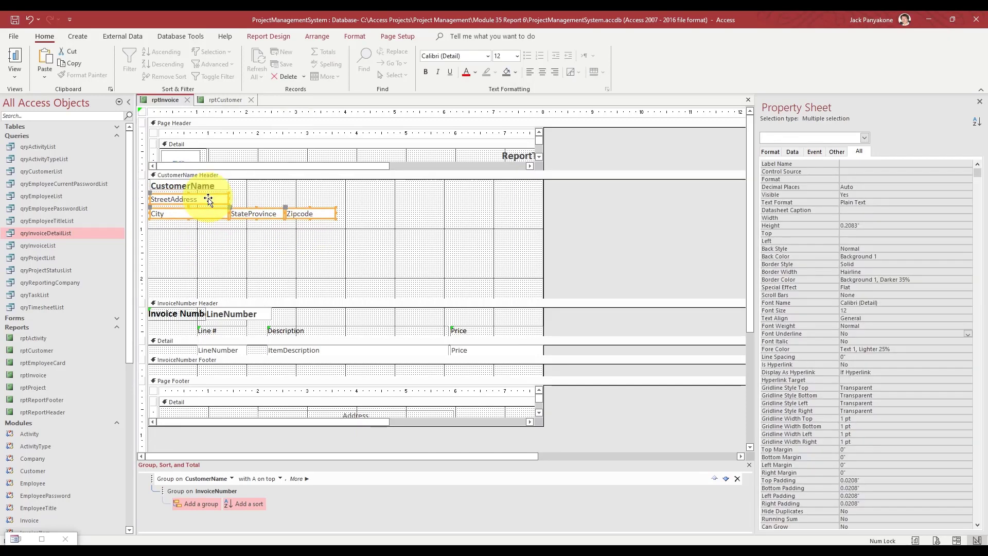
click(209, 238)
click(193, 183)
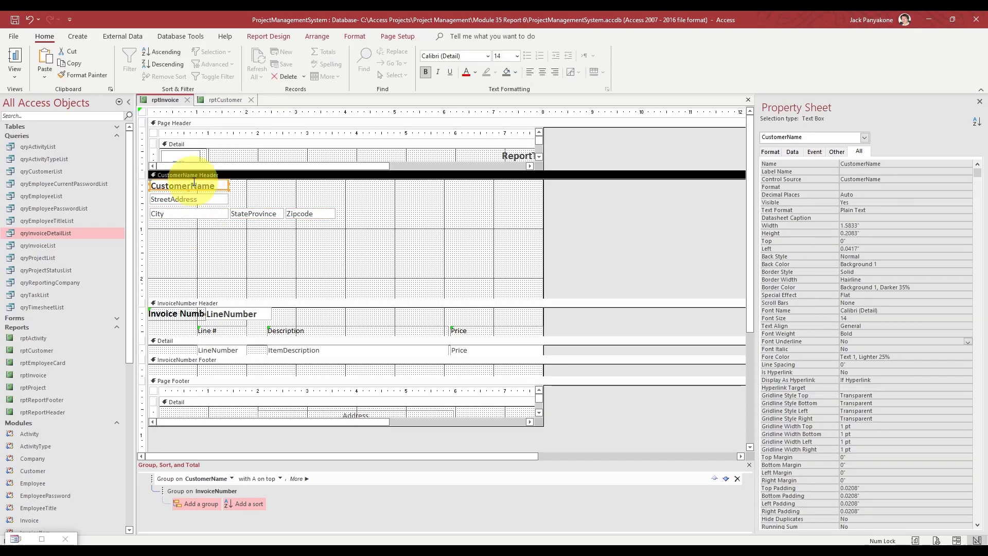
drag(188, 191, 188, 194)
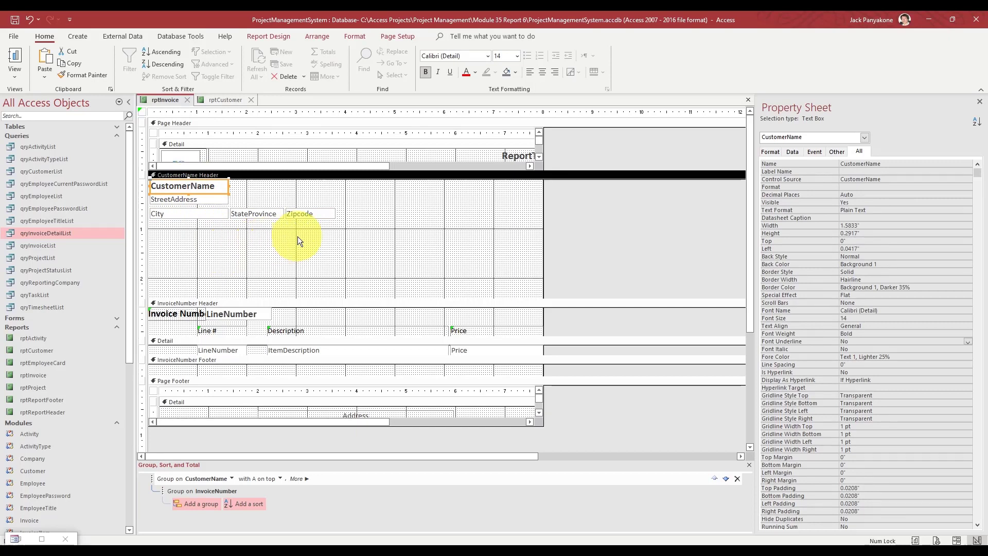
- Move the City, StateProvince and Zipcode row up and shrink the header to 0.7083"
drag(298, 236, 207, 219)
key(Up)
key(Up)
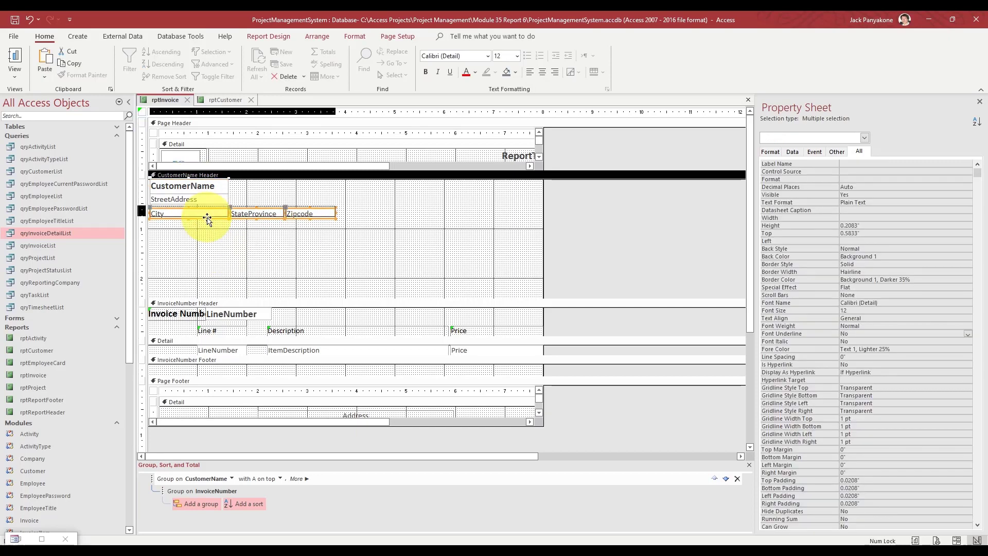
click(214, 242)
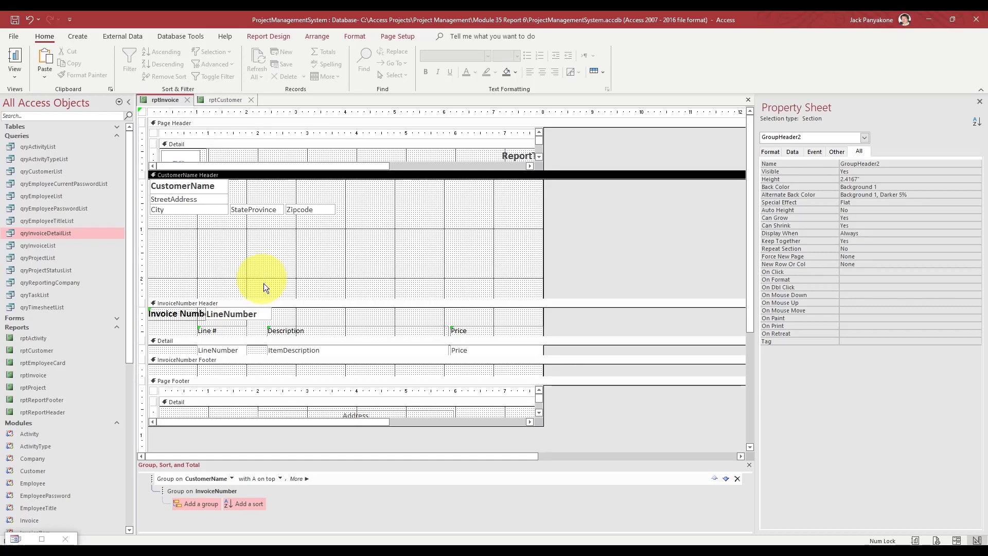
drag(266, 297, 239, 162)
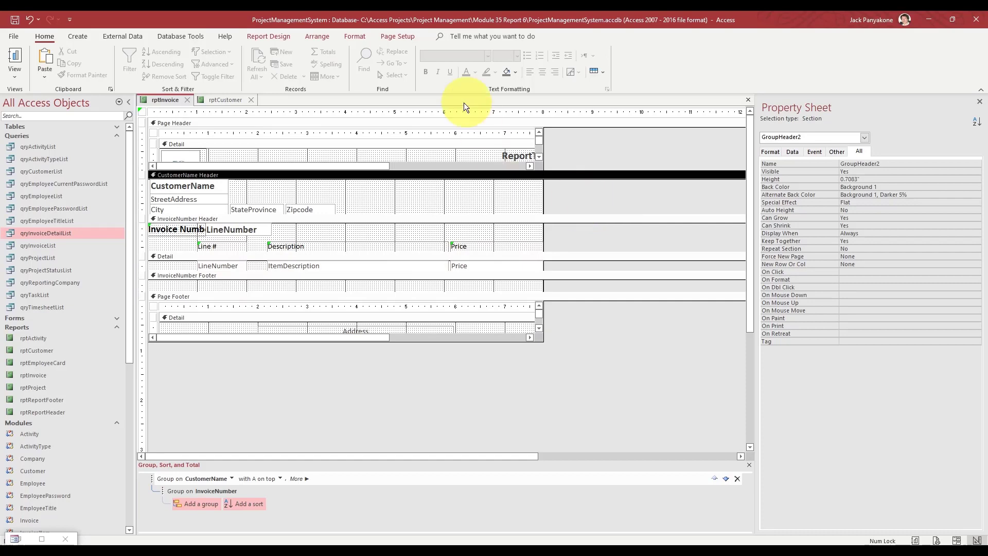
- Copy the Report_Open procedure from rptCustomer's code, then close the rptCustomer design
click(225, 100)
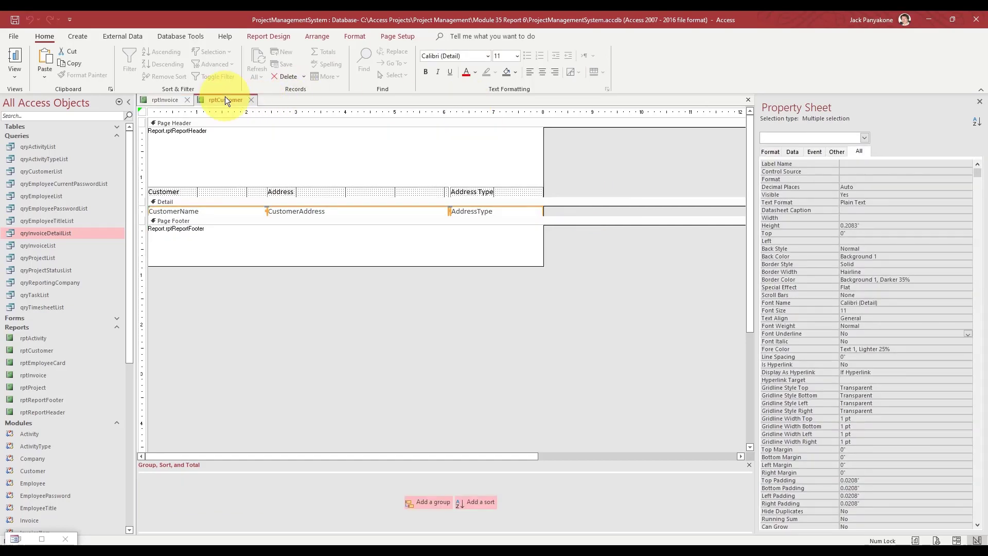
click(286, 38)
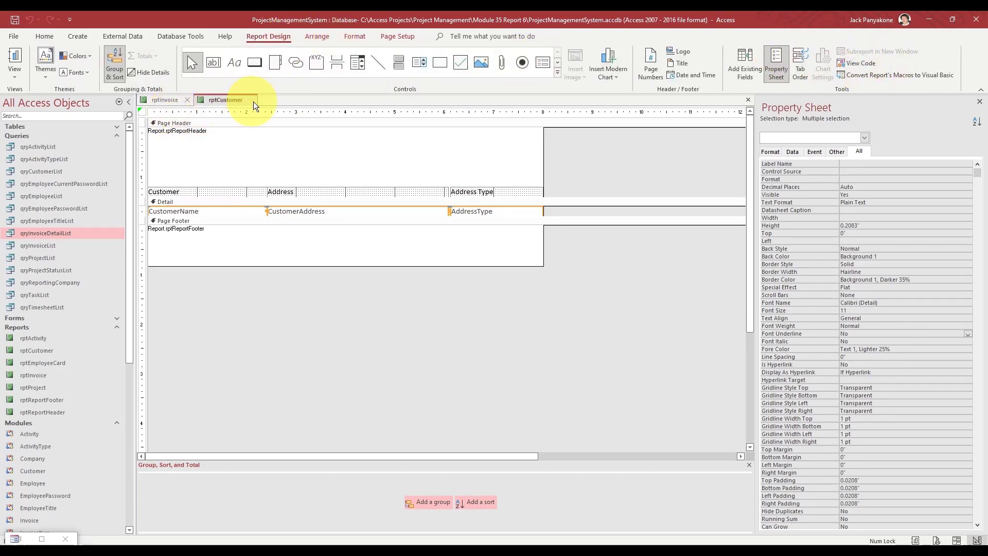
click(862, 63)
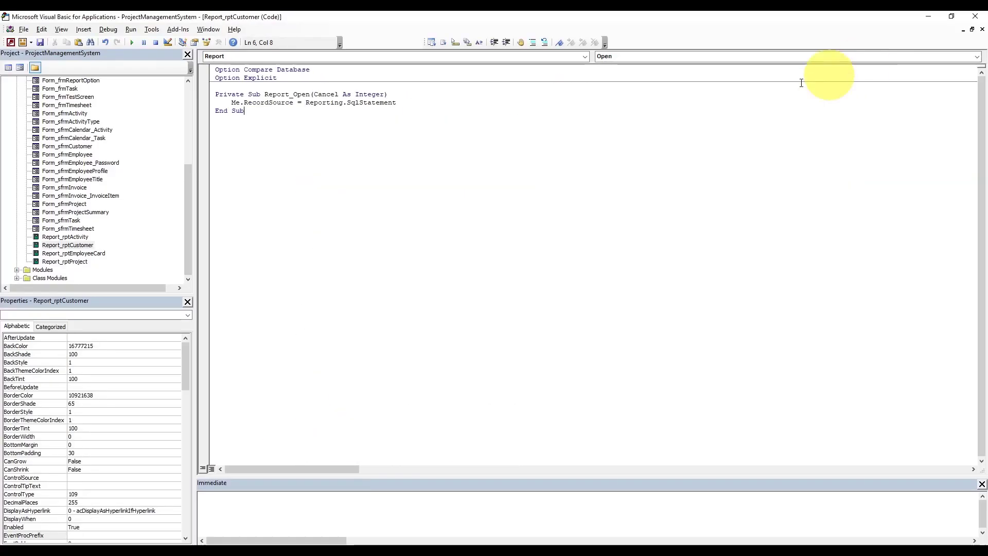
drag(245, 111, 211, 96)
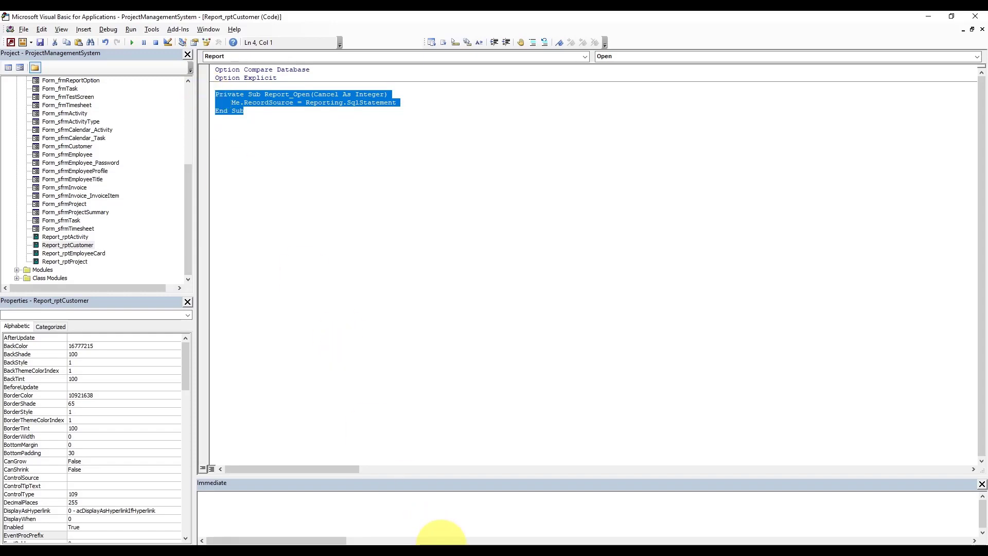
mouse_move(441, 538)
click(403, 518)
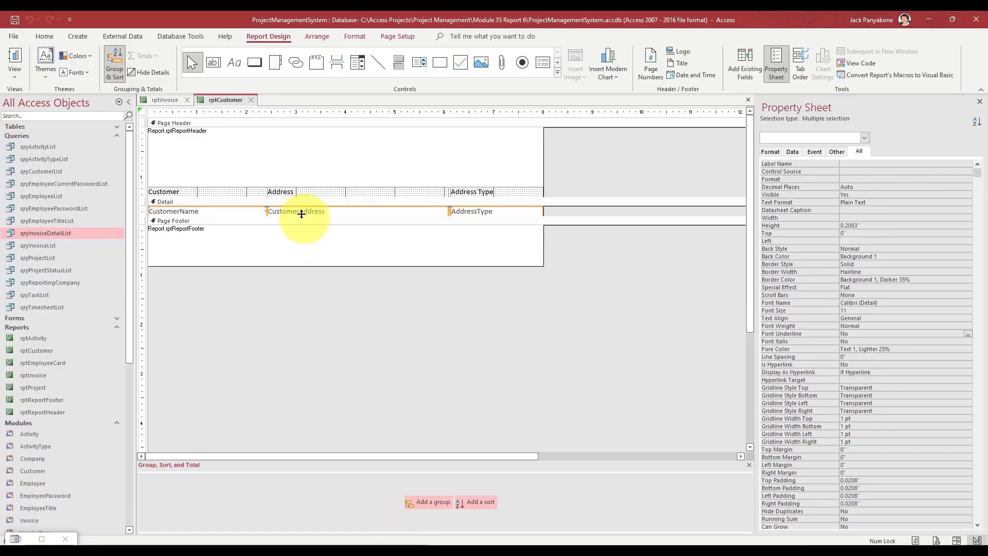
click(250, 100)
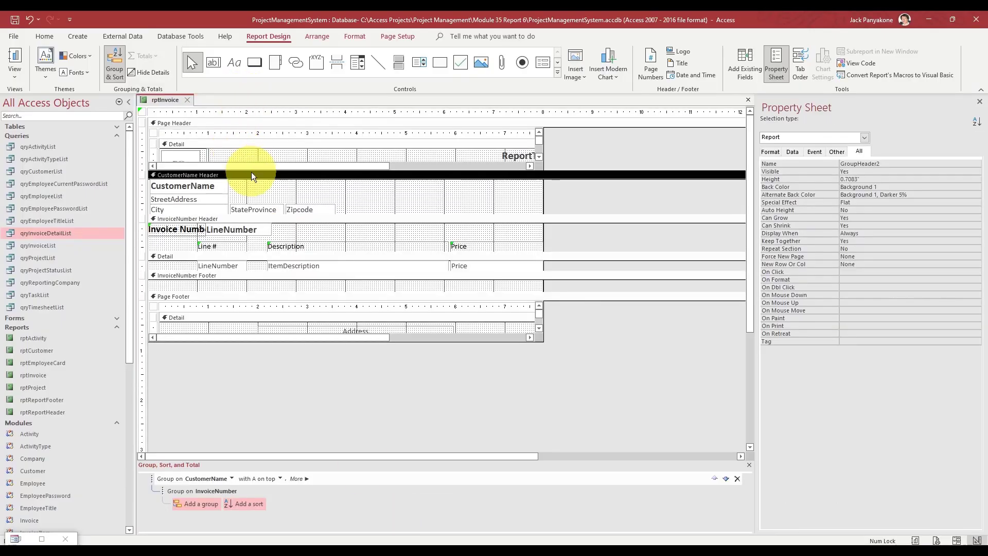
- Paste the Report_Open procedure into rptInvoice's code and close the rptInvoice design
click(862, 62)
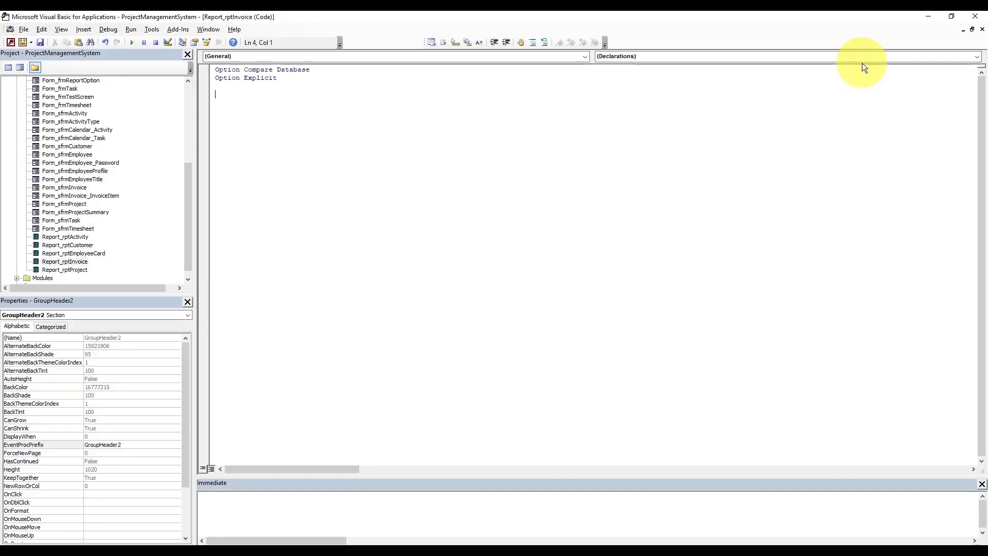
text(Private Sub Report_Open(Cancel As Integer)     Me.RecordSource = Reporting.SqlStatement End Sub)
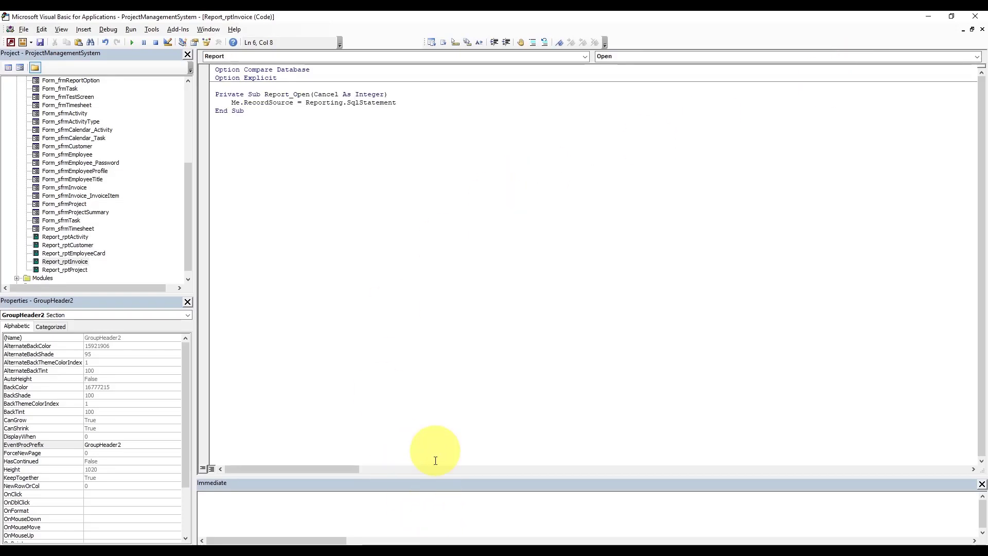
mouse_move(442, 535)
click(392, 516)
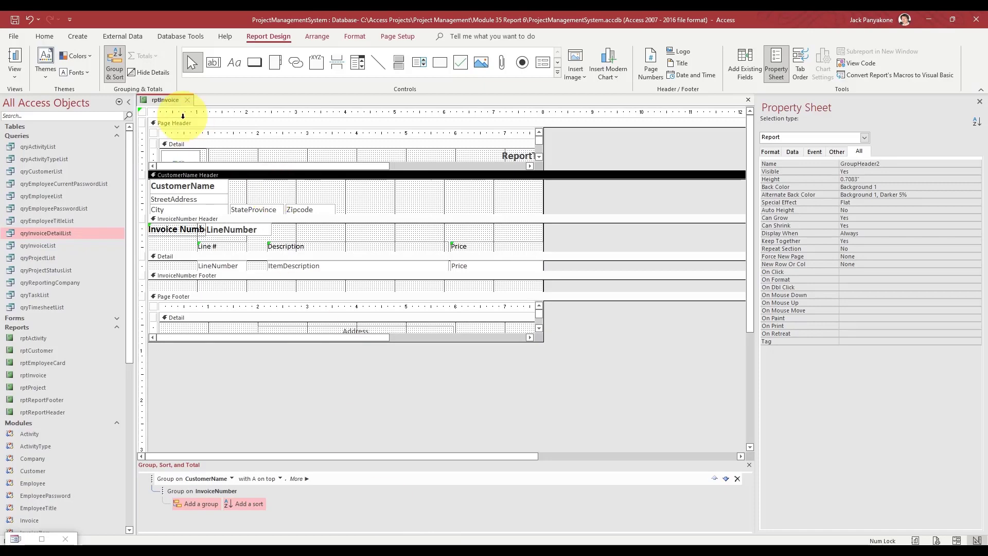
key(ctrl+w)
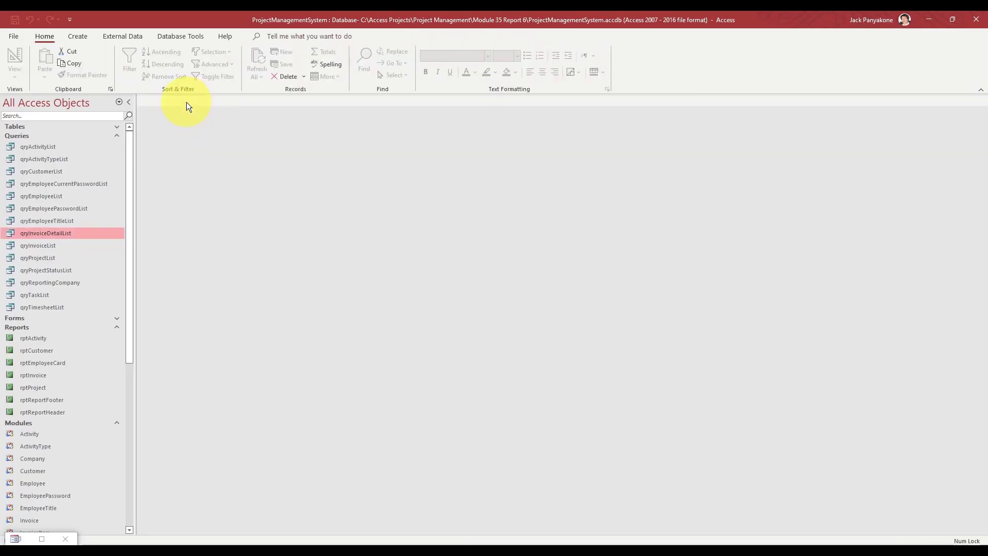
- Restore the Project Management System app and try viewing an individual invoice from Invoice Report Options
click(41, 539)
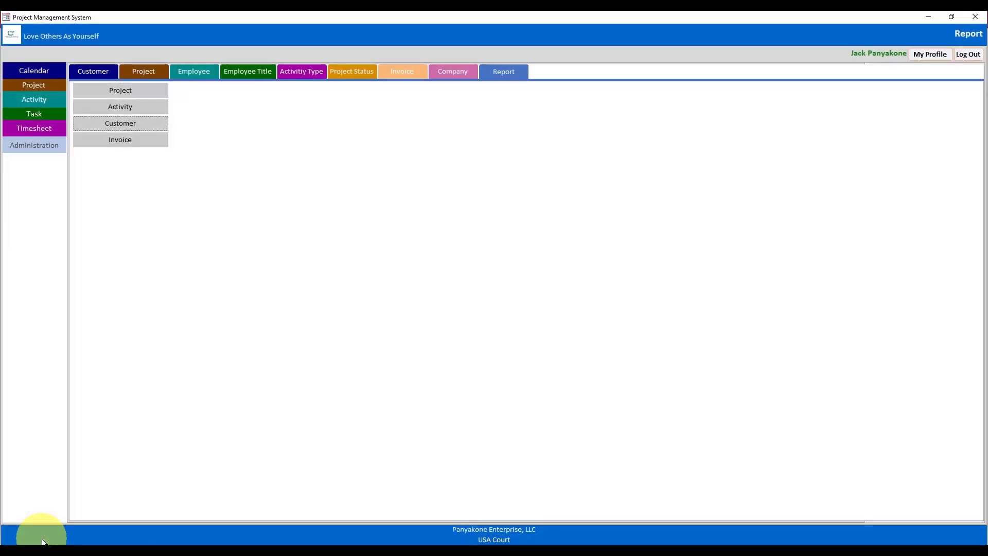
click(127, 140)
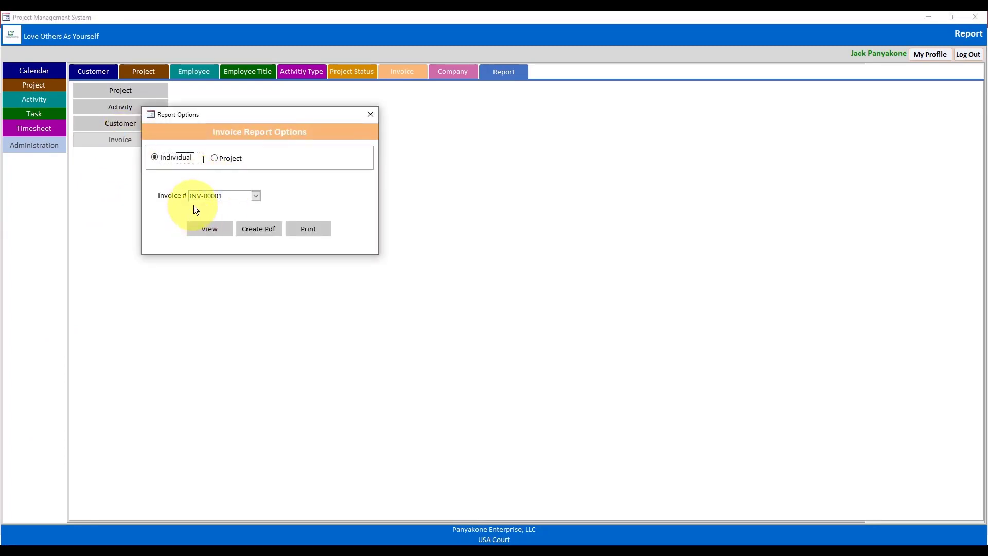
click(205, 233)
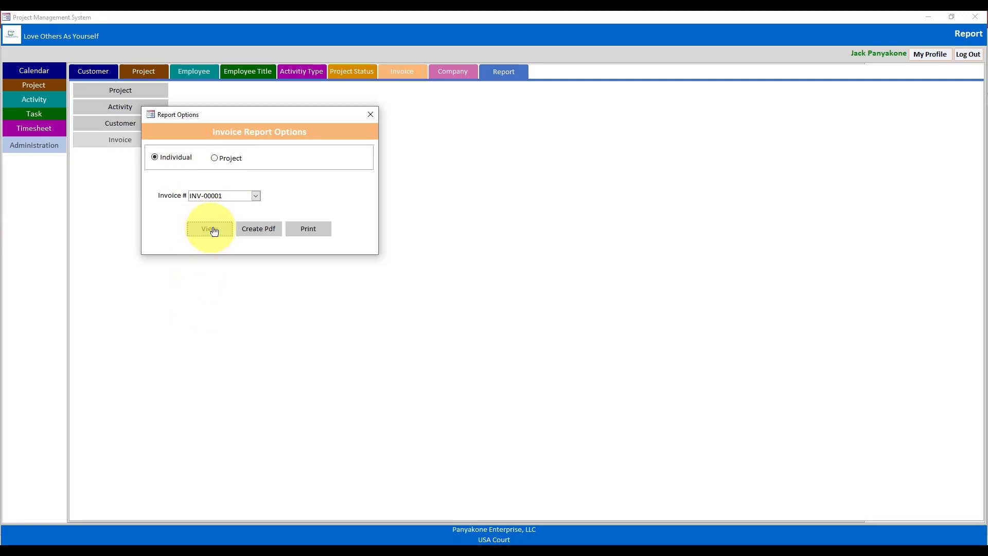
- Switch the Report Options form to Design View and show frmReportOption's VBA code
right_click(271, 122)
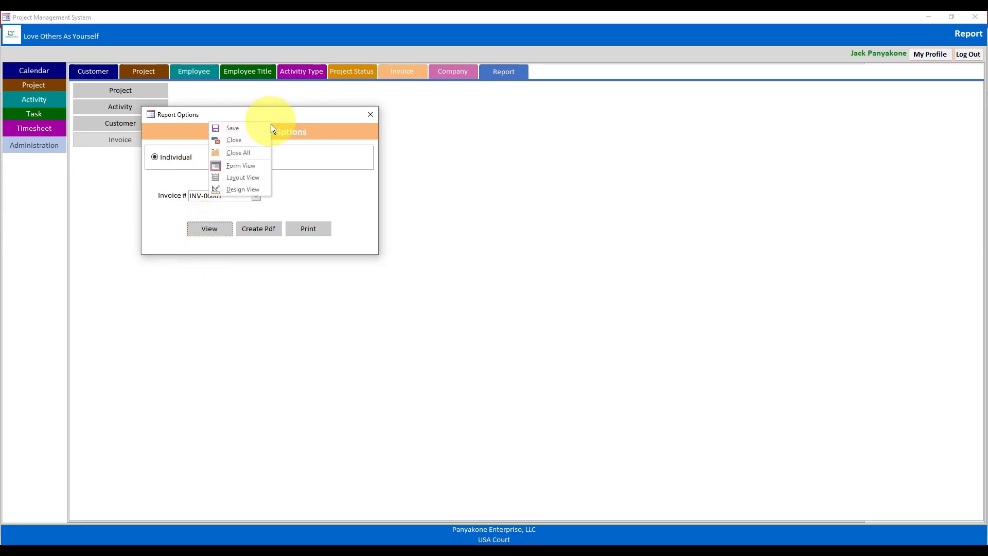
click(256, 188)
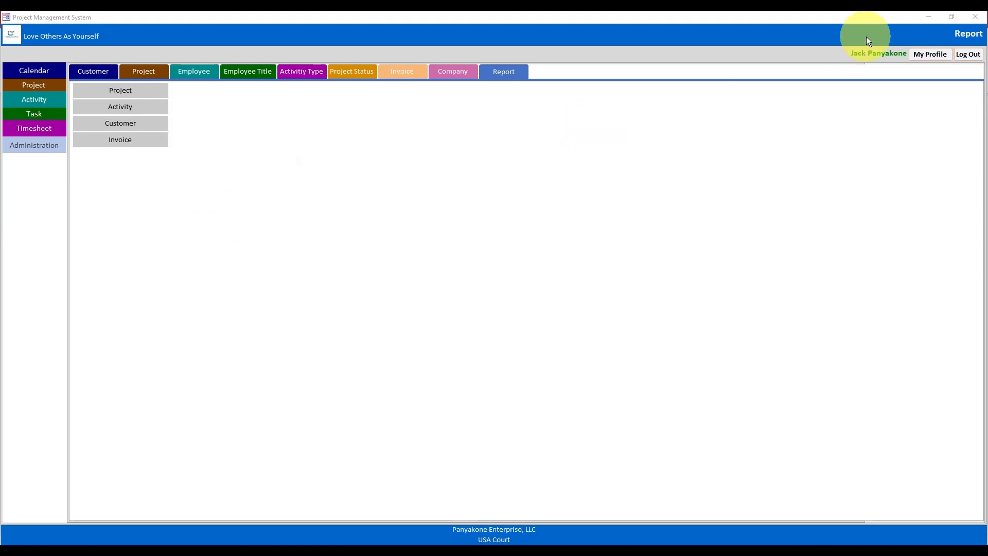
click(928, 19)
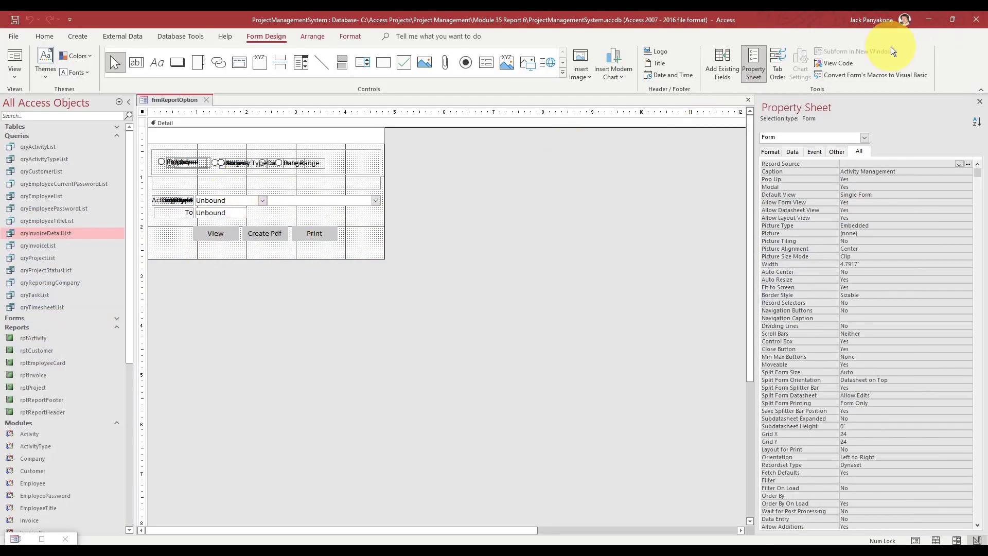
click(838, 63)
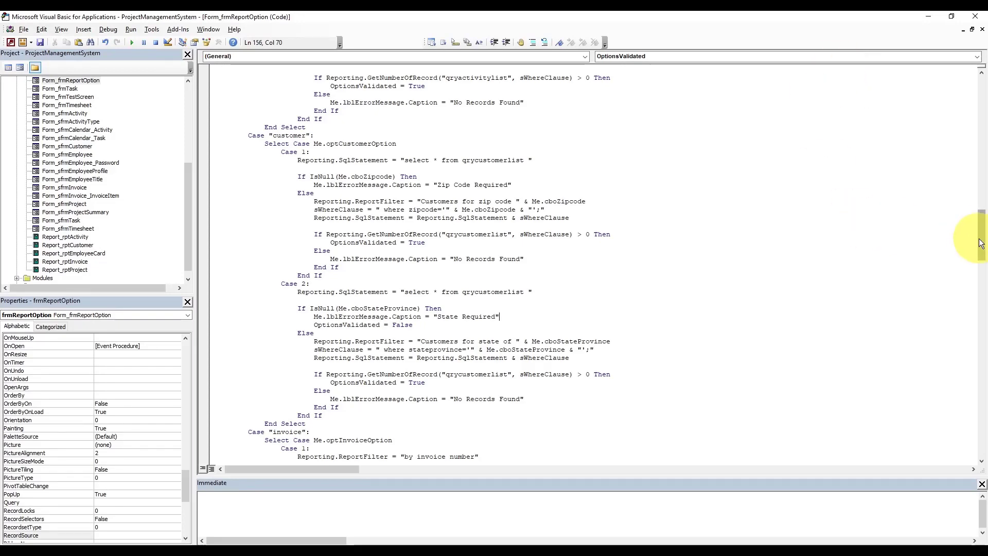
- Copy the Select Case Me.optCustomerOption block and select the invoice case's code for replacement
mouse_move(982, 245)
mouse_down()
mouse_move(982, 271)
mouse_move(983, 246)
mouse_up()
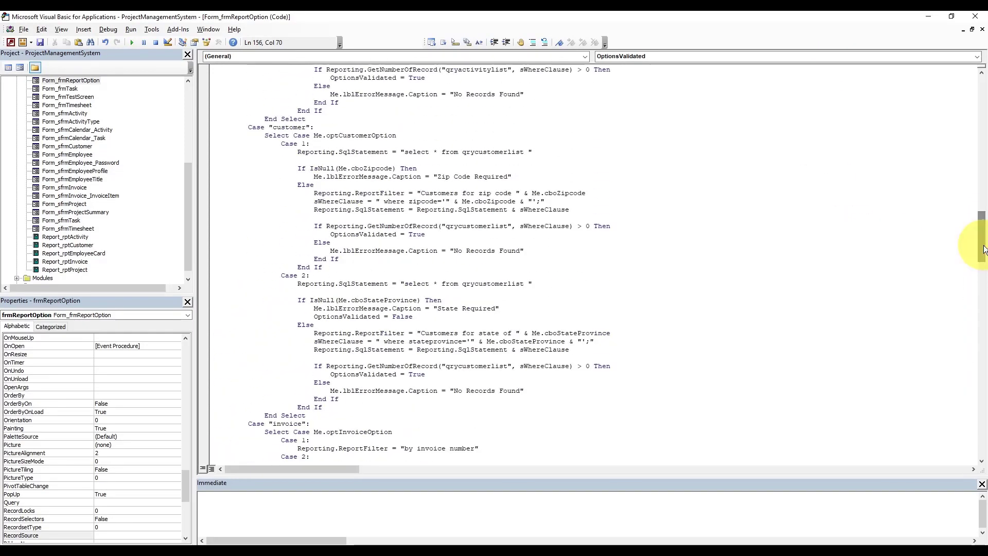
drag(323, 407, 275, 172)
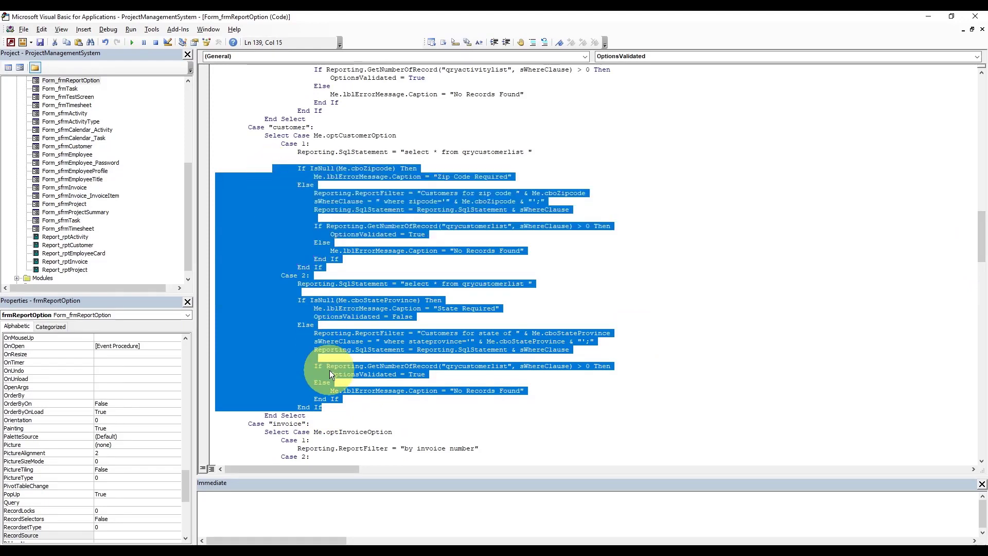
click(311, 416)
mouse_move(311, 416)
mouse_down()
mouse_move(254, 206)
mouse_move(208, 139)
mouse_up()
key(ctrl+c)
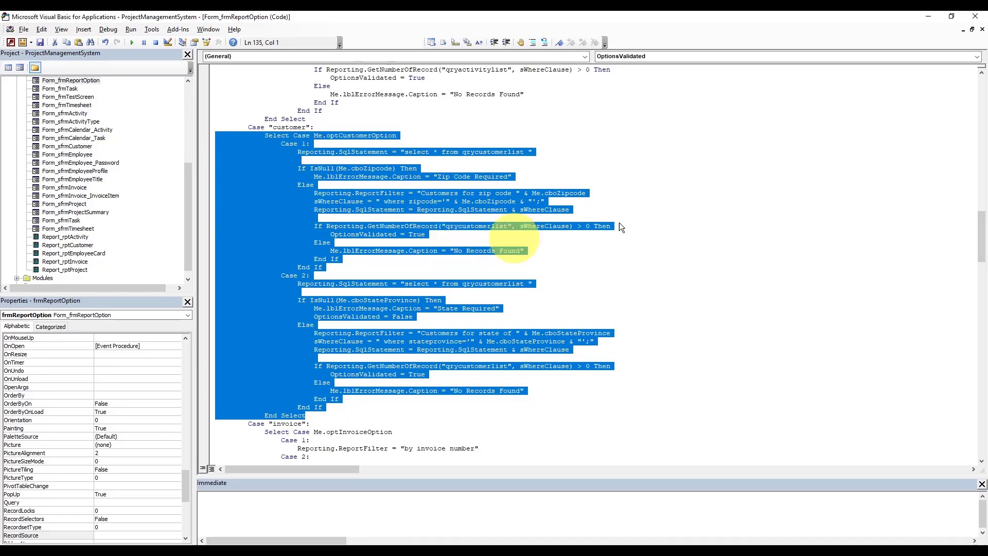
drag(981, 229, 982, 269)
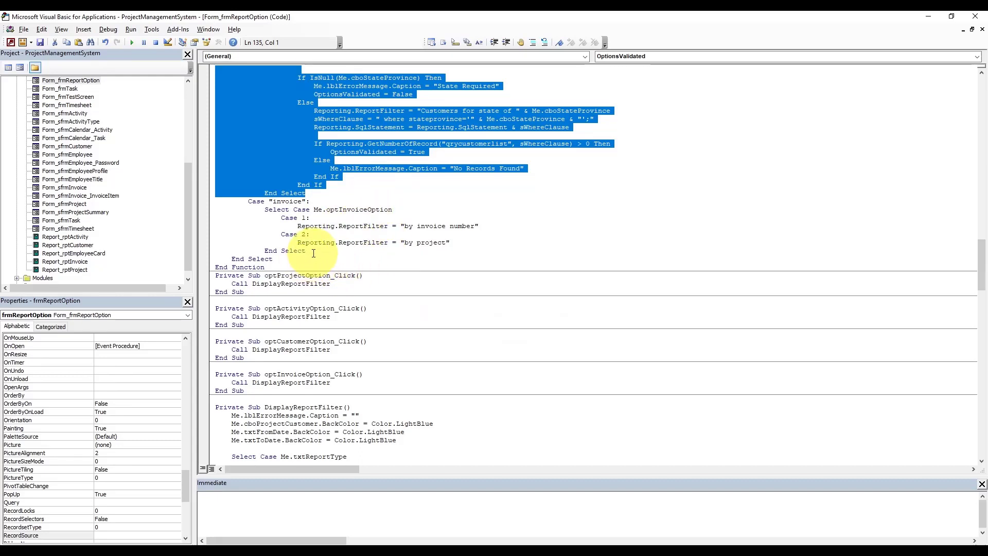
drag(307, 252, 205, 211)
- Paste the copied block into the invoice case and change it to Select Case optInvoiceOption
key(ctrl+v)
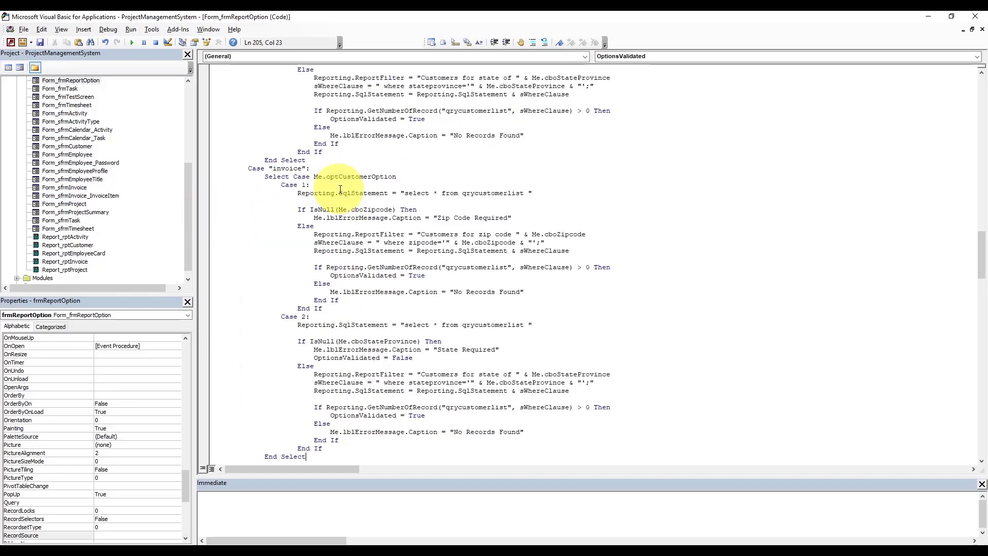
text(op)
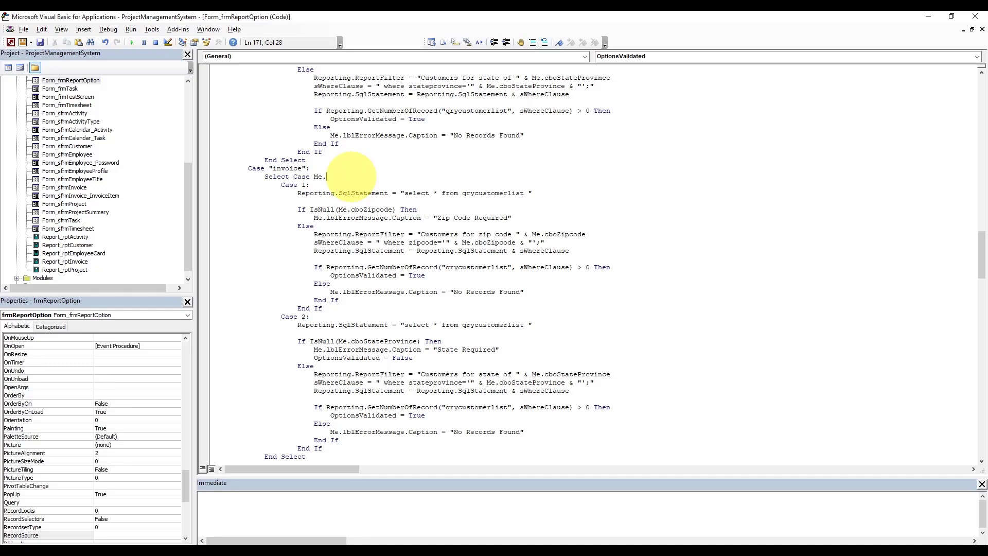
key(ctrl+space)
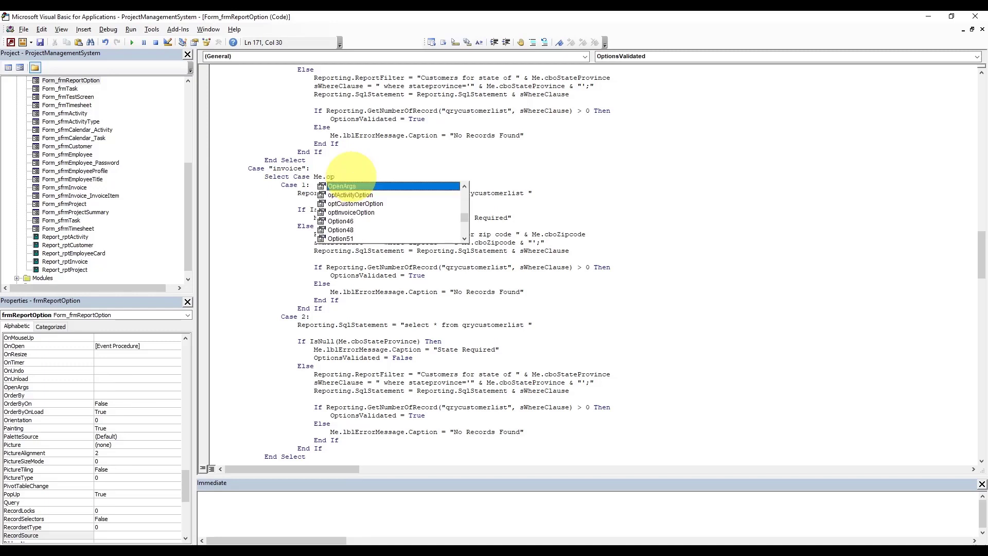
text(tion)
key(BackSpace)
key(BackSpace)
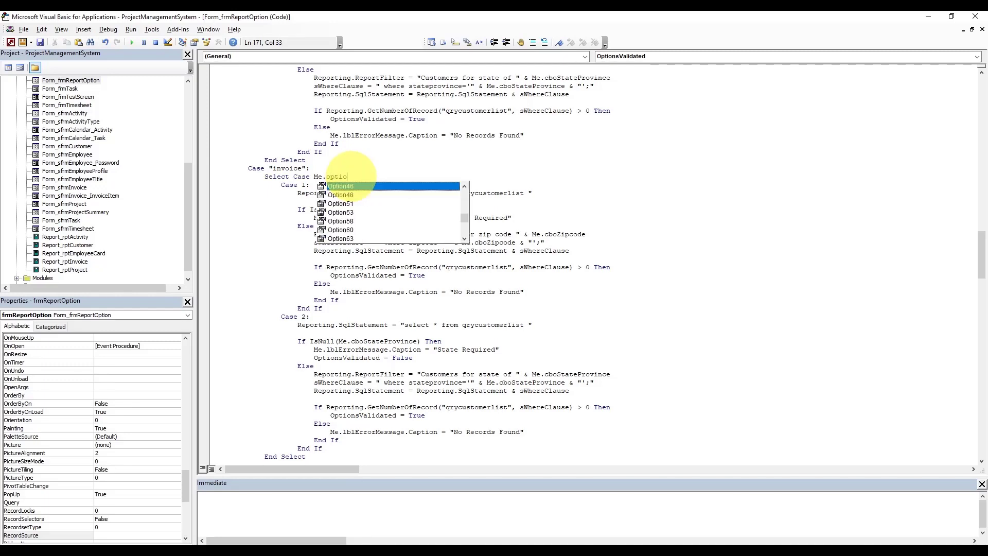
text(n)
key(Tab)
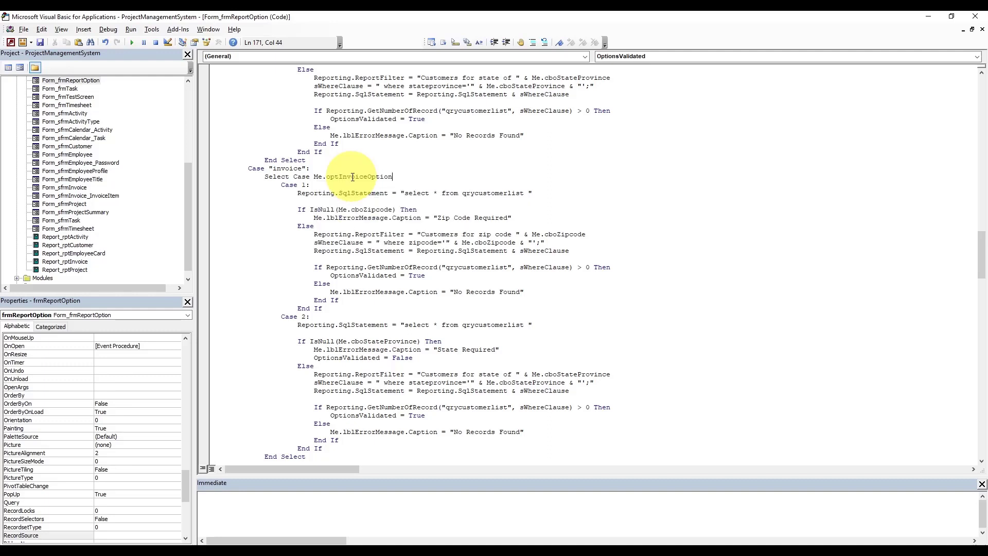
- Replace qrycustomerlist with qryinvoicedetaillist in both Case queries and both record count checks
double_click(481, 197)
text(qryinvoi)
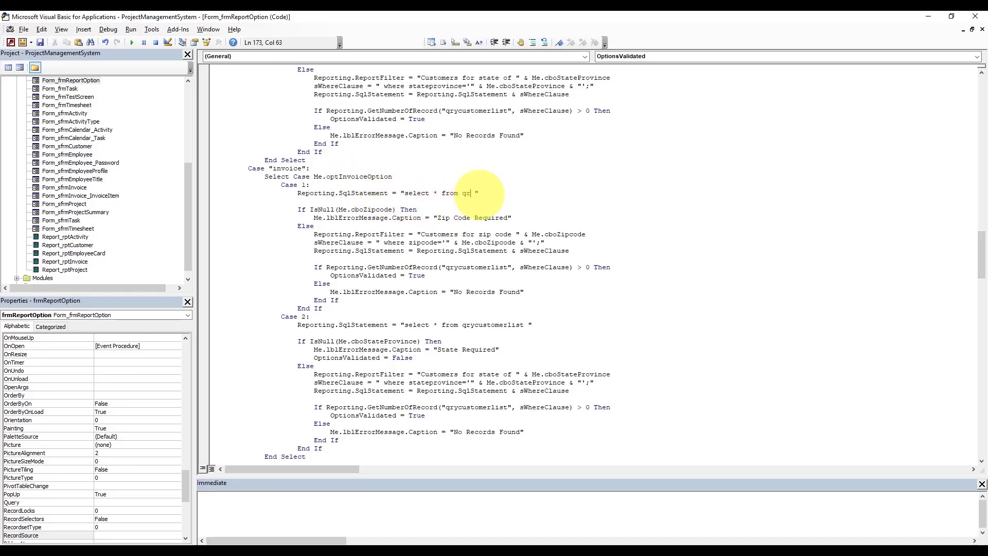
text(cedetaillist)
double_click(480, 195)
key(ctrl+c)
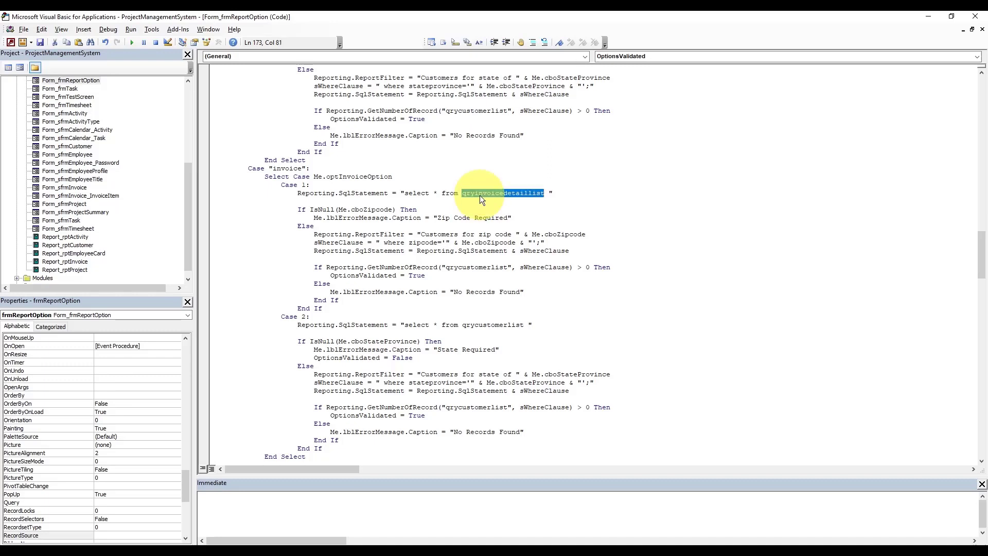
double_click(477, 267)
key(ctrl+v)
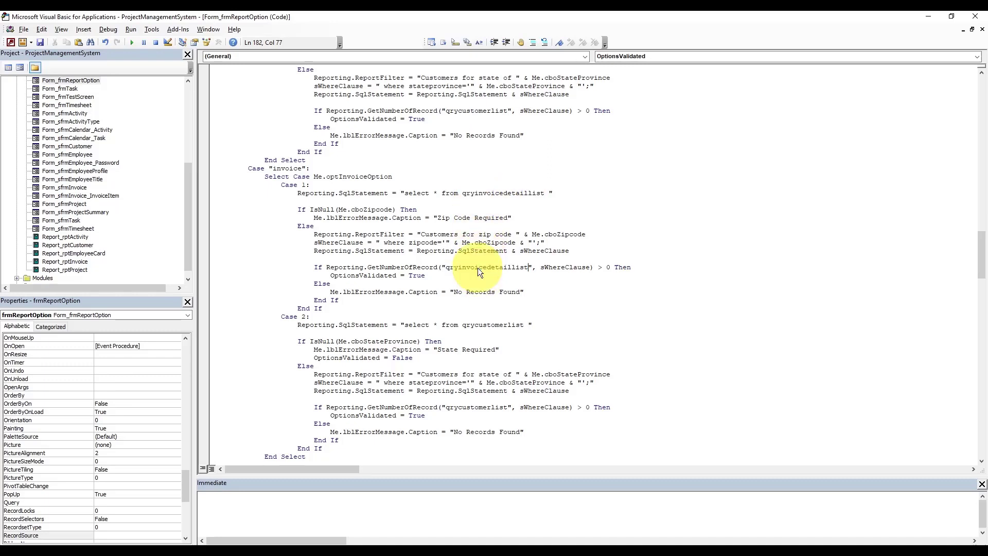
double_click(473, 325)
key(ctrl+v)
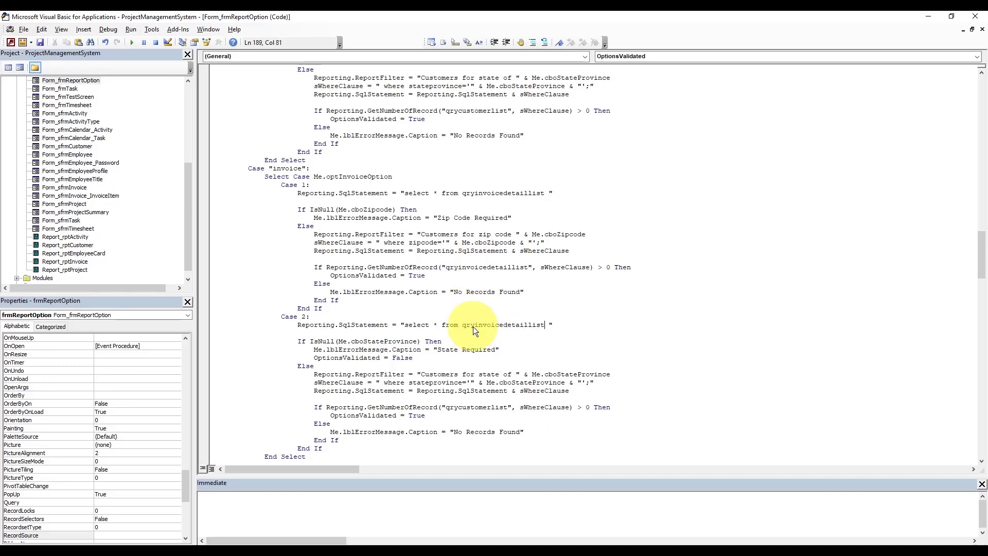
double_click(461, 406)
key(ctrl+v)
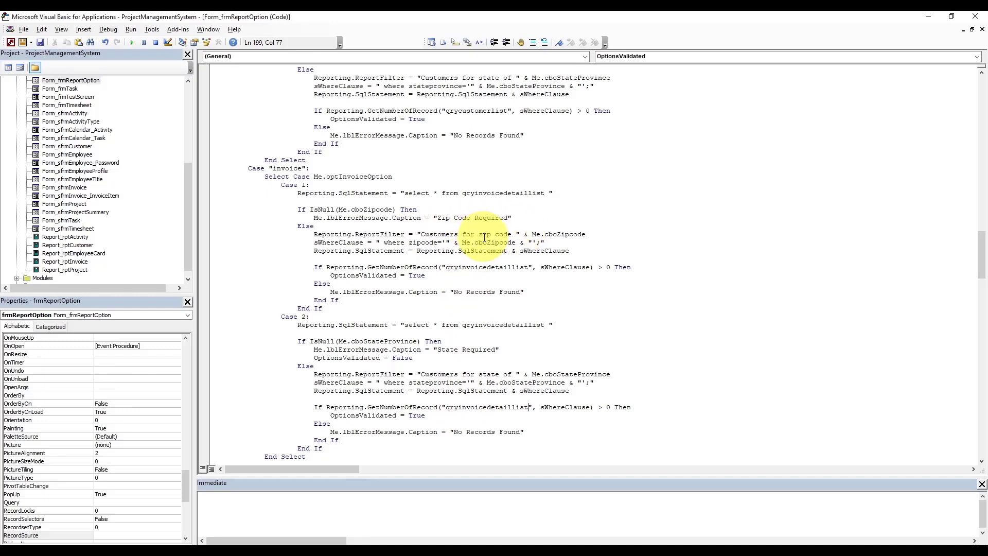
- Open qryInvoiceDetailList's datasheet to confirm the InvoiceNumber field name, then return to the code
mouse_move(443, 546)
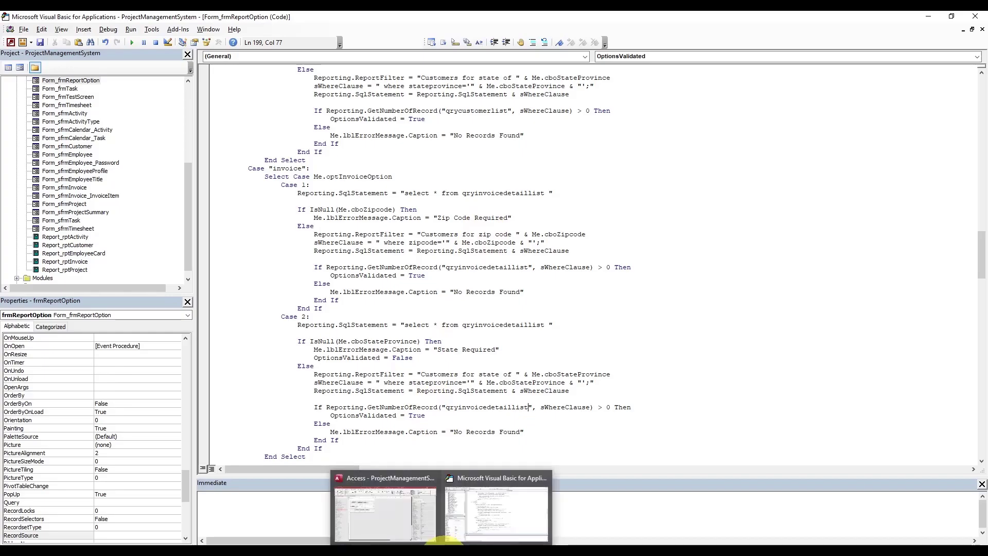
click(409, 533)
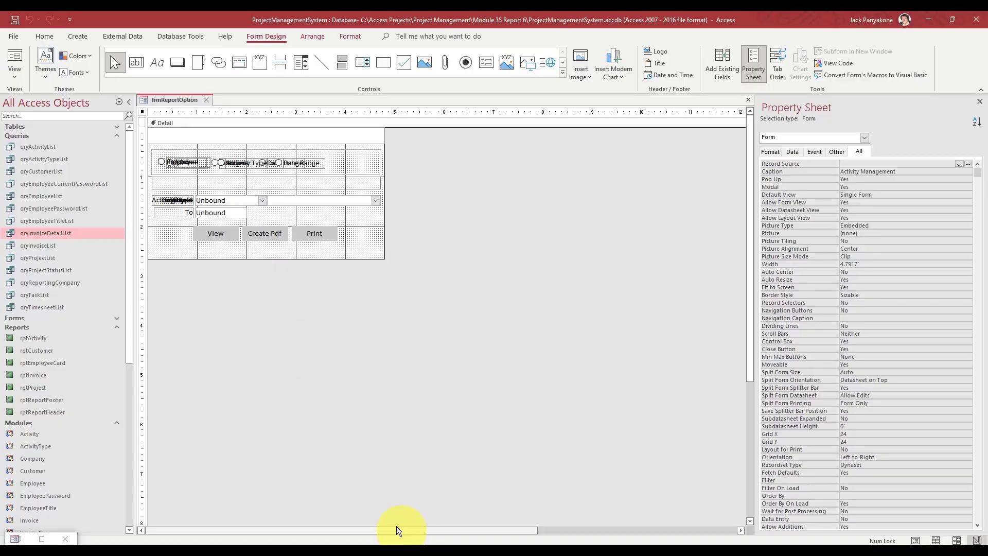
double_click(53, 233)
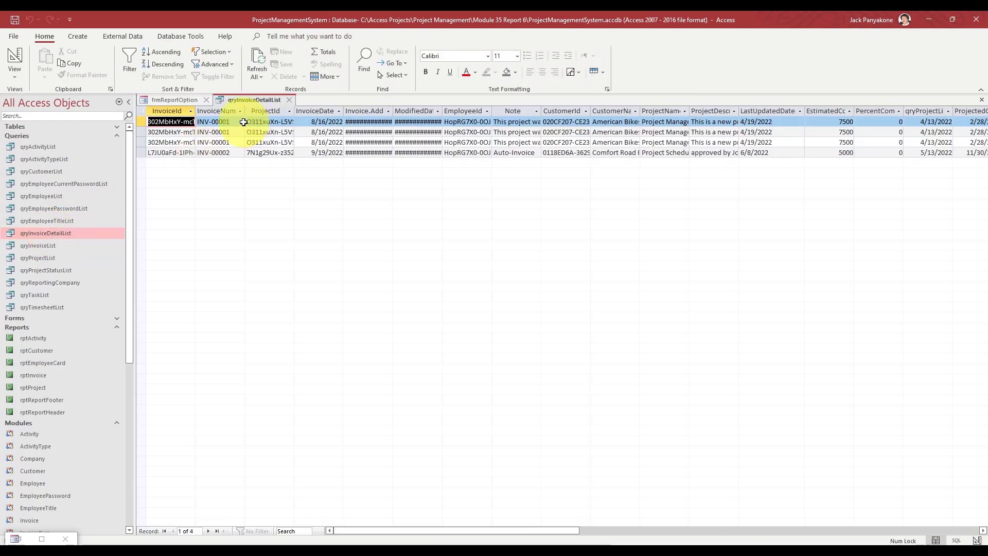
double_click(245, 109)
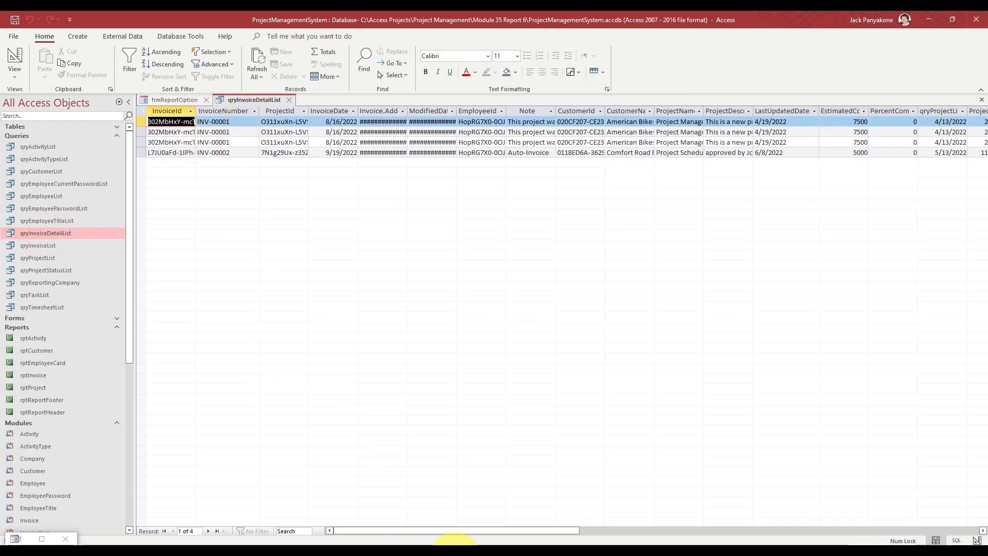
mouse_move(452, 540)
click(489, 507)
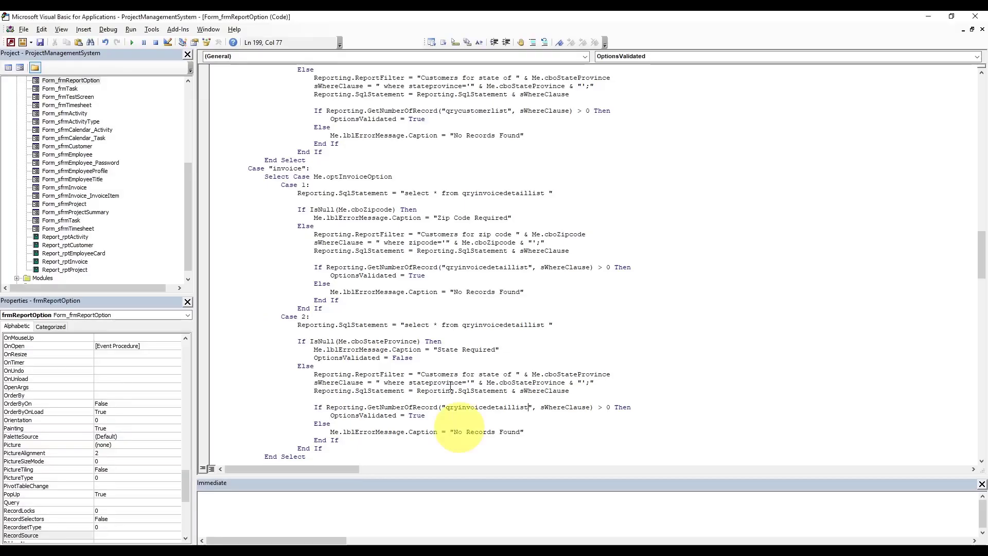
- Make Case 1's where clause filter invoicenumber by Me.cboInvoiceNumber instead of zipcode
double_click(432, 243)
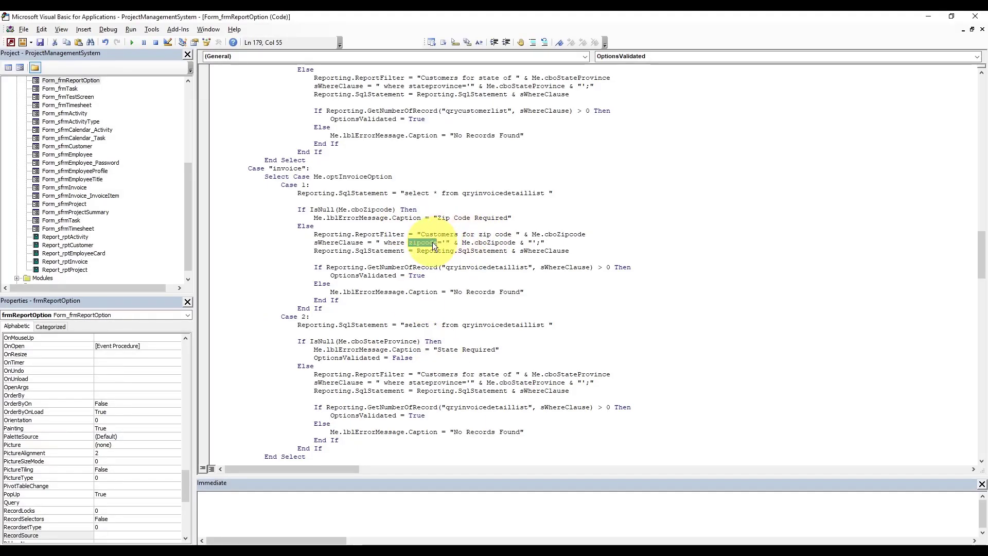
text(invoicenumber)
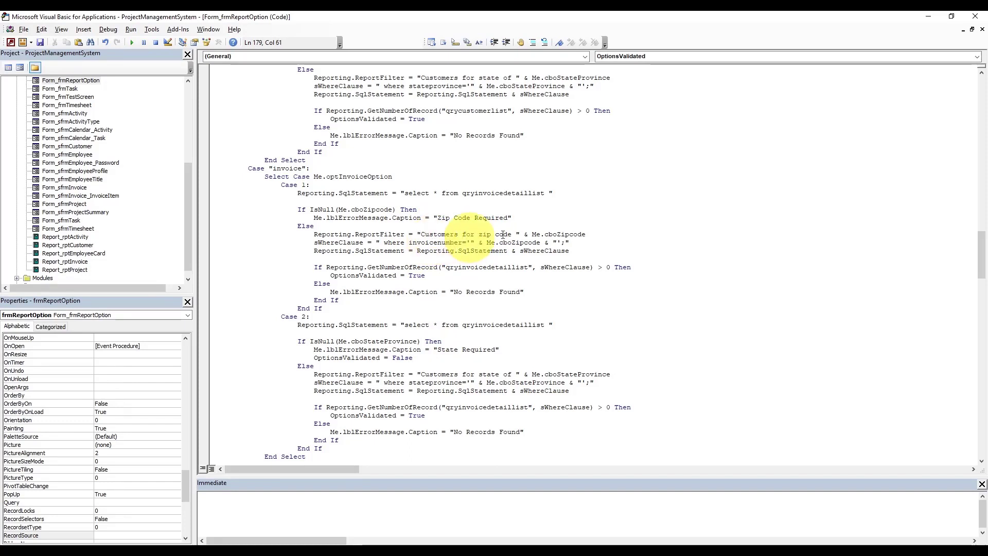
double_click(531, 242)
key(BackSpace)
key(BackSpace)
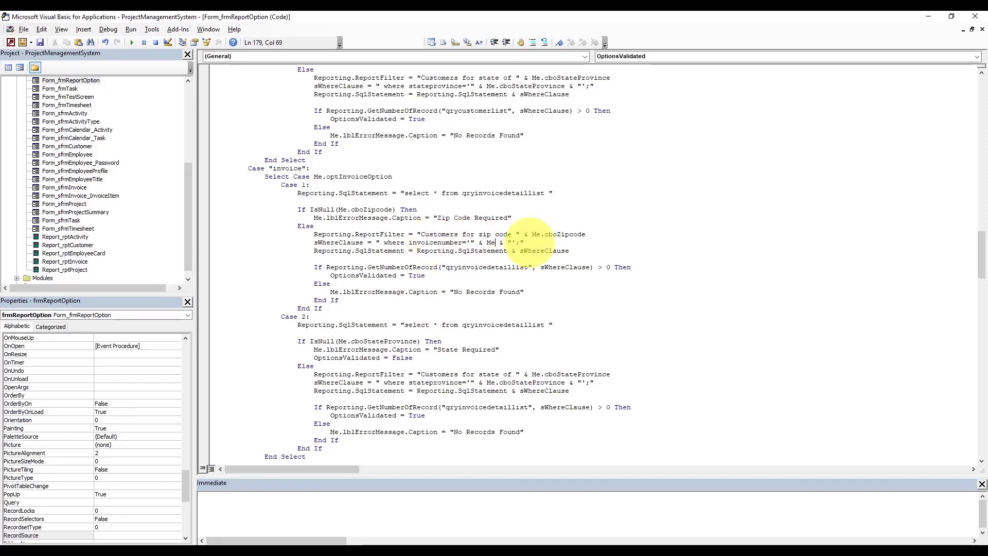
text(.cboInvoiceNumber)
key(Tab)
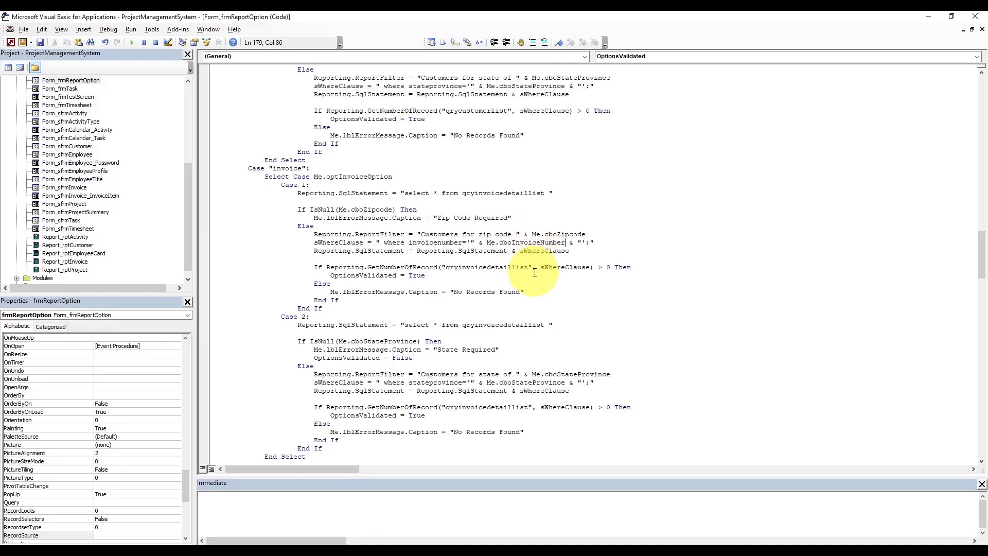
- Set the ReportFilter to "INVOICE NUMBER " with cboInvoiceNumber, then save the form and query
click(451, 235)
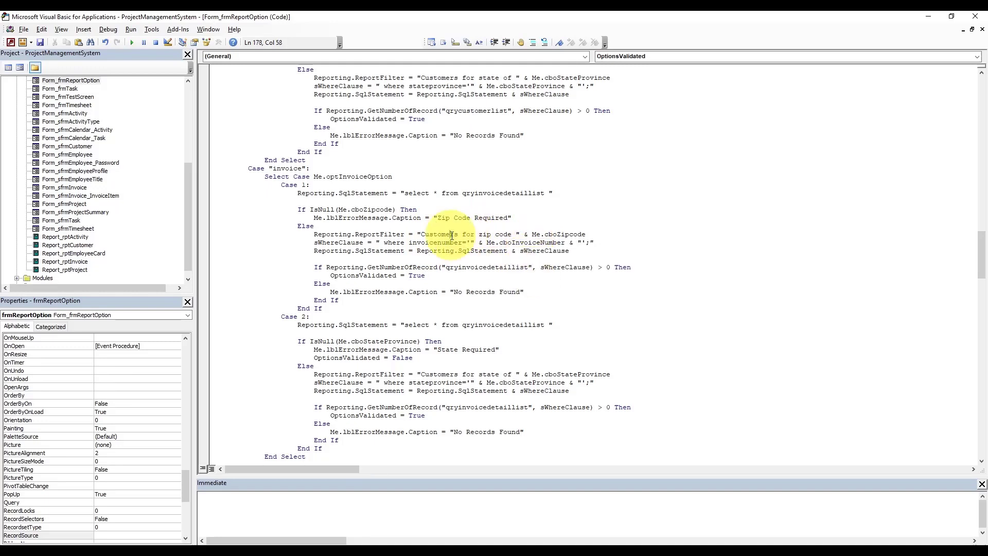
double_click(451, 234)
text(inoiv)
key(BackSpace)
key(BackSpace)
key(BackSpace)
key(BackSpace)
key(BackSpace)
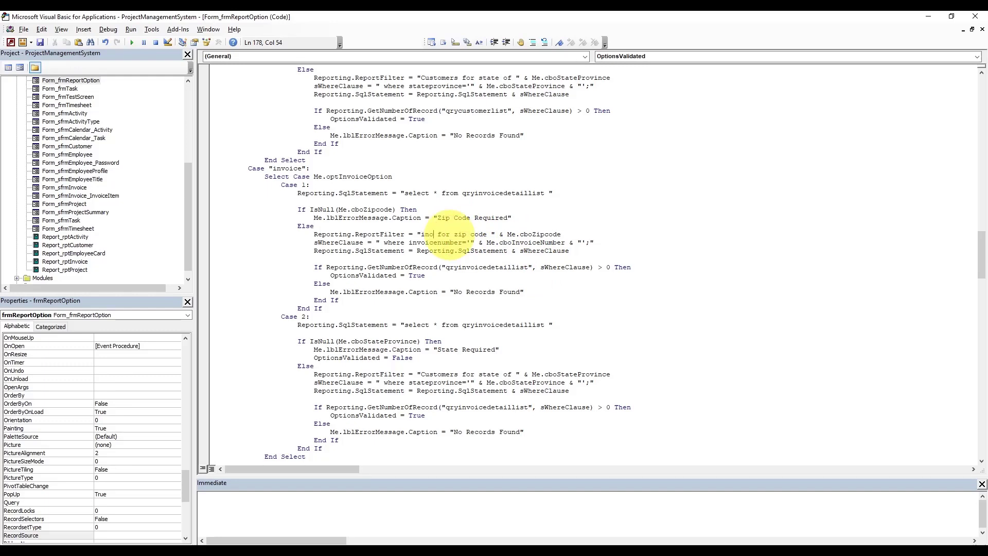
text(INVOICE)
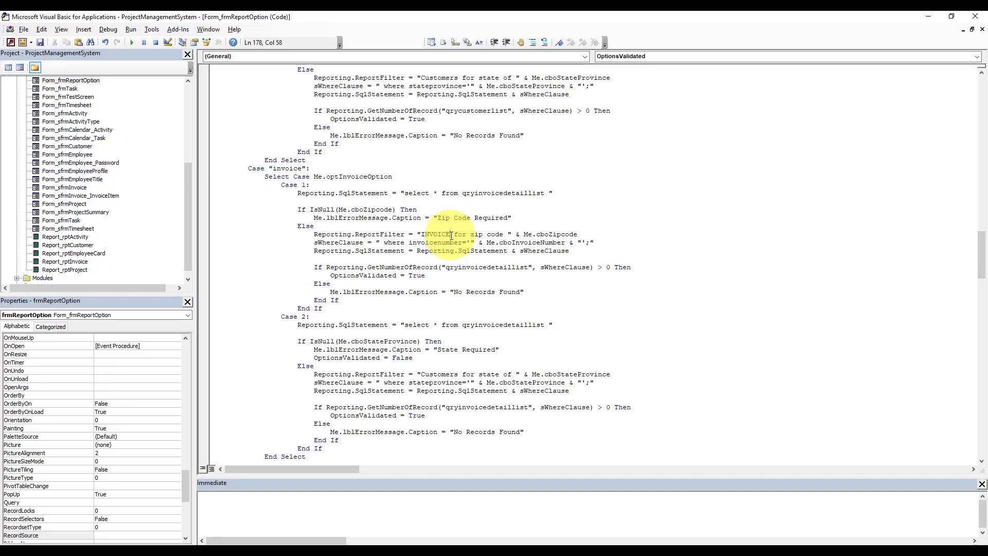
text(NUMBER)
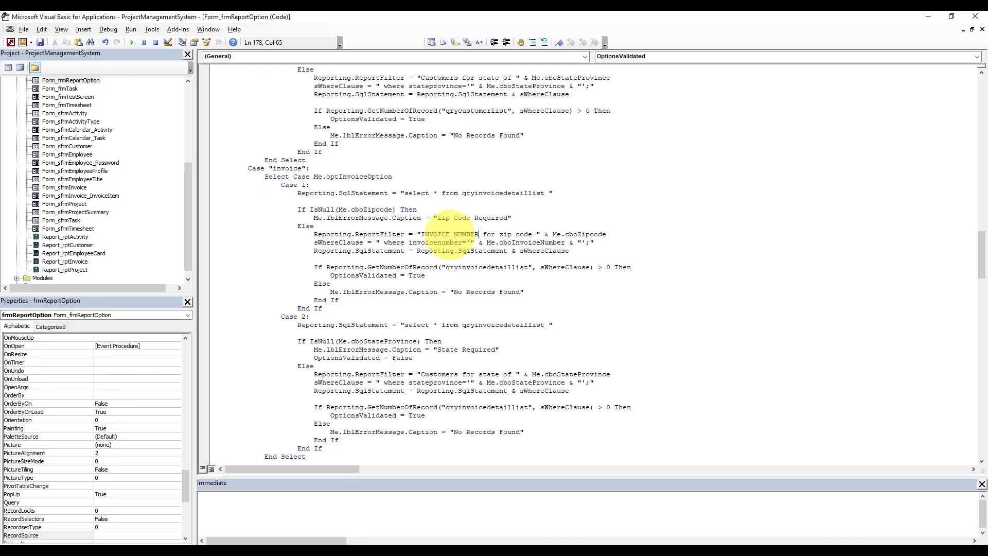
key(Delete)
key(Delete)
key(Delete)
key(Delete)
key(Delete)
key(Delete)
key(Delete)
key(Delete)
key(Delete)
key(Delete)
key(Delete)
key(Delete)
key(Delete)
double_click(519, 235)
text(CBO)
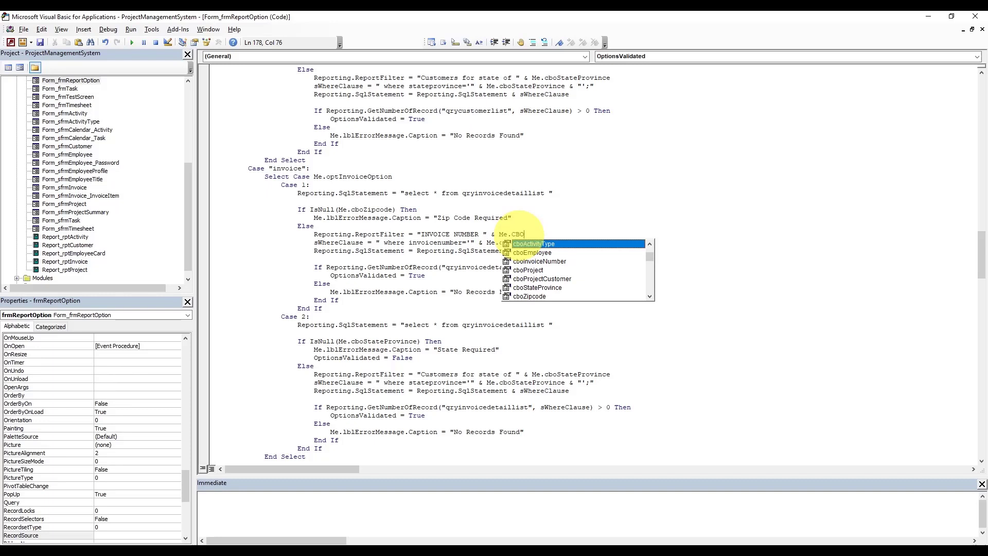
text(I)
key(Tab)
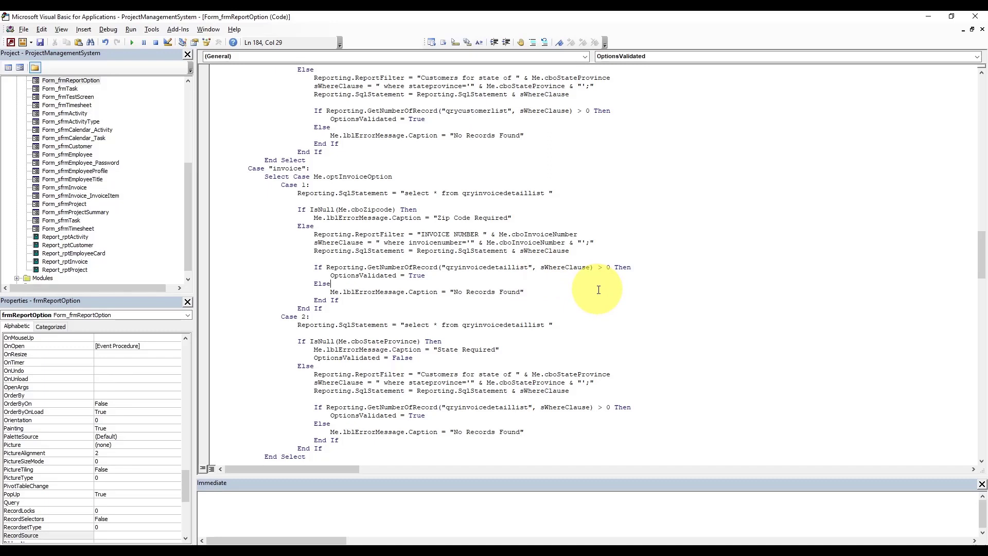
key(ctrl+s)
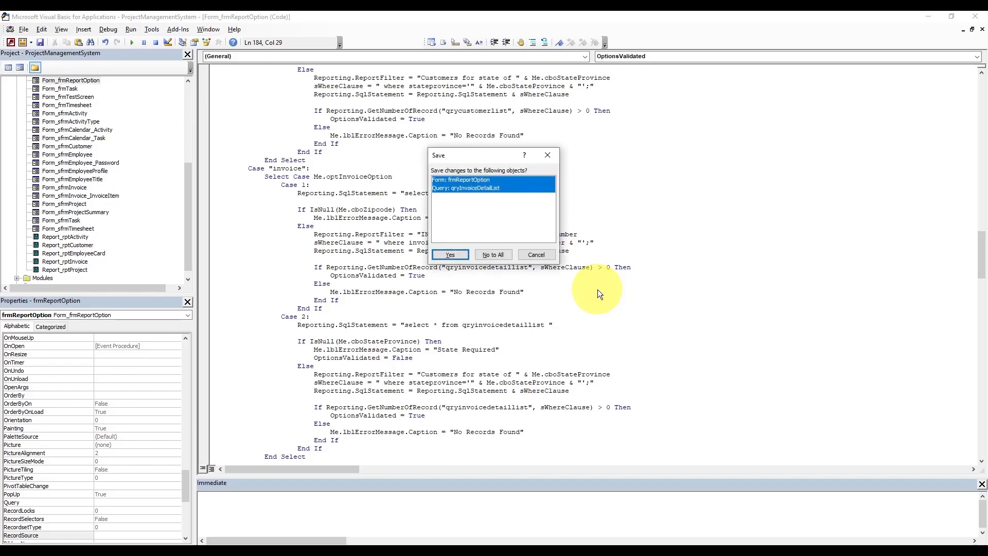
click(450, 255)
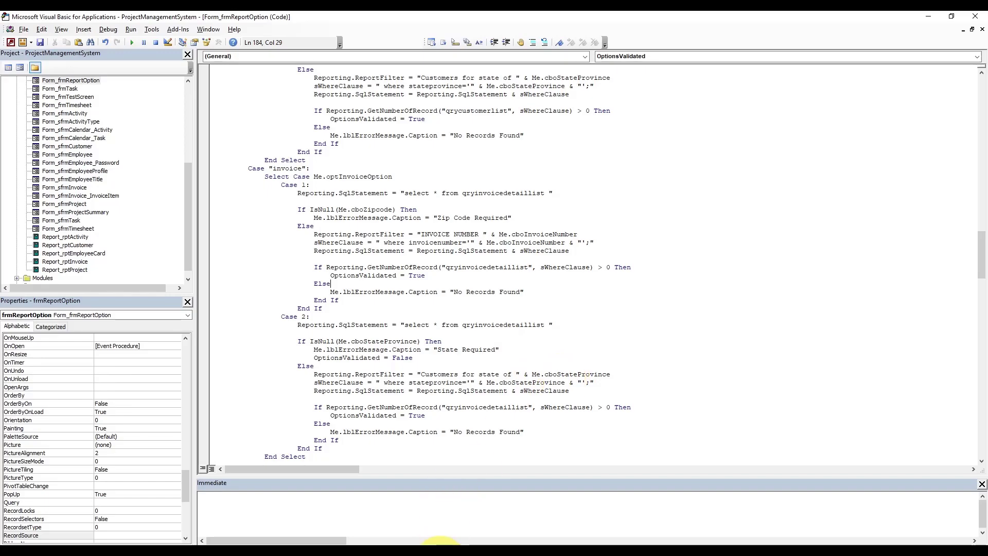
- Close the qryInvoiceDetailList datasheet and the frmReportOption design
mouse_move(432, 538)
click(412, 506)
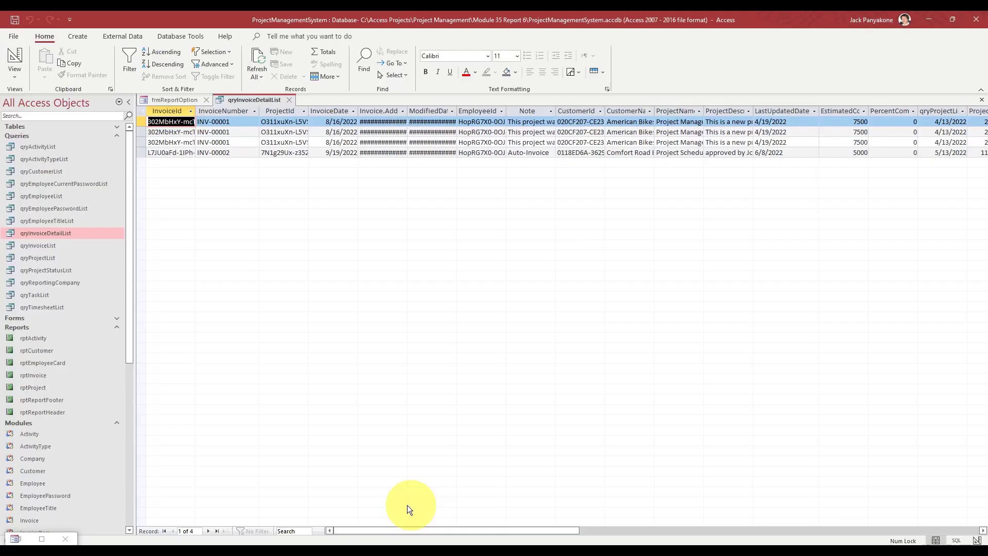
click(290, 99)
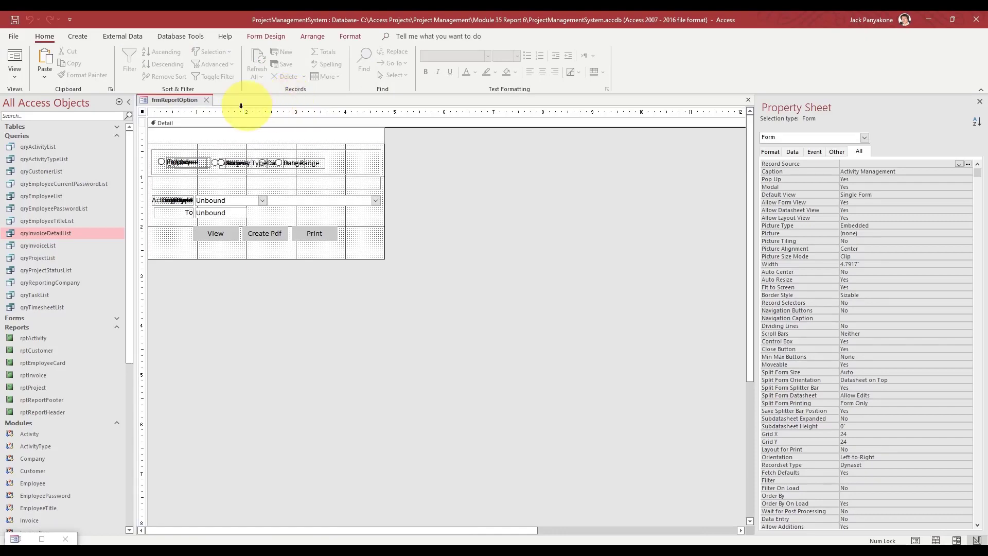
click(206, 100)
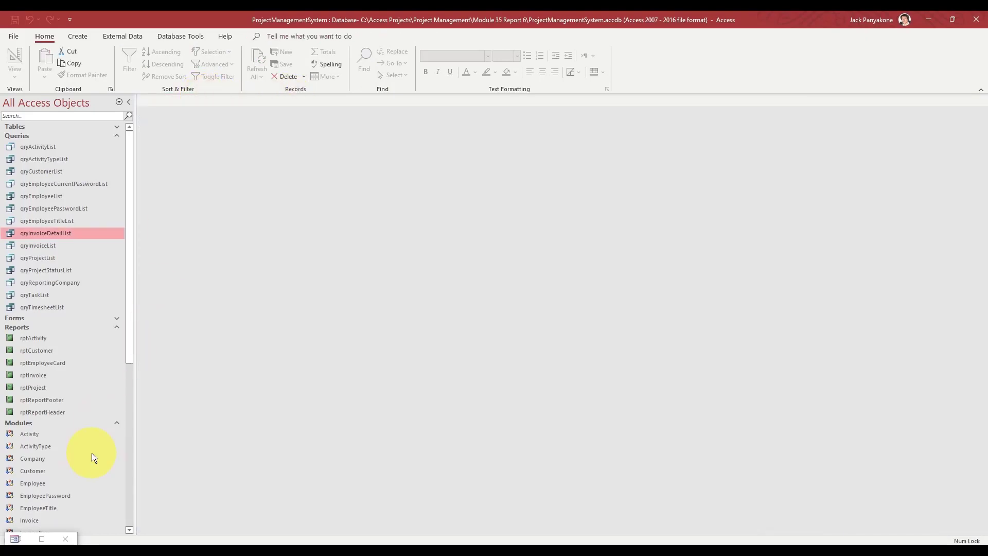
- Restore the main form and preview invoice INV-00001 from Invoice Report Options
click(44, 535)
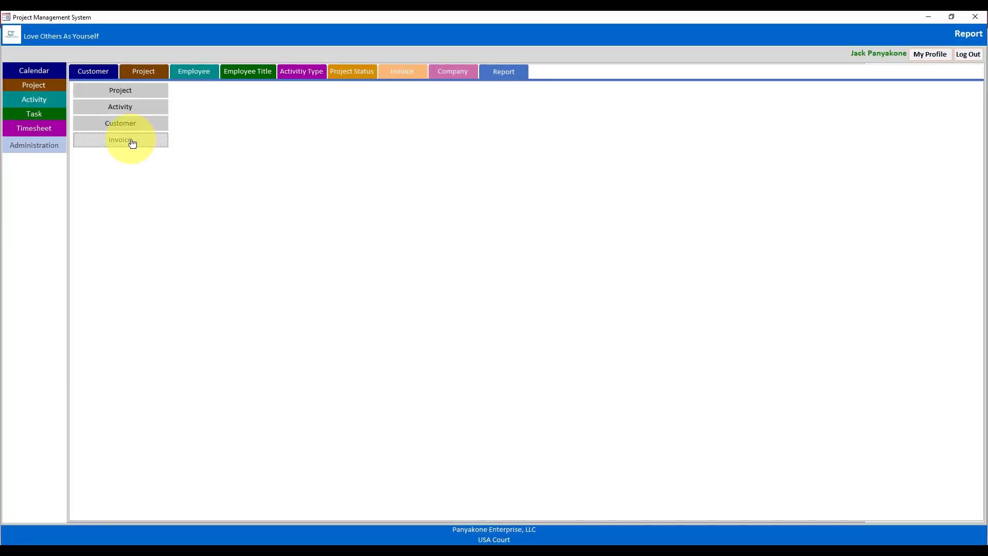
click(131, 140)
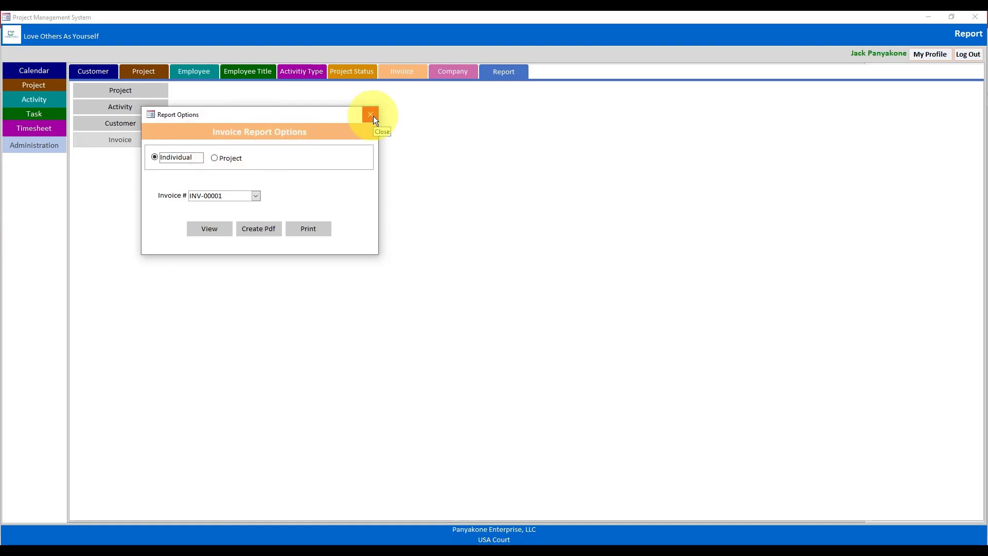
click(209, 232)
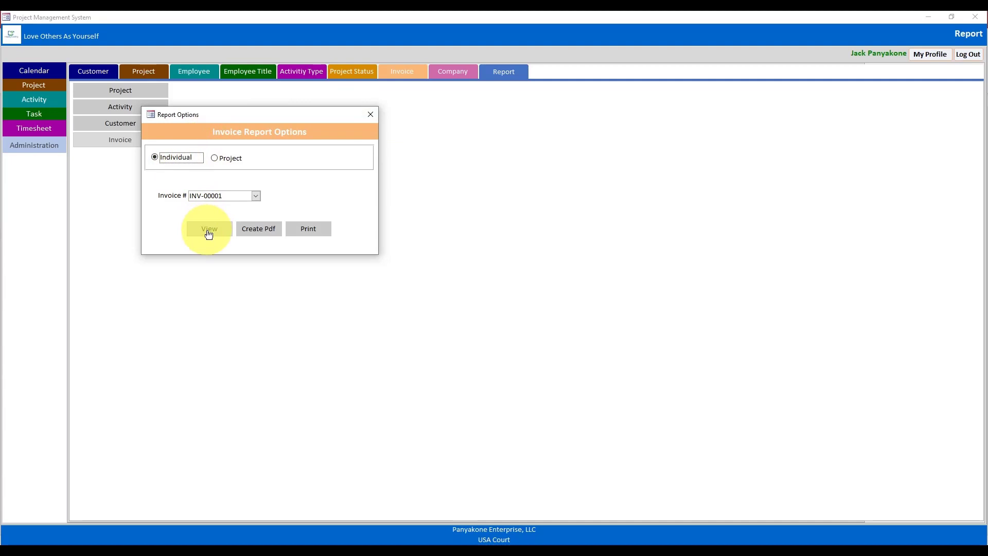
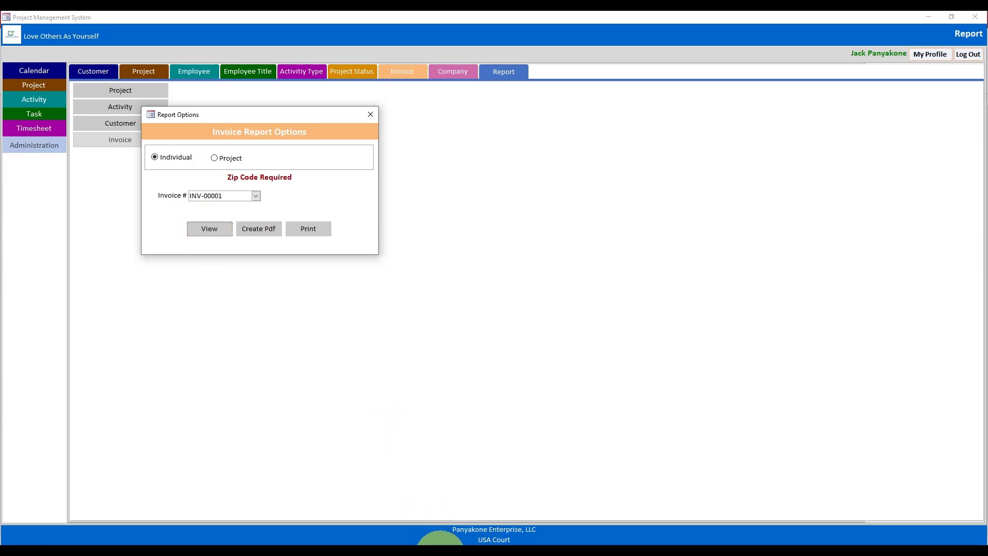
- Make the first invoice check test cboInvoiceNumber and show 'Invoice Number Required'
mouse_move(442, 543)
click(478, 513)
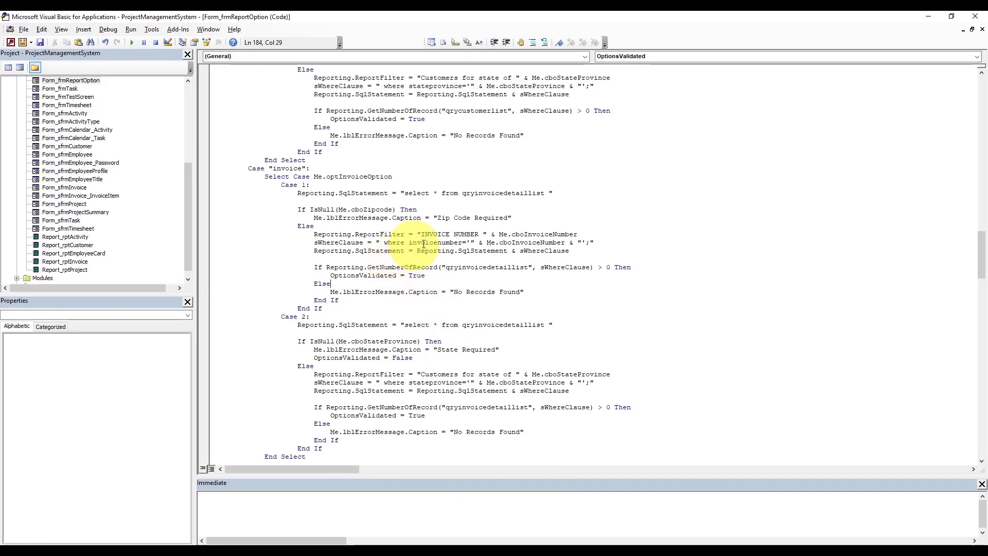
double_click(442, 217)
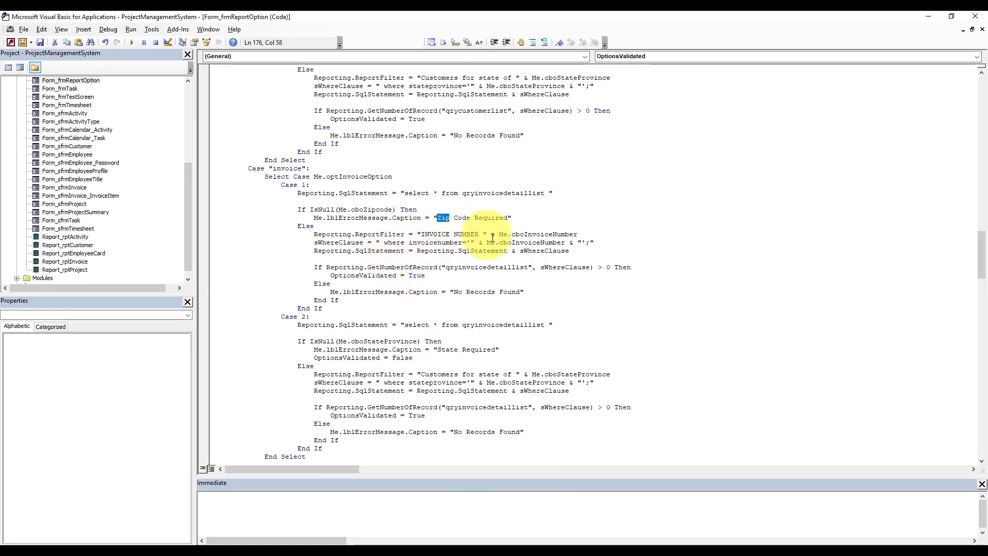
double_click(370, 209)
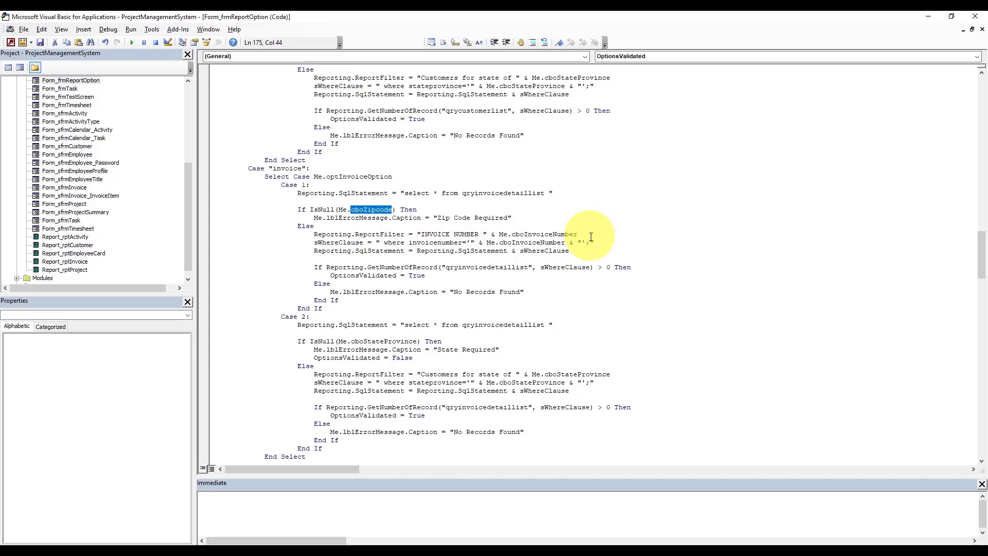
text(cbo)
key(ctrl+space)
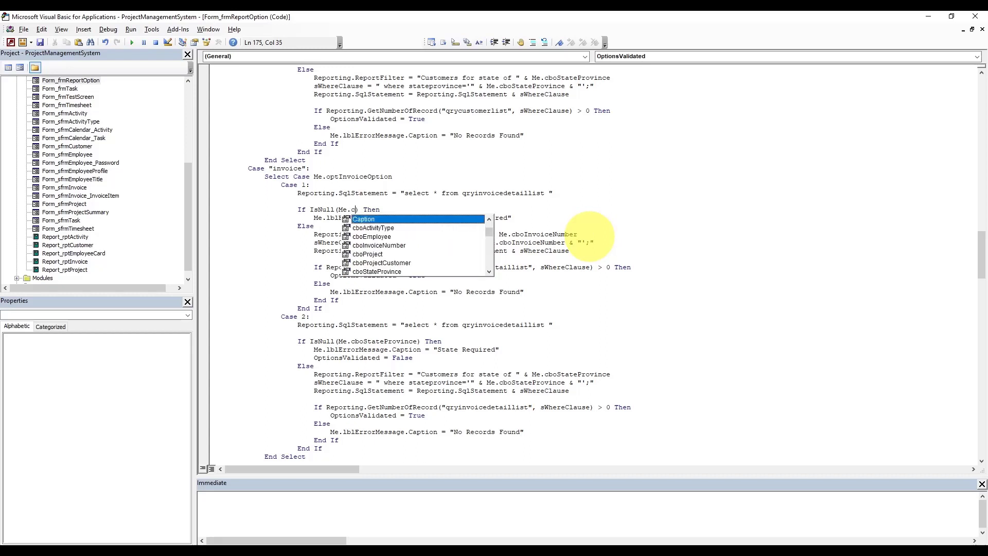
text(in)
key(Tab)
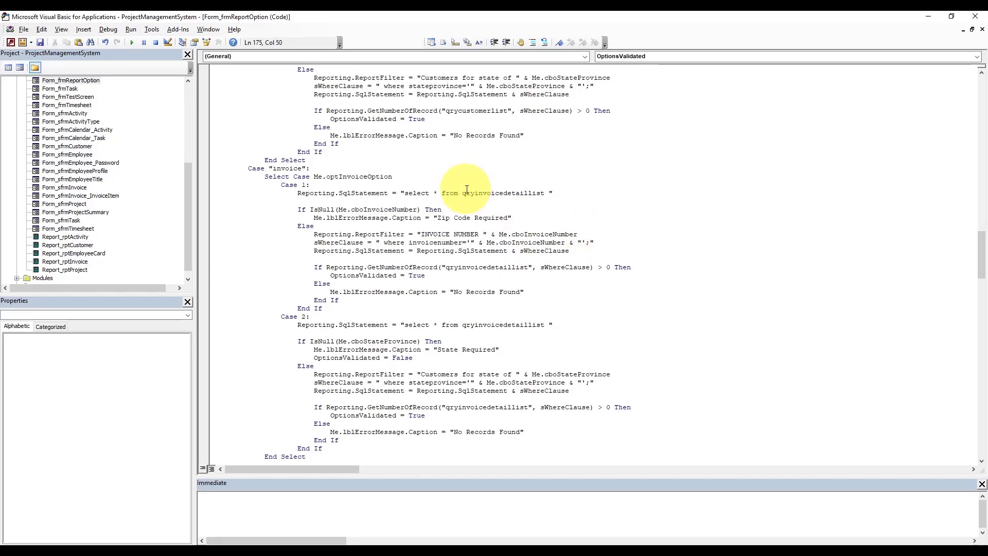
drag(438, 218, 469, 218)
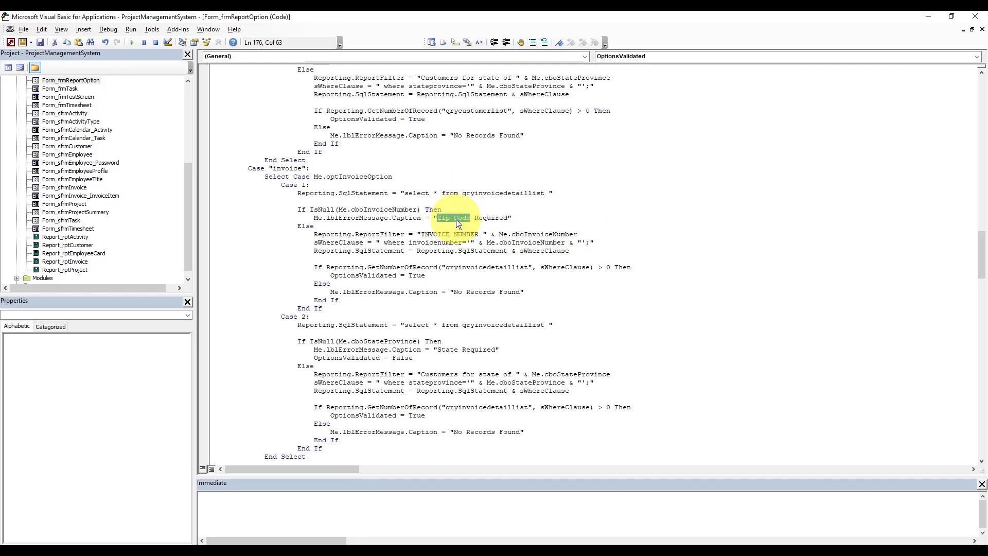
text(Inc)
key(BackSpace)
text(voice number)
key(BackSpace)
text(N)
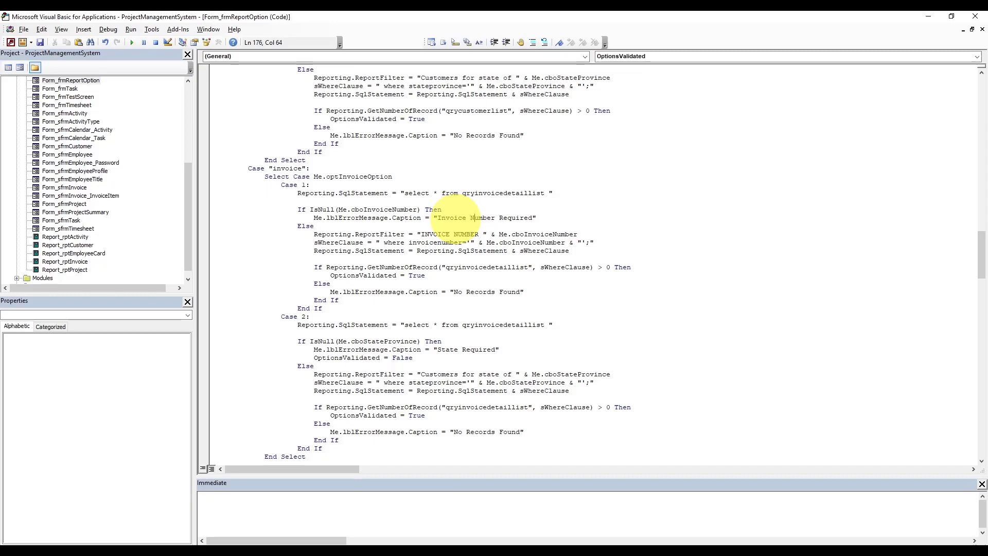
- Change the second invoice check to Me.cboProject with the message 'Project Number Required'
click(454, 260)
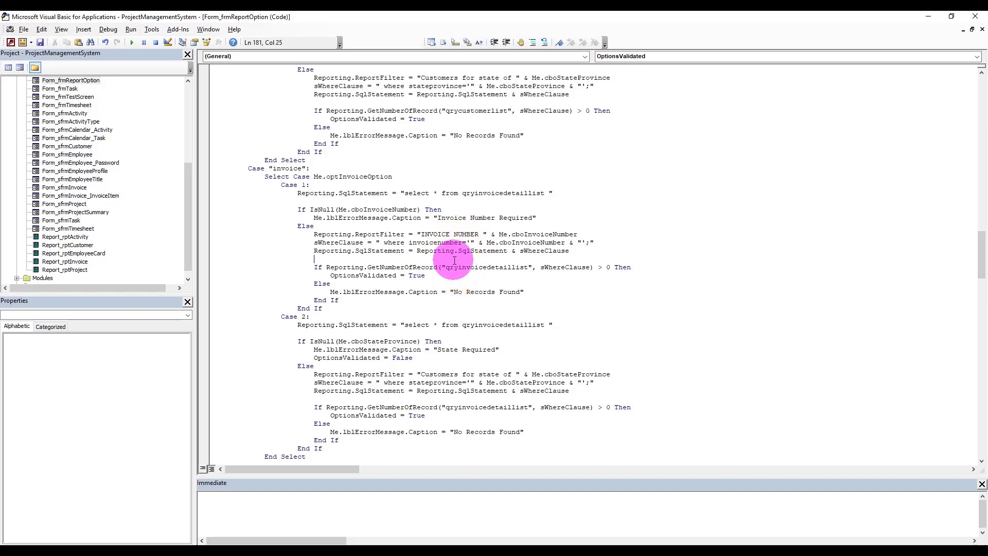
double_click(392, 340)
key(BackSpace)
key(BackSpace)
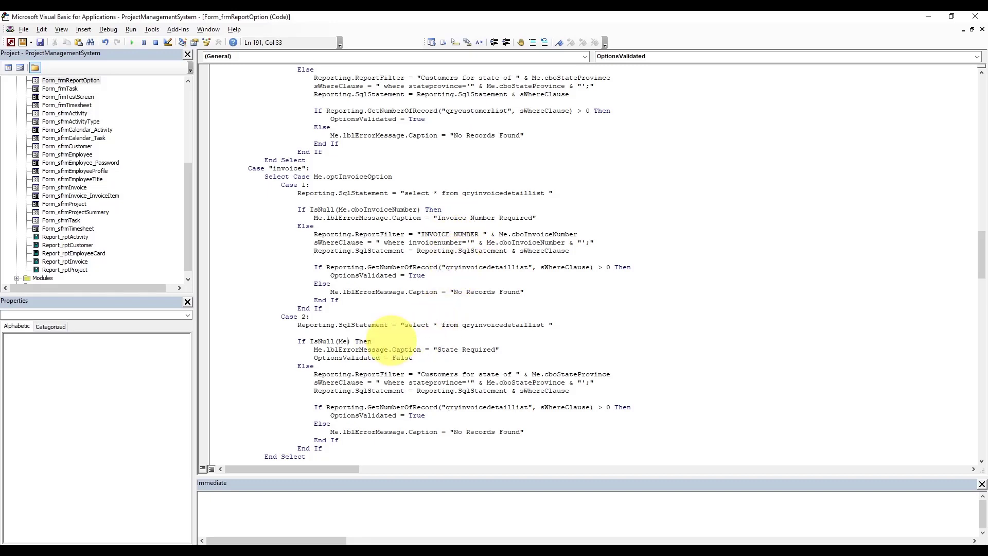
text(.cbopr)
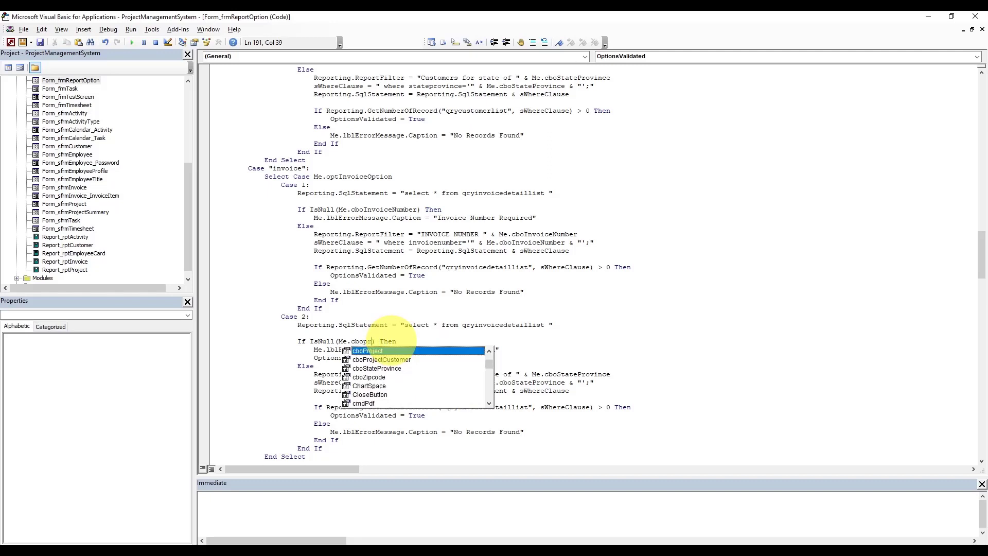
key(Tab)
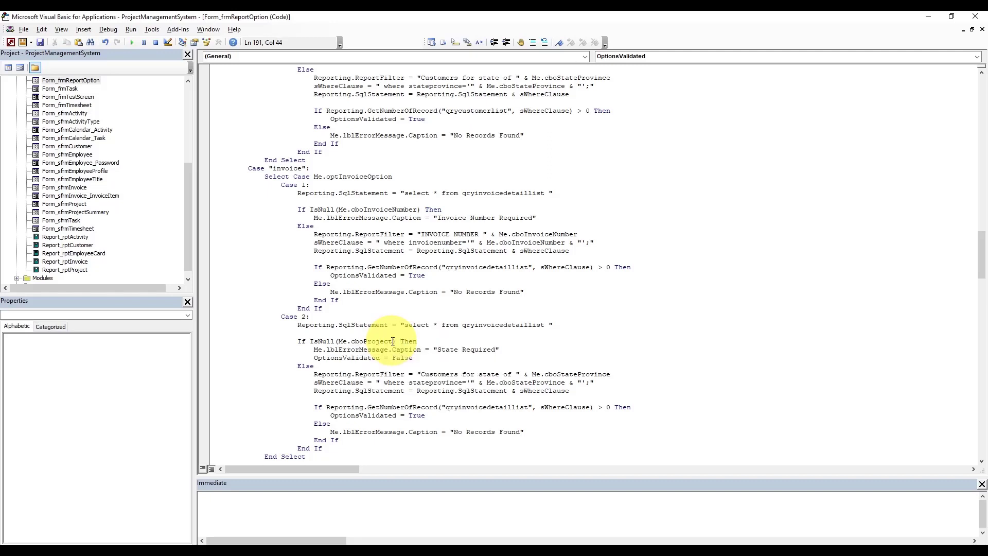
double_click(447, 350)
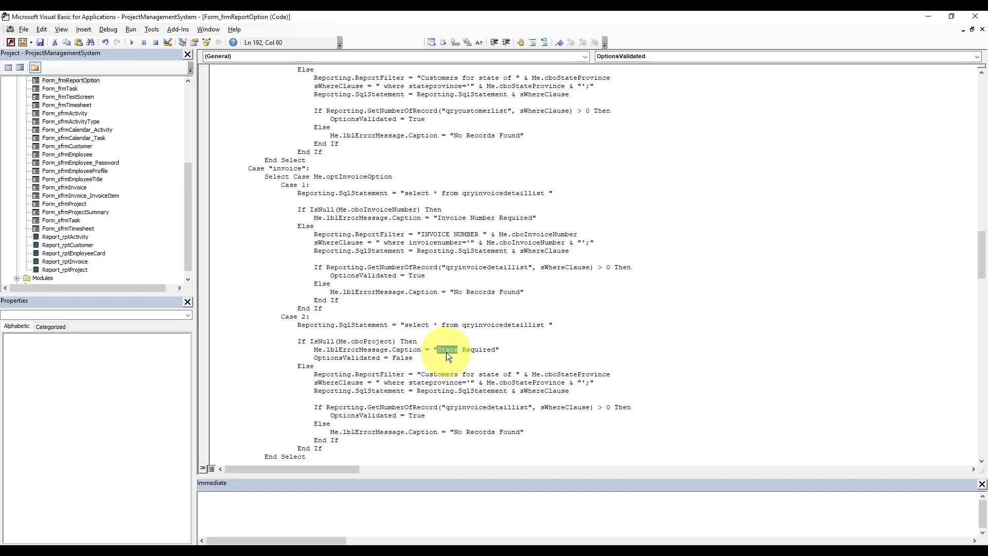
text(Project Number)
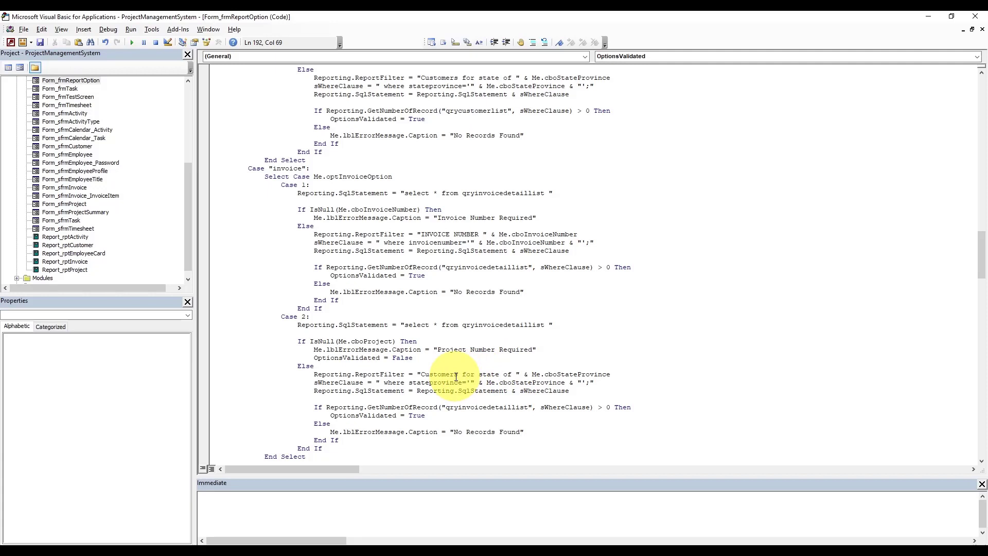
- Relabel the Case 2 filter 'Invoice by project # ' and point it at Me.cboProject
drag(421, 374, 512, 375)
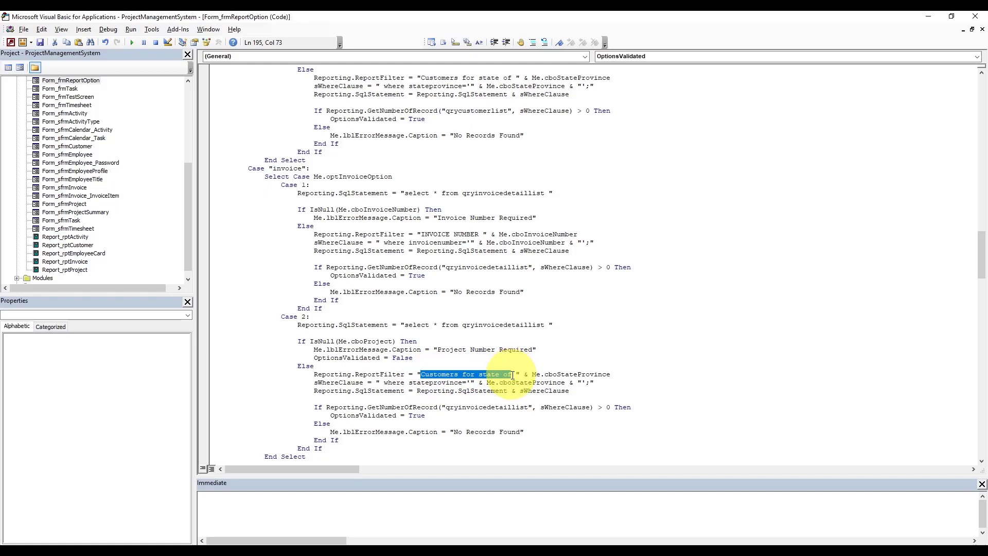
text(Inc)
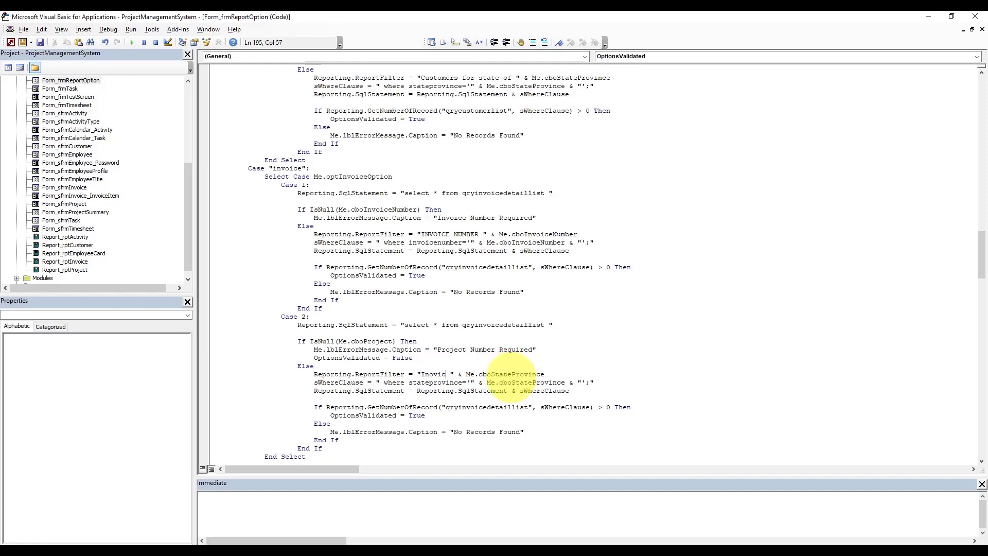
text(oice by)
text(project)
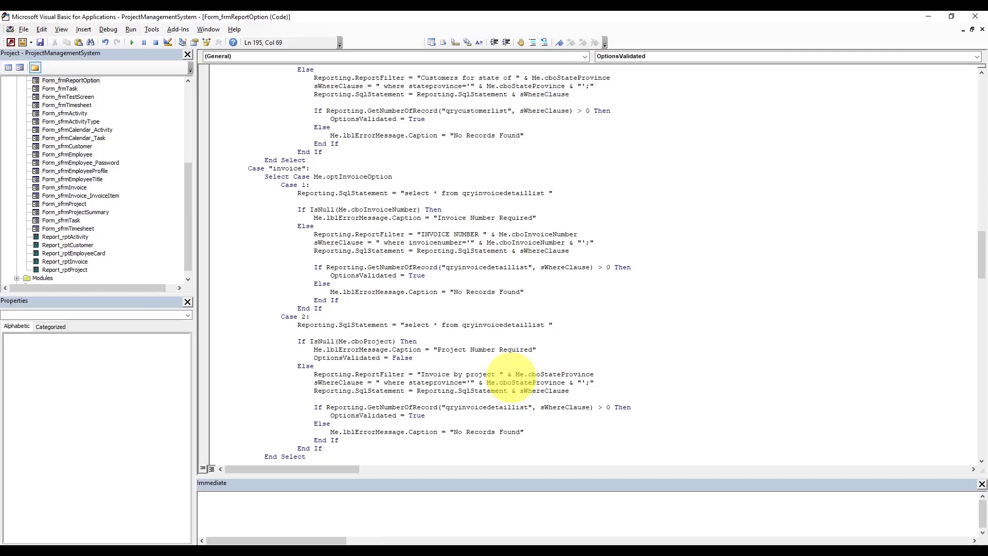
double_click(558, 375)
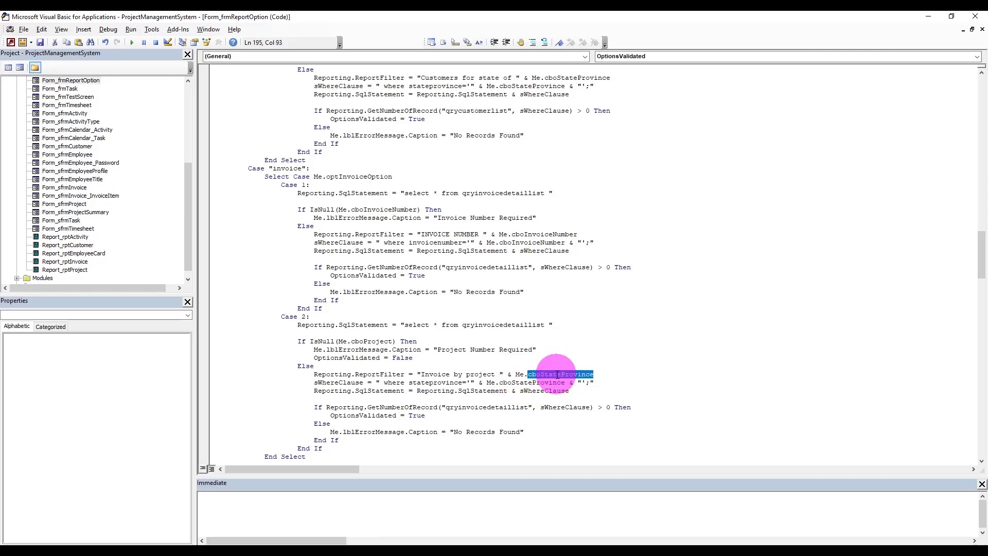
click(499, 374)
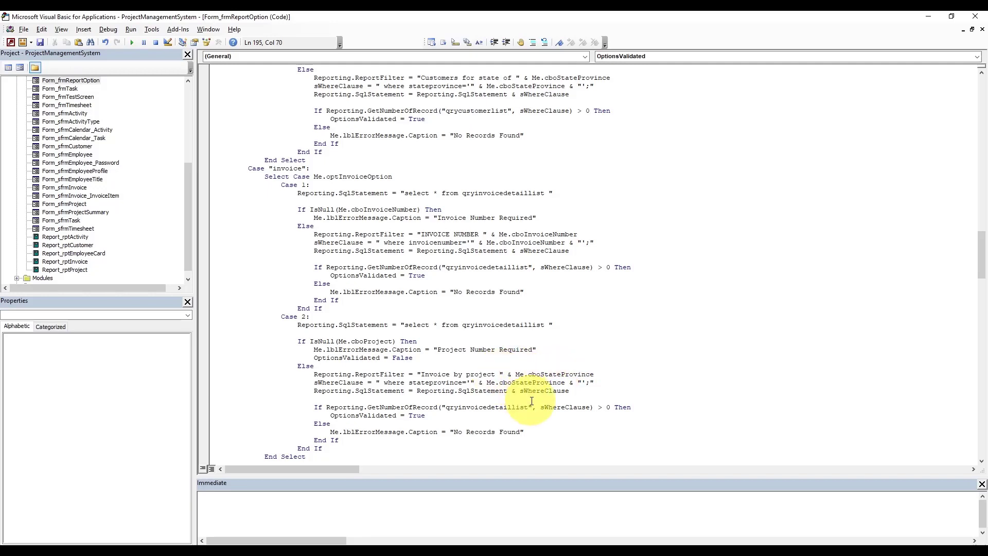
text(#)
double_click(563, 376)
key(BackSpace)
key(BackSpace)
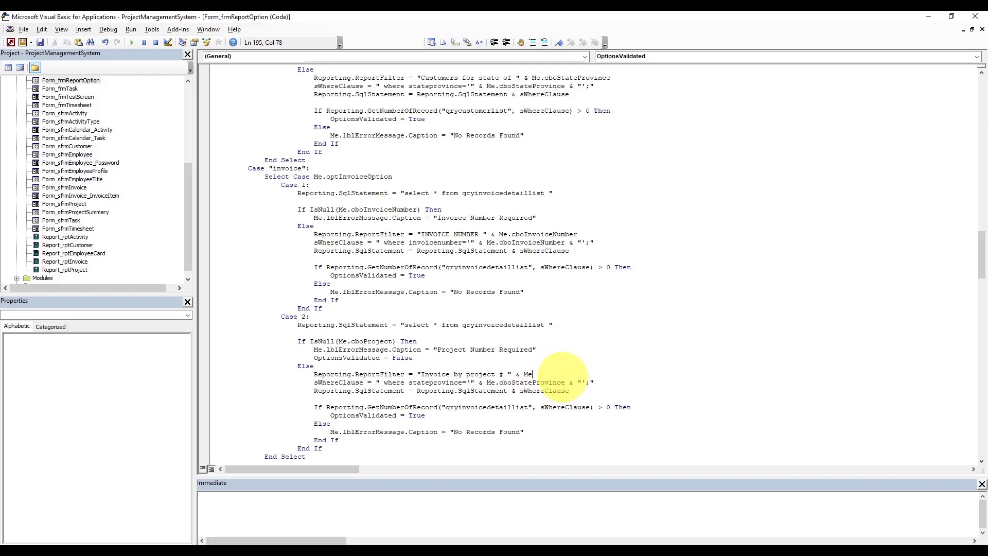
text(.)
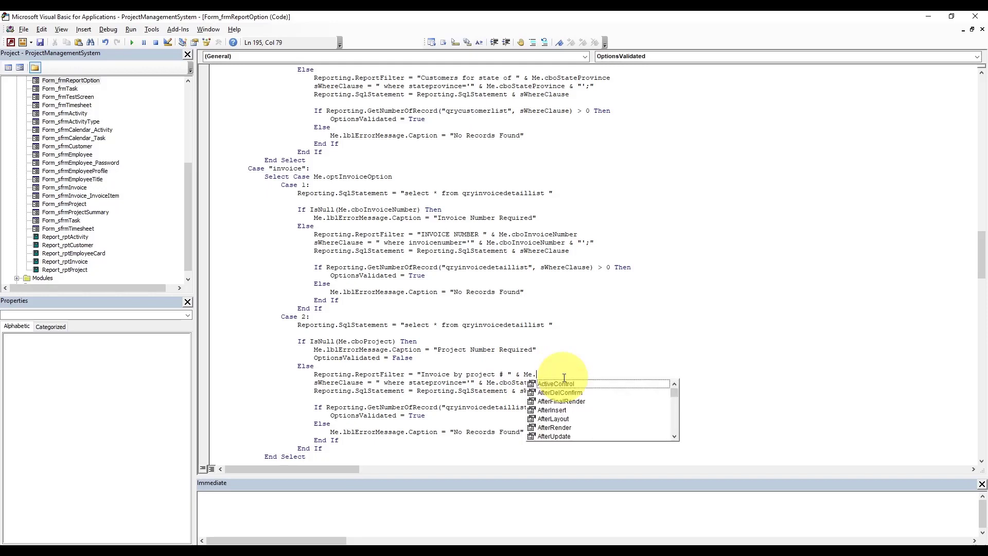
text(cboProject)
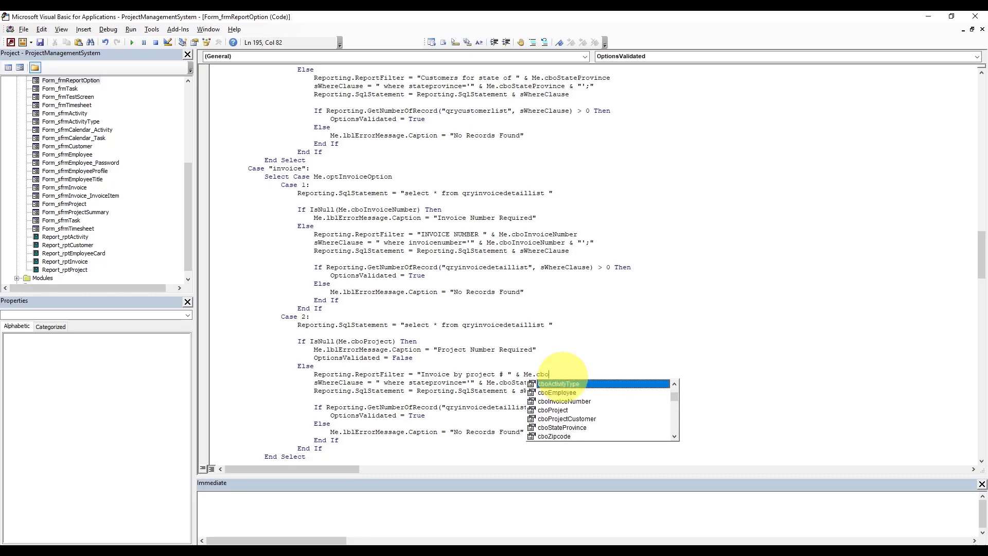
click(564, 358)
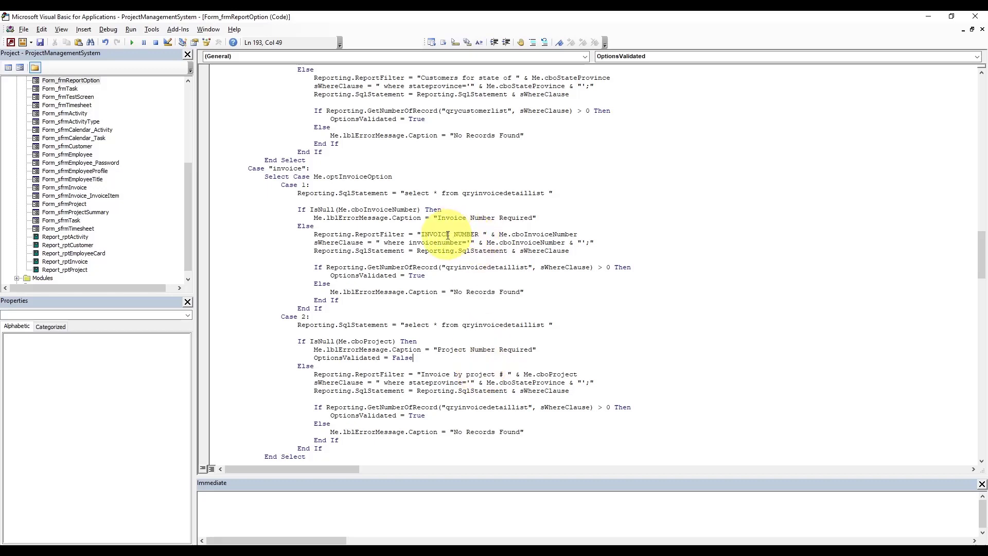
- Rename the first filter label to 'Invoice #' and filter Case 2 on projectid = cboProject
drag(421, 235, 478, 234)
text(In)
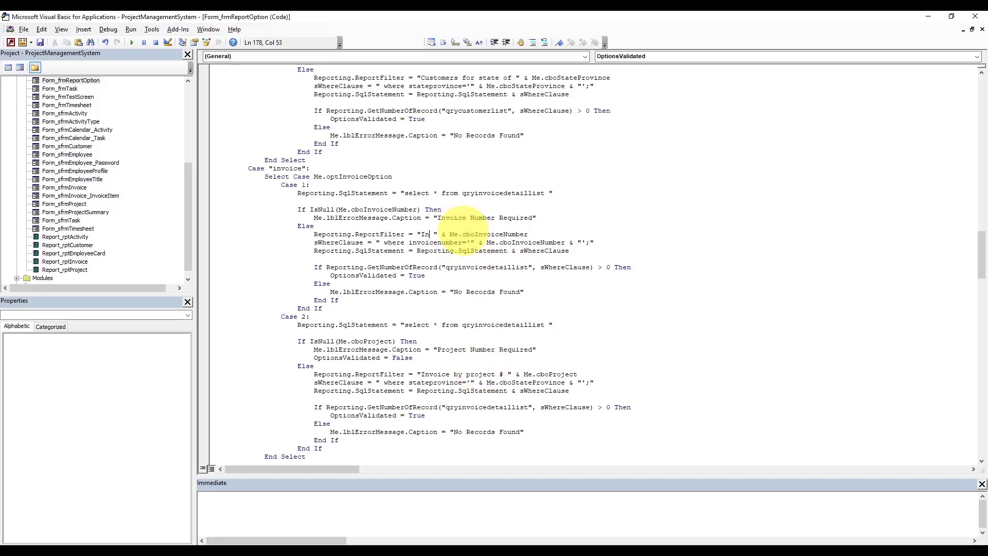
text(voice #)
double_click(445, 381)
text(projec)
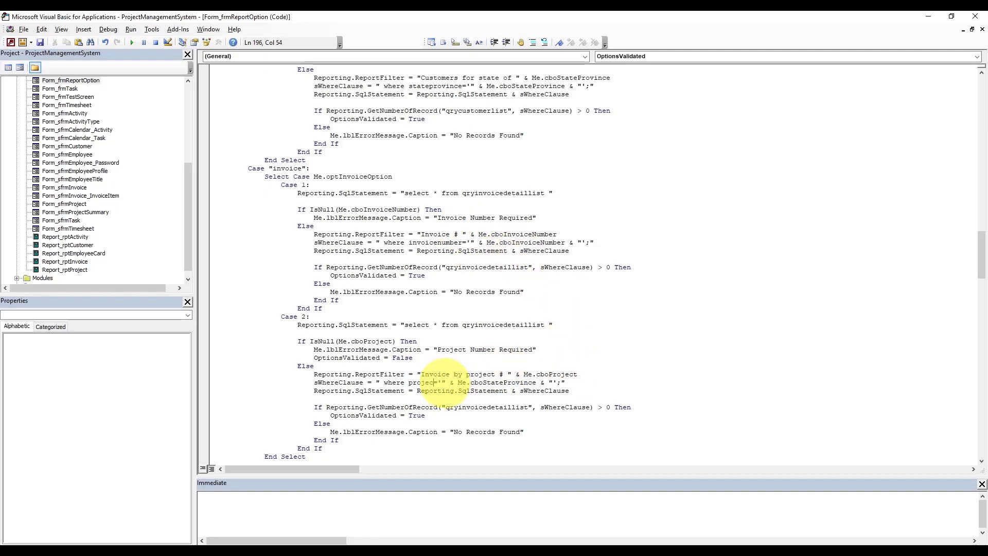
text(tid)
click(503, 383)
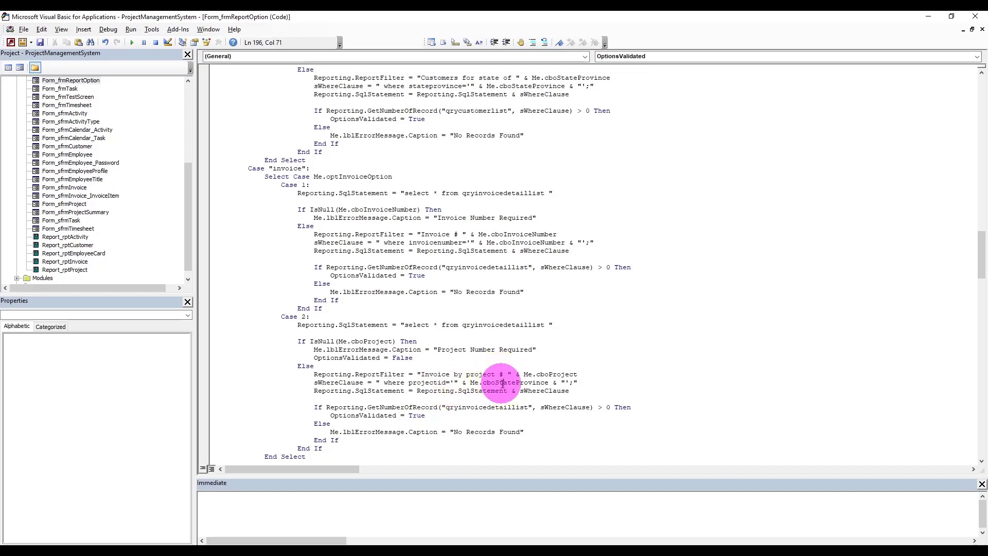
double_click(503, 383)
text(cb)
key(ctrl+space)
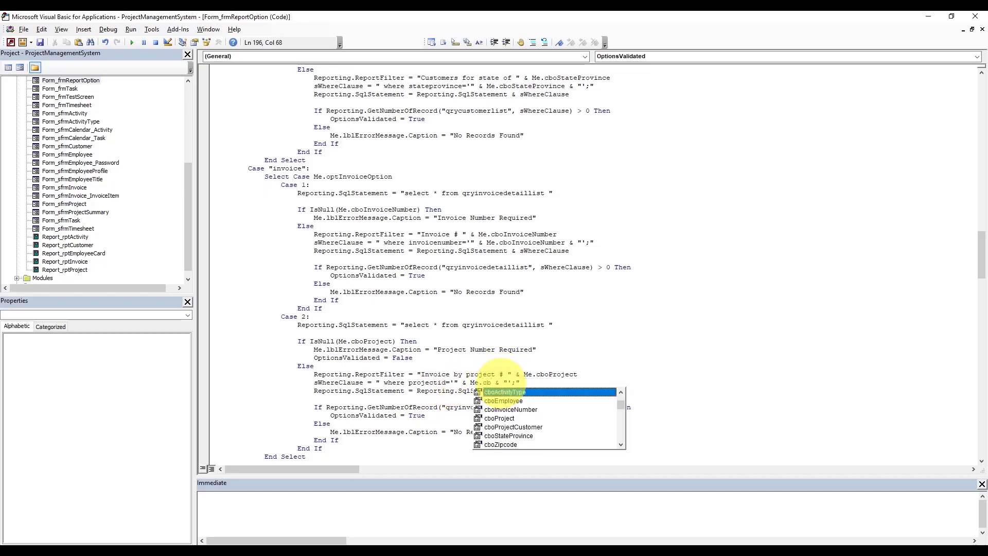
text(opro)
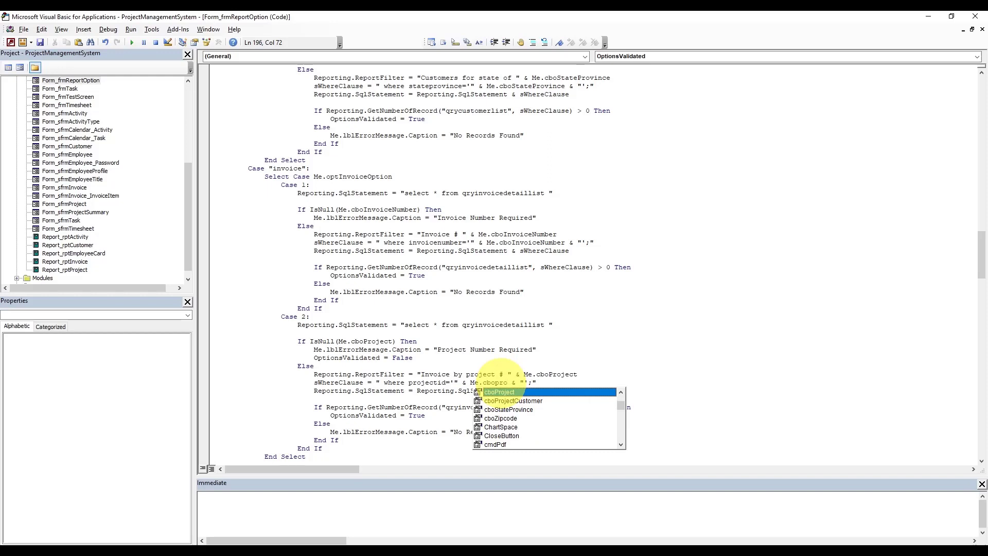
key(Tab)
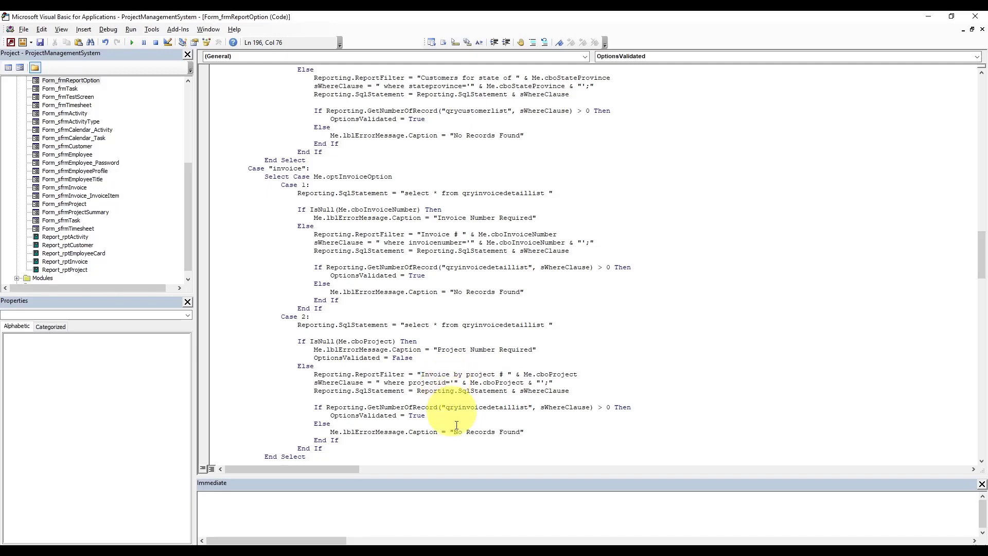
- Back in Access, choose Individual in Invoice Report Options and preview invoice INV-00001
mouse_move(440, 546)
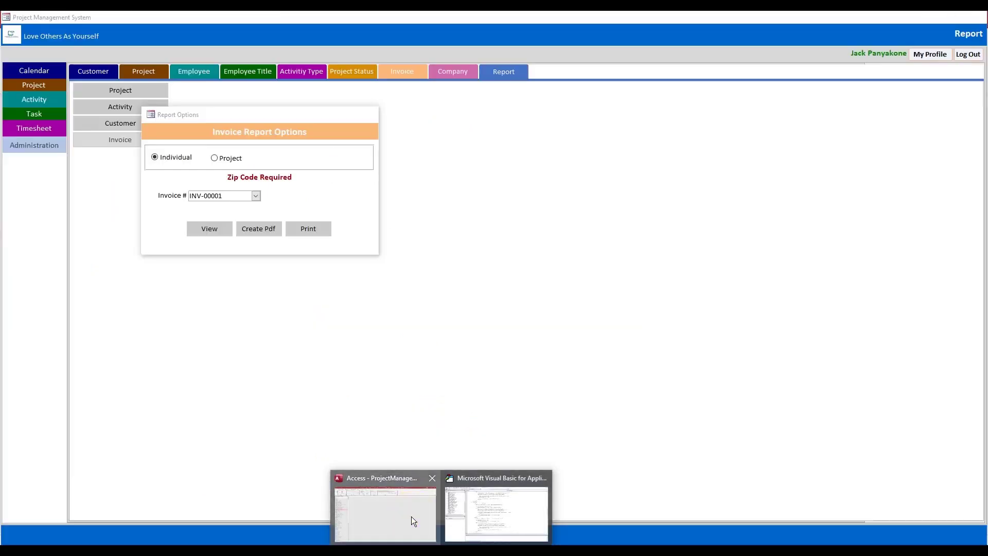
click(412, 517)
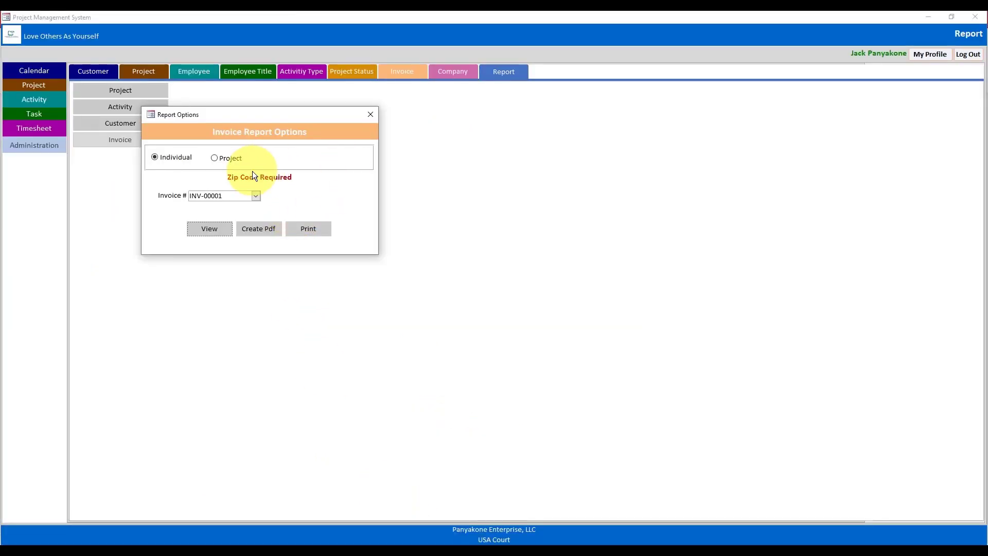
click(236, 164)
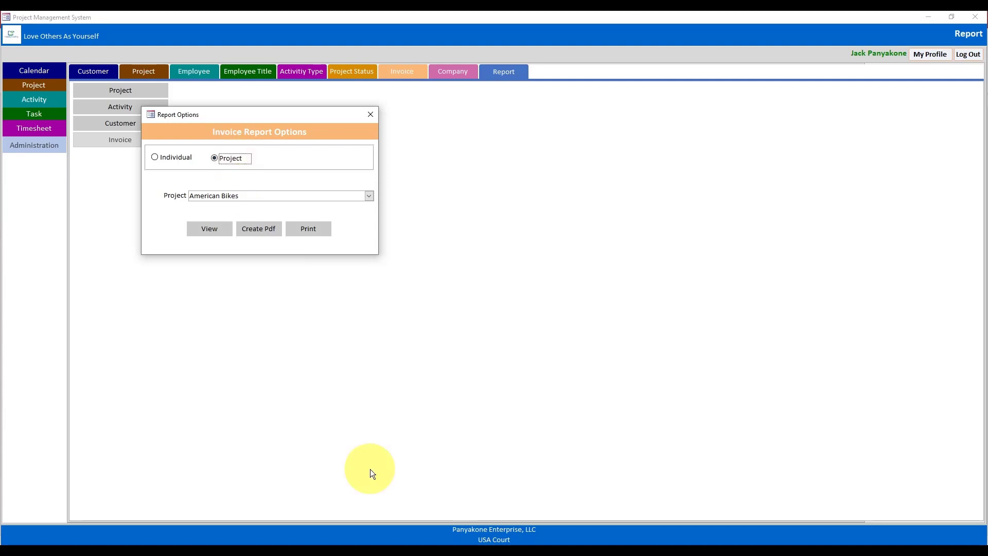
click(430, 546)
click(507, 493)
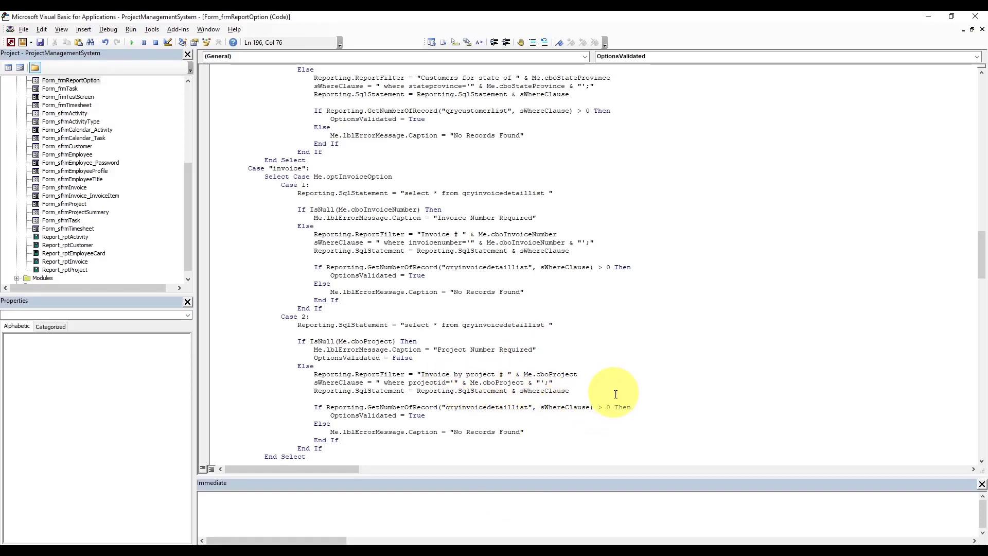
click(560, 431)
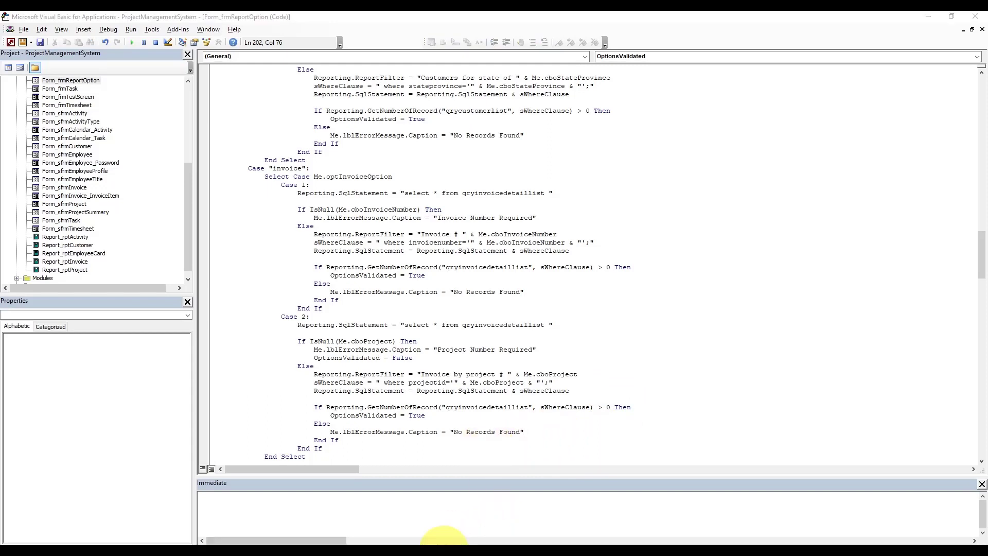
click(410, 529)
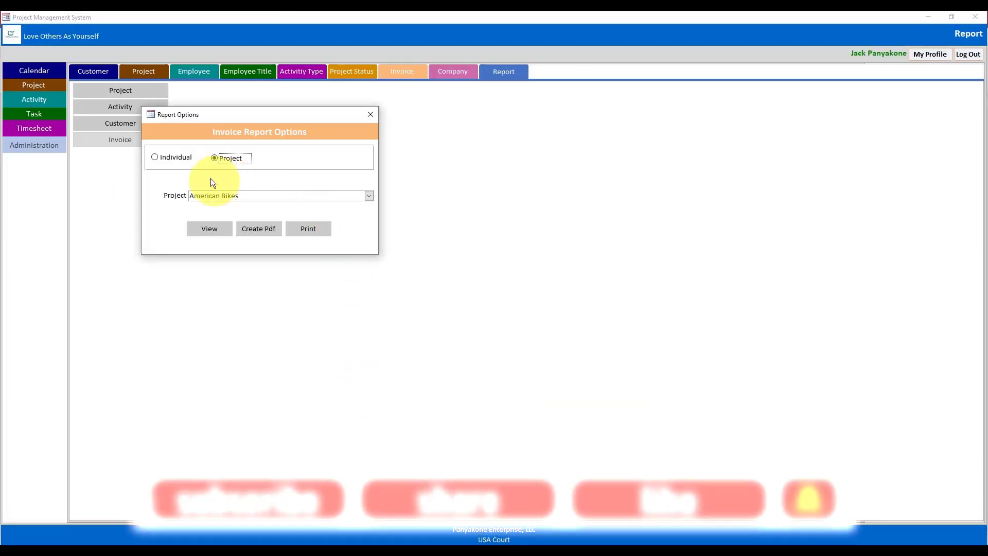
click(190, 159)
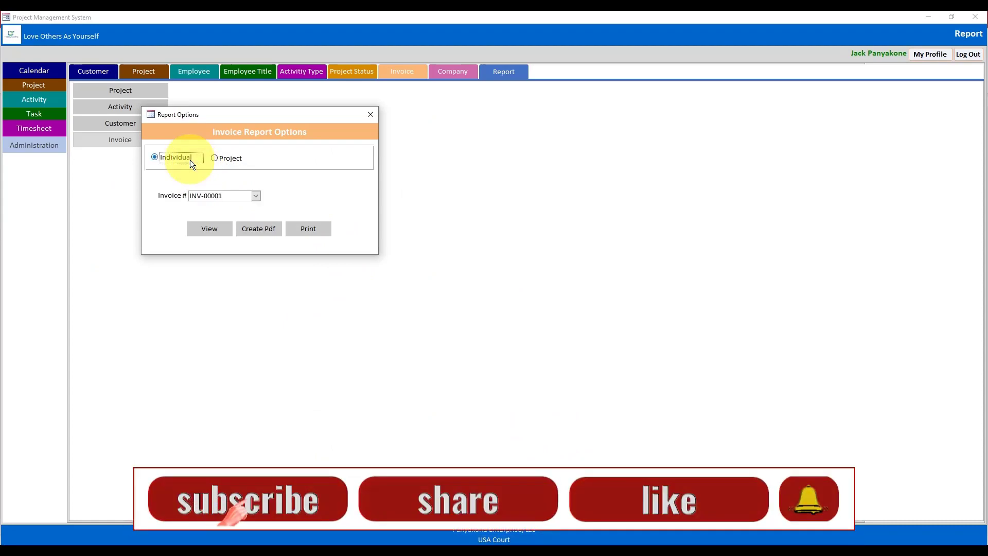
click(208, 228)
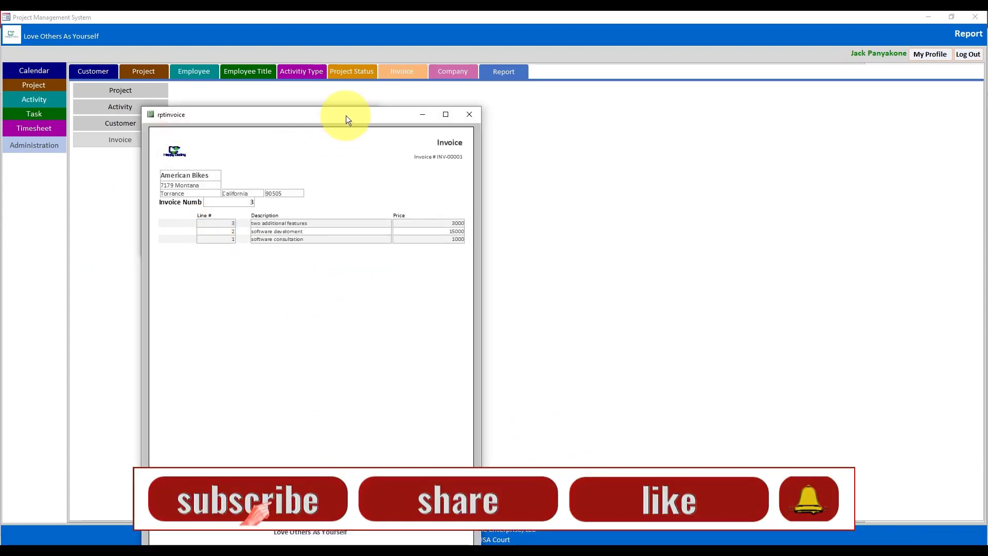
- Move the INV-00001 preview aside, switch rptInvoice to Design View, and close Report Options
drag(346, 115, 450, 62)
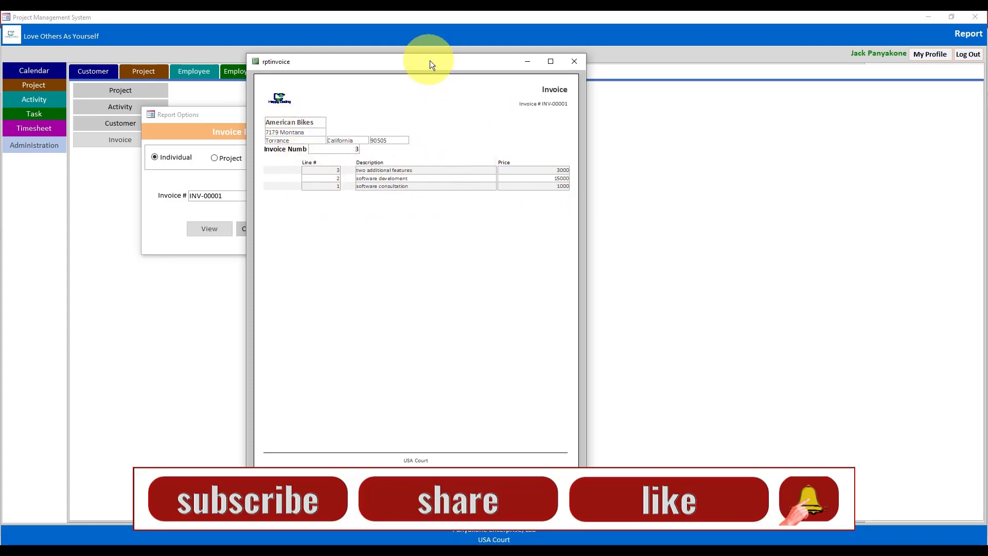
right_click(461, 60)
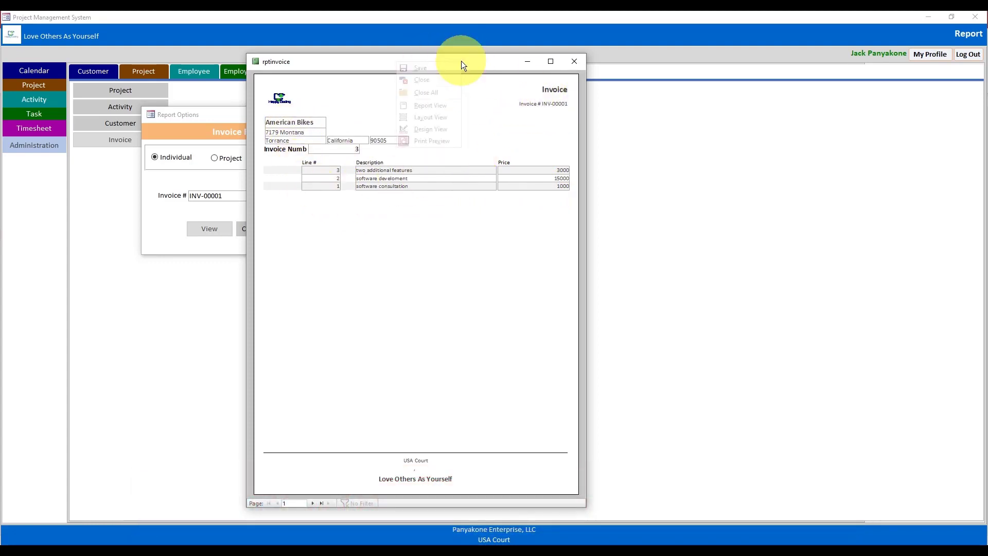
click(444, 128)
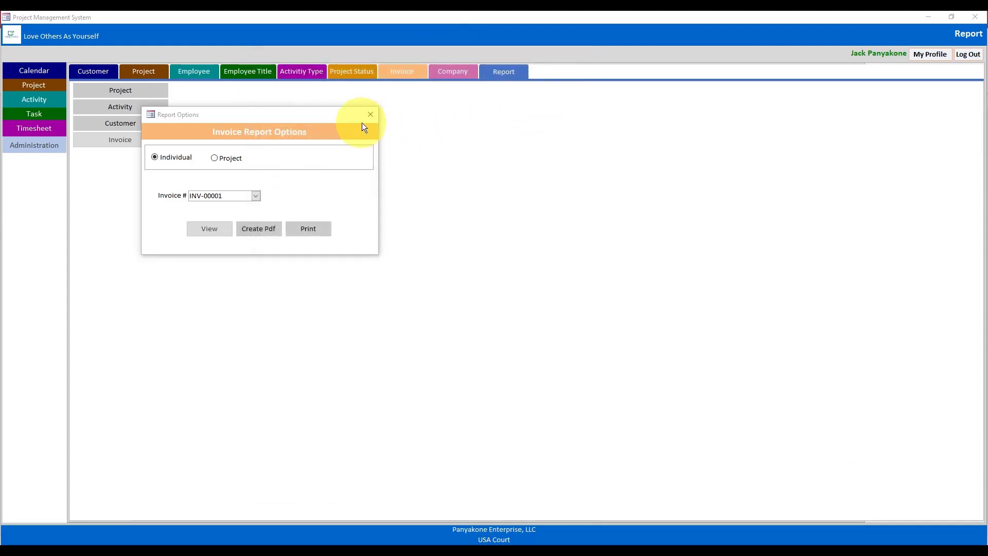
click(370, 114)
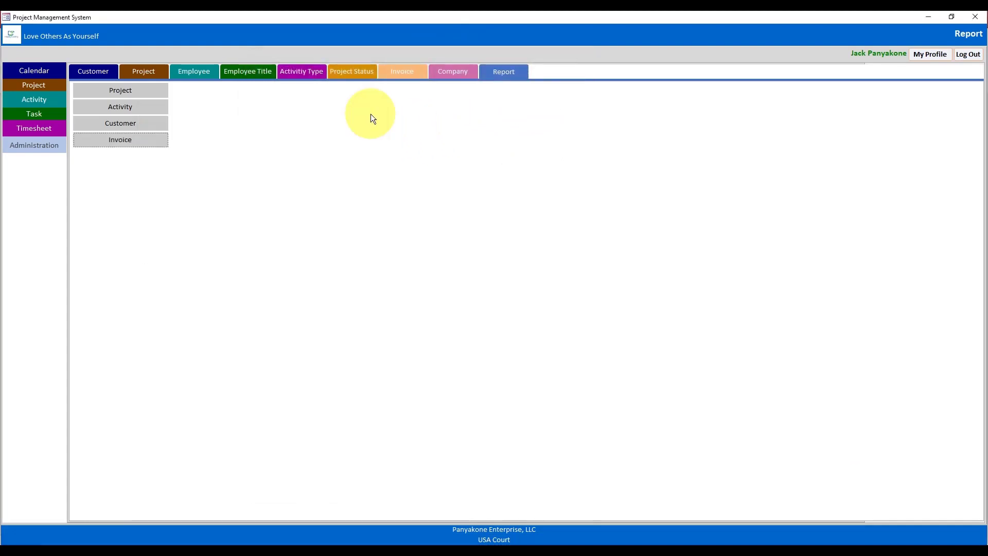
- Set Border Style to Transparent on the customer name, address and invoice line fields
click(926, 17)
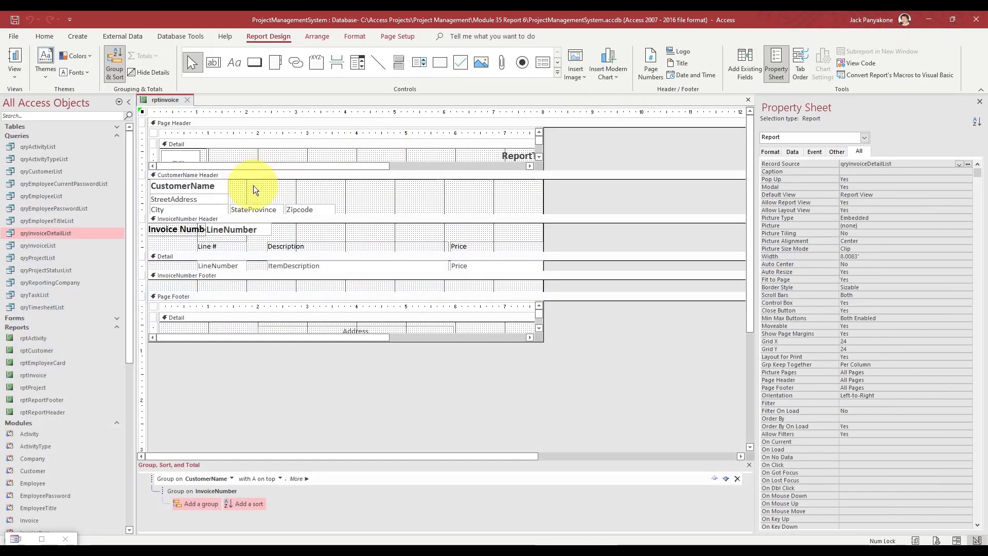
drag(349, 208, 186, 185)
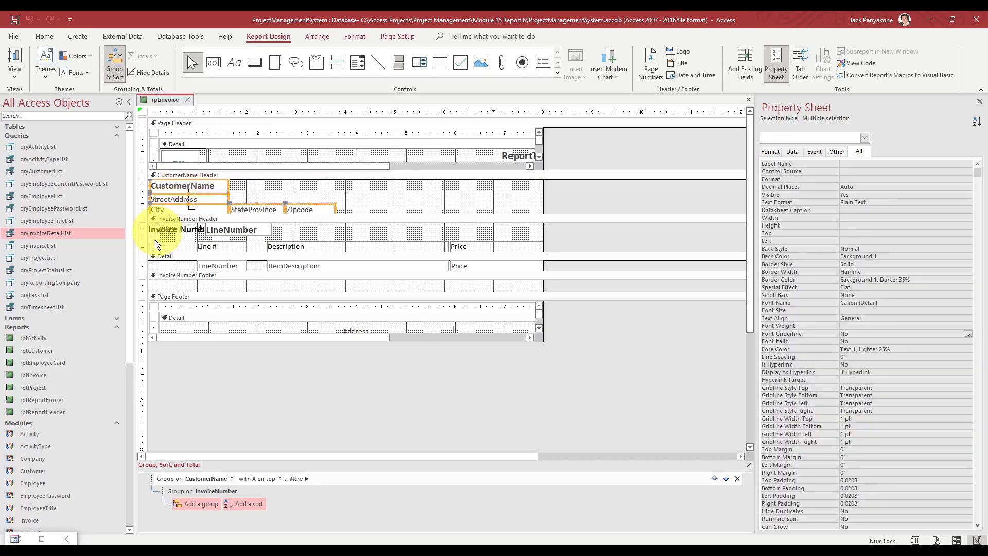
shift+click(144, 266)
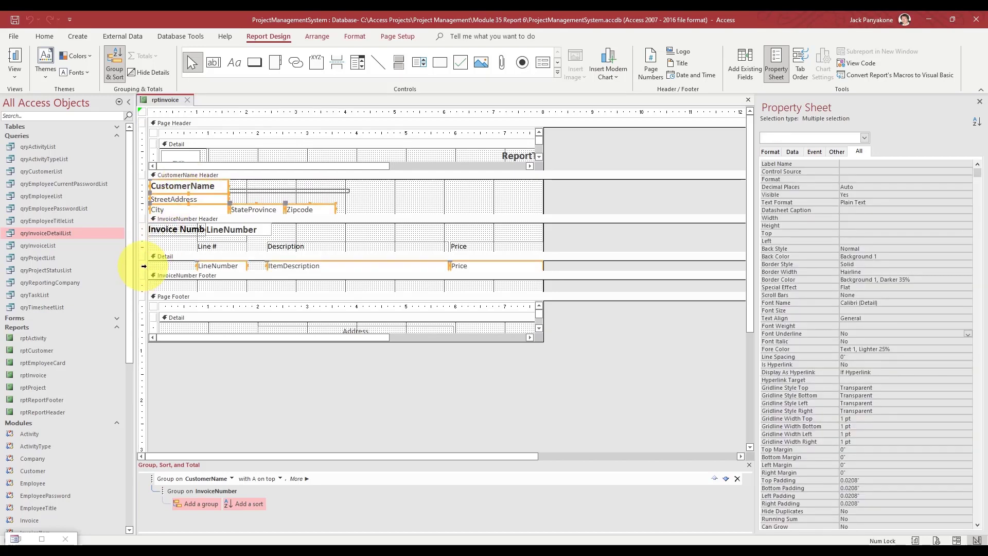
click(849, 264)
click(968, 264)
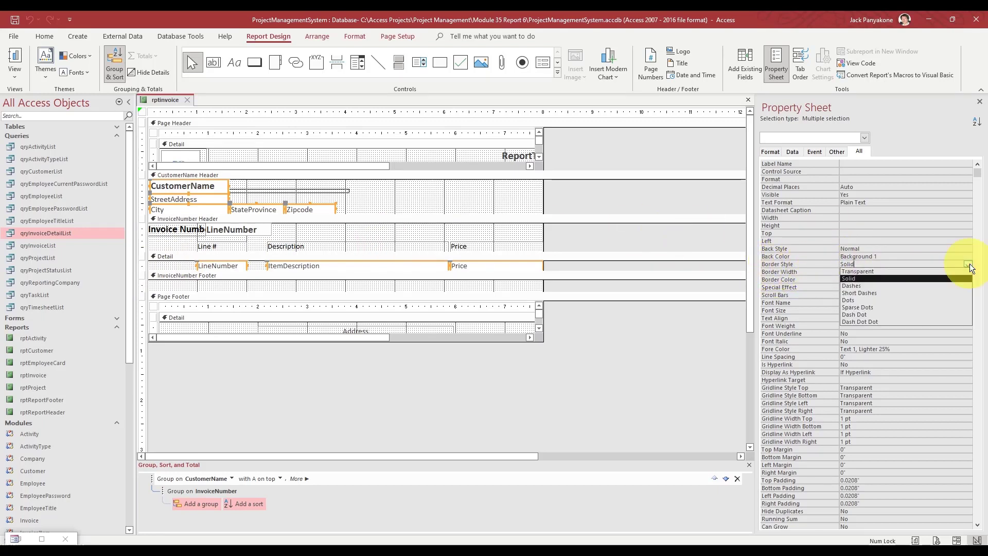
click(955, 272)
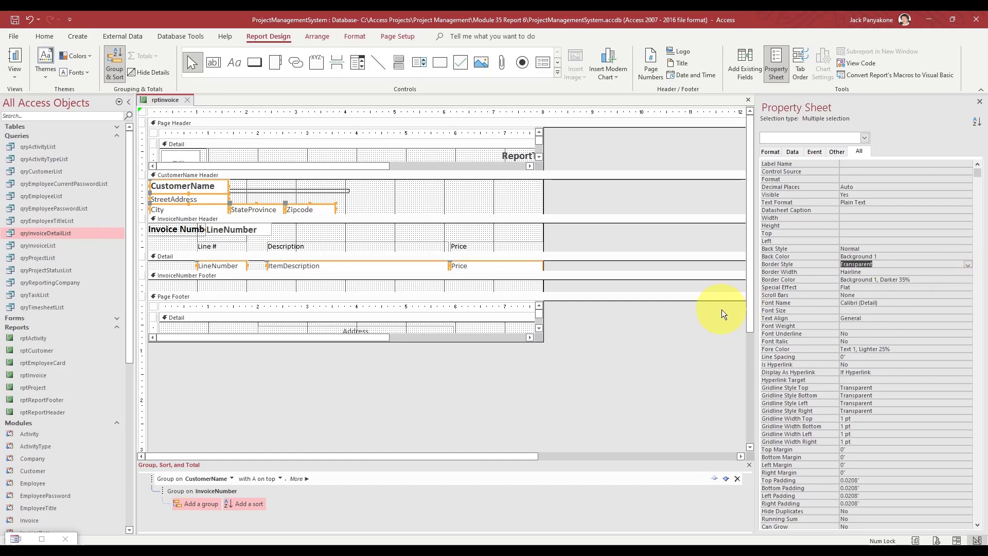
click(664, 368)
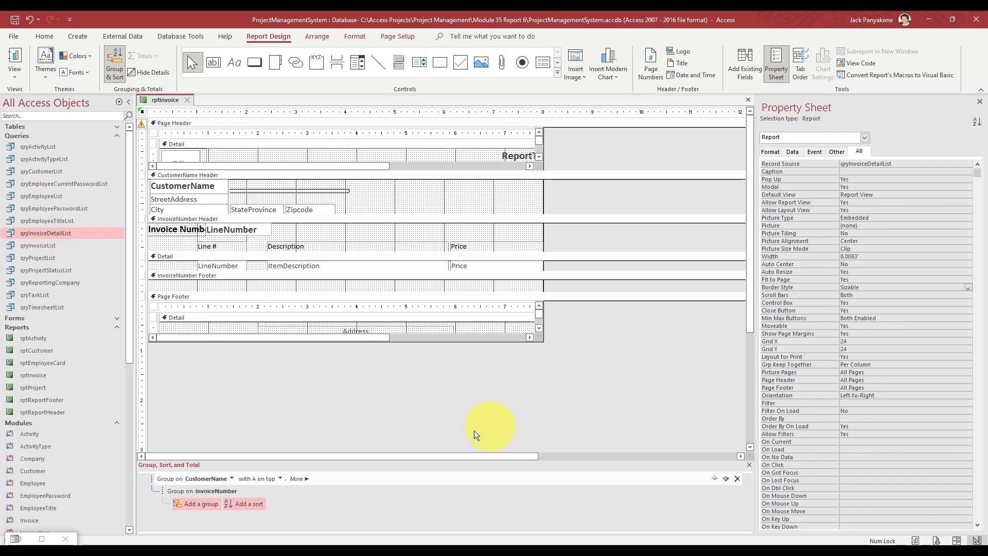
click(240, 504)
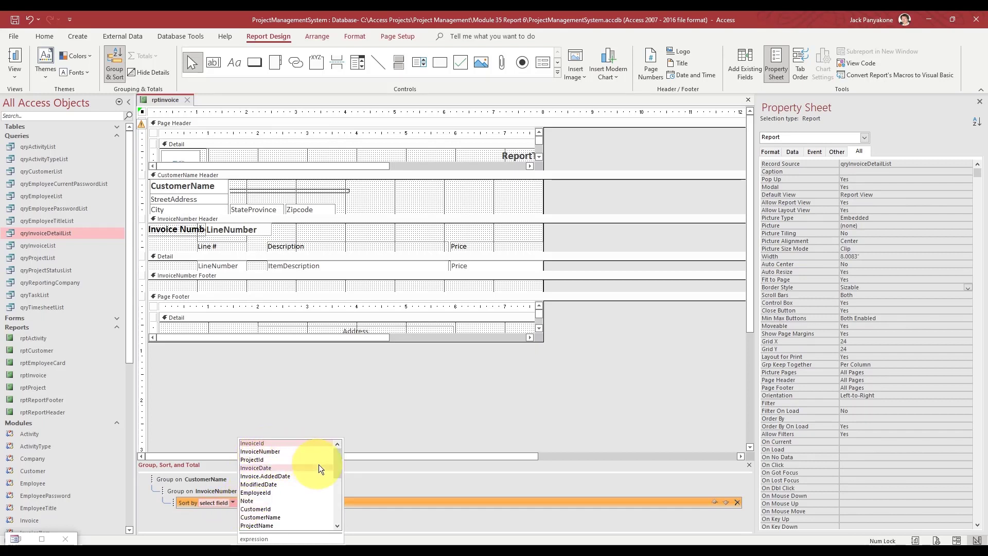
- Add a LineNumber sort, smallest to largest, then close the report design
drag(335, 463, 335, 510)
click(276, 511)
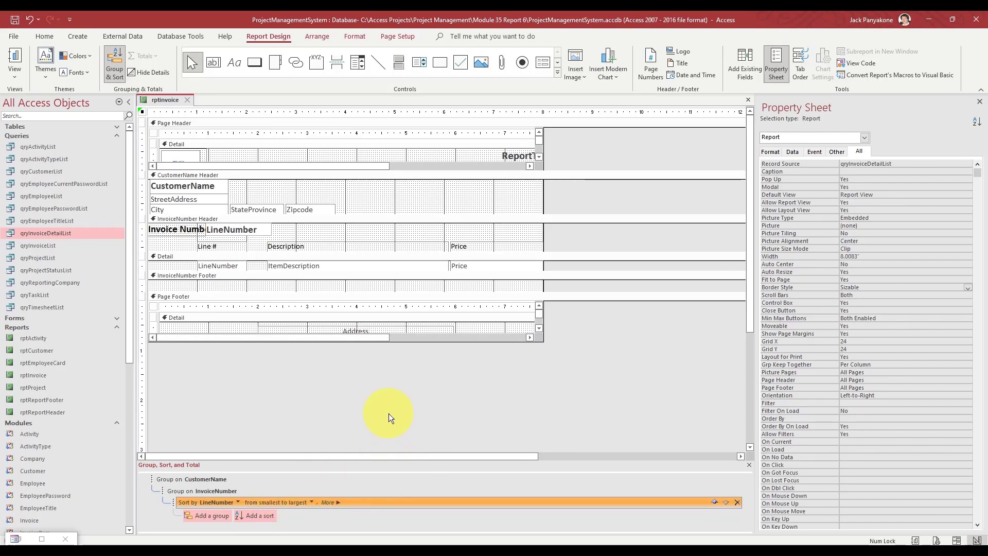
click(190, 103)
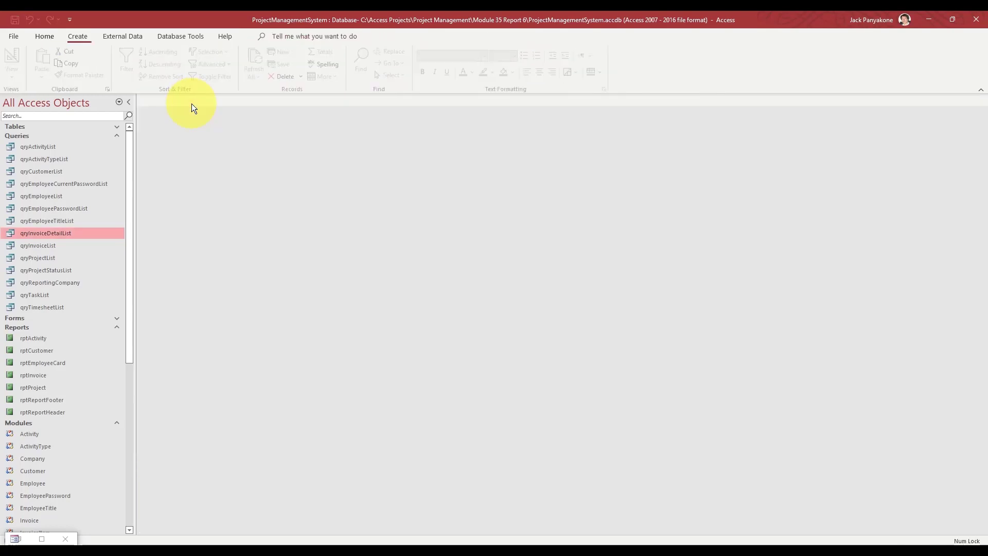
- Preview invoice INV-00001 to check its borderless lines ordered 1 to 3, then reopen rptInvoice's Design View
click(43, 537)
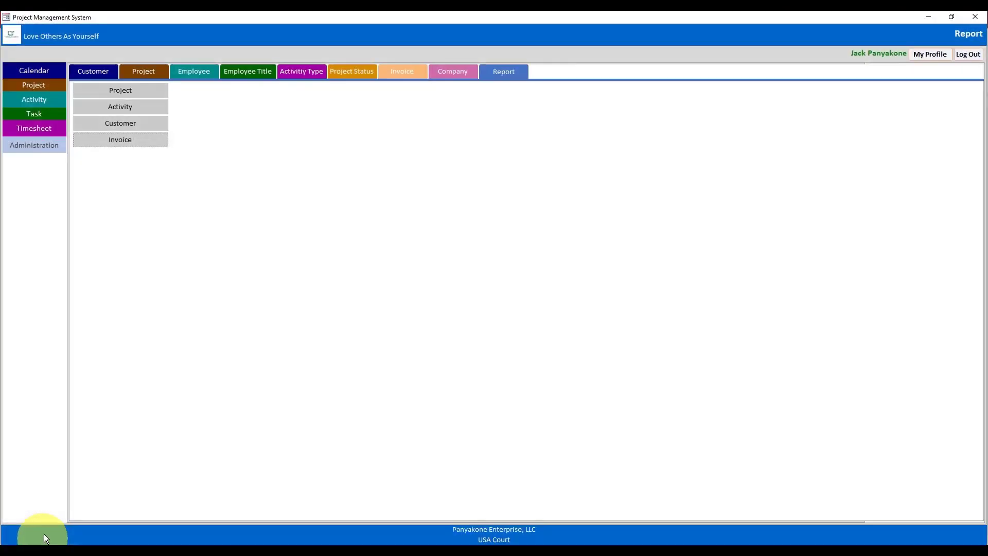
click(119, 146)
click(206, 228)
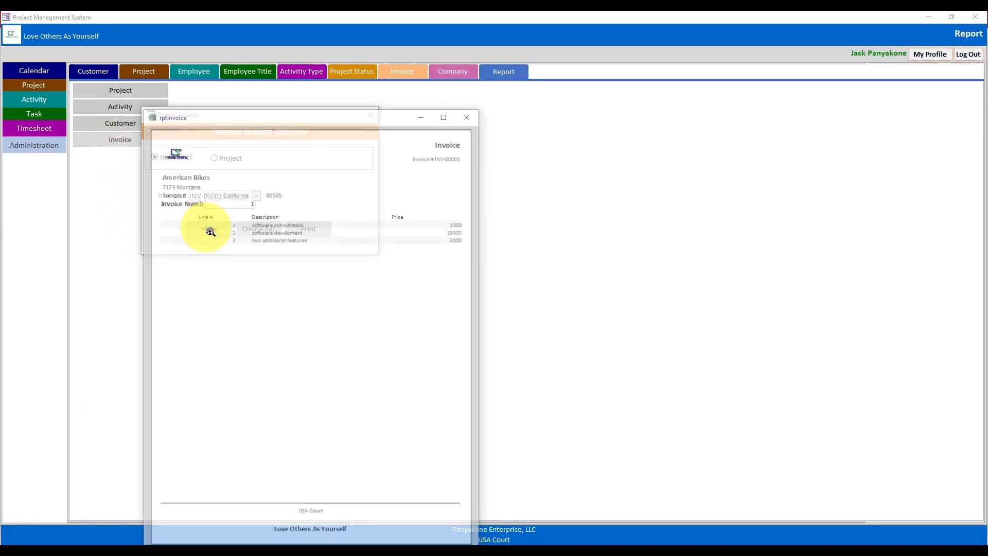
drag(327, 114, 431, 38)
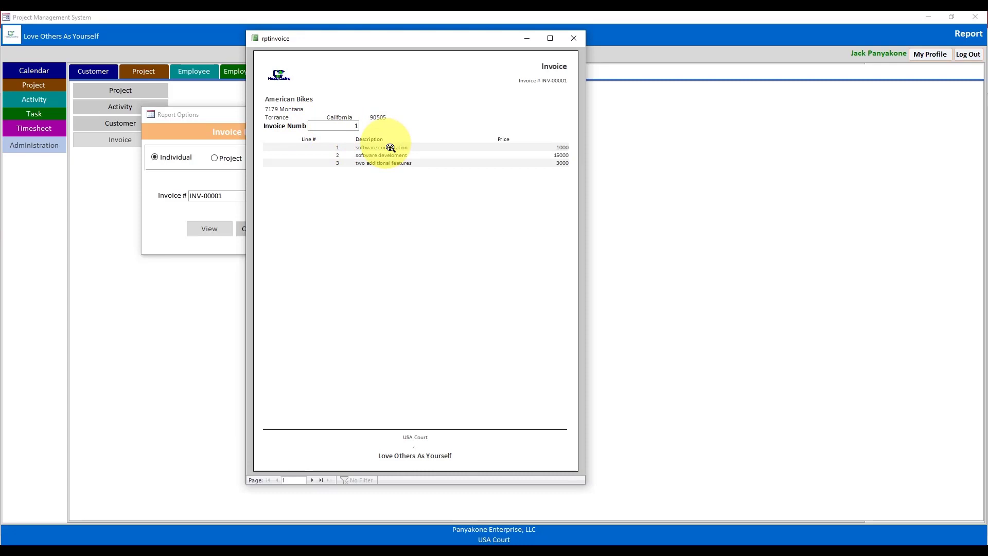
right_click(443, 39)
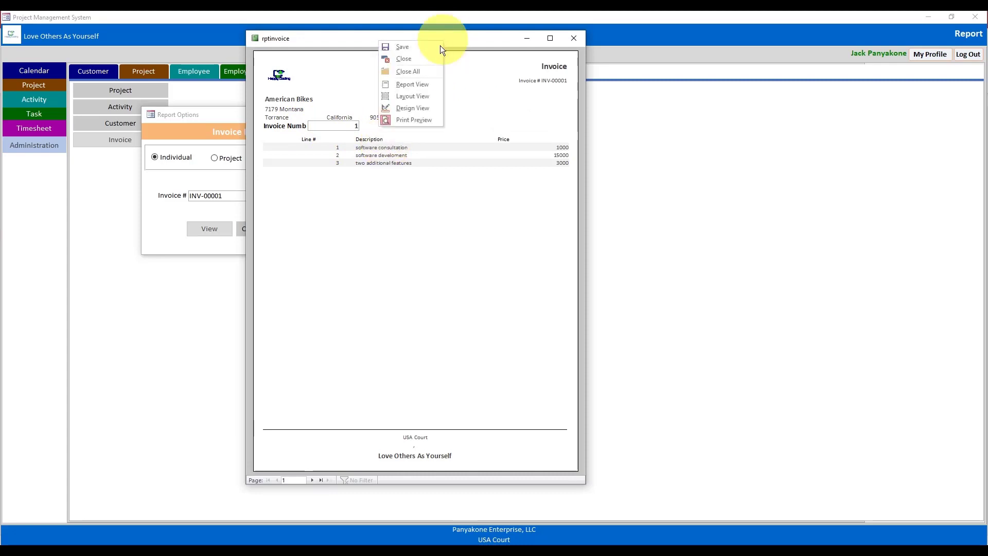
click(411, 108)
click(369, 114)
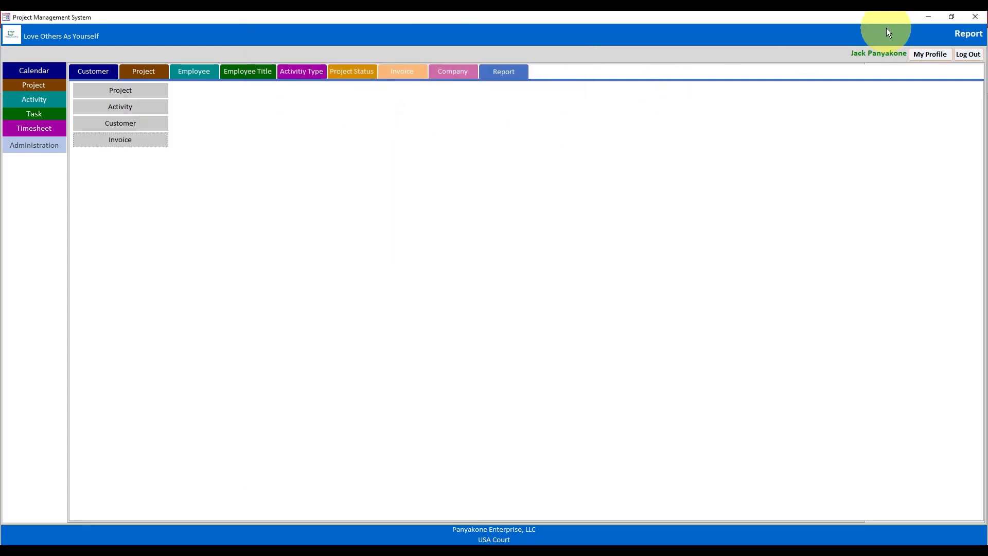
click(926, 19)
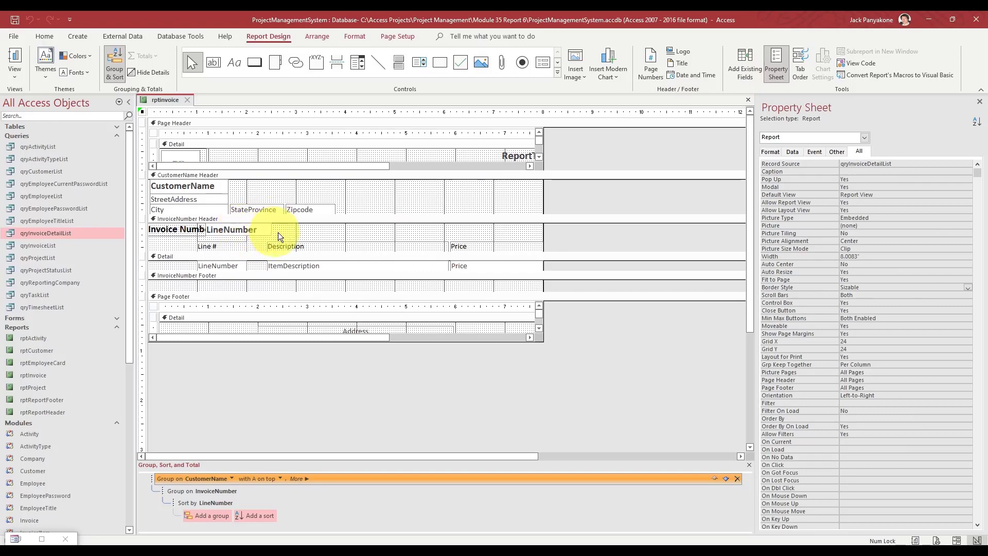
- Make the invoice number header labels' borders transparent
click(146, 230)
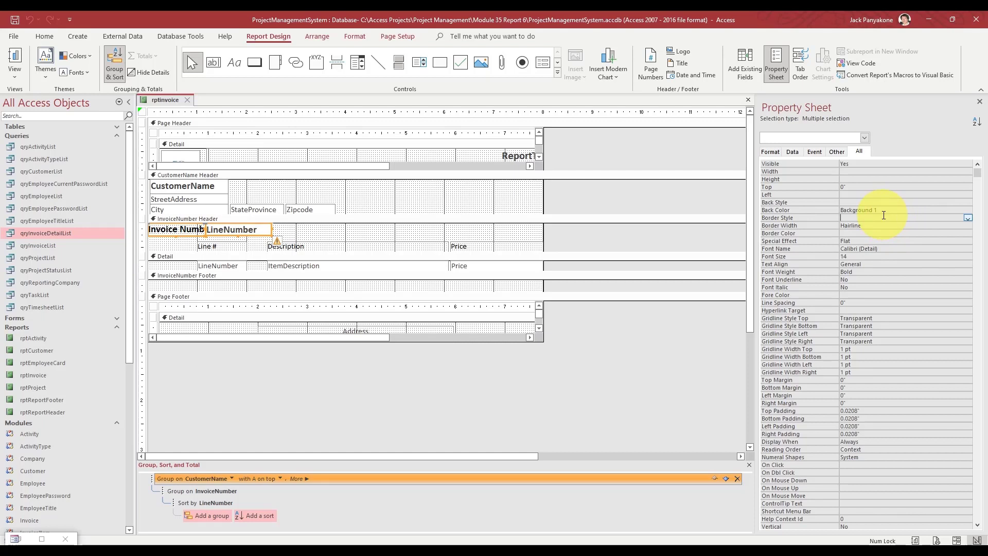
click(968, 217)
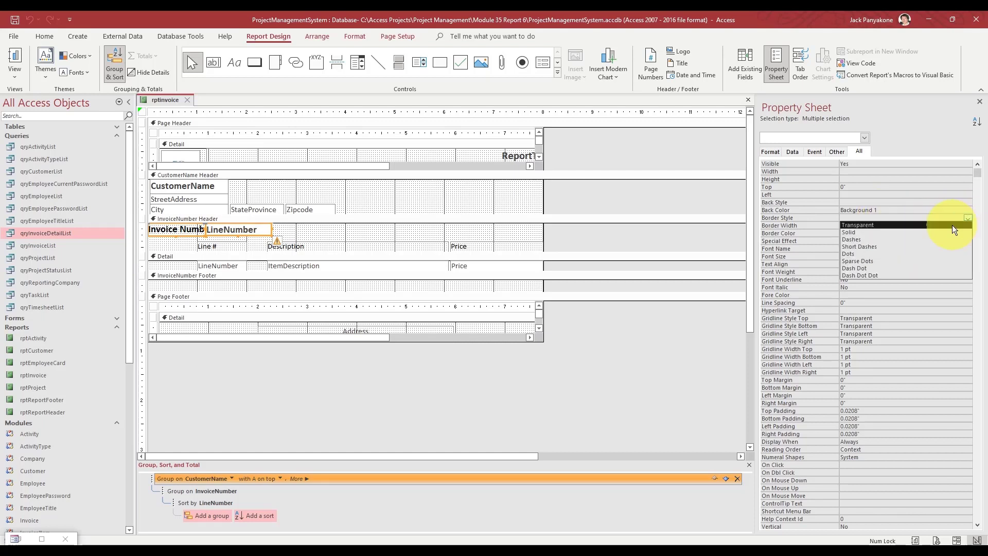
click(952, 224)
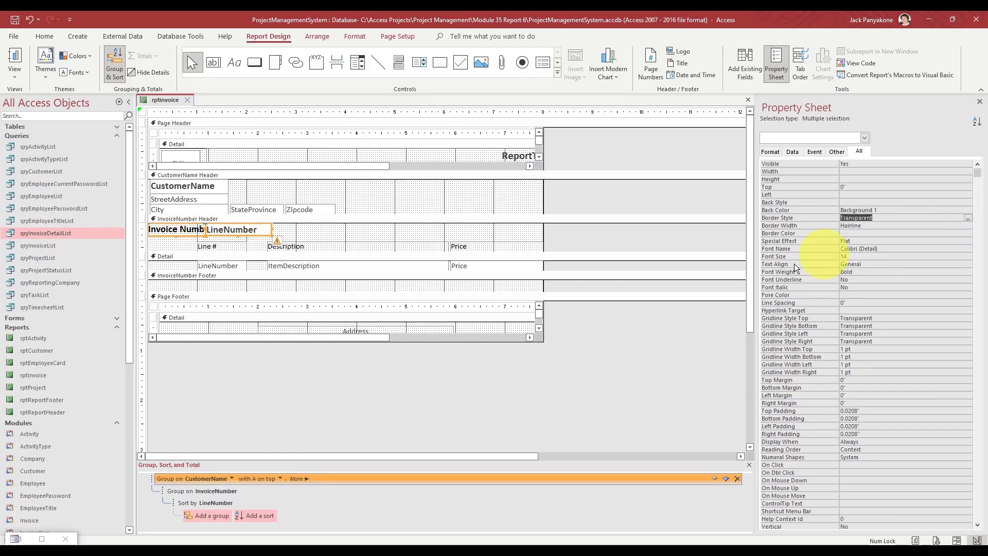
- Set the Detail section's Alternate Back Color to No Color
click(678, 256)
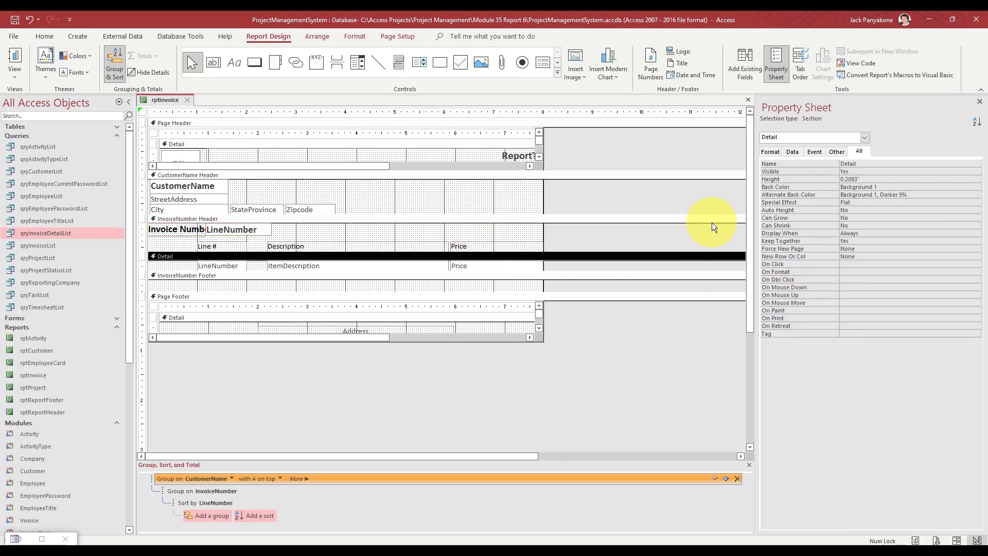
click(810, 192)
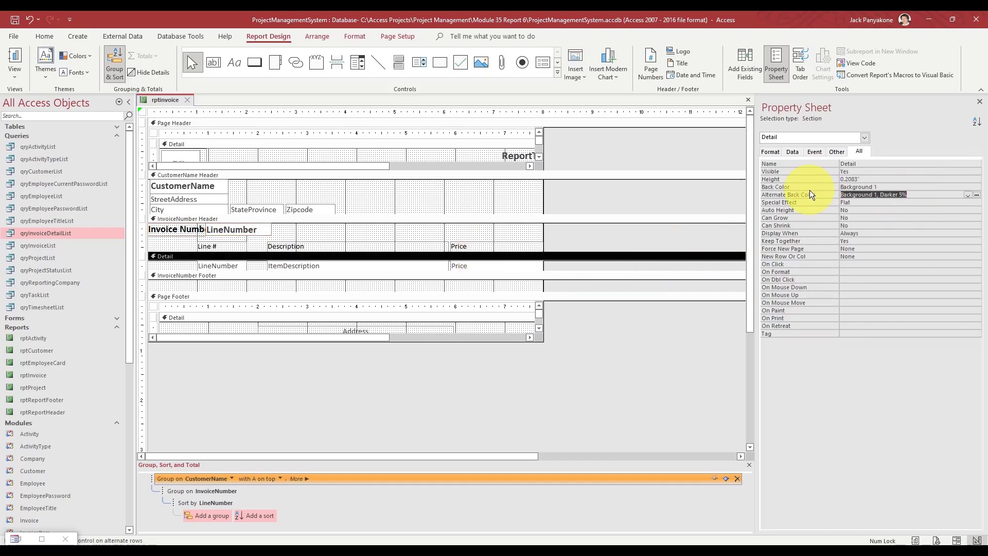
text(no Color)
key(Return)
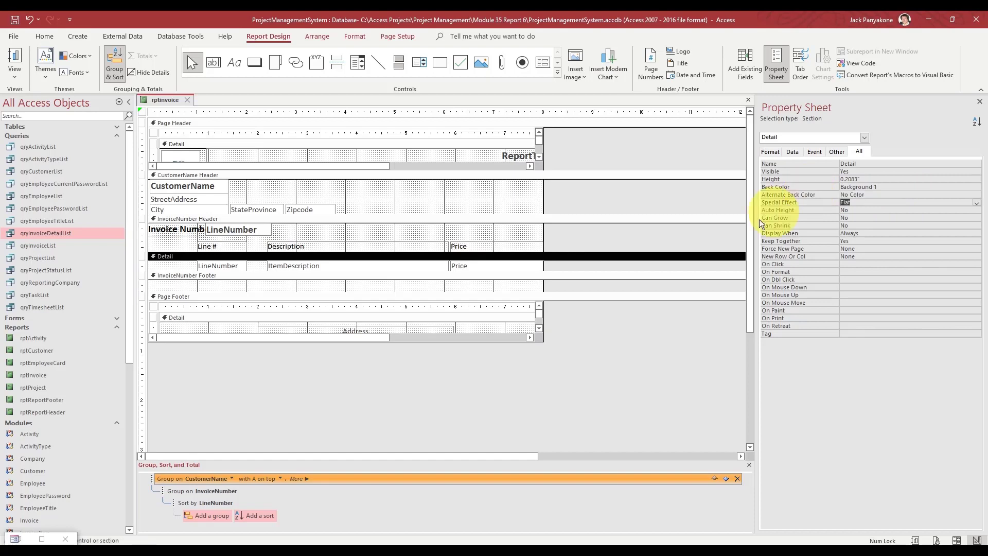
click(649, 236)
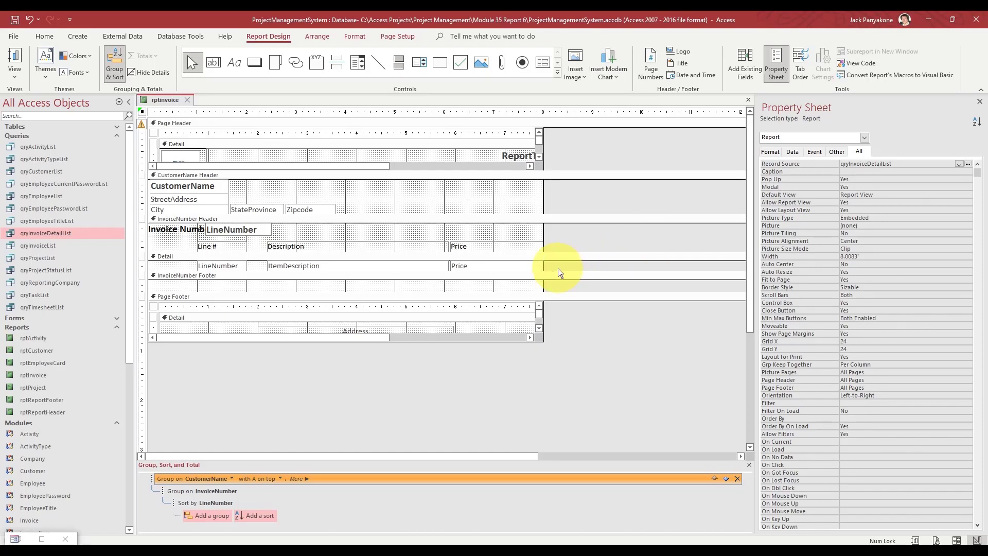
- Right-align both the Price heading and the Price field
drag(555, 267, 482, 245)
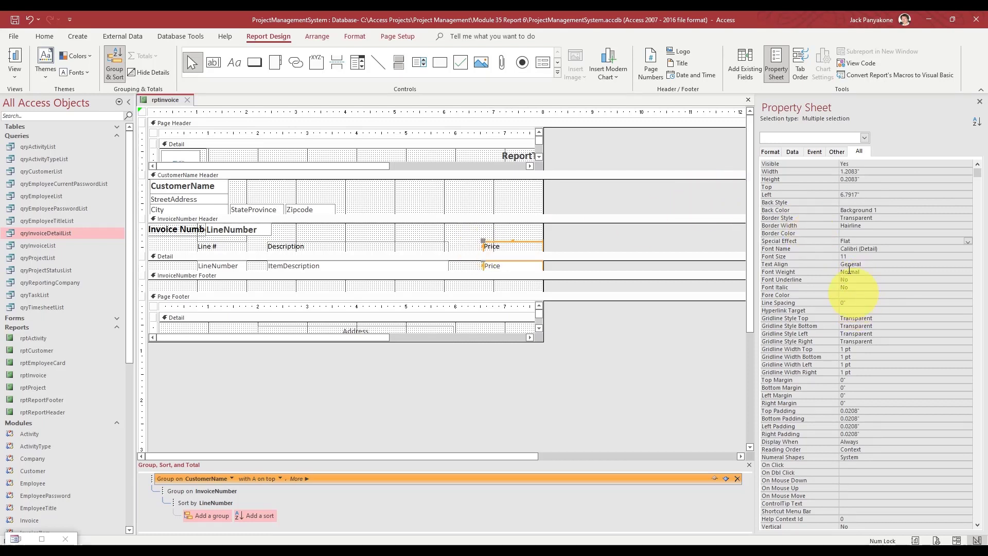
click(802, 261)
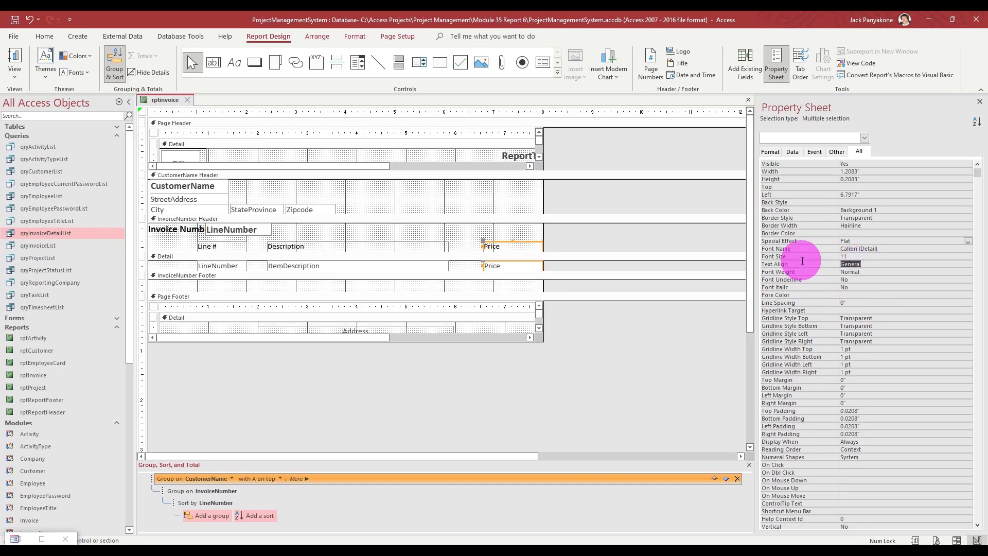
text(Right)
key(Return)
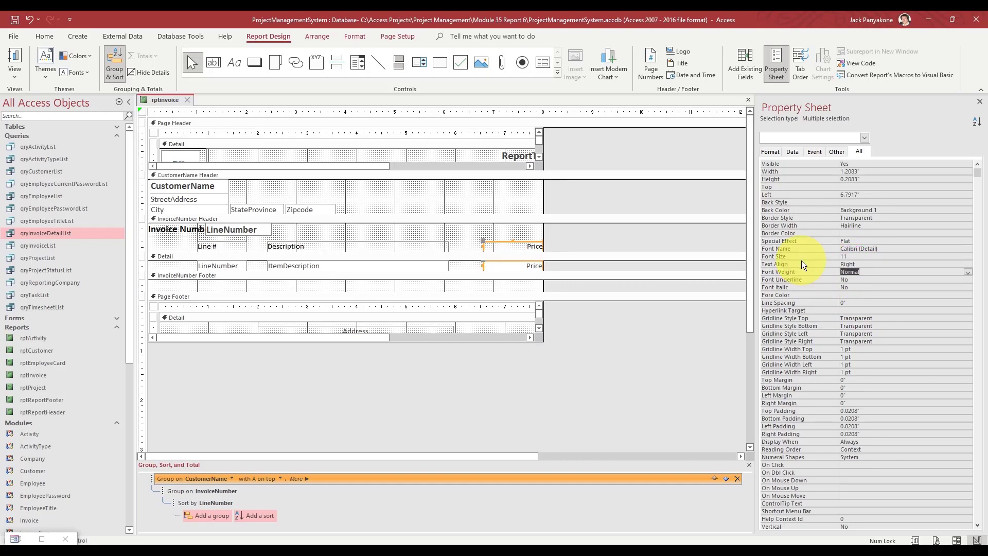
click(616, 232)
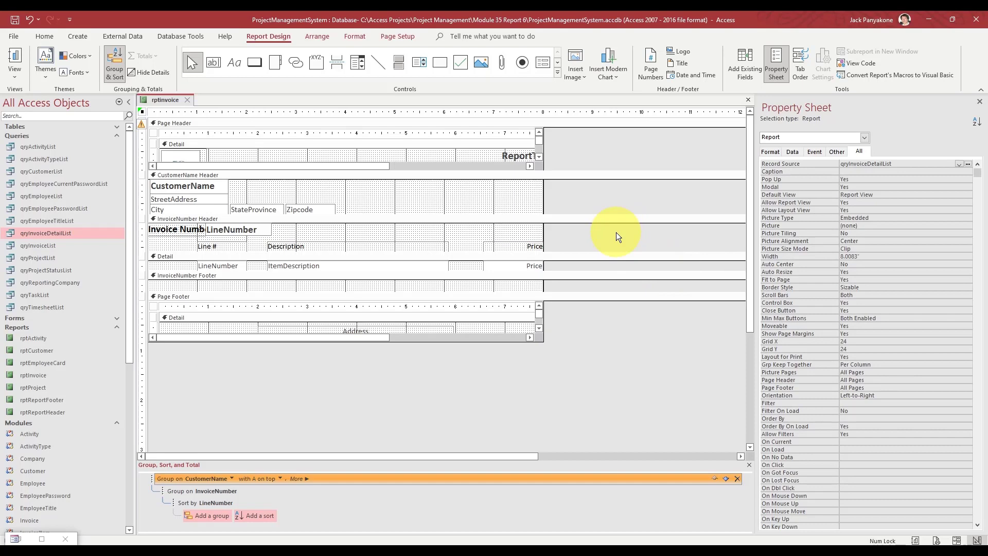
- Centre the Price column heading
click(523, 246)
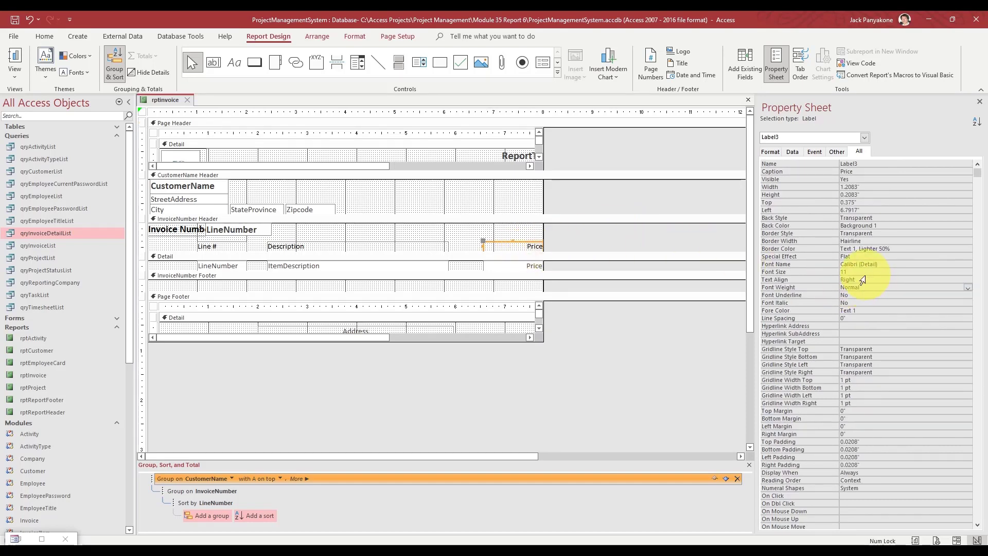
click(817, 277)
text(center)
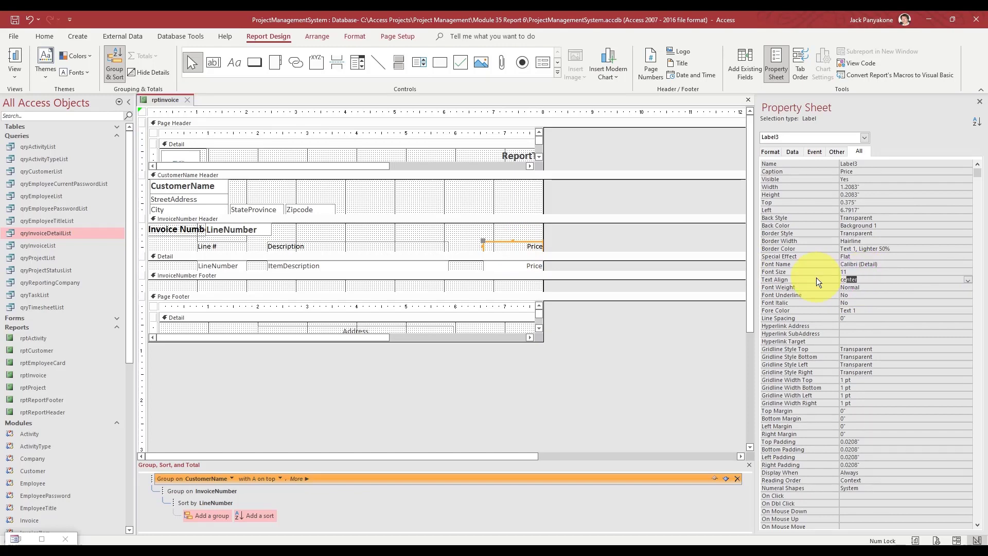
key(Return)
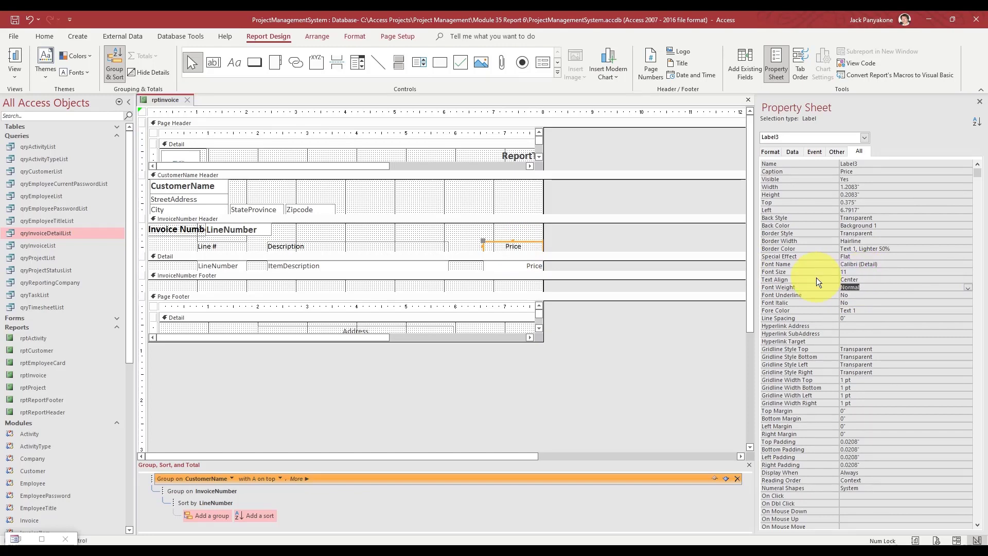
- Format the Price field as Currency
click(530, 264)
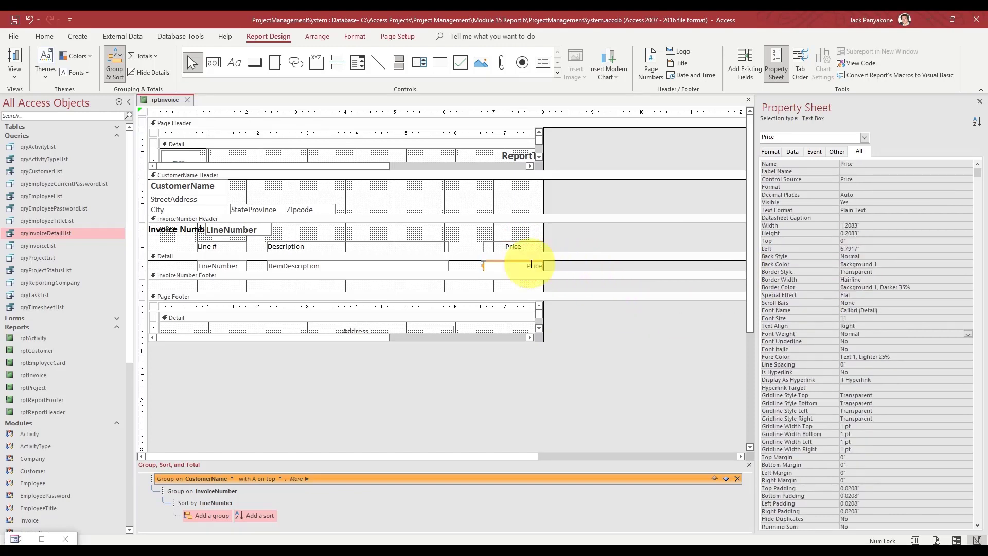
click(861, 187)
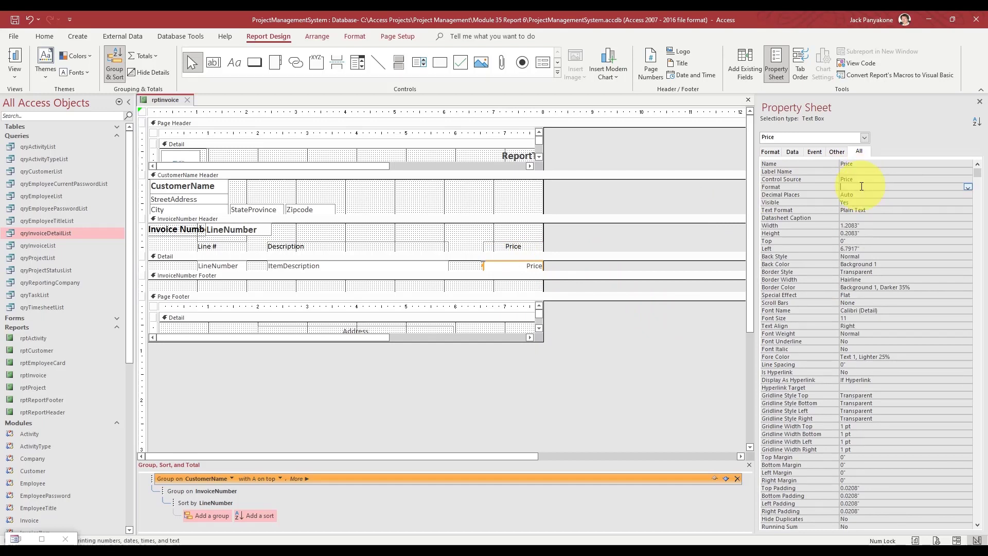
text(Currency)
key(Return)
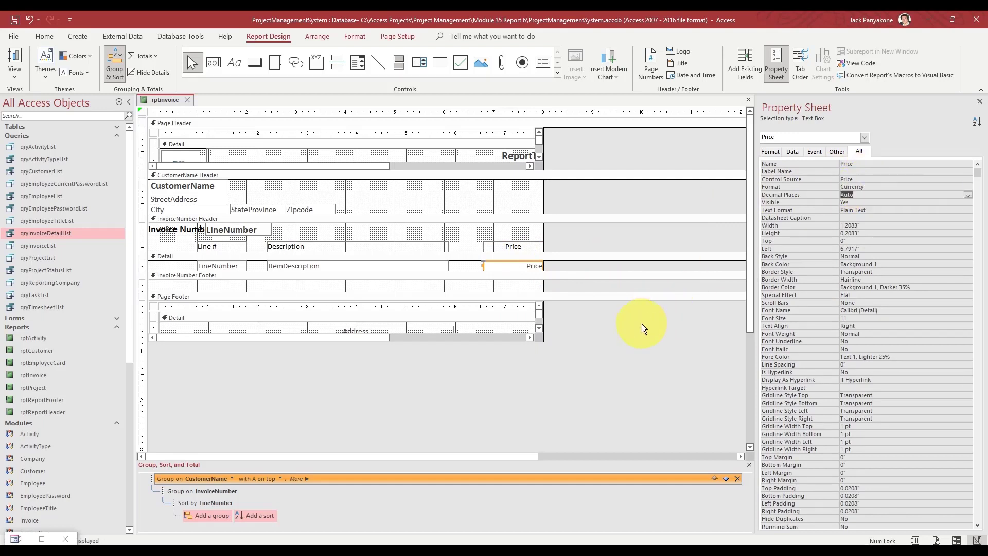
- Drag the left edge of Line # and LineNumber rightward and set their Text Align to Center
click(578, 264)
drag(454, 265, 485, 244)
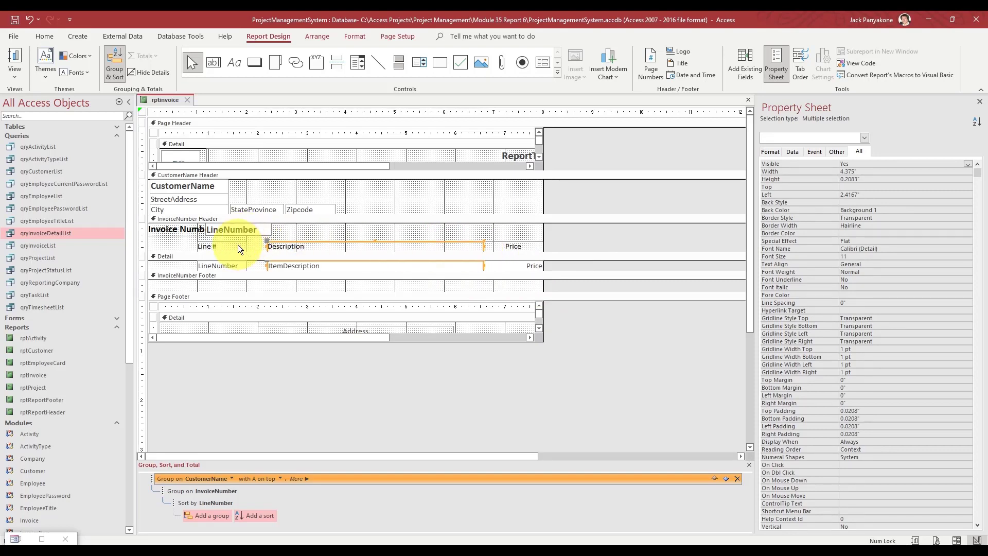
mouse_move(251, 264)
mouse_down()
mouse_move(231, 249)
mouse_move(257, 248)
mouse_up()
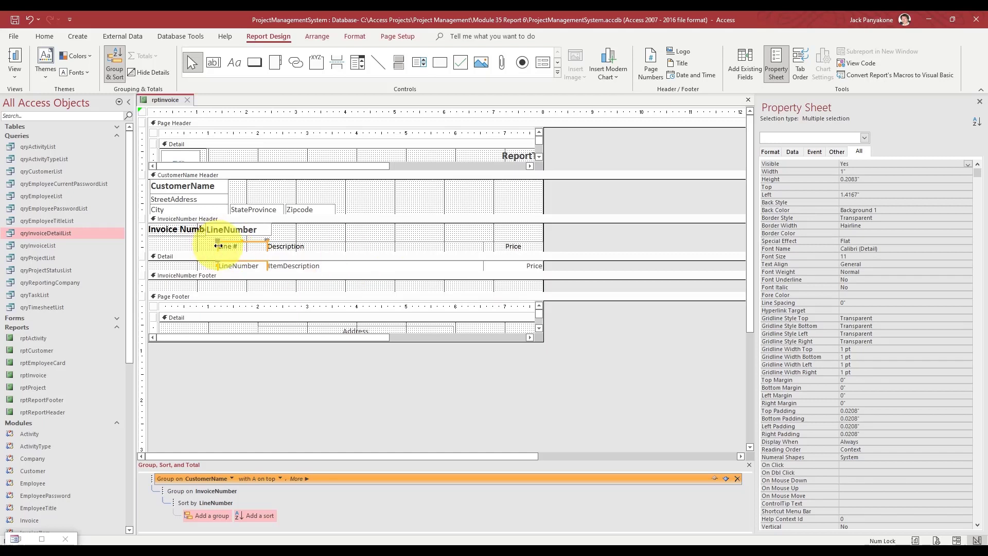
drag(218, 246, 235, 247)
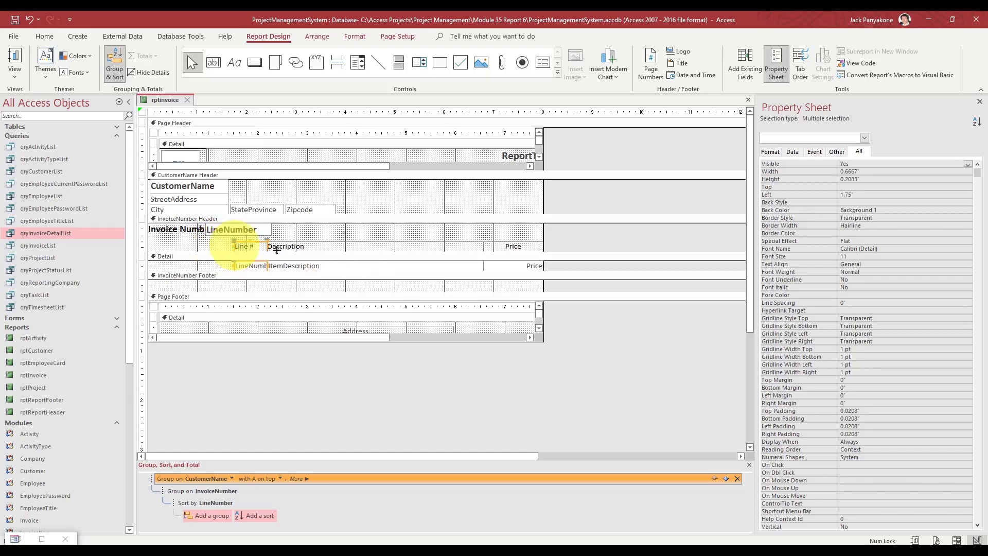
click(777, 265)
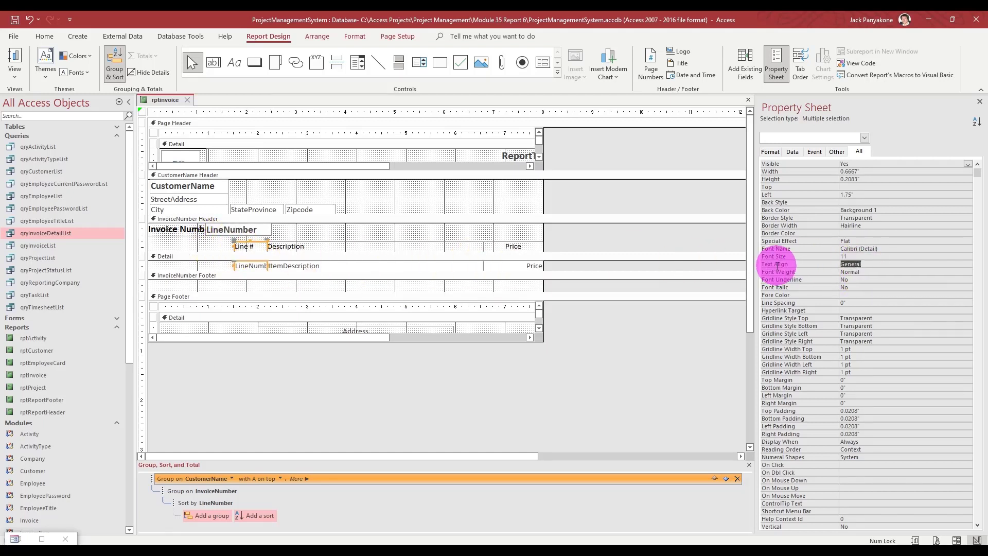
text(cent)
key(Return)
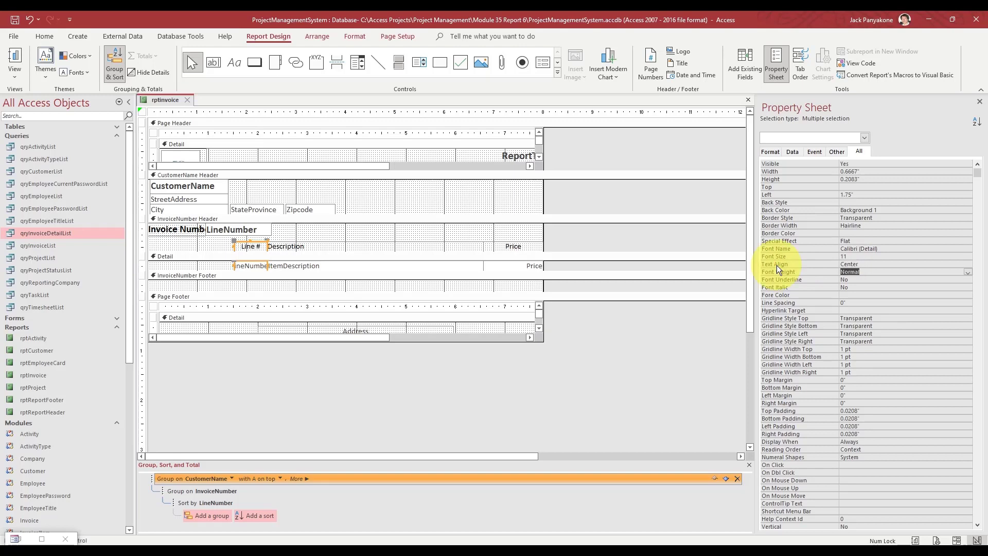
click(606, 243)
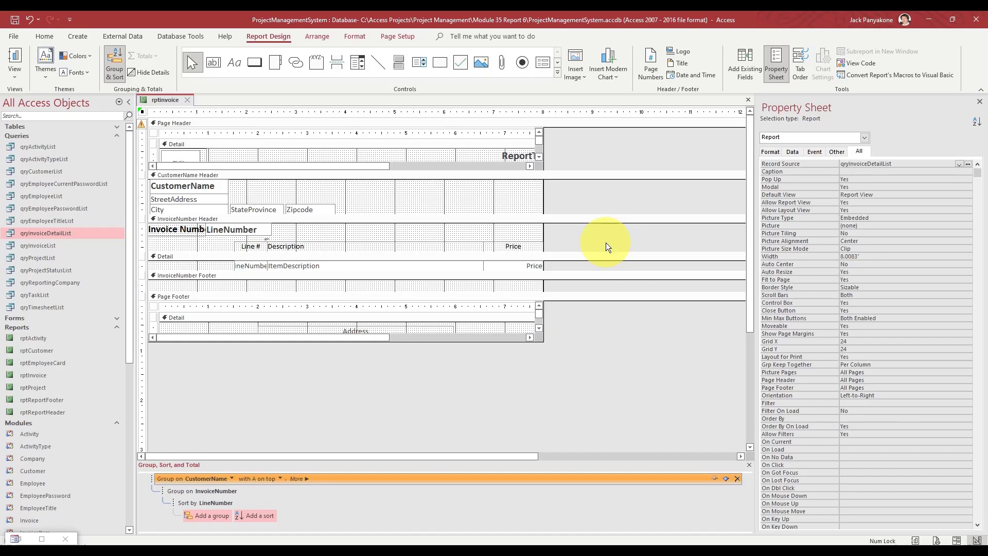
click(523, 262)
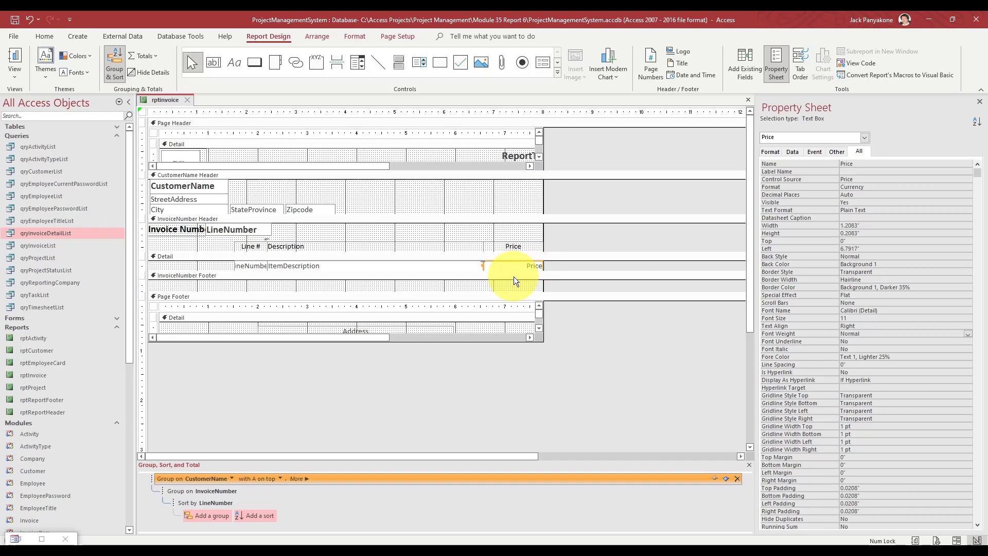
- Paste a copy of the Price field under the Price column in the InvoiceNumber Footer, size 12 bold
click(513, 276)
key(ctrl+v)
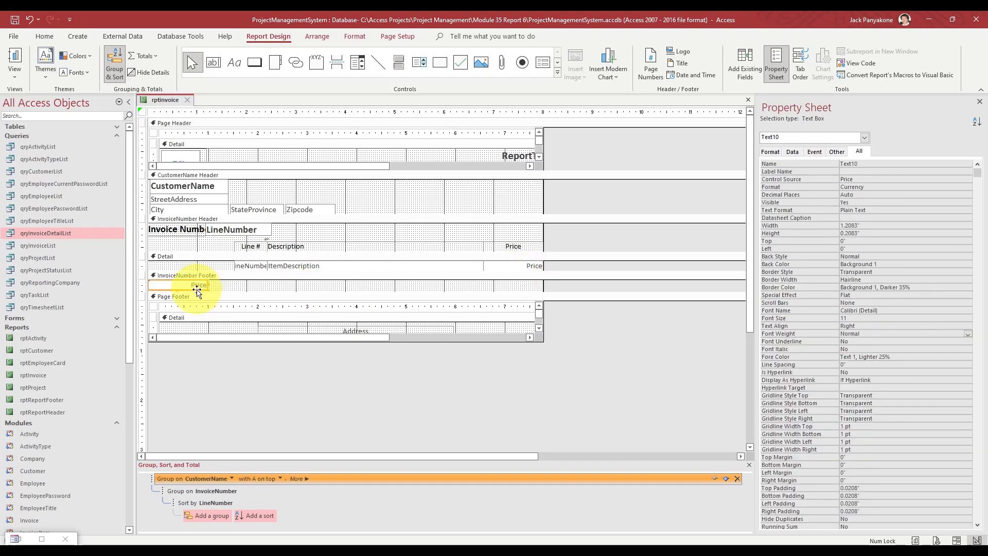
mouse_move(199, 286)
mouse_down()
mouse_move(353, 278)
mouse_move(532, 288)
mouse_up()
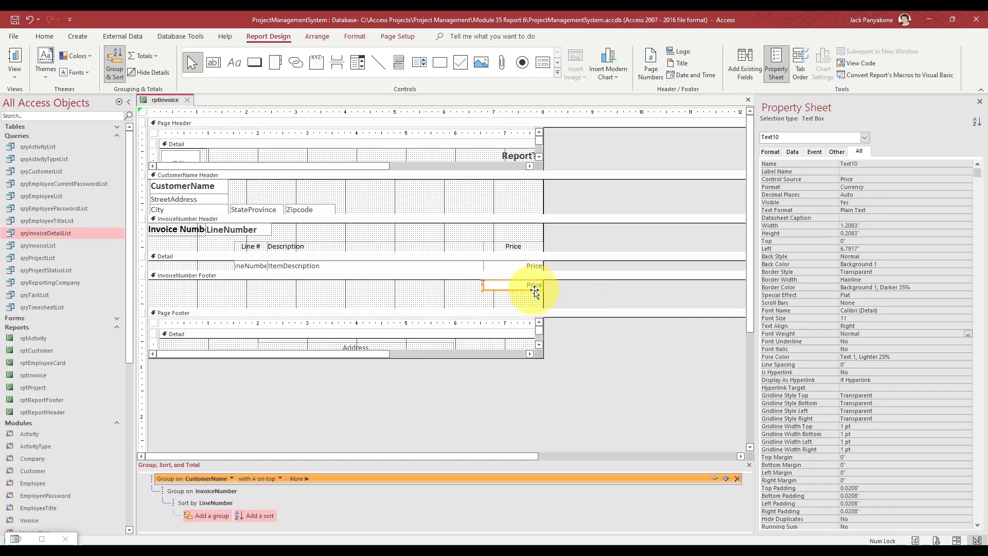
drag(514, 290, 514, 292)
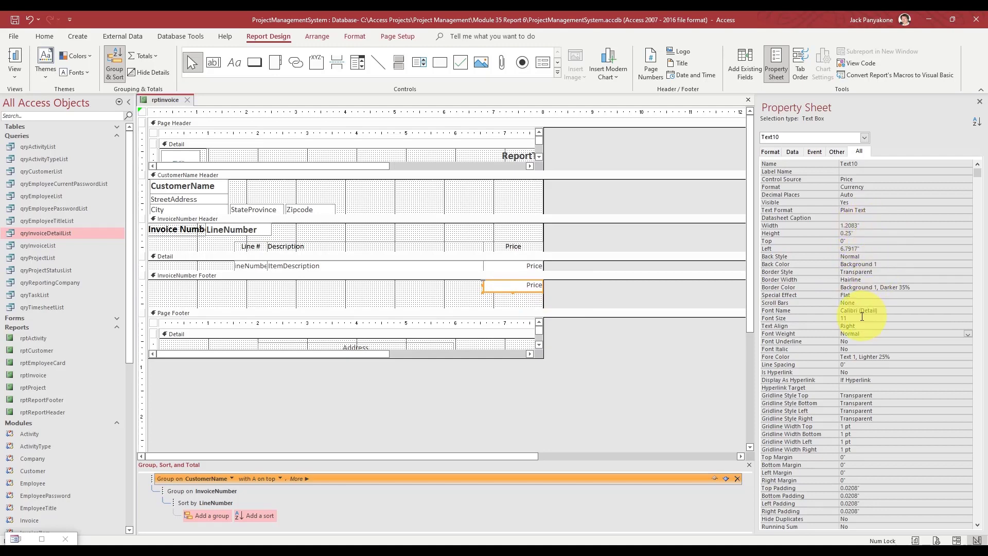
click(811, 317)
text(12)
key(Return)
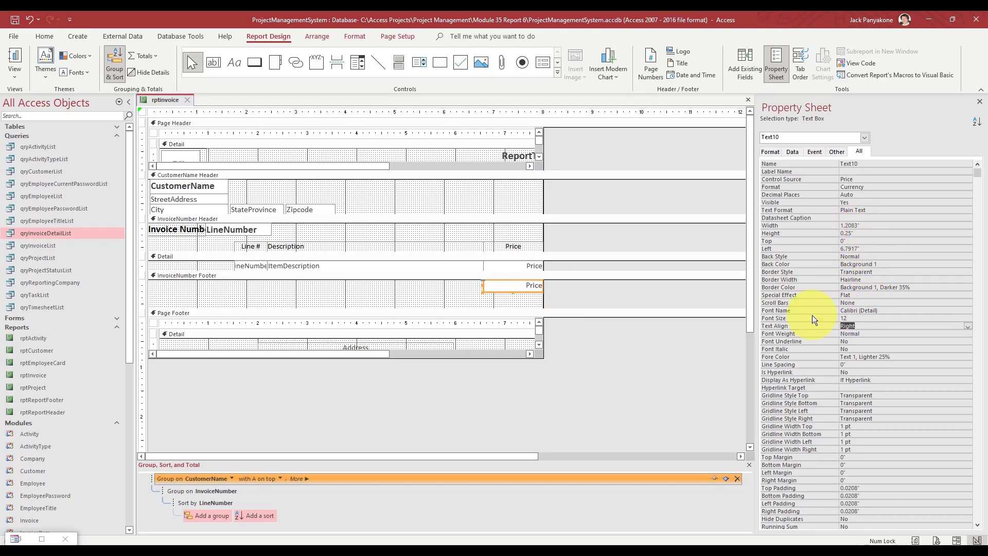
key(Return)
text(bold)
key(Return)
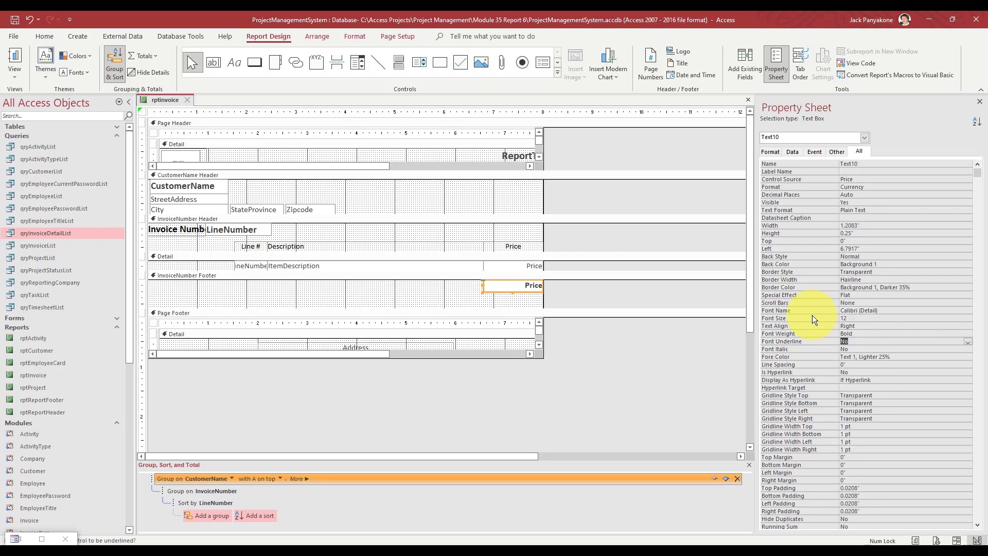
- Set the footer box to =Sum([Price]), name it TotalPrice, and shorten the footer section
click(856, 179)
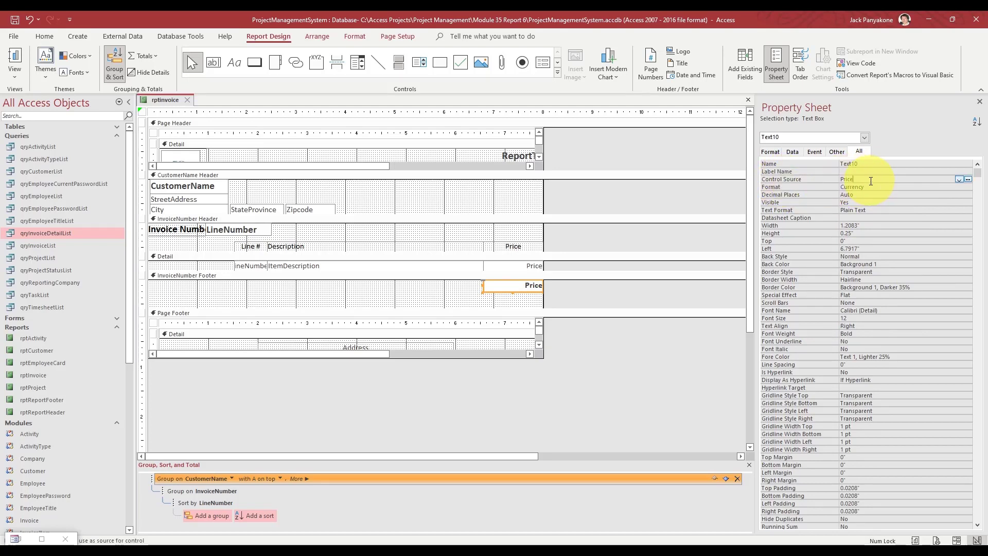
key(Down)
key(Down)
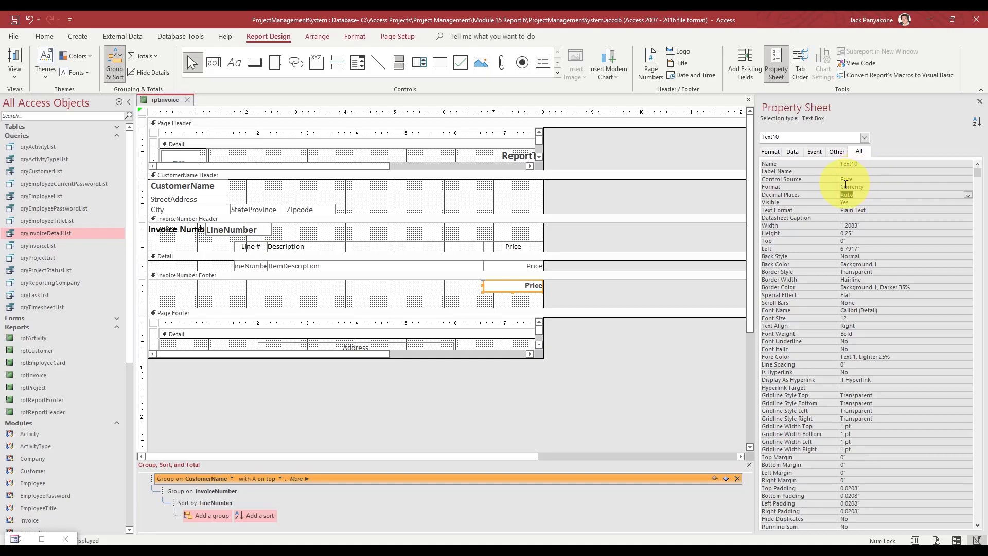
click(870, 181)
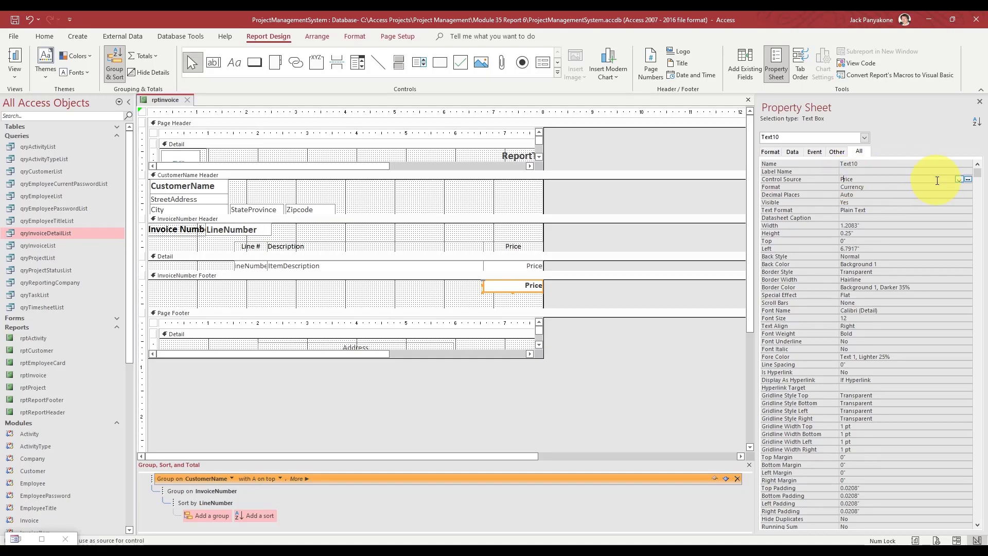
text(=sum()
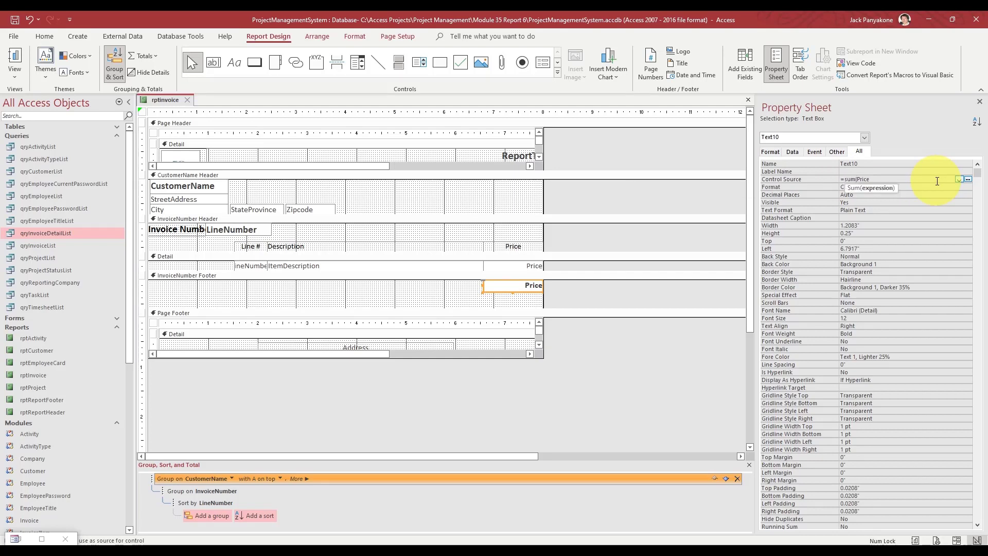
text([Price)
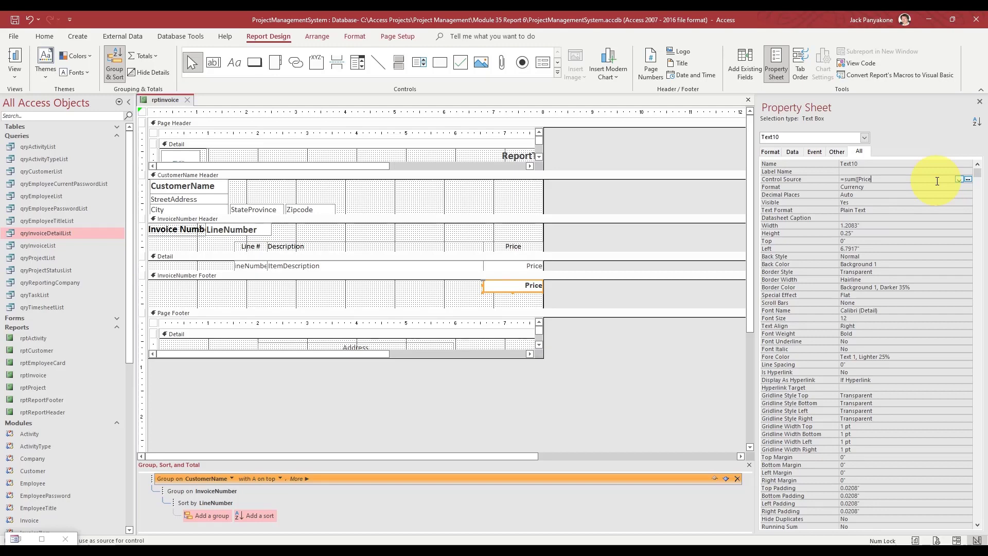
text(]))
key(Return)
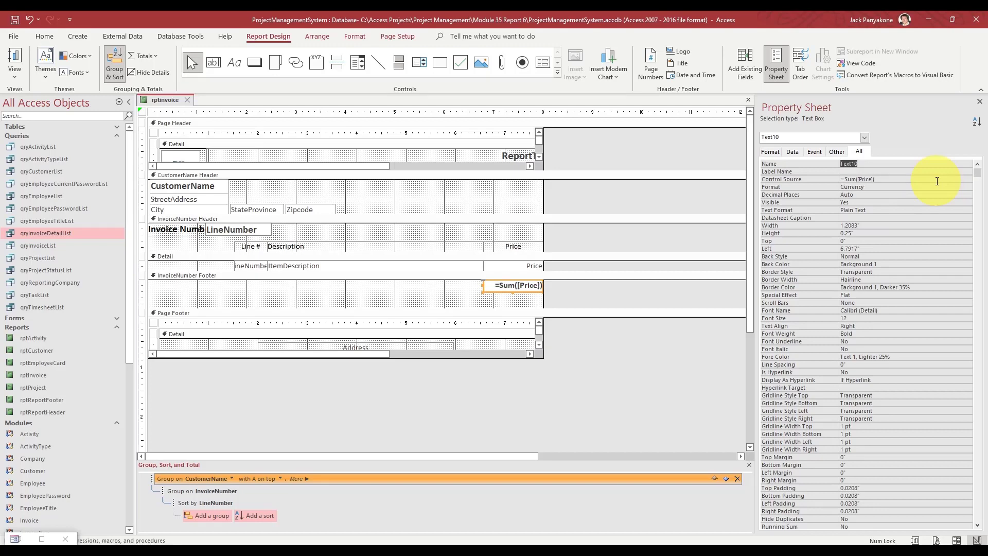
text(Total)
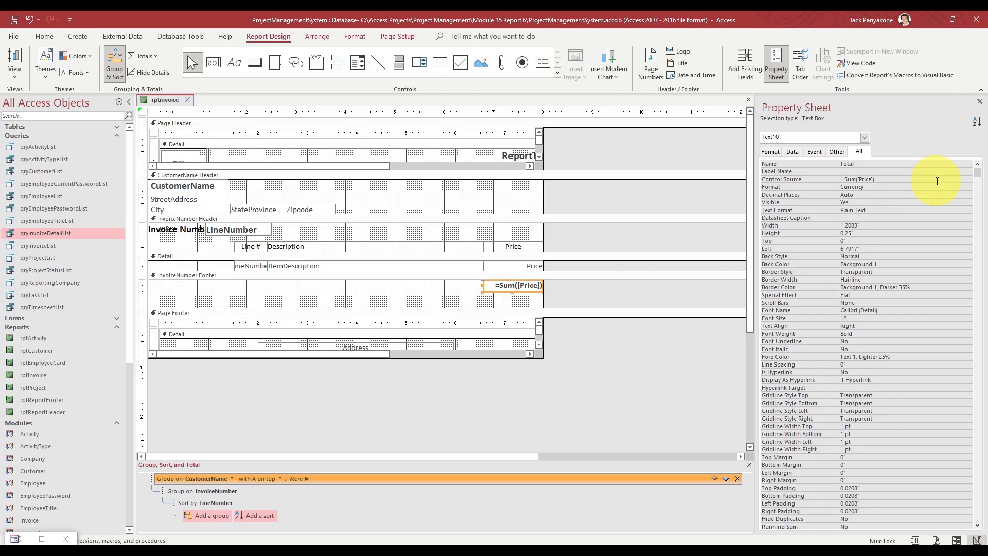
text(Price)
key(Return)
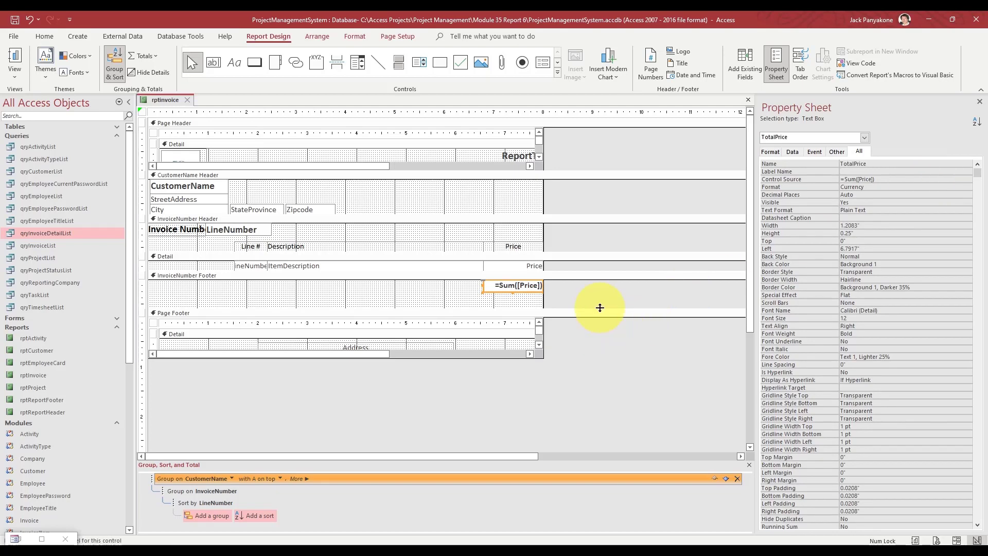
drag(600, 308, 600, 293)
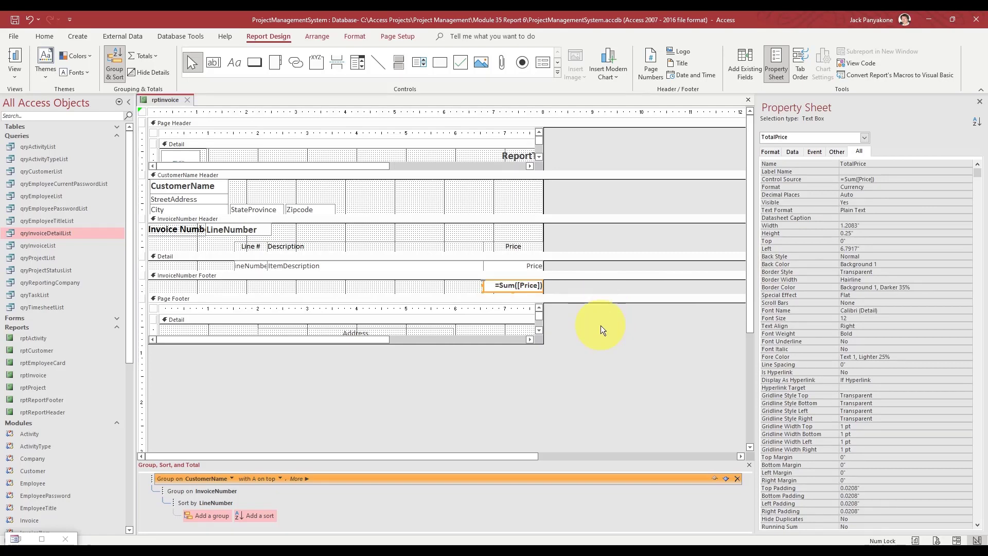
- Set the LineNumber box's Back Style to Transparent, abandoning a background-colour change on the label and box
click(600, 325)
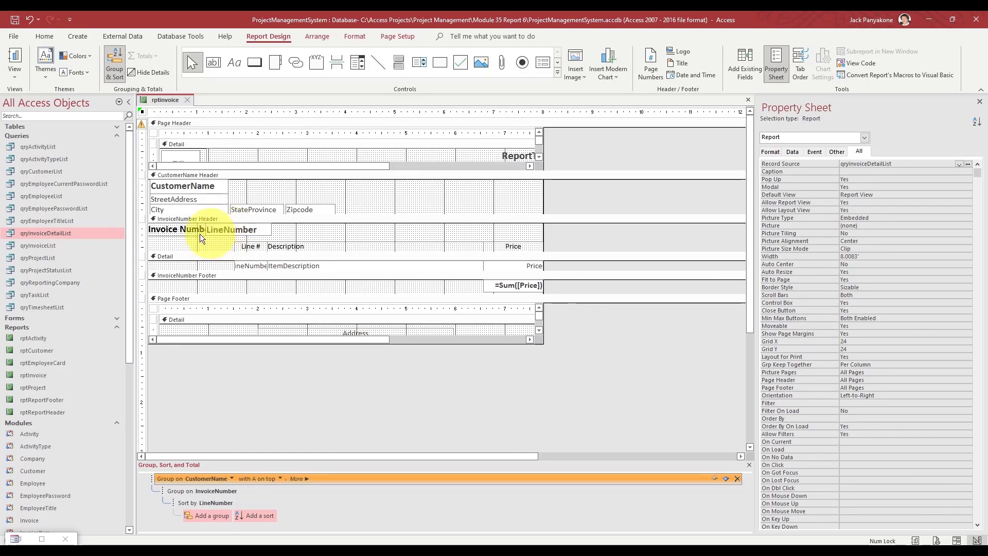
click(144, 230)
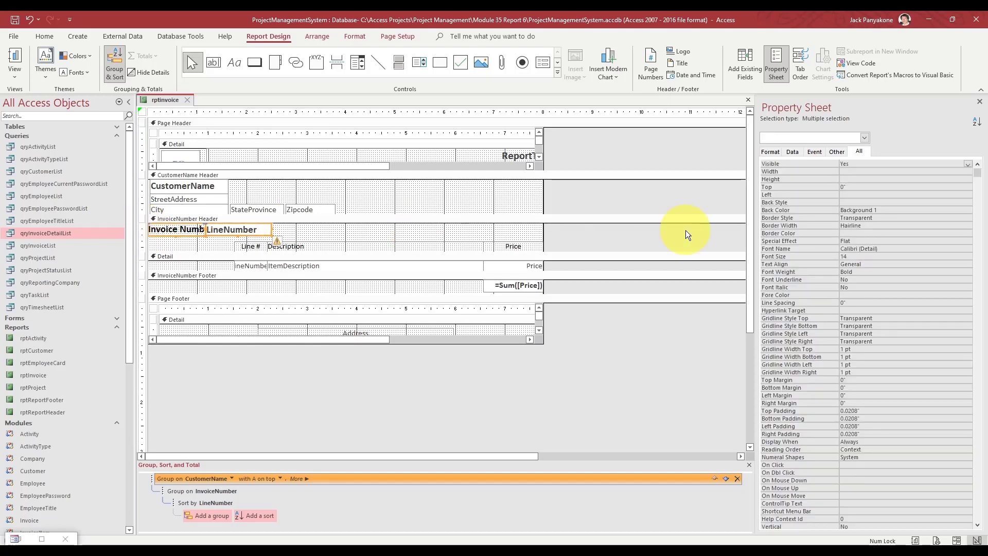
click(900, 210)
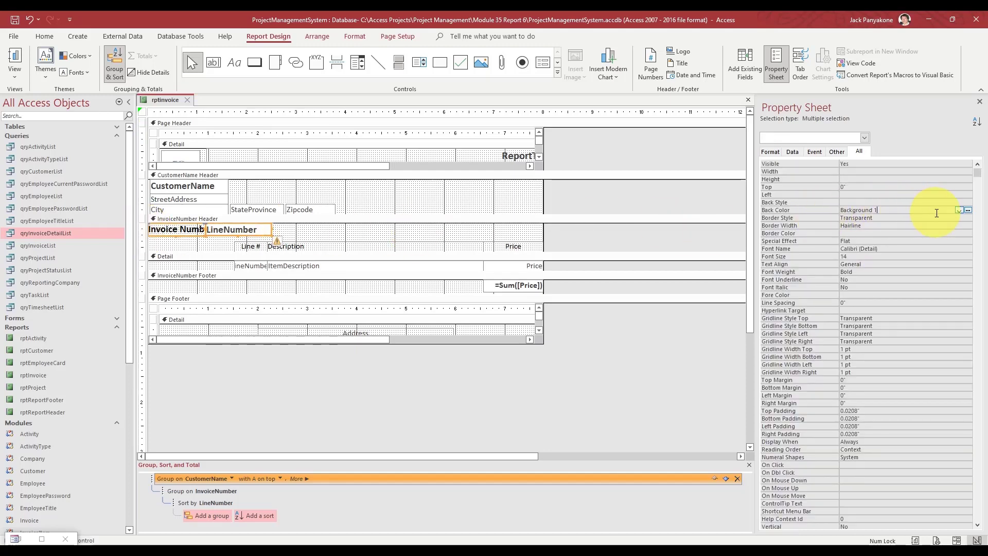
click(959, 210)
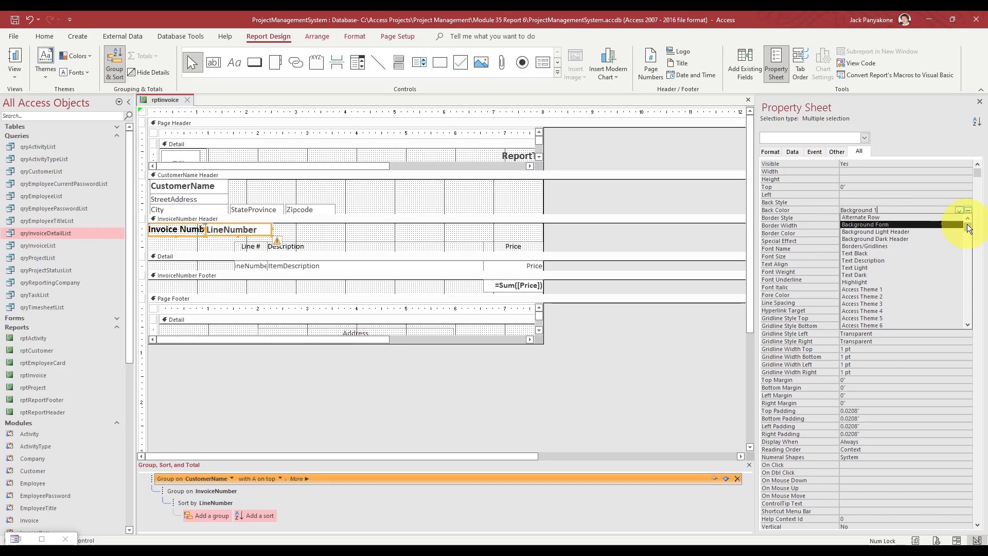
click(674, 236)
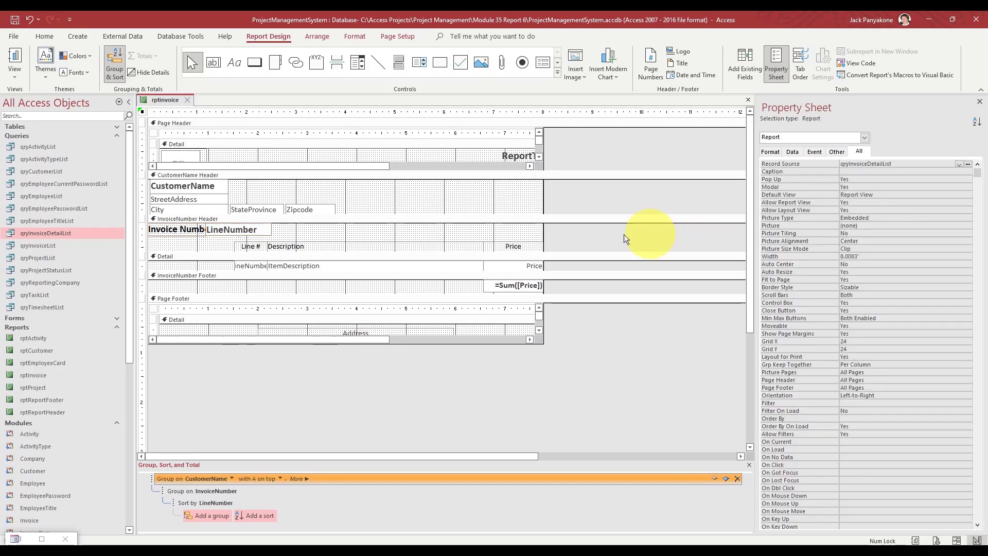
click(228, 233)
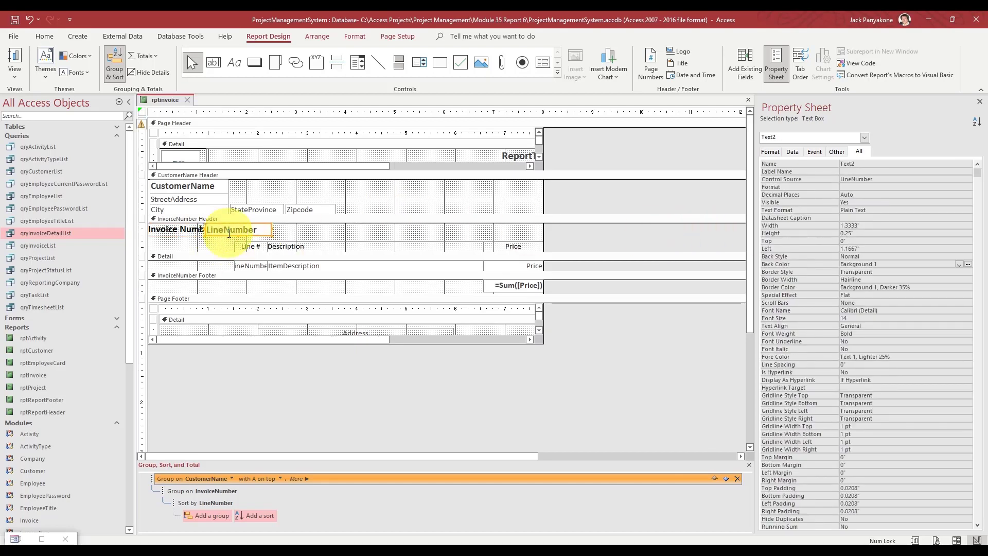
click(893, 255)
click(968, 256)
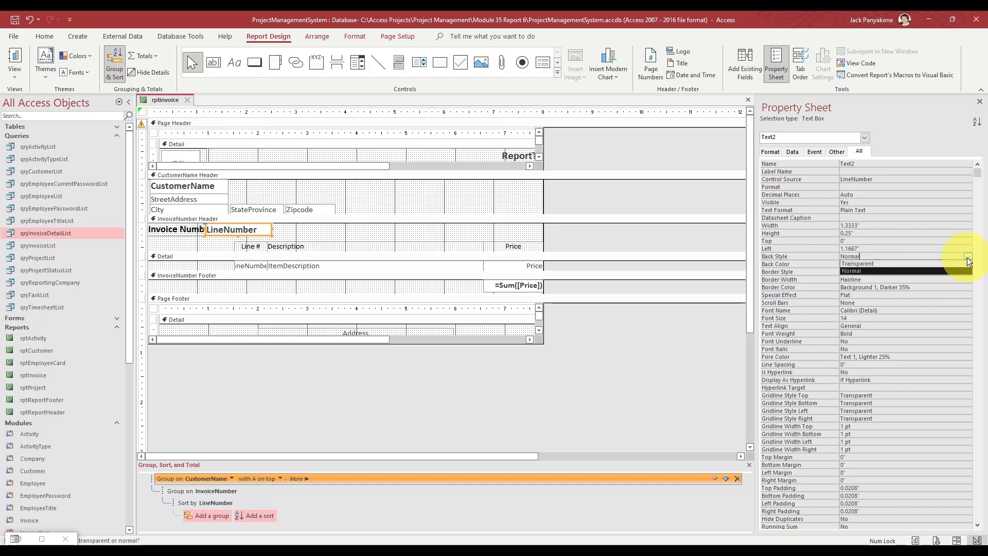
click(915, 264)
click(646, 194)
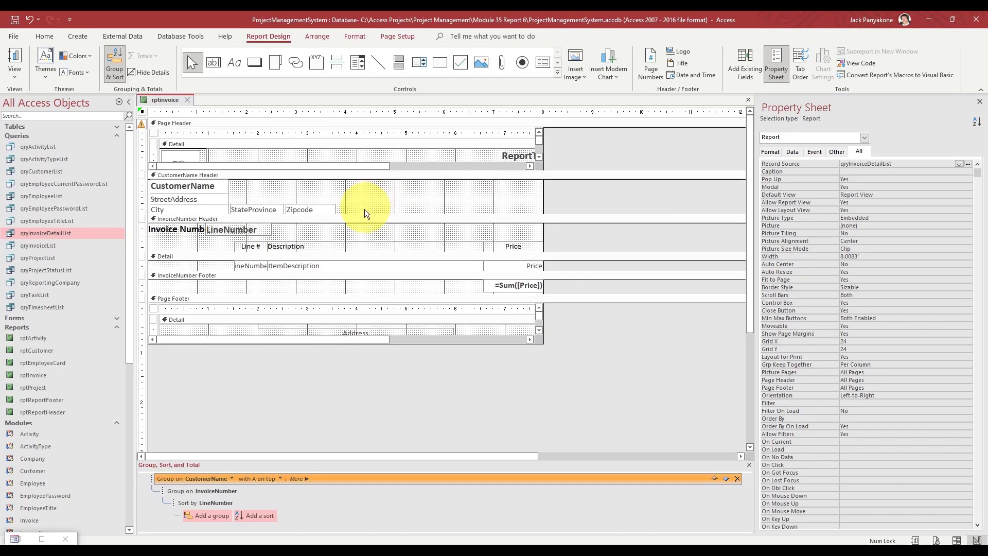
- Set Back Style to Transparent for the address fields in the CustomerName header
drag(363, 208, 199, 202)
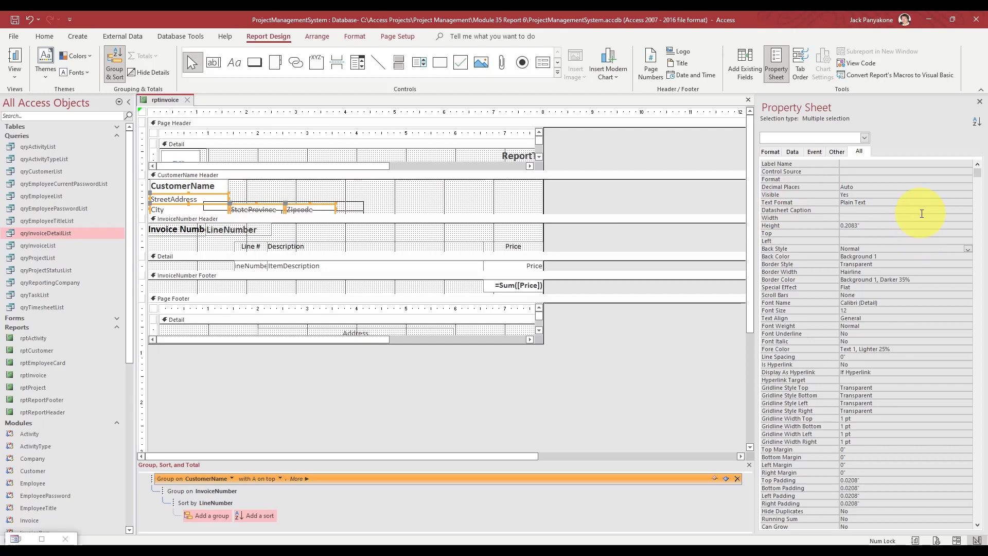
click(904, 247)
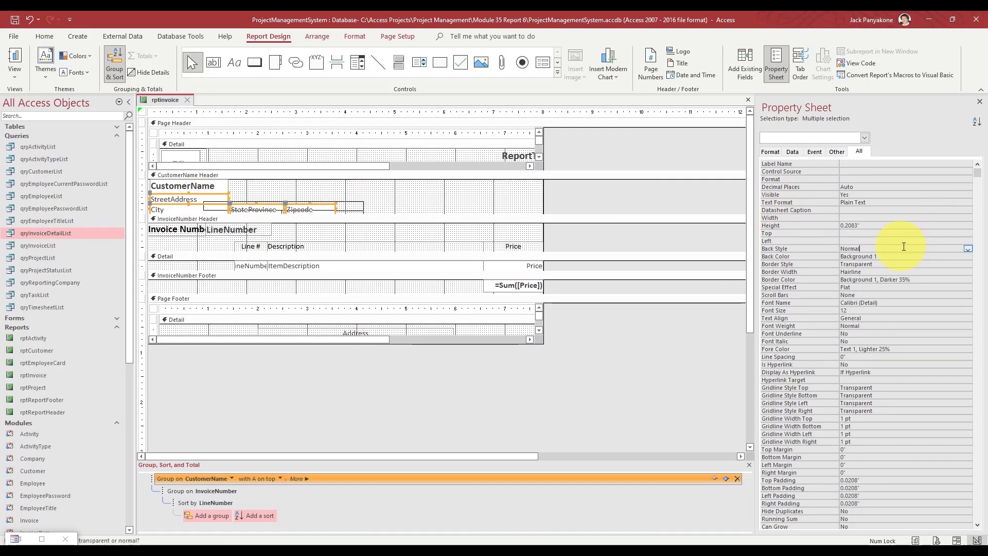
click(967, 248)
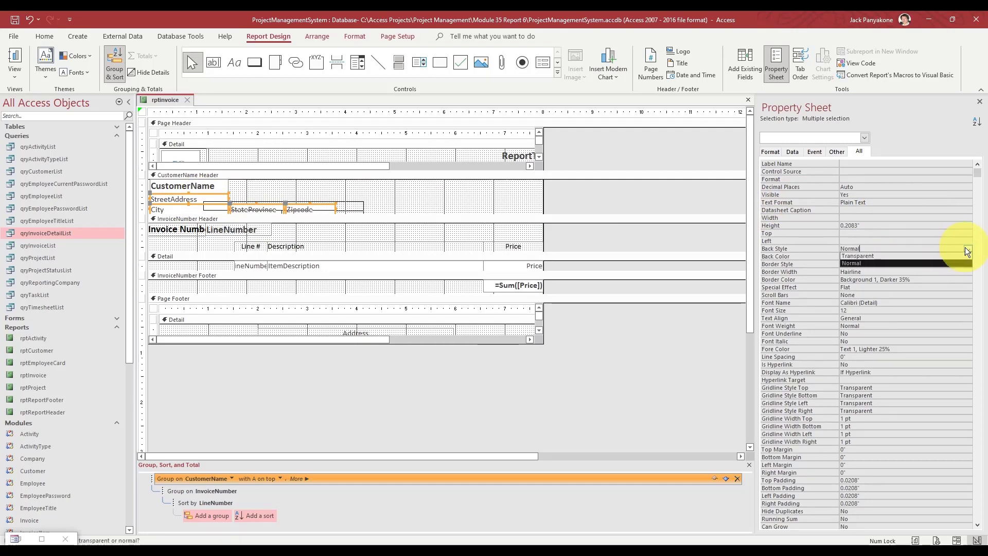
click(906, 254)
key(Return)
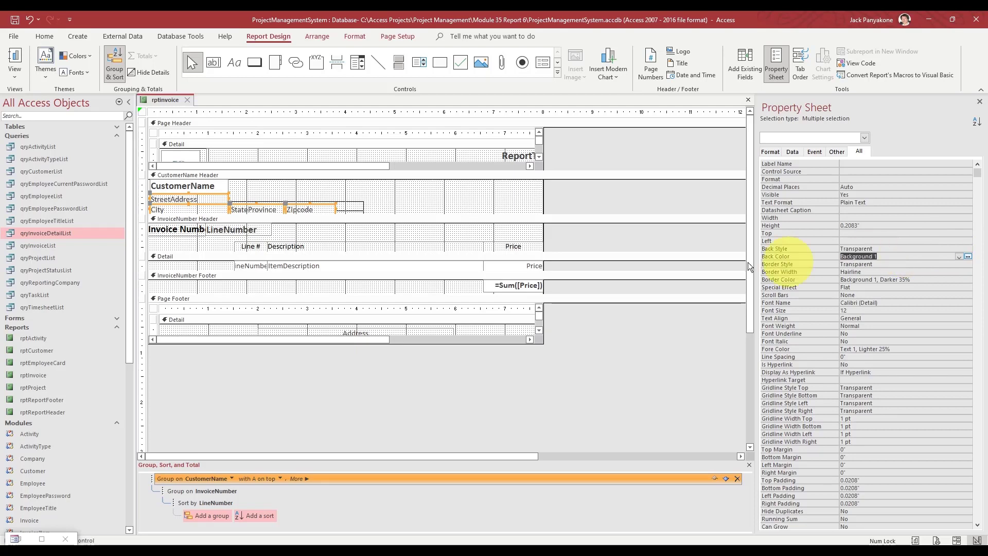
click(599, 193)
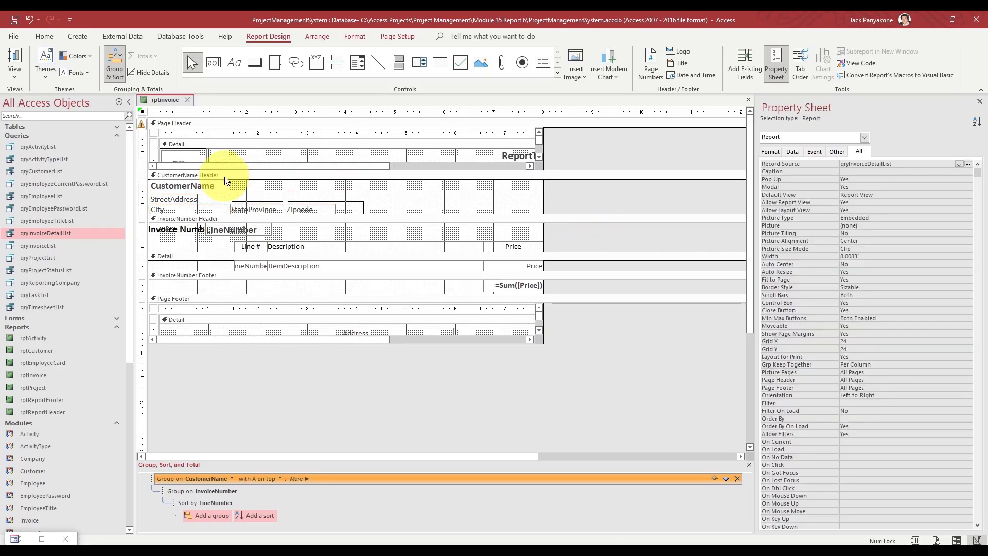
- Widen CustomerName to 2.6667", make its background transparent, and close rptInvoice
click(215, 187)
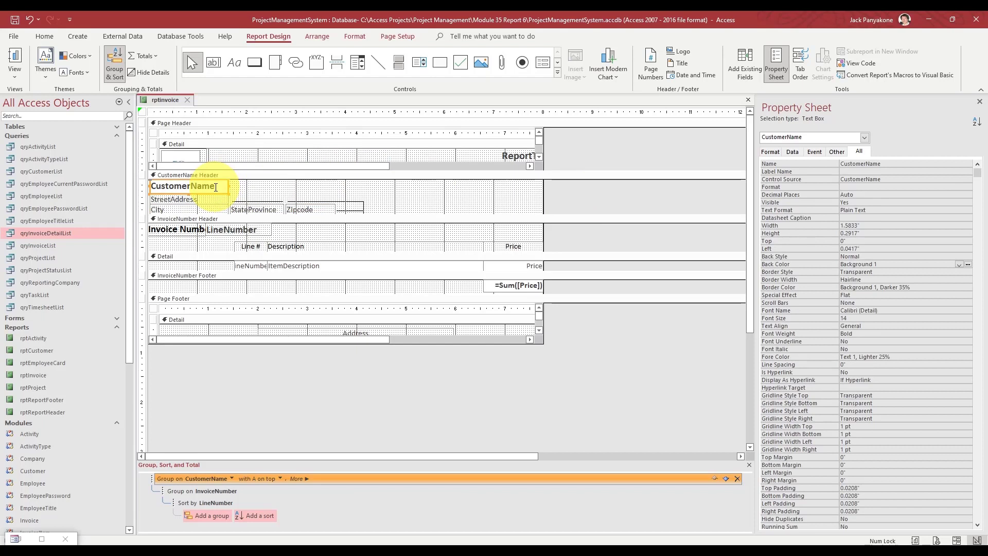
drag(229, 186, 282, 184)
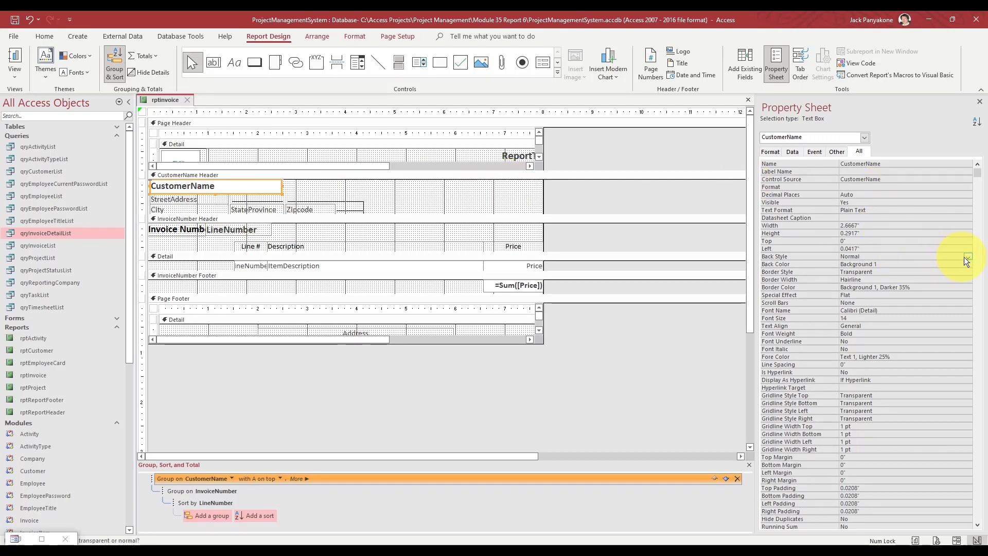
click(968, 257)
click(928, 263)
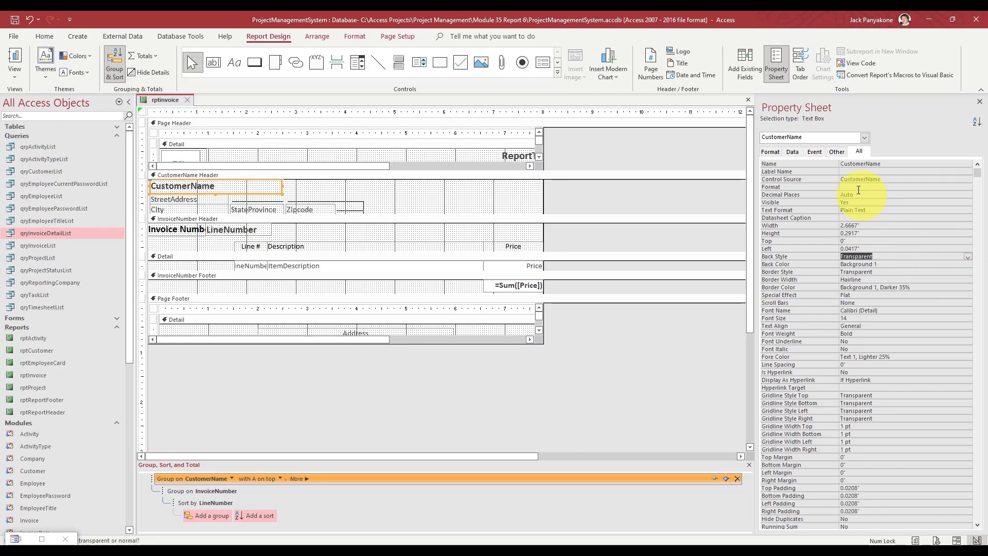
click(187, 100)
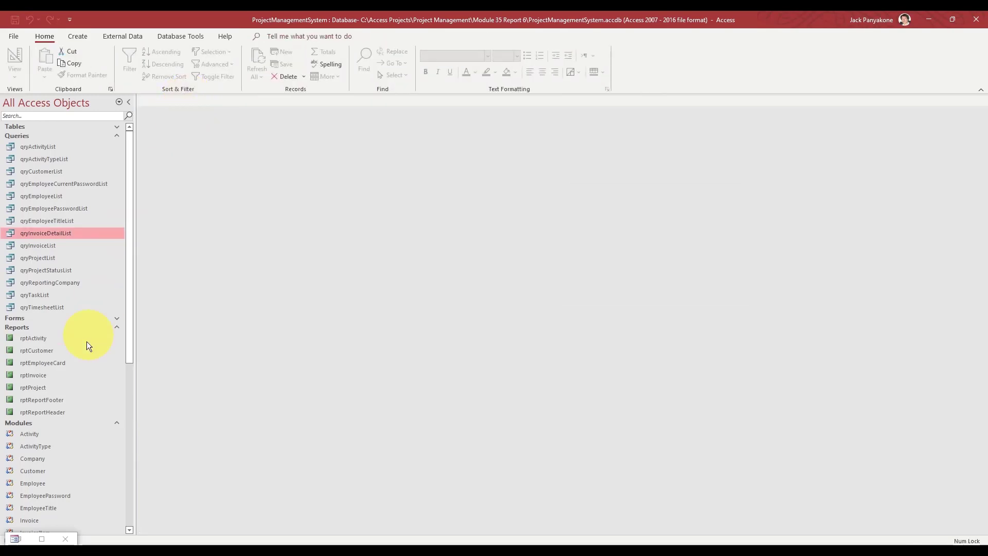
- Preview invoice INV-00001 full screen from the Project Management System's invoice options
click(42, 539)
click(130, 140)
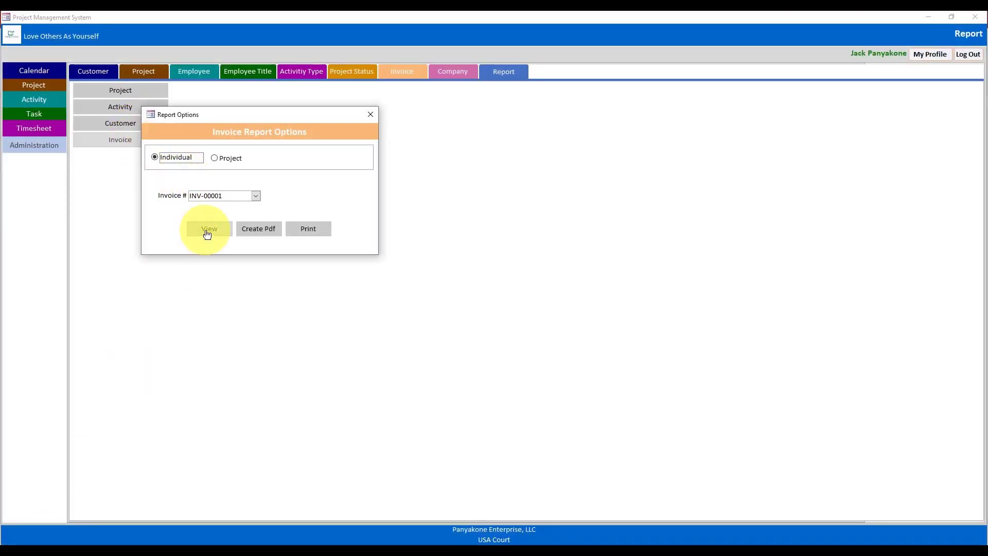
click(207, 234)
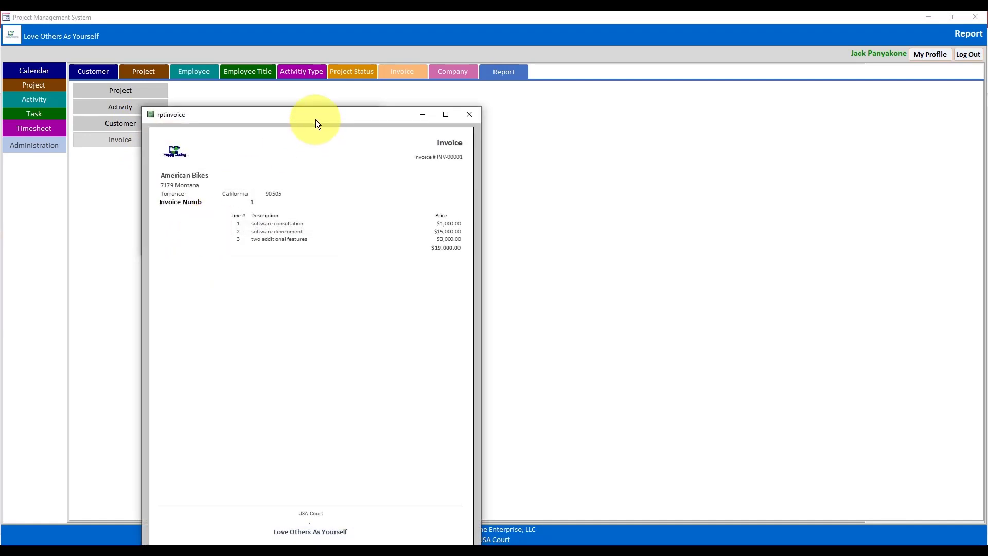
drag(316, 120, 402, 69)
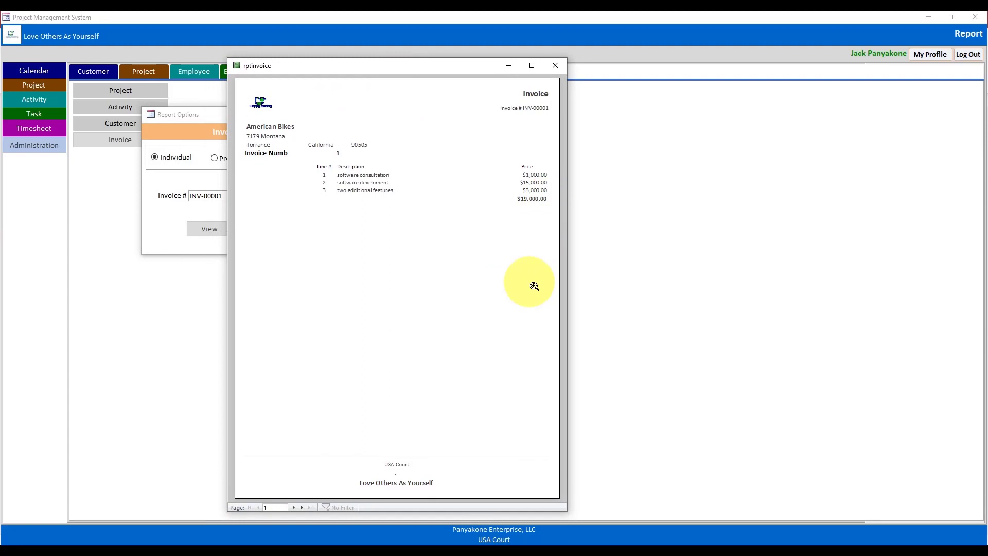
click(531, 66)
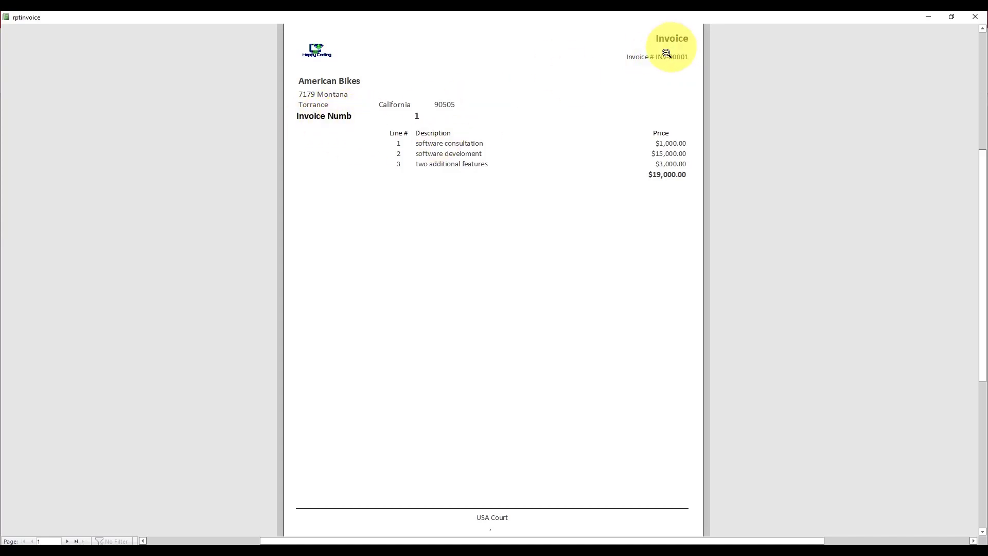
- Close the preview and Report Options, and minimize the form to reach the design
right_click(633, 27)
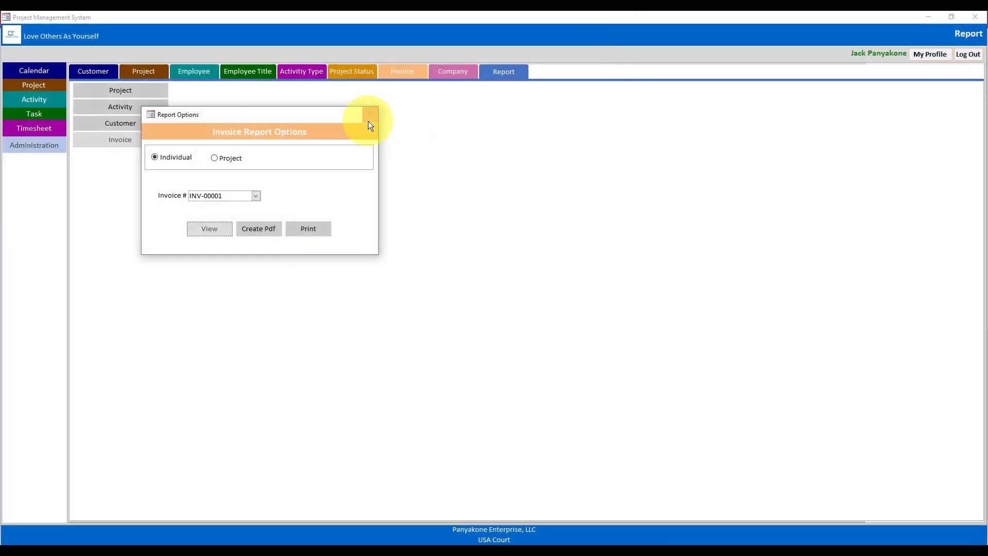
click(369, 115)
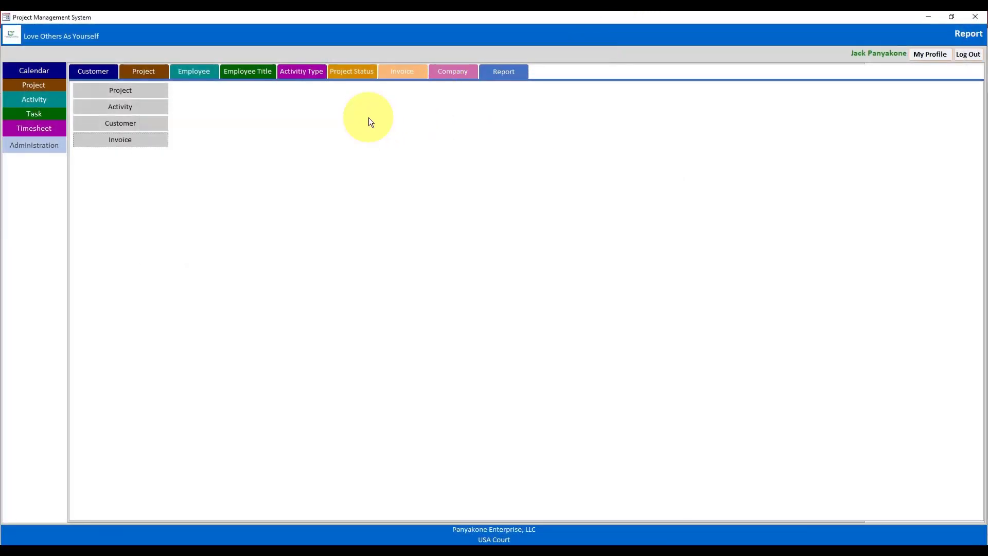
click(928, 17)
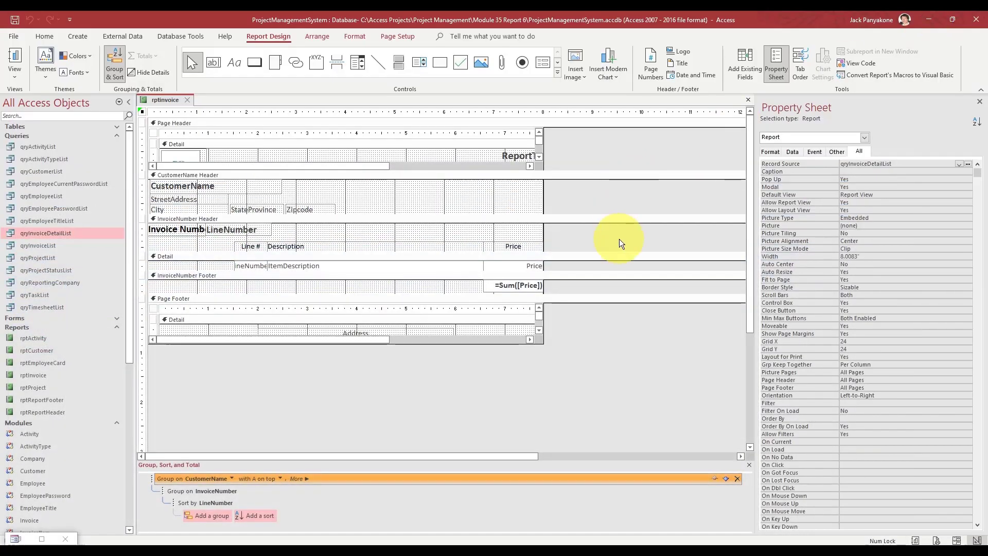
- Size the Invoice Number label to 1.4167" and place LineNumber beside it, 1.5833" wide
click(220, 233)
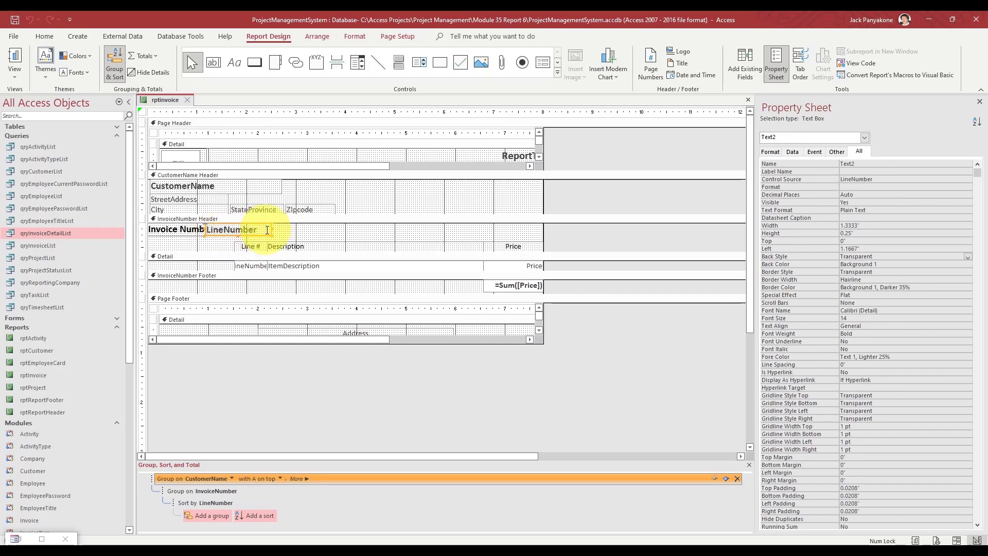
key(Right)
key(Right)
key(Right)
key(Right)
key(Right)
key(Right)
key(Right)
key(Right)
key(Right)
key(Right)
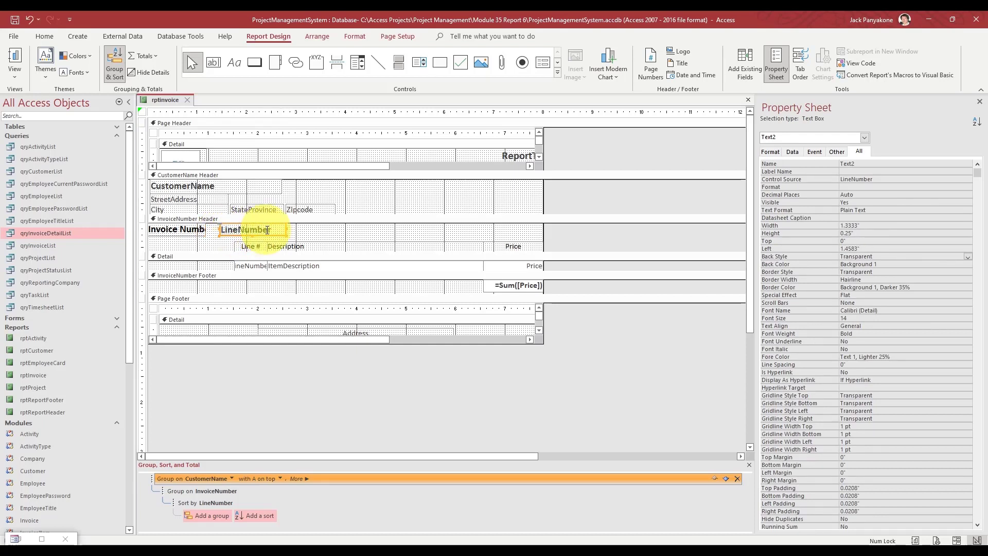
key(Right)
key(Right)
key(Right)
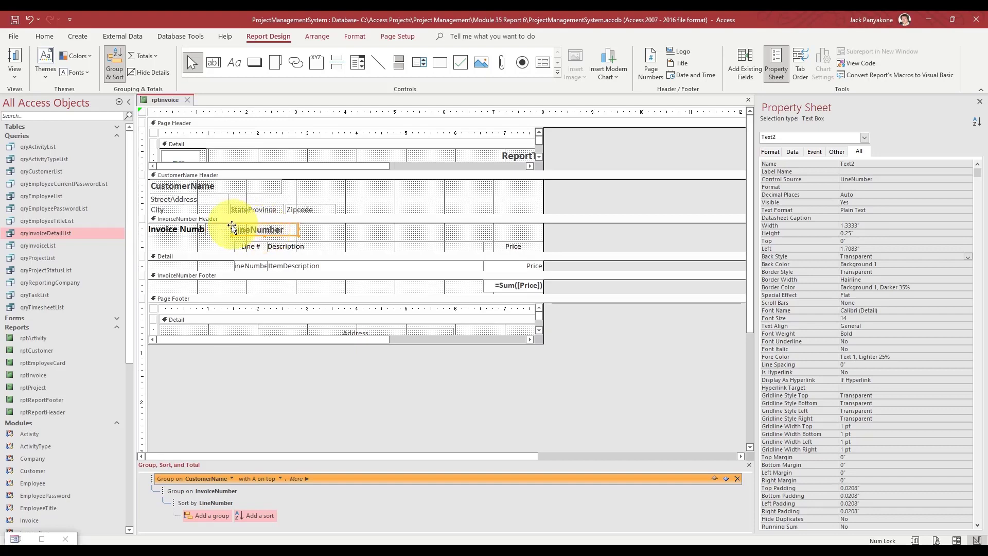
click(200, 234)
drag(205, 230, 222, 231)
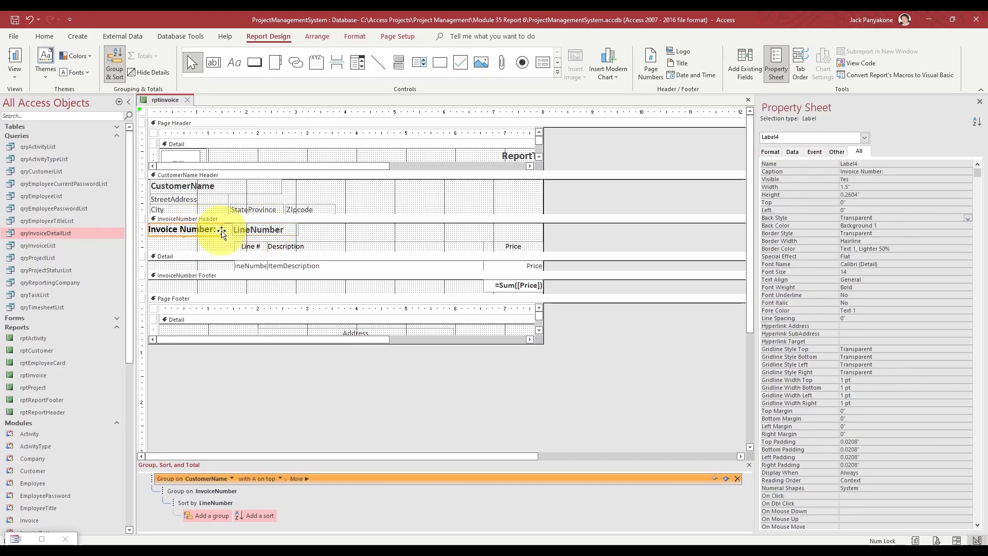
drag(220, 230, 216, 230)
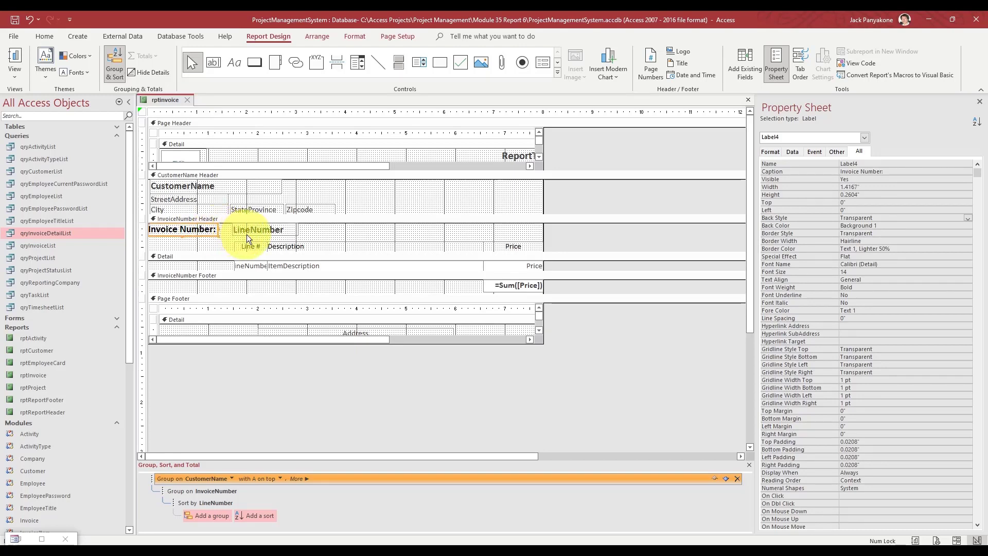
click(248, 230)
key(Left)
key(Left)
key(Left)
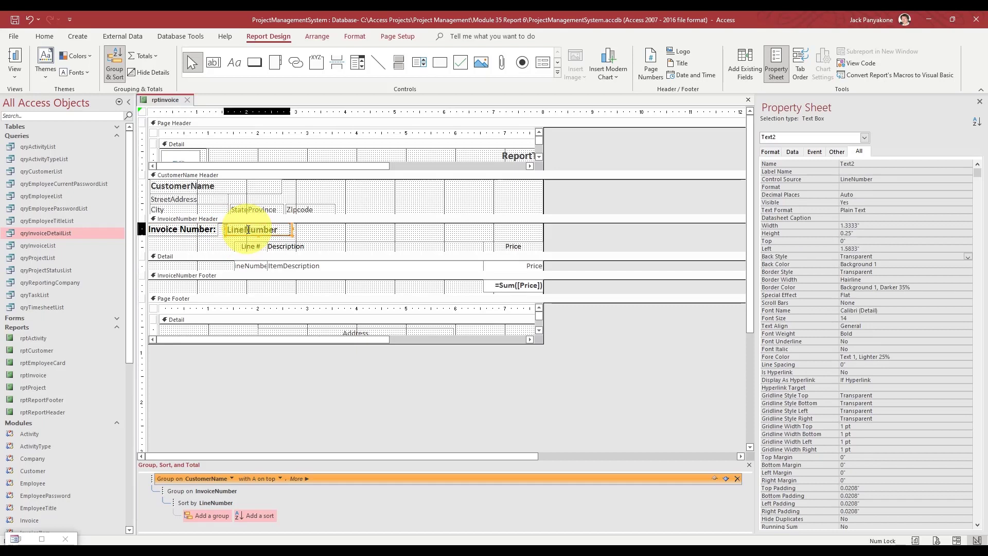
key(Left)
key(Left)
key(Left)
key(Left)
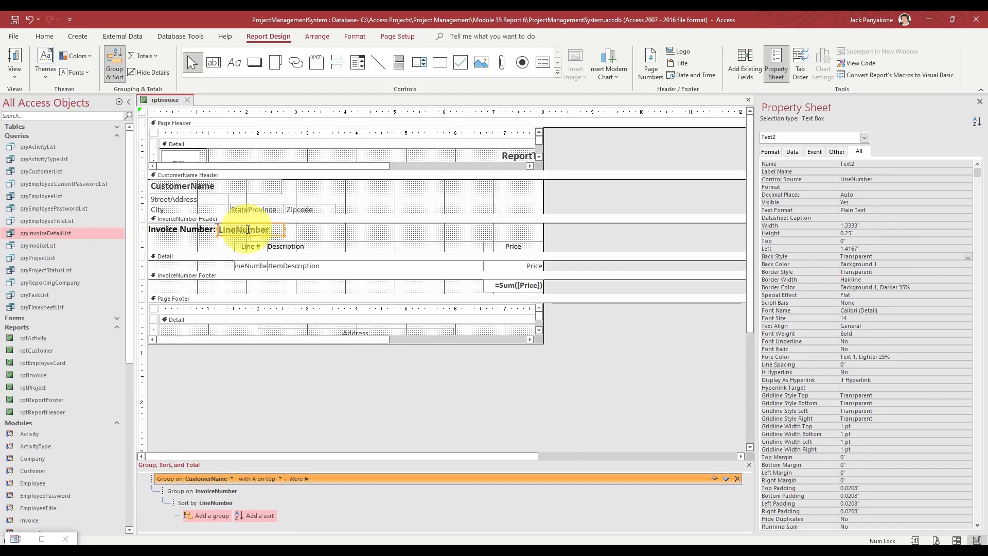
drag(282, 230, 296, 229)
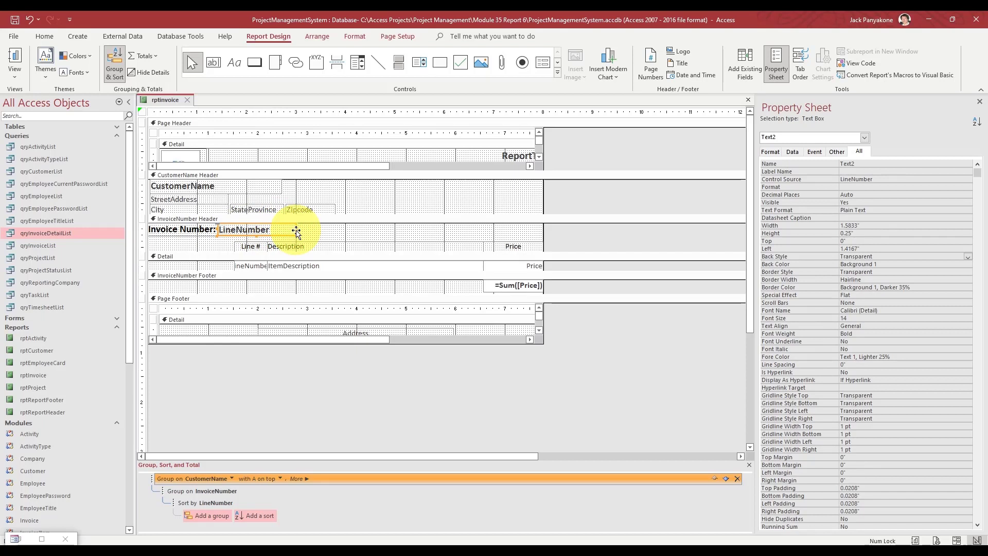
- Bind the header box beside the Invoice Number label to the InvoiceNumber field and name it InvoiceNumber
click(880, 179)
click(959, 180)
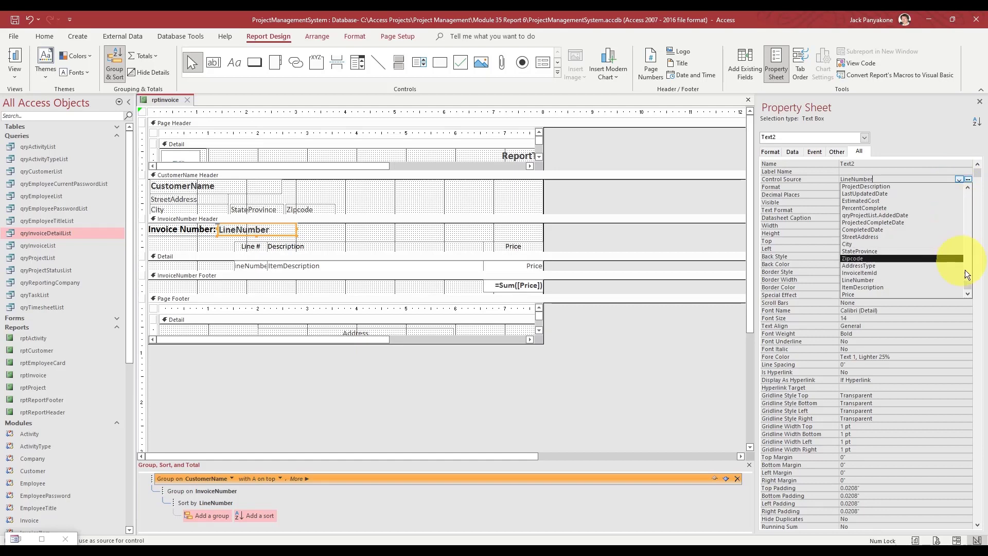
drag(966, 284, 967, 194)
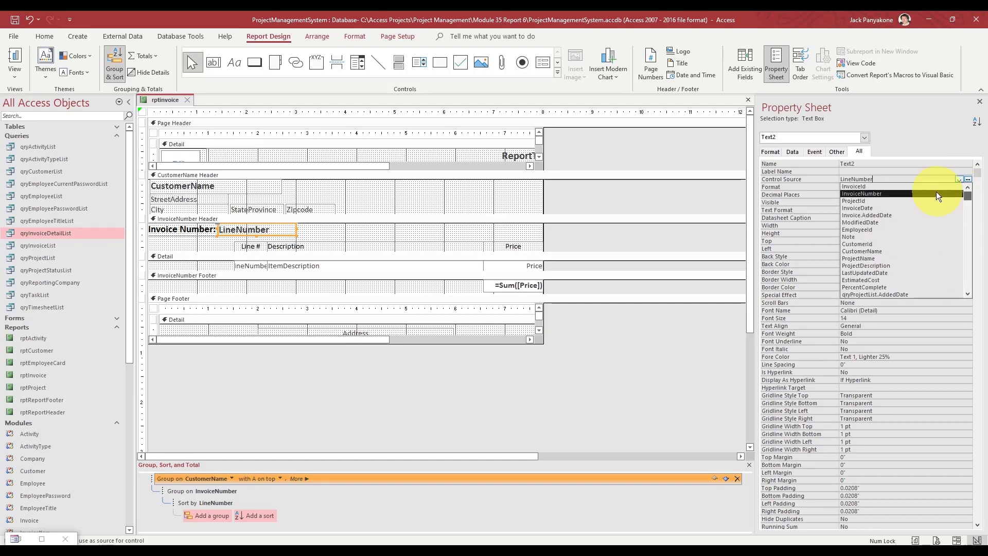
click(929, 194)
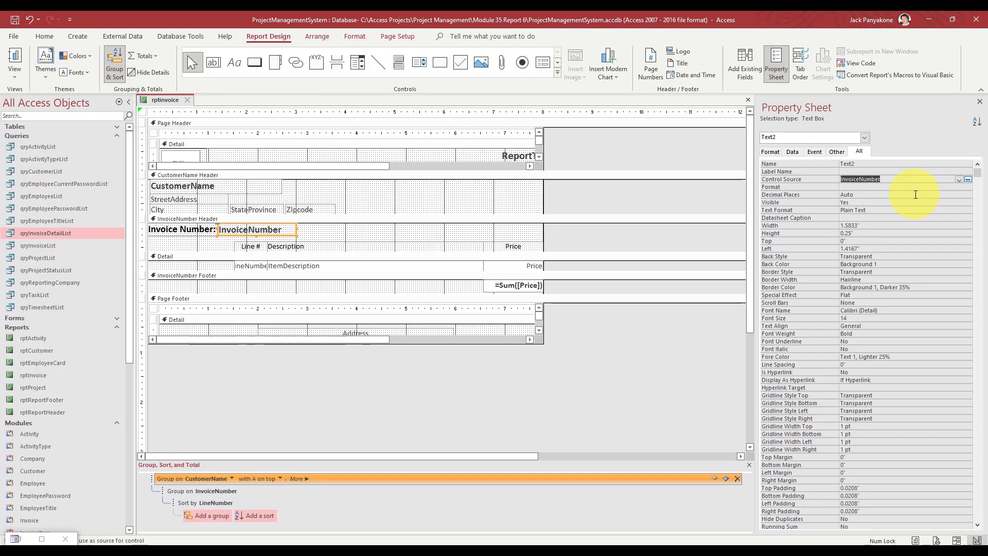
key(Up)
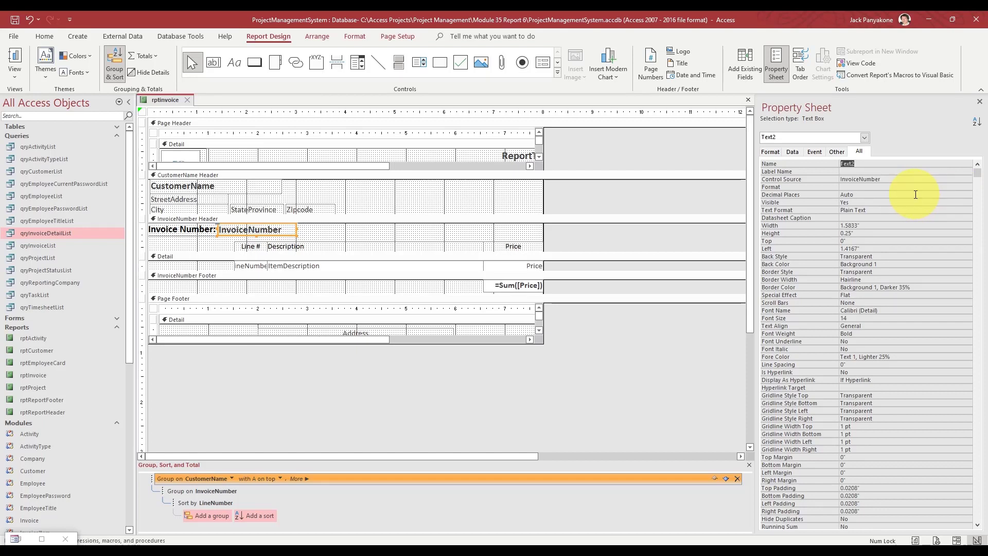
text(InvoiceNumber)
key(Return)
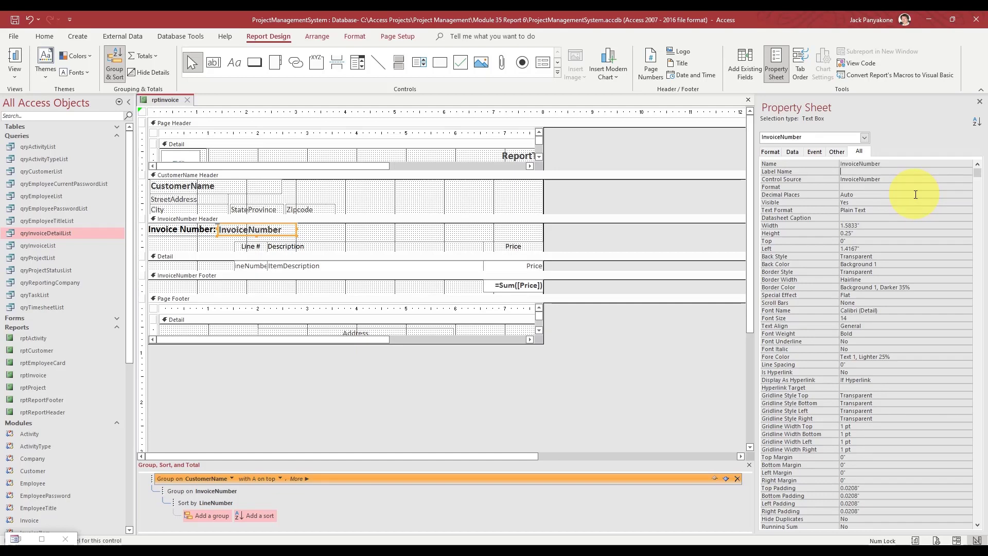
click(662, 198)
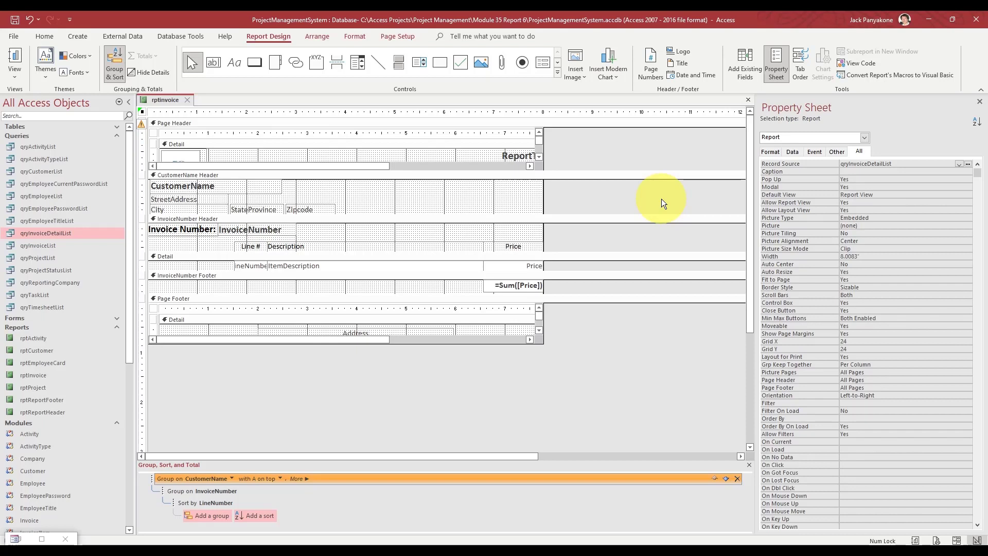
- Draw a full-width 8" line across the InvoiceNumber Header
click(378, 60)
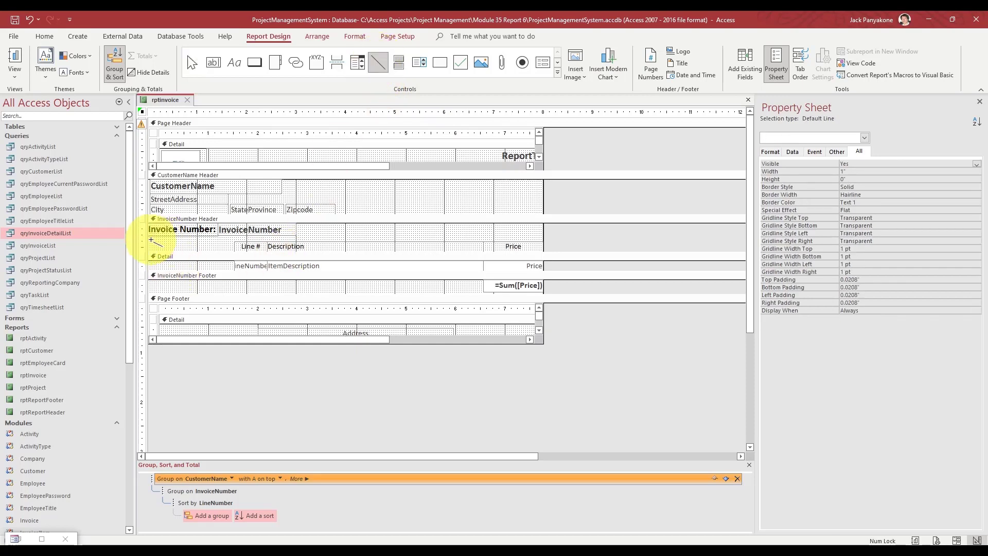
mouse_move(148, 239)
mouse_down()
mouse_move(419, 228)
mouse_move(550, 241)
mouse_move(545, 227)
mouse_move(542, 238)
mouse_up()
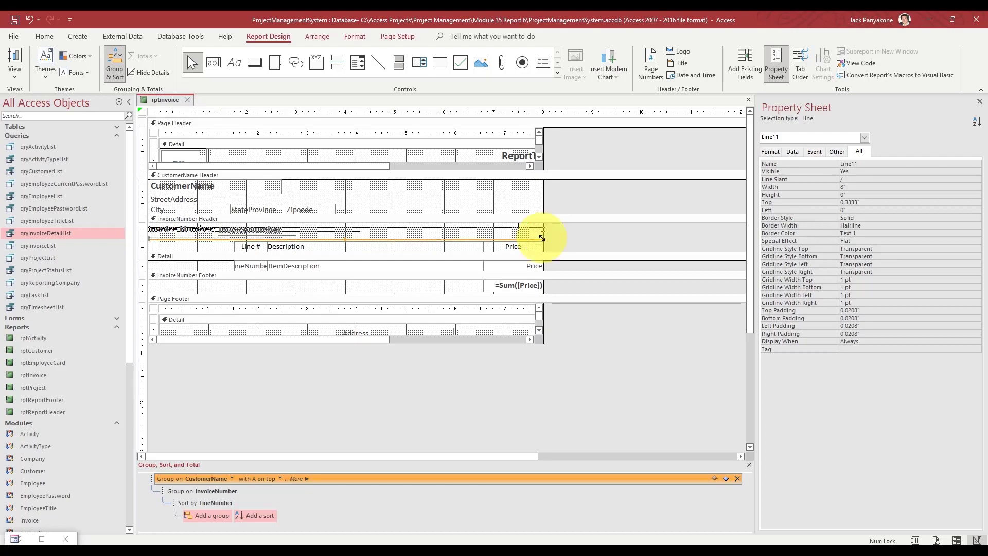
click(575, 237)
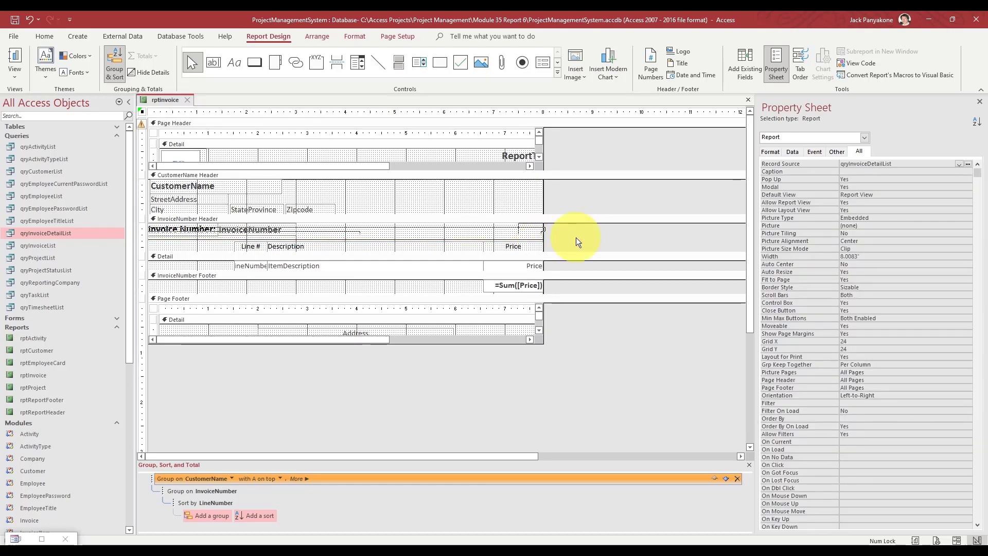
- Set the line's Border Width to 1 pt and close the rptInvoice design
click(221, 238)
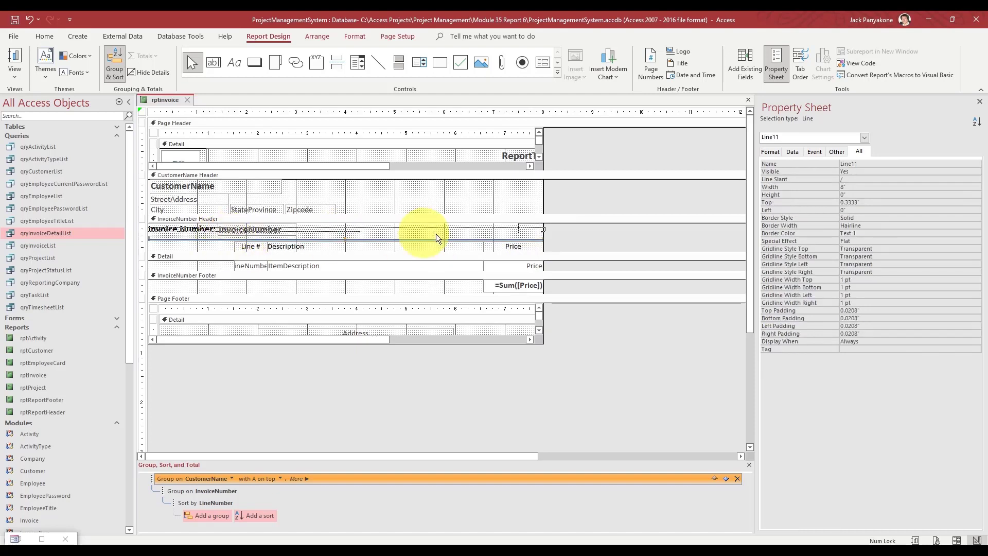
click(883, 224)
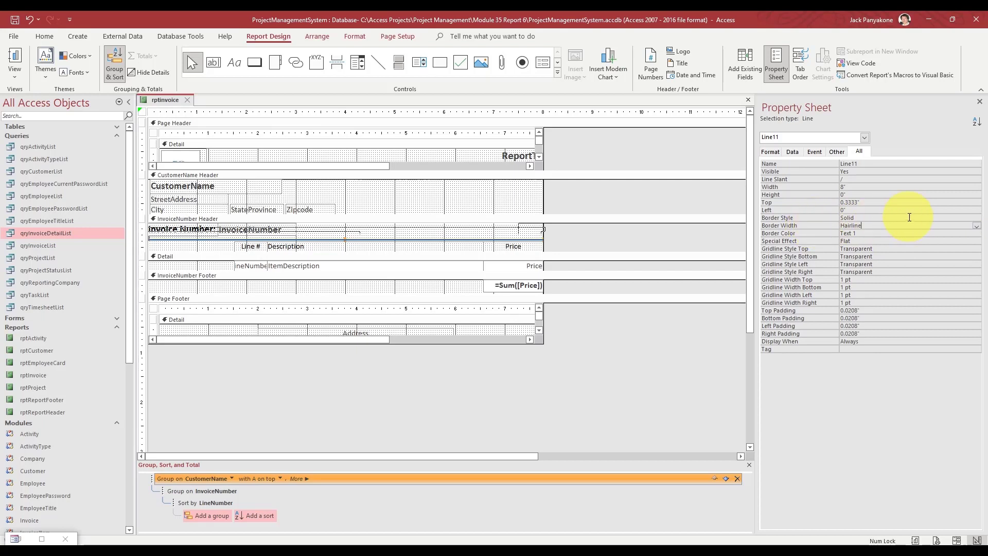
click(976, 227)
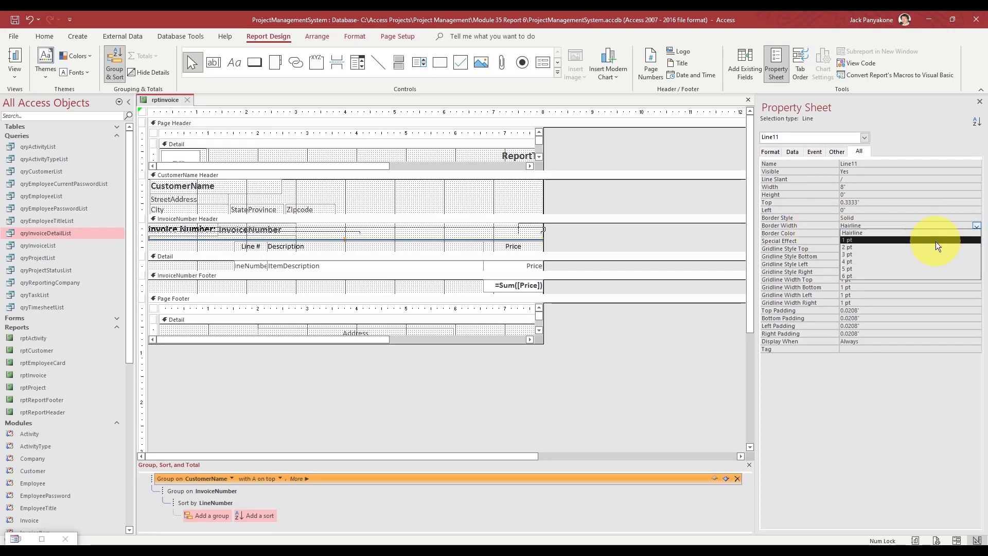
click(936, 240)
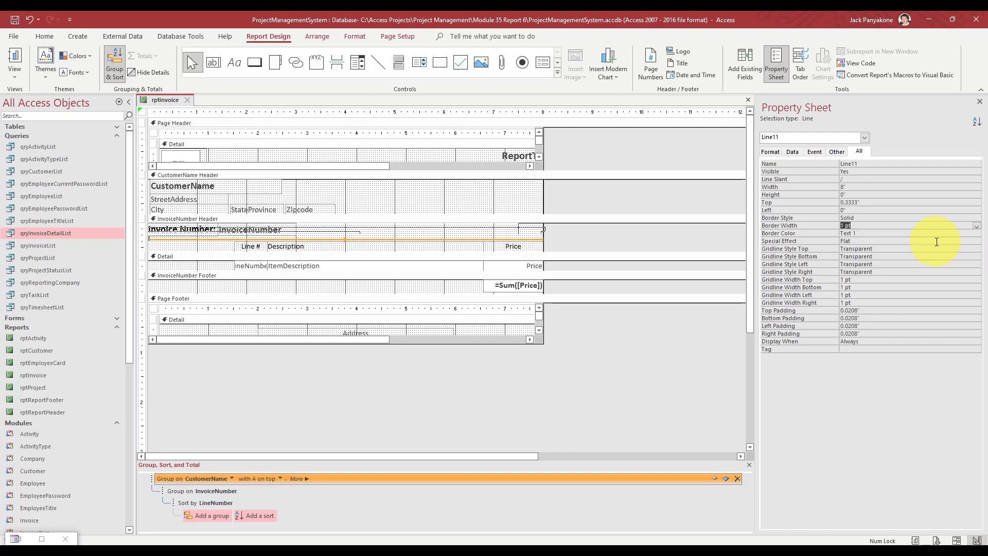
click(647, 247)
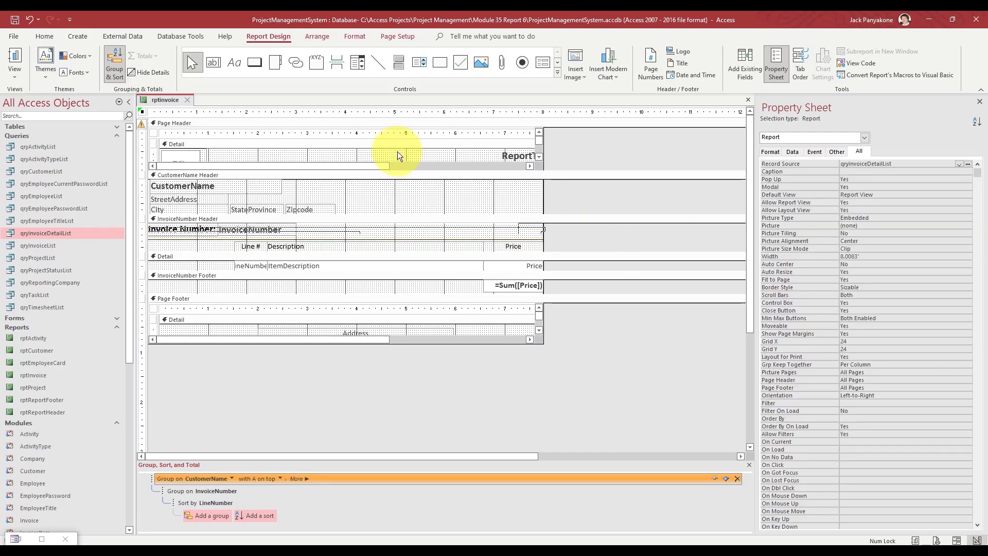
click(188, 100)
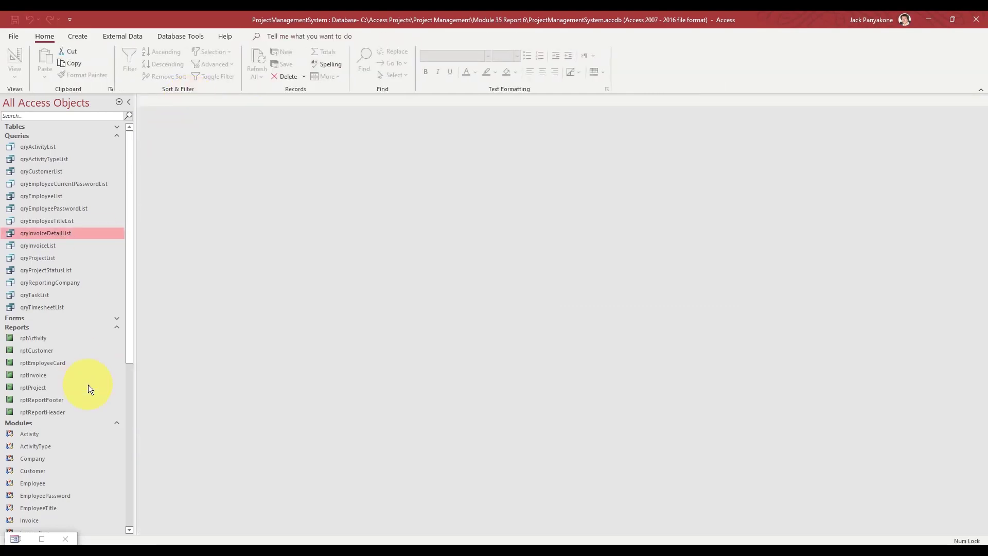
- Preview INV-00001 to check the new line, switch rptInvoice to Design View, and close Report Options
click(41, 538)
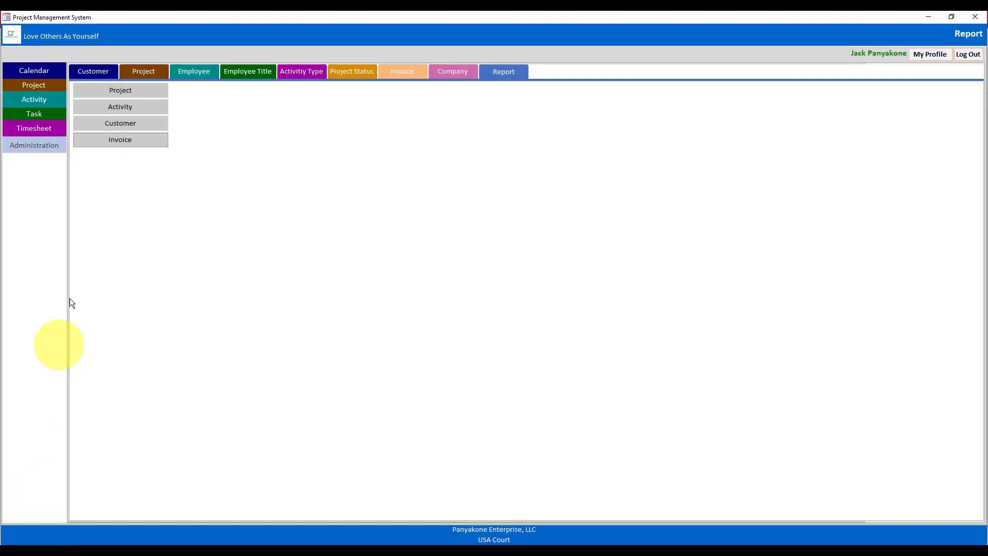
click(131, 146)
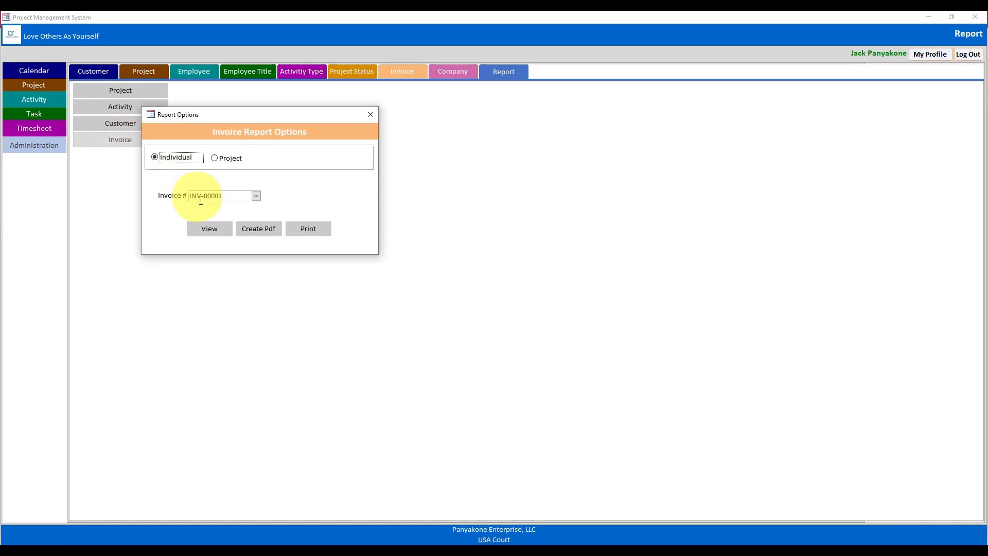
click(212, 232)
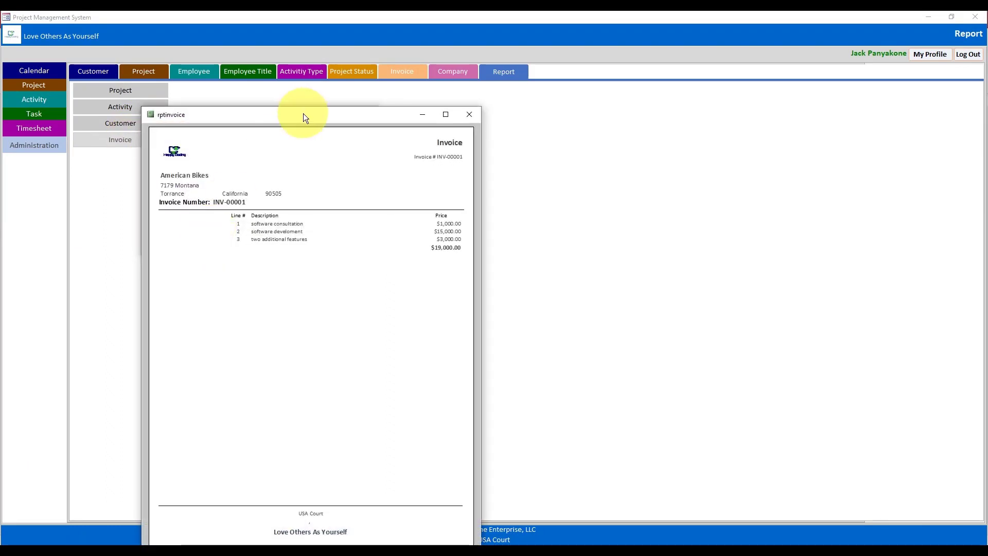
drag(304, 114, 403, 60)
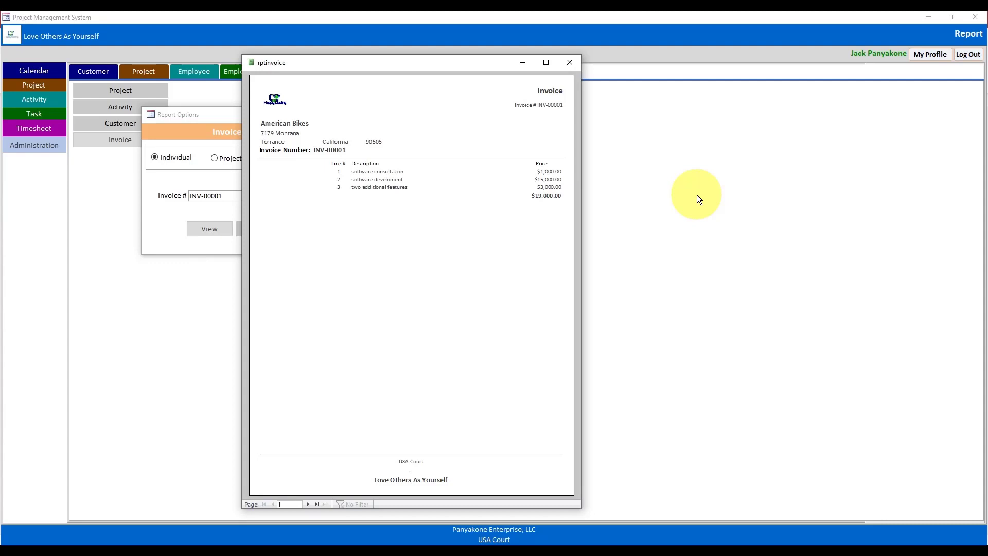
right_click(448, 65)
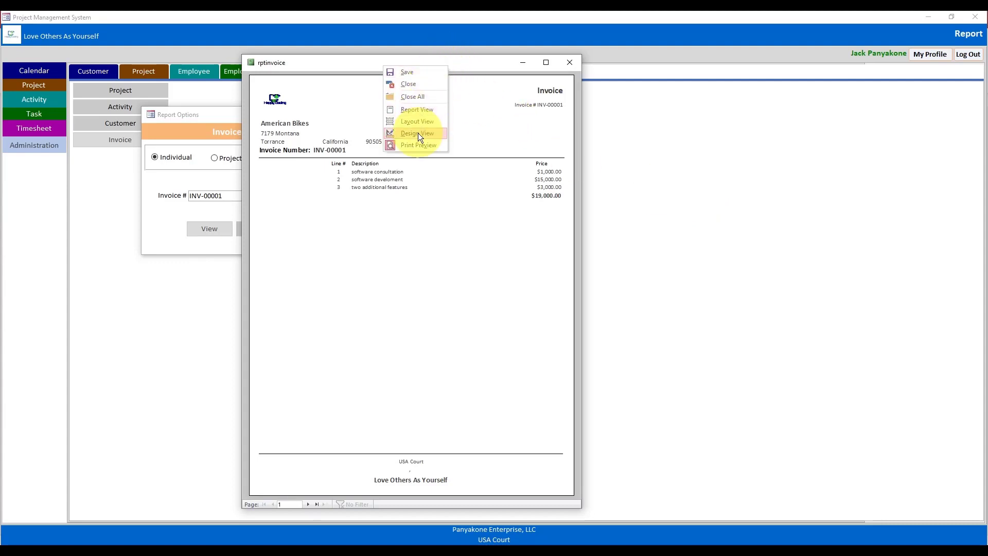
click(417, 133)
click(370, 114)
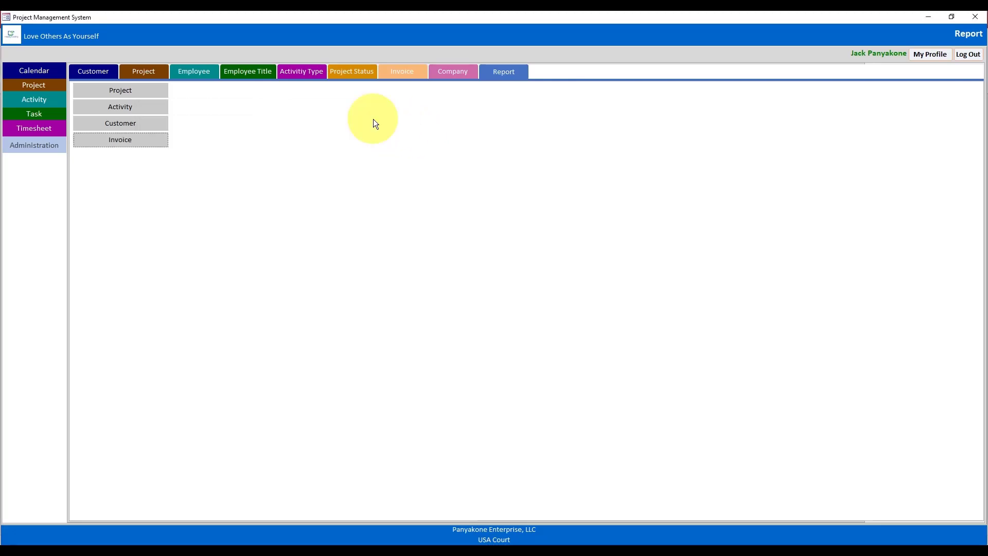
- Enlarge the InvoiceNumber Footer and paste a copy of the header line into it
click(930, 18)
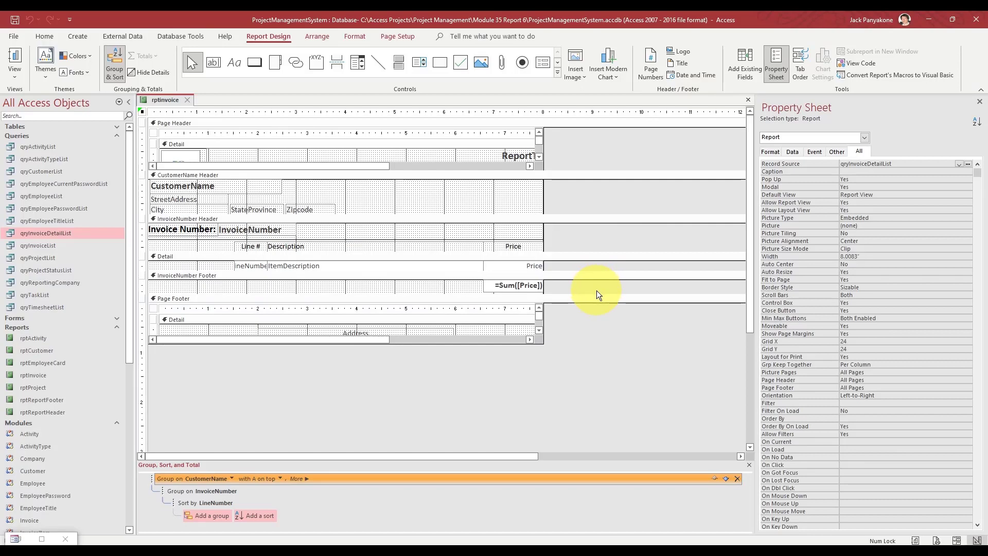
drag(594, 294, 586, 352)
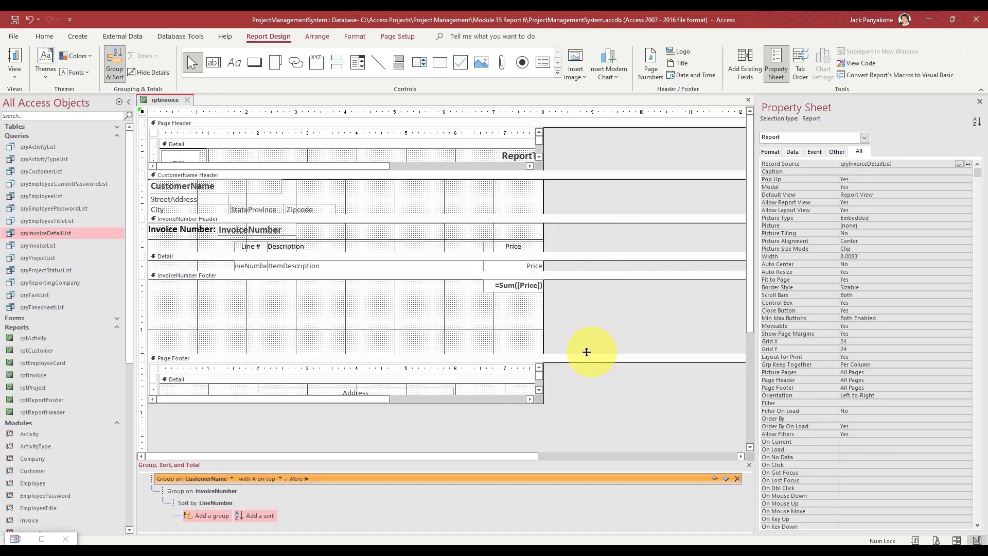
click(205, 239)
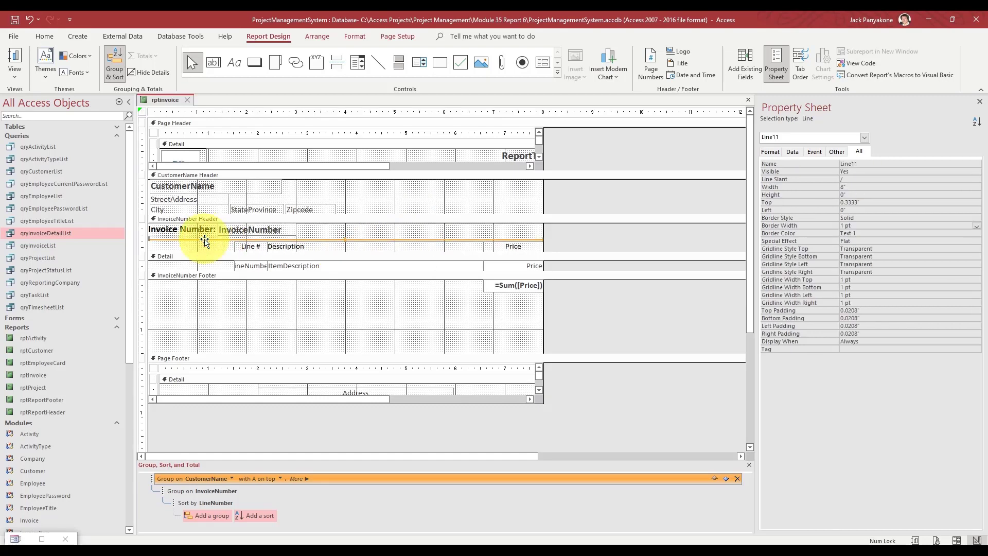
click(205, 276)
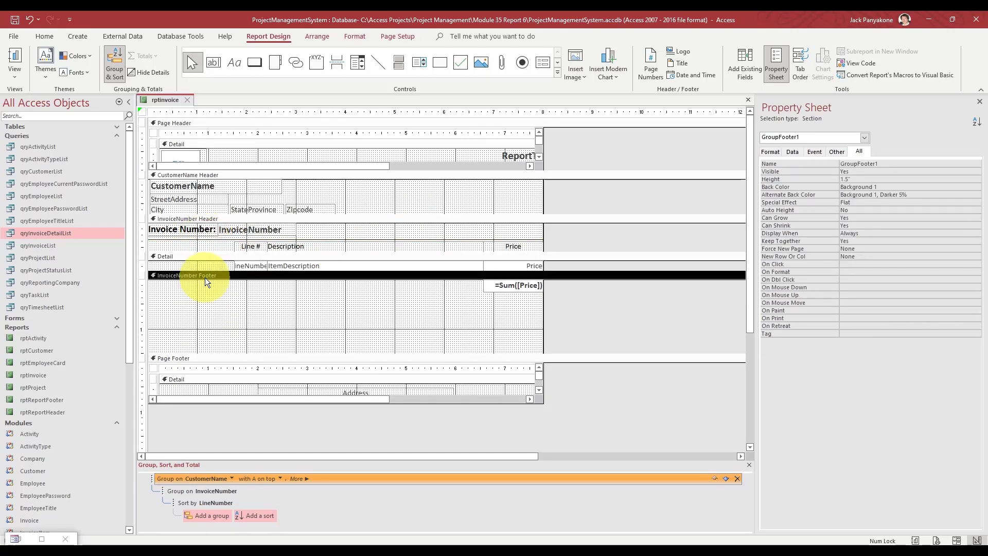
key(Tab)
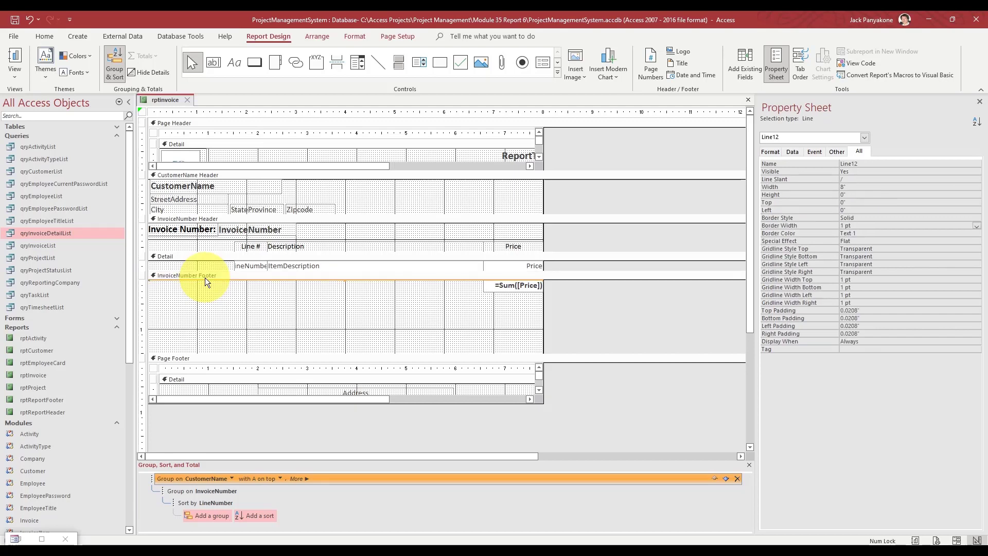
key(Down)
key(Down)
key(Down)
key(Down)
key(Down)
key(Down)
key(Down)
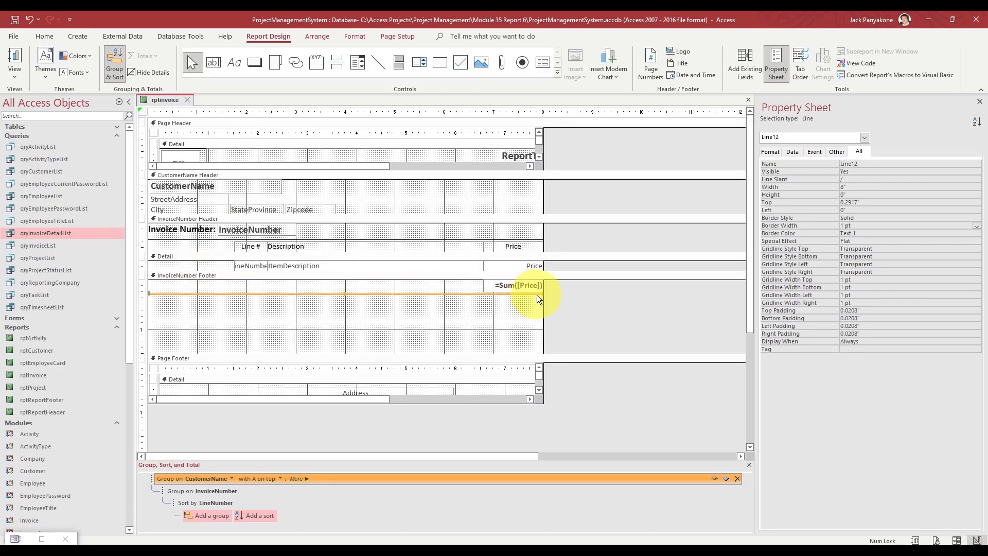
- Shorten the line to 1.25", move it atop the =Sum([Price]) total, shrink the footer, and close
click(149, 292)
drag(149, 292, 483, 294)
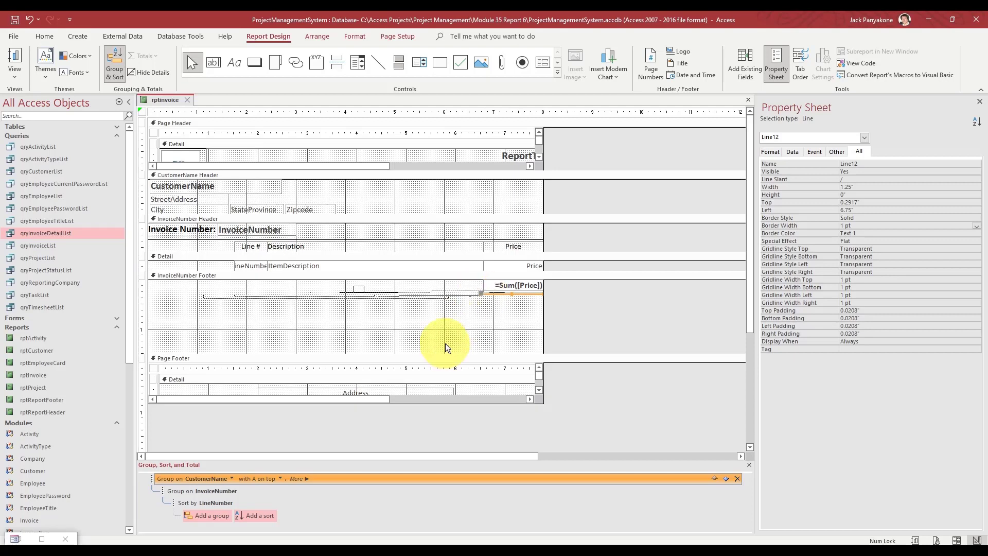
click(603, 332)
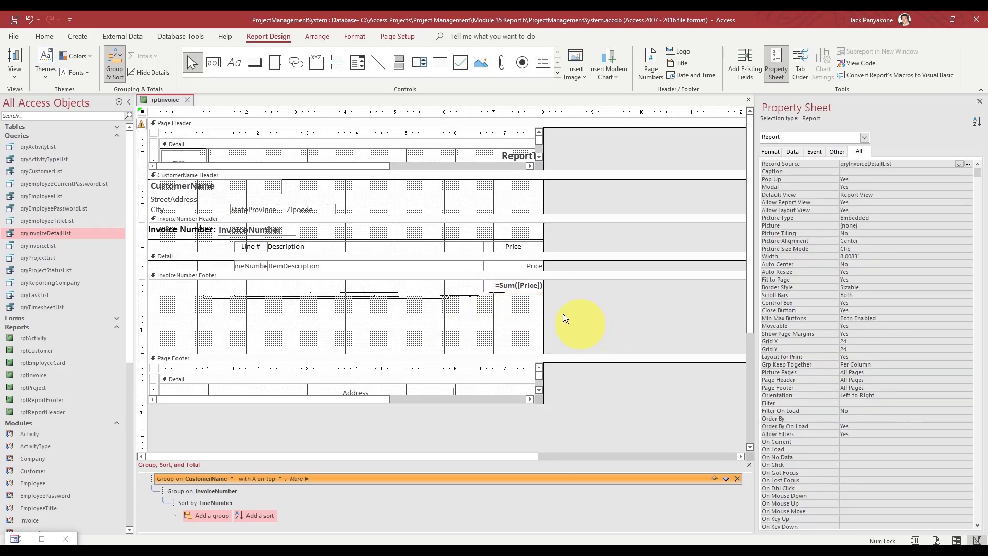
click(485, 294)
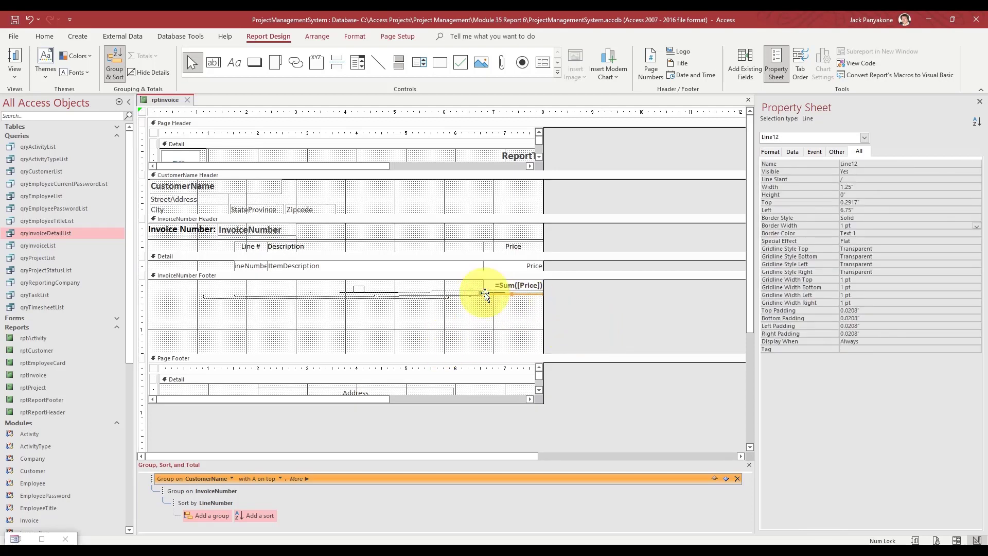
key(Up)
key(Up)
key(Up)
key(Up)
key(Up)
key(Up)
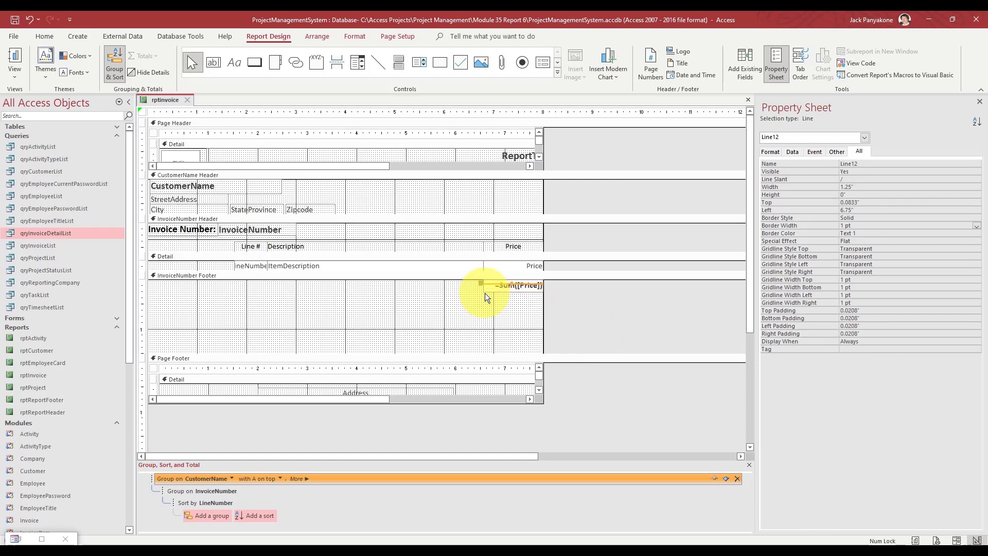
key(Up)
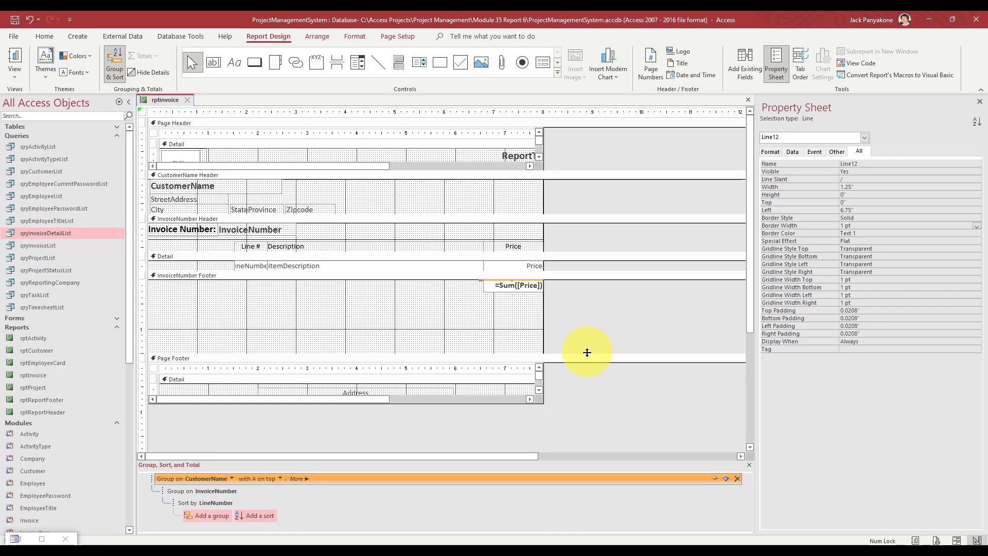
drag(587, 353, 572, 280)
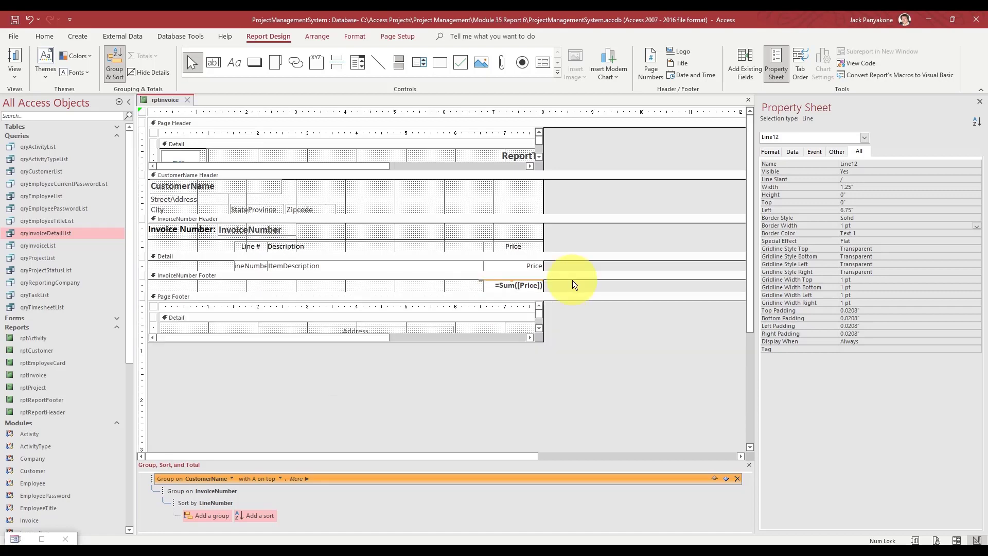
click(573, 240)
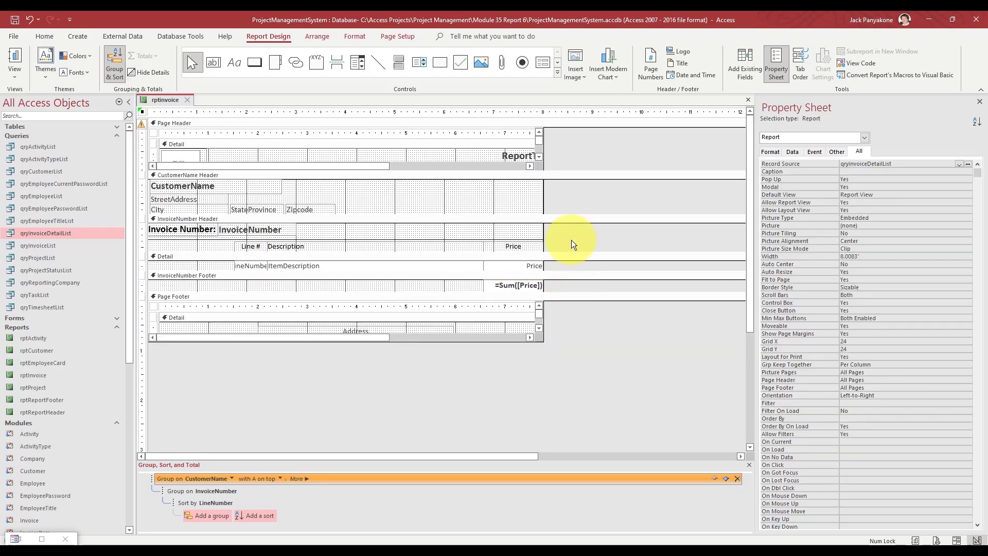
click(189, 100)
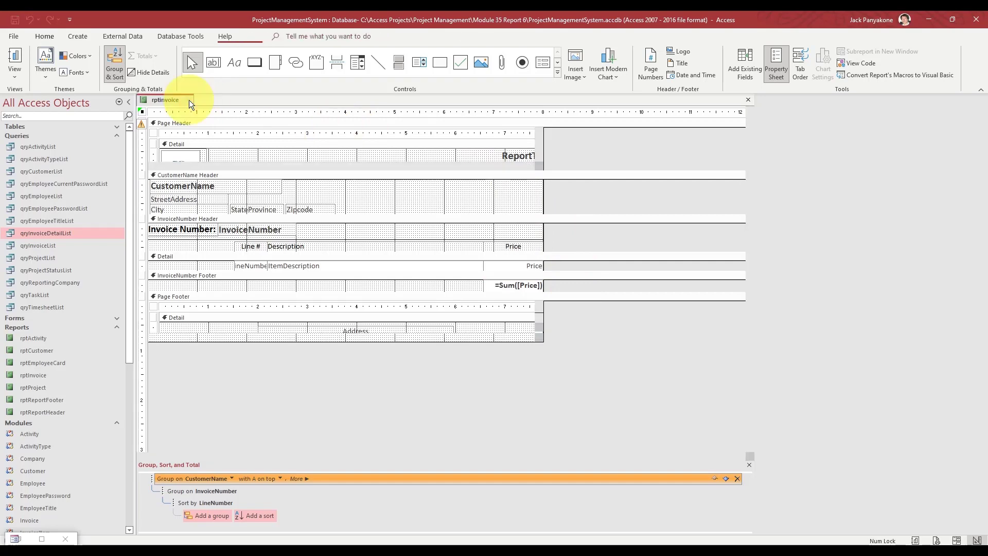
- Preview invoice INV-00001 from the invoice report options, then close the preview
click(41, 540)
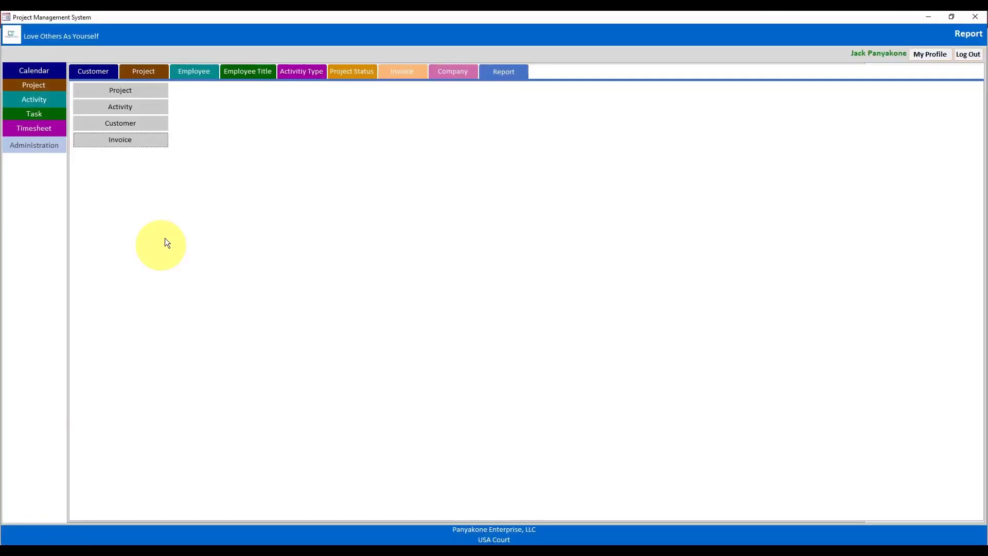
click(118, 138)
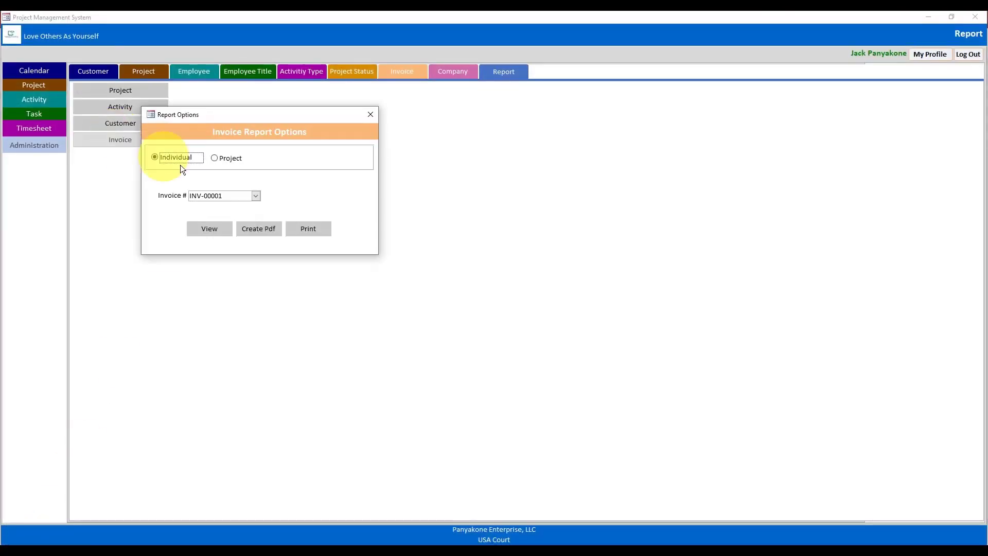
click(208, 230)
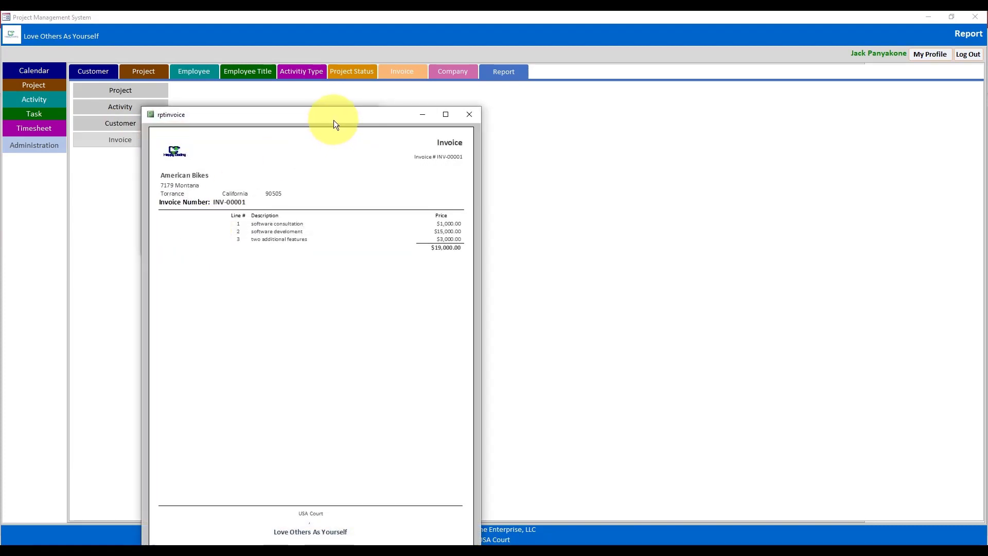
drag(334, 123, 431, 93)
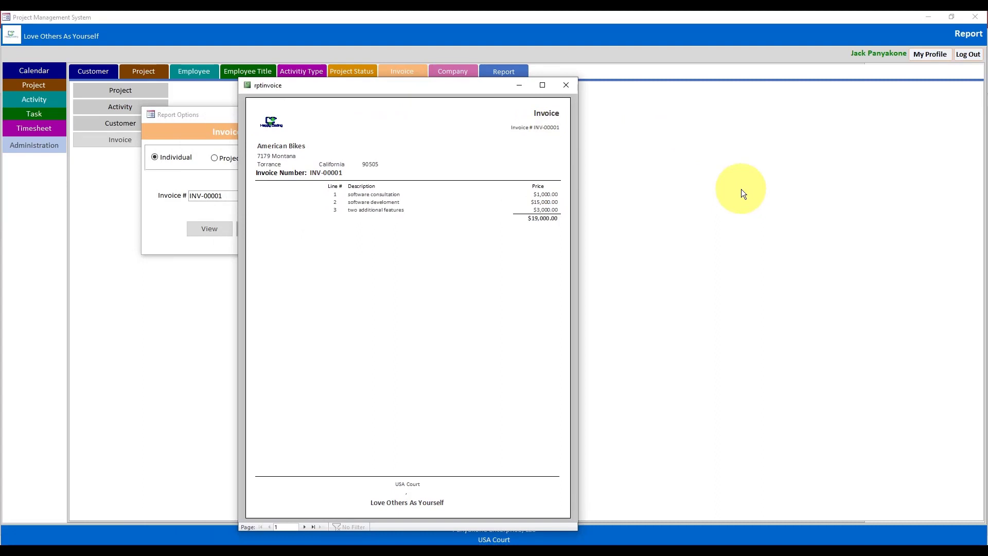
click(567, 86)
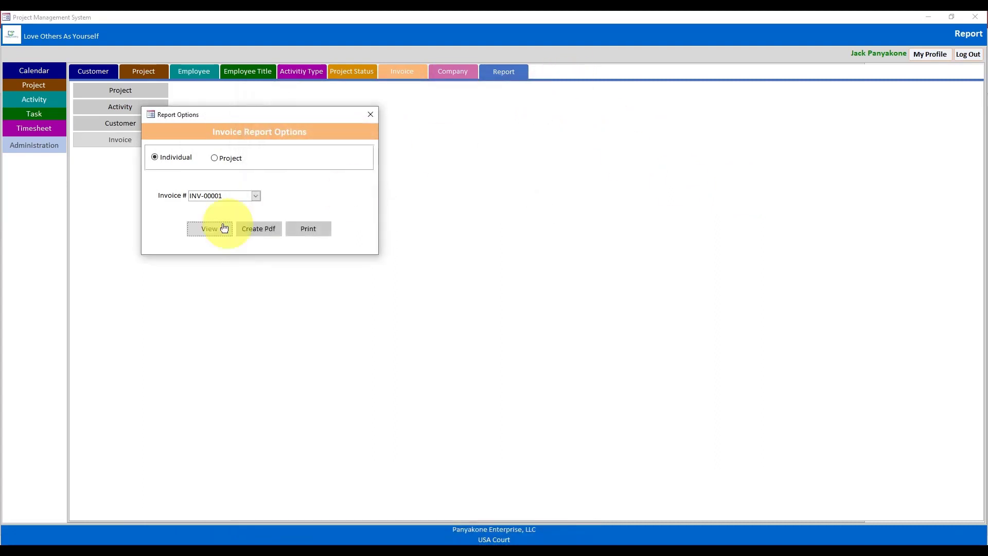
- Preview INV-00002 showing a $5,000.00 total, close it, and switch reporting to by Project
click(256, 196)
click(228, 212)
click(219, 227)
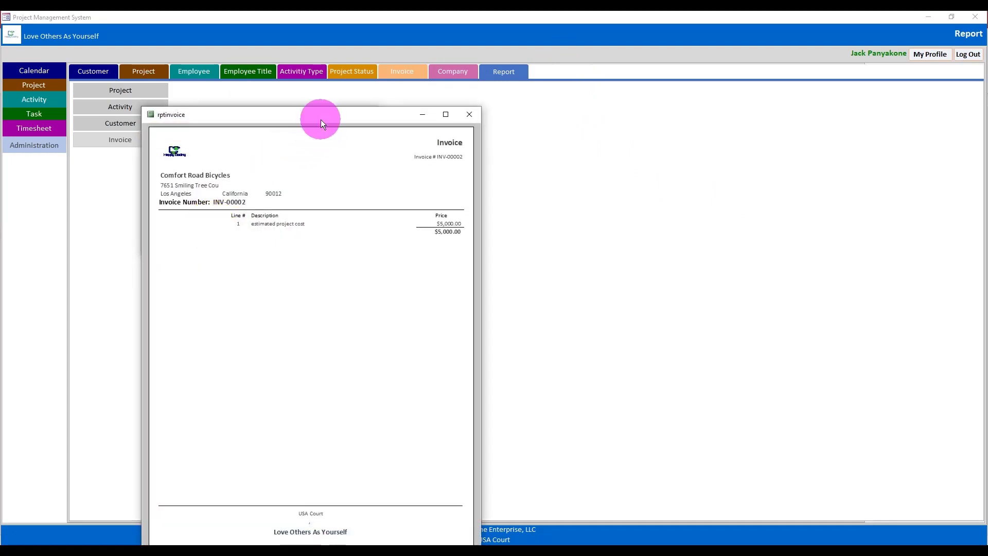
drag(320, 121, 486, 59)
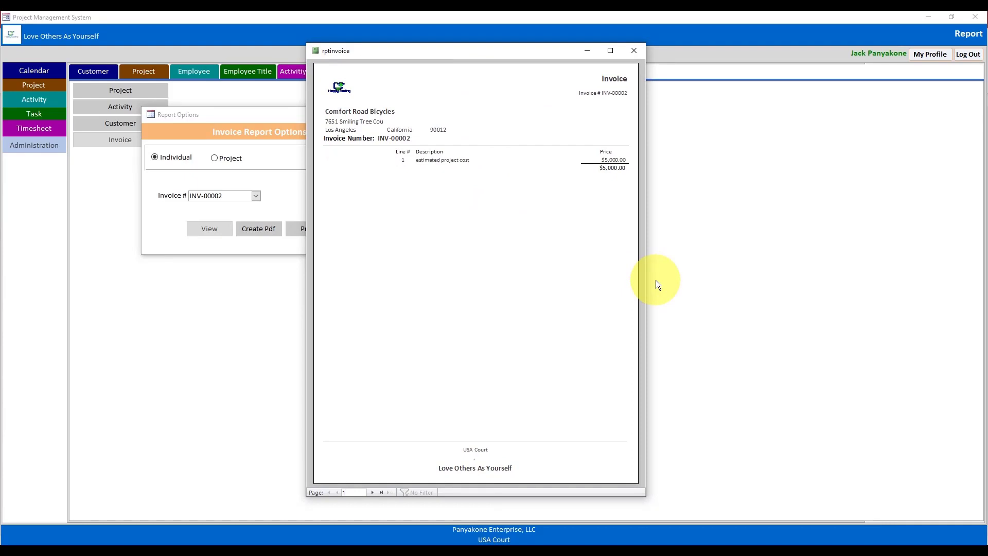
click(634, 50)
click(227, 159)
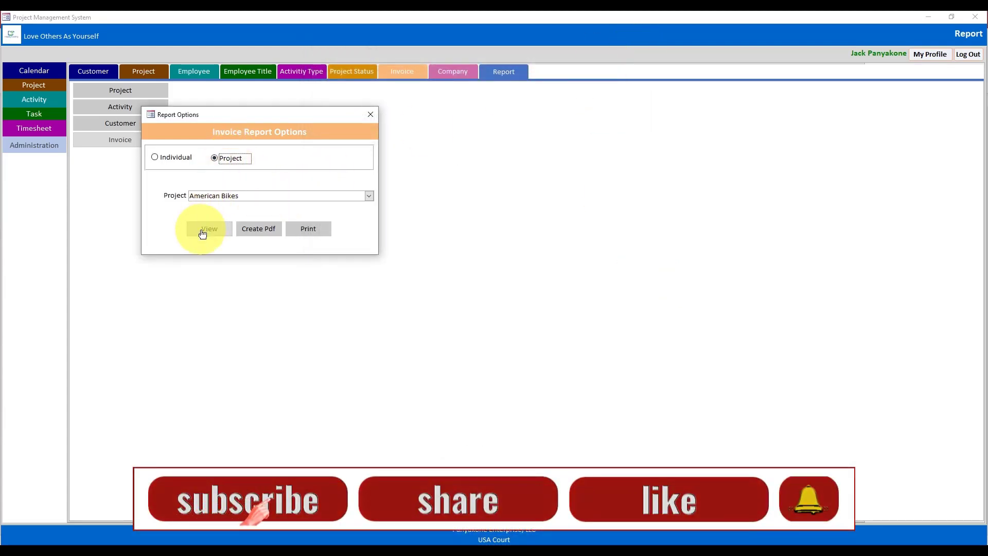
- Preview the by-project invoice for American Bikes, showing INV-00001 at $19,000.00
click(369, 196)
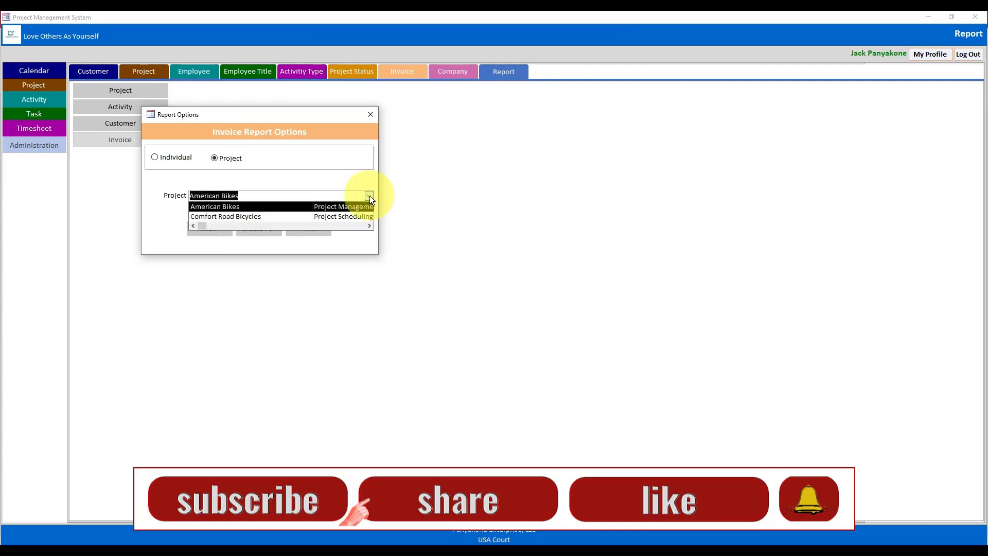
click(351, 175)
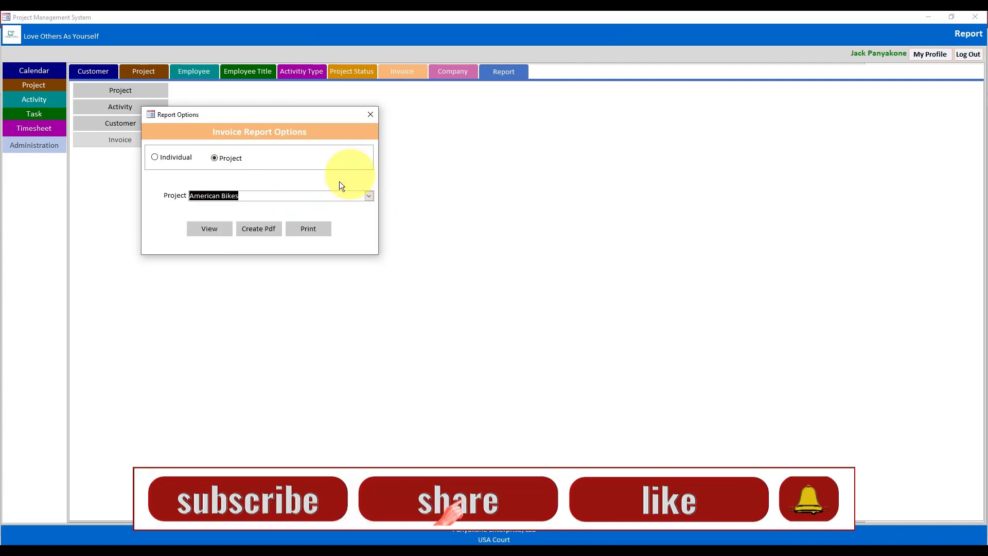
click(216, 228)
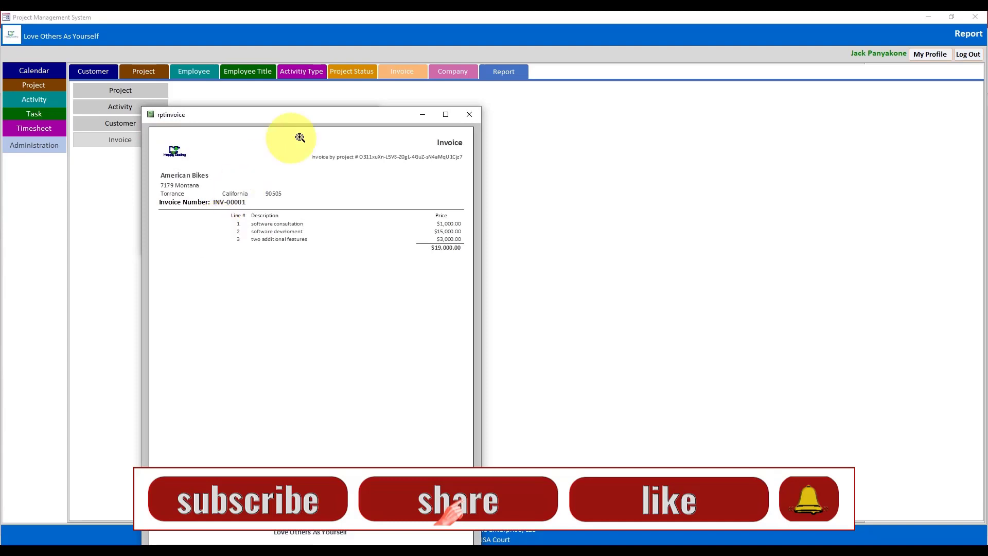
drag(301, 117, 437, 67)
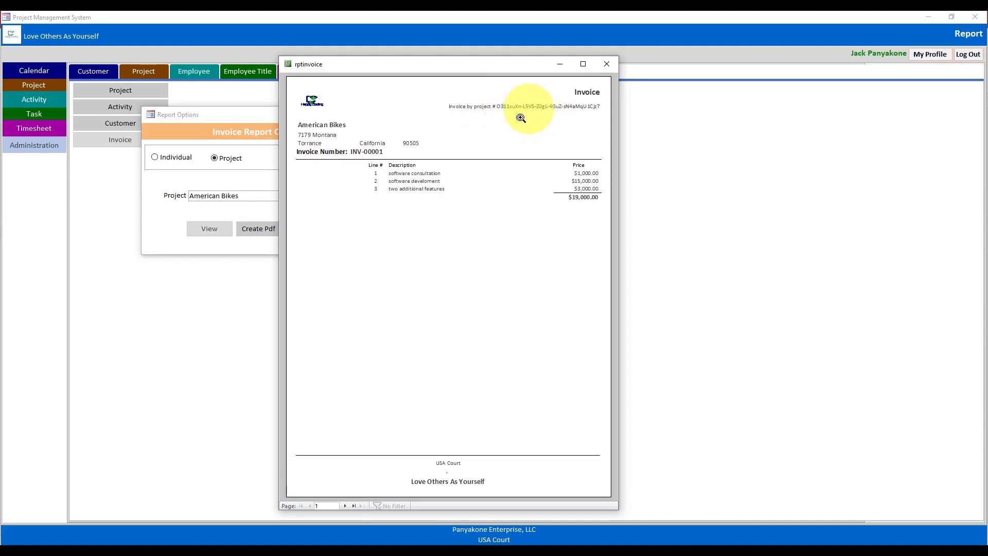
- Close the preview and bring up the frmReportOption code in the VBA editor
click(606, 64)
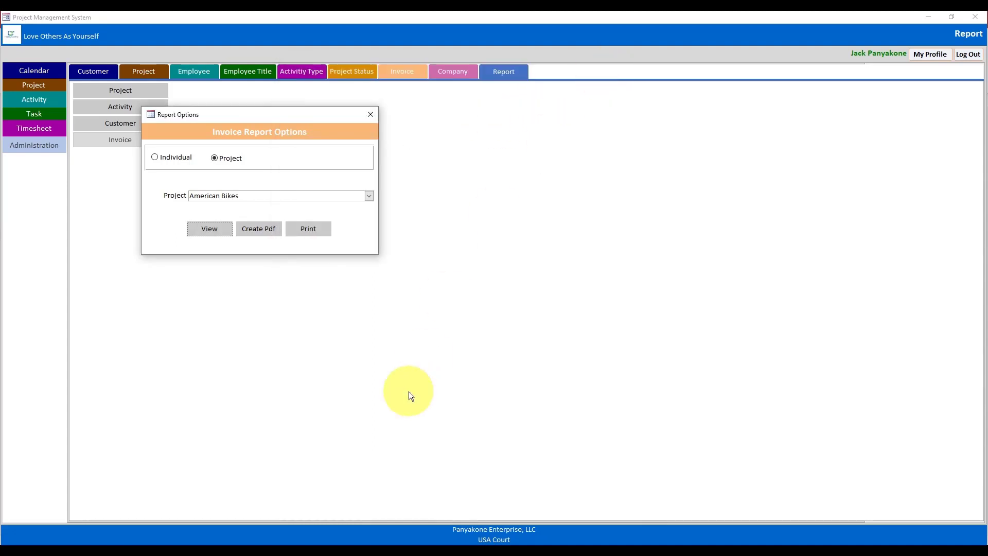
mouse_move(443, 542)
click(506, 501)
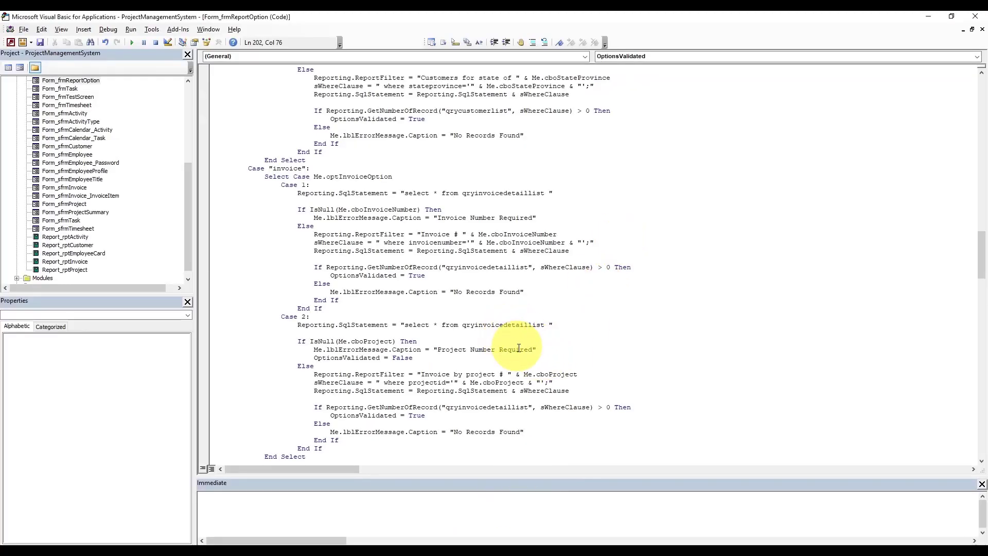
- Append .Column(1) to Me.cboProject in the project ReportFilter line
click(544, 374)
click(587, 371)
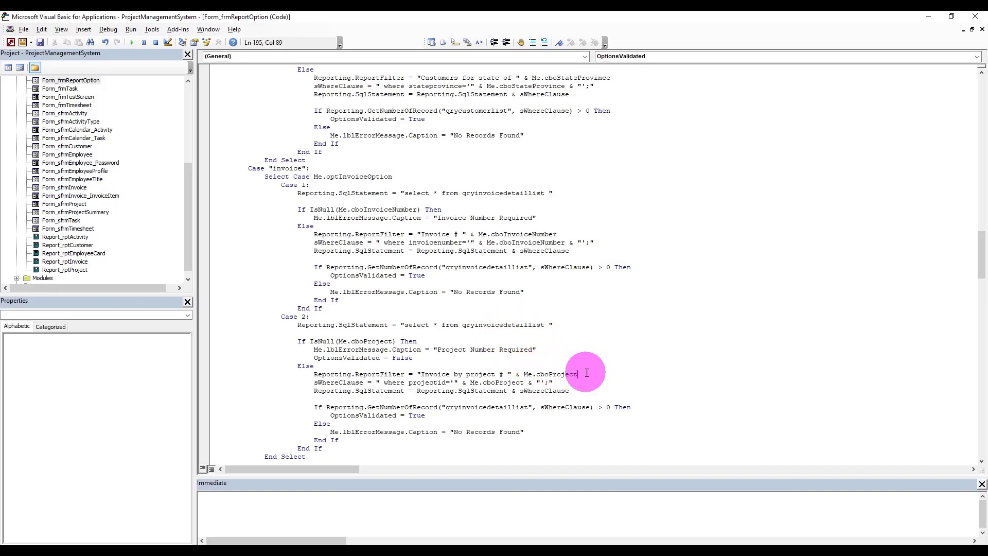
text(.co)
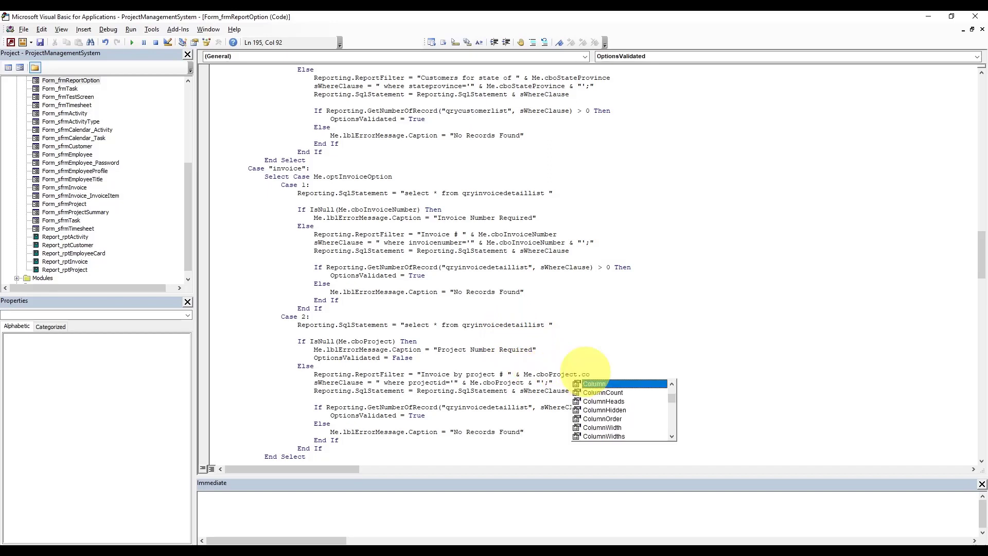
text(lumn(1))
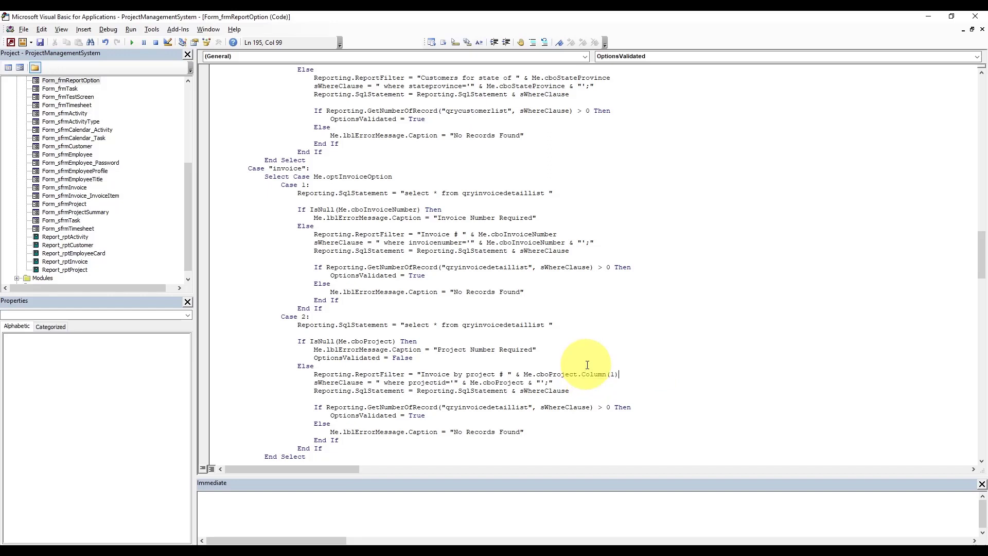
click(583, 359)
- Return to Access and preview the invoice, now titled 'Invoice by project # American Bikes'
click(442, 544)
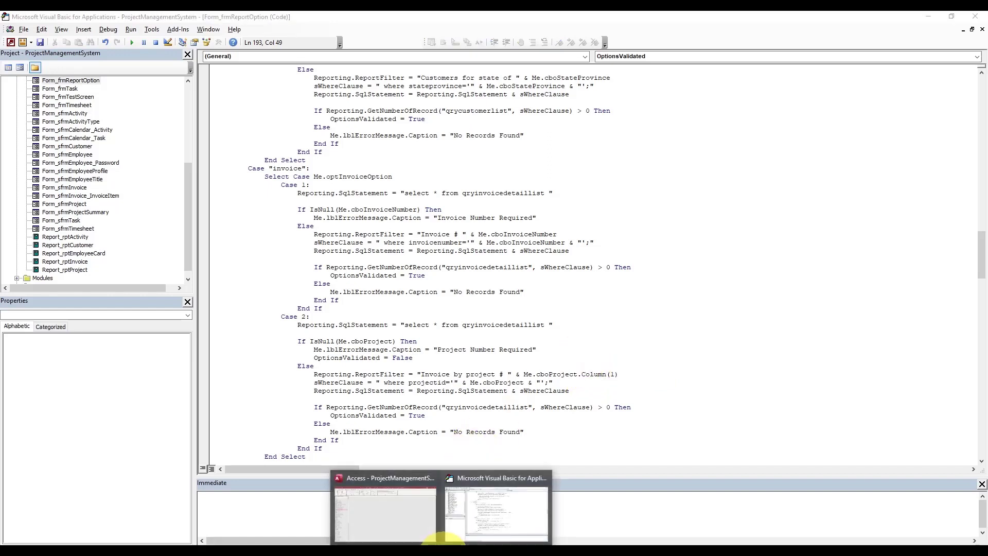
click(394, 509)
click(208, 230)
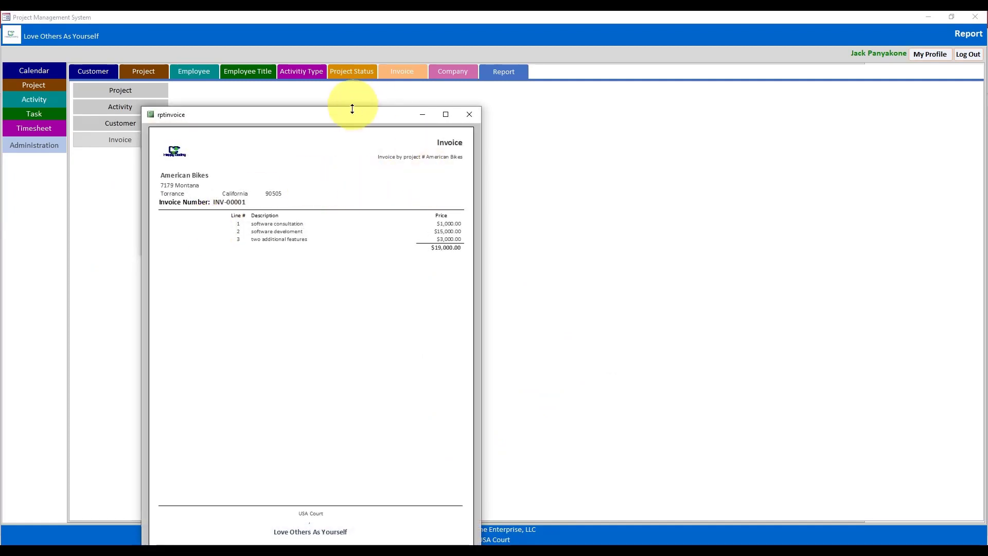
- Switch the American Bikes invoice preview to Design View, close Report Options, and minimize the main form
drag(354, 114, 514, 30)
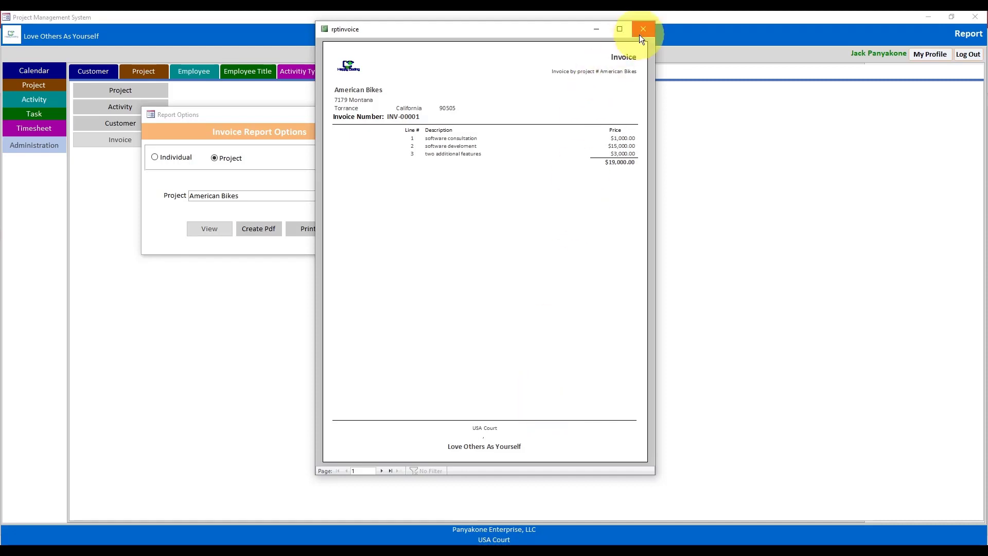
right_click(539, 29)
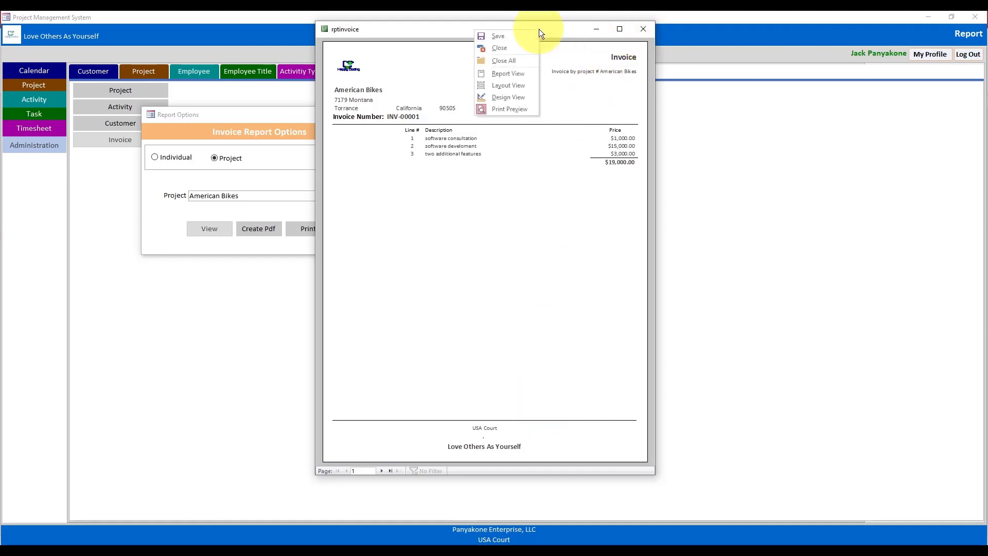
click(504, 98)
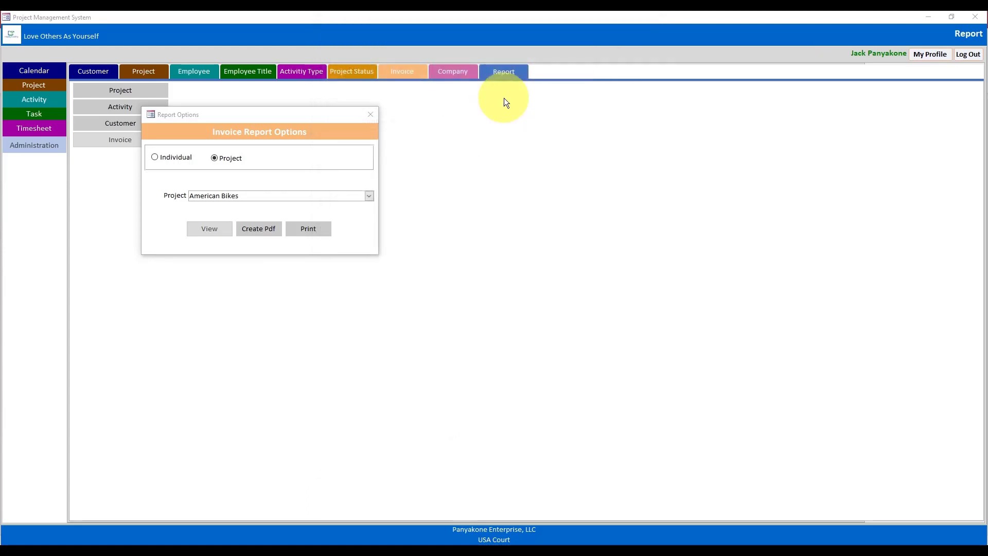
click(371, 114)
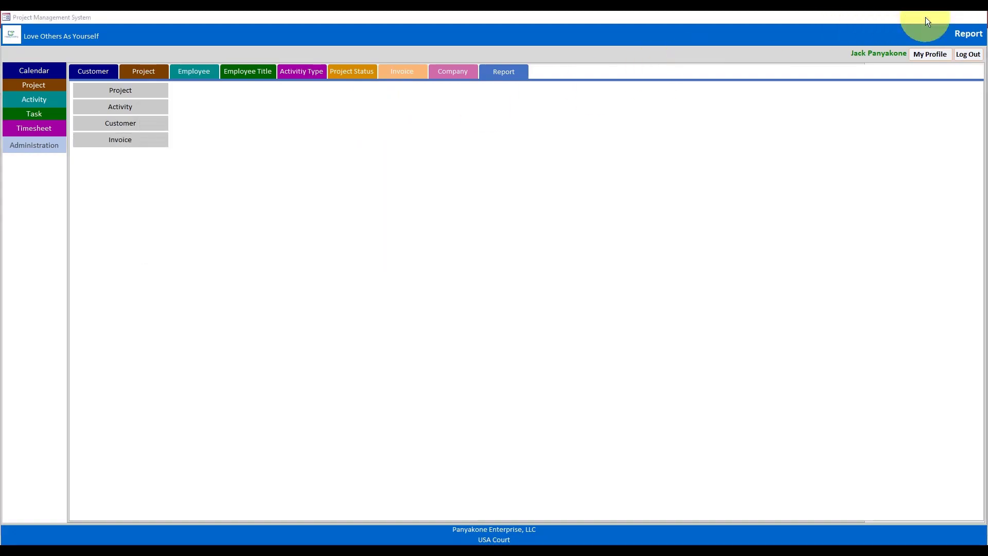
click(925, 20)
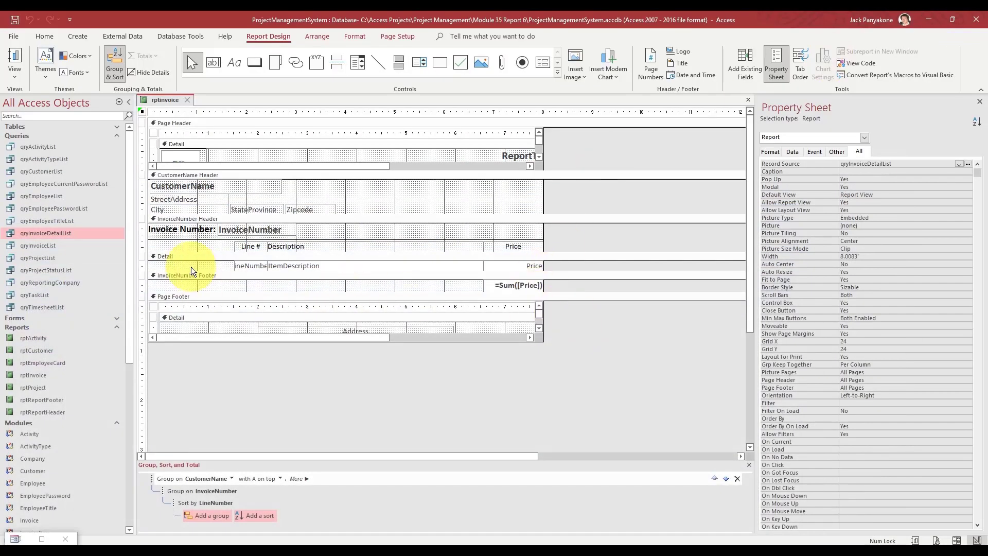
- Enlarge the InvoiceNumber Header and nudge the invoice number and column labels down
drag(195, 254, 191, 304)
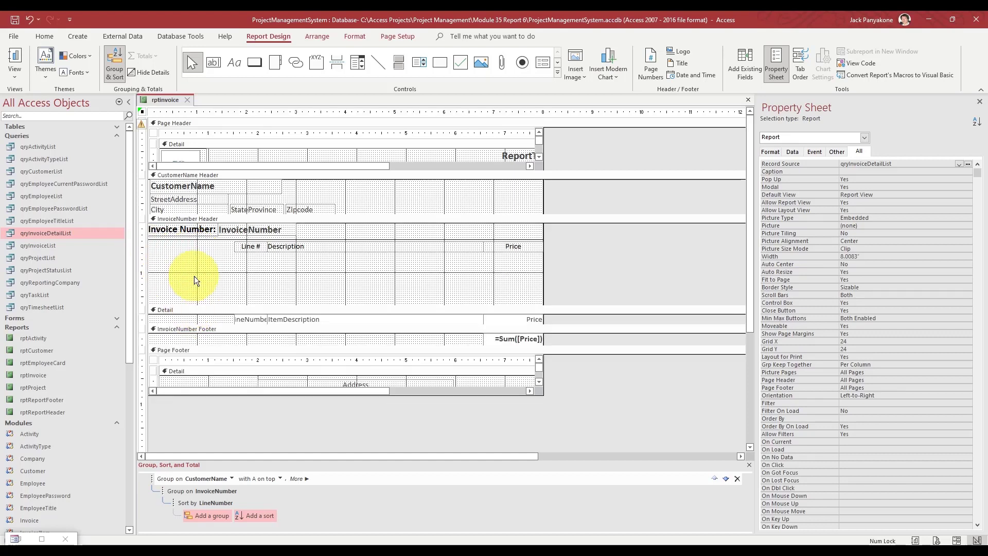
drag(543, 260, 216, 230)
key(Down)
key(Down)
key(Down)
key(Down)
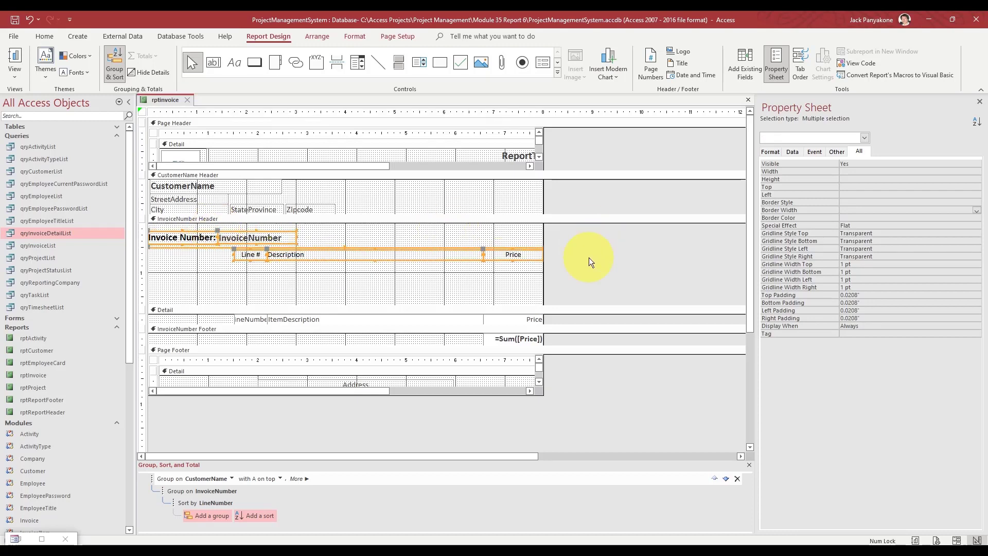
click(589, 257)
- Duplicate the 1 pt horizontal line and move the copy to the header's top (Top 0.0417")
click(209, 248)
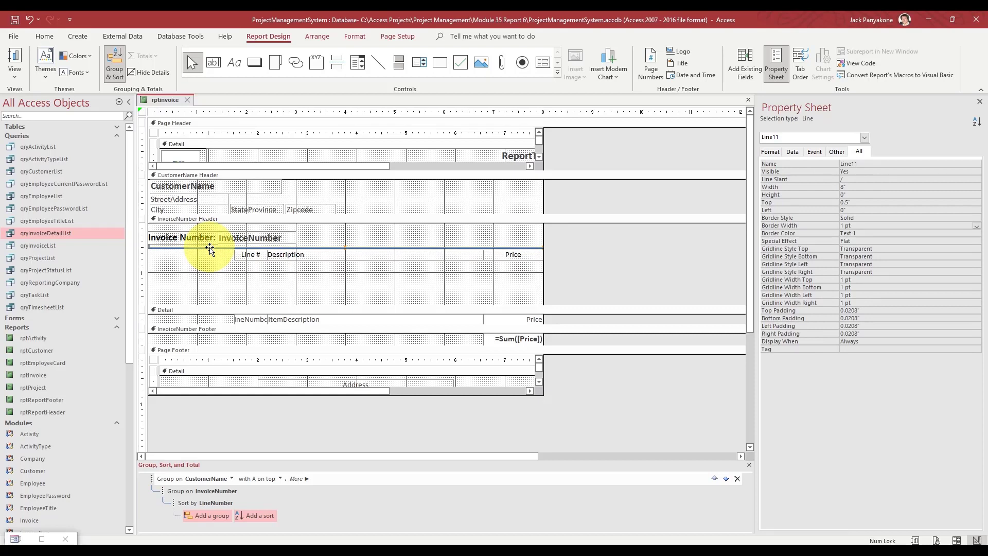
key(Up)
key(Up)
key(Up)
key(Up)
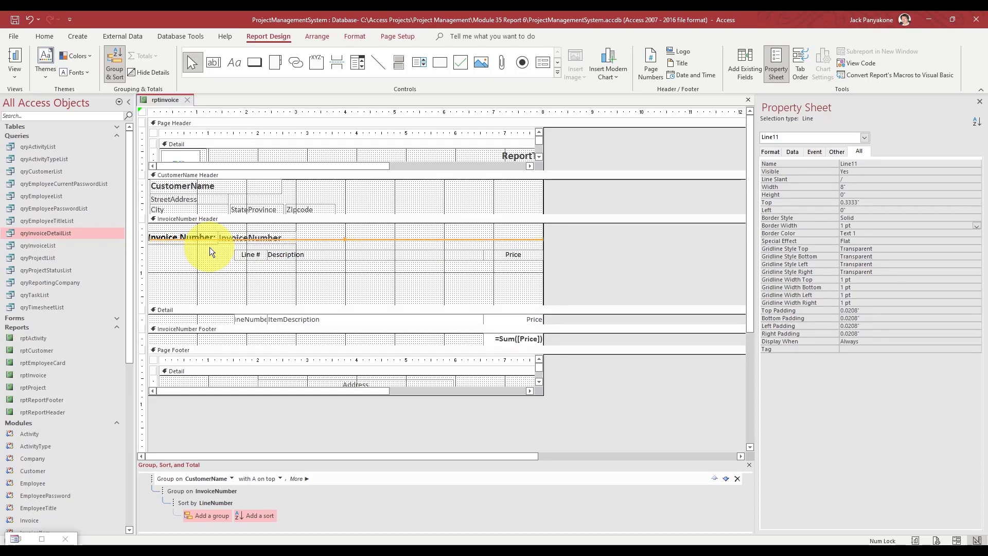
key(Down)
key(Down)
key(Down)
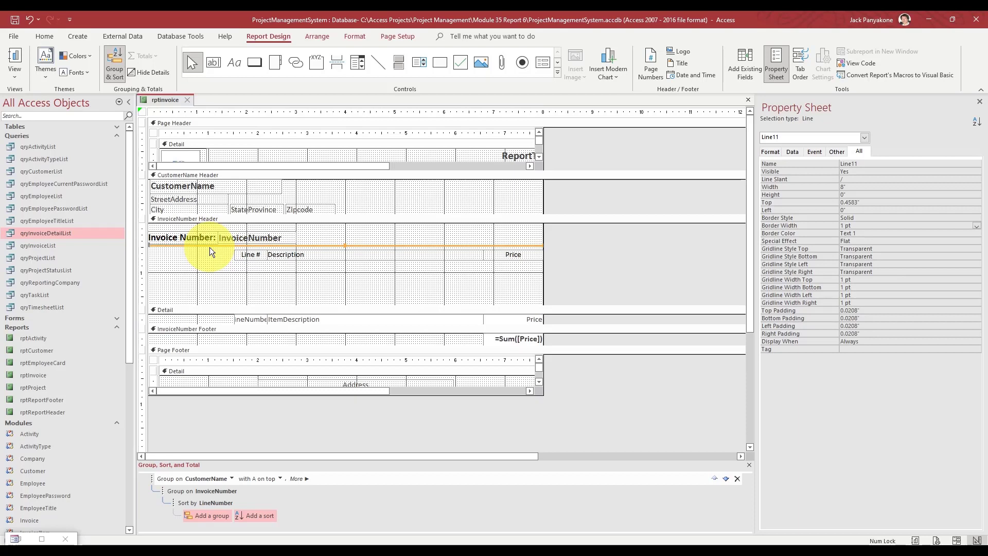
key(ctrl+v)
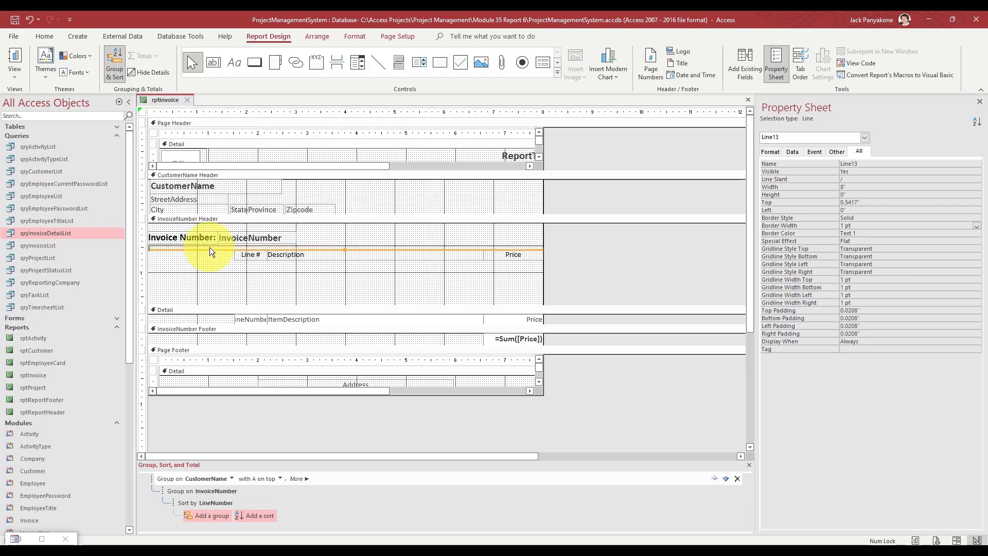
key(Up)
key(Up)
key(Up)
key(Up)
key(Up)
key(Up)
key(Up)
key(Up)
key(Up)
key(Up)
key(Up)
key(Up)
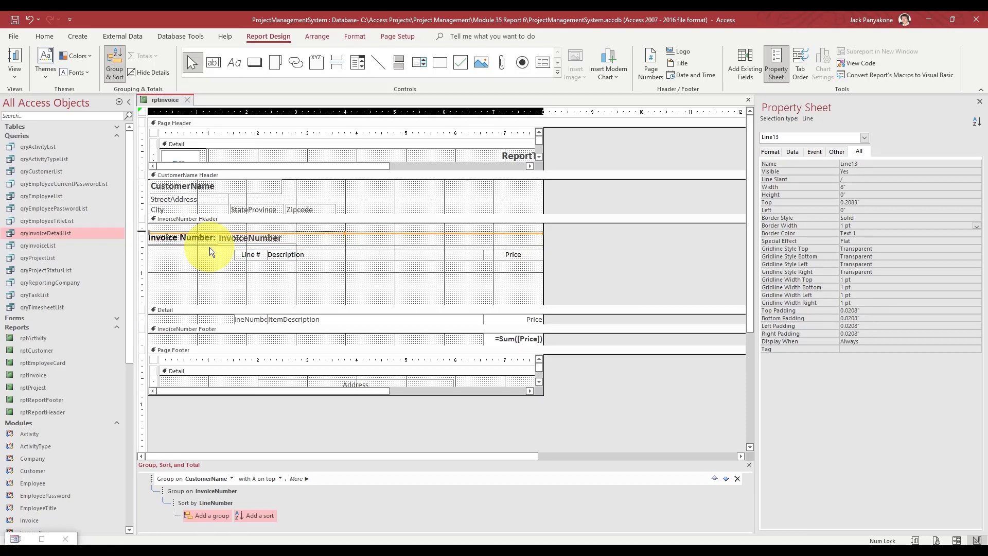
key(Up)
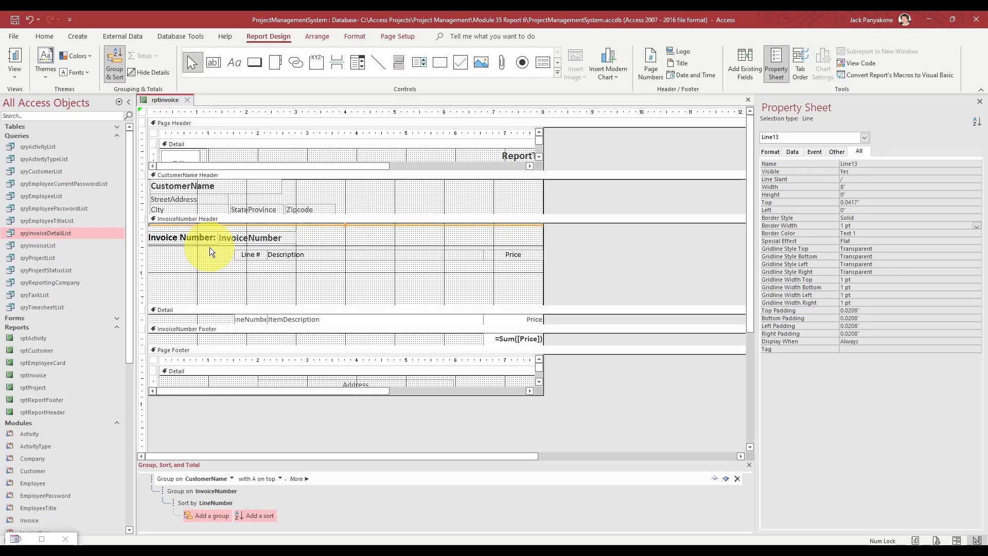
click(567, 239)
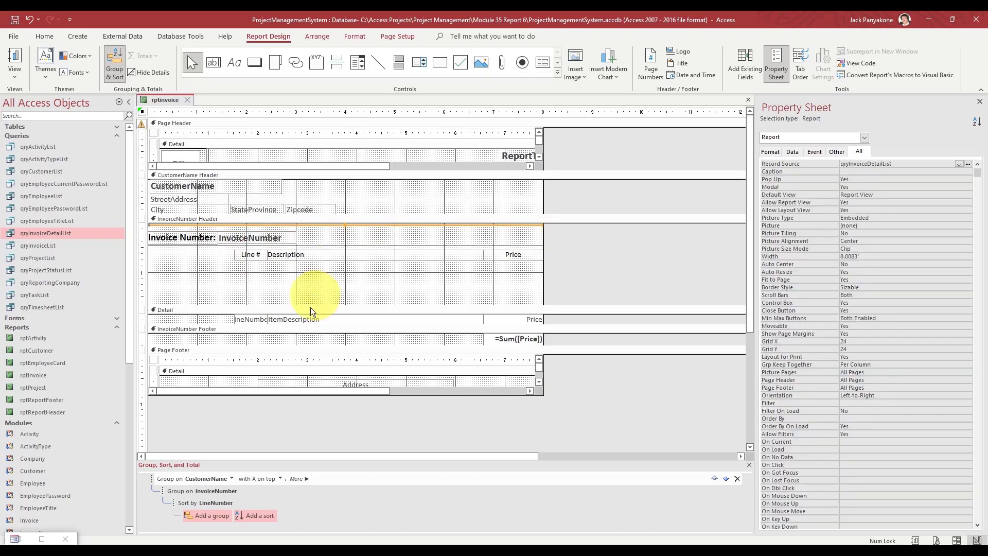
- Duplicate the InvoiceNumber text box and place the copy beside the original
click(242, 319)
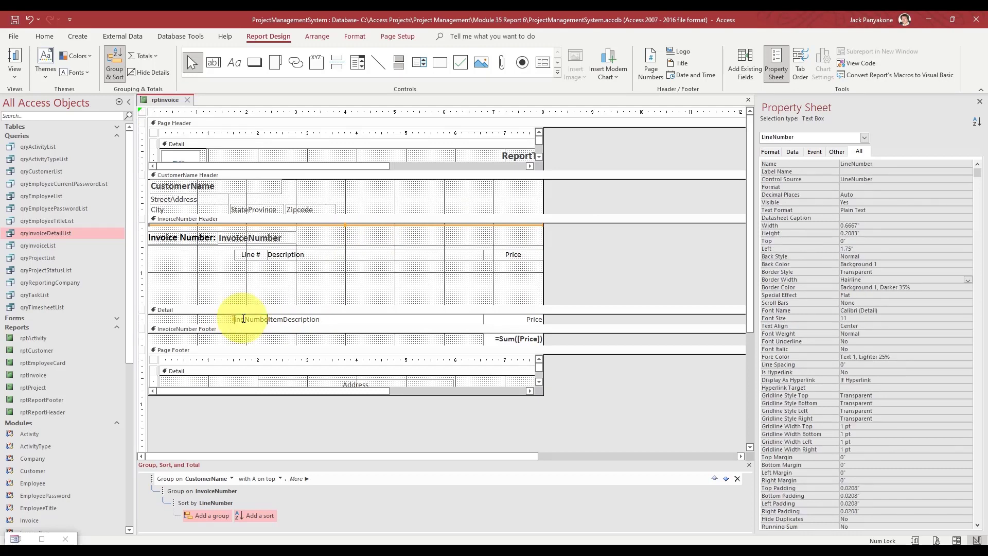
click(241, 238)
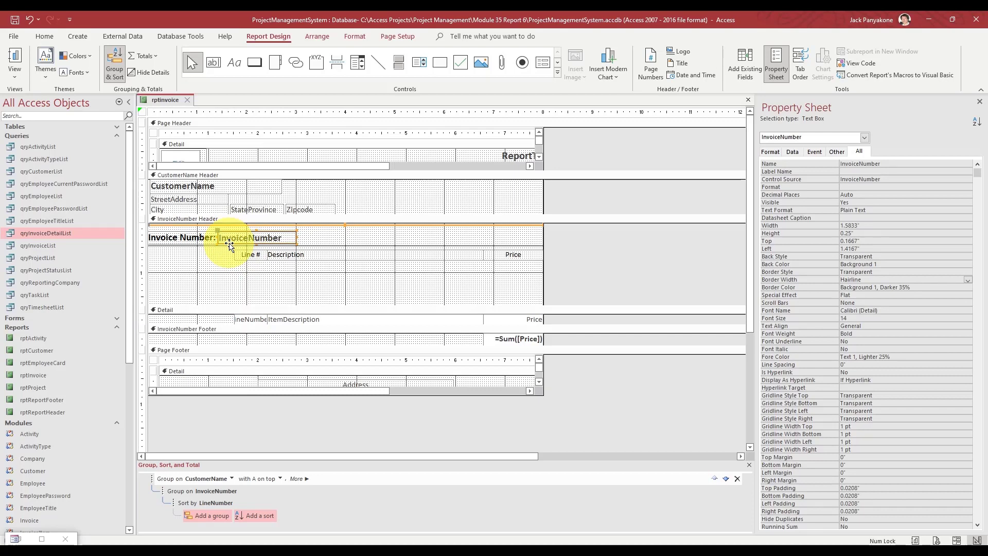
key(ctrl+v)
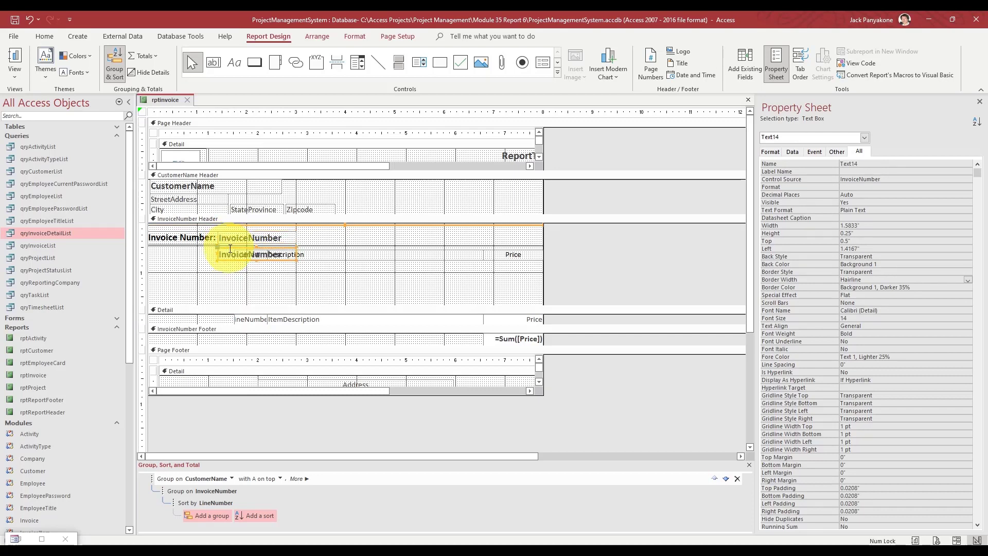
drag(230, 250, 310, 232)
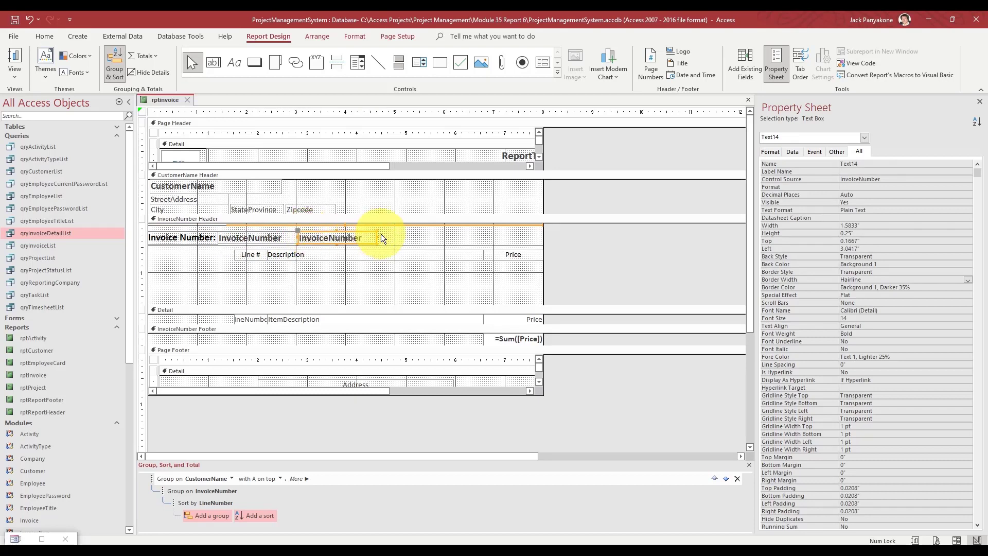
- Bind the copy to InvoiceDate and move it above Price (Left 6.375", Top 0.125")
click(889, 179)
click(958, 179)
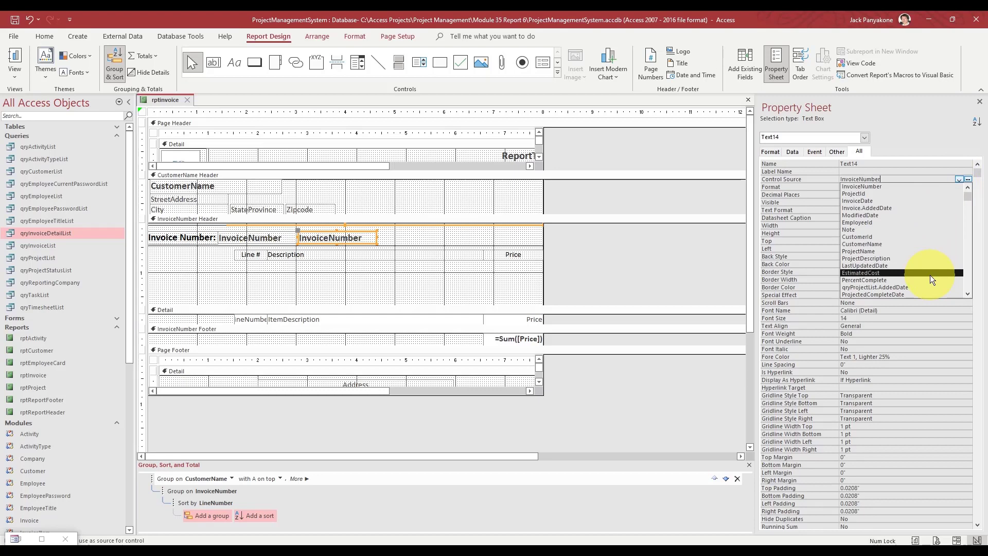
click(967, 294)
click(967, 294)
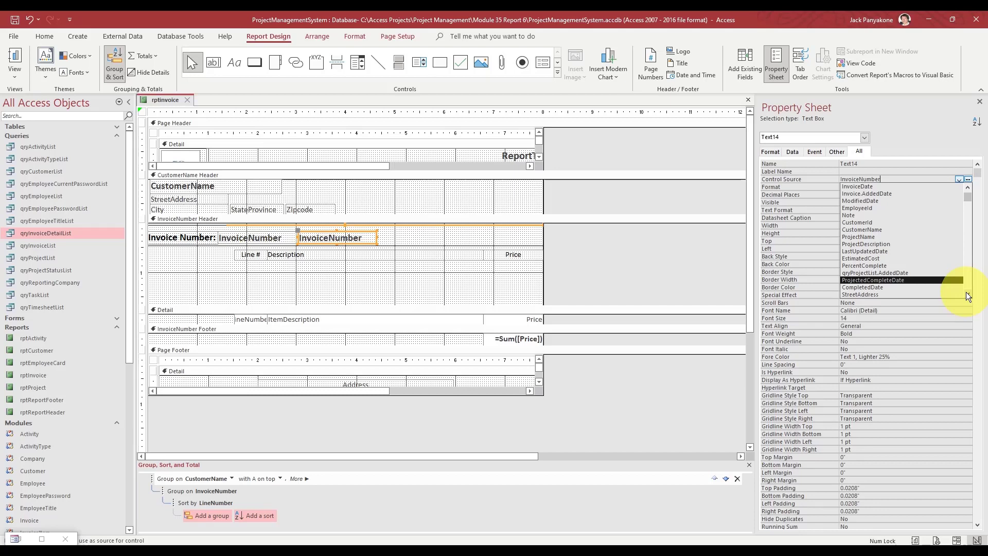
click(965, 292)
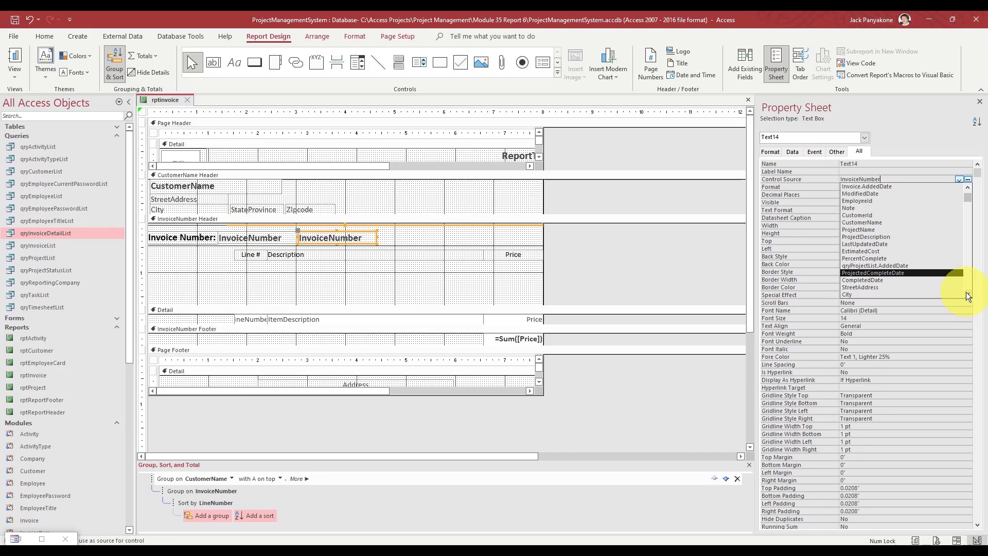
click(965, 292)
click(965, 292)
click(966, 292)
click(965, 292)
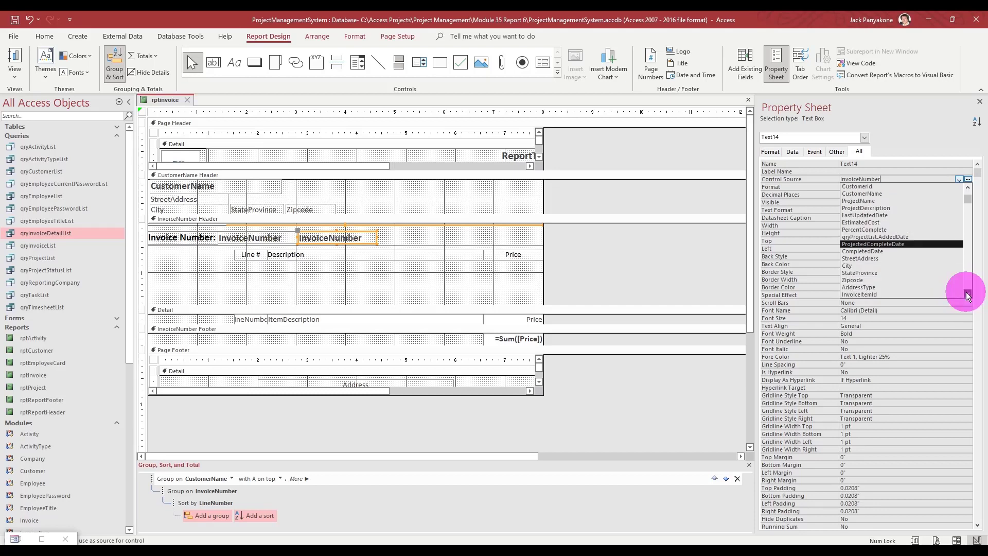
click(965, 294)
click(965, 293)
click(965, 294)
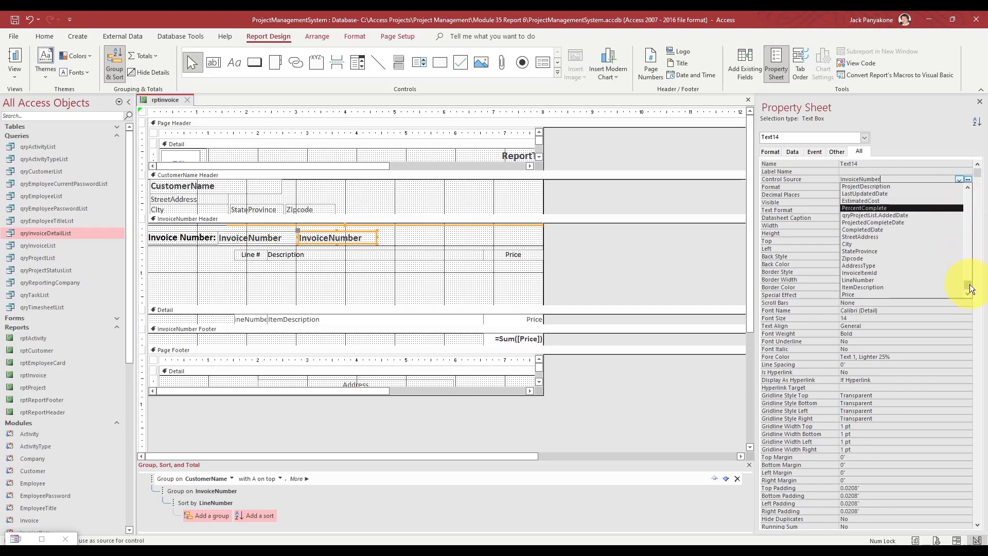
drag(970, 289, 958, 187)
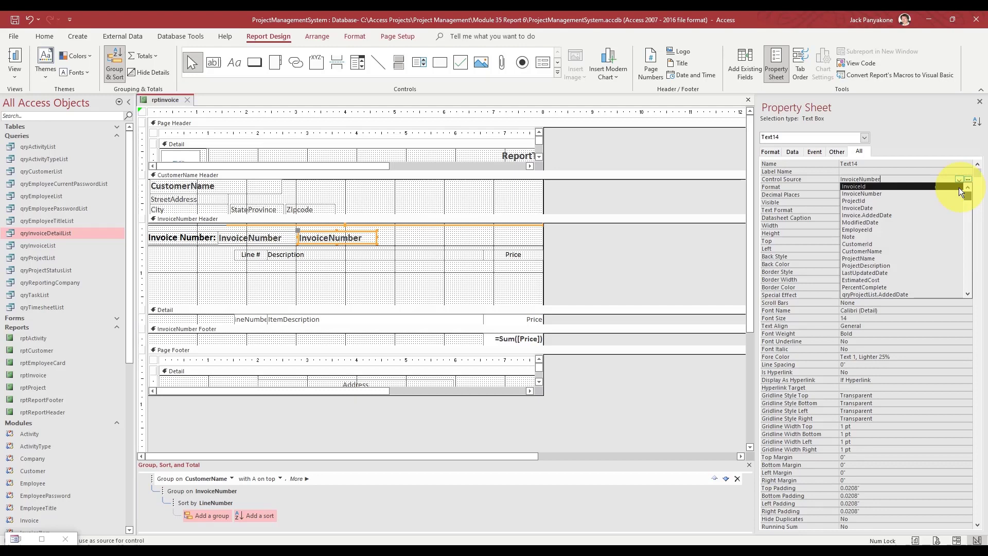
click(903, 207)
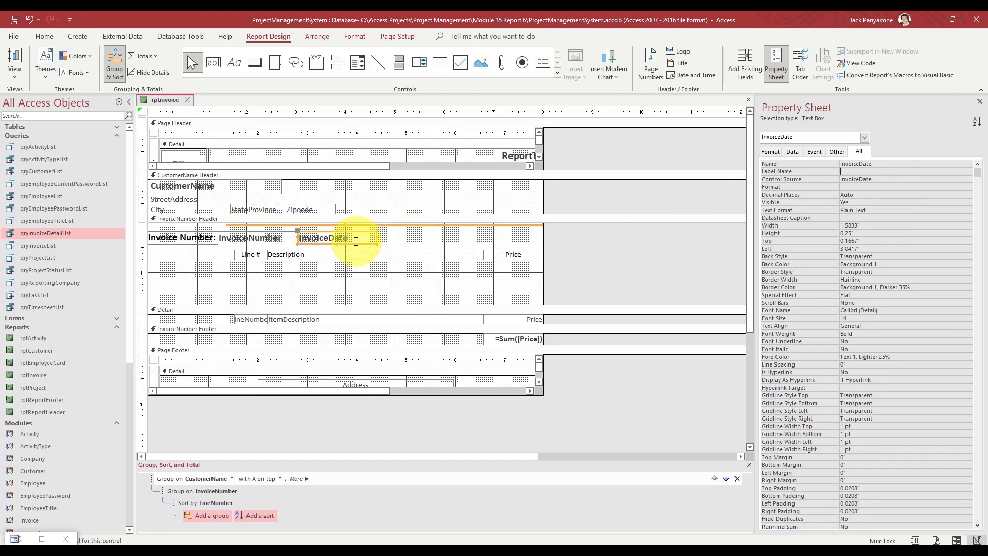
drag(354, 233, 519, 232)
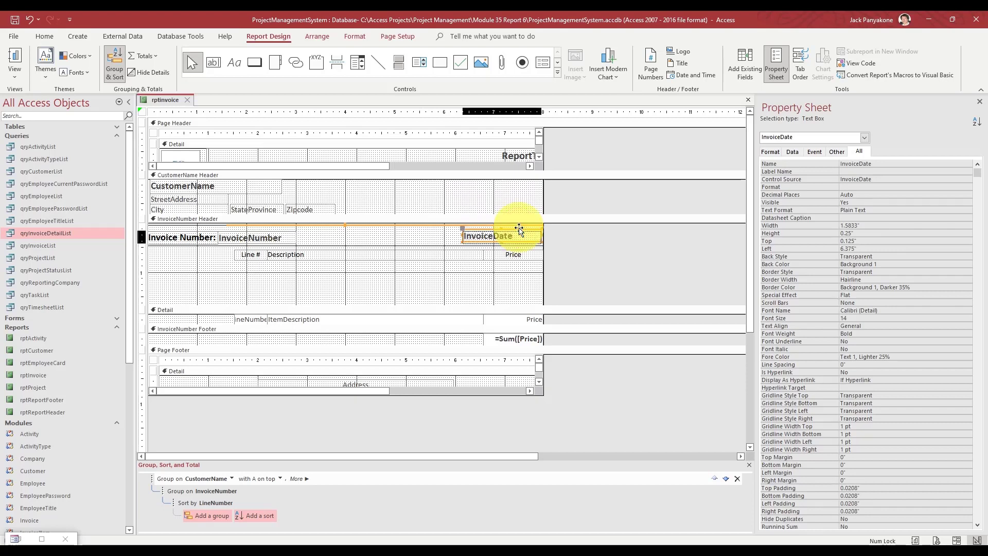
- Copy the Invoice Number: label beside InvoiceDate and change its caption to 'Invoice Date:'
click(200, 236)
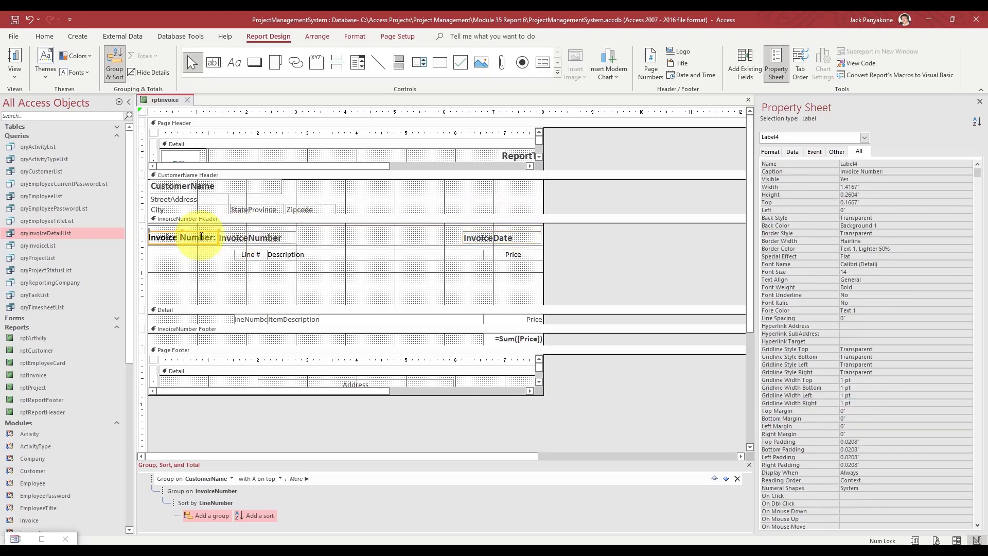
key(ctrl+v)
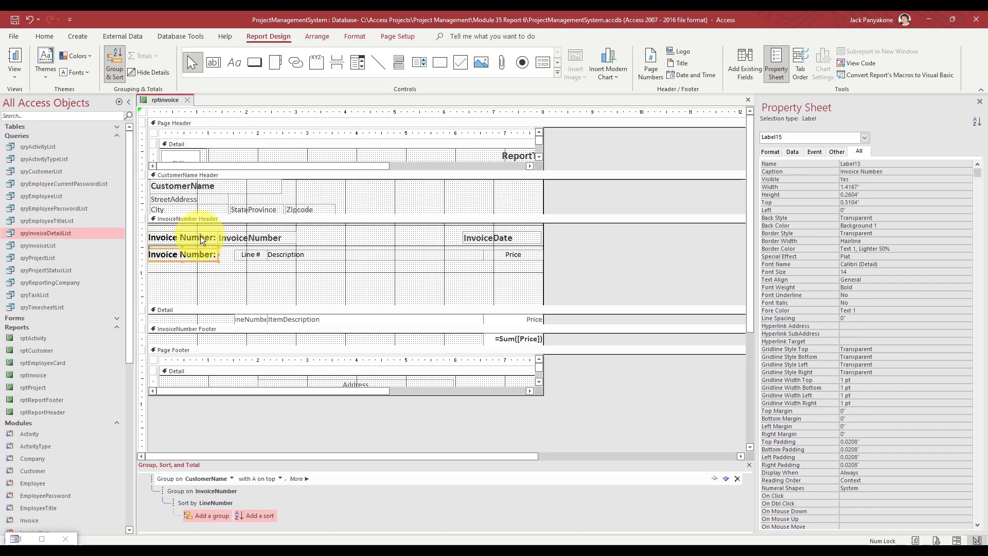
drag(200, 251, 440, 231)
double_click(420, 237)
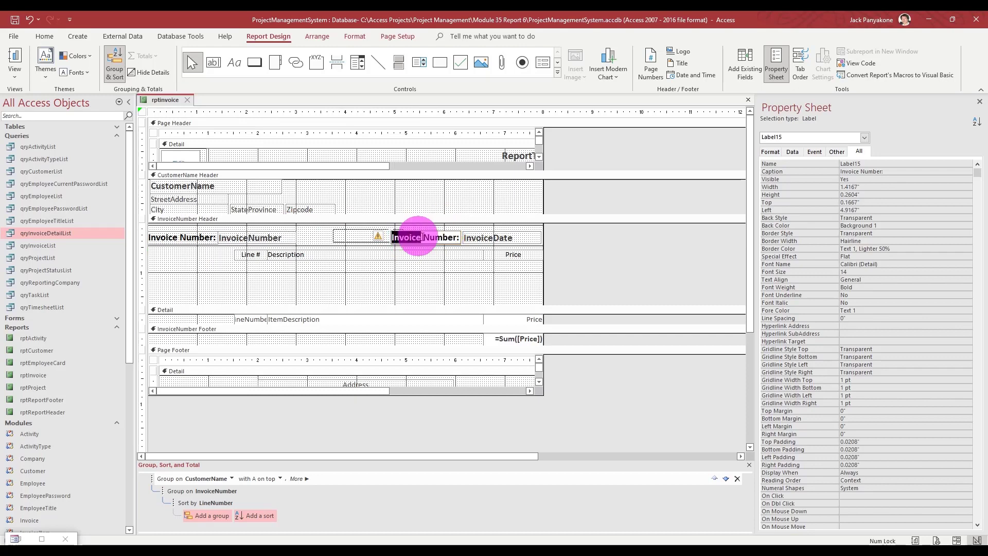
triple_click(422, 236)
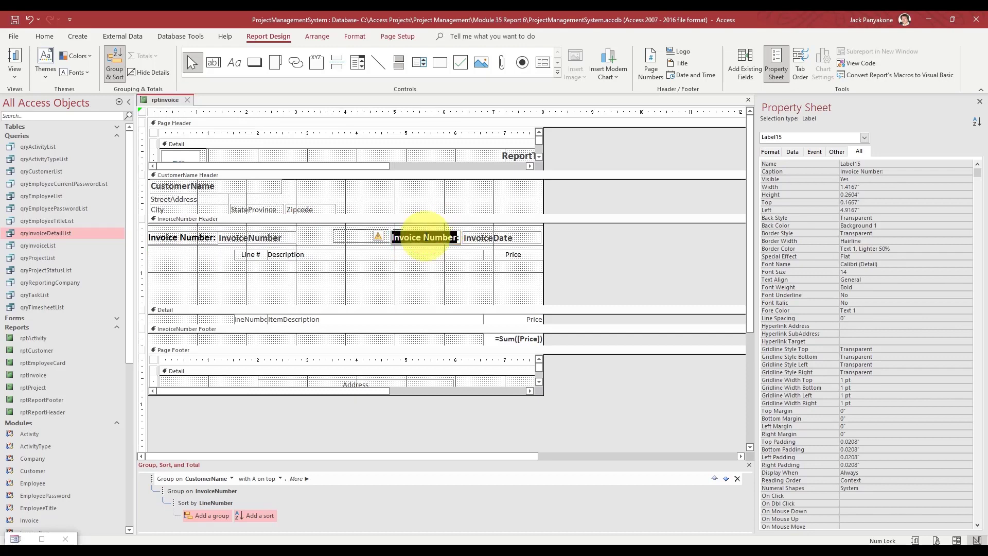
double_click(435, 237)
text(Date:)
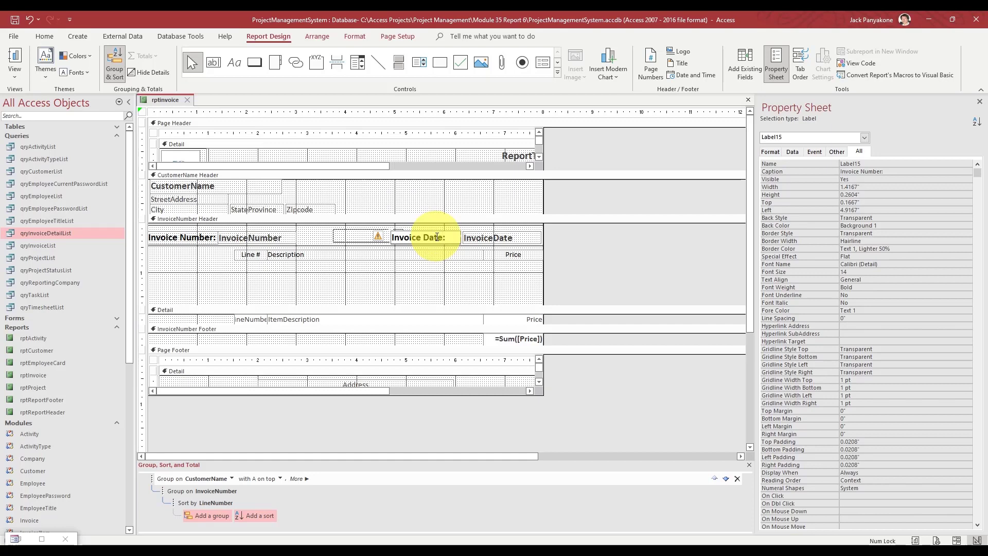
click(595, 246)
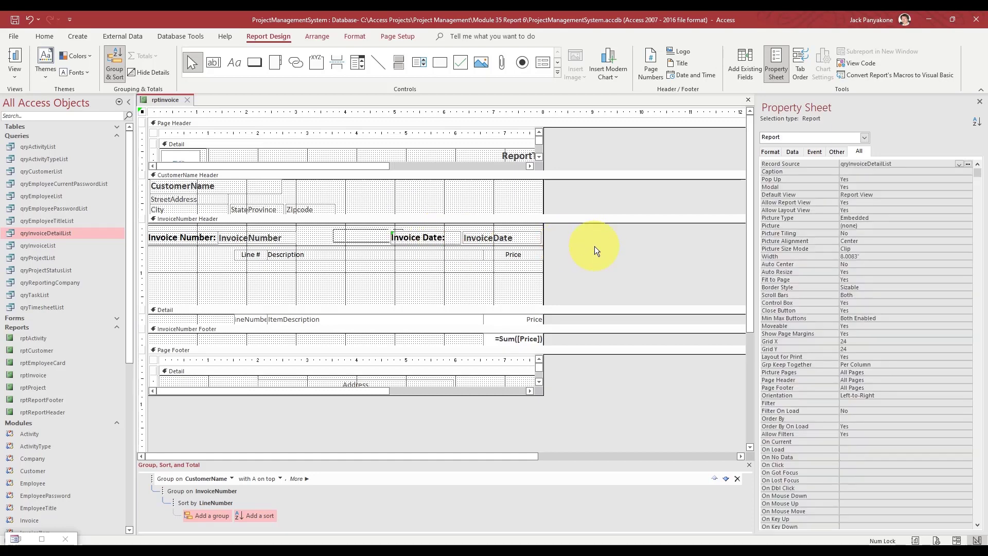
- Right-align the Invoice Date: label, then select the header's labels and fields together
click(427, 239)
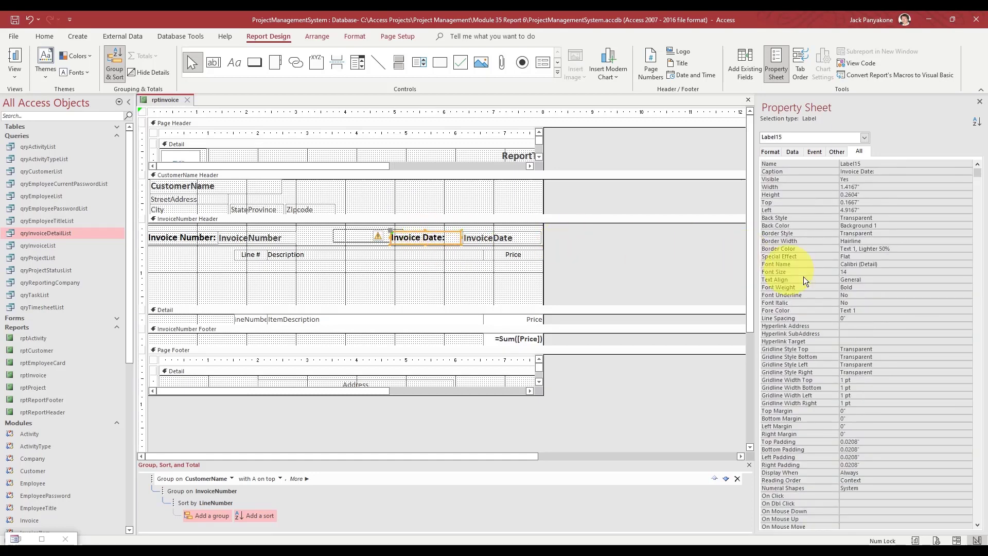
click(794, 278)
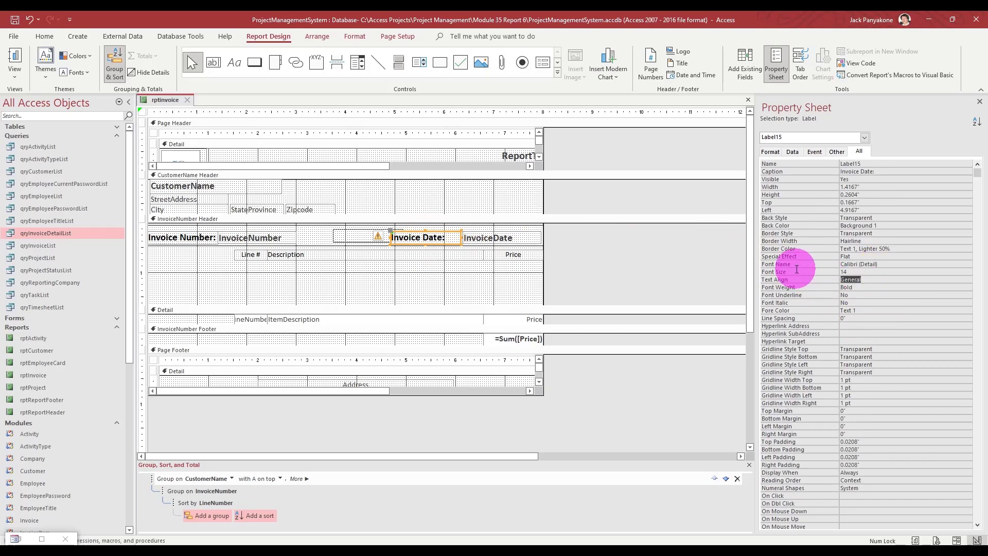
text(Right)
key(Return)
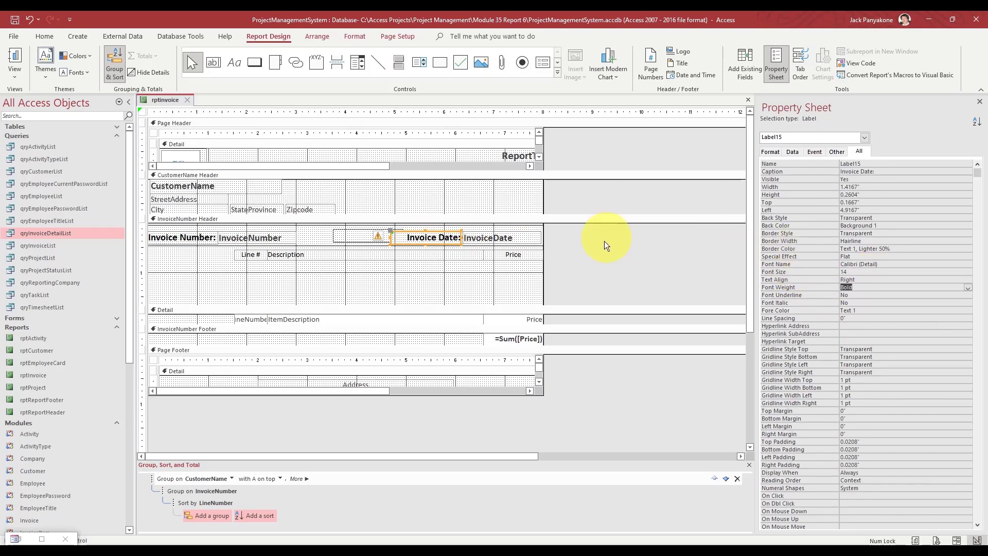
click(588, 245)
drag(572, 265, 191, 235)
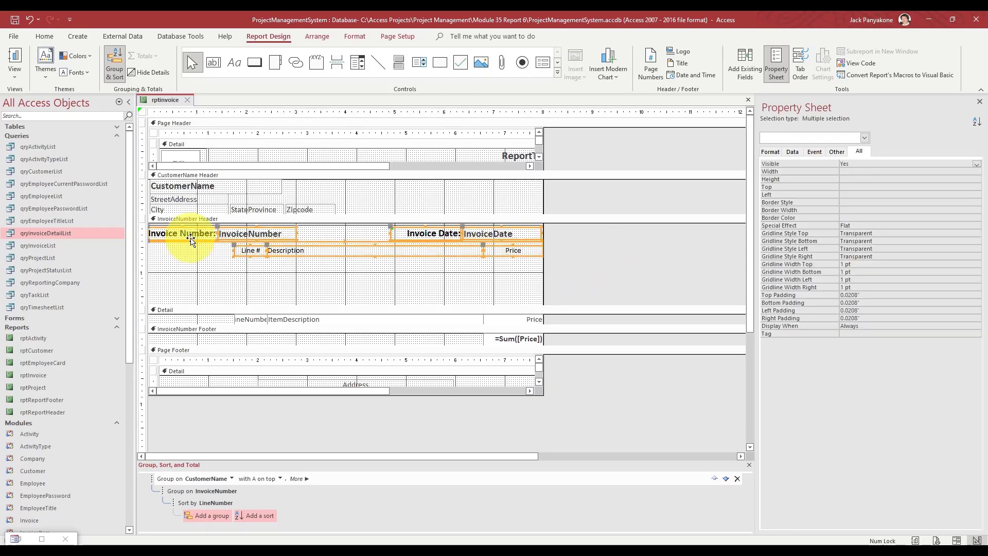
- Shrink the InvoiceNumber Header and select the Line #, Description and Price headings
click(596, 289)
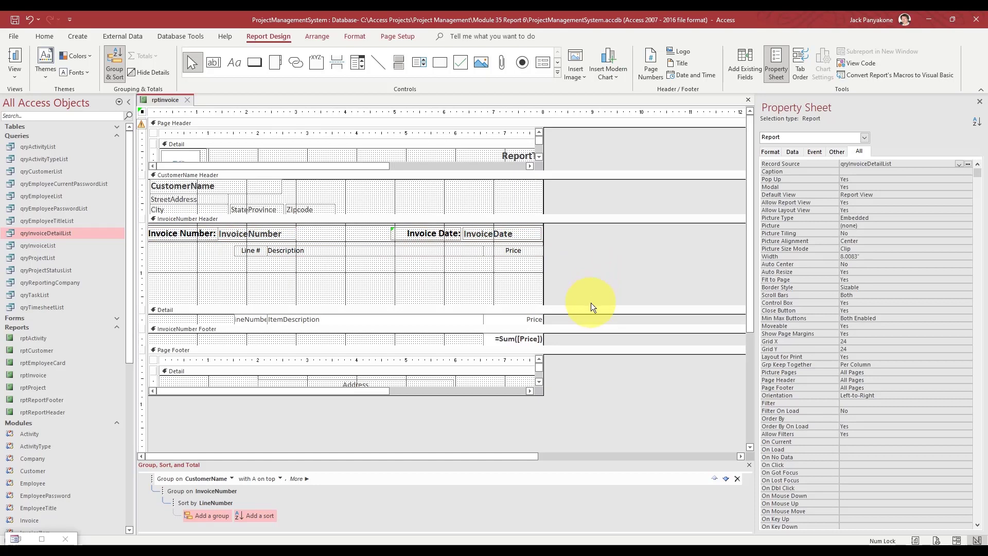
drag(591, 305, 583, 254)
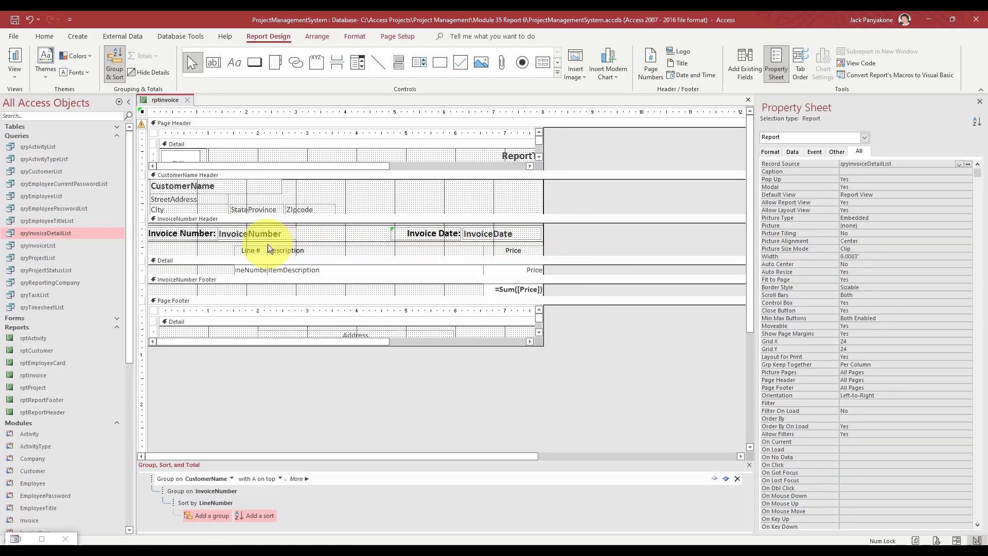
drag(556, 243, 241, 258)
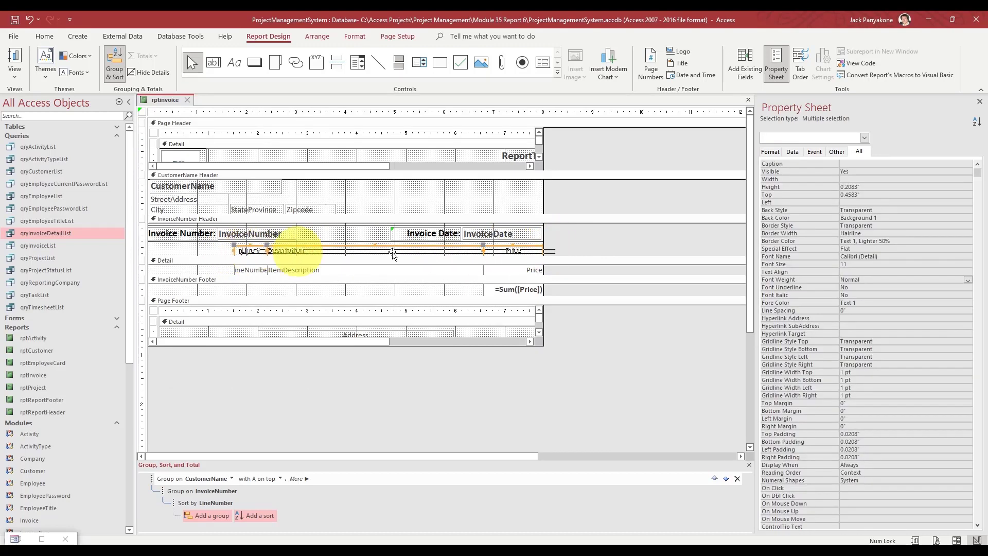
click(880, 279)
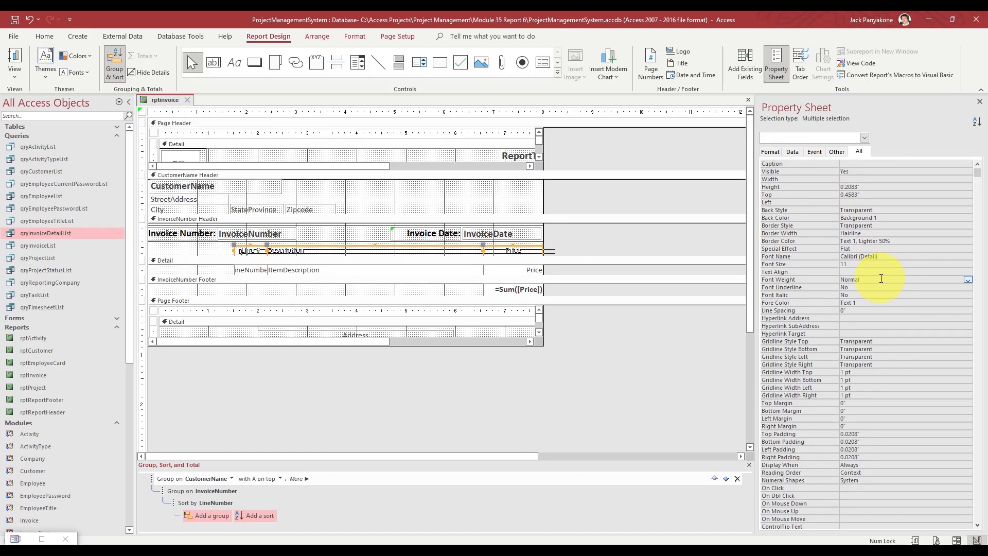
click(881, 218)
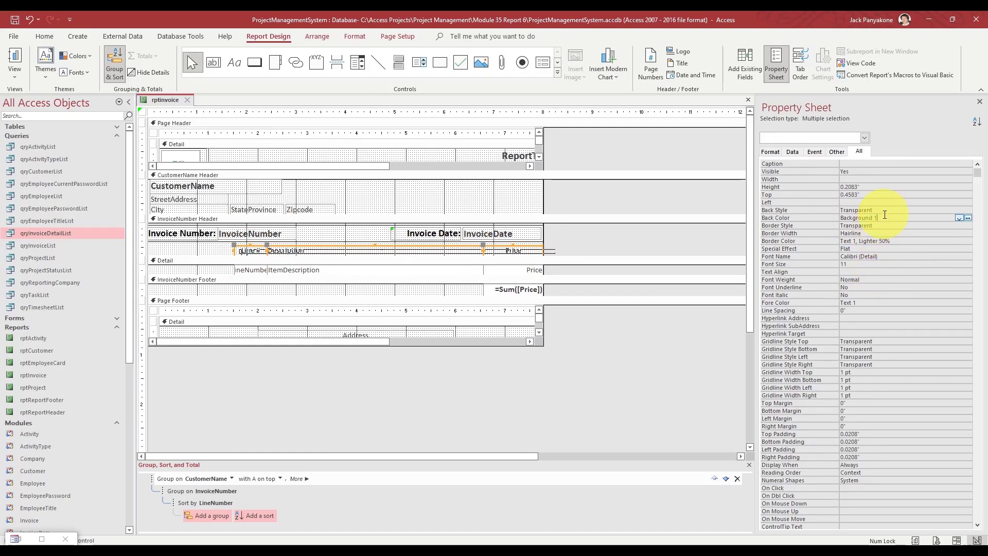
- Give the headings Back Style Normal and Back Color Accent 3, Lighter 80%, then close the design
click(961, 211)
click(967, 210)
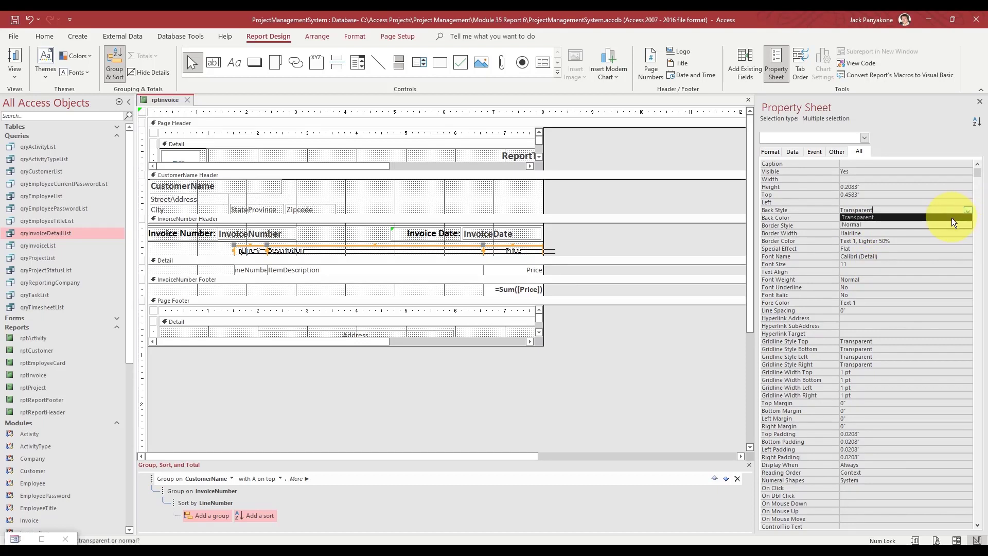
click(940, 225)
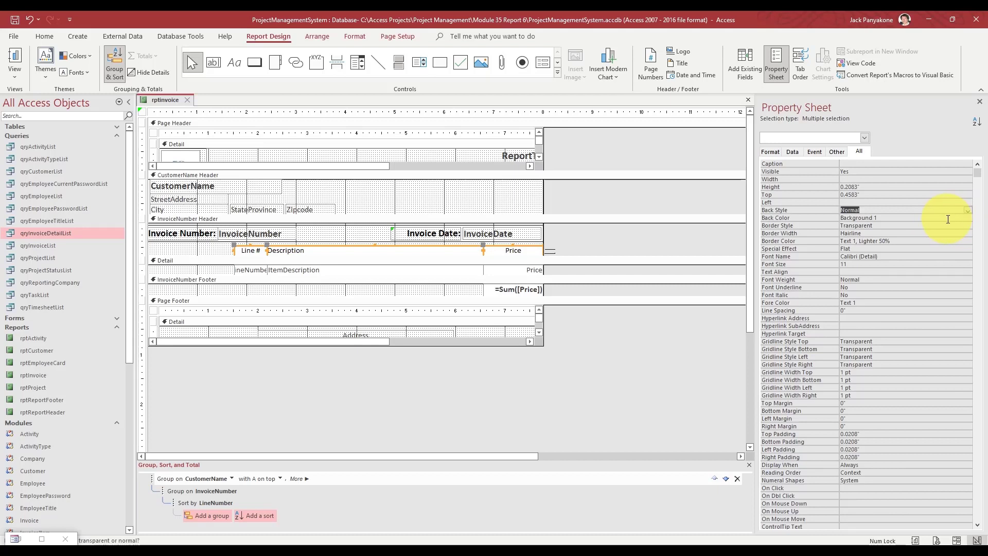
click(960, 218)
click(959, 218)
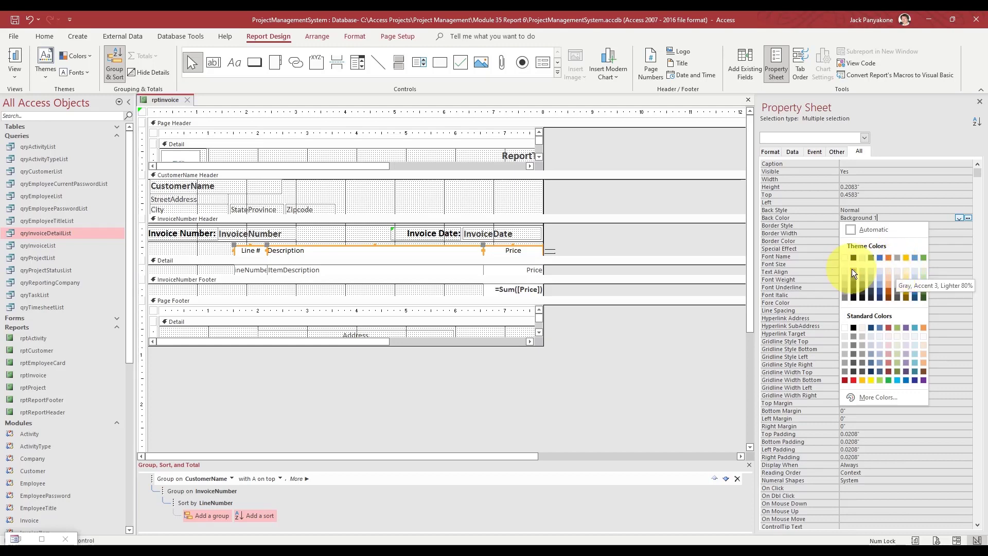
click(898, 270)
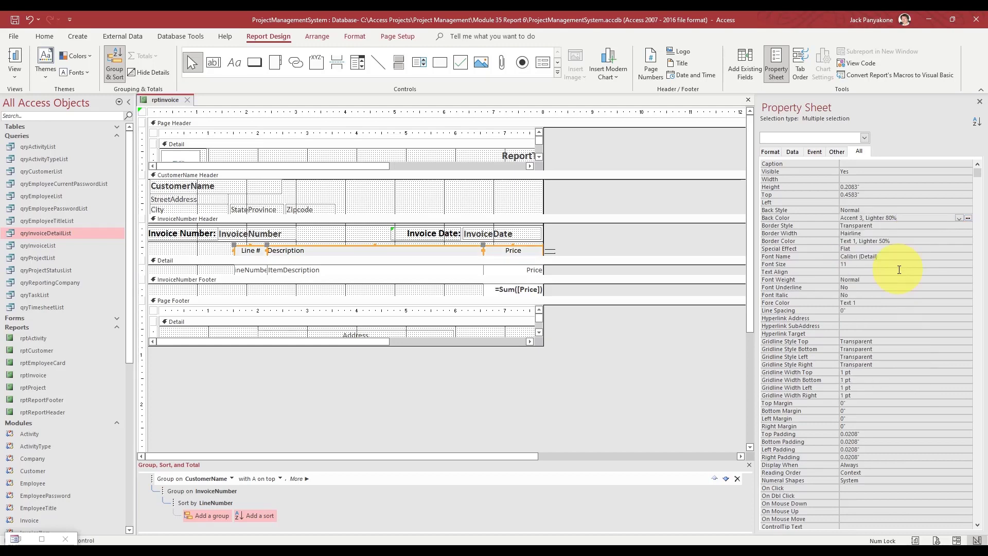
click(662, 243)
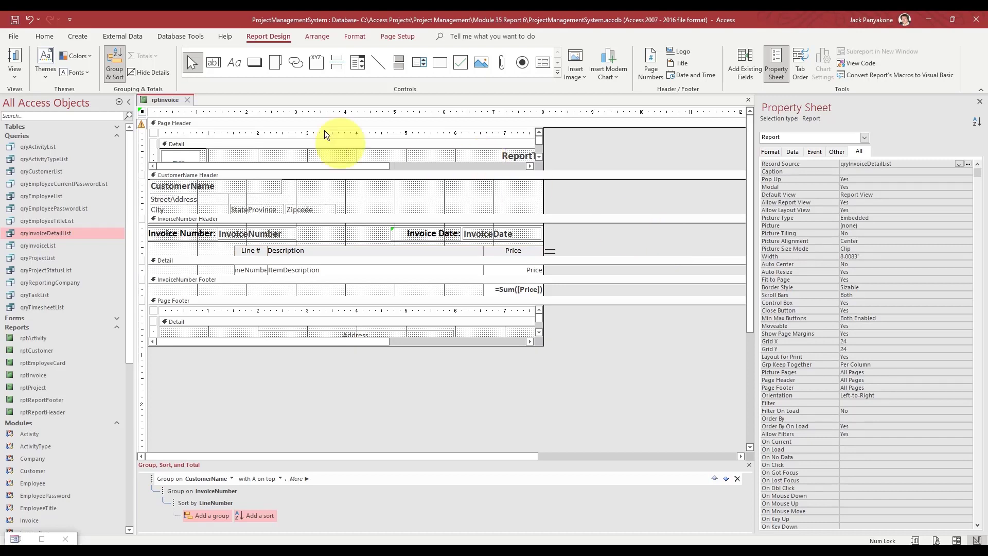
click(186, 100)
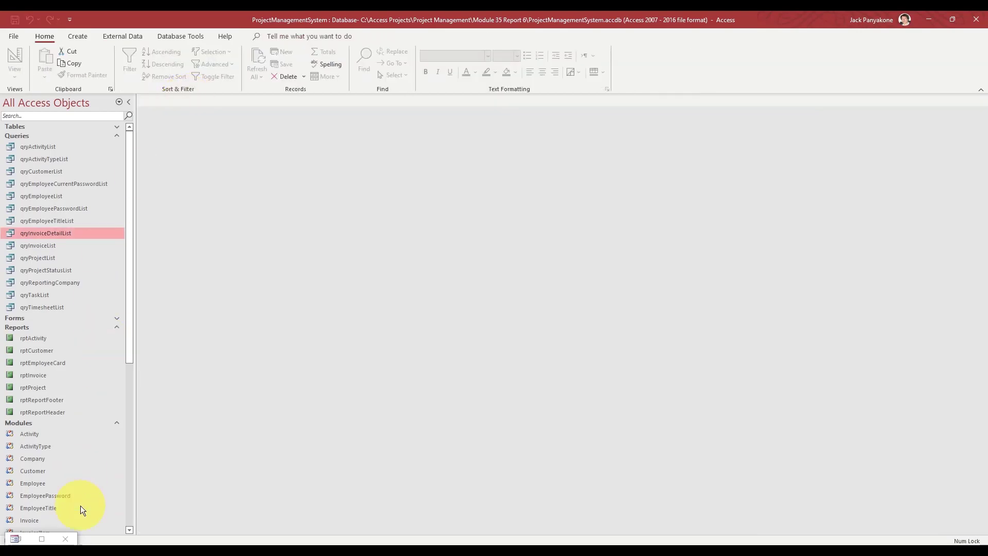
- Reopen the invoice report options and preview, then close, the INV-00001 invoice
click(40, 538)
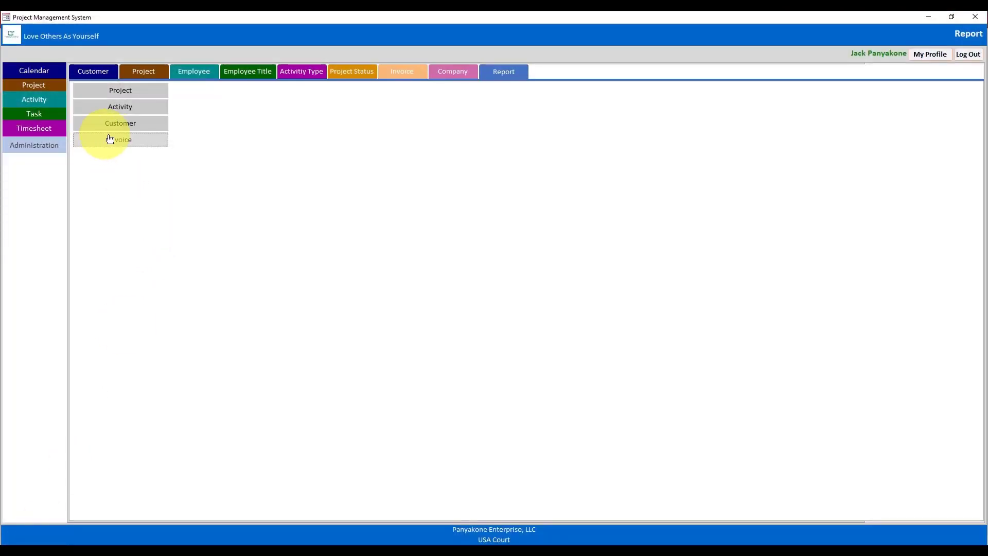
click(115, 140)
click(209, 230)
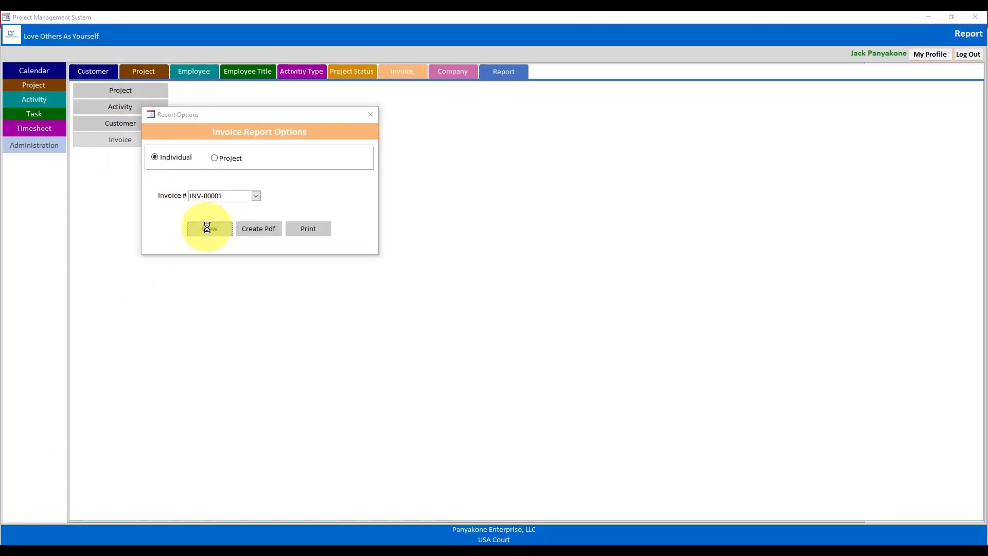
drag(270, 116, 444, 66)
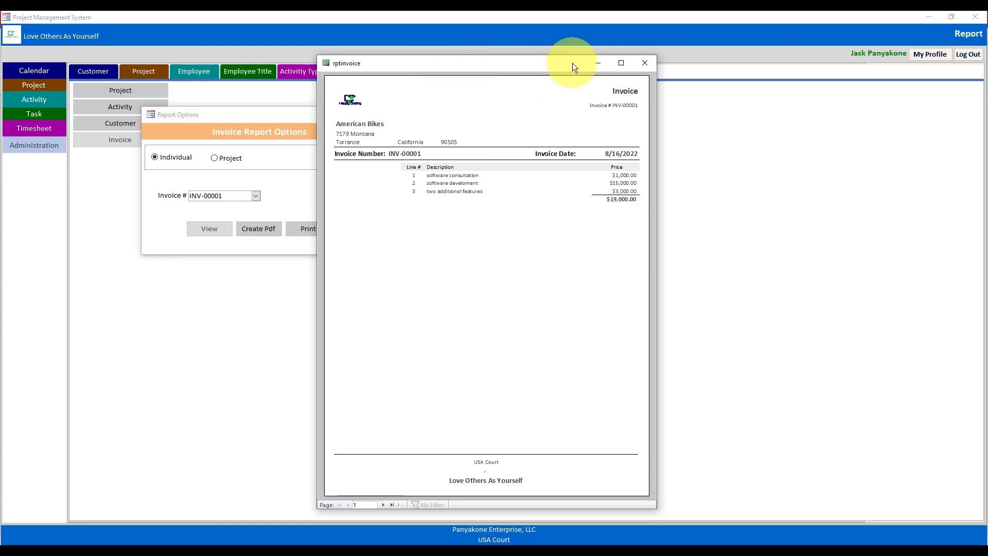
click(644, 63)
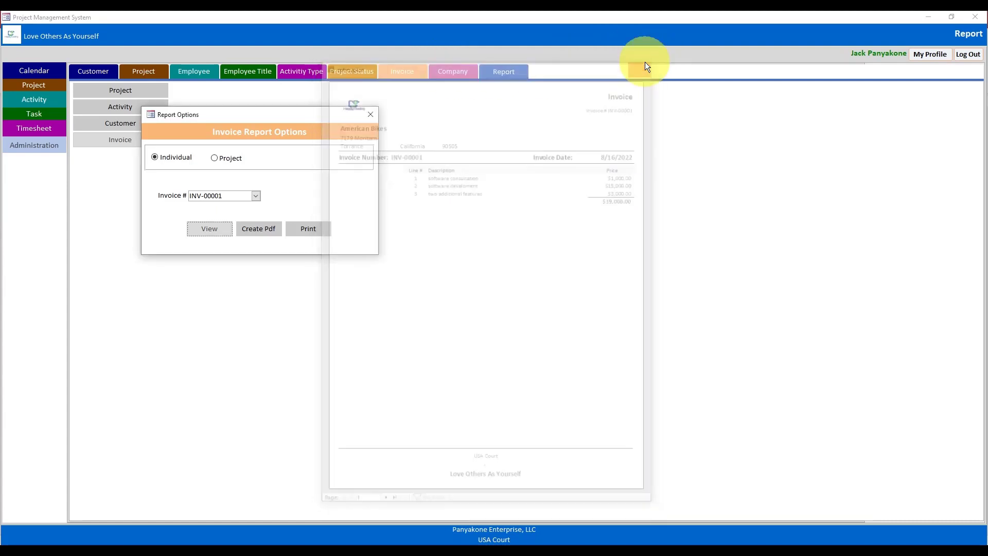
- Preview invoice INV-00002, showing shaded headings and a 9/19/2022 date, then close it
click(255, 196)
click(233, 214)
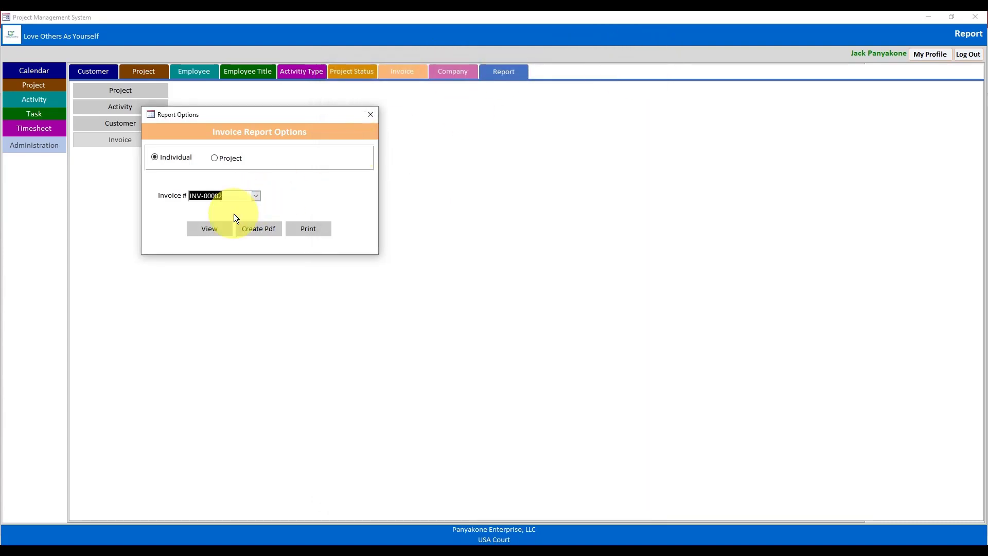
click(206, 230)
drag(341, 115, 564, 42)
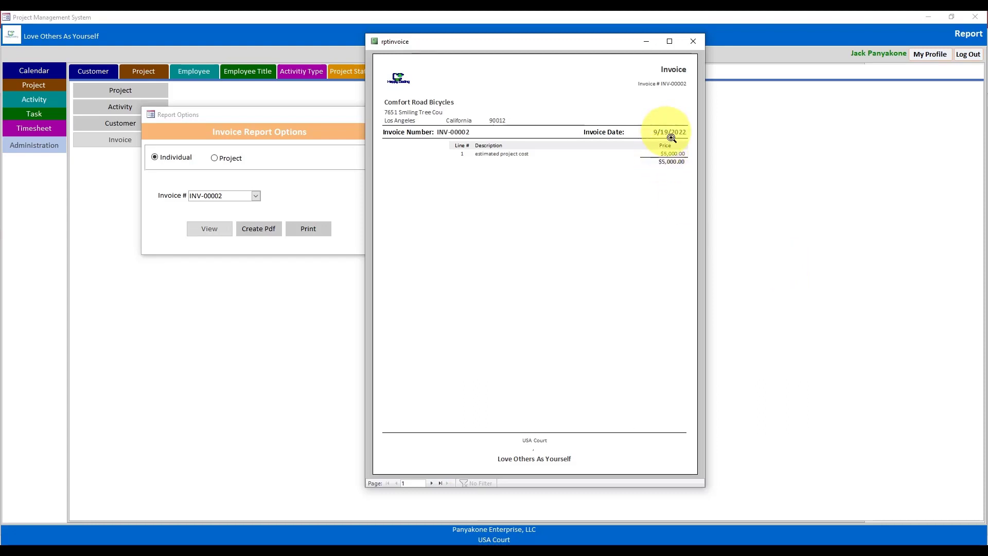
right_click(575, 44)
click(539, 112)
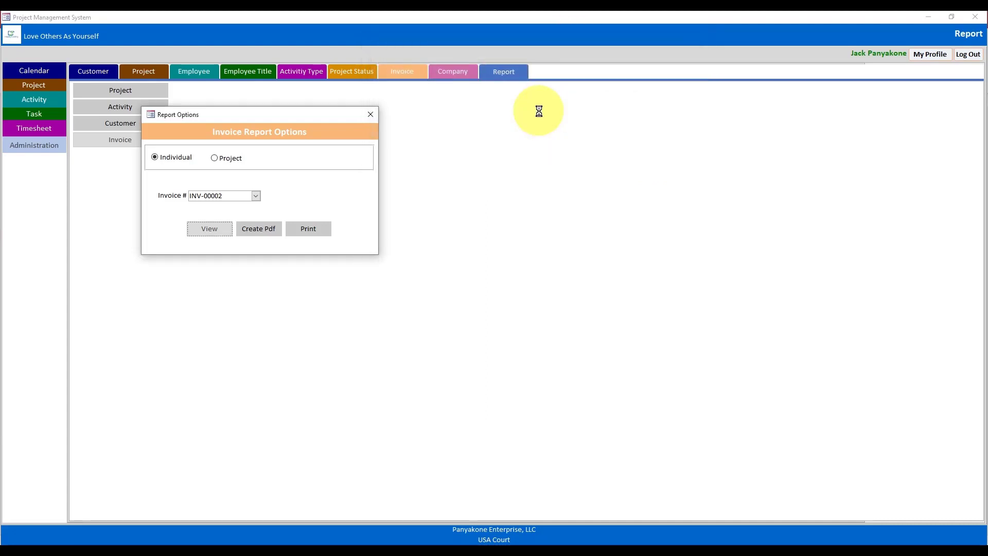
- Paste a copy of the Invoice Number: label into the InvoiceNumber Footer beside =Sum([Price])
click(370, 115)
click(932, 17)
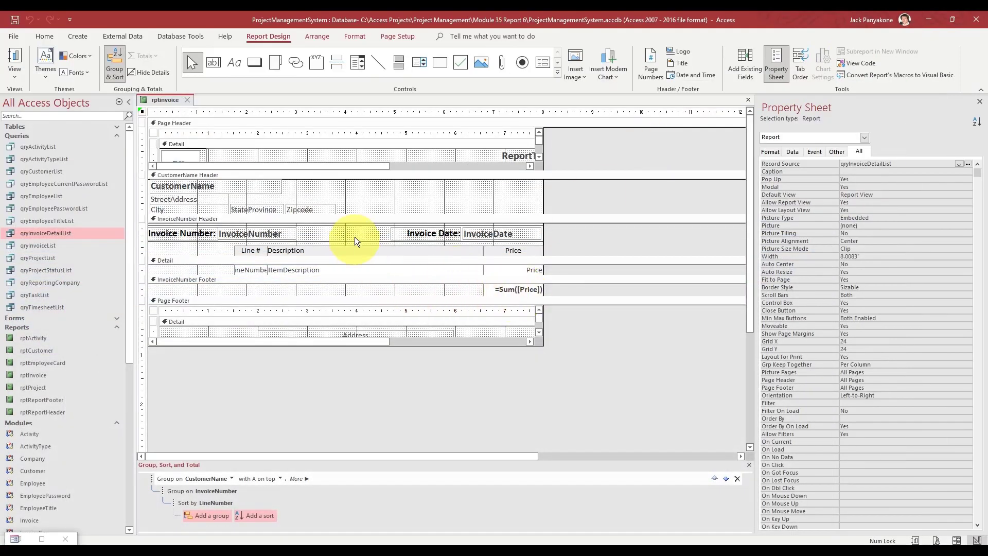
click(388, 280)
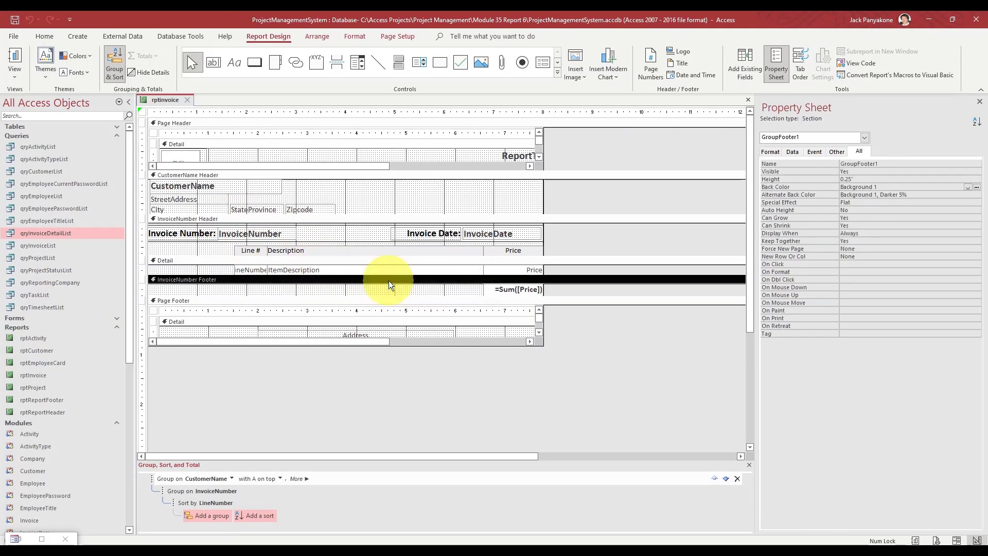
key(ctrl+v)
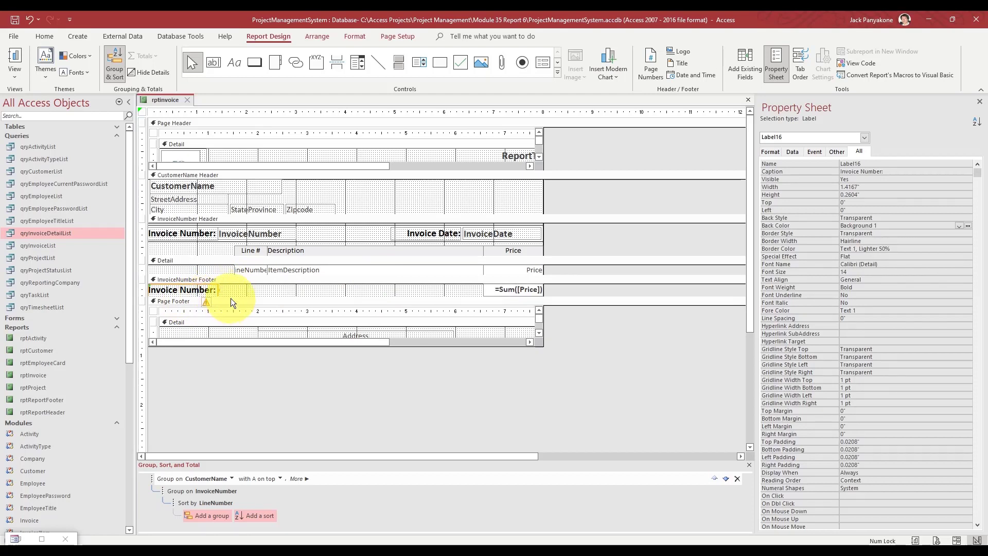
drag(231, 300, 220, 362)
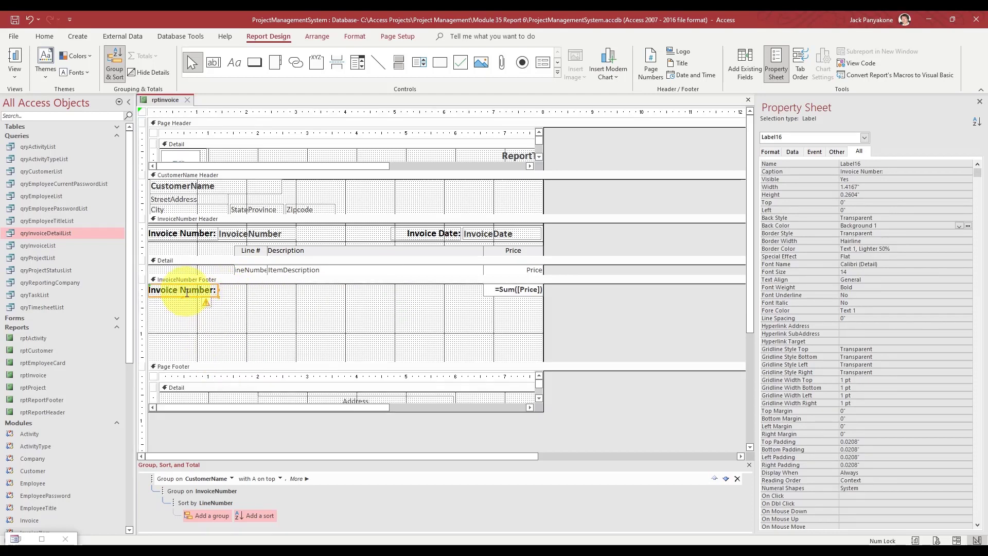
drag(187, 292, 450, 295)
click(498, 292)
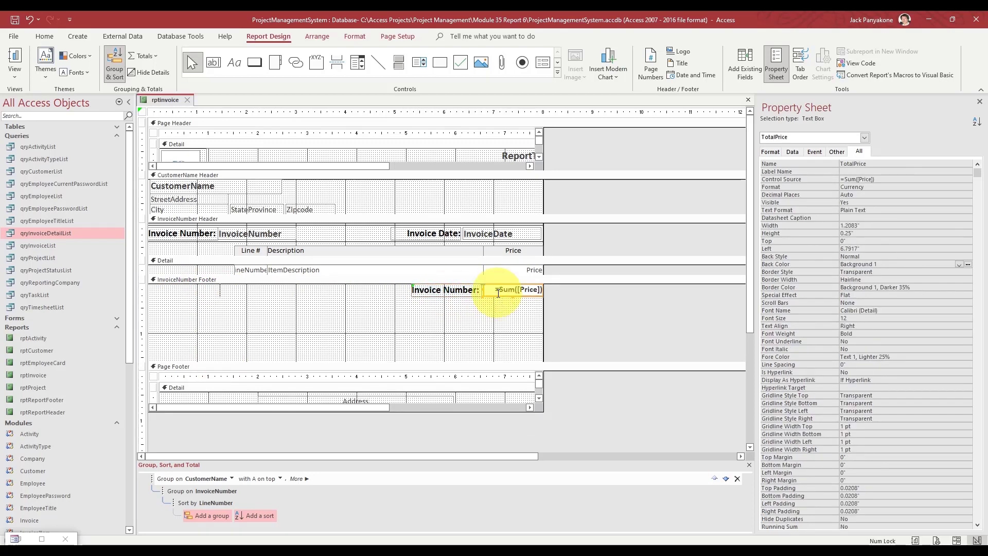
click(434, 291)
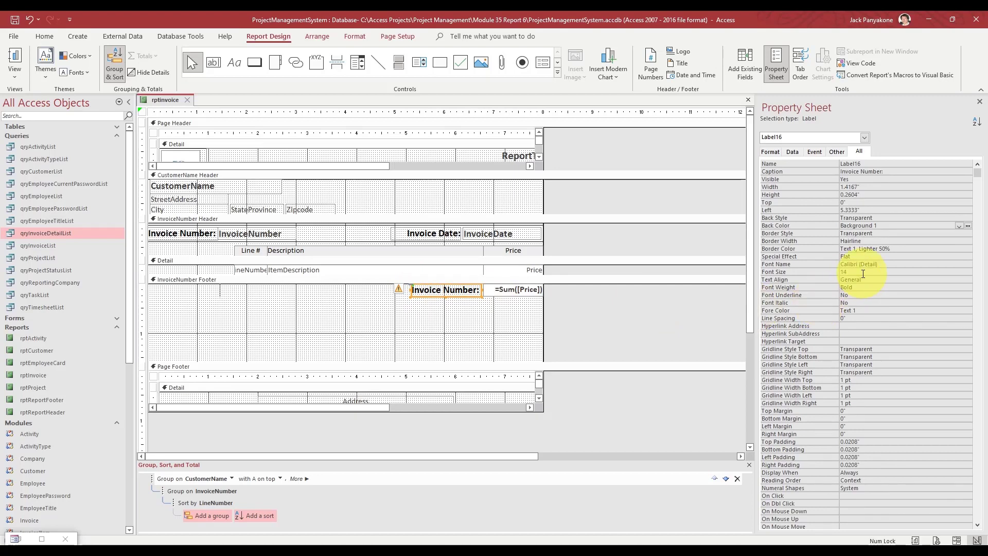
- Set the footer label's font size to 12 and text alignment to Right
click(795, 271)
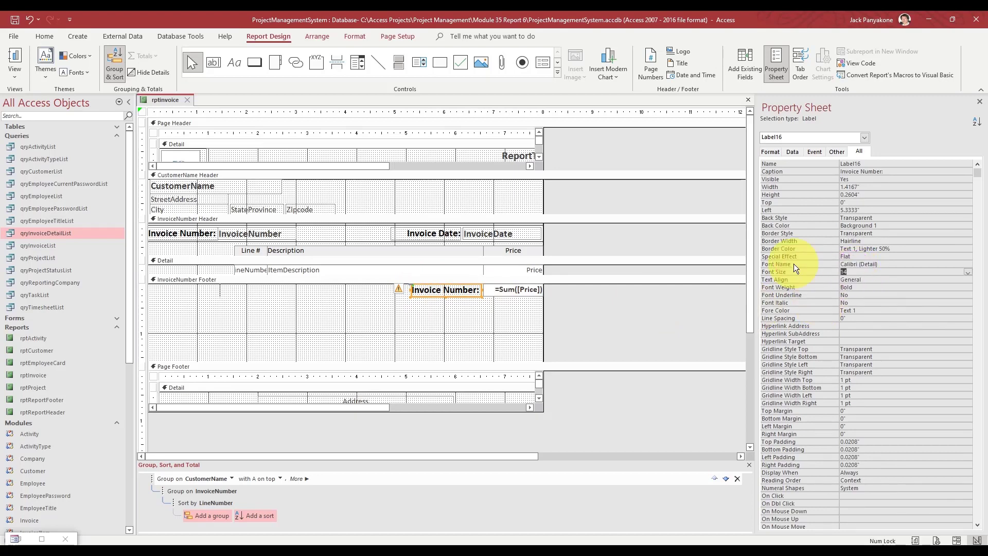
text(20)
key(BackSpace)
key(BackSpace)
text(12)
key(Return)
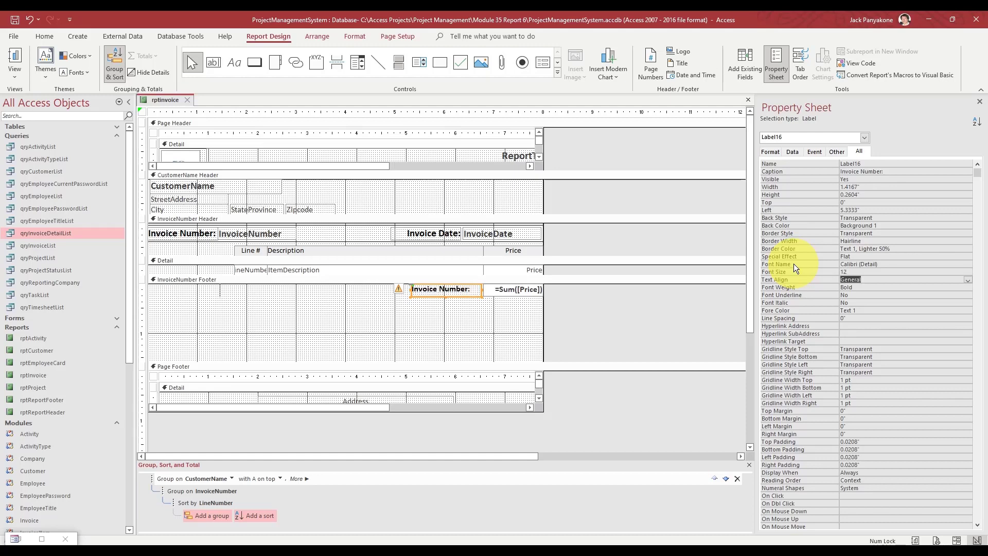
text(Right)
key(Return)
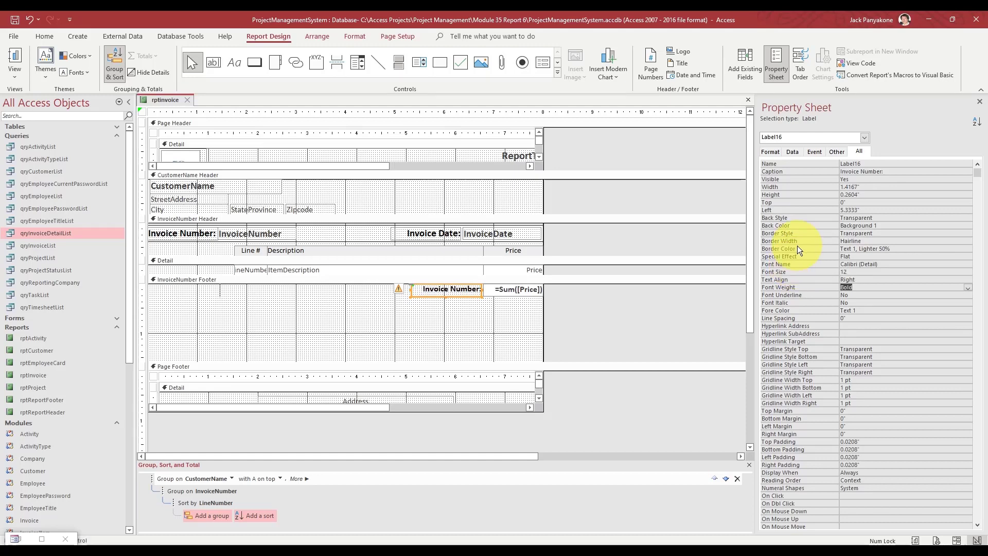
- Restore the footer height, change the label caption to 'Total:', and close the design
click(603, 320)
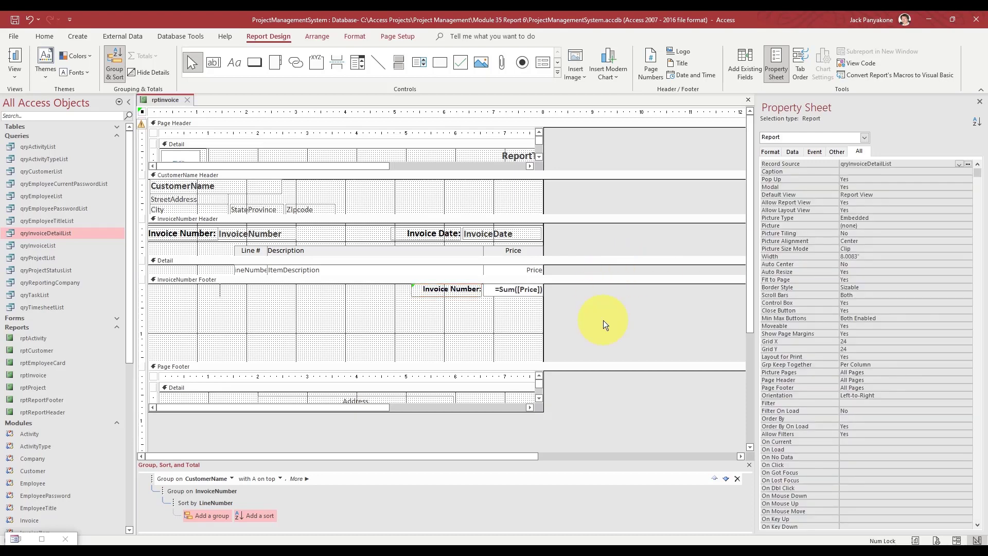
click(583, 361)
drag(581, 293, 582, 297)
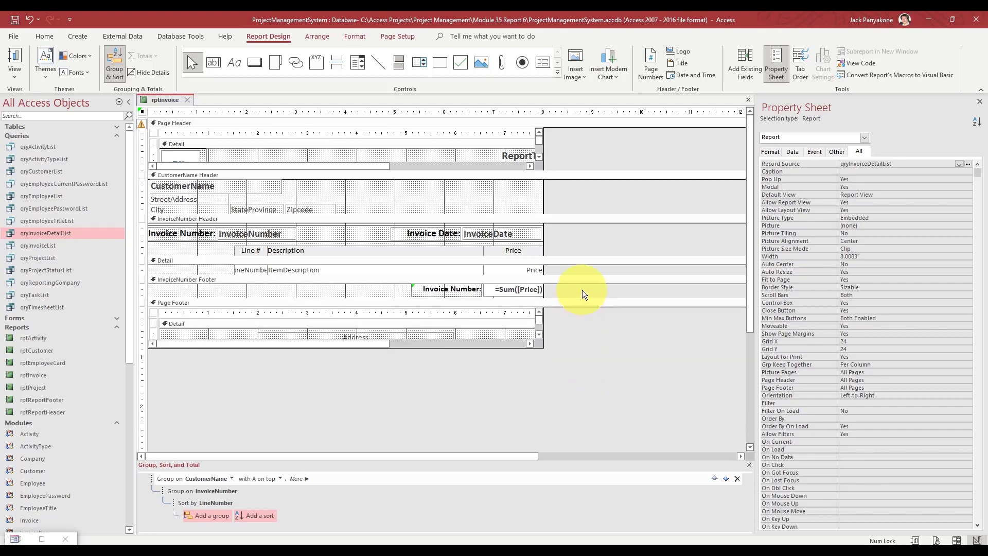
click(446, 290)
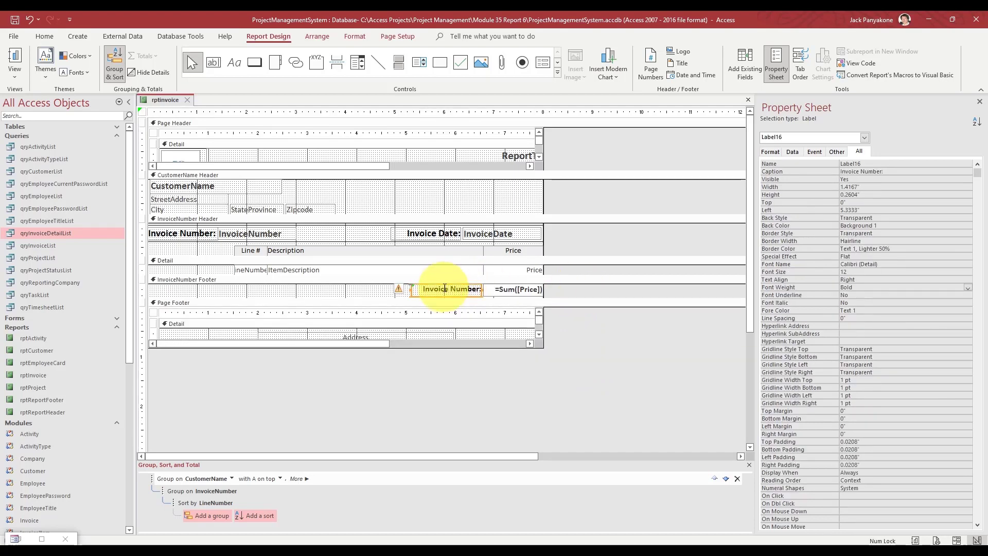
click(447, 289)
drag(447, 288, 463, 289)
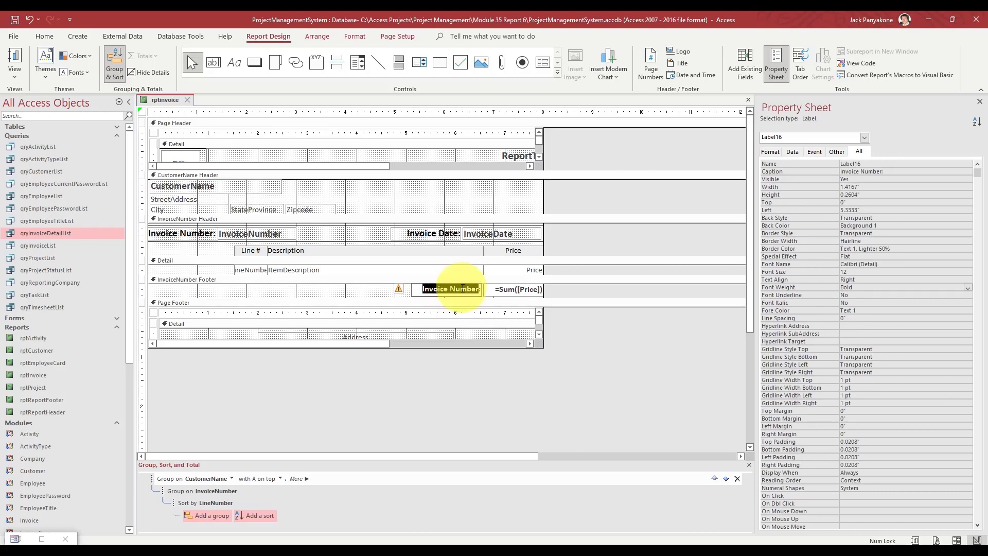
text(Total:)
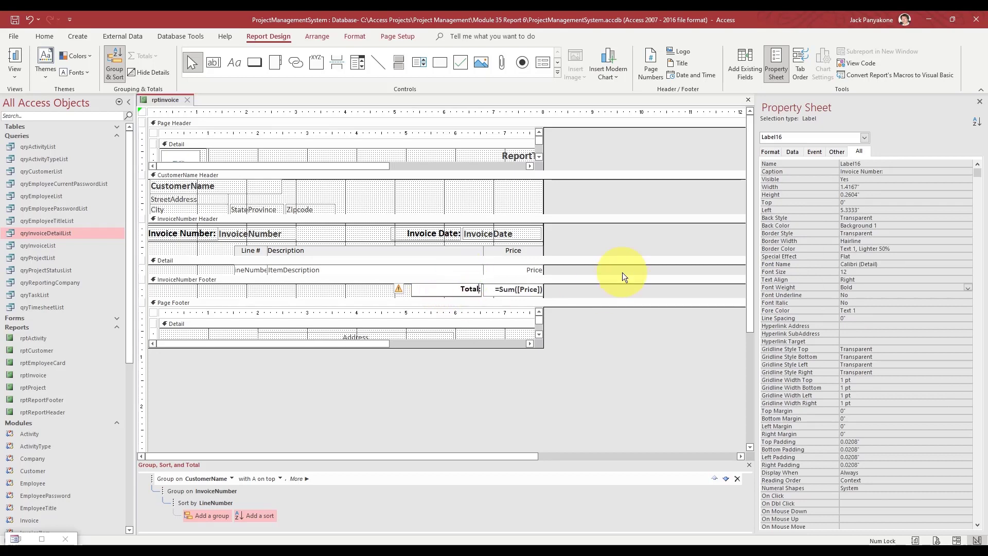
click(612, 288)
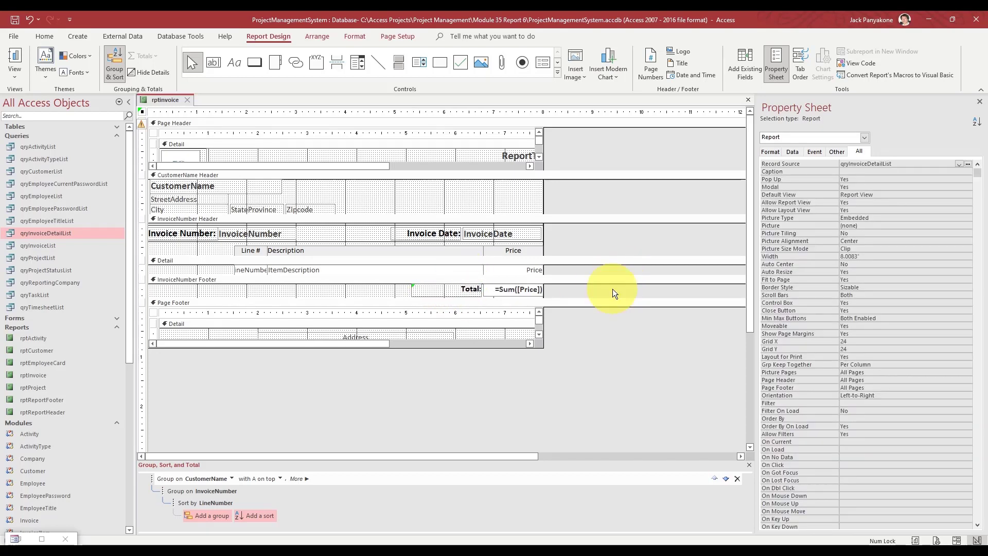
click(187, 100)
- Preview the first invoice from Invoice Report Options and check the bold Total: beside $19,000.00
click(41, 539)
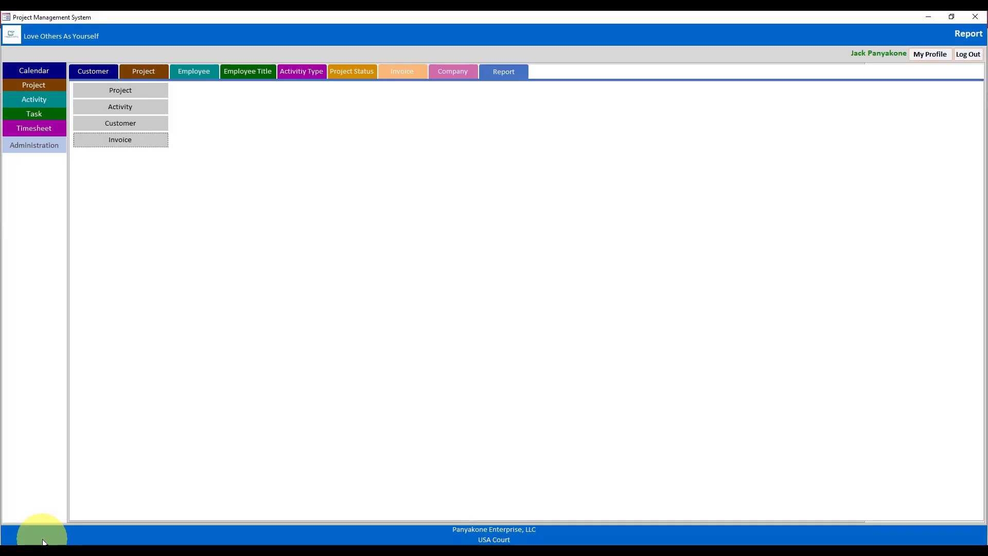
click(126, 144)
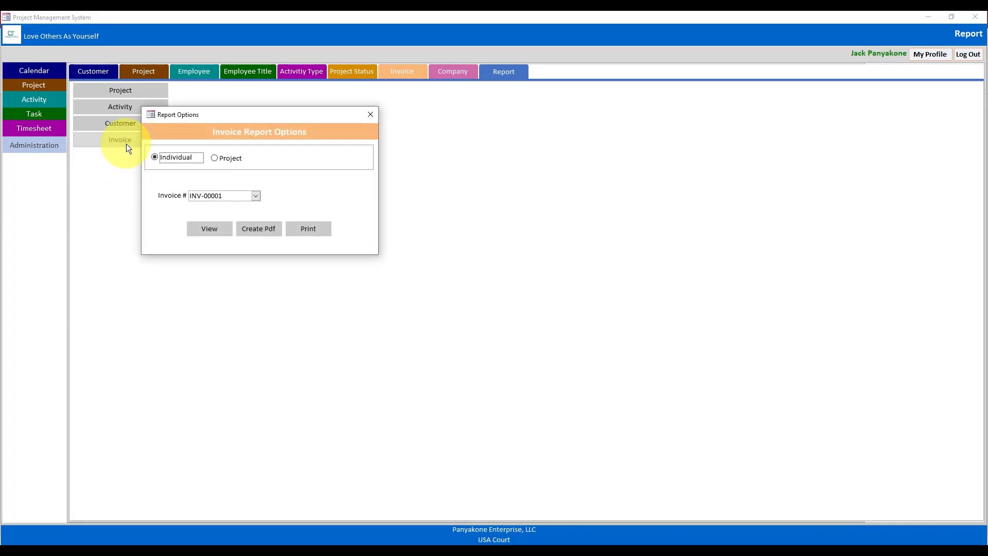
click(208, 230)
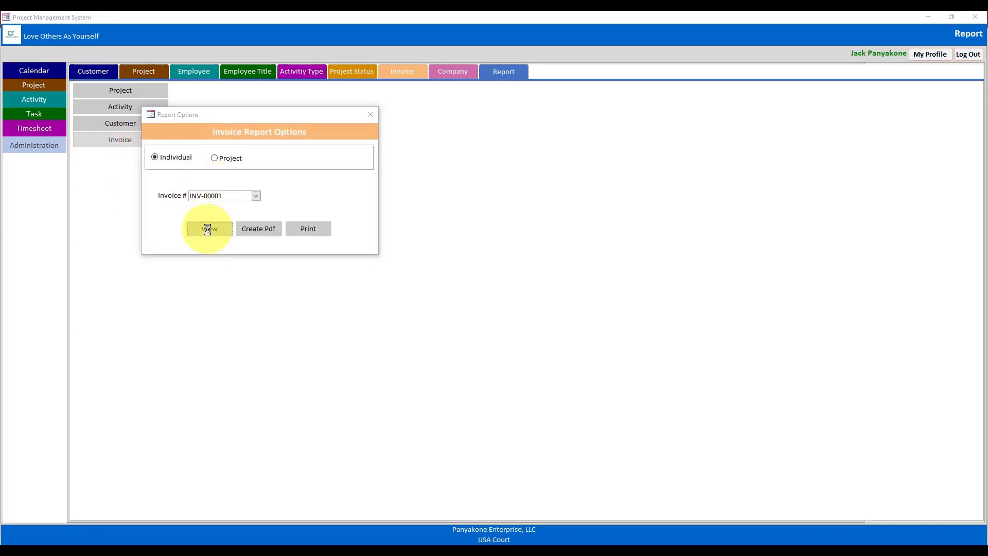
drag(313, 121, 437, 69)
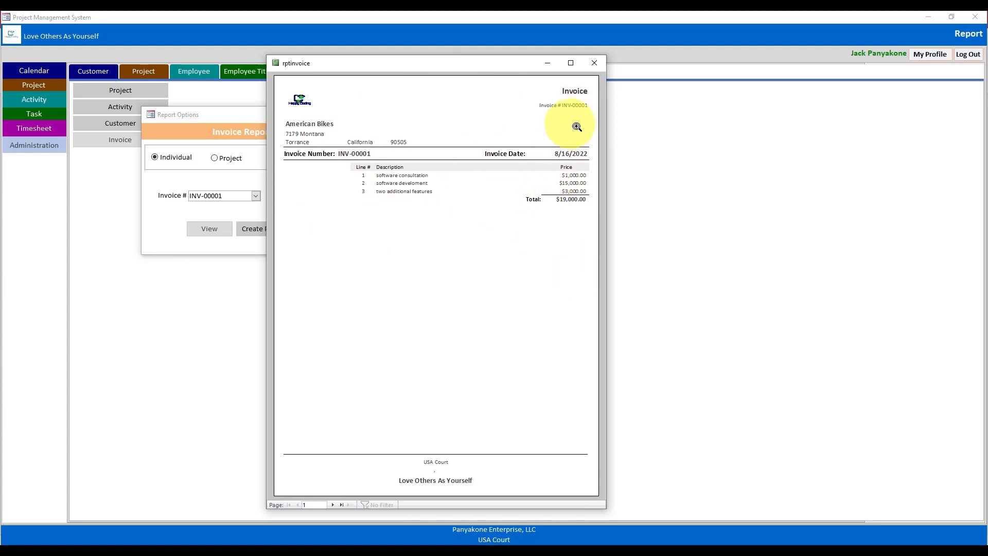
click(591, 68)
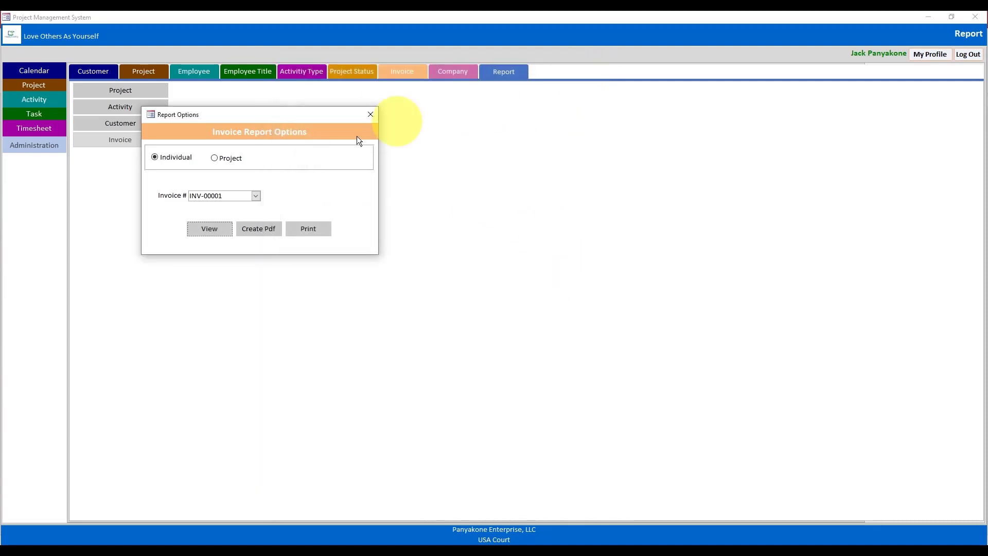
- Preview the American Bikes invoice by project and confirm its Total: line
click(227, 159)
click(206, 229)
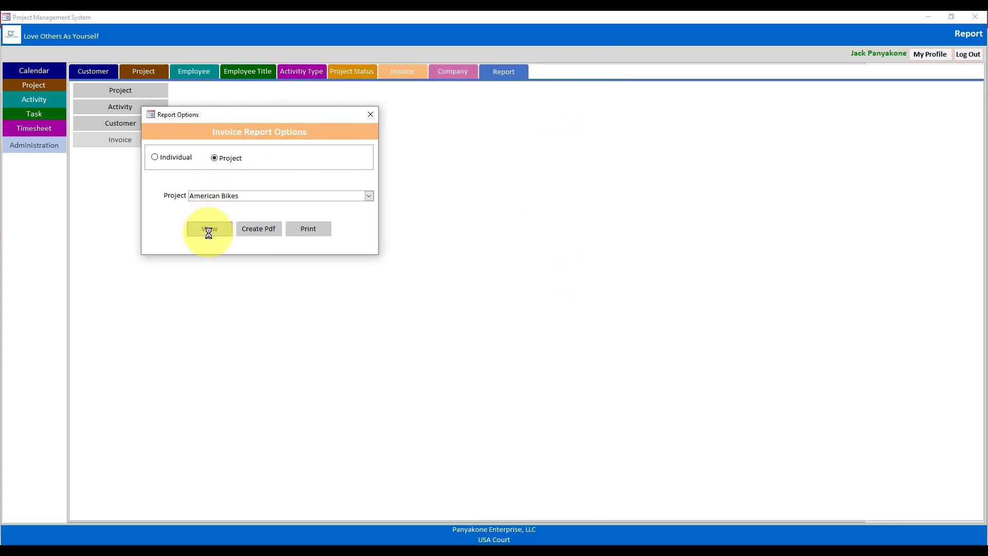
drag(351, 110, 511, 27)
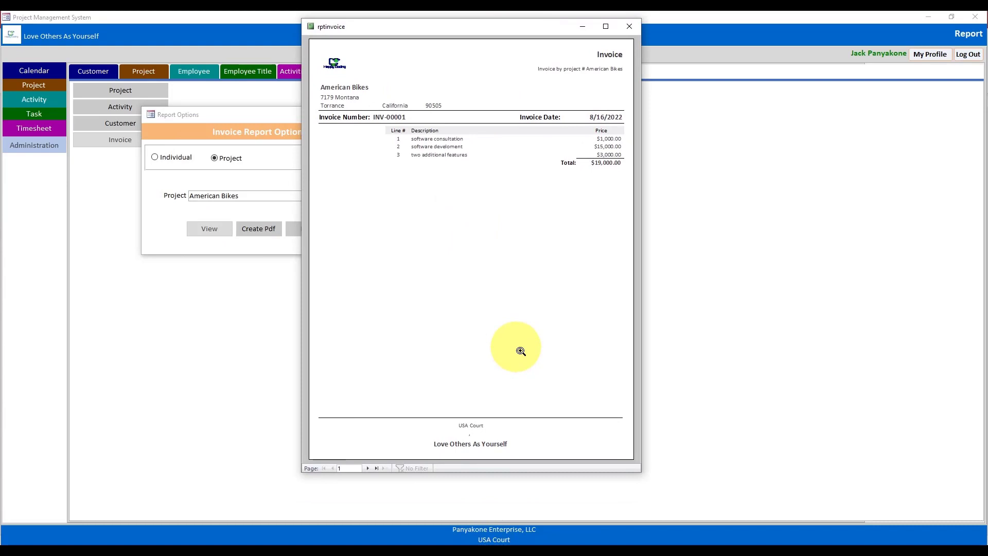
click(630, 27)
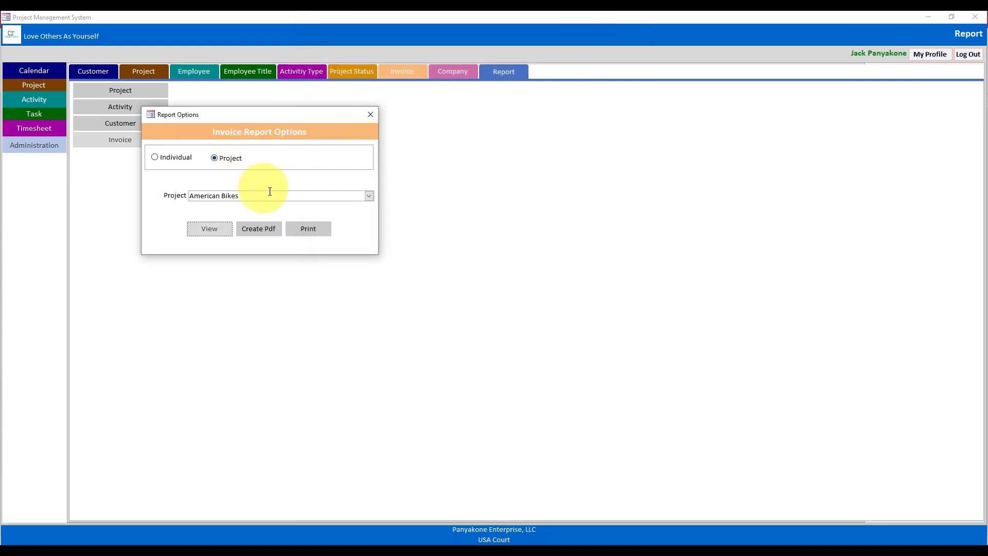
- Preview the Comfort Road Bicycles project invoice, confirming the Total: line at $5,000.00
click(370, 197)
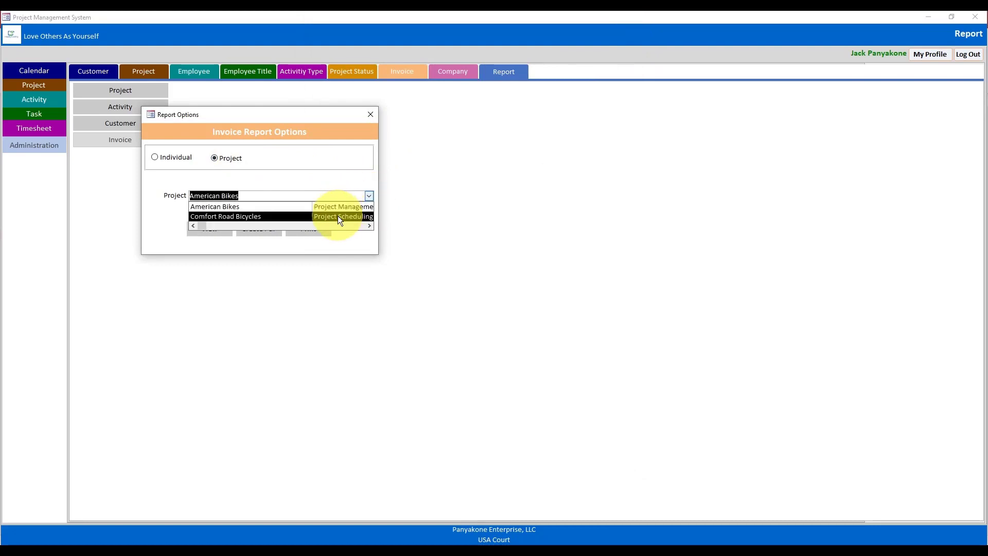
click(337, 215)
click(211, 231)
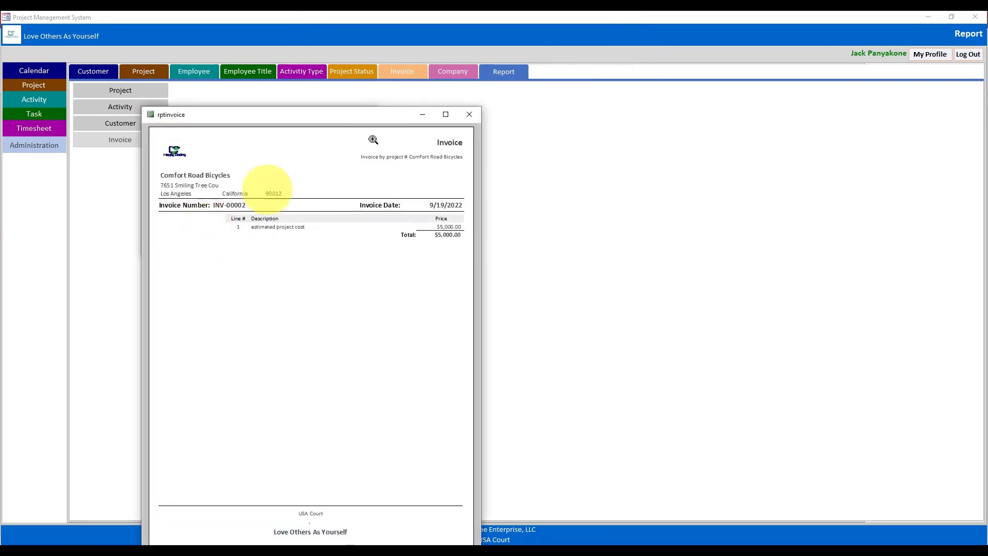
drag(369, 125, 525, 52)
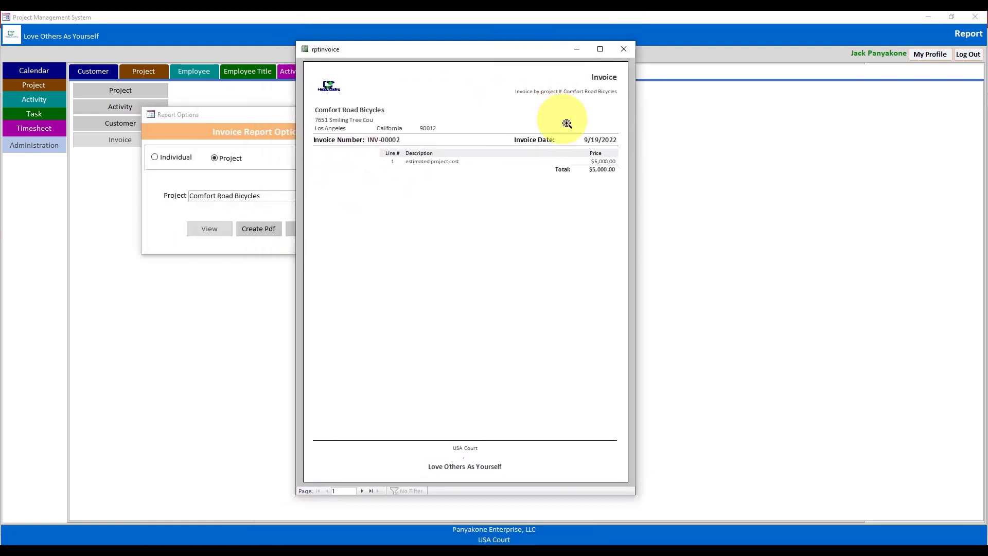
click(623, 49)
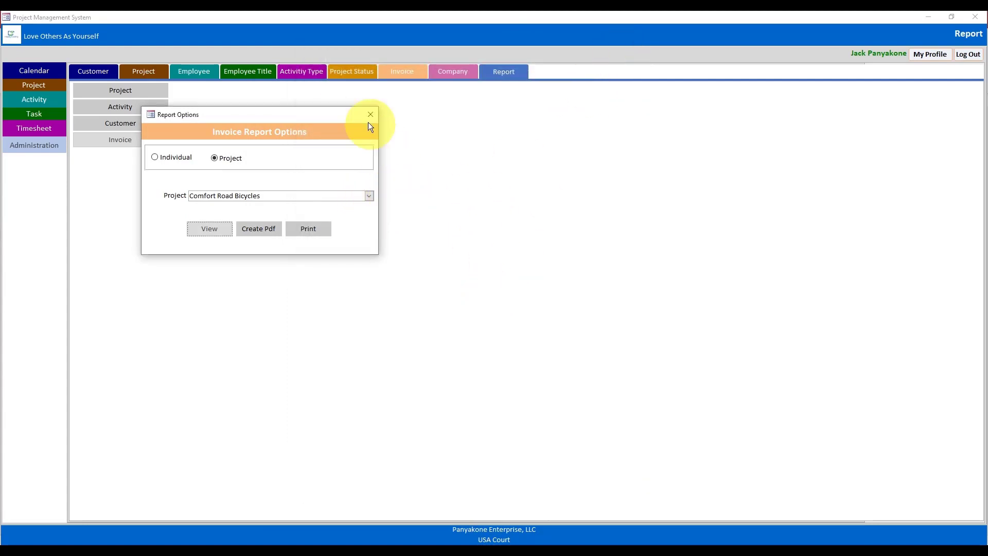
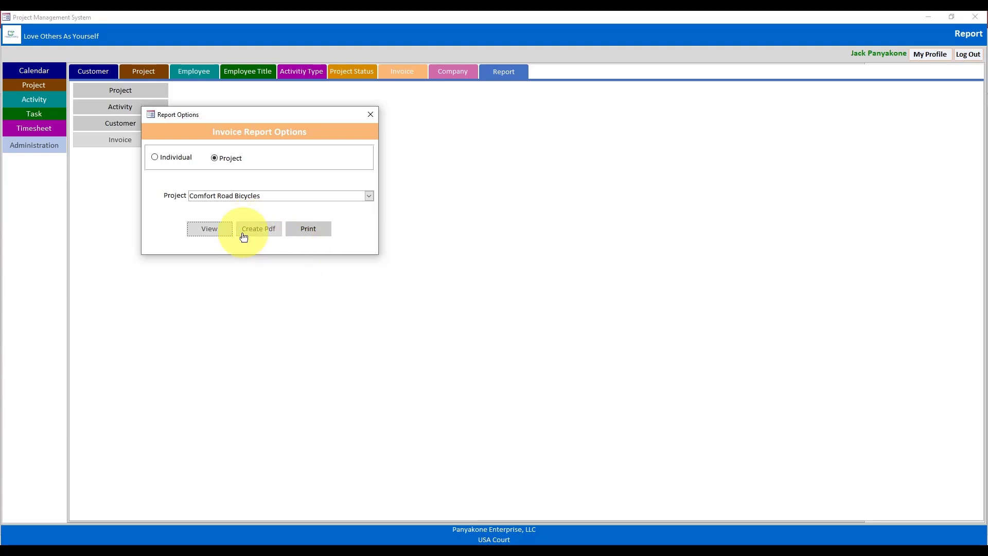
- Close the Invoice Report Options dialog to return to the Report page
click(370, 115)
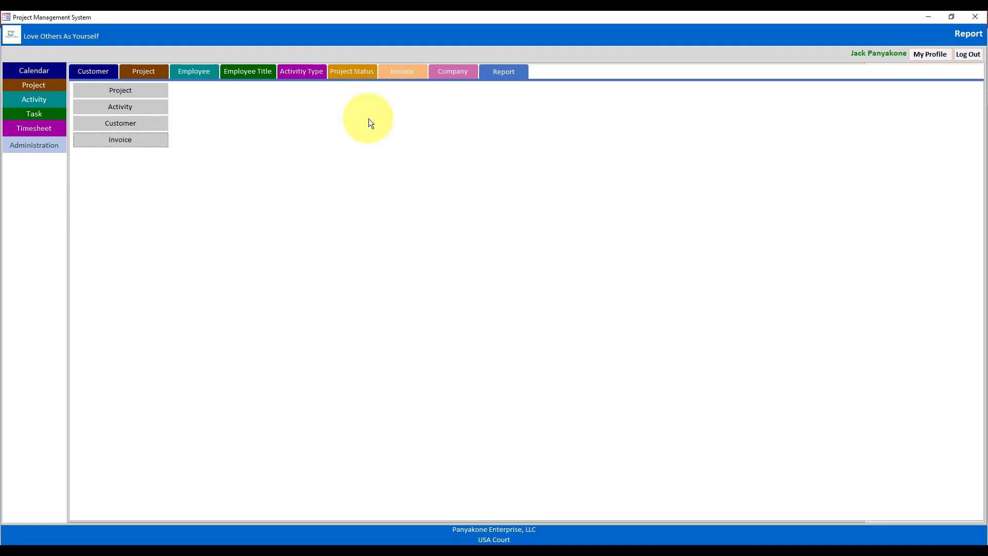
- Preview the customer report for zip code 37501, then close the preview
click(138, 123)
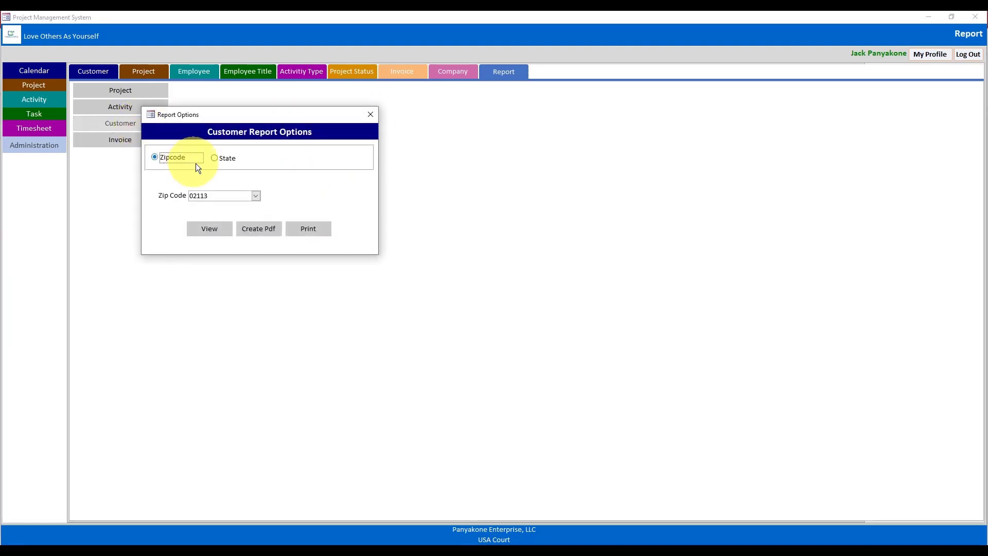
click(256, 196)
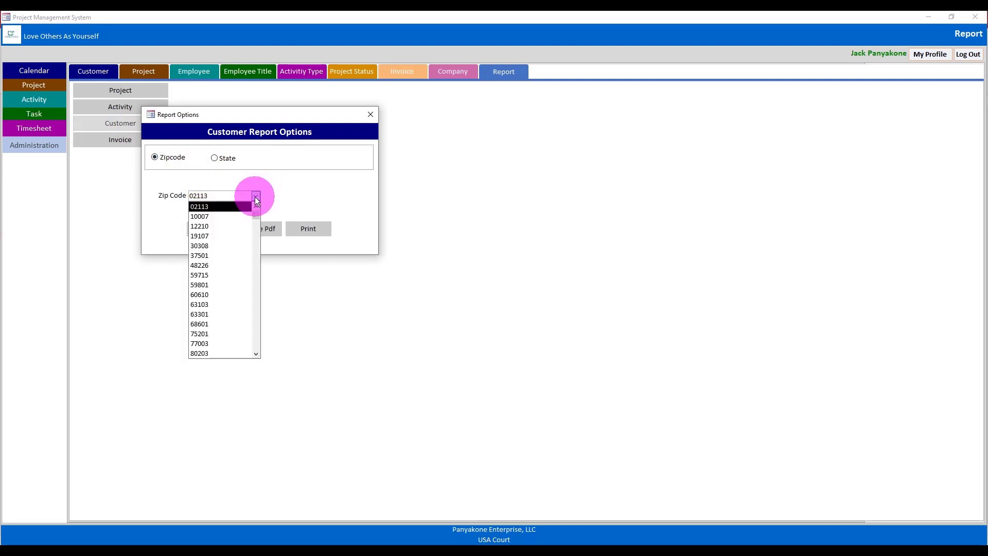
click(210, 255)
click(207, 229)
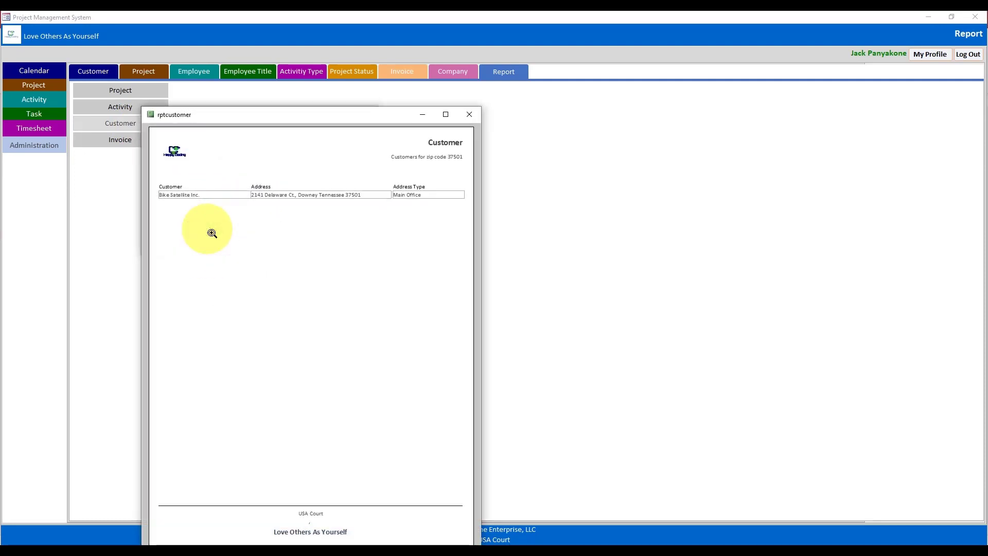
click(467, 120)
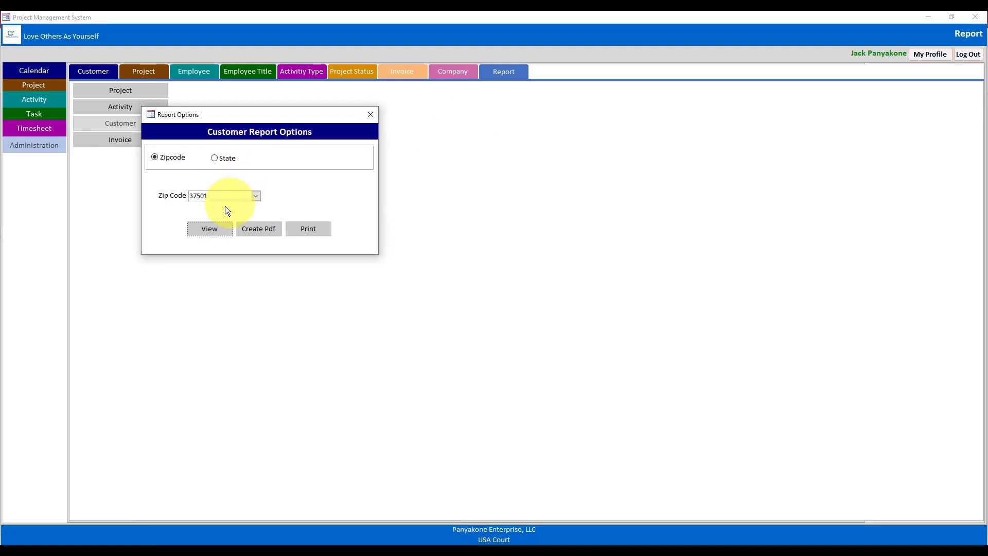
- Preview the customer report for zip code 94303, then close the preview
click(174, 197)
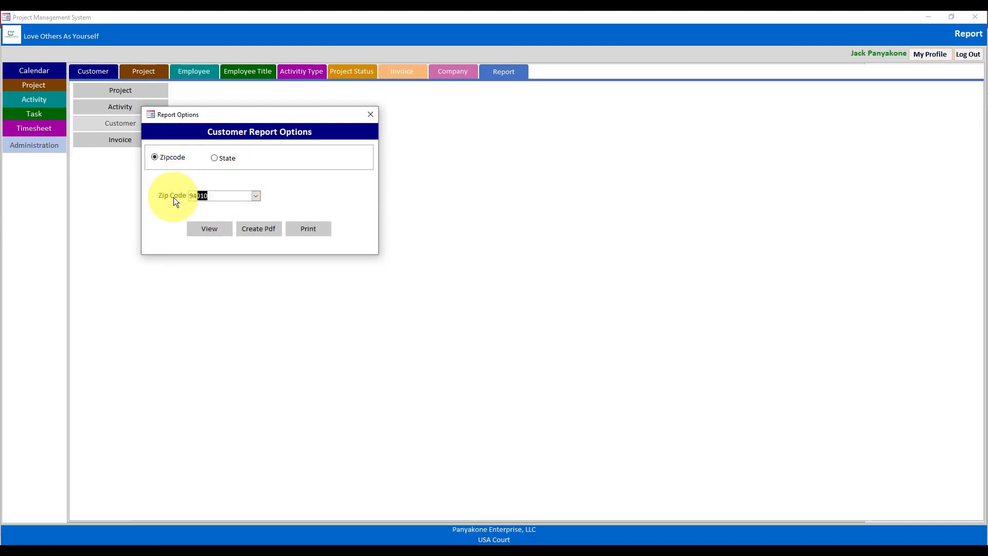
click(255, 196)
click(219, 235)
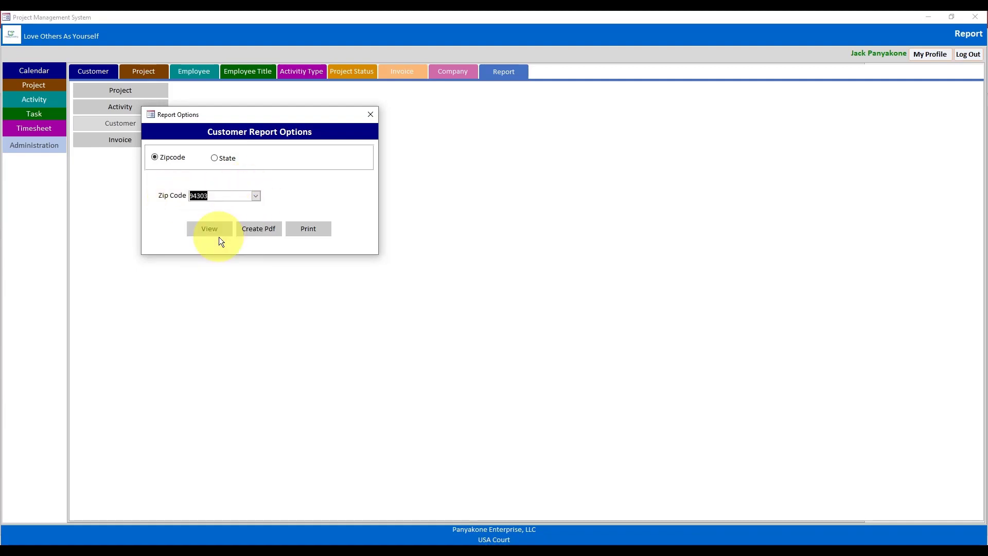
click(215, 234)
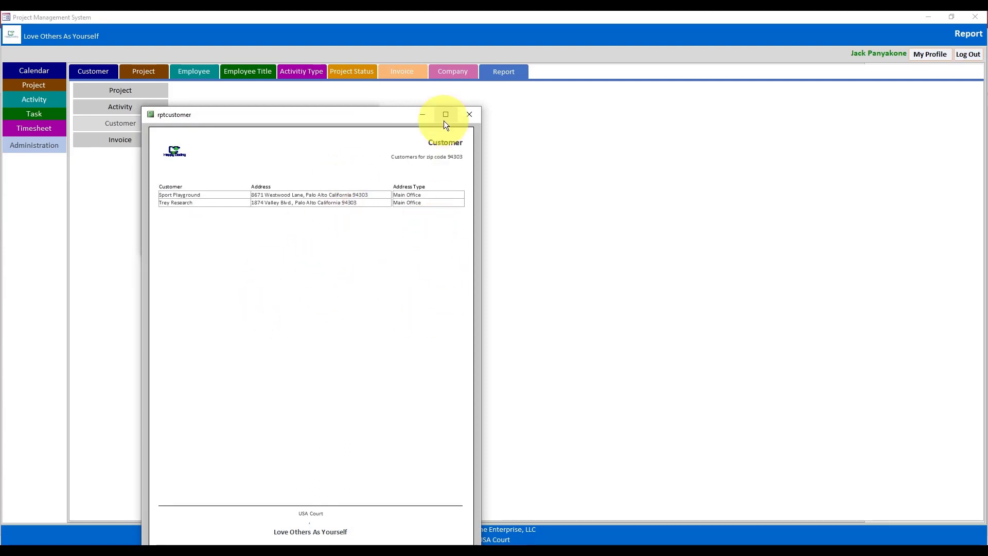
click(471, 116)
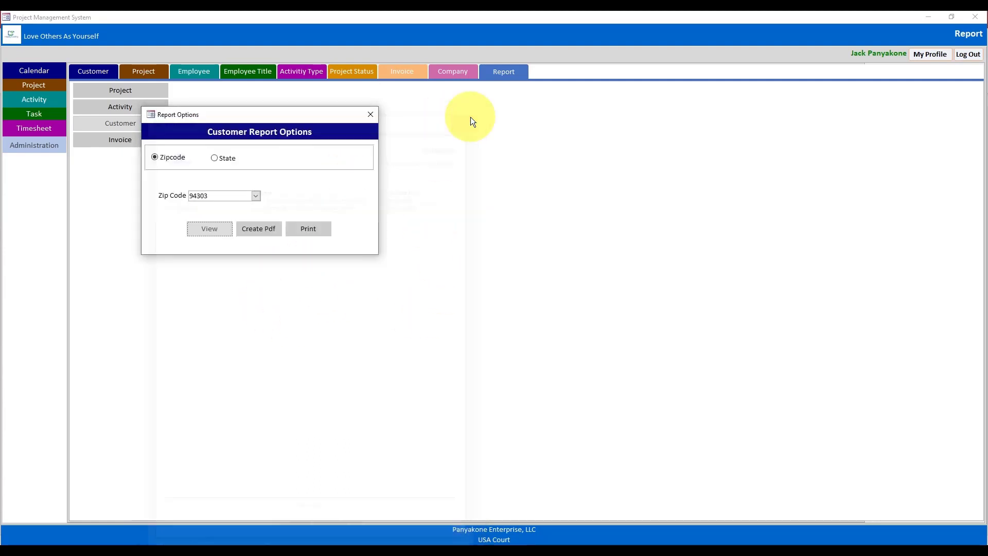
- Filter customers by state and preview the Georgia report, then close it
click(219, 161)
click(256, 196)
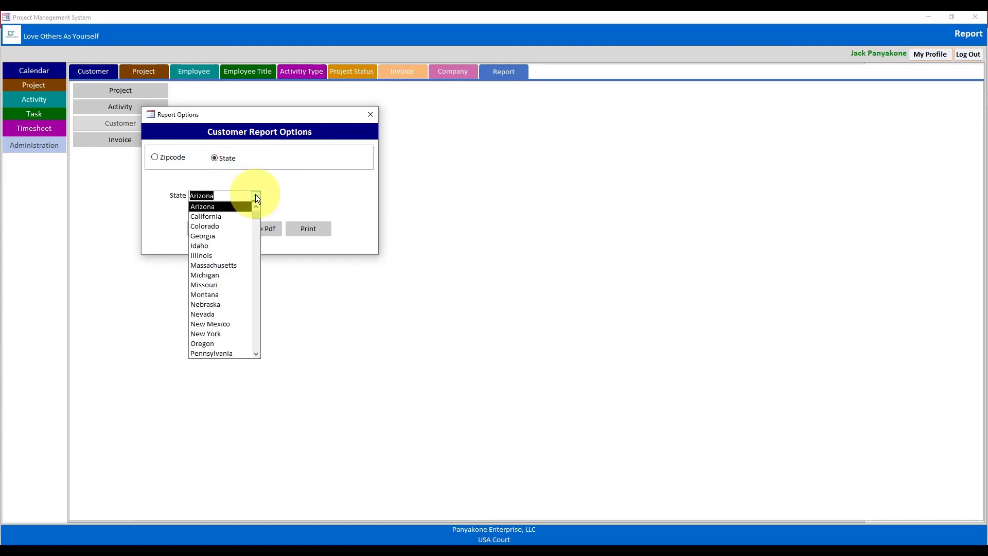
click(221, 236)
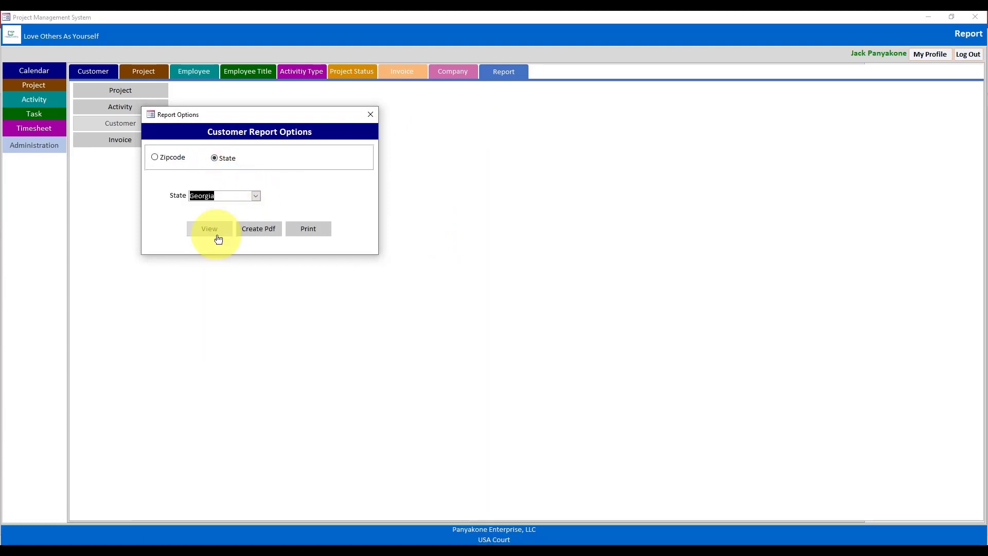
click(214, 234)
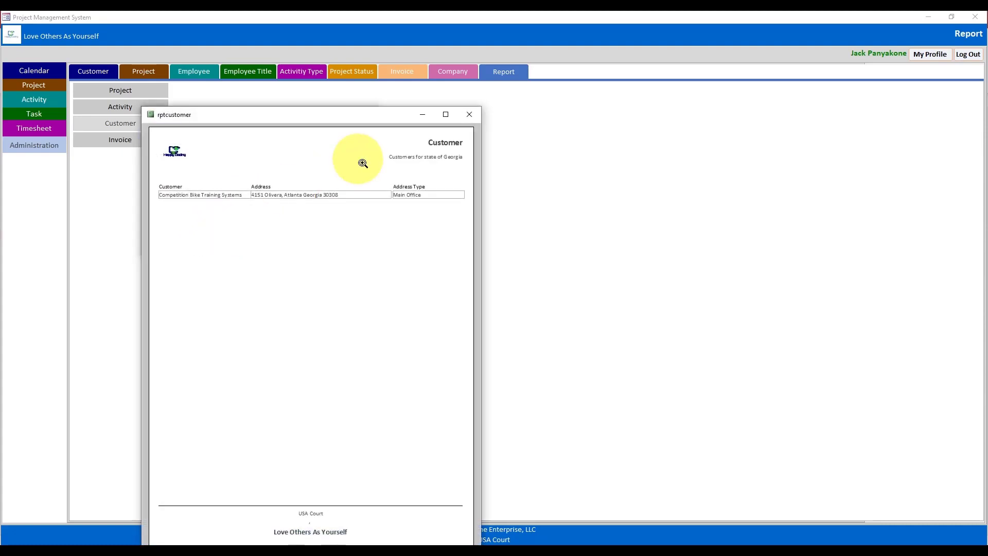
click(469, 114)
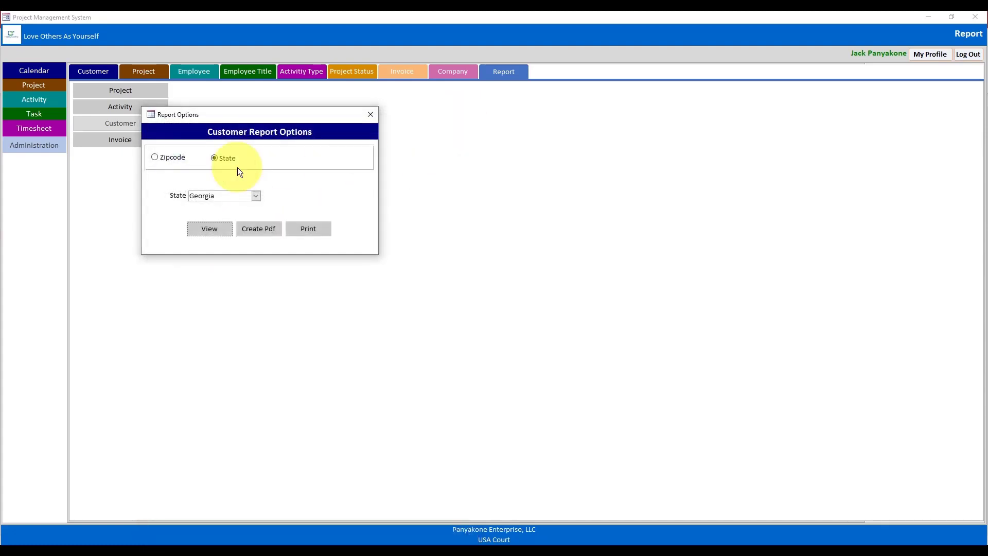
- Preview the customer report for New York twice, closing the preview each time
click(254, 198)
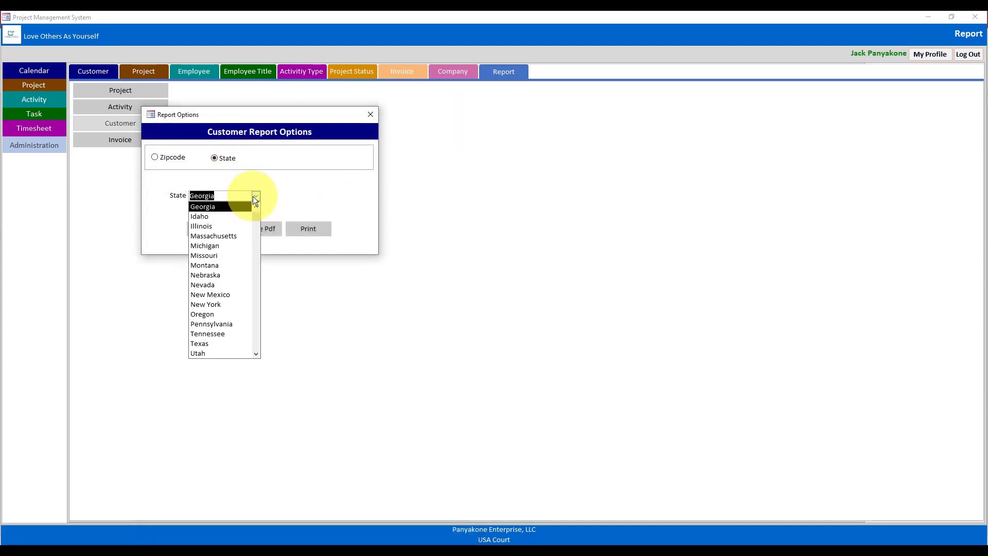
click(213, 304)
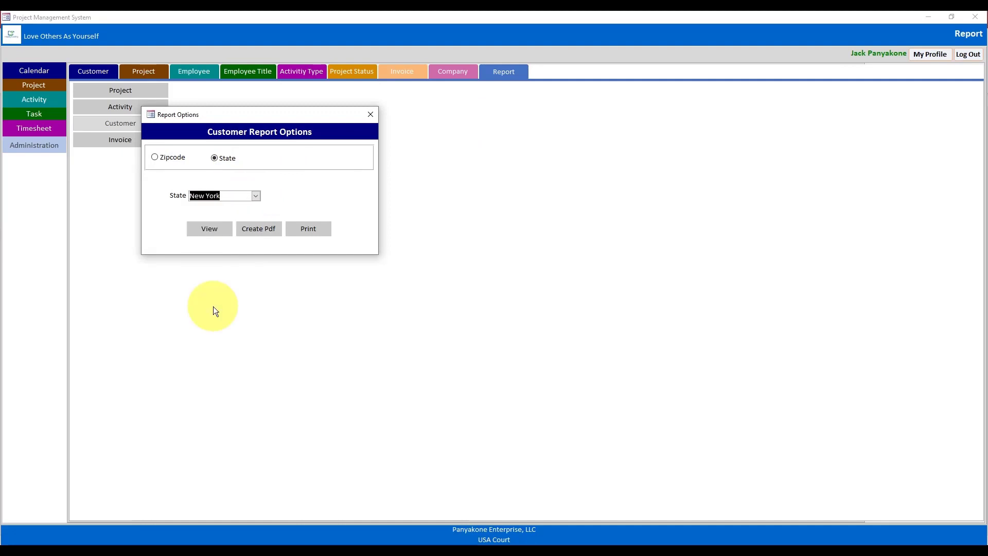
click(208, 229)
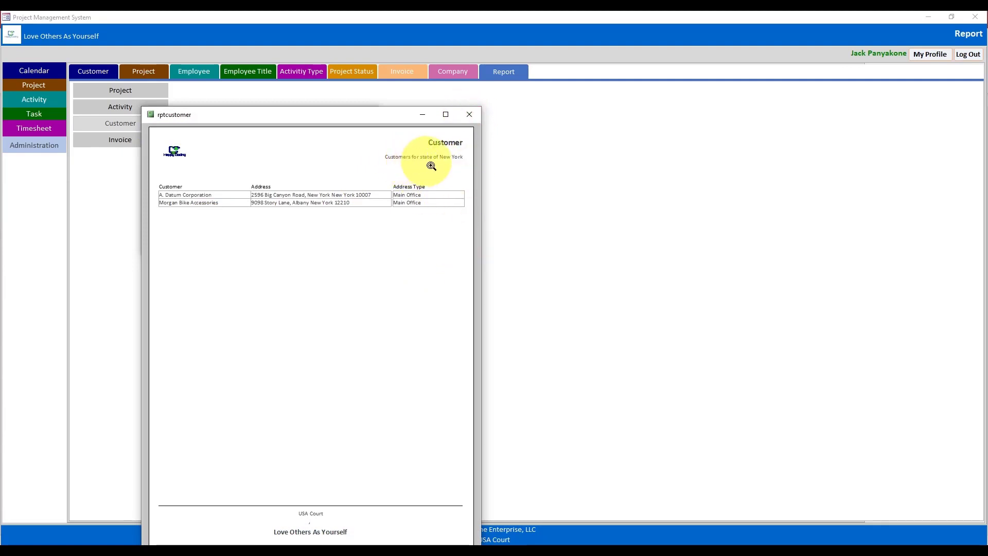
click(469, 115)
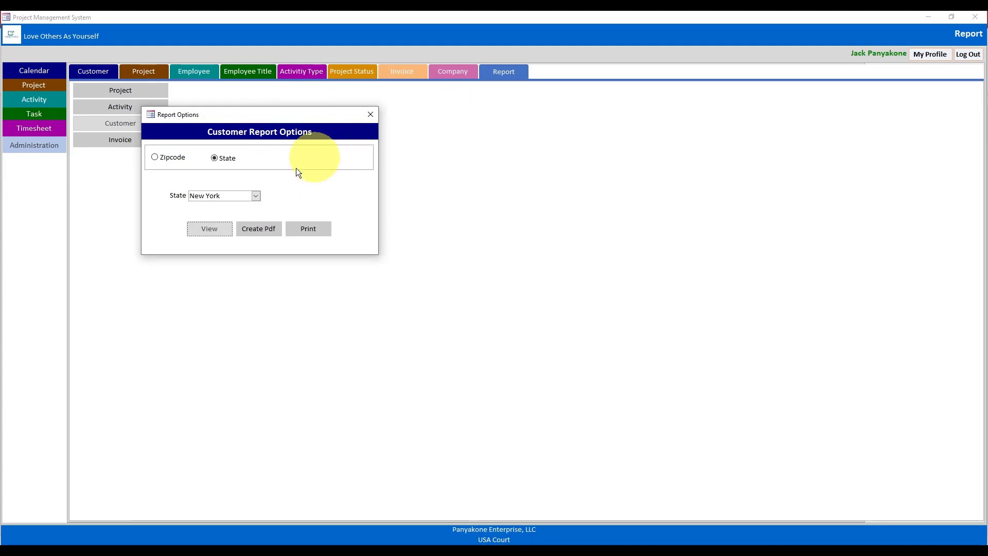
click(208, 236)
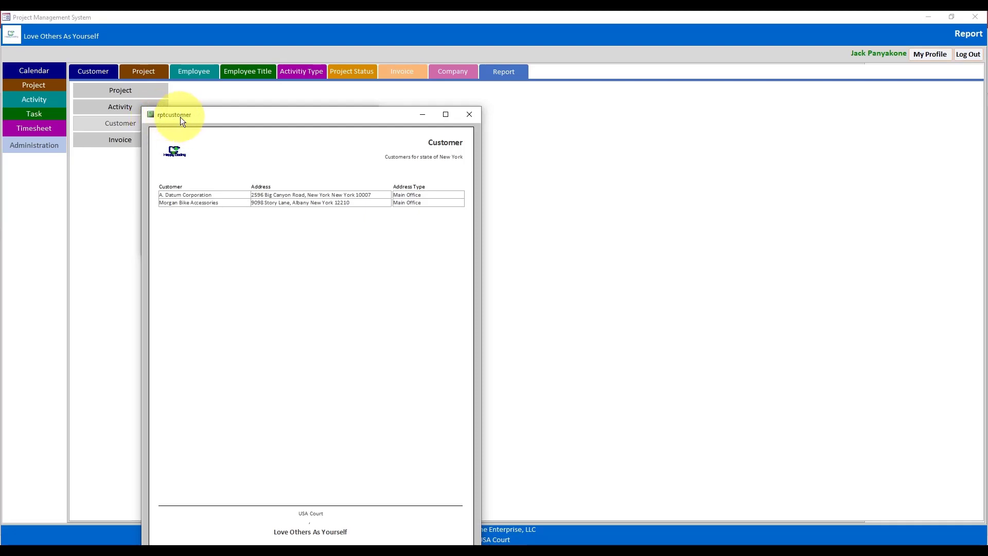
click(470, 115)
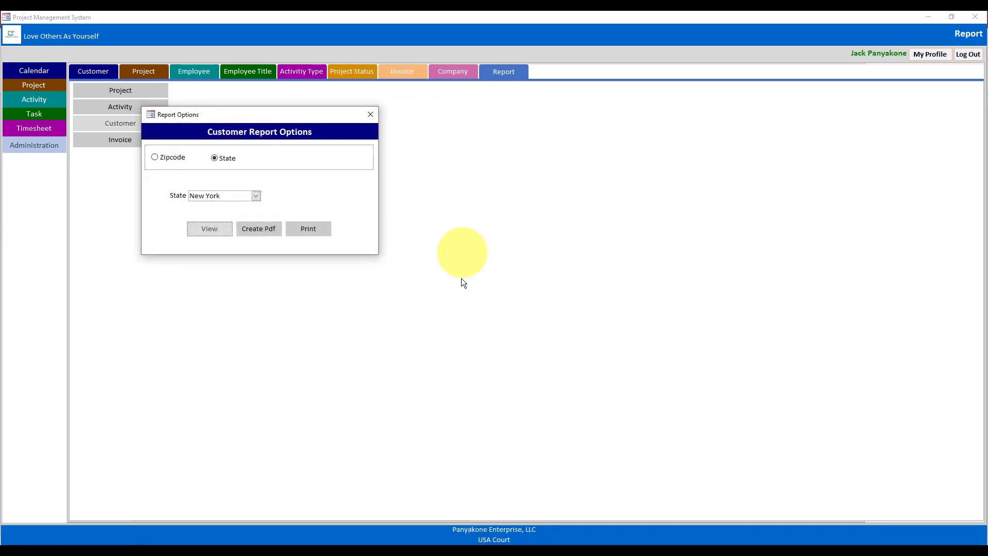
- In rptProject's Report_Open, add the line Me.Caption = Reporting.ReportFilter
mouse_move(436, 543)
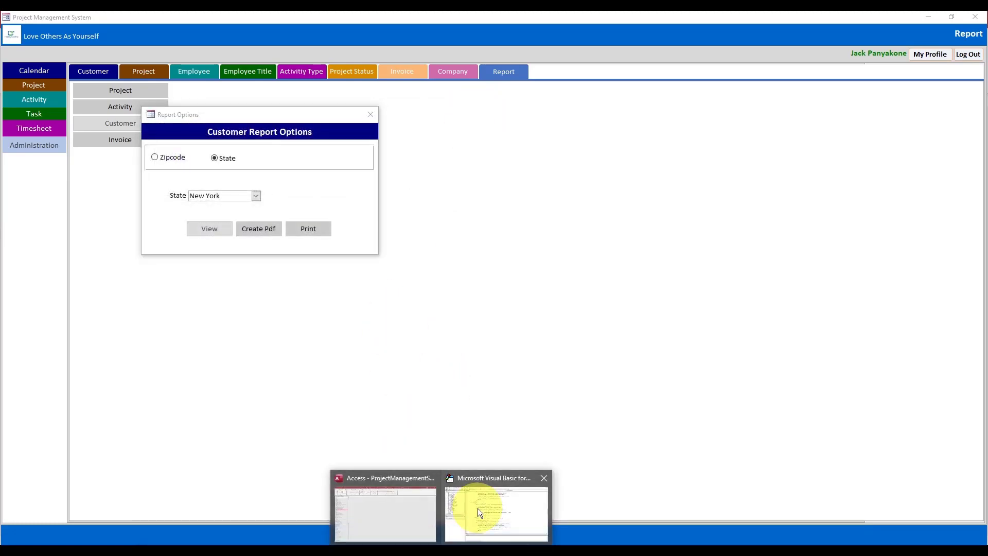
click(477, 508)
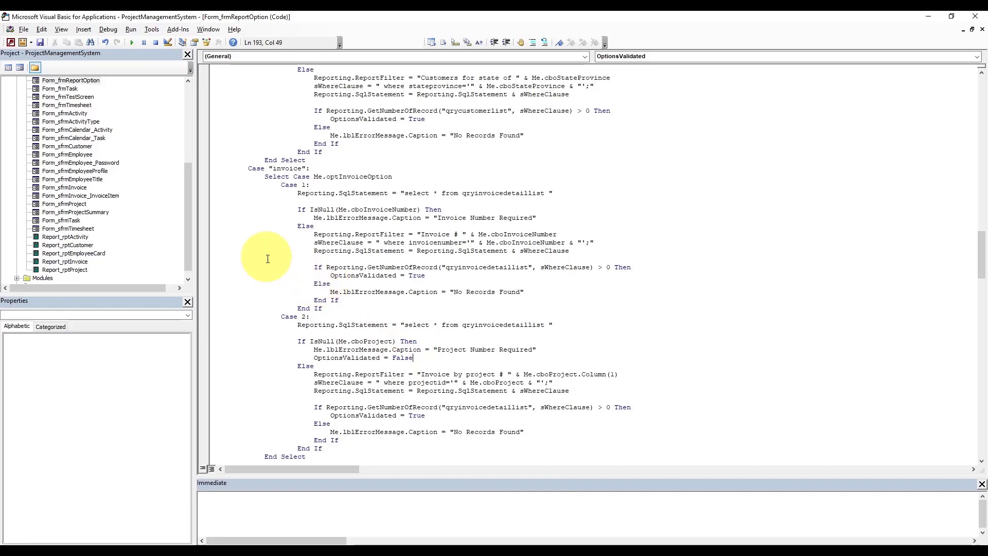
double_click(76, 270)
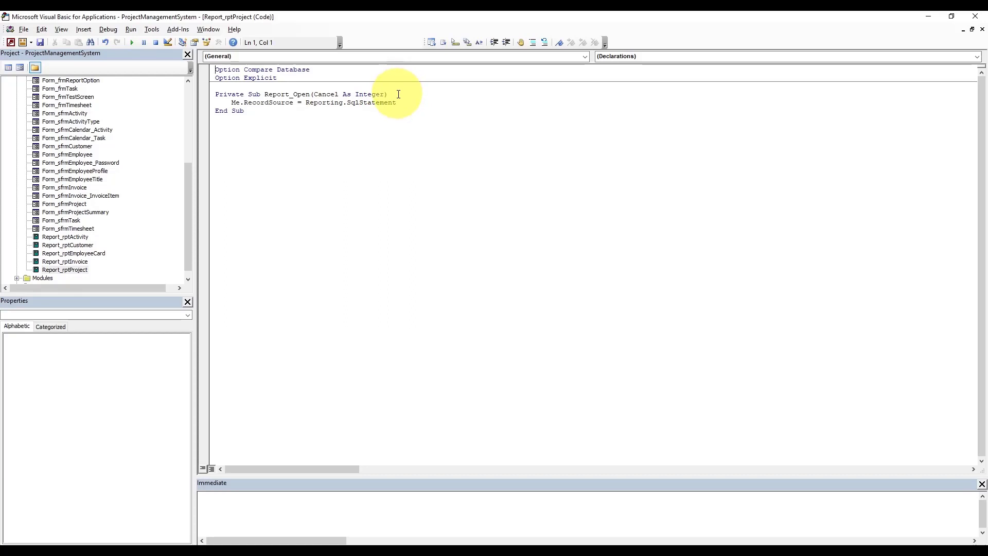
click(398, 94)
key(Return)
key(Tab)
text(me.)
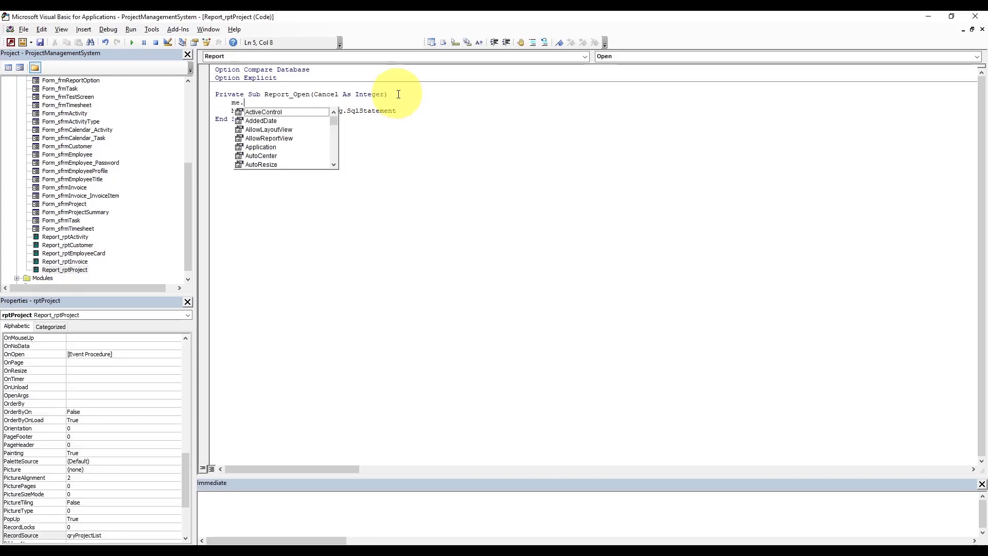
text(Caption=)
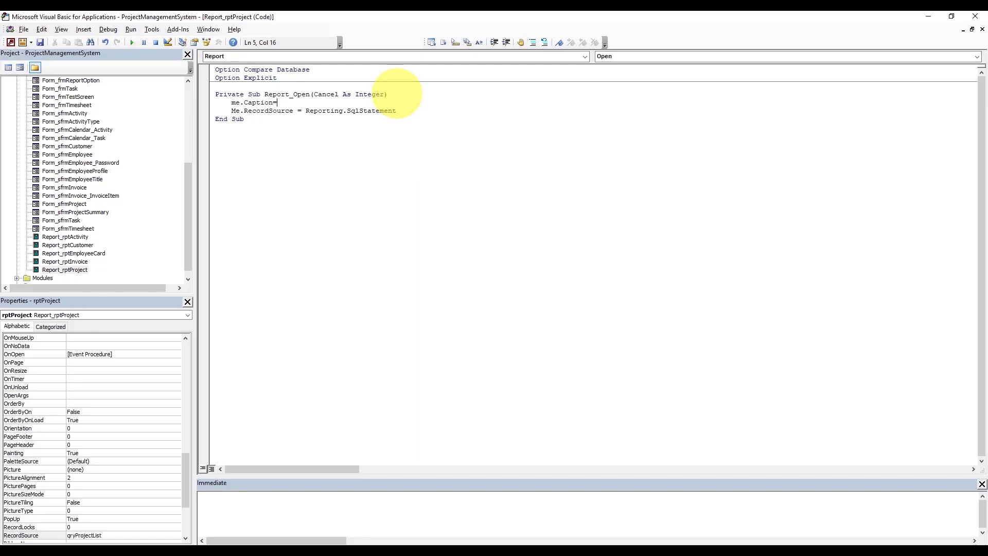
text(reporting.)
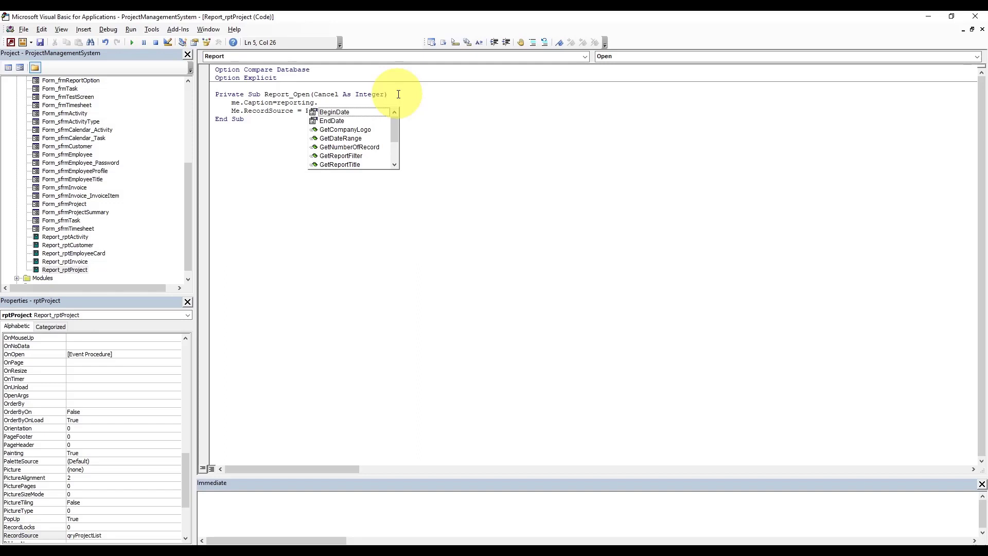
text(re)
key(Tab)
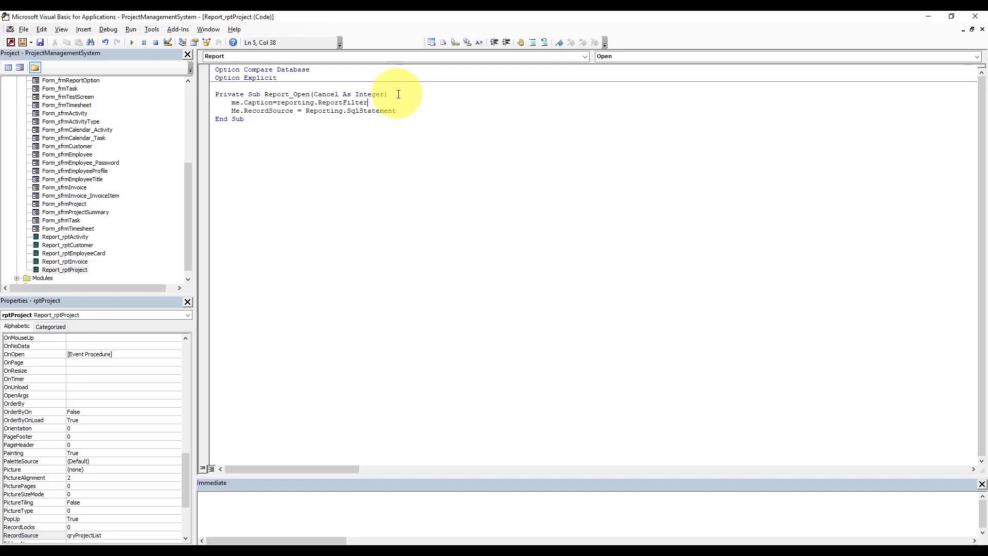
click(397, 94)
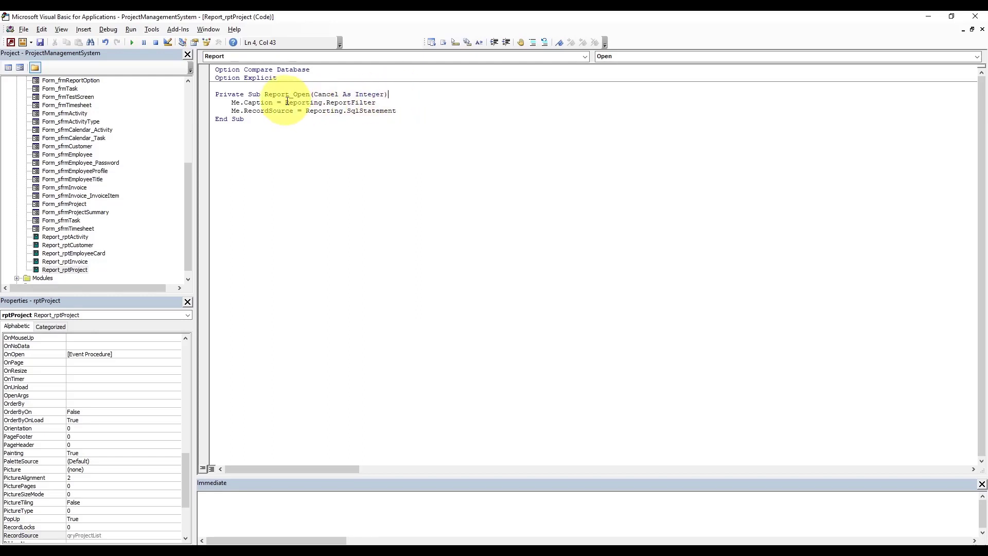
- Select the Me.Caption line for copying and open the Report_rptInvoice code module
drag(287, 102, 381, 103)
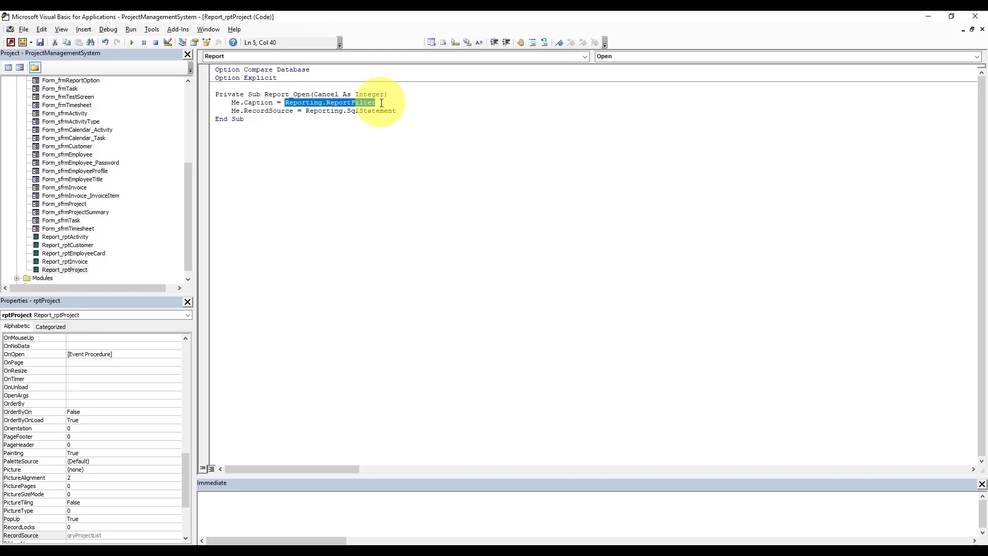
click(391, 93)
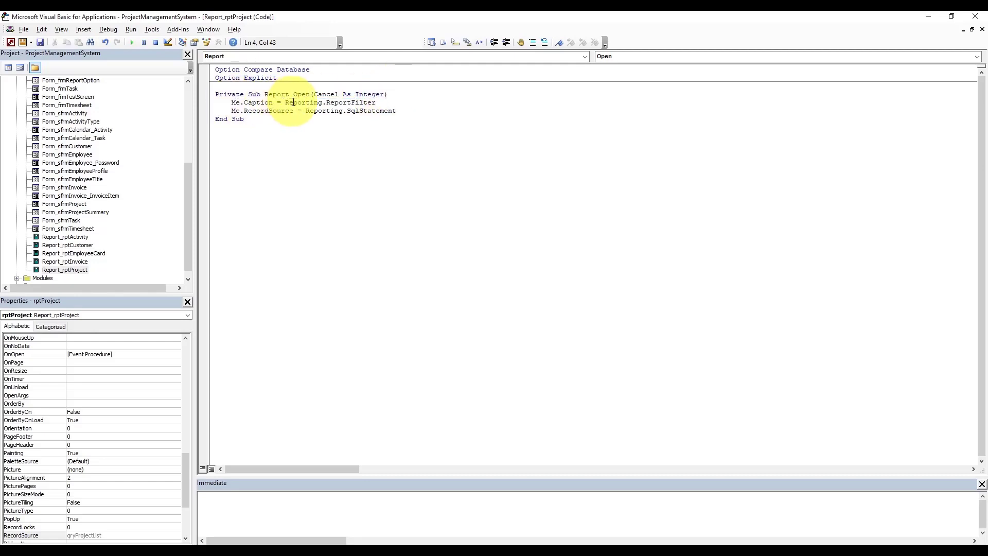
drag(231, 103, 384, 104)
key(ctrl+c)
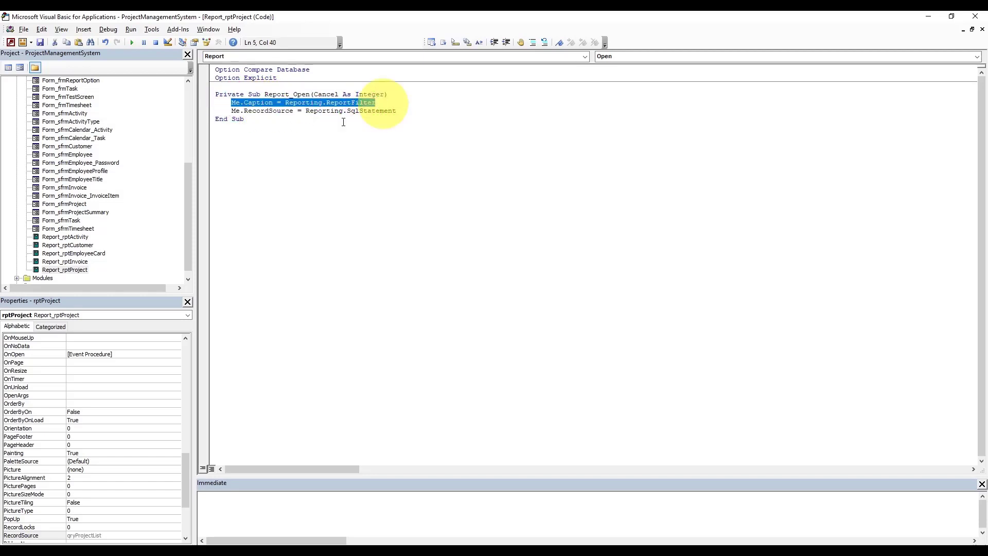
double_click(82, 260)
click(403, 93)
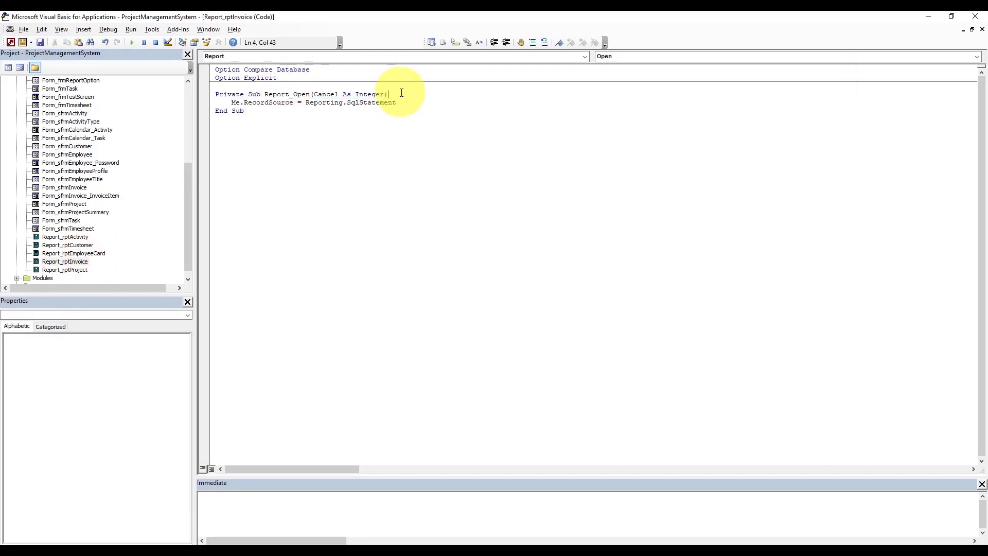
- Paste the Me.Caption line into Report_Open of rptInvoice, rptCustomer and rptActivity
key(Return)
key(ctrl+v)
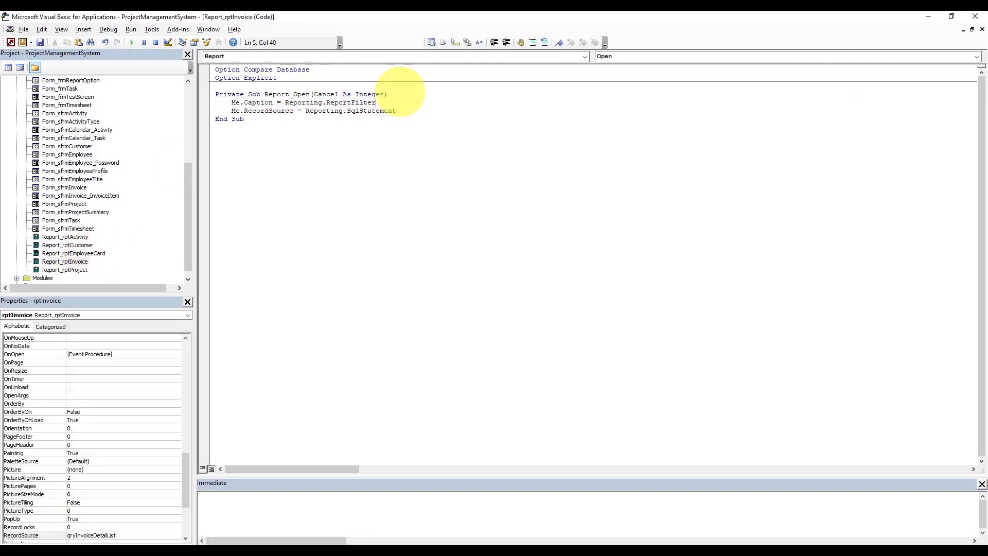
double_click(84, 245)
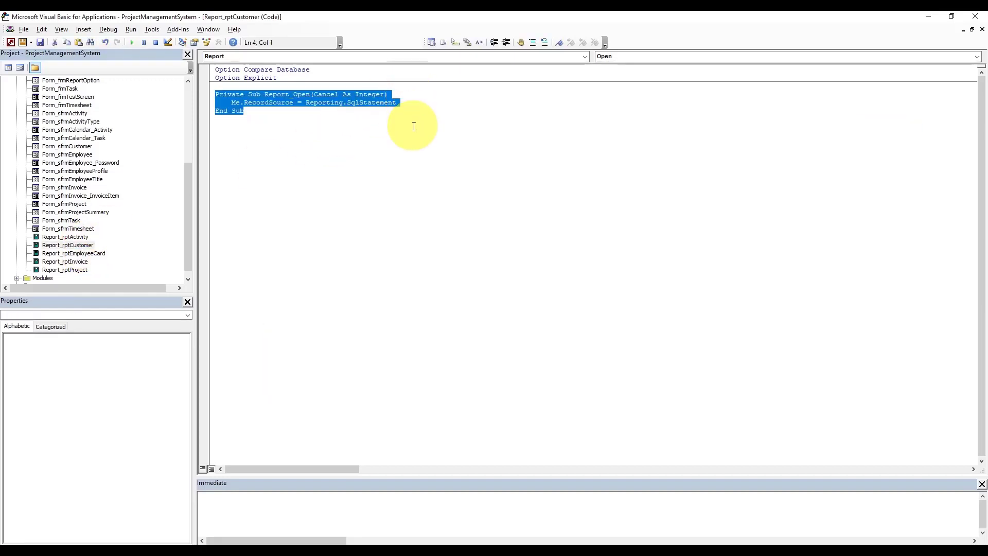
click(404, 95)
key(Return)
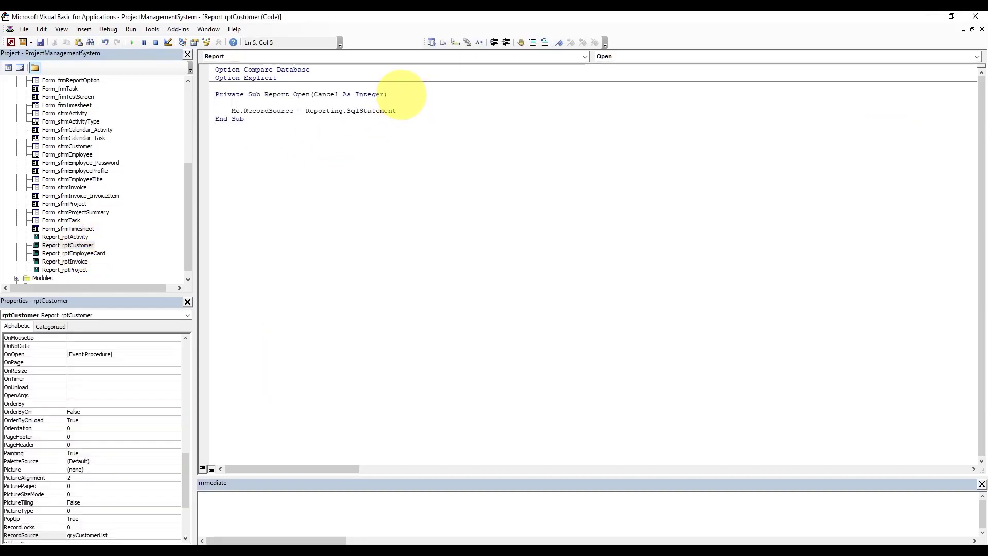
key(ctrl+v)
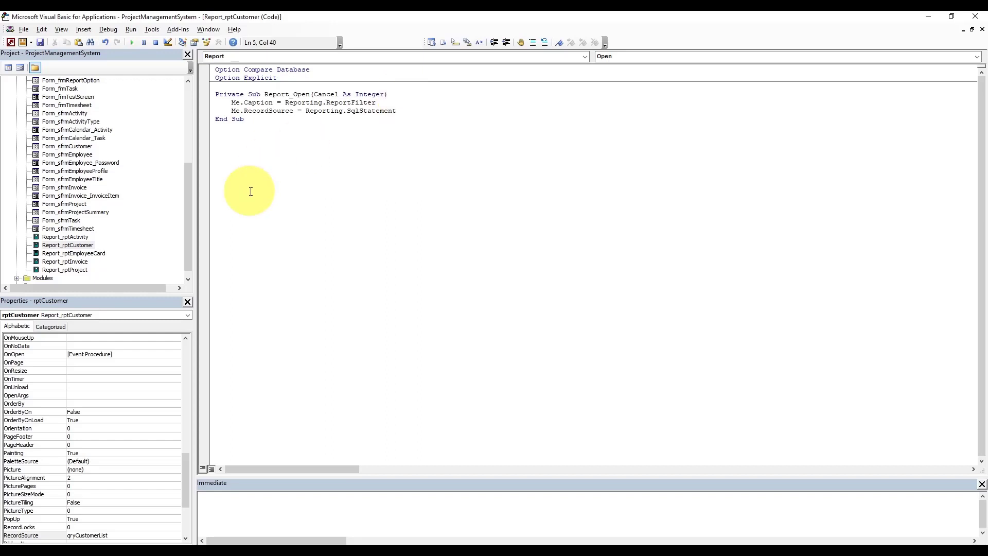
double_click(79, 236)
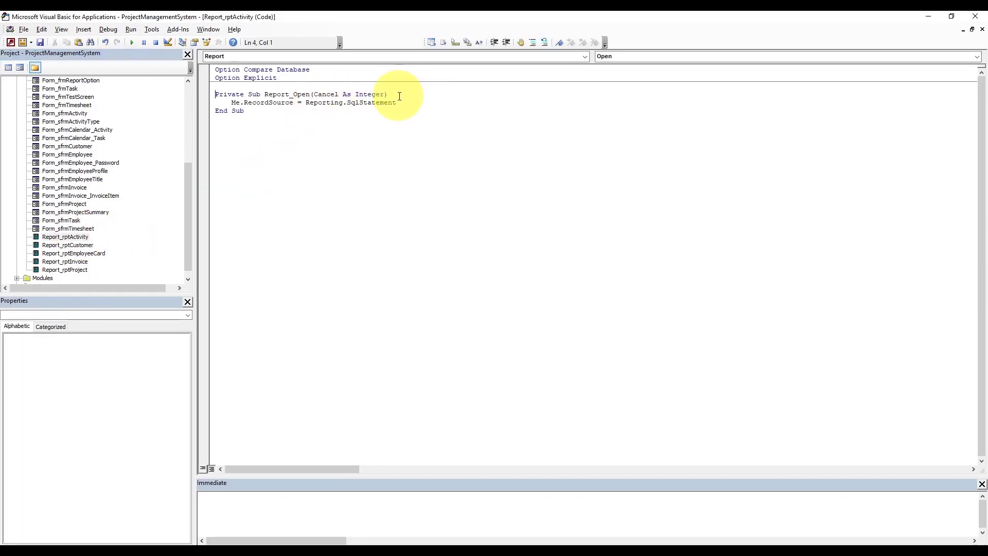
key(Return)
key(ctrl+v)
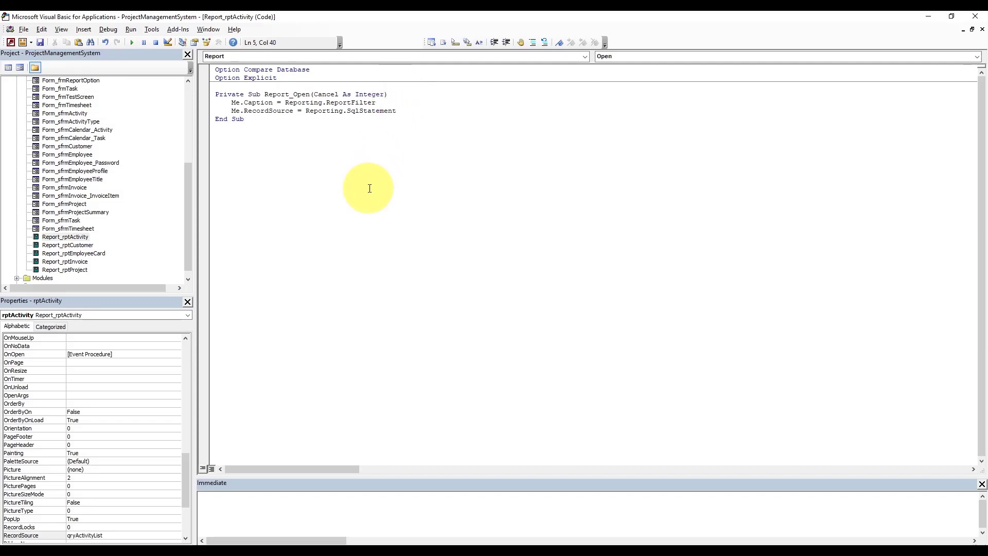
- Save all changed reports, then close Customer Report Options back in Access
click(369, 188)
key(ctrl+s)
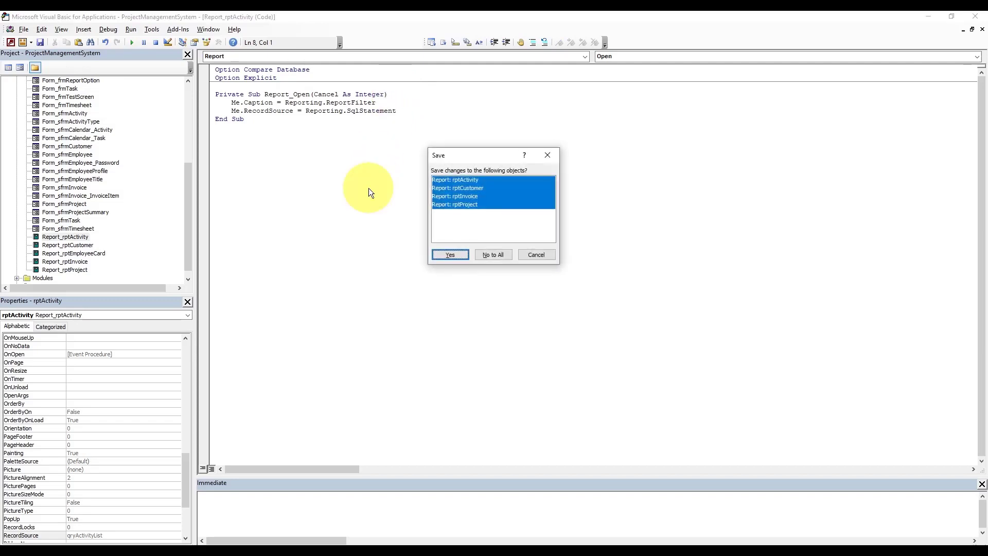
click(447, 251)
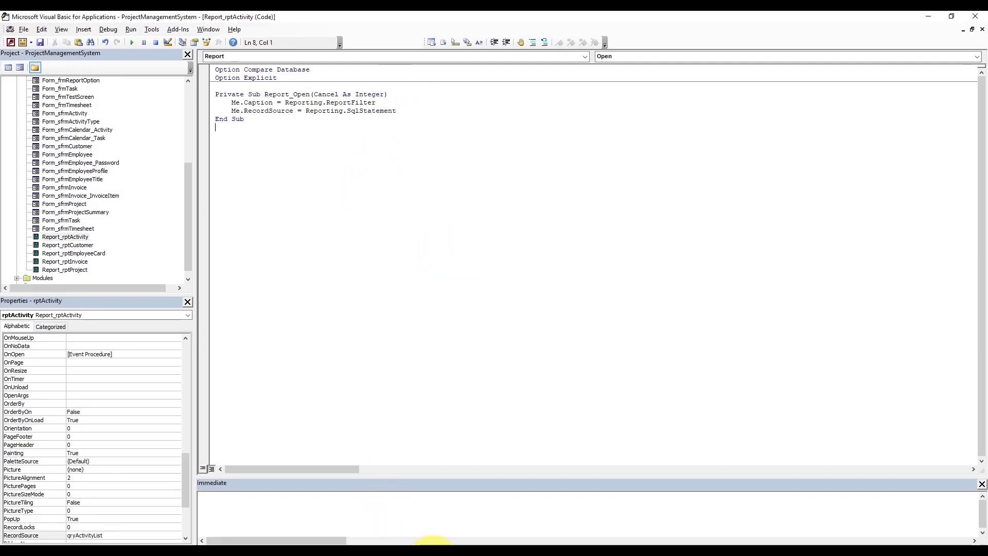
click(402, 532)
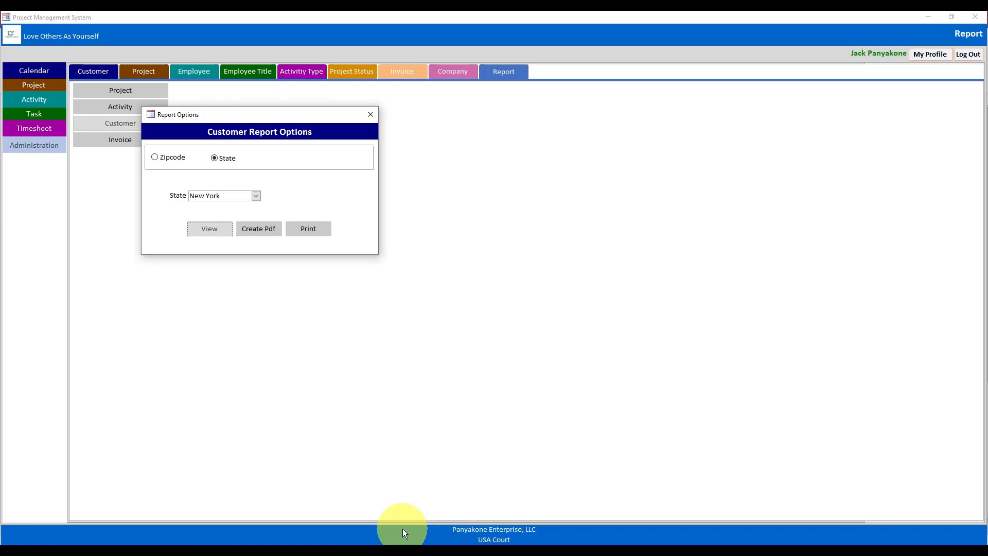
click(371, 115)
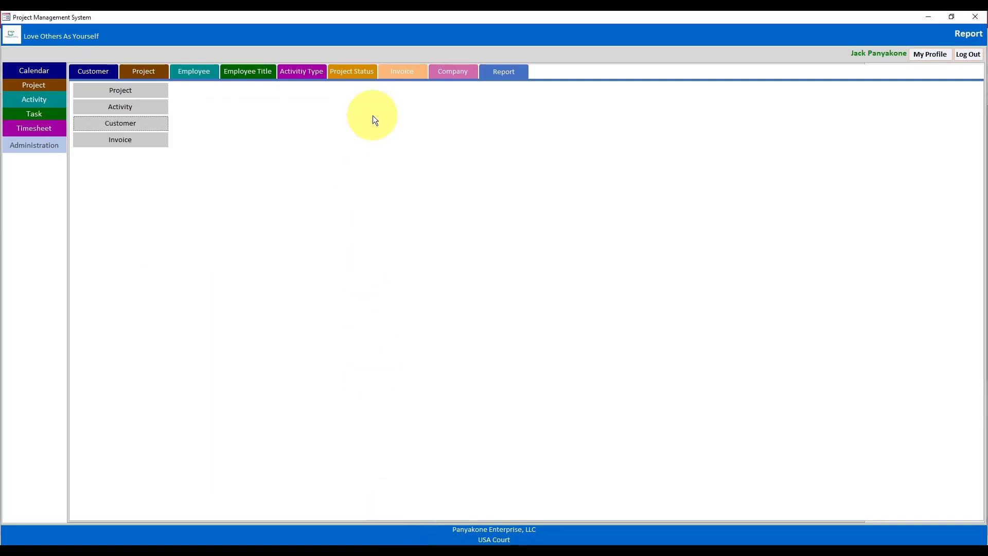
click(927, 20)
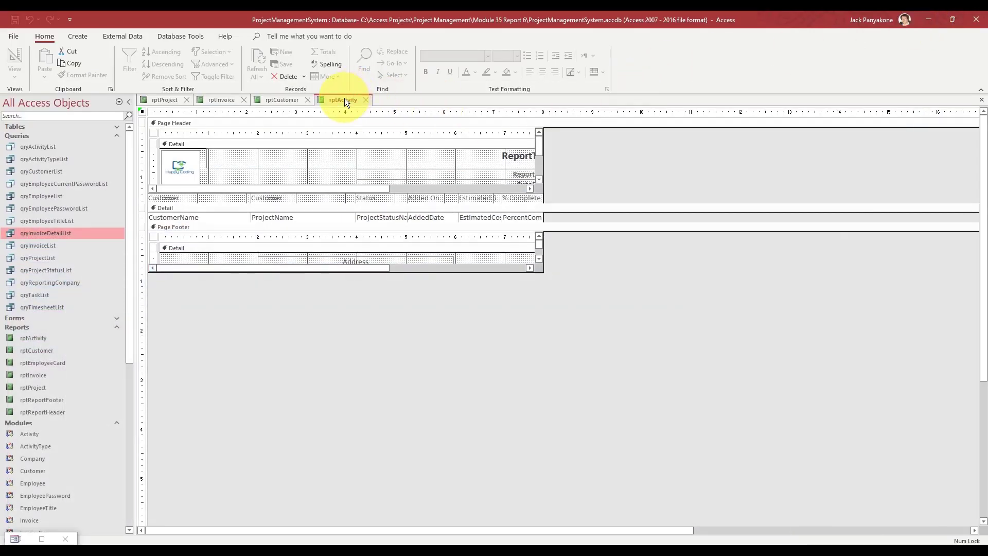
- Close all open report designs and open the frmMainNavigation form
right_click(344, 98)
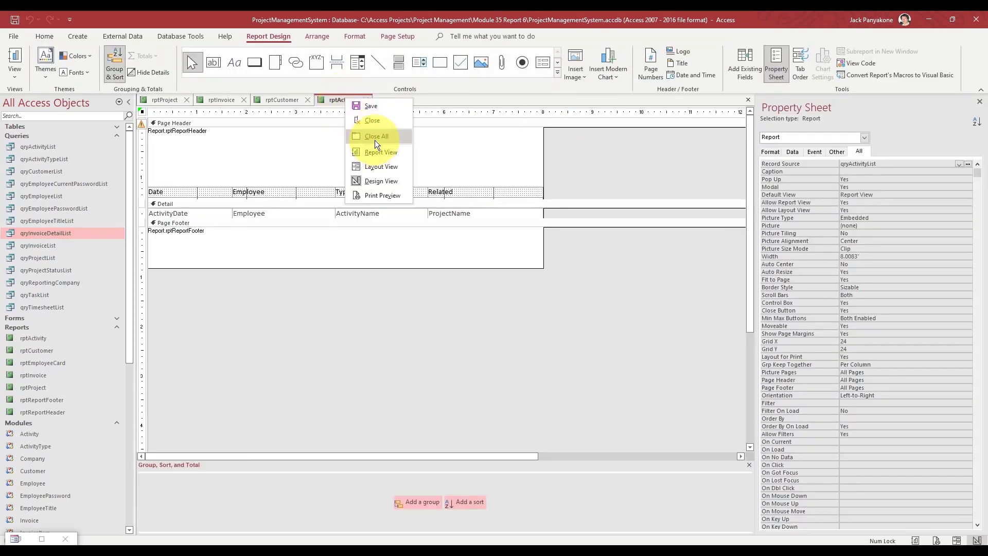
click(374, 140)
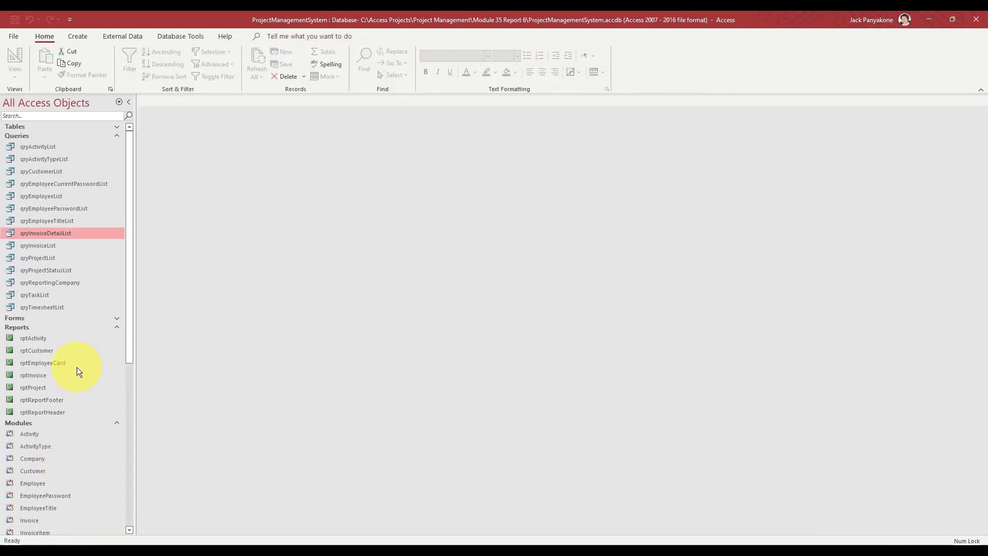
click(117, 137)
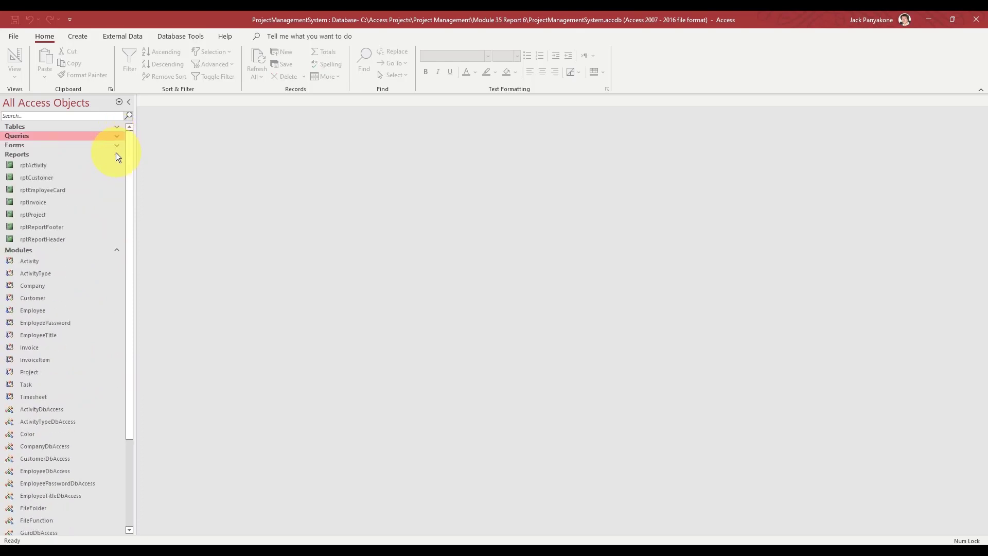
click(115, 153)
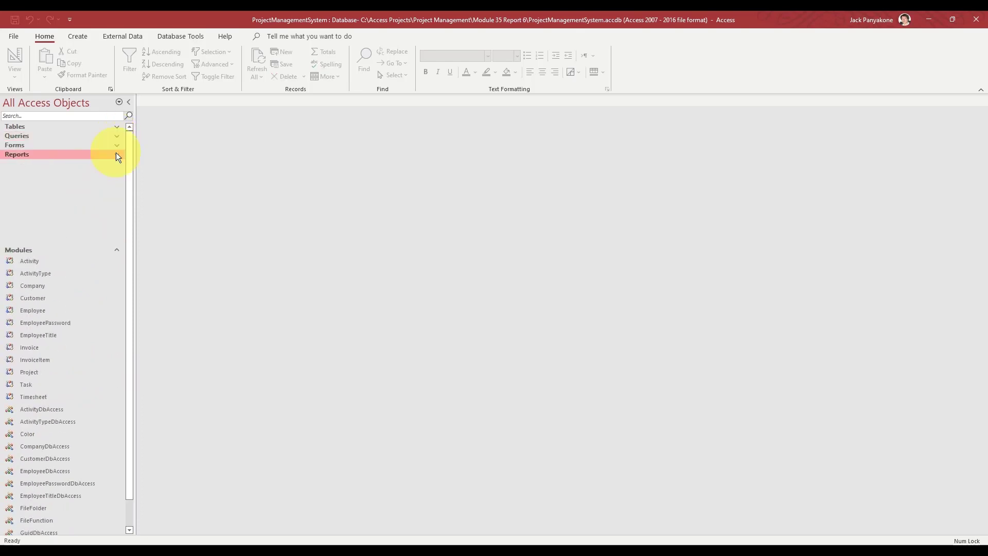
click(119, 126)
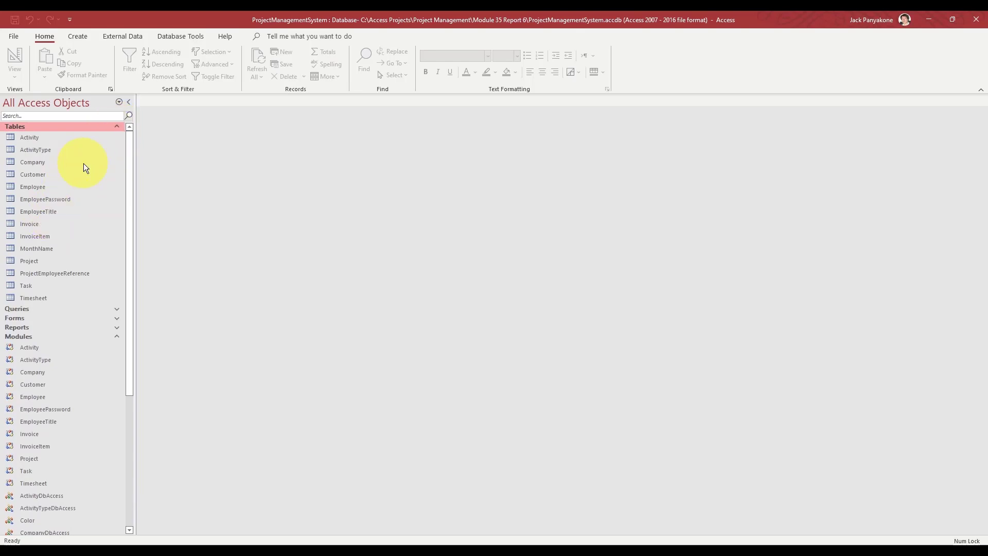
click(119, 127)
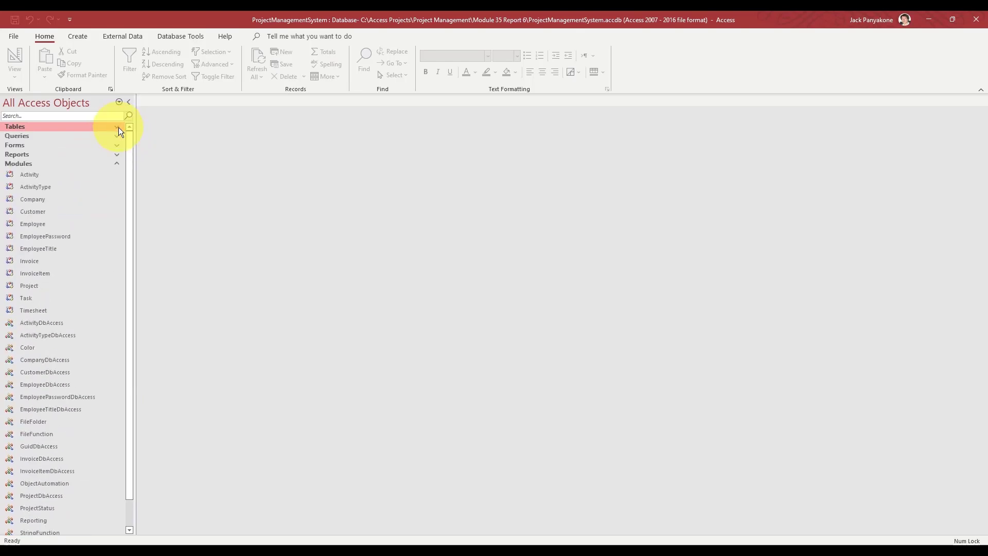
click(115, 146)
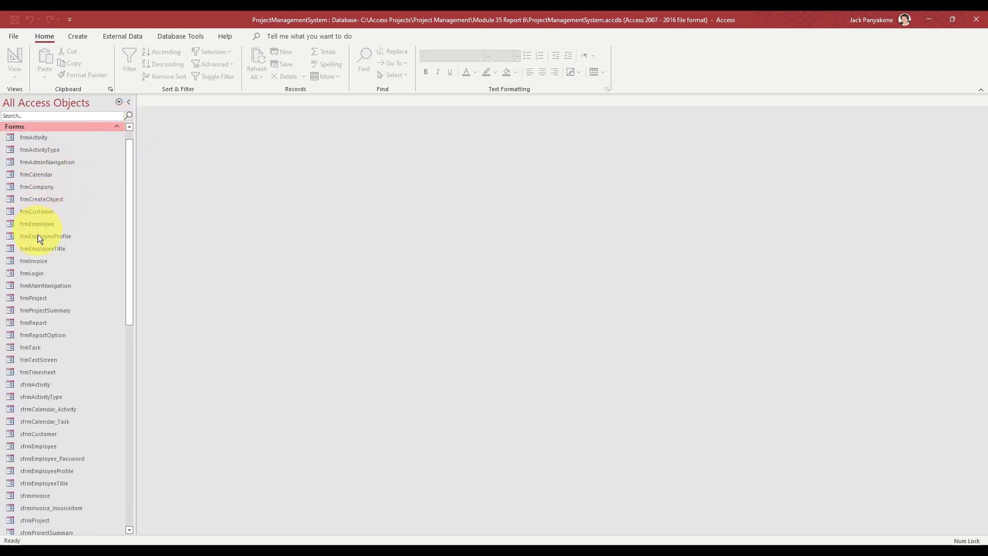
double_click(34, 287)
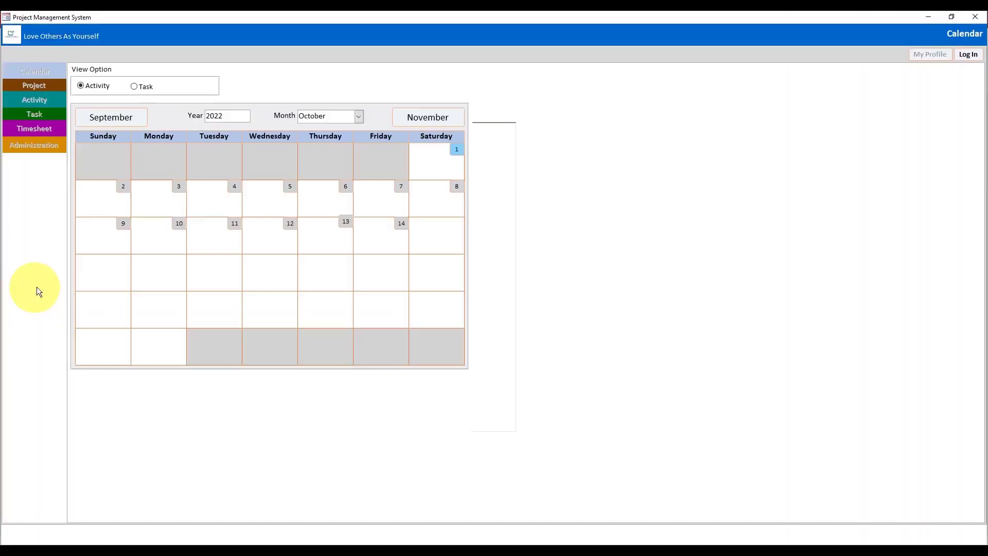
- Sign in with the employee's username and password and open the Administration page
click(970, 55)
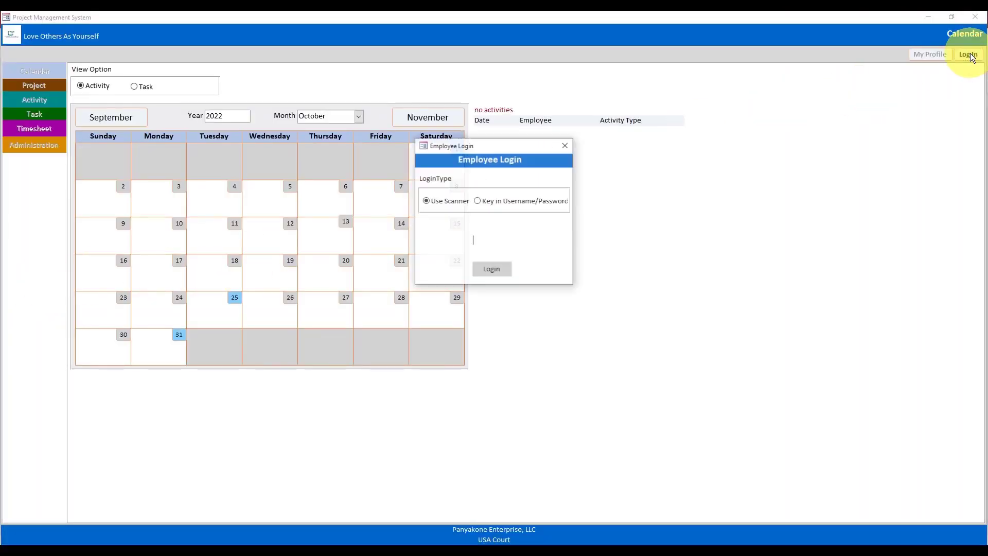
click(502, 202)
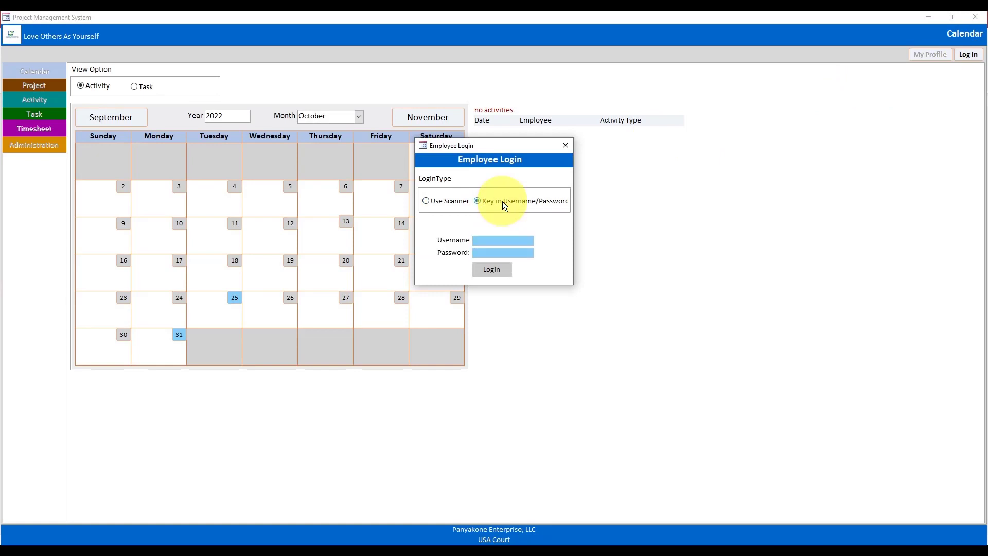
key(Tab)
key(Return)
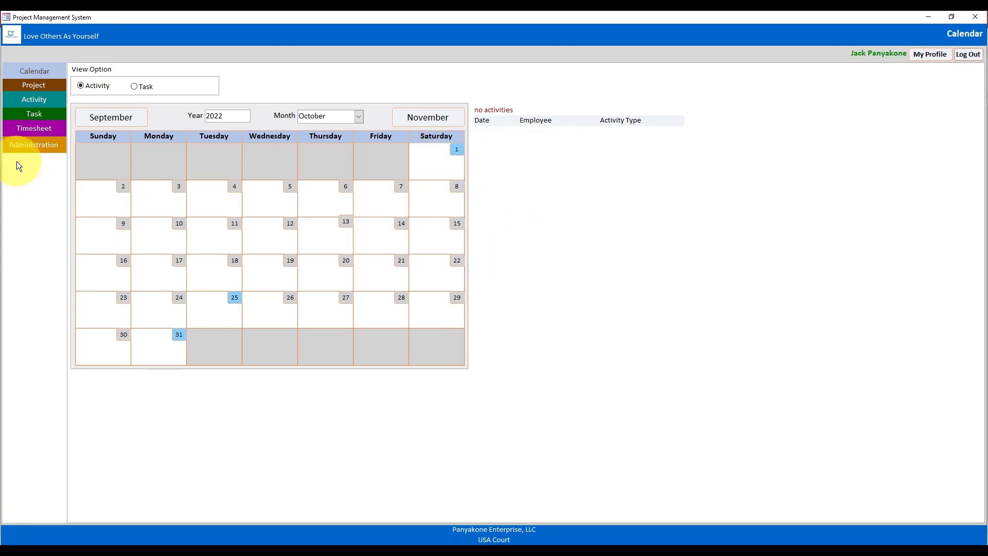
click(32, 147)
- Preview the project report for all customers, then for customer American Bikes
click(520, 67)
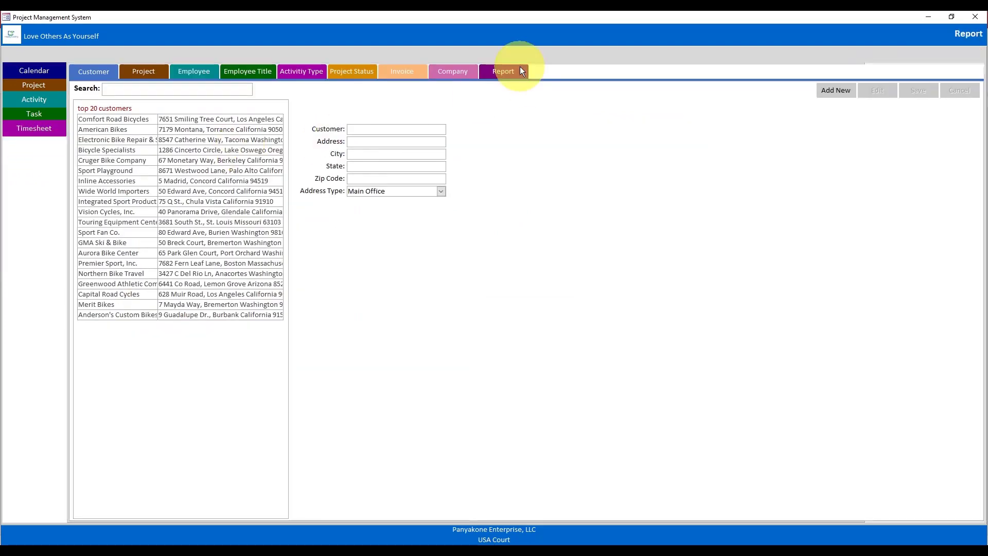
click(146, 91)
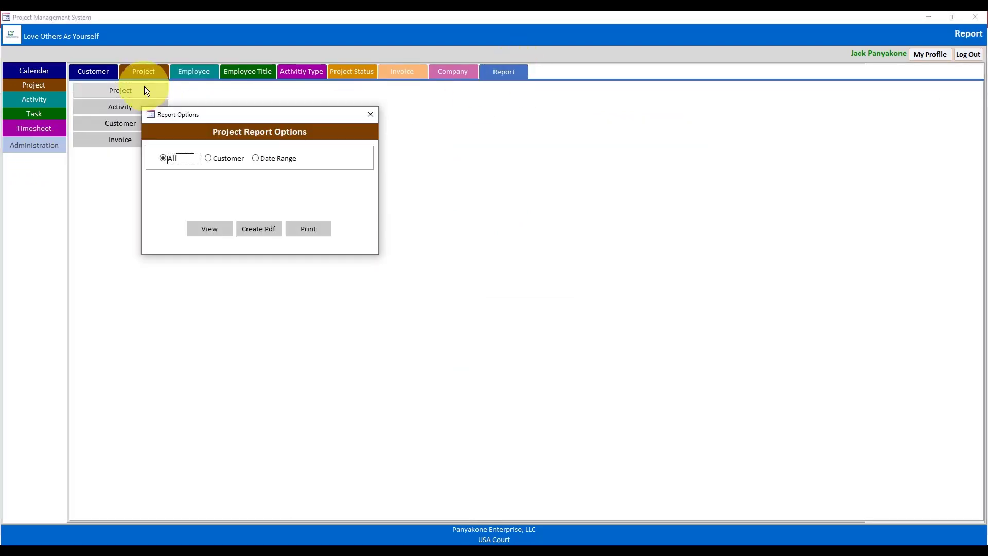
click(206, 229)
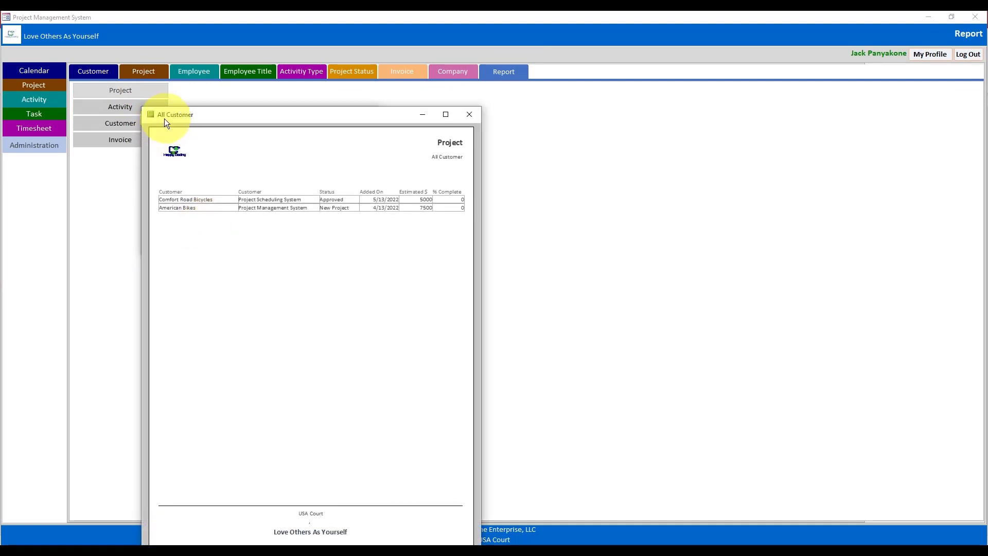
click(468, 116)
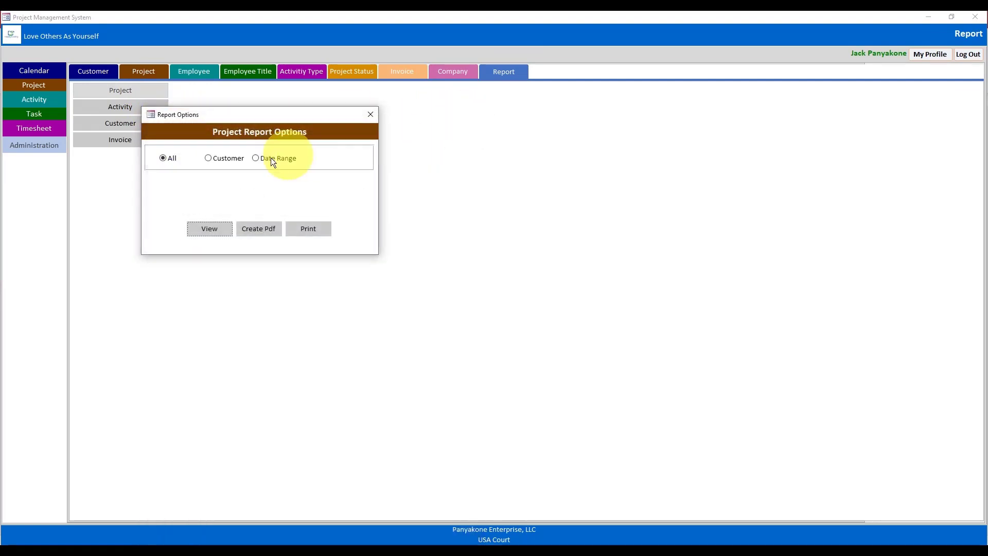
click(239, 160)
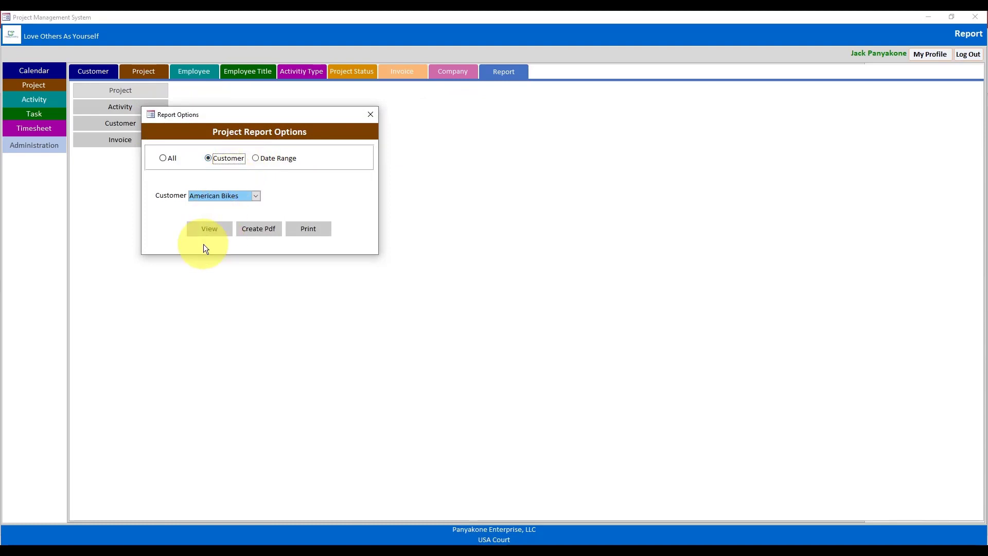
click(208, 230)
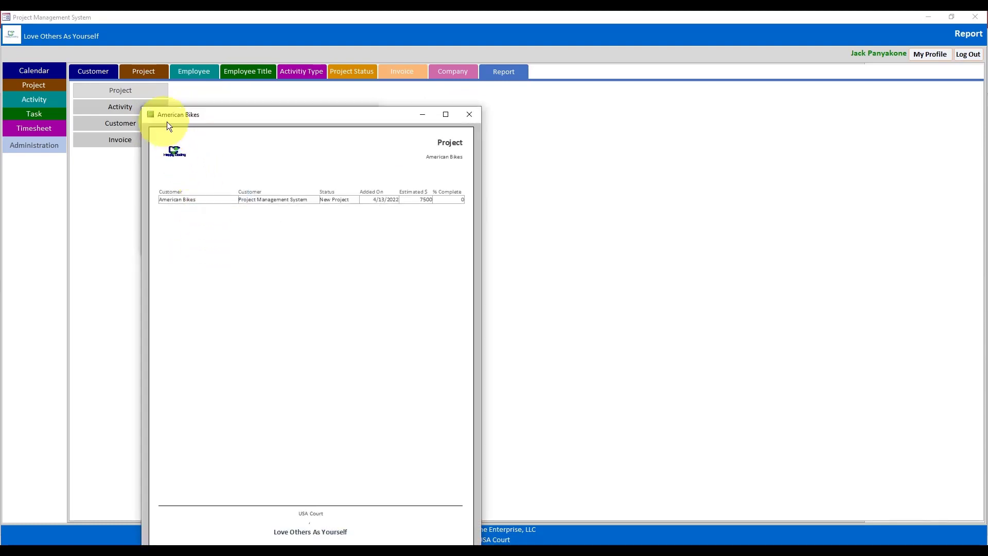
click(469, 116)
- Filter the project report by date range with From month changed to 5 and preview
click(256, 159)
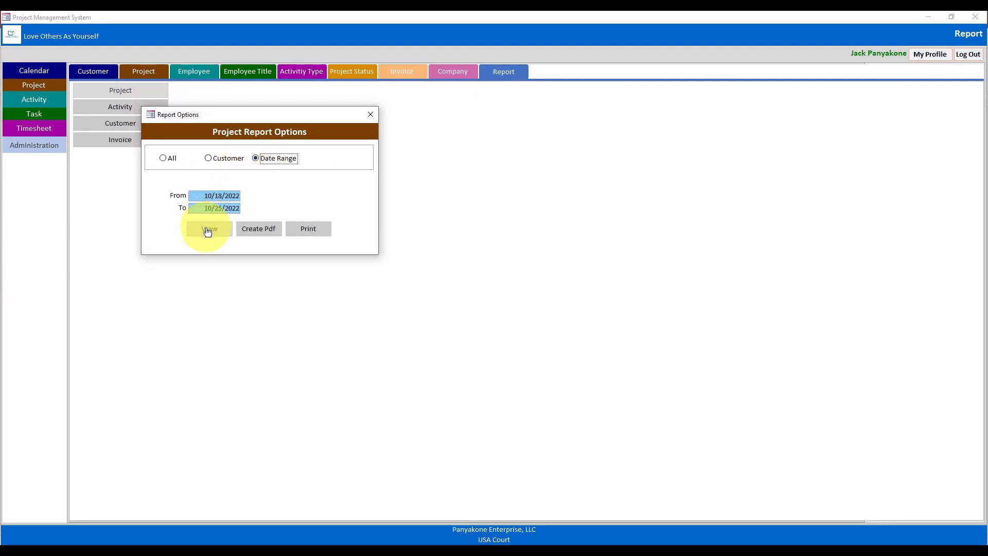
click(207, 197)
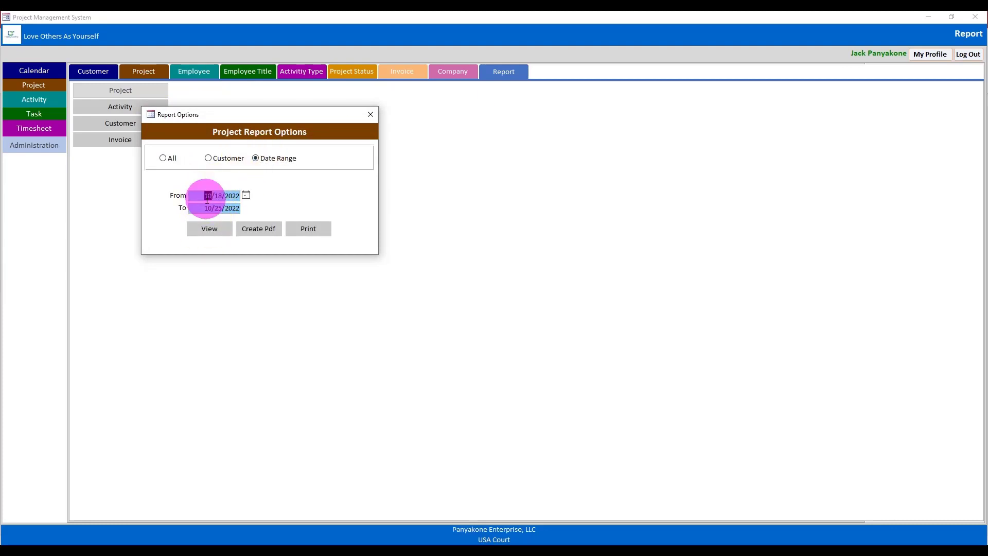
text(5)
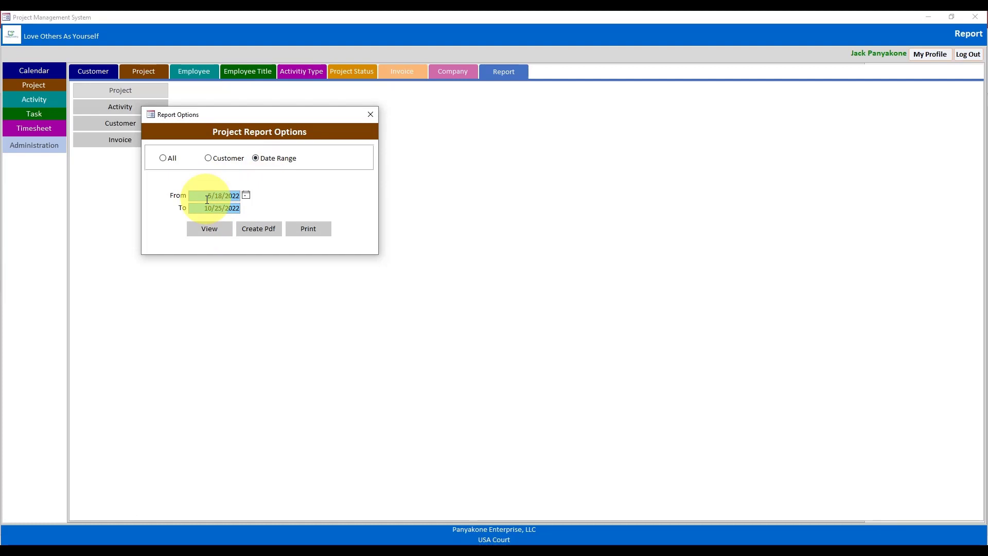
key(Tab)
click(205, 235)
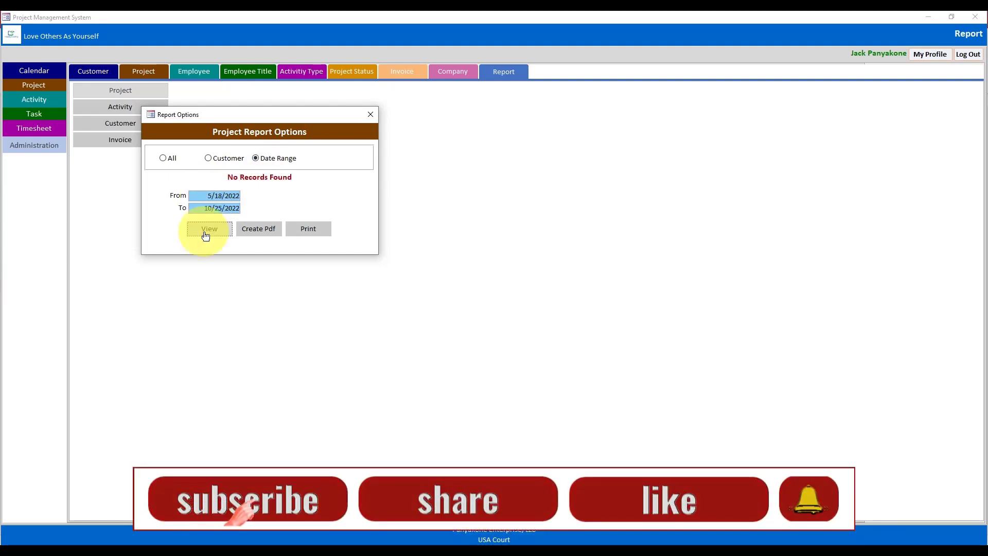
- Correct the From date to 4/1/2022 and preview the 4/1/2022–10/25/2022 project report
click(208, 196)
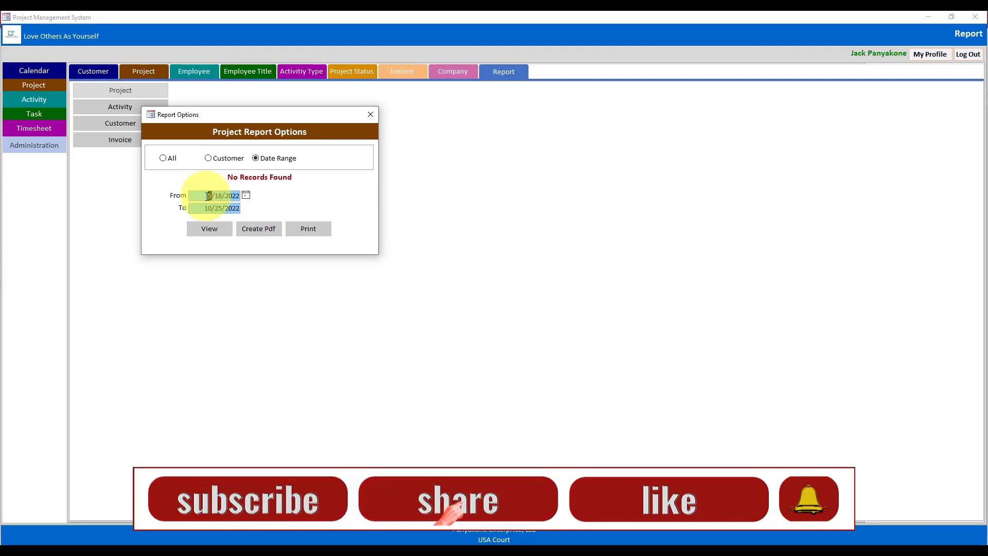
text(4)
key(Delete)
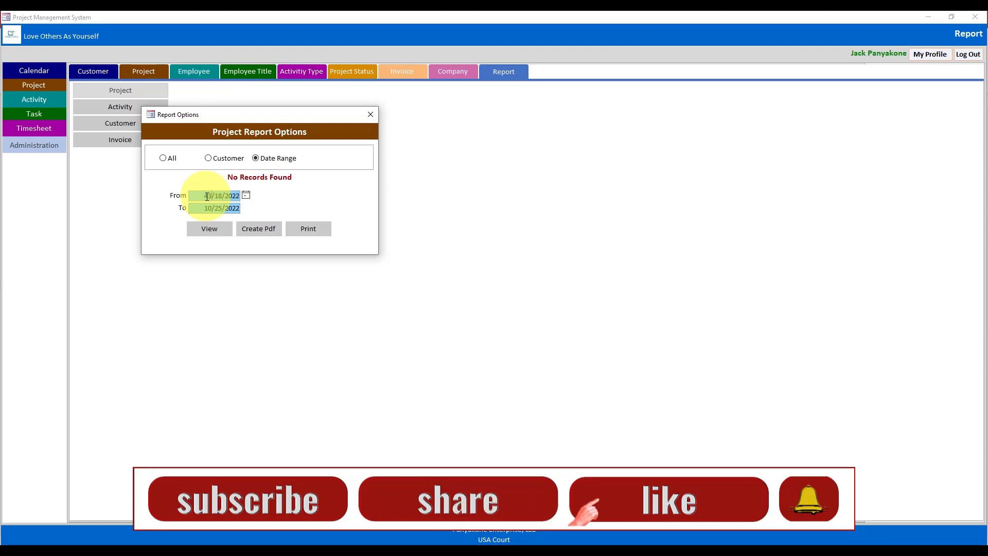
click(218, 196)
double_click(218, 196)
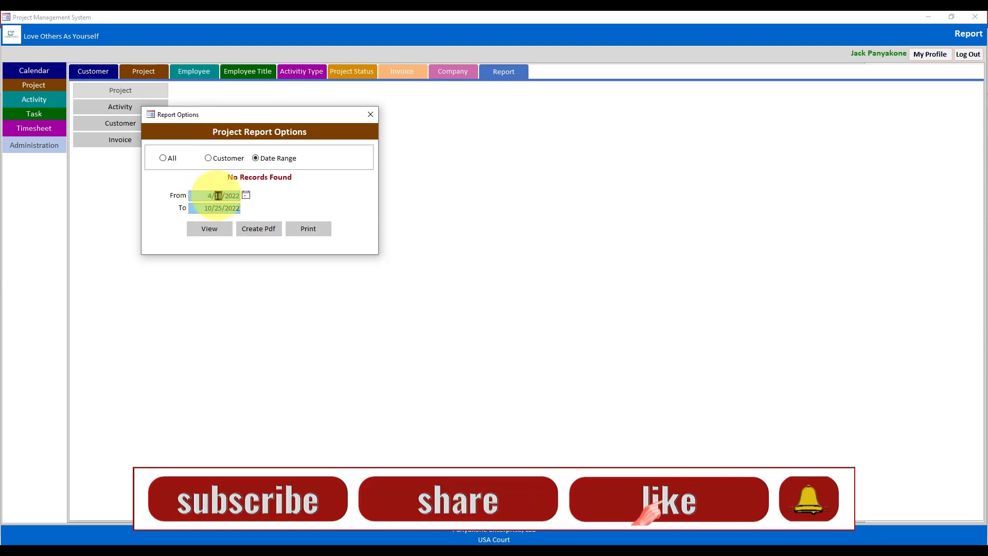
text(1)
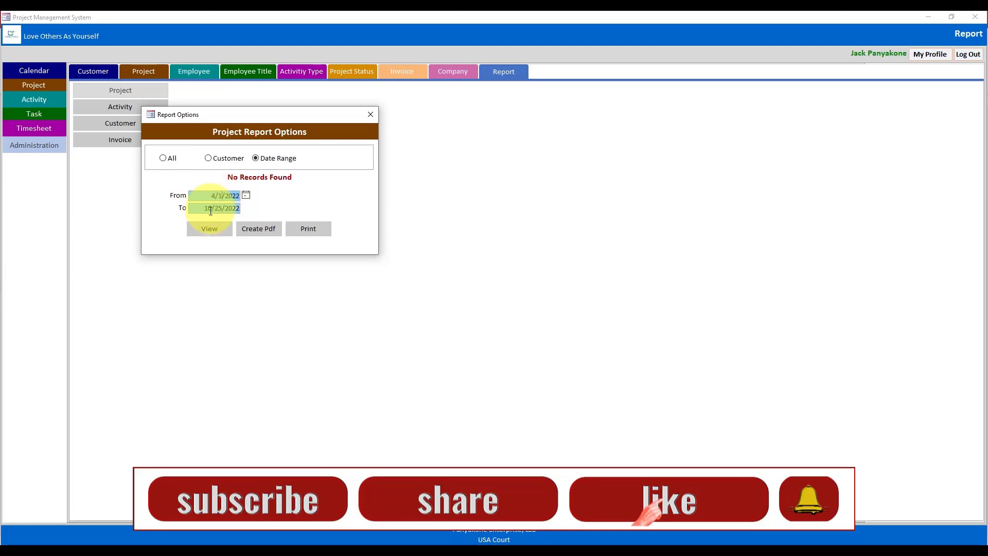
click(210, 229)
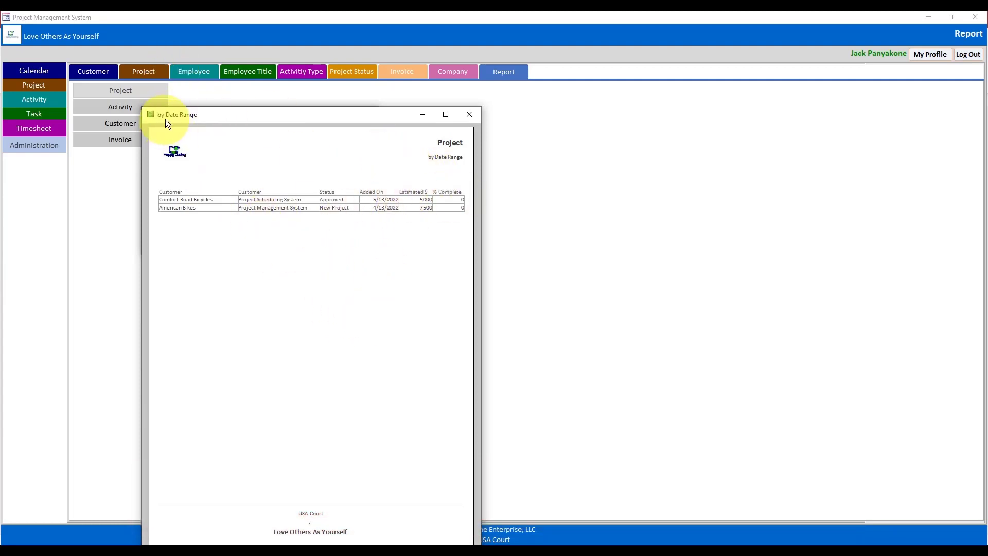
click(470, 117)
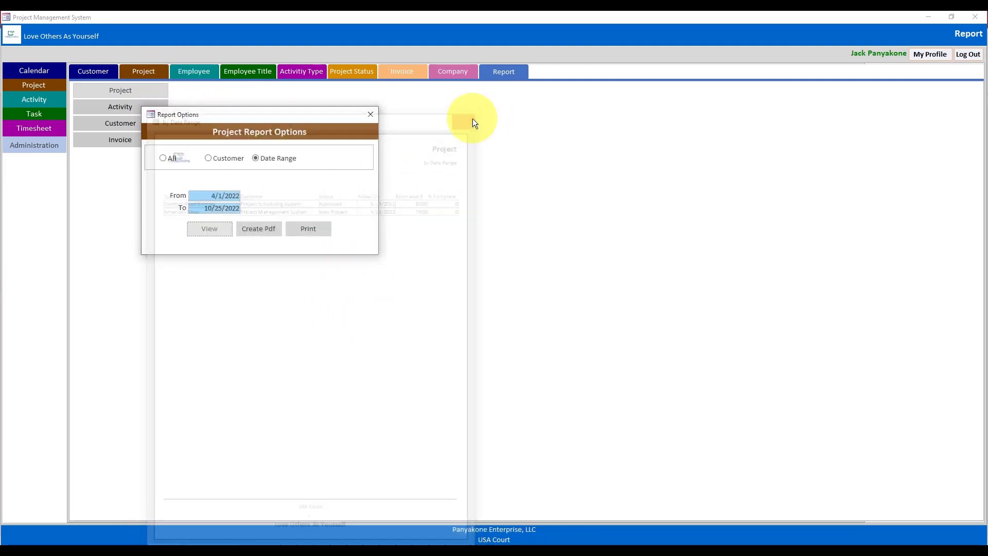
- Preview the Activity report for the signed-in employee, then close the preview and Activity Report Options
click(370, 115)
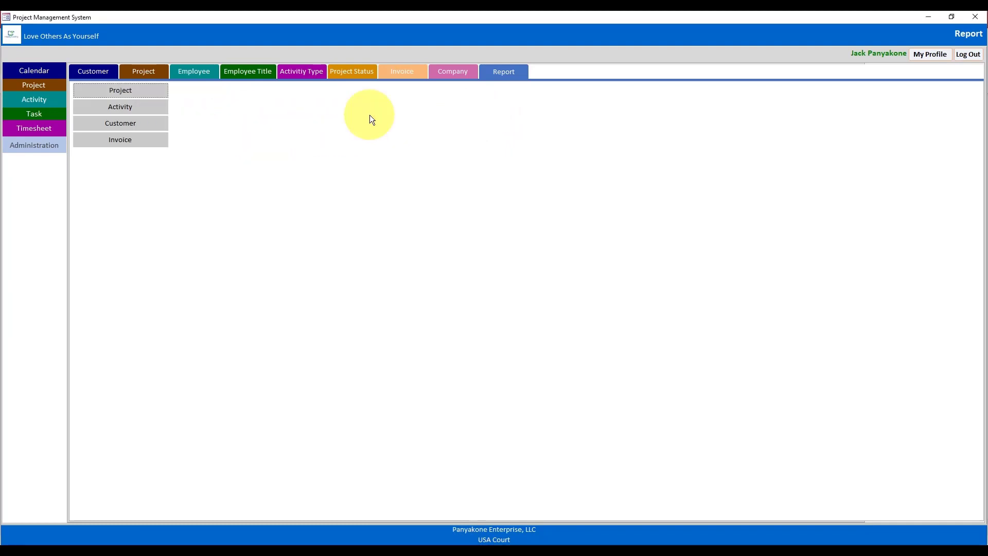
click(135, 105)
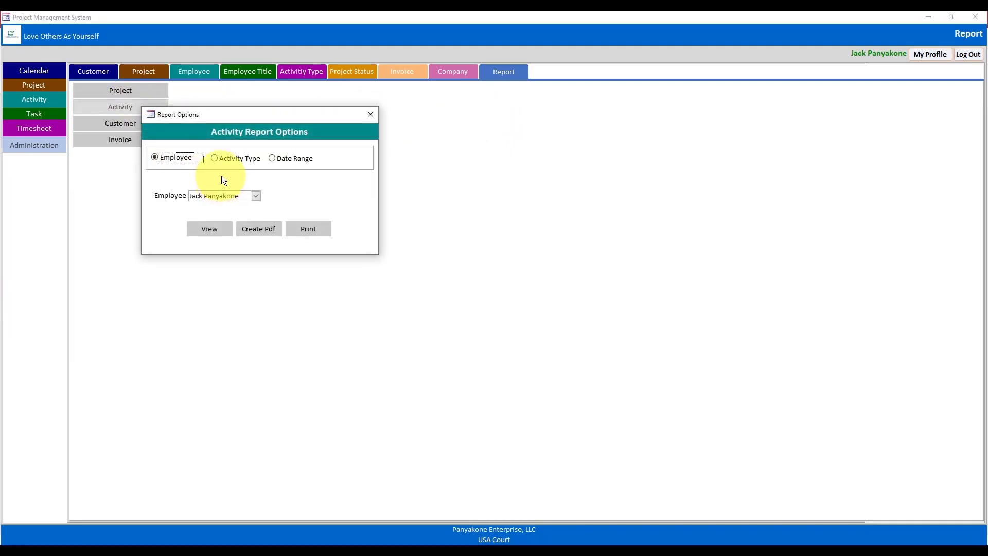
click(203, 234)
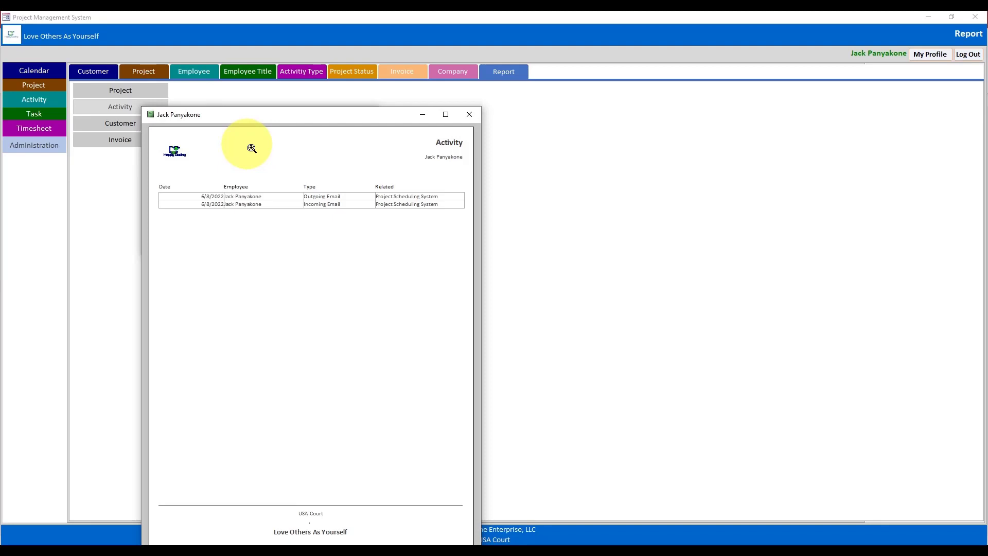
click(467, 115)
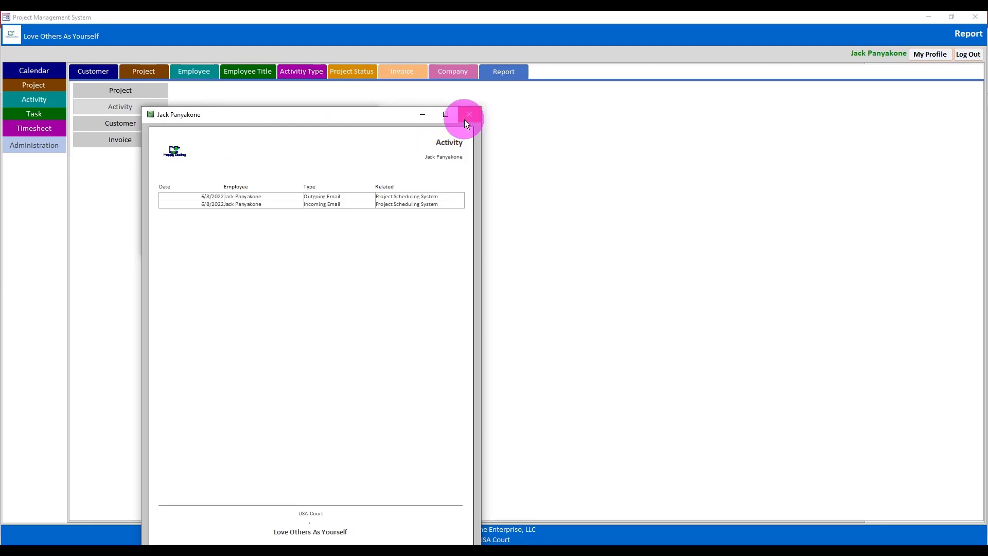
click(370, 115)
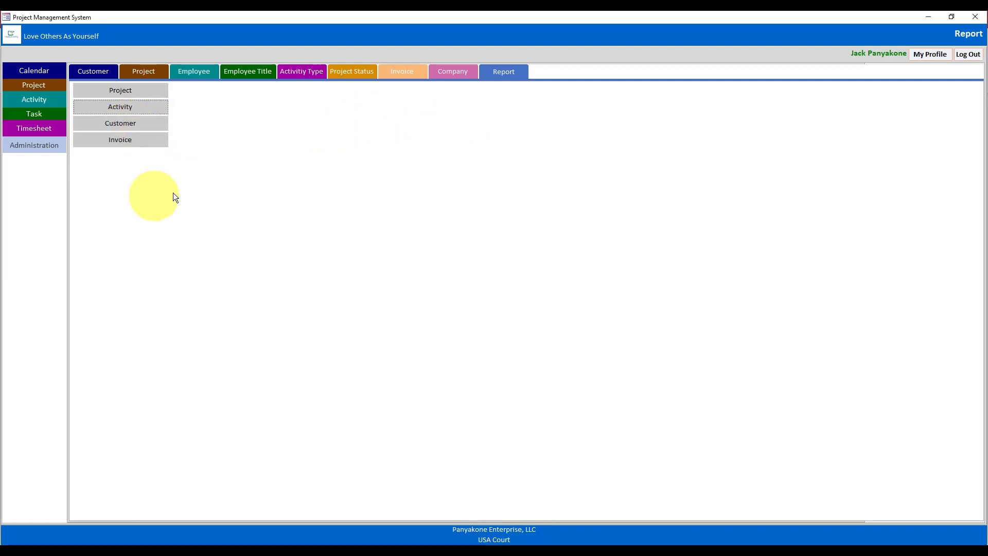
- Preview invoice INV-00001 from Invoice Report Options, then close it
click(129, 146)
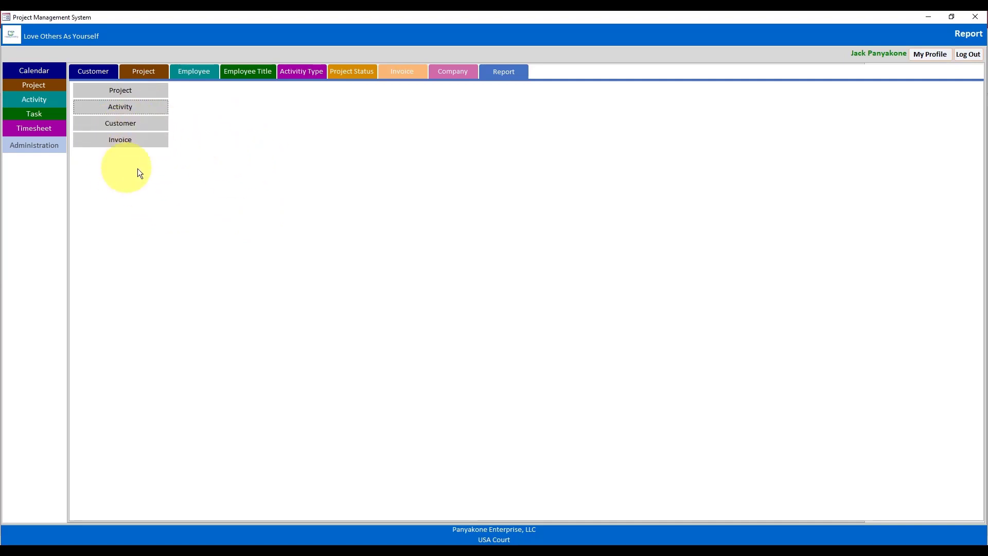
click(115, 143)
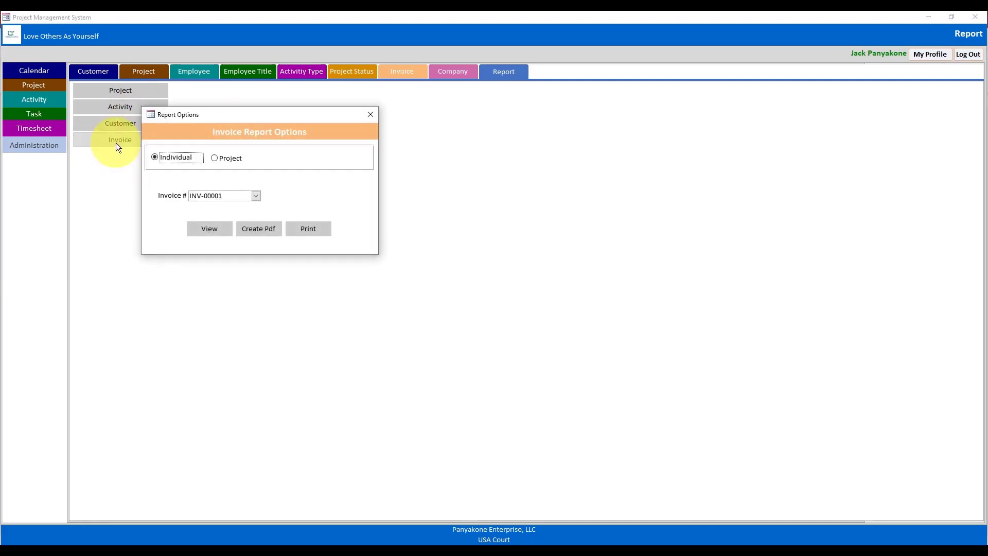
click(210, 228)
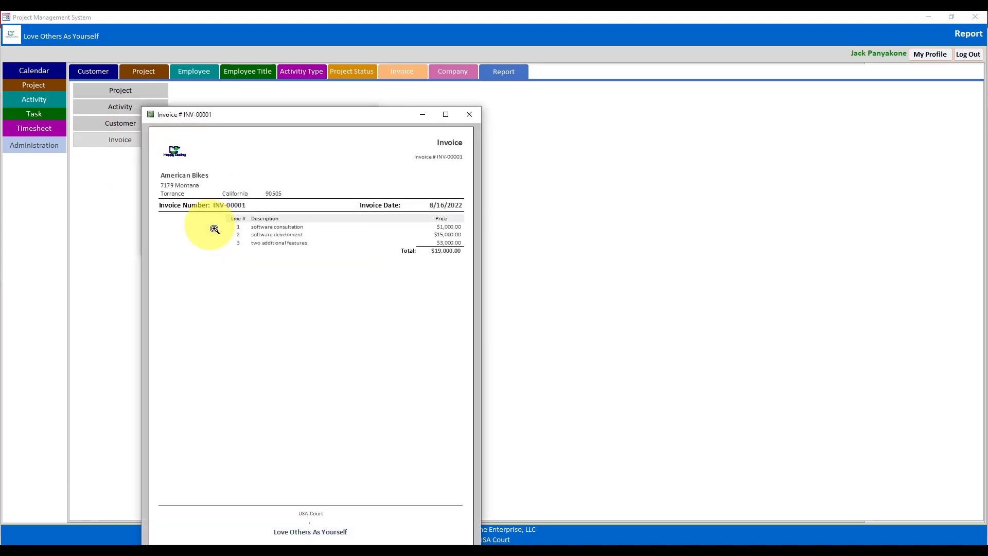
drag(308, 118, 454, 64)
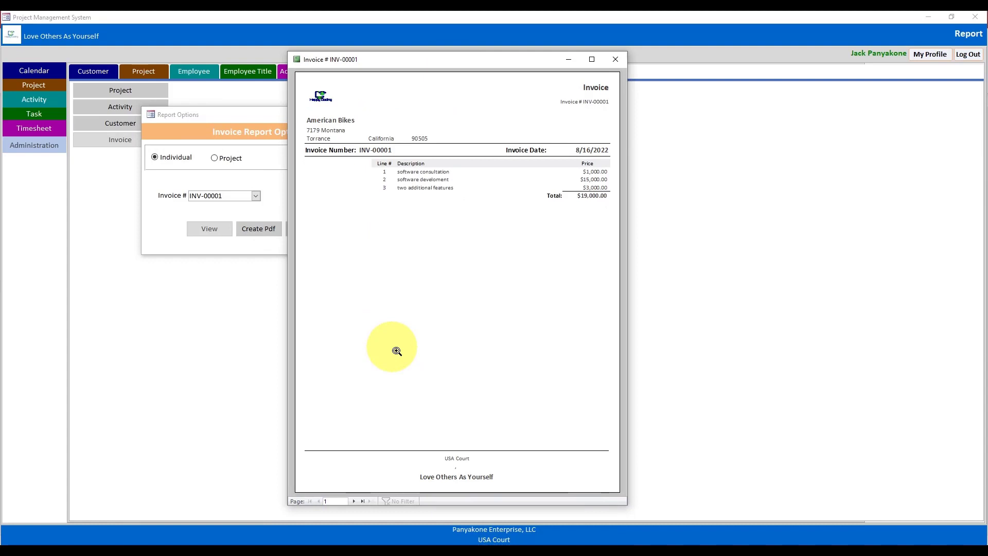
click(616, 60)
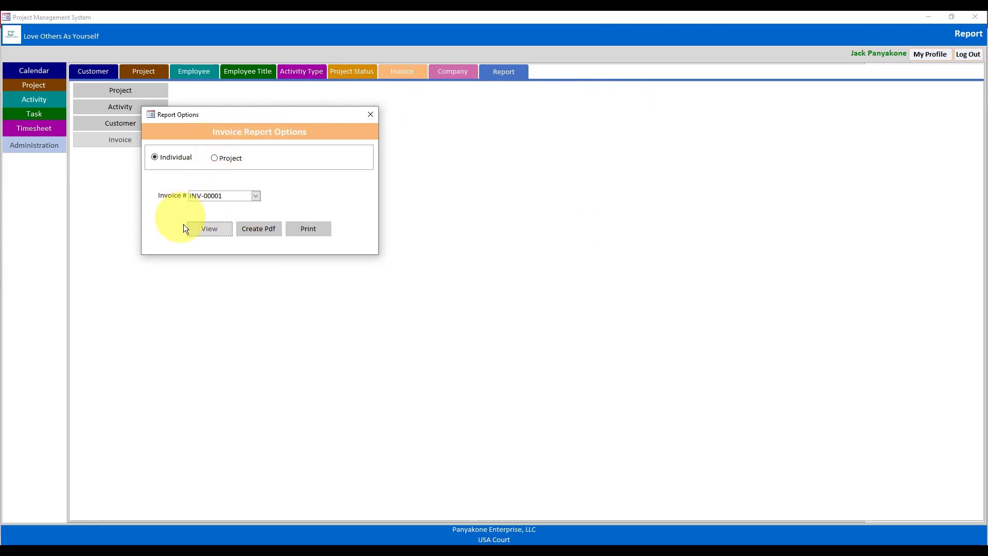
- Preview the invoices for project American Bikes ($19,000.00), then close the preview
click(227, 158)
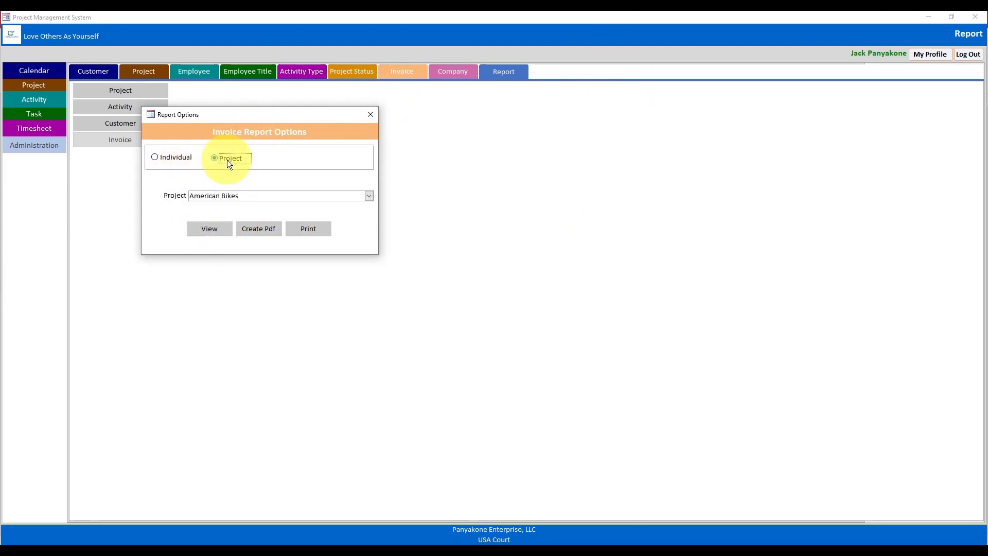
click(208, 230)
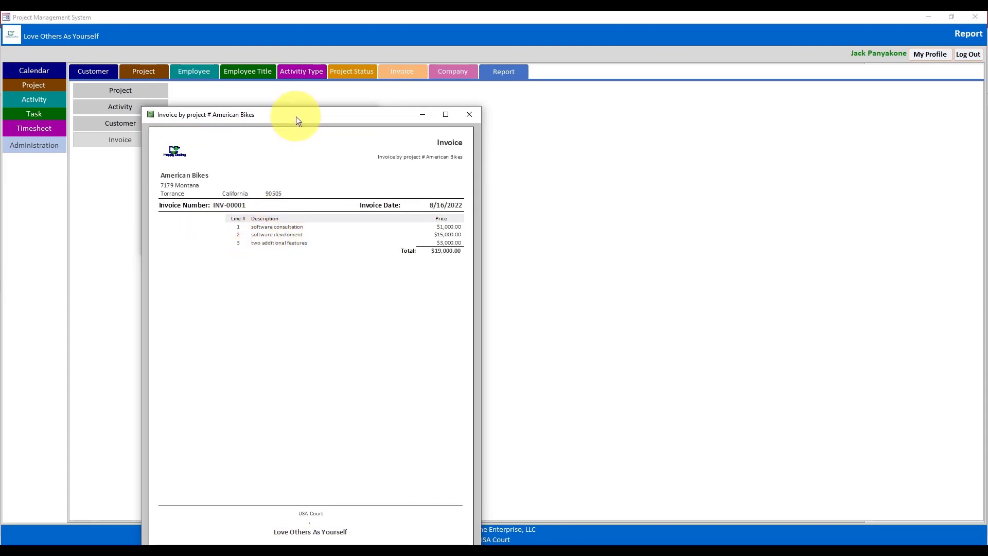
drag(297, 120, 350, 49)
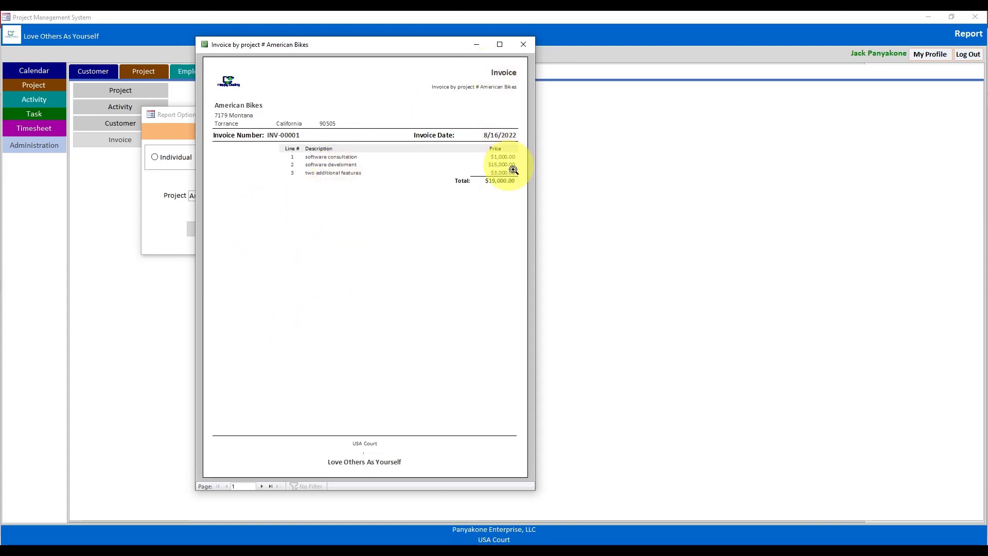
click(523, 45)
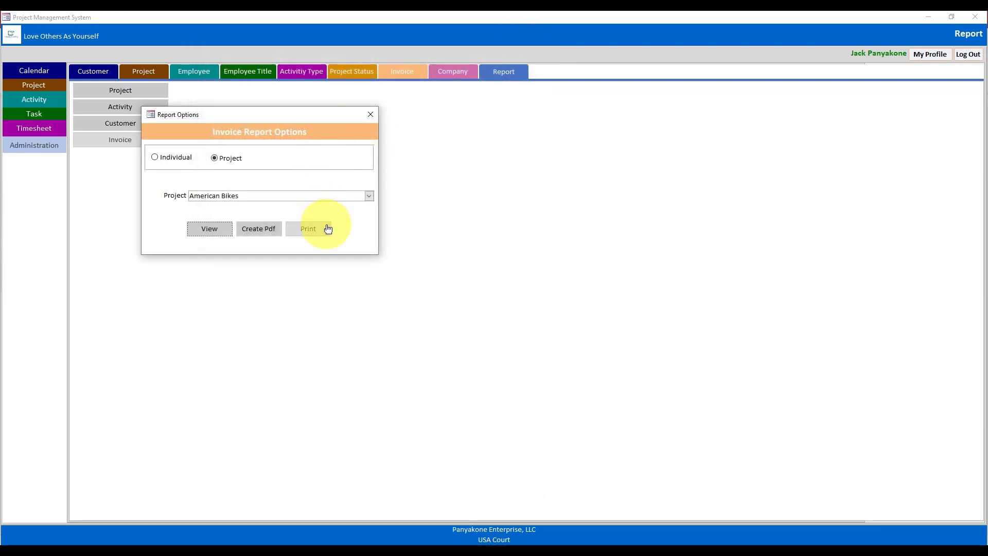